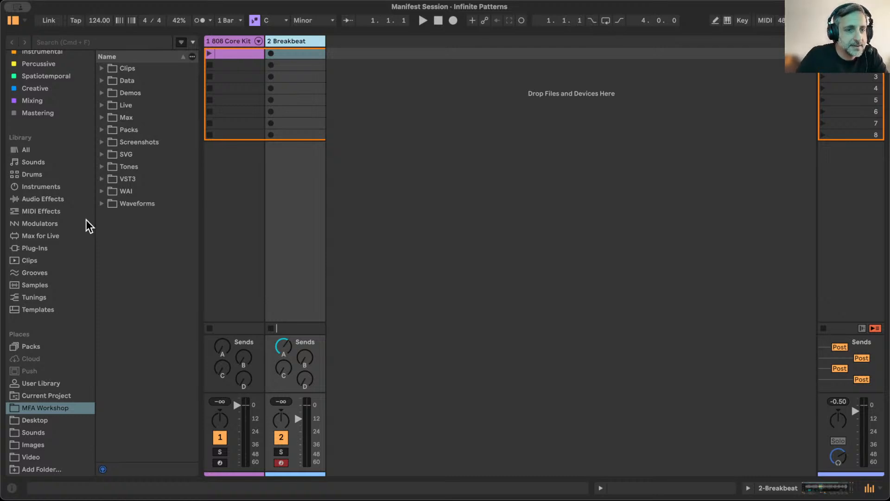
Load the Wavetable instrument onto a new track after Breakbeat
{"action": "scroll", "coordinate": [62, 113], "scroll_direction": "up", "scroll_amount": 2}
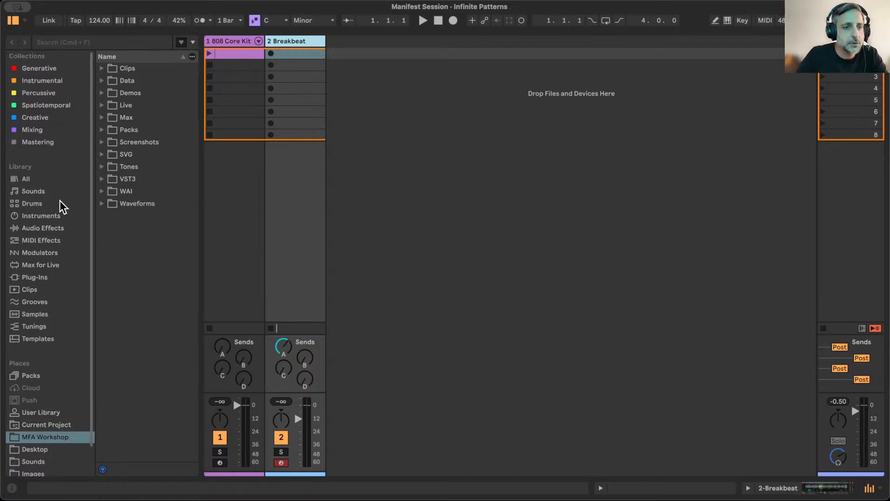
{"action": "left_click", "coordinate": [41, 216]}
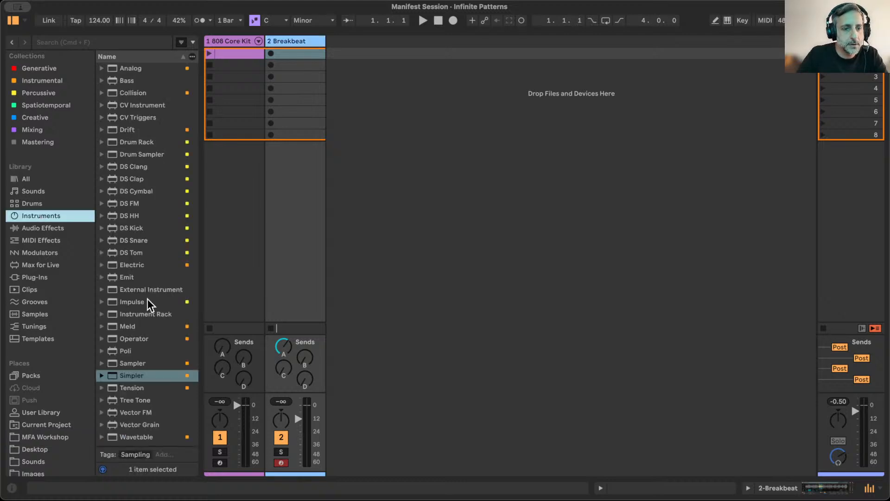
{"action": "left_click_drag", "start_coordinate": [122, 438], "coordinate": [347, 74]}
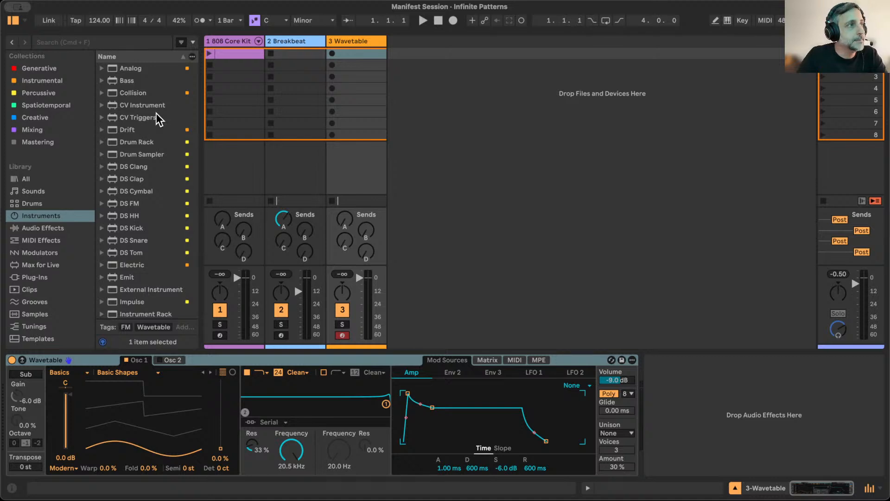
Add MFA Pattern Engine from the Generative collection in front of Wavetable on the new track
{"action": "left_click", "coordinate": [57, 68]}
{"action": "scroll", "coordinate": [124, 201], "scroll_direction": "down", "scroll_amount": 15}
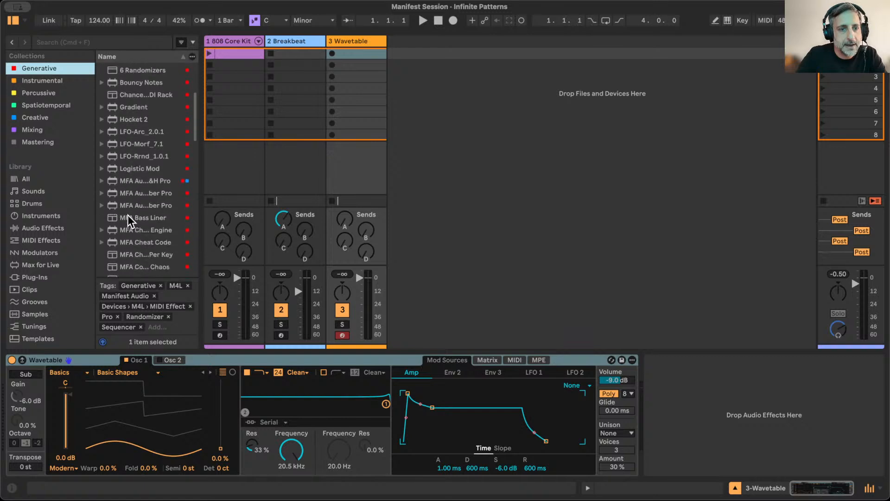
{"action": "left_click_drag", "start_coordinate": [199, 116], "coordinate": [286, 126]}
{"action": "scroll", "coordinate": [224, 195], "scroll_direction": "down", "scroll_amount": 10}
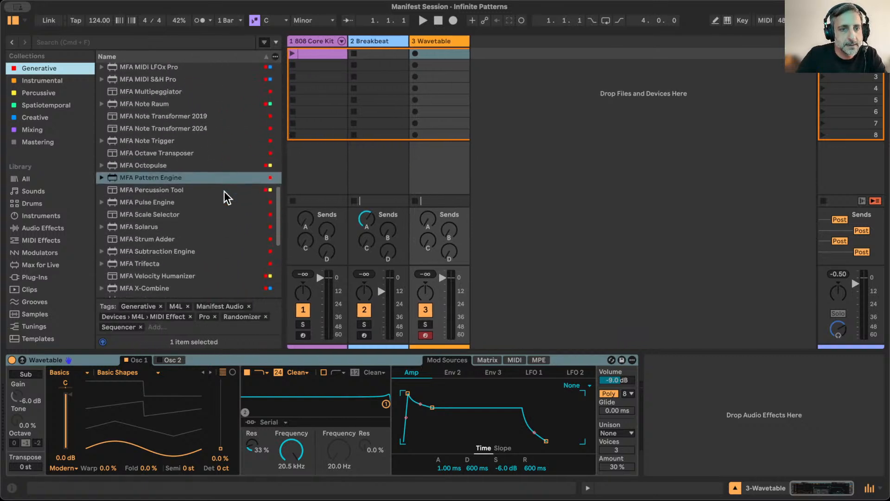
{"action": "left_click_drag", "start_coordinate": [224, 178], "coordinate": [3, 369]}
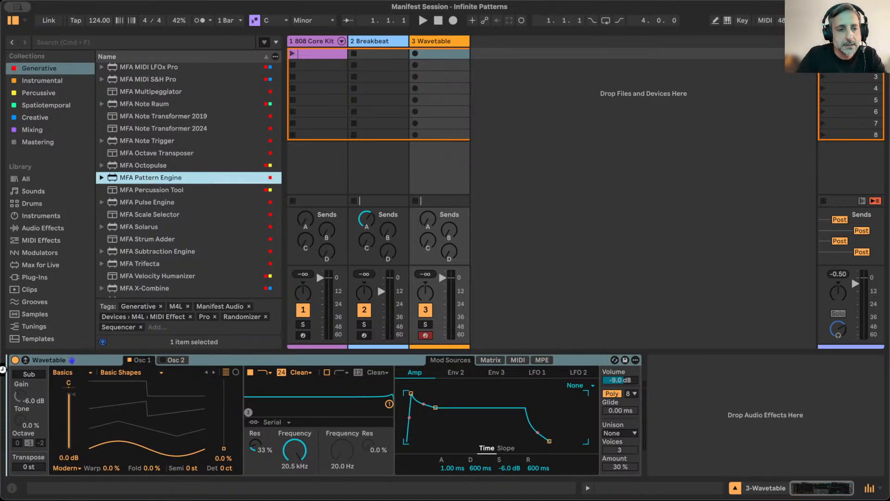
{"action": "left_click_drag", "start_coordinate": [2, 369], "coordinate": [3, 370]}
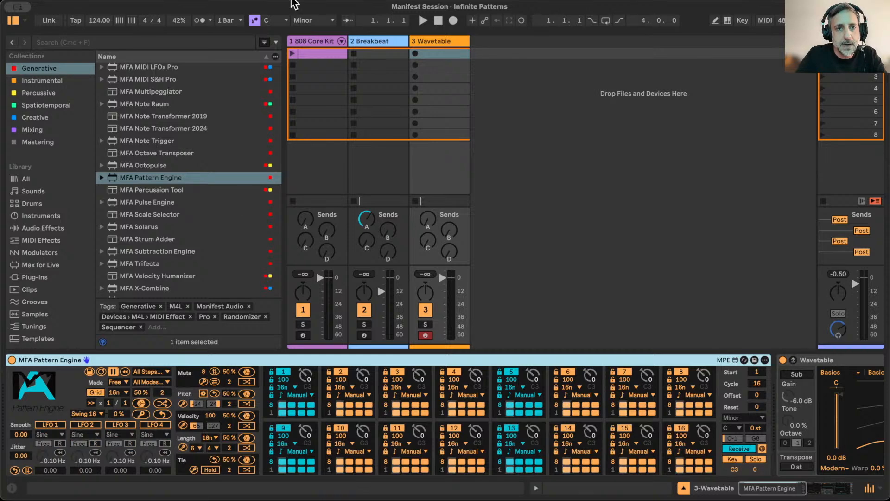
Set the set's scale root note to G and hide the browser
{"action": "left_click", "coordinate": [279, 20]}
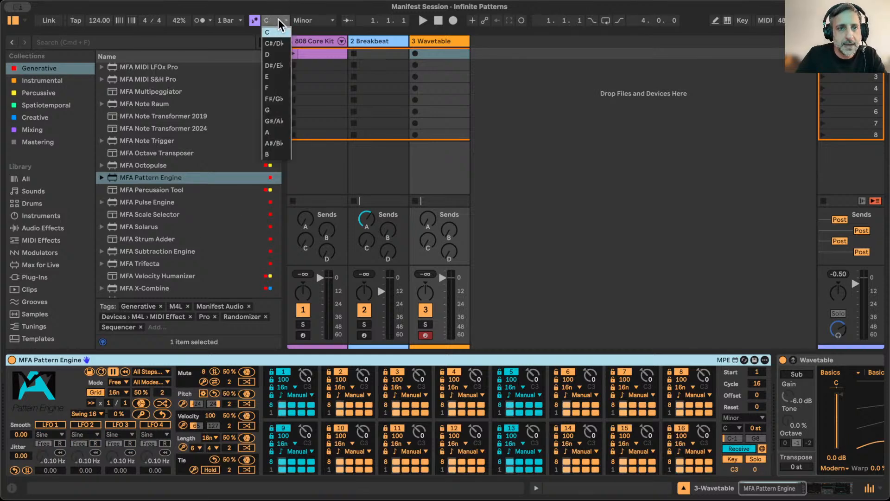
{"action": "left_click", "coordinate": [274, 54]}
{"action": "left_click", "coordinate": [277, 21]}
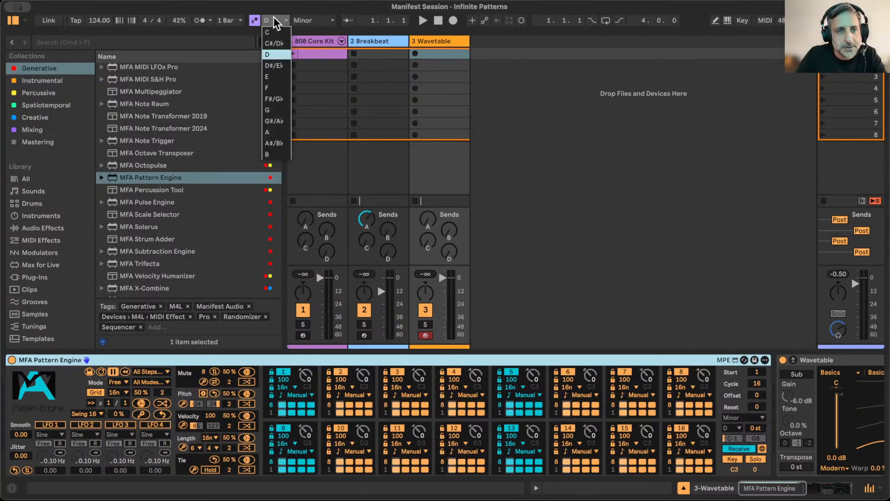
{"action": "left_click", "coordinate": [274, 113]}
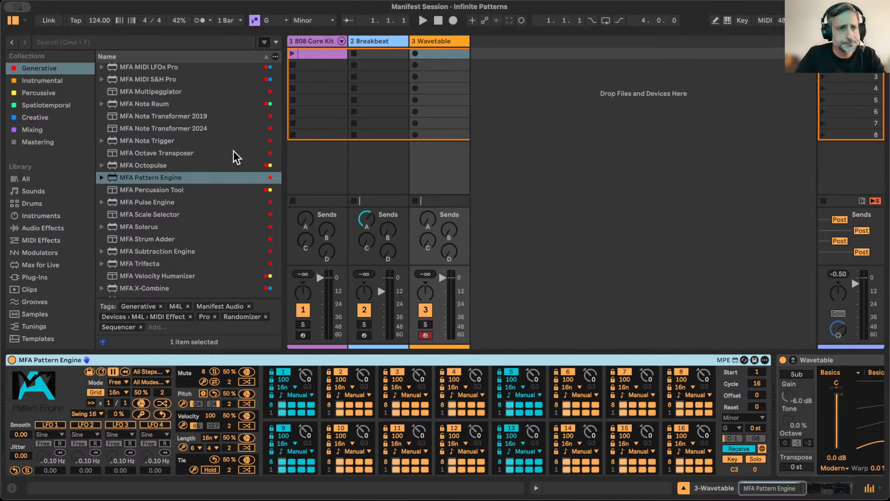
{"action": "left_click", "coordinate": [13, 20]}
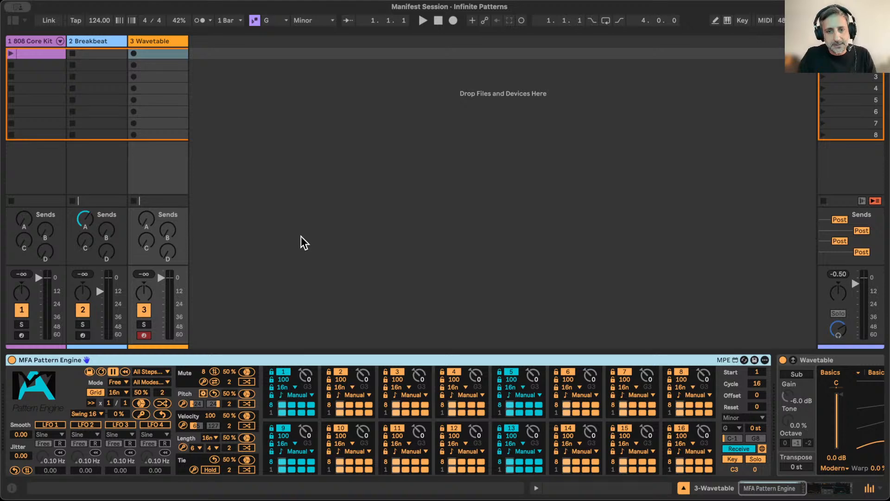
Randomize all Pattern Engine steps and play the pattern together with the 808 Core Kit clip
{"action": "left_click", "coordinate": [140, 403]}
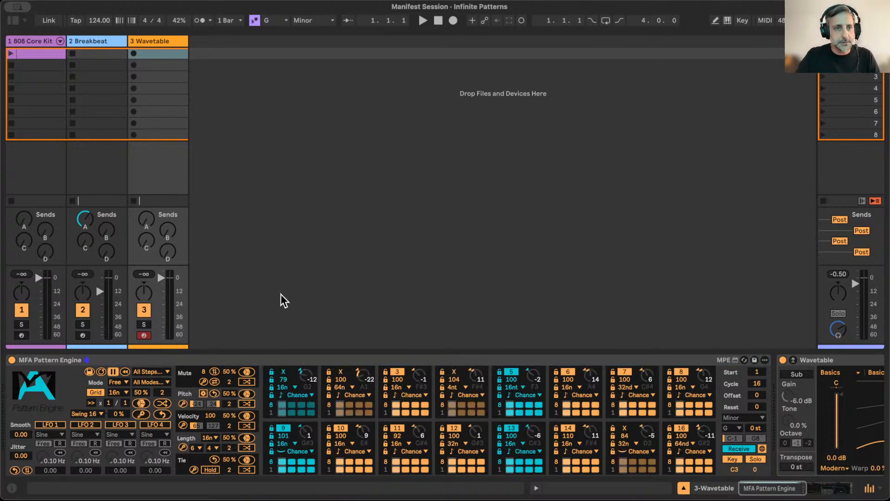
{"action": "key", "text": "space"}
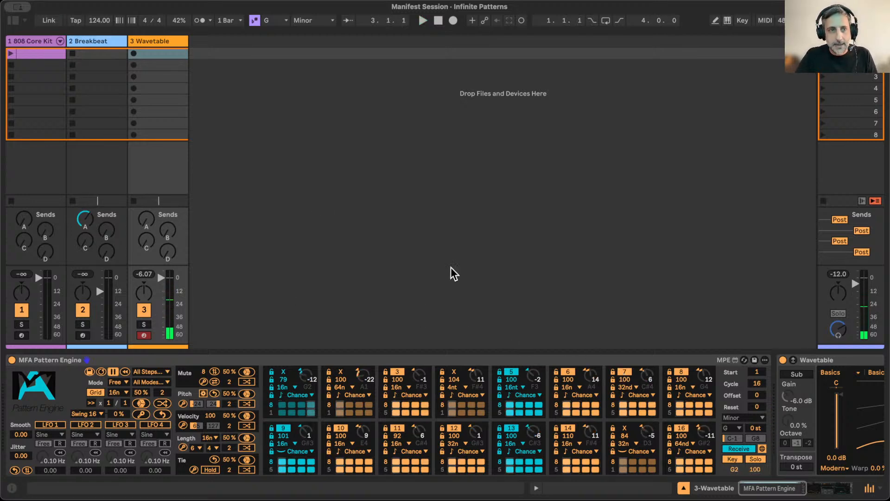
{"action": "left_click", "coordinate": [11, 55]}
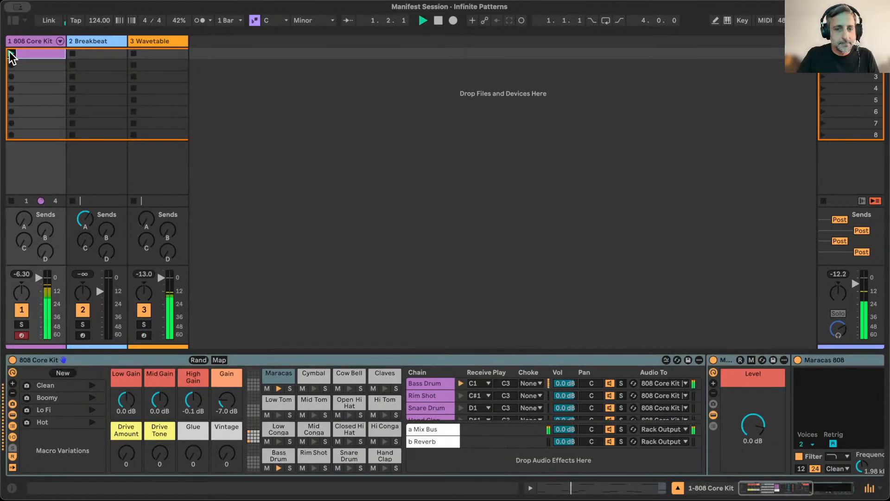
{"action": "left_click", "coordinate": [169, 54]}
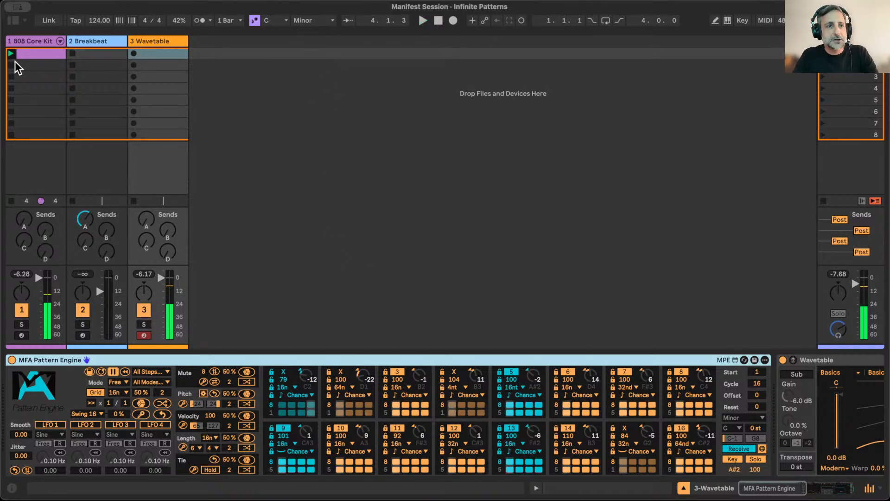
Set the 808 Core Kit clip's scale root to G and close its clip editor
{"action": "double_click", "coordinate": [39, 55]}
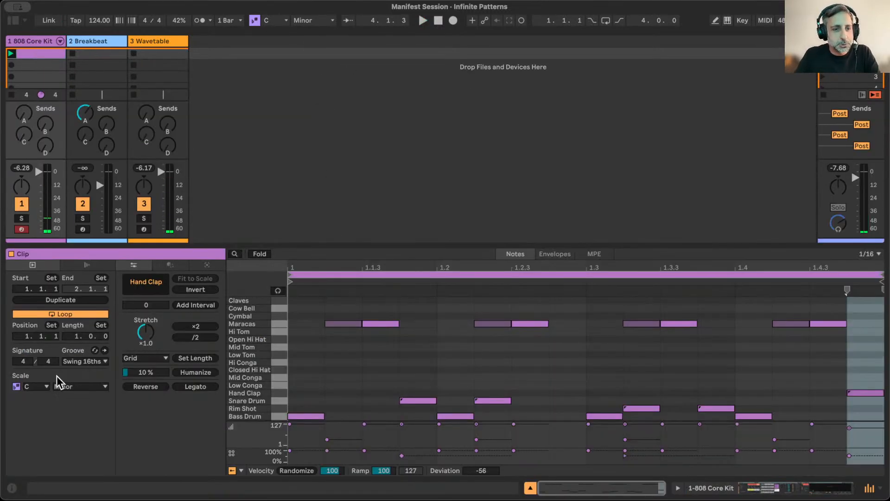
{"action": "left_click", "coordinate": [39, 386]}
{"action": "left_click", "coordinate": [41, 465]}
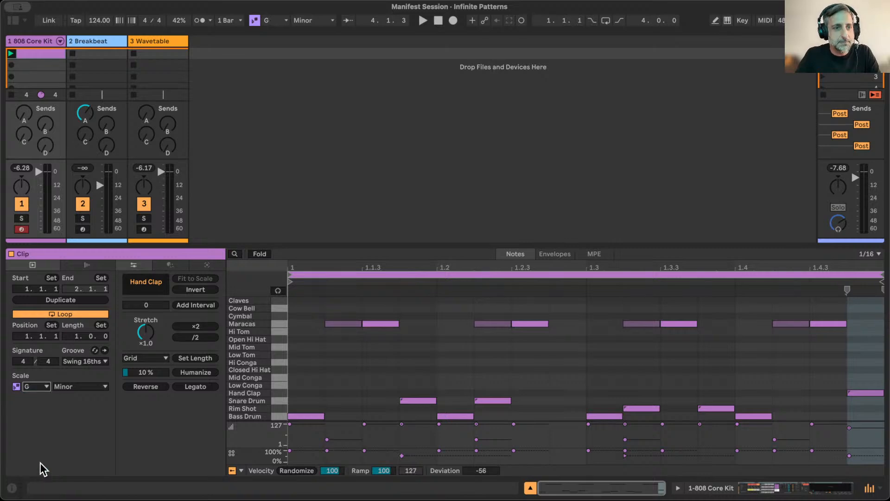
{"action": "left_click", "coordinate": [530, 488]}
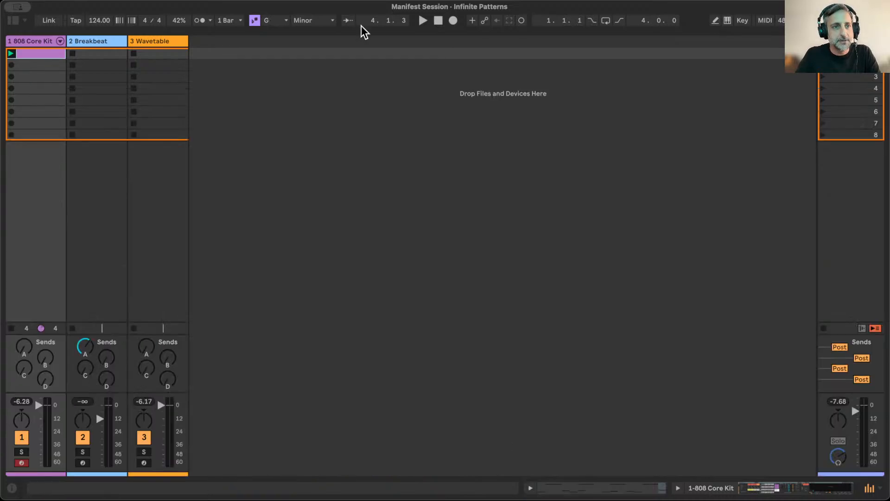
Restart playback and bring the Wavetable instrument on track 3 into view
{"action": "left_click", "coordinate": [423, 21]}
{"action": "double_click", "coordinate": [170, 41]}
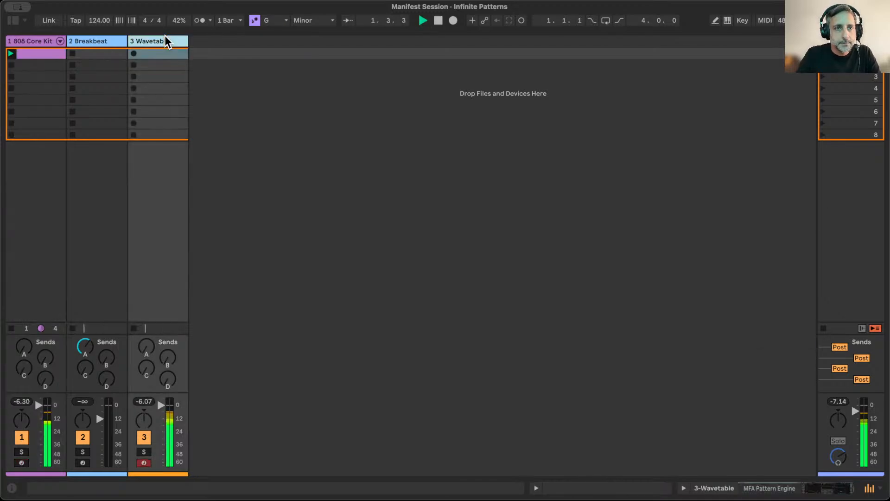
{"action": "scroll", "coordinate": [849, 416], "scroll_direction": "right", "scroll_amount": 10}
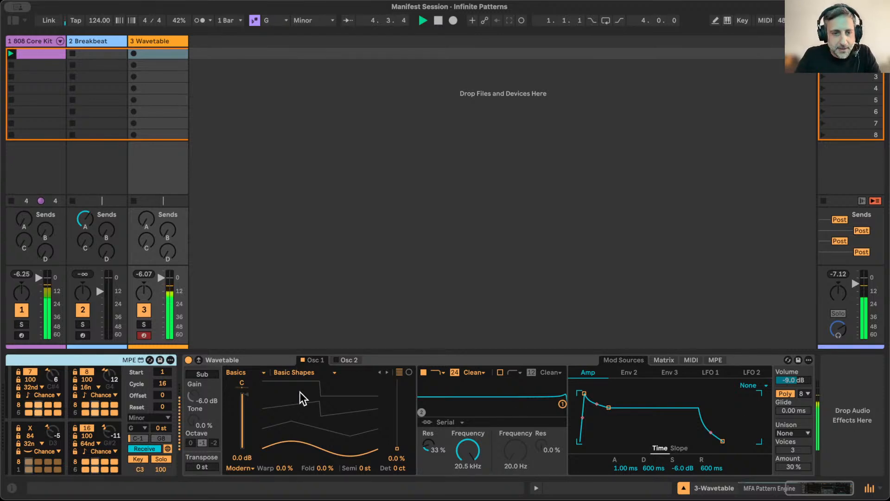
Turn on Wavetable's sub oscillator and switch the voices to Mono with a glide of 64 ms
{"action": "left_click", "coordinate": [200, 374]}
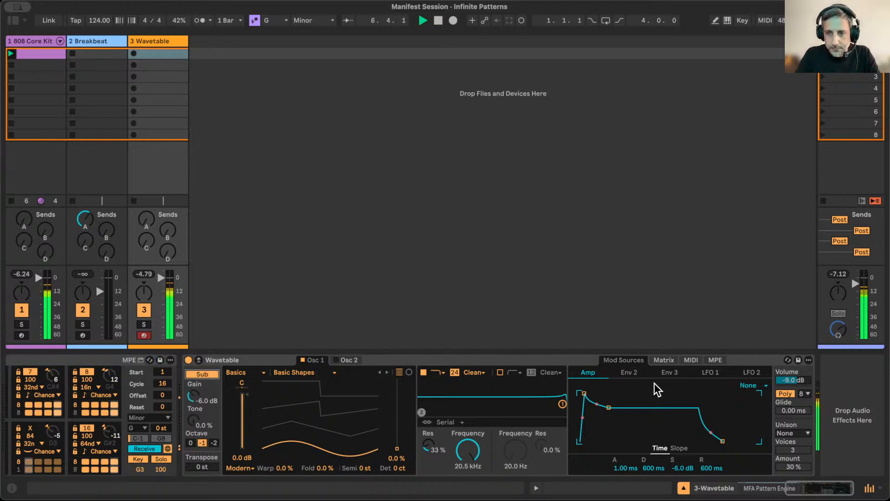
{"action": "left_click", "coordinate": [785, 393]}
{"action": "left_click", "coordinate": [785, 402]}
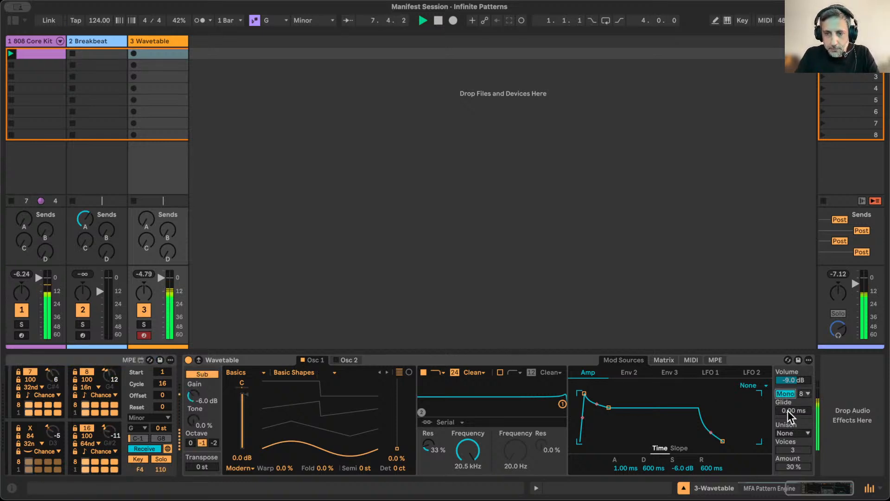
{"action": "left_click_drag", "start_coordinate": [789, 411], "coordinate": [789, 405]}
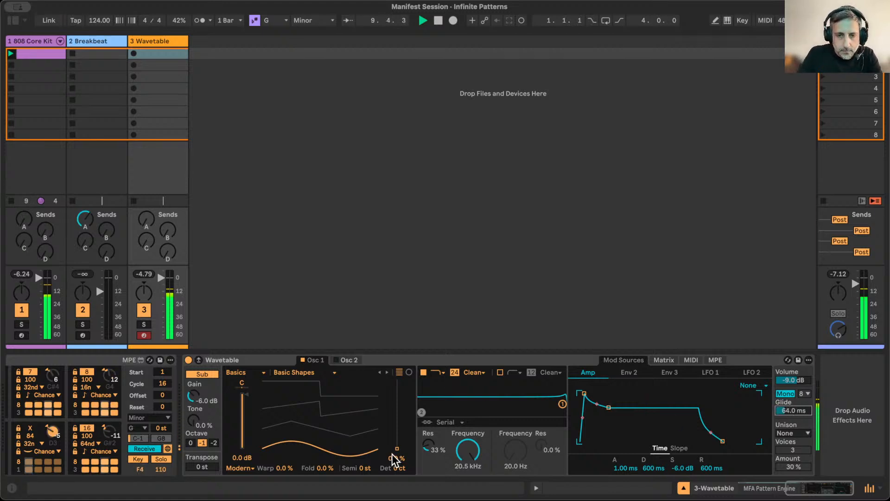
Set Wavetable's Osc 1 position to 45% and lower filter 1 to 1.15 kHz with 52% resonance
{"action": "left_click_drag", "start_coordinate": [397, 452], "coordinate": [397, 417]}
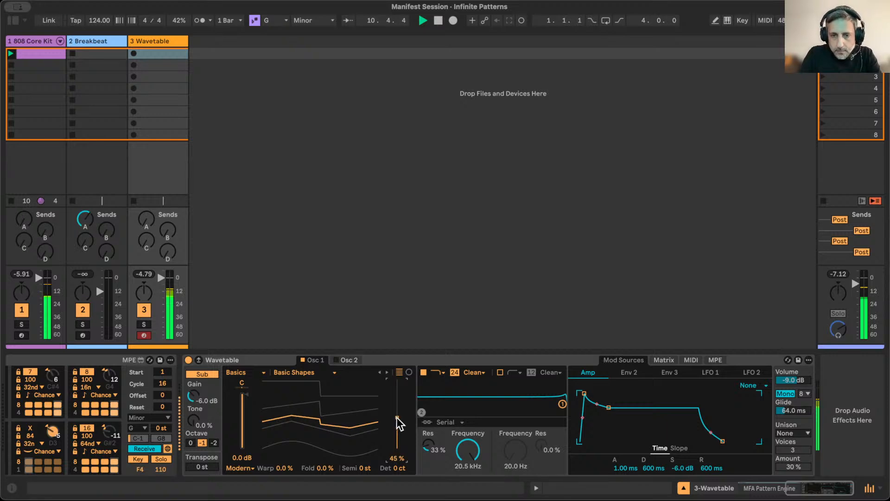
{"action": "left_click_drag", "start_coordinate": [563, 405], "coordinate": [507, 403]}
Modulate Wavetable's Osc 1 position with the MIDI Rand source at an amount of 53
{"action": "left_click", "coordinate": [691, 359]}
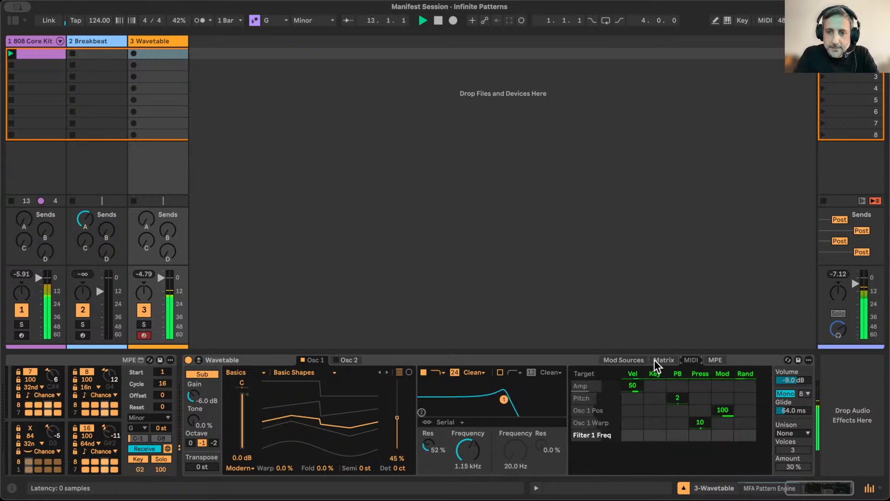
{"action": "left_click", "coordinate": [398, 421]}
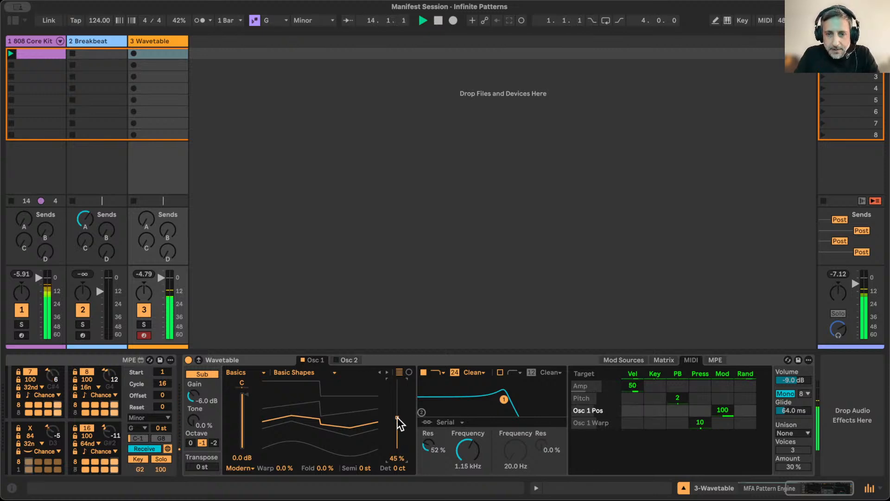
{"action": "left_click_drag", "start_coordinate": [743, 410], "coordinate": [743, 385]}
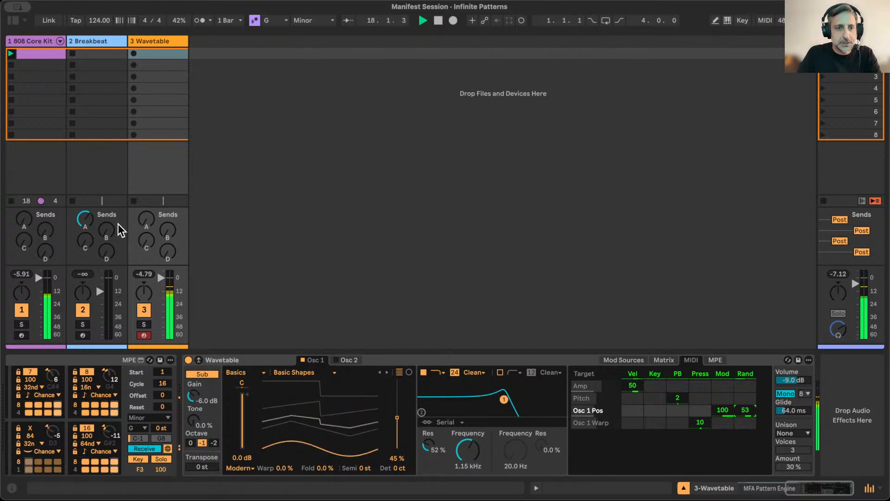
Raise send B on the Wavetable track and transpose Pattern Engine by -12 st
{"action": "left_click_drag", "start_coordinate": [167, 230], "coordinate": [167, 222]}
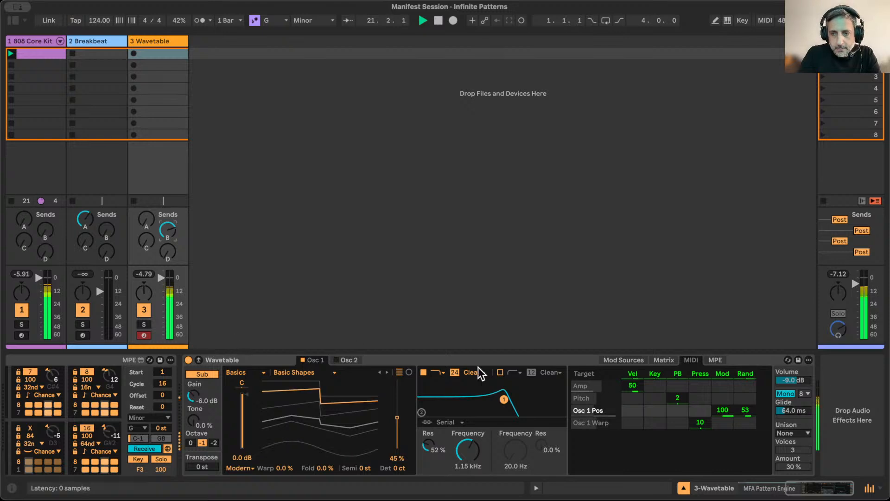
{"action": "left_click", "coordinate": [788, 411]}
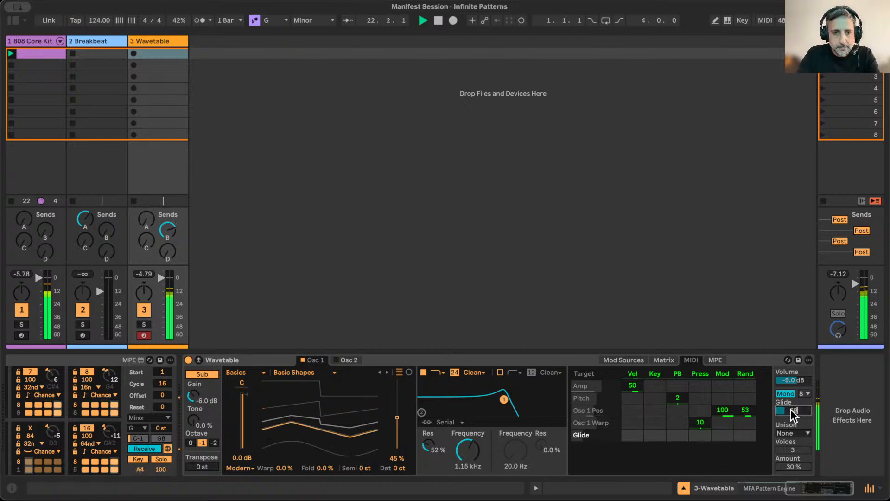
{"action": "scroll", "coordinate": [726, 430], "scroll_direction": "left", "scroll_amount": 10}
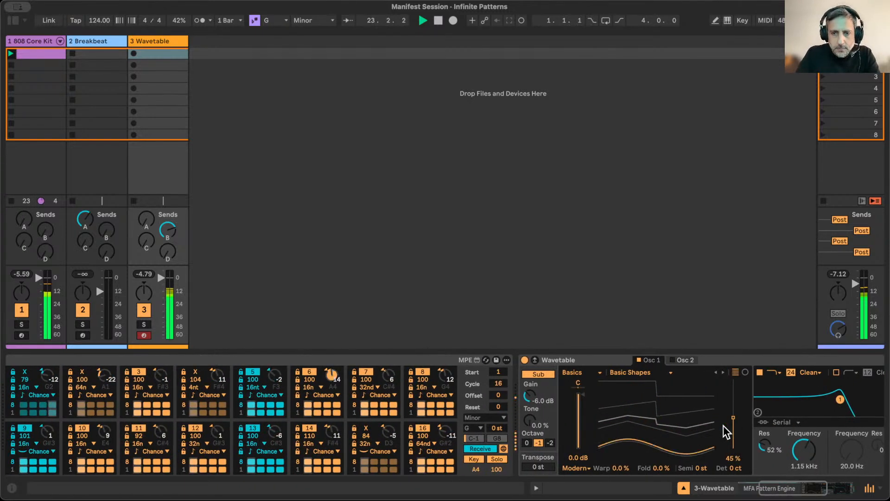
{"action": "scroll", "coordinate": [725, 431], "scroll_direction": "left", "scroll_amount": 8}
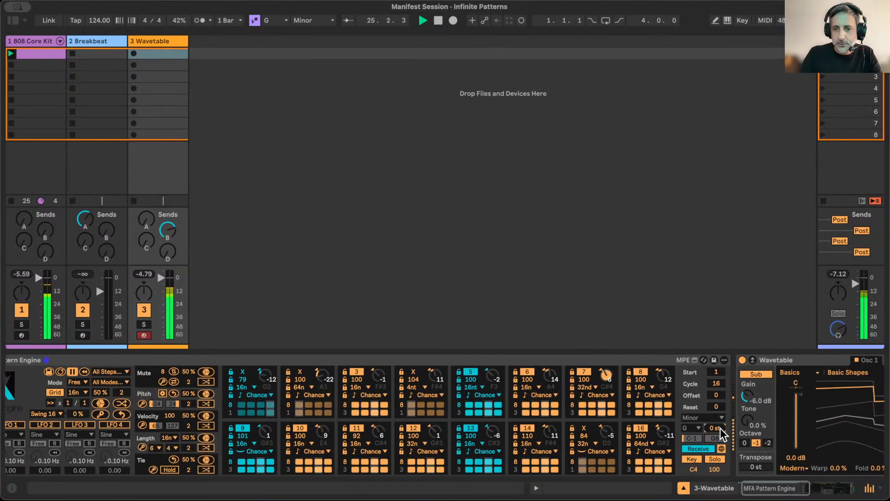
{"action": "scroll", "coordinate": [720, 427], "scroll_direction": "down", "scroll_amount": 12}
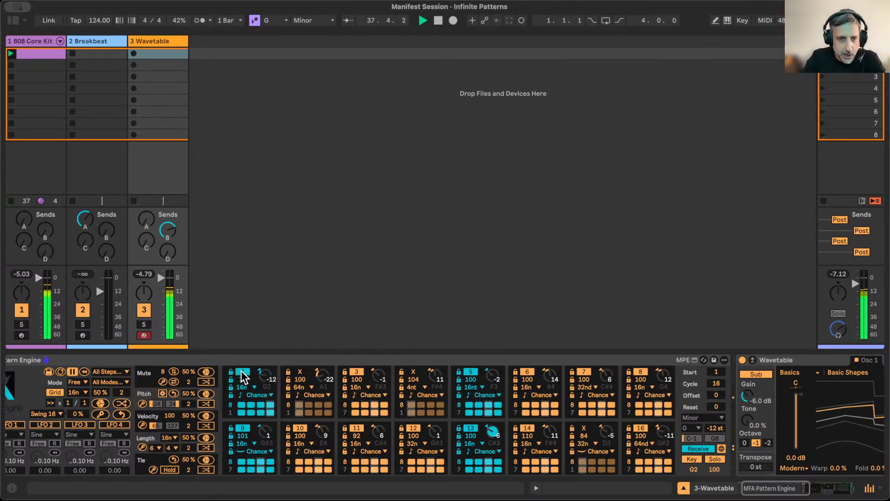
Try out the mute and tie toggles on Pattern Engine's step 1 and turn on the tie for step 3
{"action": "left_click_drag", "start_coordinate": [241, 372], "coordinate": [267, 393]}
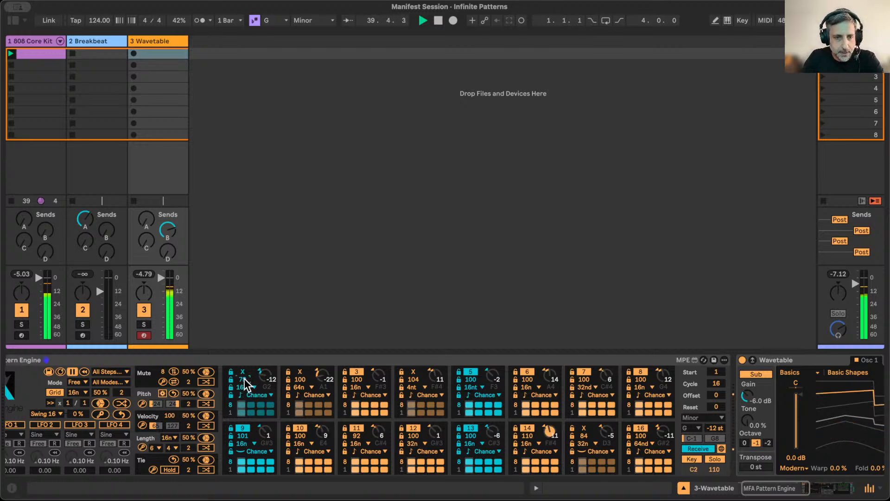
{"action": "left_click", "coordinate": [246, 386]}
{"action": "left_click", "coordinate": [246, 386]}
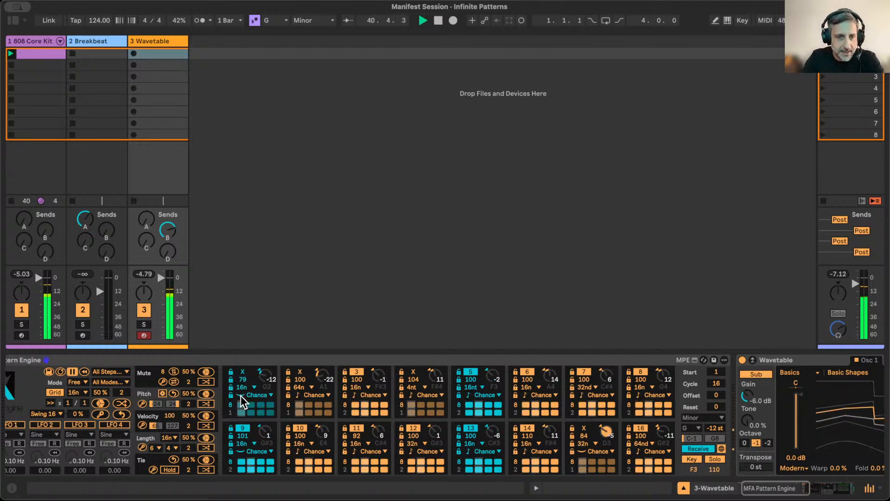
{"action": "left_click", "coordinate": [355, 395]}
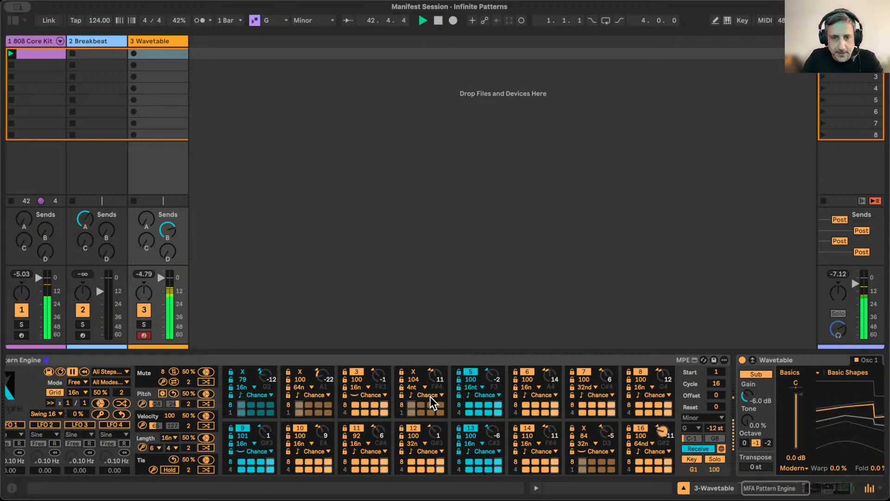
Try out the tie toggles on Pattern Engine's steps 4 and 5
{"action": "left_click", "coordinate": [411, 396]}
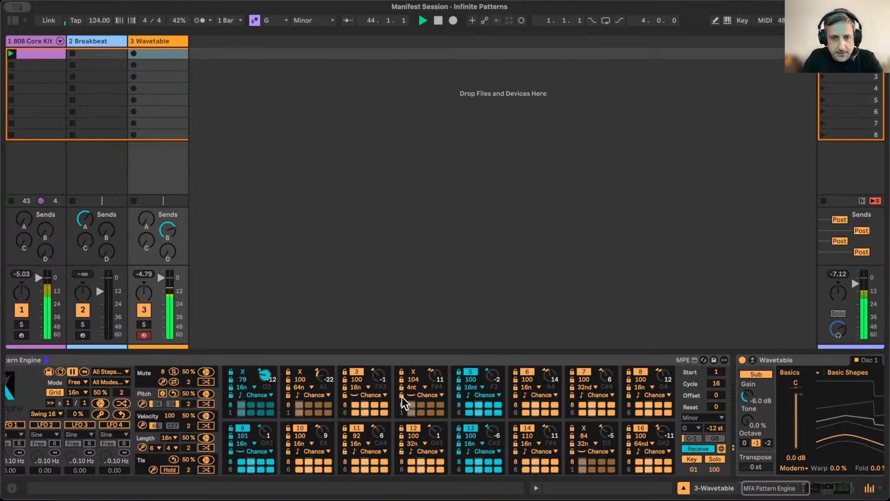
{"action": "left_click", "coordinate": [468, 394]}
{"action": "left_click", "coordinate": [468, 395]}
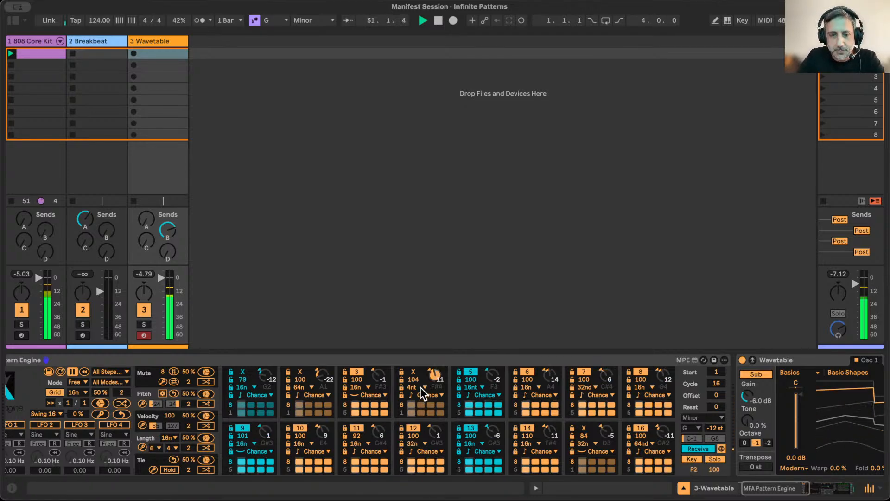
Check the note pattern of the 808 Core Kit drum clip and return to the Wavetable track's devices
{"action": "scroll", "coordinate": [420, 387], "scroll_direction": "right", "scroll_amount": 5}
{"action": "scroll", "coordinate": [421, 388], "scroll_direction": "left", "scroll_amount": 7}
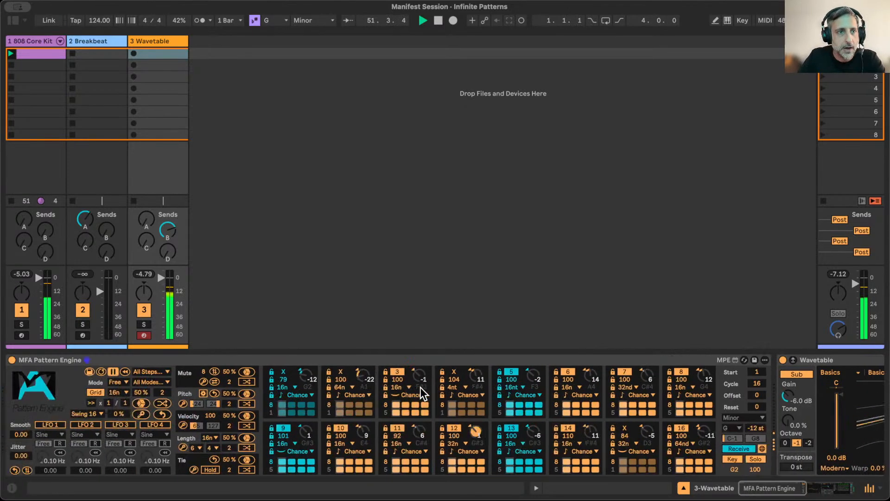
{"action": "double_click", "coordinate": [40, 55]}
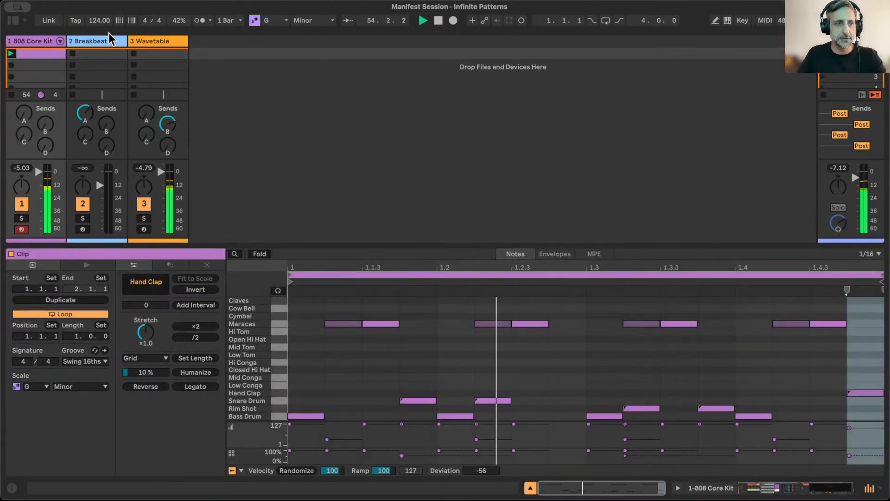
{"action": "left_click", "coordinate": [149, 39]}
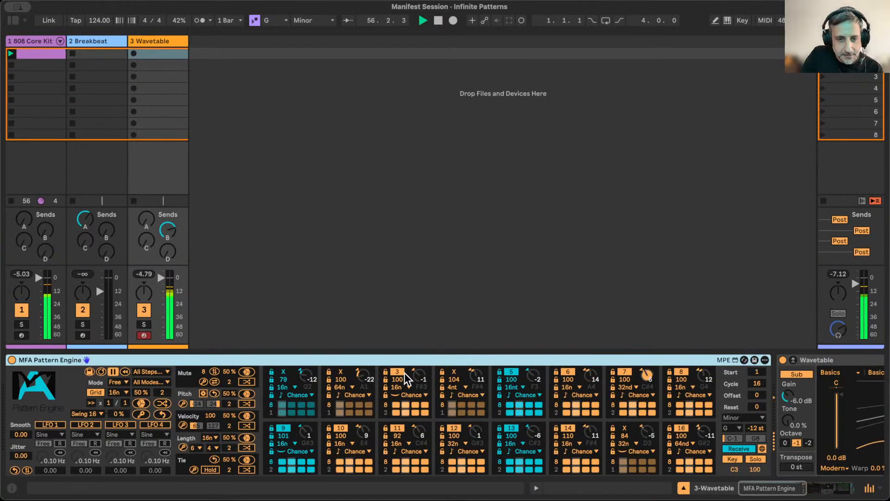
Unmute Pattern Engine's steps 1 and 4 and set step 4's note length to 128n
{"action": "left_click", "coordinate": [283, 371]}
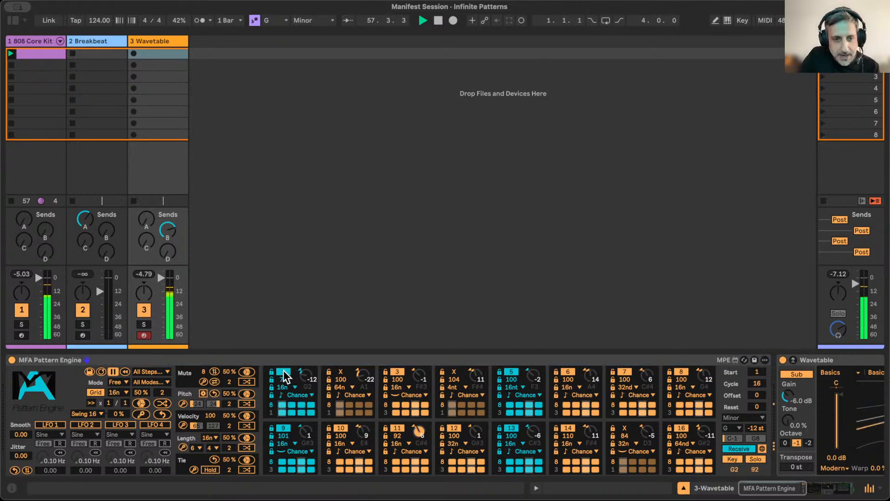
{"action": "left_click", "coordinate": [453, 370]}
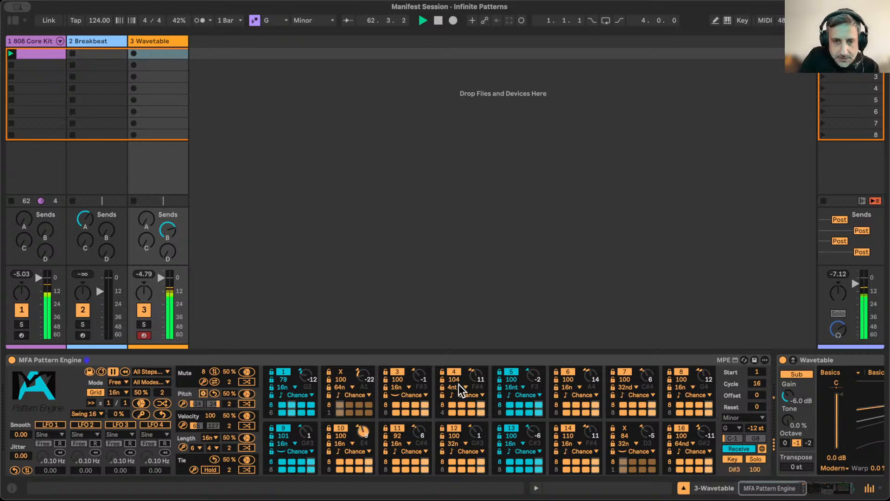
{"action": "left_click", "coordinate": [458, 385]}
{"action": "left_click", "coordinate": [454, 170]}
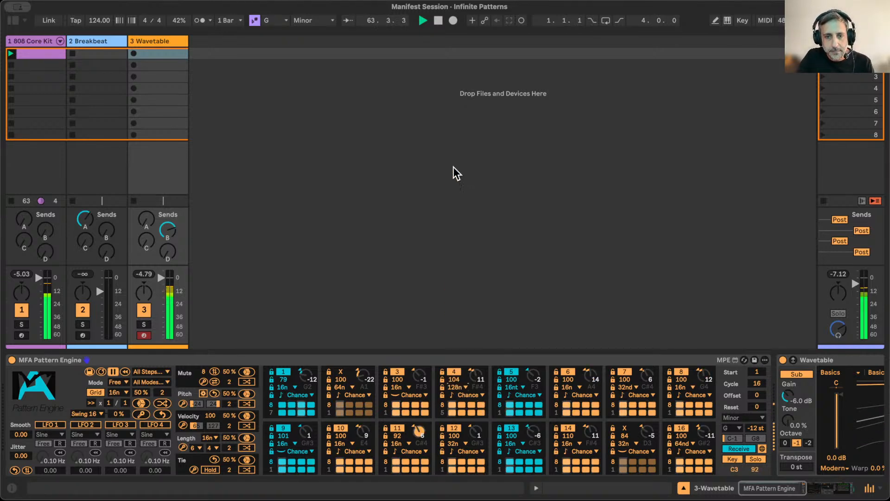
Set the release of Wavetable's amp envelope to 55.8 ms
{"action": "scroll", "coordinate": [674, 415], "scroll_direction": "right", "scroll_amount": 10}
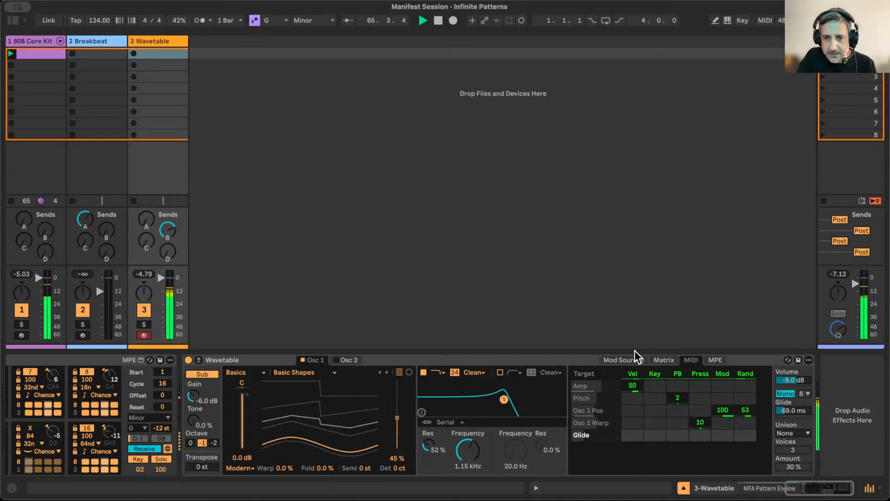
{"action": "left_click", "coordinate": [626, 359]}
{"action": "left_click_drag", "start_coordinate": [723, 441], "coordinate": [711, 440]}
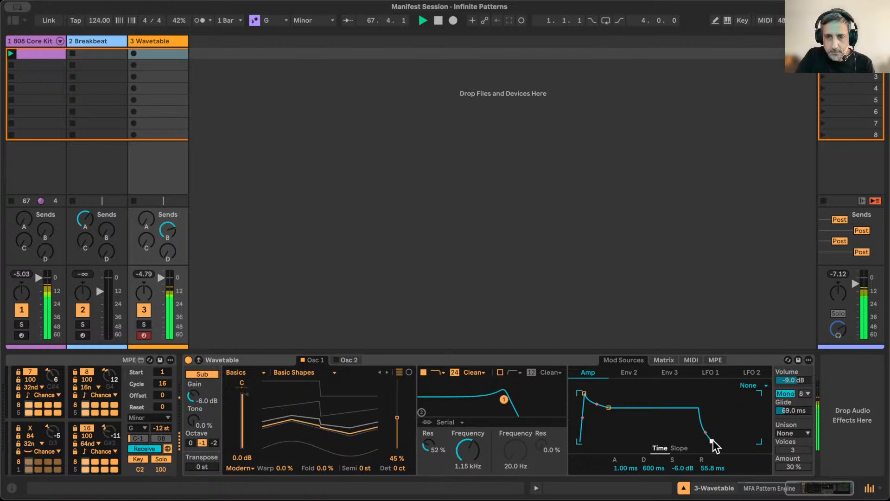
Try a pitch of 17 on Pattern Engine's step 4 before returning it to 11, and mute step 1
{"action": "scroll", "coordinate": [671, 440], "scroll_direction": "left", "scroll_amount": 10}
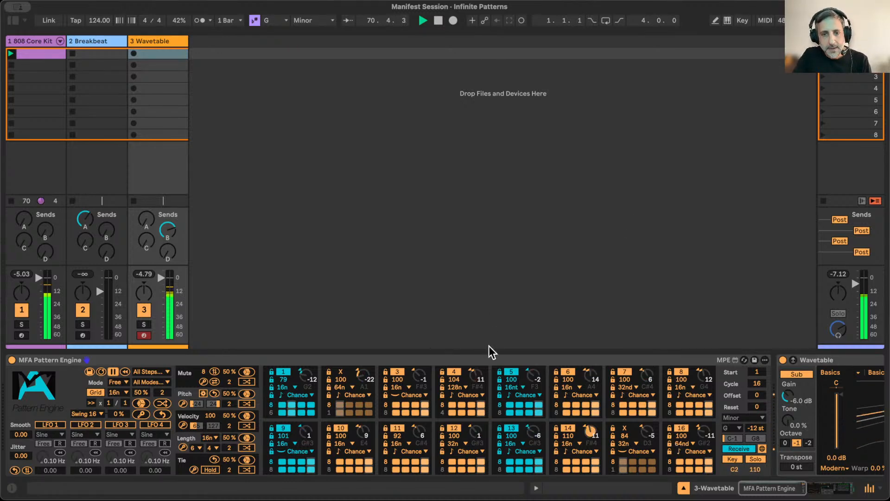
{"action": "left_click_drag", "start_coordinate": [473, 374], "coordinate": [472, 366]}
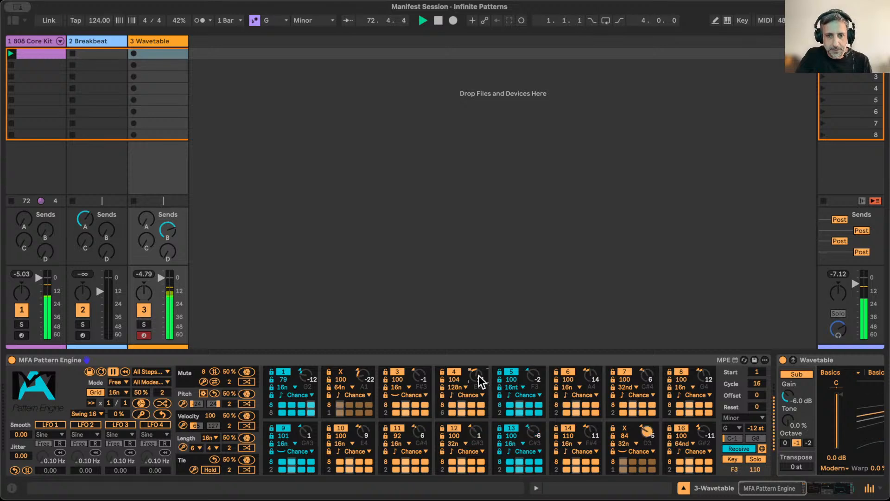
{"action": "left_click_drag", "start_coordinate": [477, 371], "coordinate": [477, 375]}
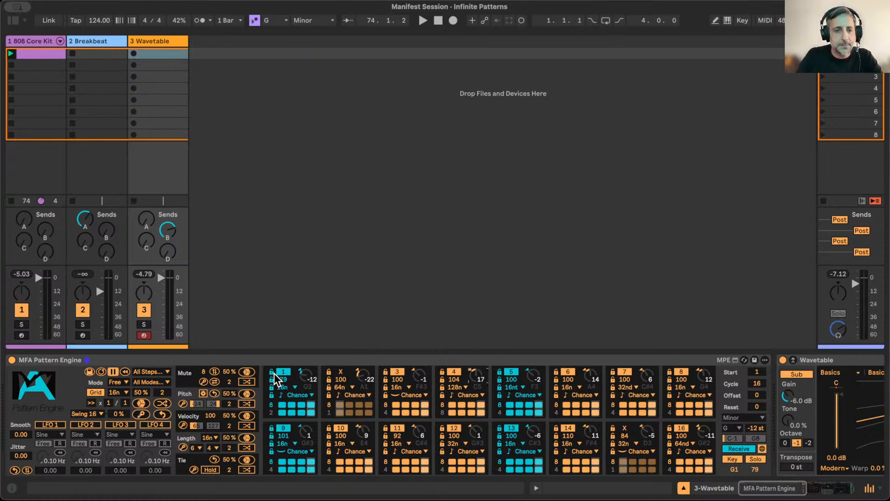
{"action": "left_click", "coordinate": [166, 41]}
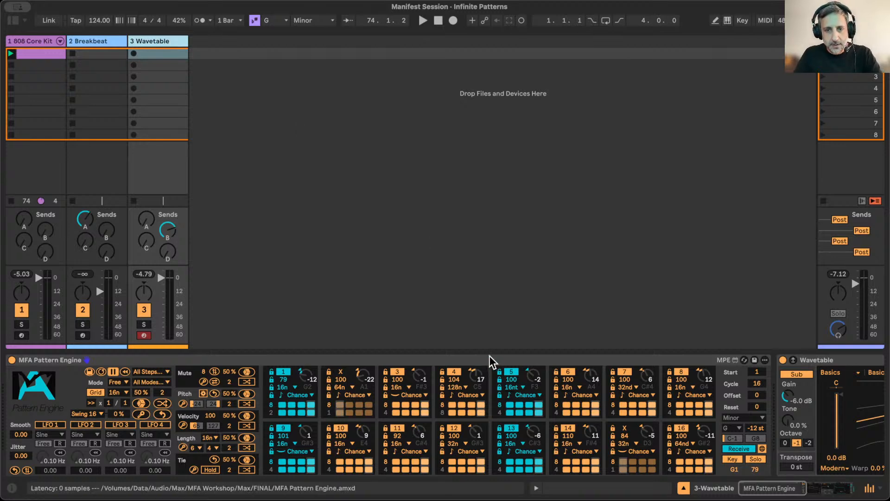
{"action": "left_click_drag", "start_coordinate": [475, 372], "coordinate": [477, 375]}
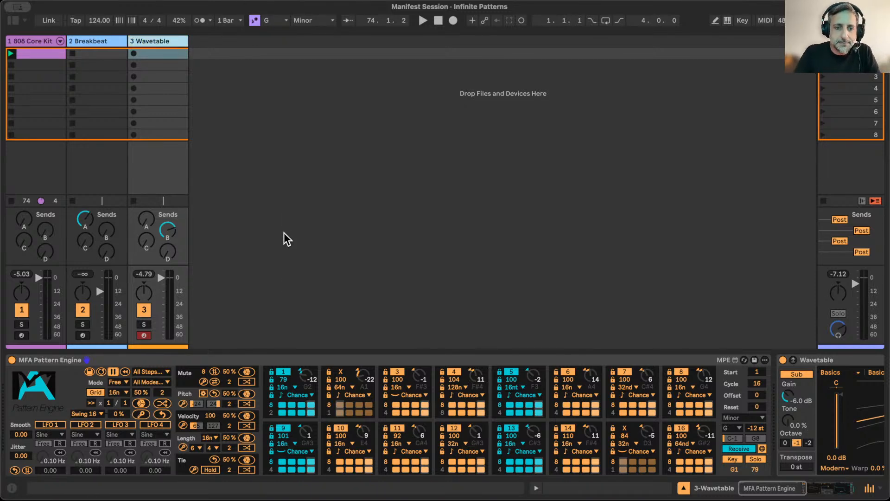
{"action": "left_click", "coordinate": [284, 372]}
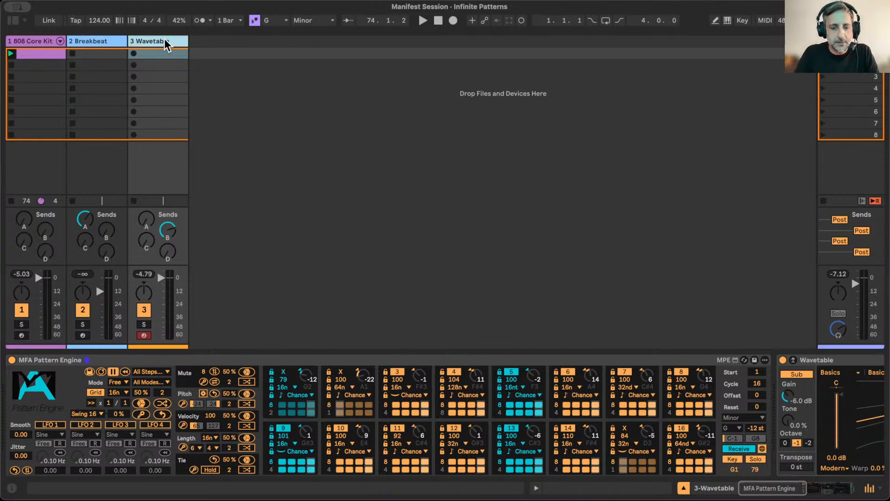
Insert a new MIDI track that receives its MIDI from 3-Wavetable and arm it for recording
{"action": "key", "text": "super+shift+t"}
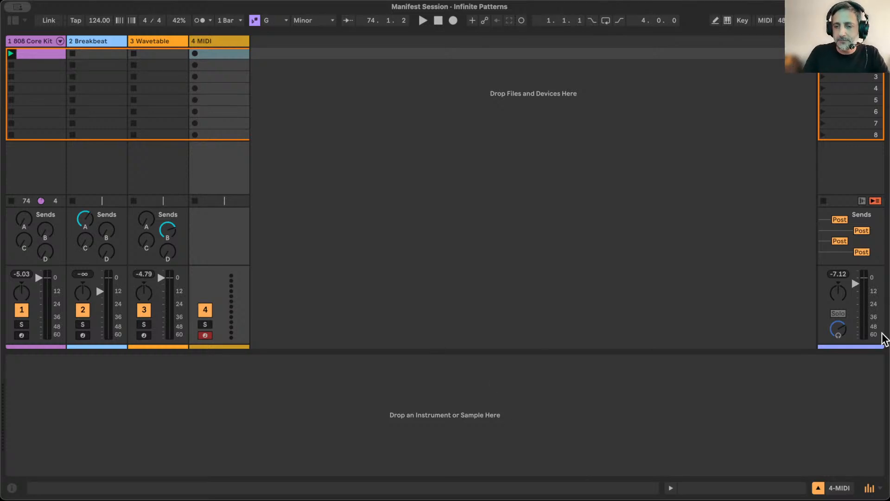
{"action": "left_click", "coordinate": [818, 489]}
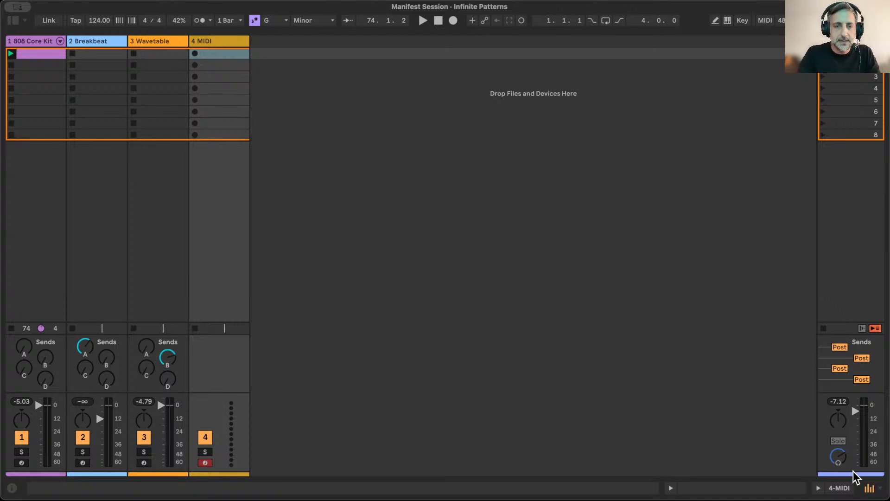
{"action": "key", "text": "super+alt+i"}
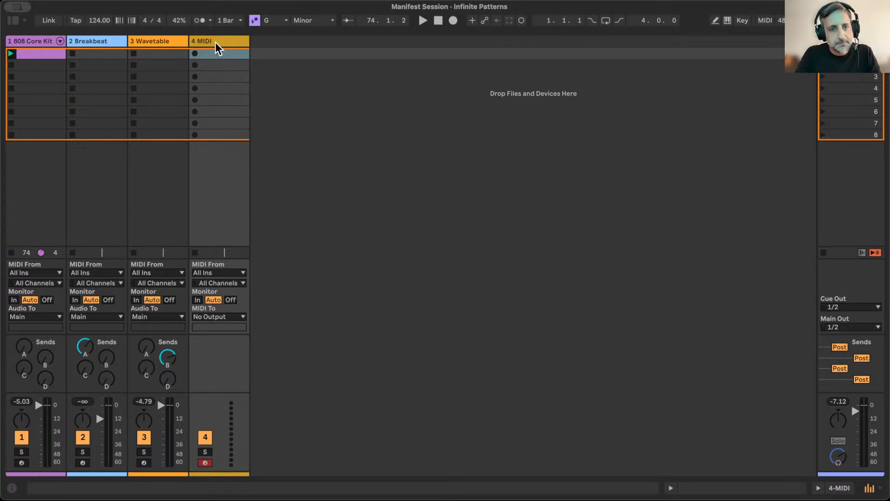
{"action": "left_click", "coordinate": [224, 272]}
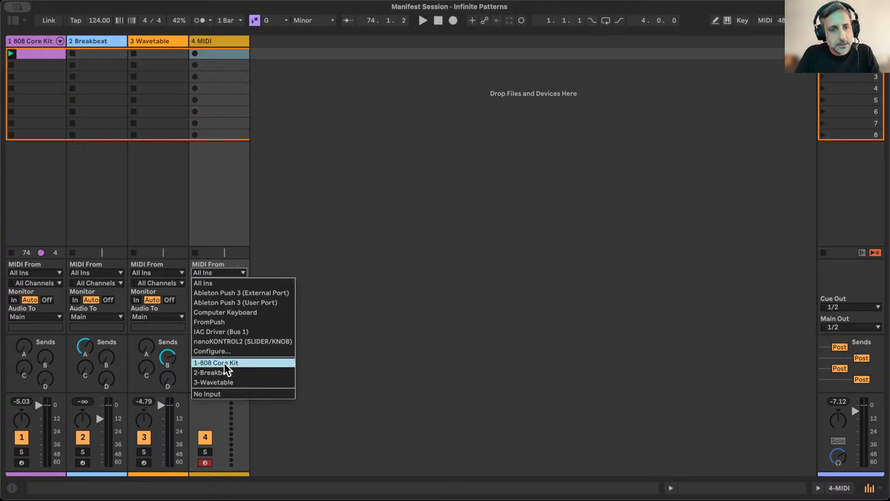
{"action": "left_click", "coordinate": [228, 384]}
{"action": "left_click", "coordinate": [204, 461]}
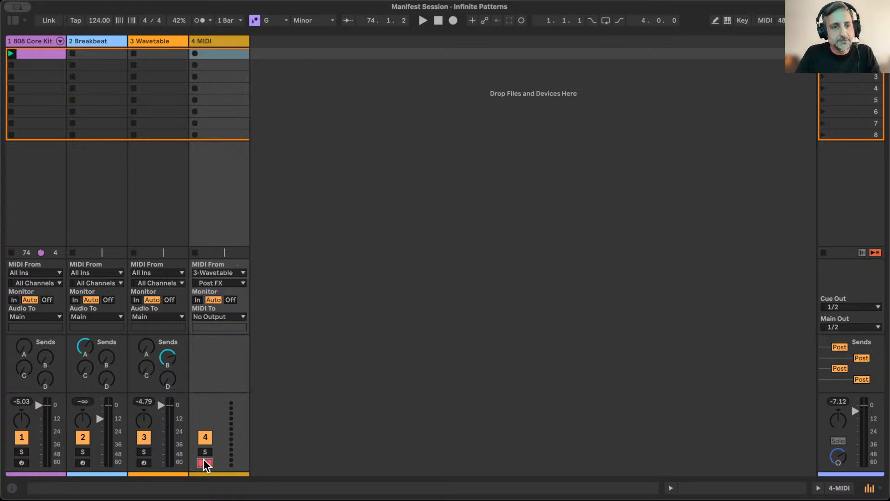
Record Pattern Engine's output into the first slot of the 4 MIDI track, varying its transposition and returning it to -12 st
{"action": "left_click", "coordinate": [195, 54]}
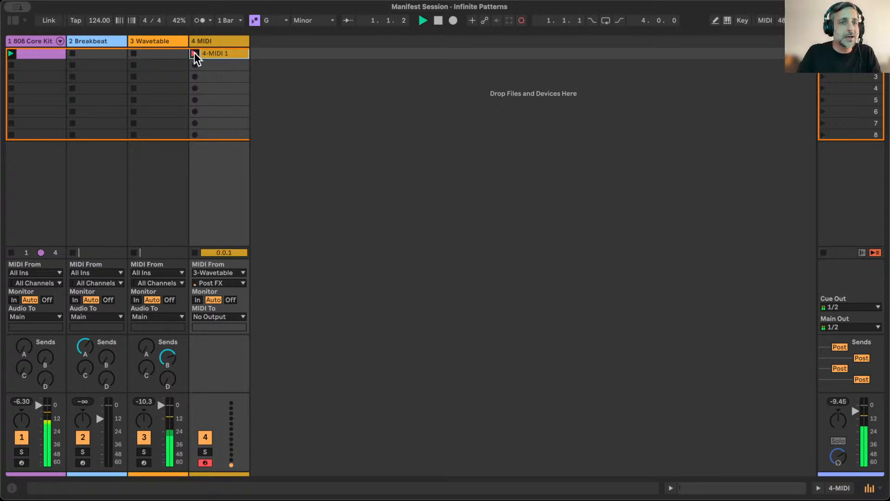
{"action": "double_click", "coordinate": [224, 54]}
{"action": "left_click", "coordinate": [171, 40]}
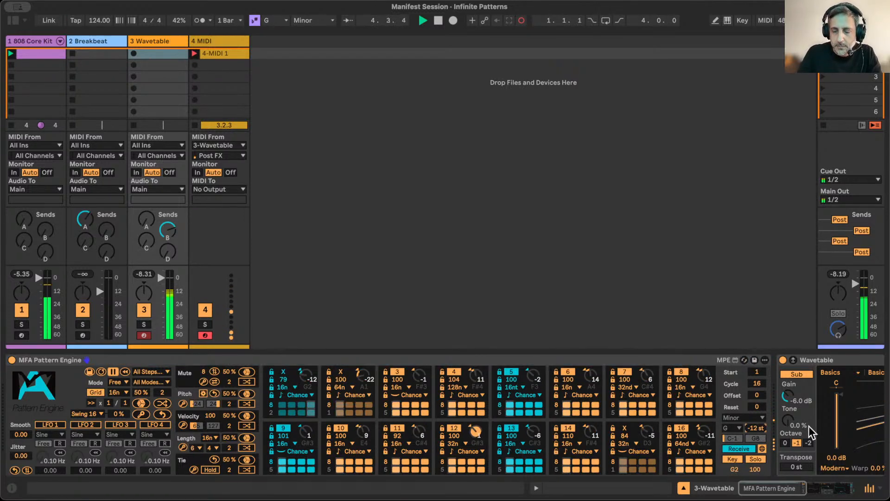
{"action": "mouse_move", "coordinate": [773, 427]}
{"action": "left_mouse_down"}
{"action": "mouse_move", "coordinate": [773, 354]}
{"action": "mouse_move", "coordinate": [759, 430]}
{"action": "left_mouse_up"}
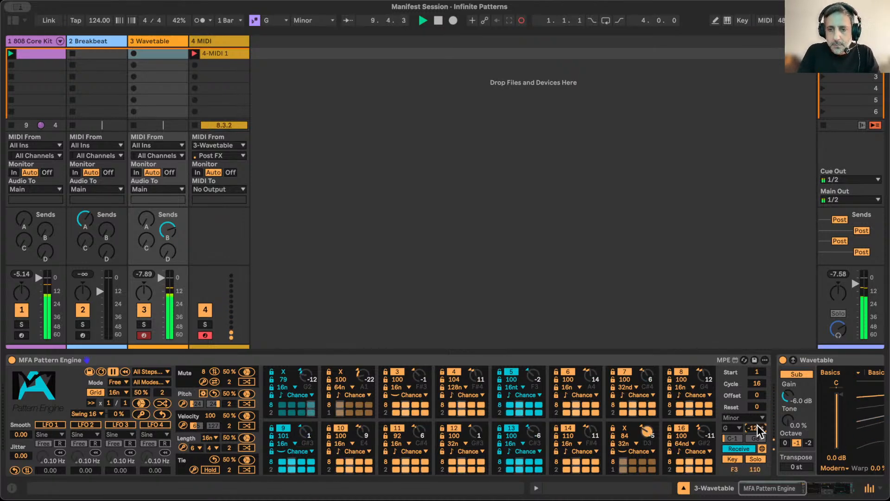
{"action": "scroll", "coordinate": [758, 427], "scroll_direction": "down", "scroll_amount": 12}
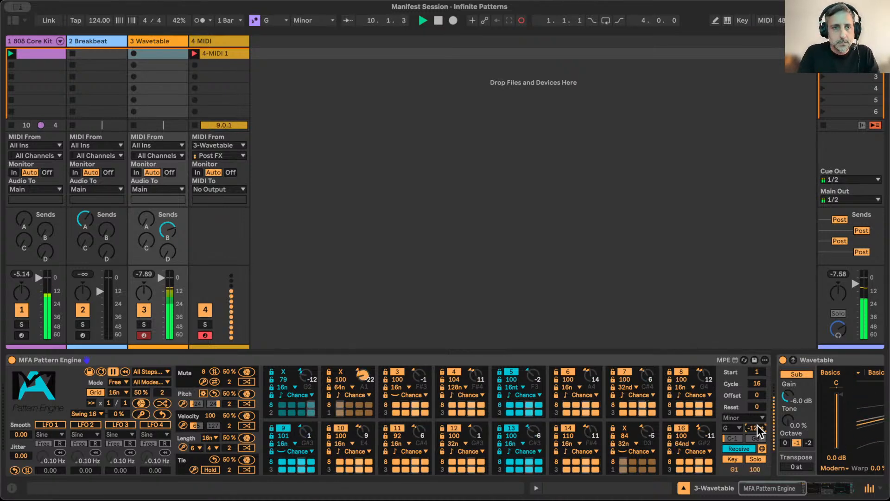
Open the 4-MIDI 1 clip, stop its recording and look through the captured notes
{"action": "left_click", "coordinate": [226, 50]}
{"action": "double_click", "coordinate": [226, 53]}
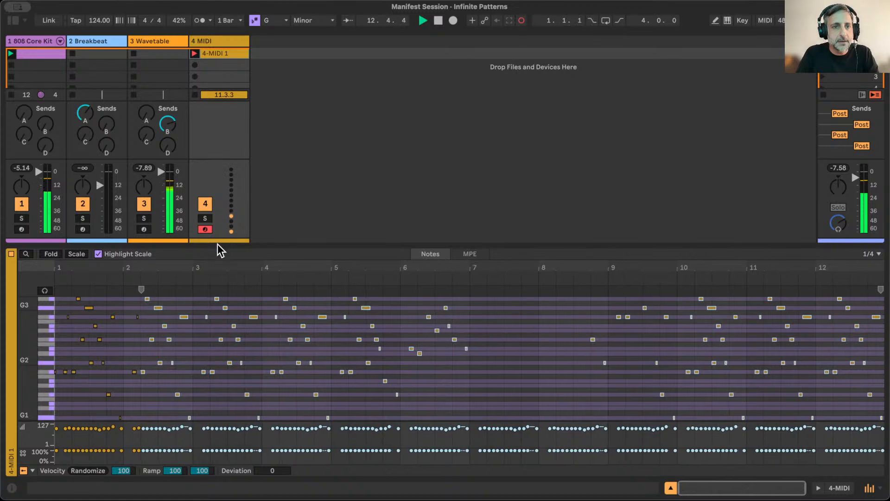
{"action": "left_click", "coordinate": [195, 93]}
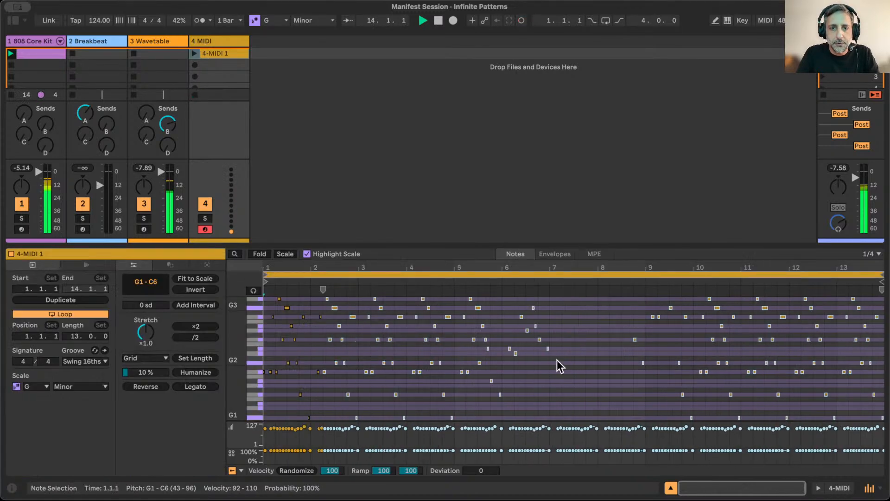
{"action": "scroll", "coordinate": [597, 312], "scroll_direction": "up", "scroll_amount": 10}
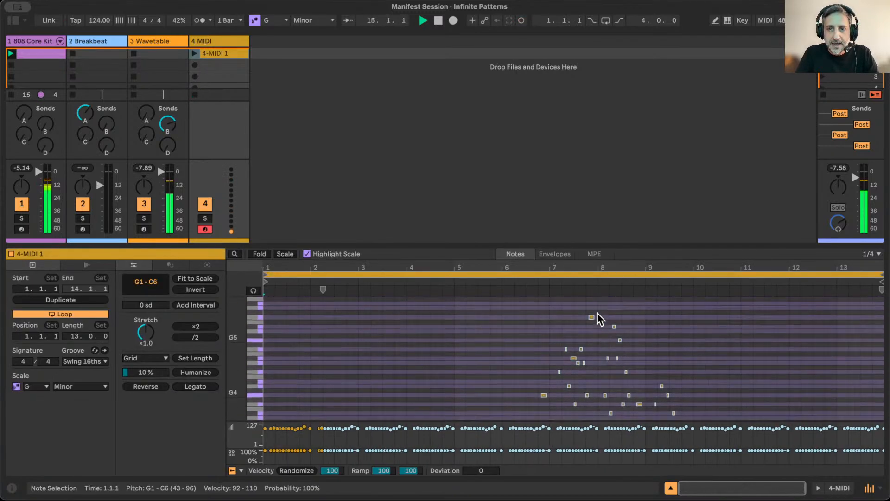
{"action": "scroll", "coordinate": [597, 313], "scroll_direction": "down", "scroll_amount": 8}
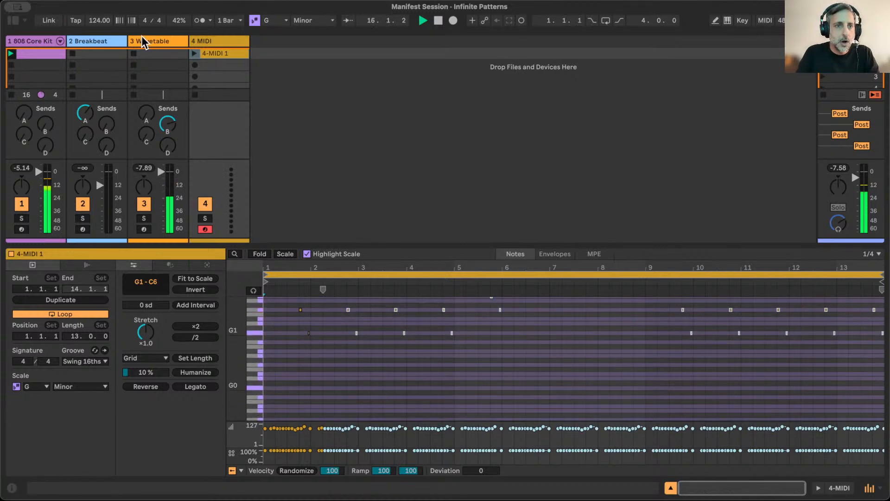
Mute steps 5, 10 and 12 in Pattern Engine on the Wavetable track
{"action": "left_click", "coordinate": [150, 39]}
{"action": "double_click", "coordinate": [150, 37]}
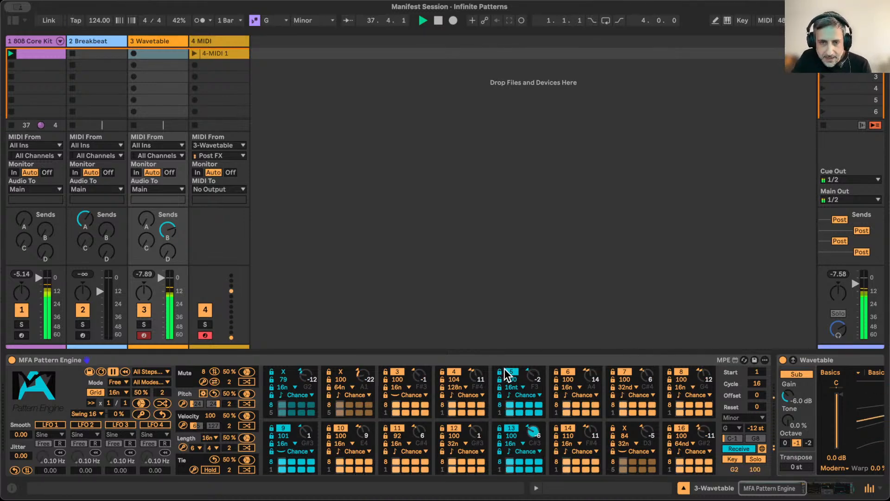
{"action": "left_click", "coordinate": [346, 427]}
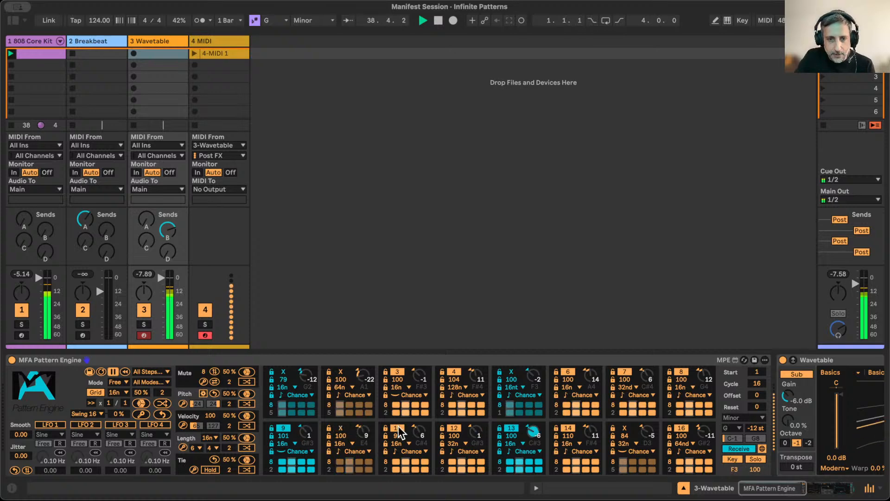
{"action": "left_click", "coordinate": [453, 428]}
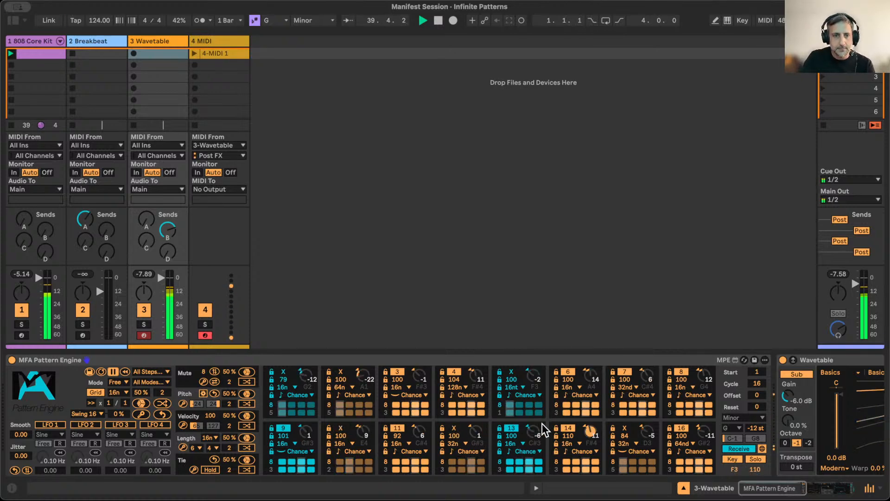
Try inverting the mutes of all Pattern Engine steps and invert them back
{"action": "left_click", "coordinate": [214, 382]}
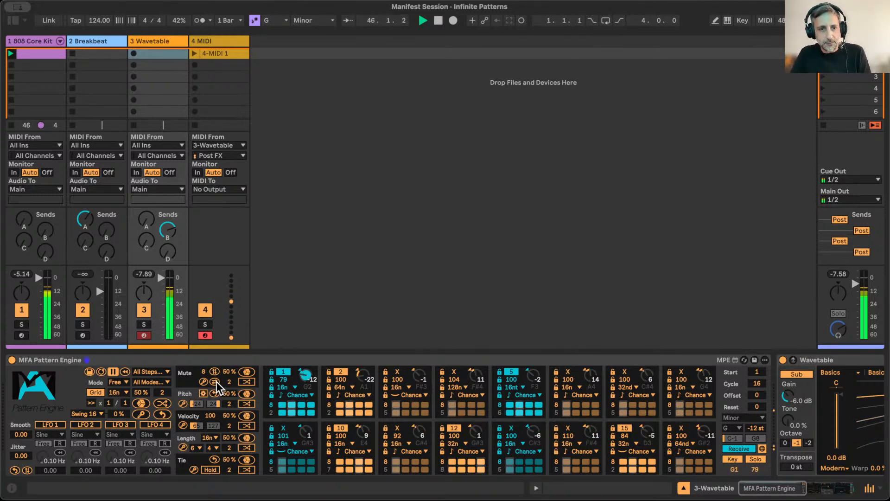
{"action": "left_click", "coordinate": [216, 380]}
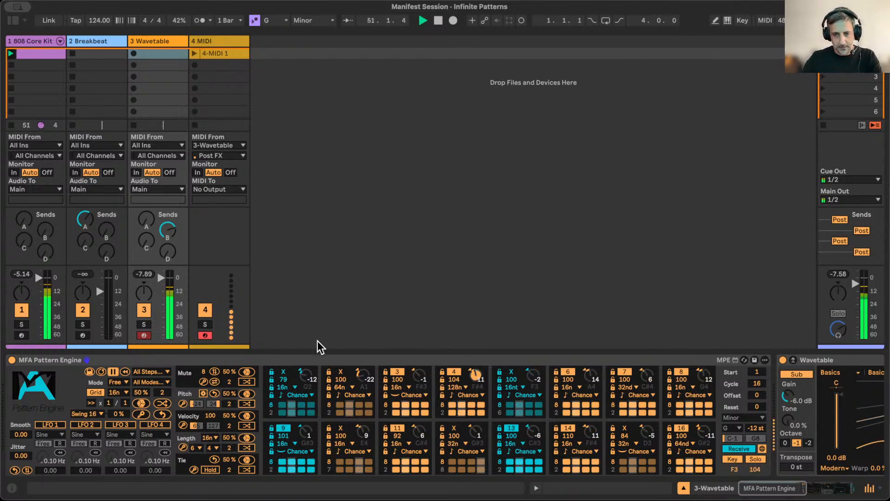
Shorten Pattern Engine's cycle to 5 steps and clear the mutes on all of its steps
{"action": "left_click", "coordinate": [756, 384]}
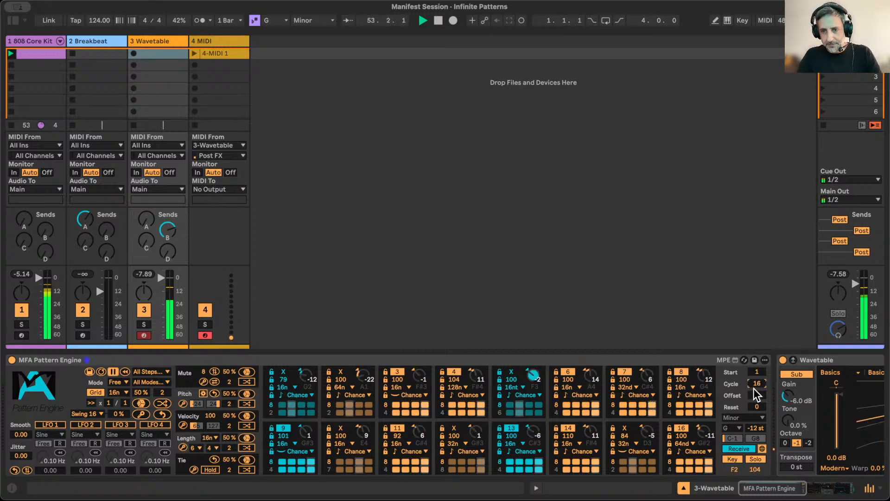
{"action": "left_click_drag", "start_coordinate": [758, 383], "coordinate": [758, 417]}
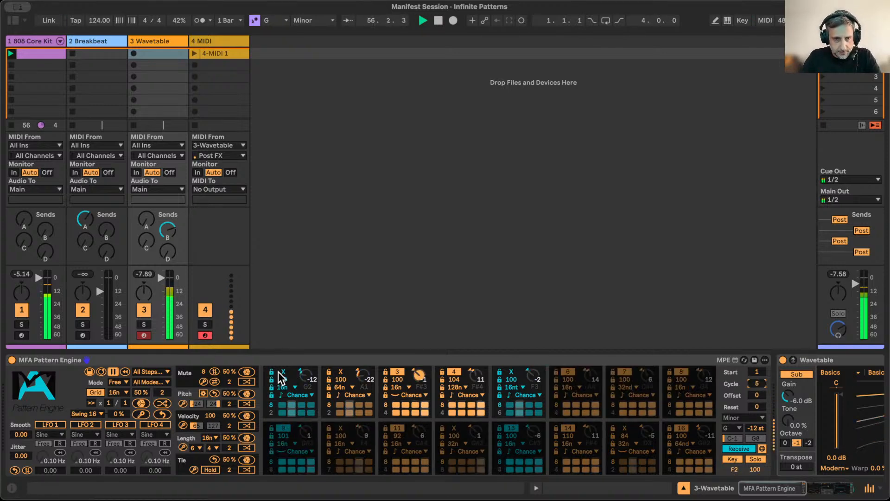
{"action": "left_click", "coordinate": [214, 371]}
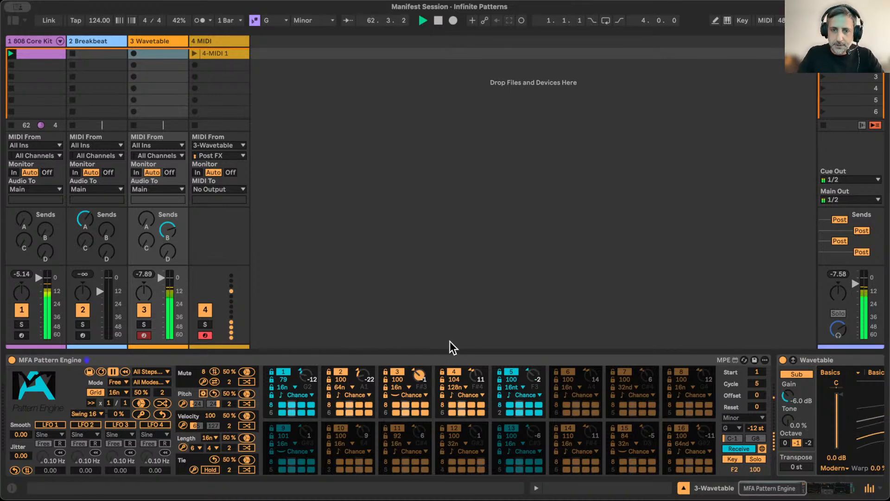
Set Wavetable's random modulation of Osc 1 position to 36 and its filter 1 frequency to 2.03 kHz
{"action": "scroll", "coordinate": [676, 382], "scroll_direction": "right", "scroll_amount": 10}
{"action": "left_click", "coordinate": [691, 360]}
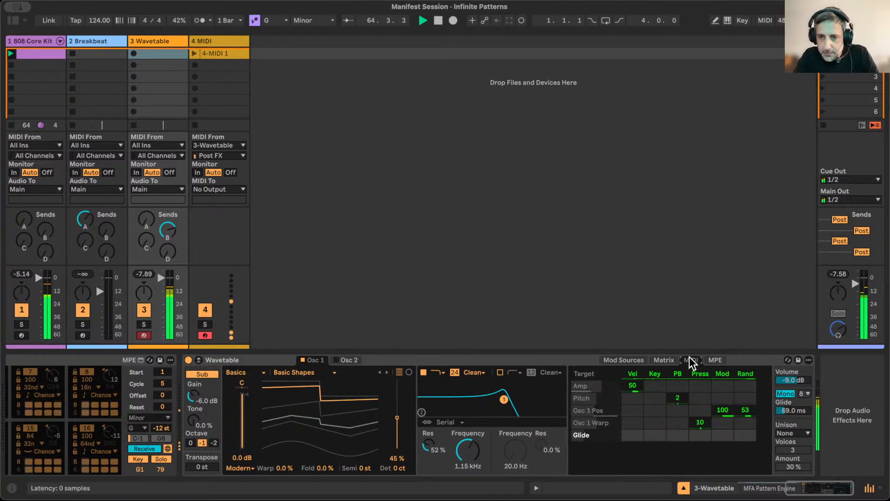
{"action": "left_click_drag", "start_coordinate": [745, 411], "coordinate": [744, 419]}
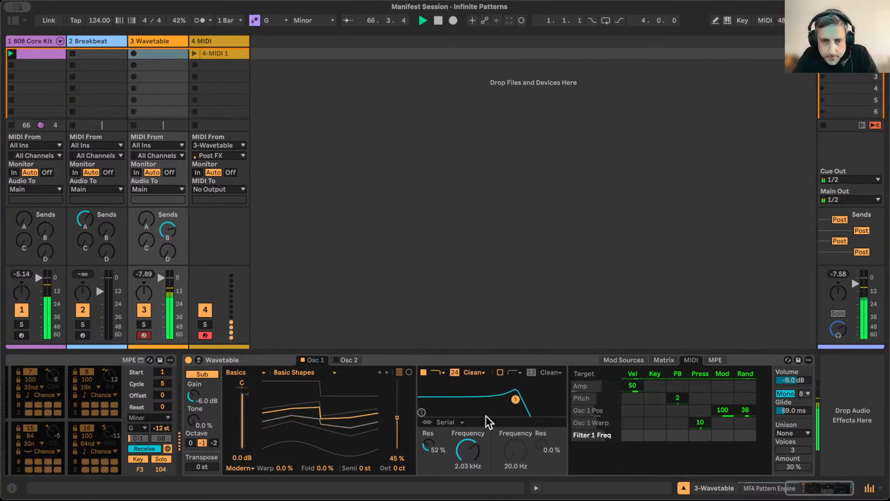
Set Pattern Engine's cycle to 7, its reset to 2 and its start step to 5
{"action": "scroll", "coordinate": [486, 415], "scroll_direction": "left", "scroll_amount": 10}
{"action": "scroll", "coordinate": [485, 415], "scroll_direction": "left", "scroll_amount": 2}
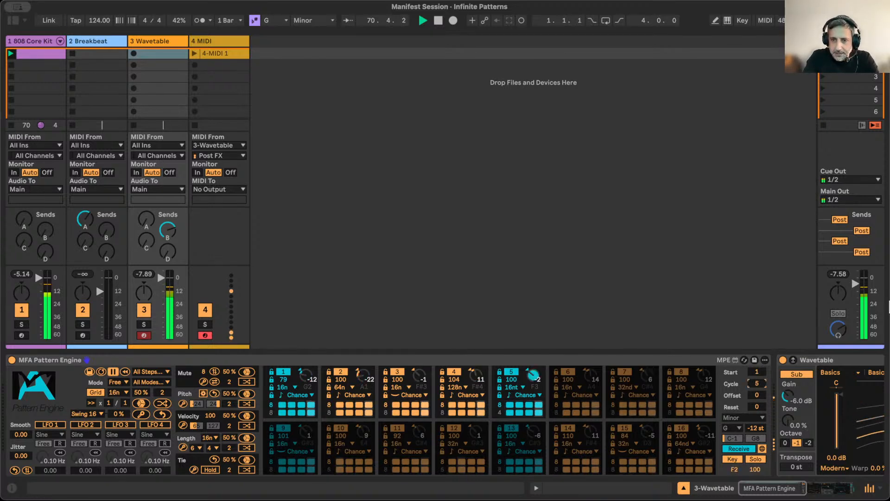
{"action": "key", "text": "Up"}
{"action": "key", "text": "Up"}
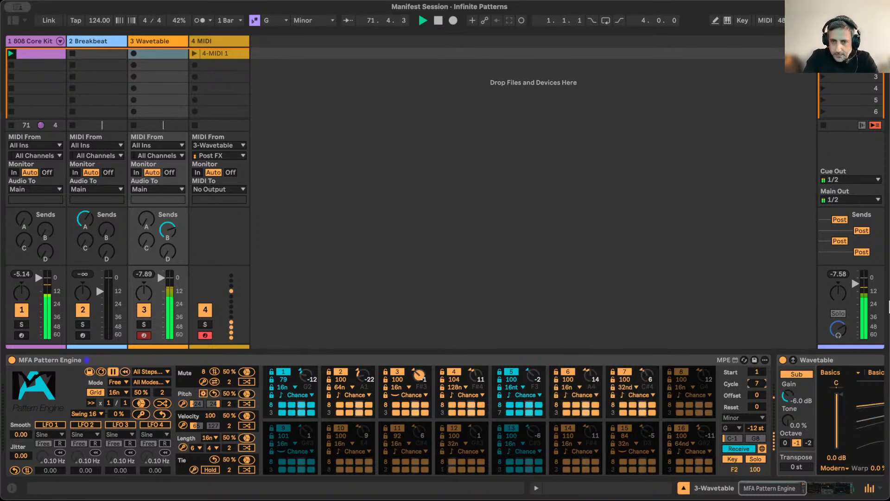
{"action": "left_click", "coordinate": [757, 406]}
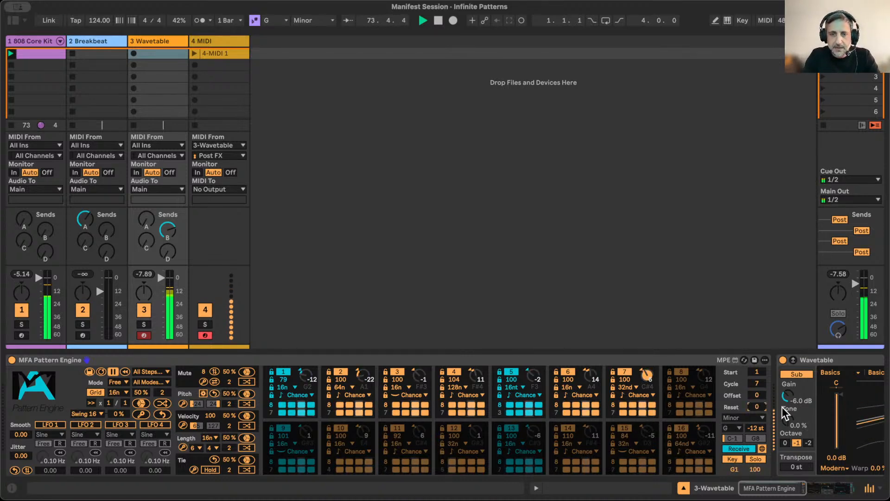
{"action": "key", "text": "Up"}
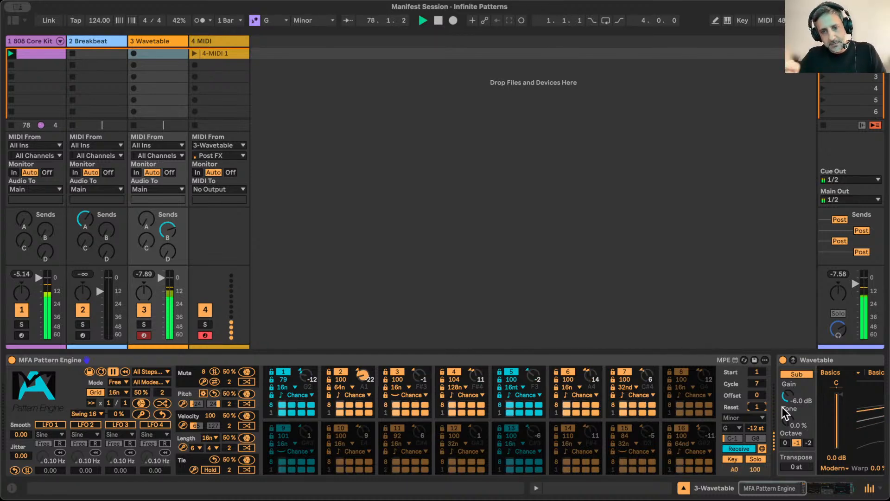
{"action": "key", "text": "Up"}
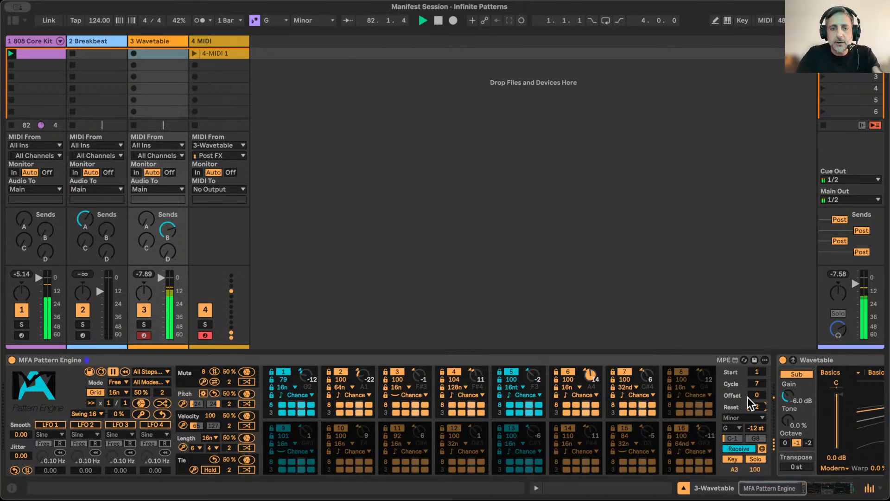
{"action": "left_click_drag", "start_coordinate": [757, 372], "coordinate": [757, 366]}
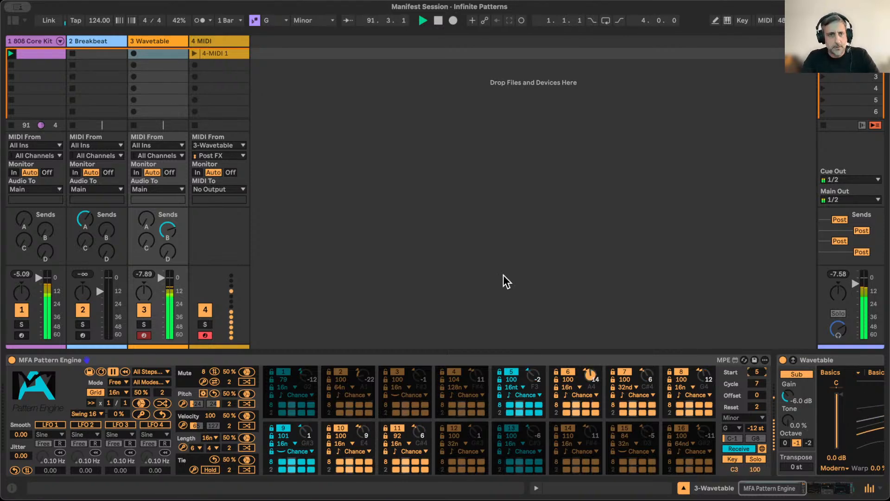
Record Pattern Engine's output into the second slot of the 4 MIDI track, alternating its start step between 3 and 5 and returning it to 5
{"action": "left_click", "coordinate": [205, 69]}
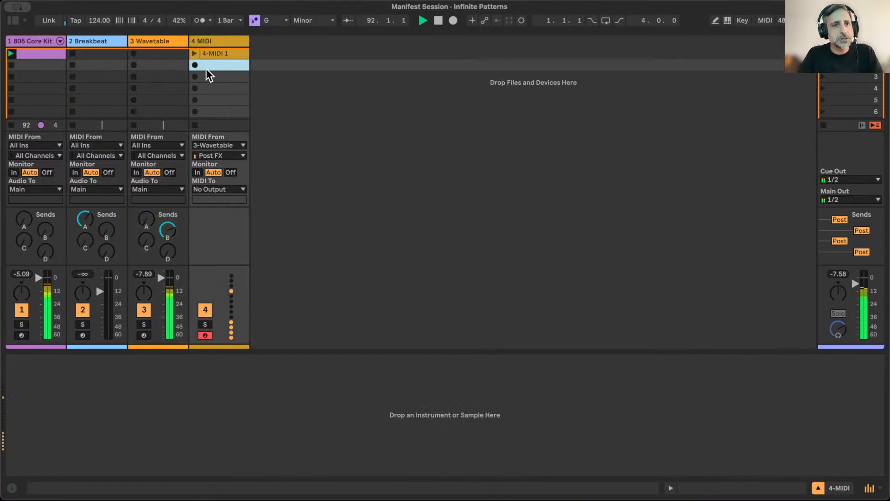
{"action": "left_click", "coordinate": [167, 42]}
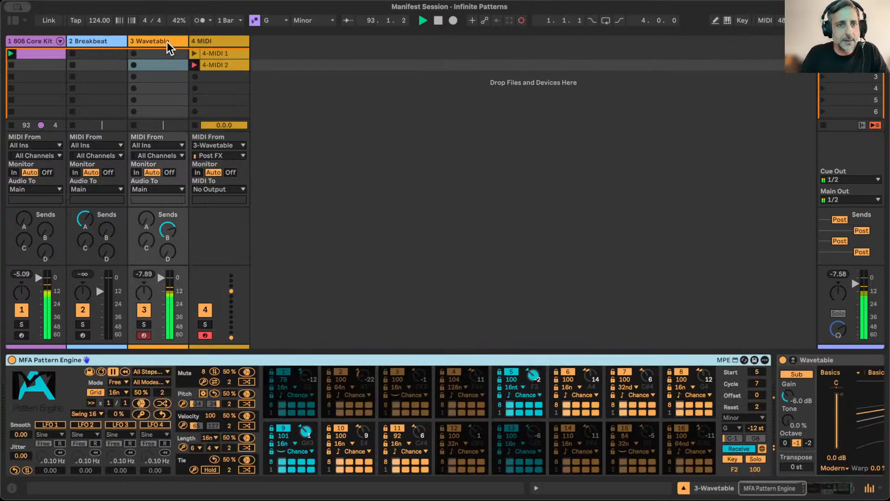
{"action": "left_click", "coordinate": [755, 371]}
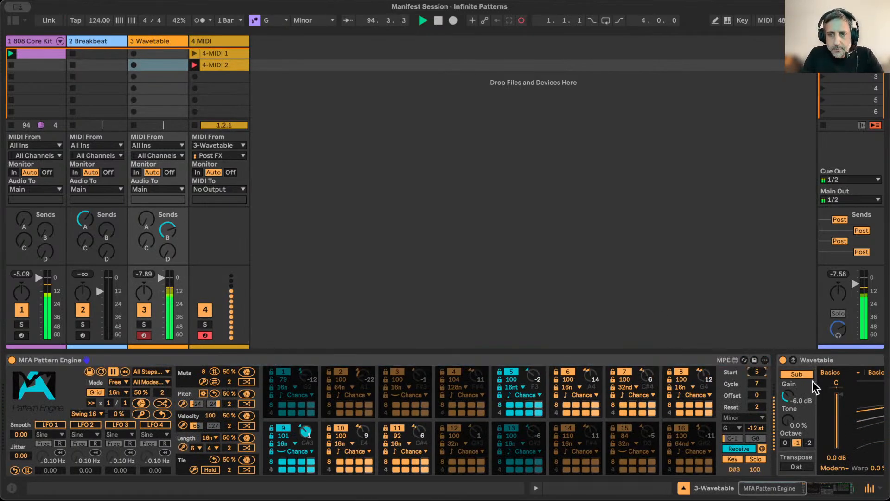
{"action": "key", "text": "Down"}
{"action": "key", "text": "Down"}
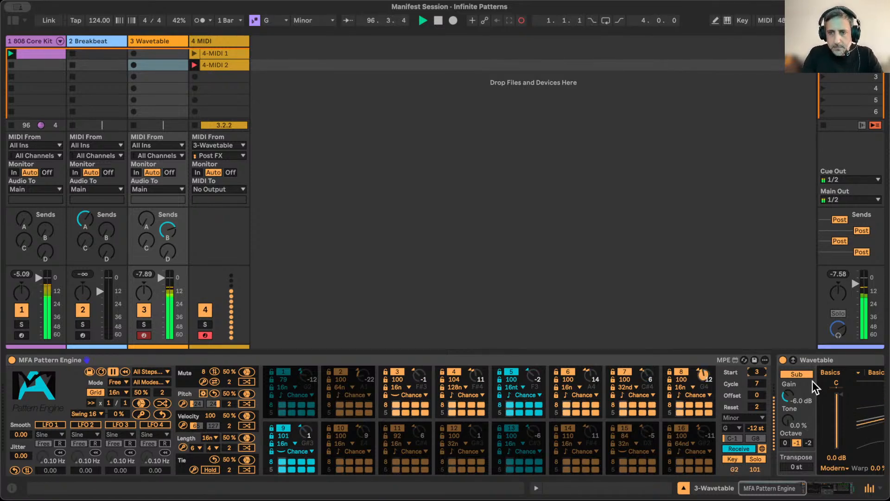
{"action": "key", "text": "Up"}
{"action": "key", "text": "Up"}
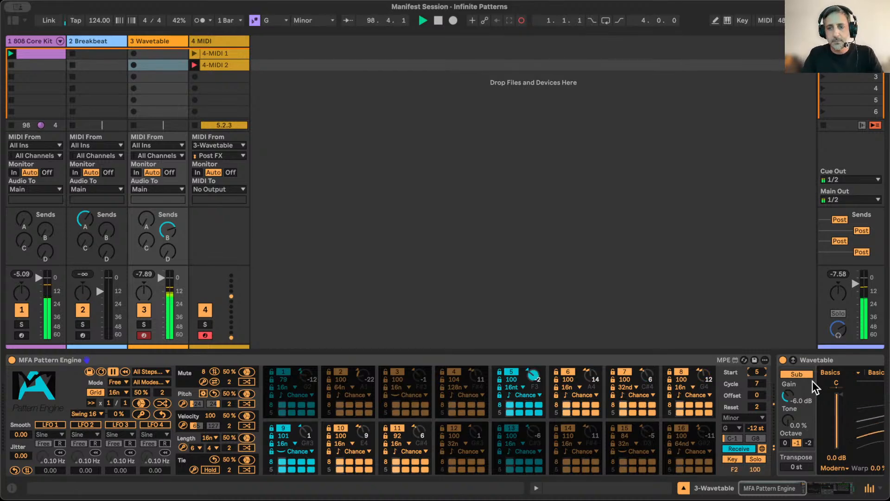
{"action": "key", "text": "Down"}
{"action": "key", "text": "Down"}
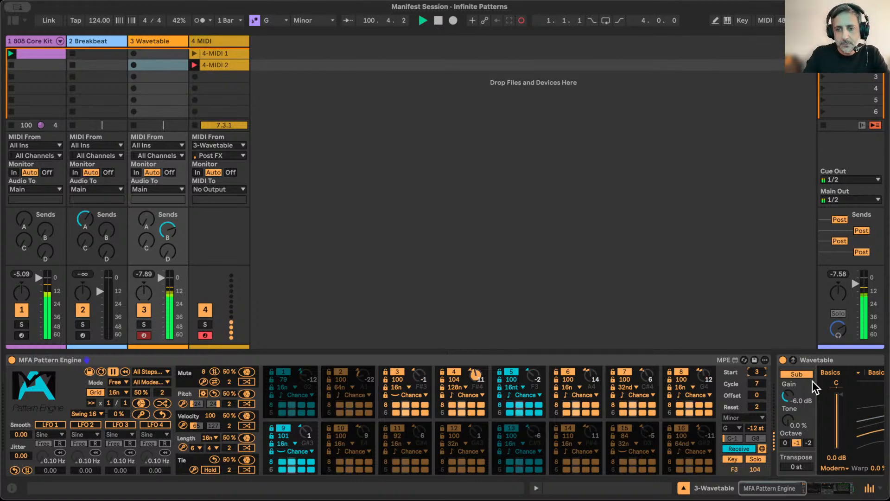
{"action": "key", "text": "Up"}
{"action": "key", "text": "Up"}
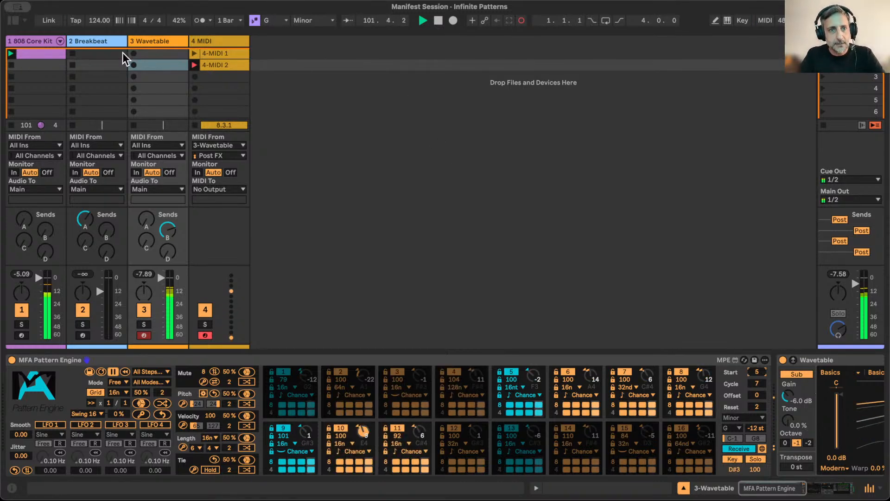
Stop recording the 4-MIDI 2 clip and open it to view its captured notes
{"action": "left_click", "coordinate": [193, 65]}
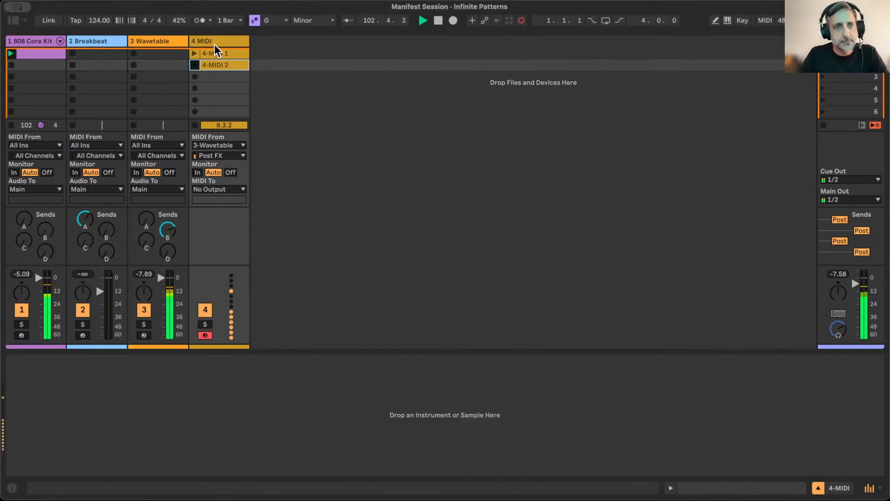
{"action": "left_click", "coordinate": [223, 64]}
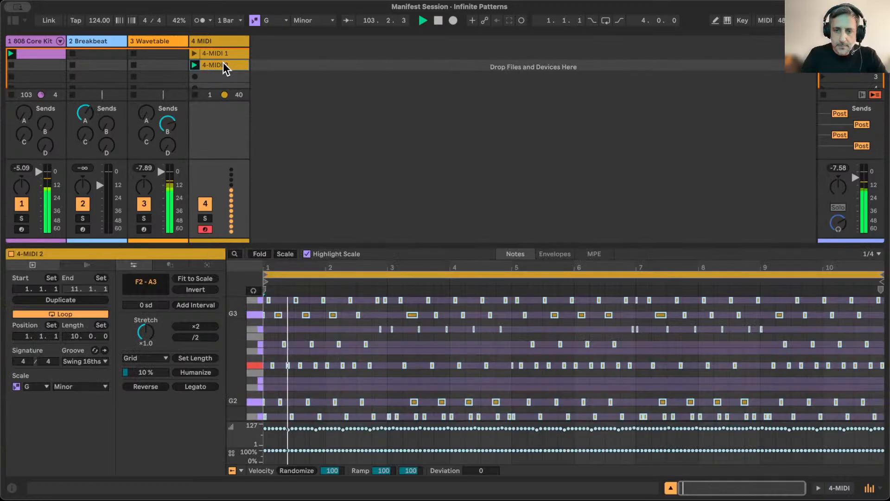
On the Wavetable track, return Pattern Engine's start to 1 and reset to 0, trying cycles of 3 and 16 before setting the cycle to 7
{"action": "left_click", "coordinate": [163, 41]}
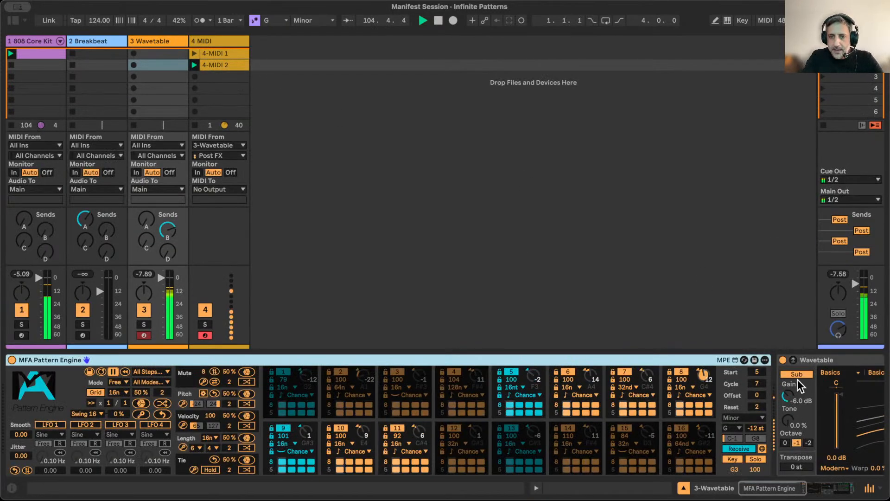
{"action": "left_click_drag", "start_coordinate": [756, 371], "coordinate": [756, 381]}
{"action": "left_click", "coordinate": [757, 383]}
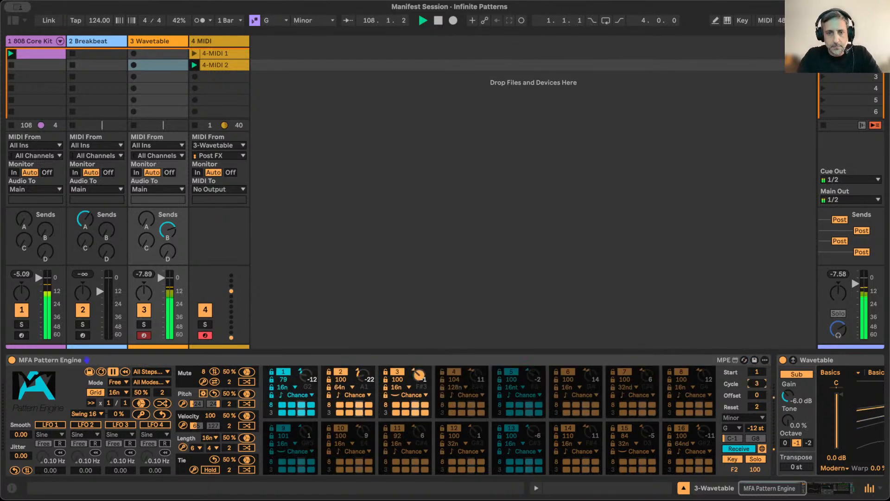
{"action": "left_click", "coordinate": [758, 407]}
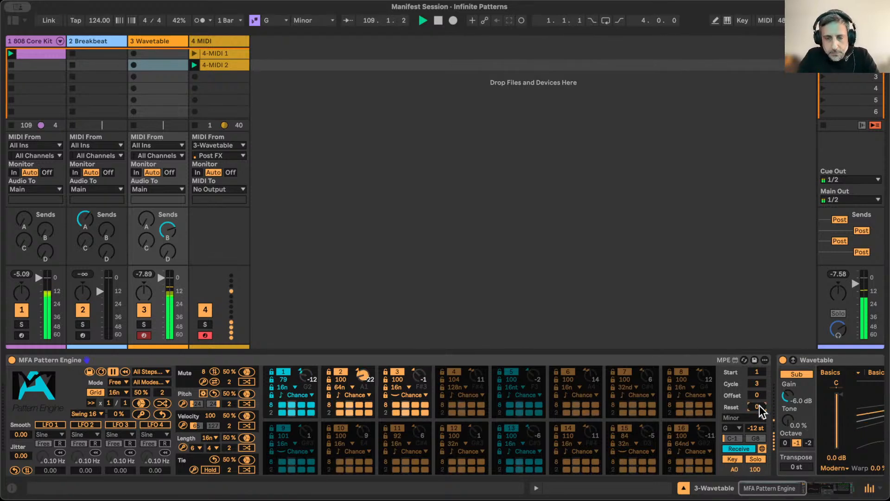
{"action": "left_click_drag", "start_coordinate": [757, 384], "coordinate": [762, 241]}
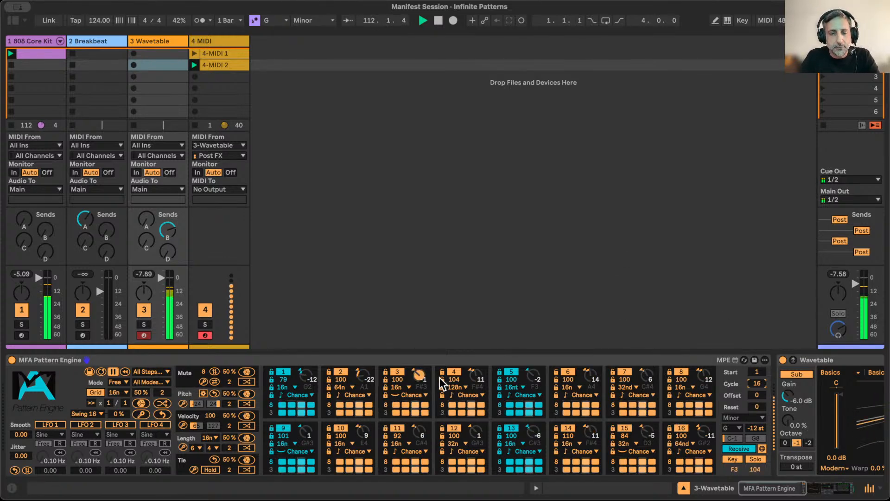
{"action": "left_click", "coordinate": [284, 405]}
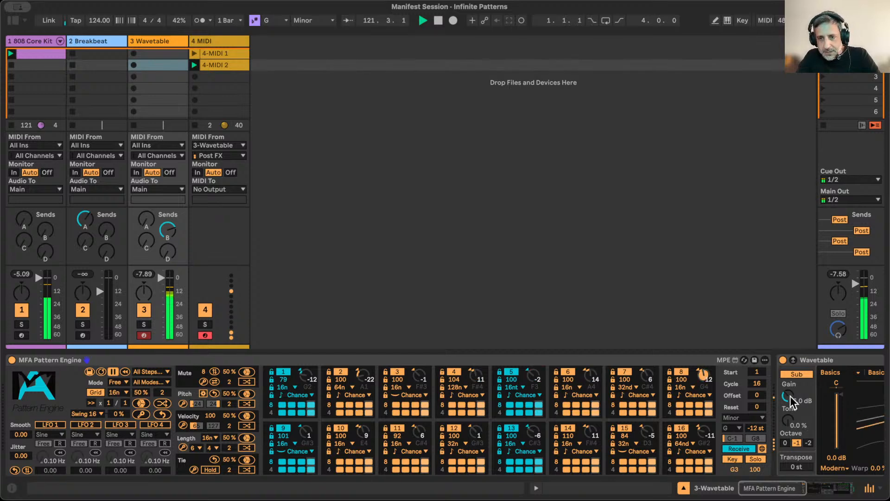
{"action": "left_click_drag", "start_coordinate": [757, 387], "coordinate": [768, 412]}
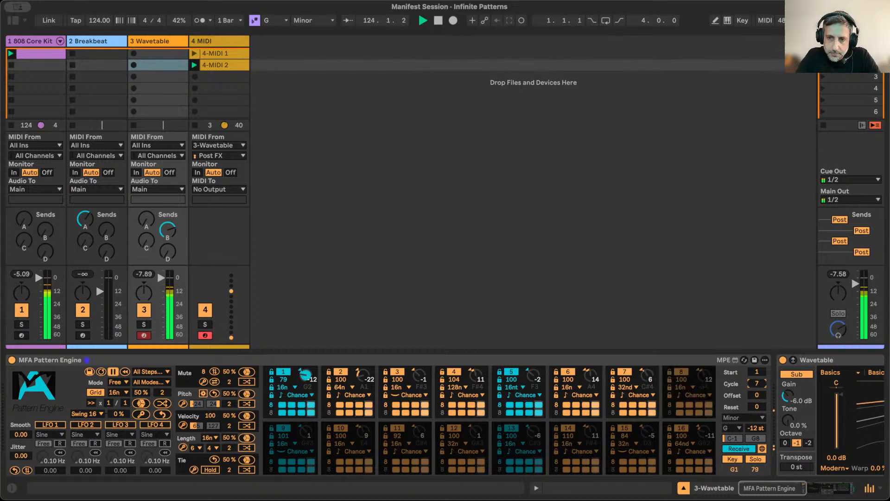
Mute cells in step 1's mute pattern, shorten that pattern to 3 and set the step's pitch to 30
{"action": "left_click", "coordinate": [291, 404]}
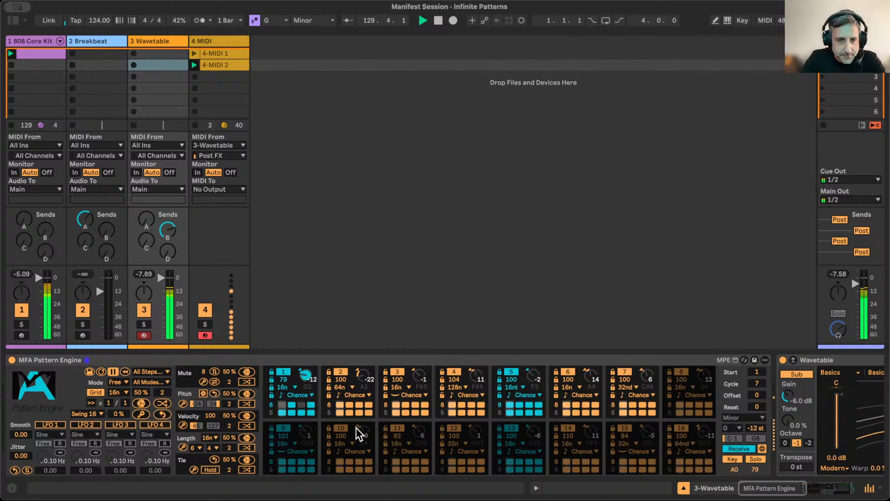
{"action": "left_click_drag", "start_coordinate": [296, 368], "coordinate": [295, 349]}
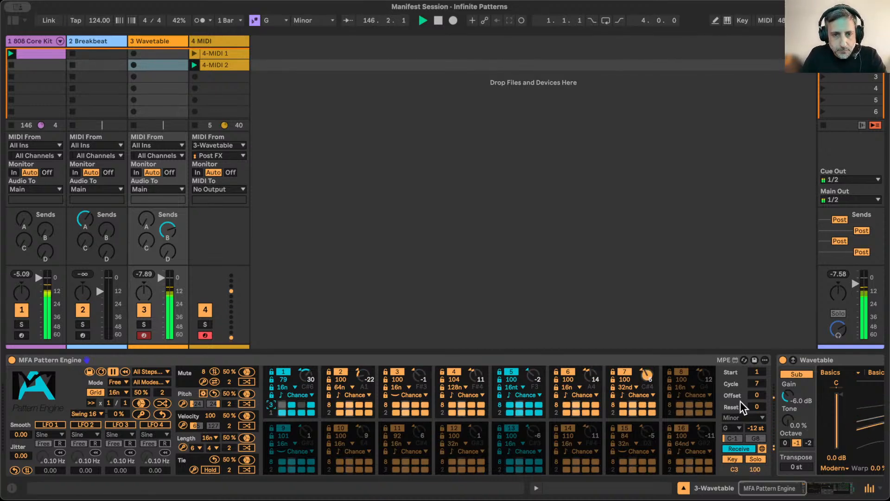
Set the global mute pattern length for all Pattern Engine steps to 4
{"action": "left_click", "coordinate": [204, 370]}
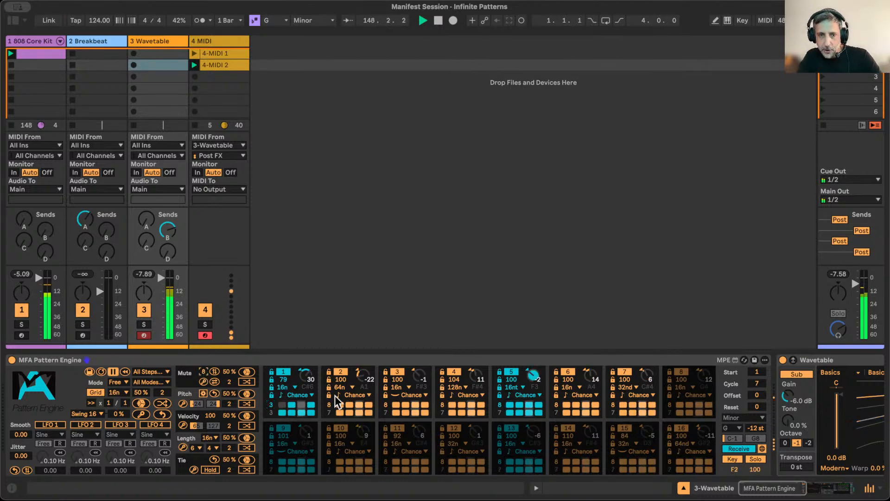
{"action": "type", "text": "5"}
{"action": "key", "text": "Return"}
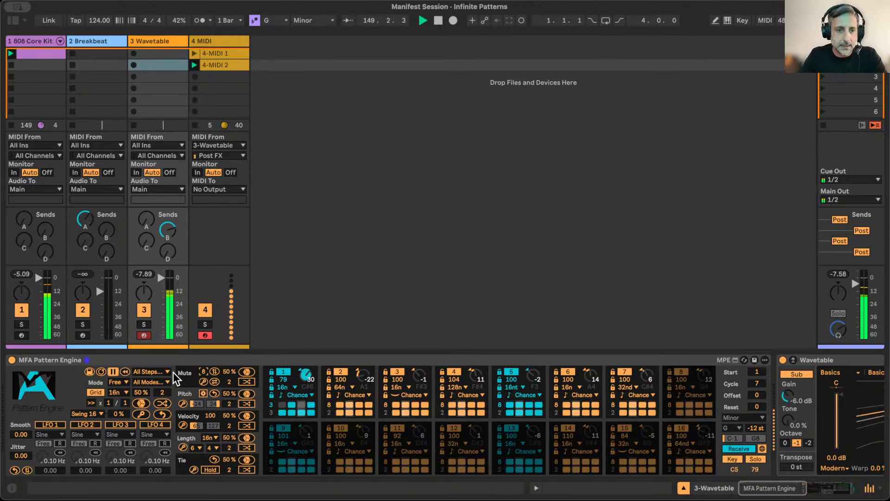
{"action": "key", "text": "Down"}
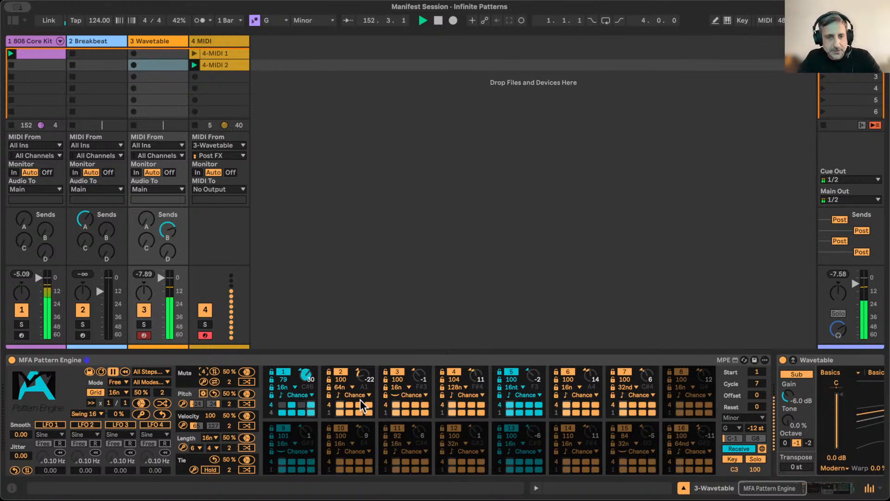
Extend Pattern Engine's cycle to 8, set step 5's pitch to 21 and mute cells in that step's pattern
{"action": "left_click", "coordinate": [757, 383]}
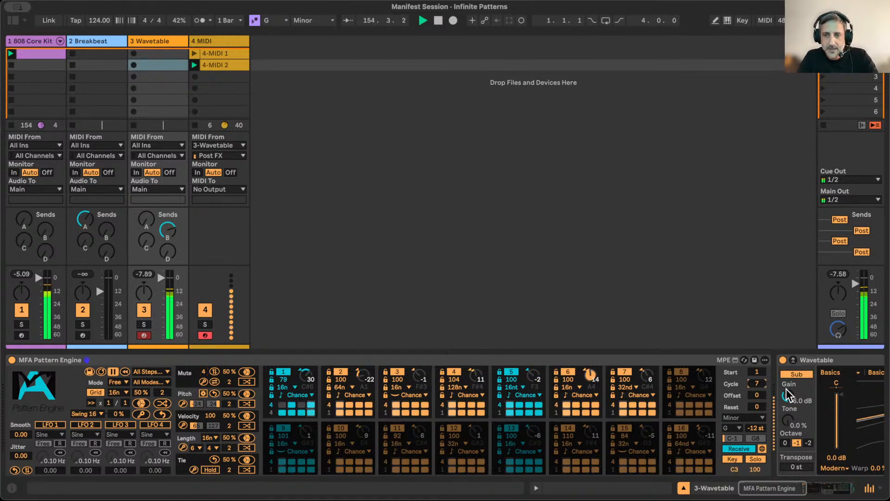
{"action": "key", "text": "Up"}
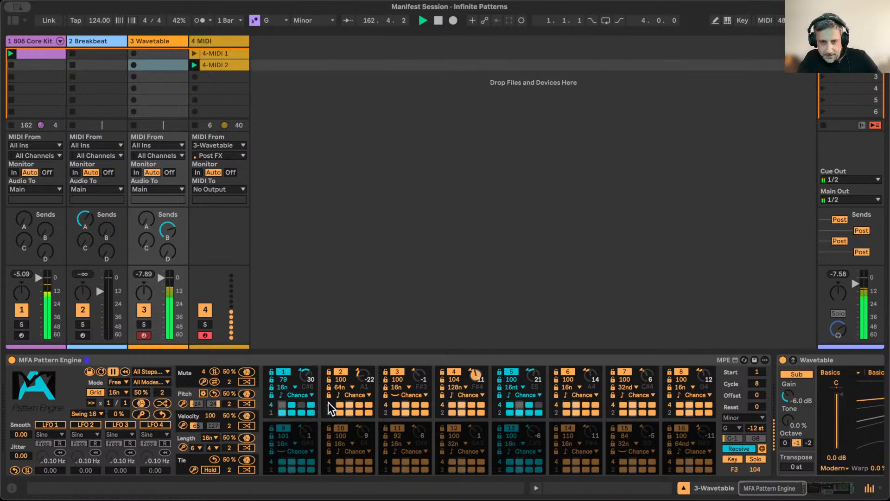
{"action": "left_click", "coordinate": [529, 403]}
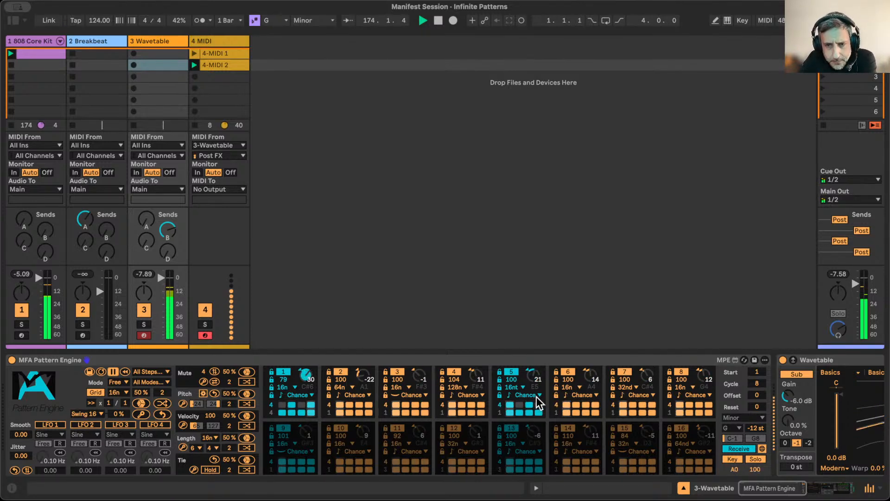
Control step 8 of Pattern Engine with LFO 1, setting its motion to 24 and center to 12
{"action": "left_click", "coordinate": [705, 394]}
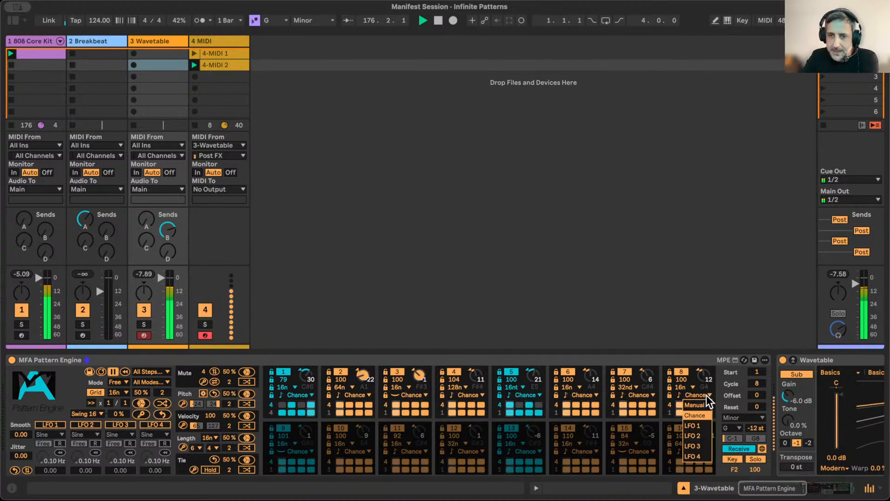
{"action": "left_click", "coordinate": [700, 424]}
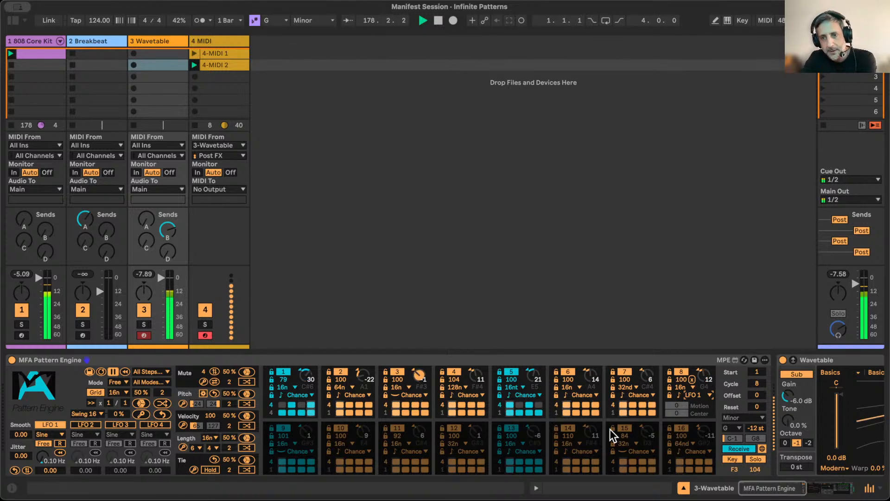
{"action": "left_click", "coordinate": [679, 407]}
{"action": "left_click_drag", "start_coordinate": [675, 404], "coordinate": [676, 384]}
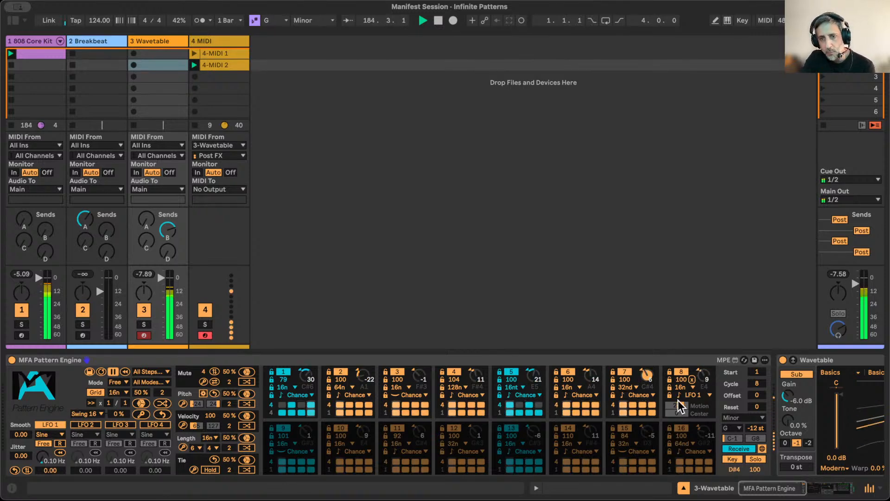
{"action": "left_click_drag", "start_coordinate": [677, 405], "coordinate": [677, 401]}
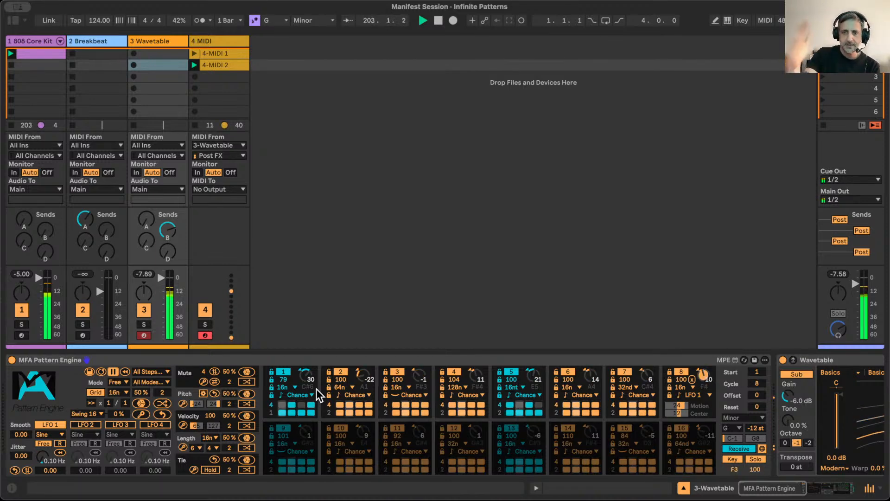
Sync LFO 1's sine wave to BPM at a rate of 1n with a 4/1 multiplier
{"action": "left_click", "coordinate": [52, 432]}
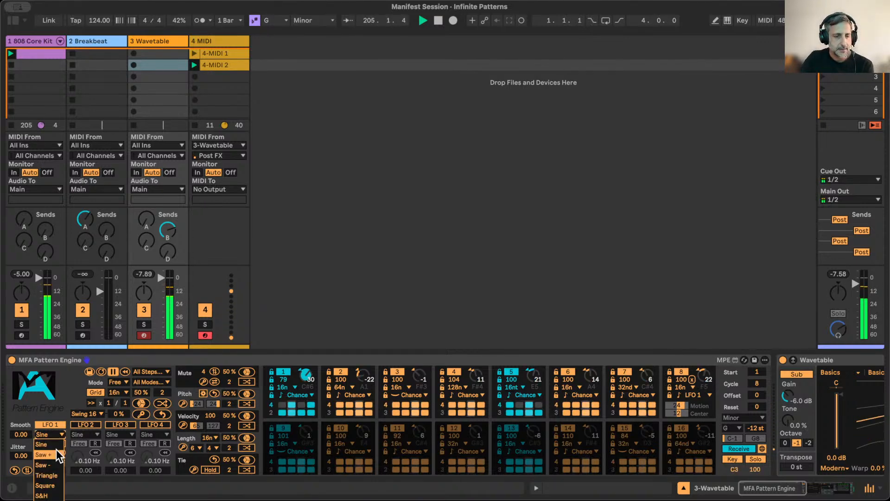
{"action": "left_click", "coordinate": [57, 434]}
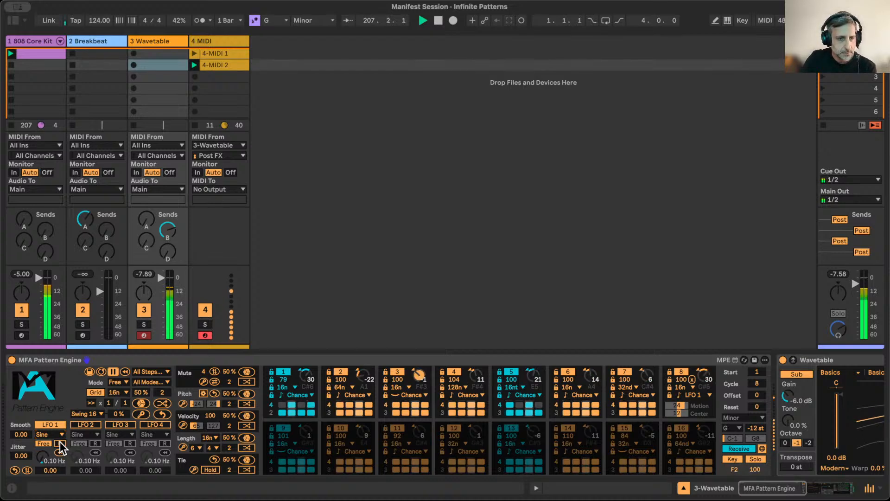
{"action": "left_click", "coordinate": [41, 442]}
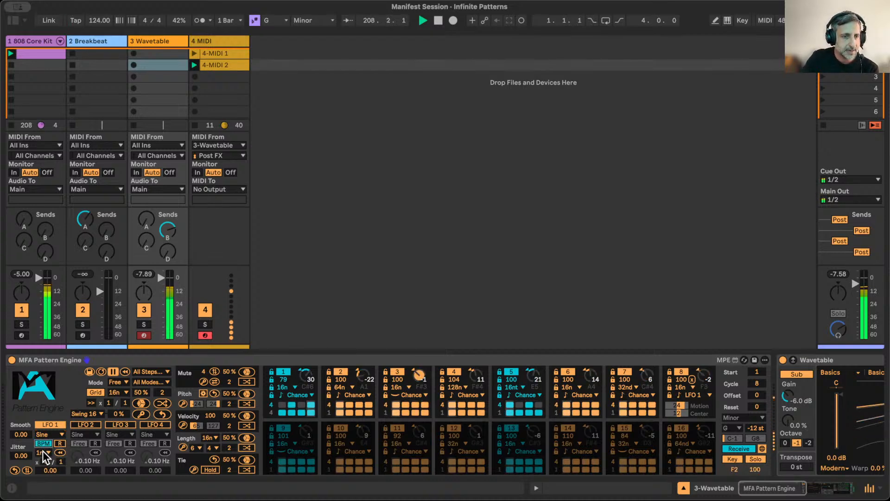
{"action": "left_click", "coordinate": [42, 452]}
{"action": "left_click", "coordinate": [42, 452]}
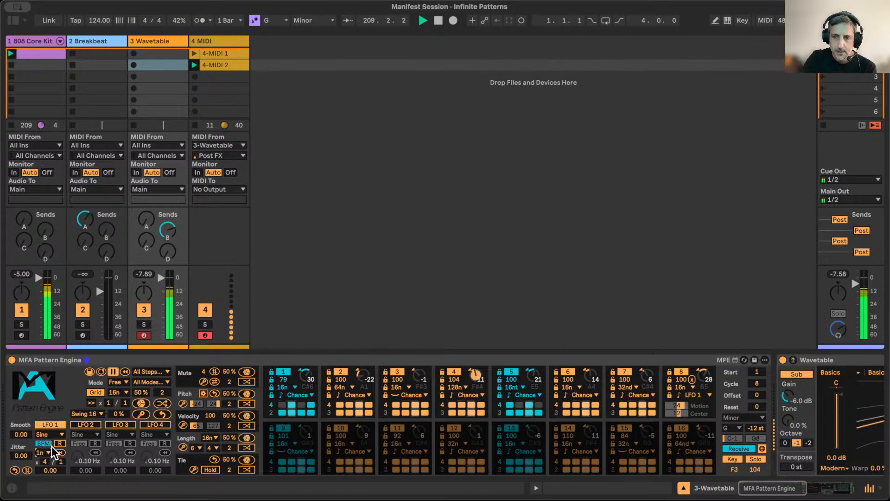
{"action": "left_click", "coordinate": [45, 461]}
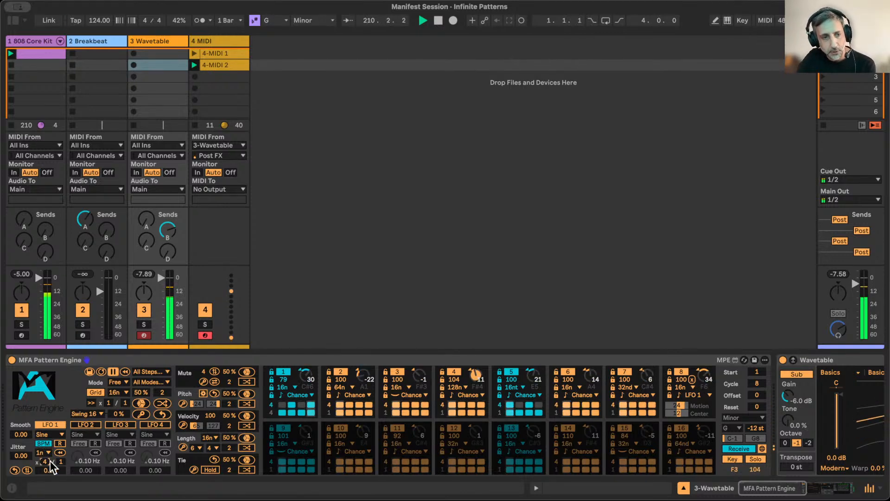
{"action": "left_click", "coordinate": [59, 461]}
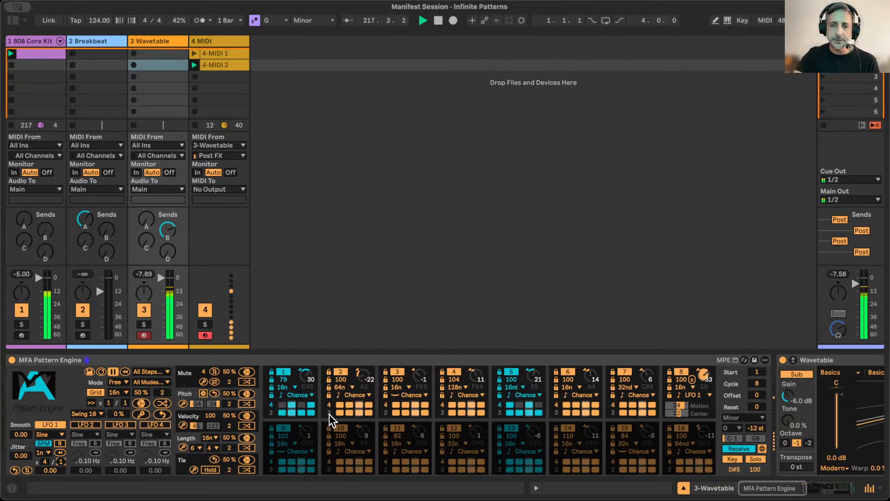
Assign LFO 3 to step 3 with motion 20, and set LFO 3 to a triangle wave at 0.53 Hz
{"action": "left_click", "coordinate": [417, 395]}
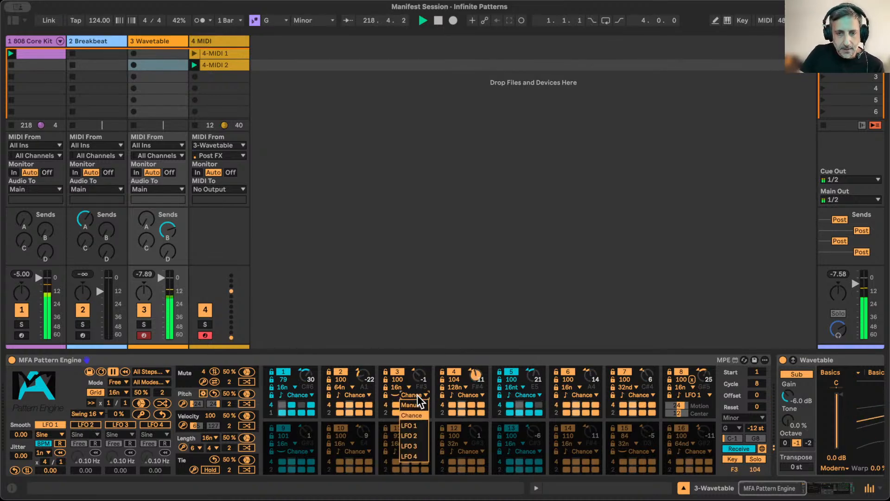
{"action": "left_click", "coordinate": [412, 445]}
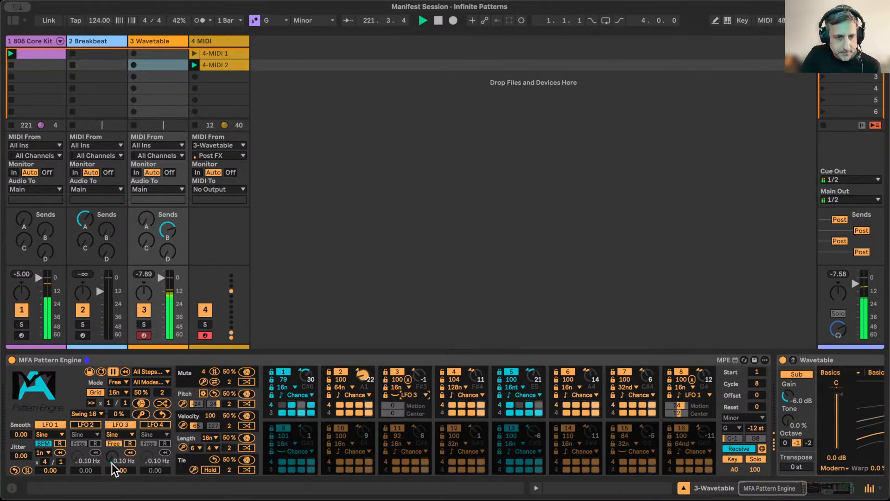
{"action": "left_click_drag", "start_coordinate": [110, 460], "coordinate": [111, 457]}
{"action": "left_click", "coordinate": [128, 435]}
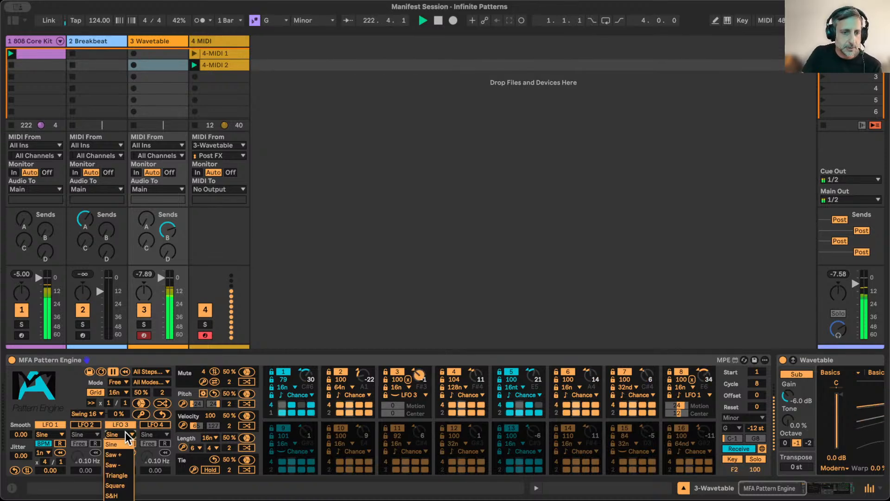
{"action": "left_click", "coordinate": [125, 475]}
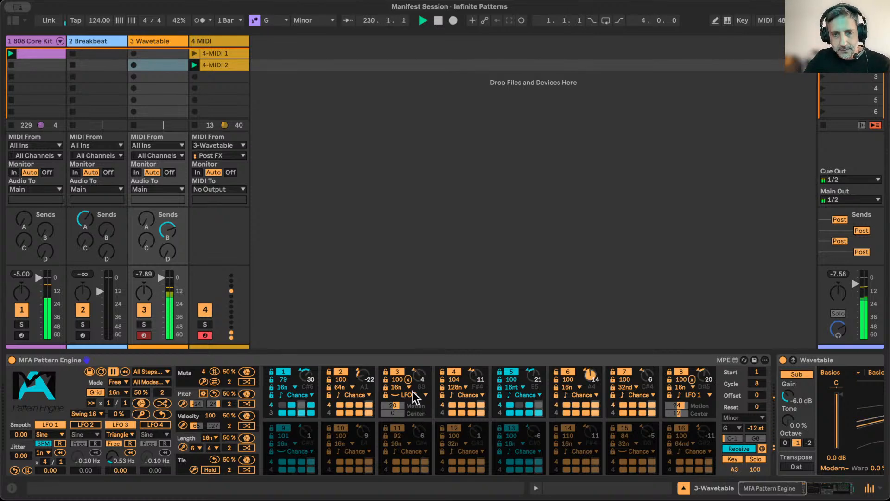
{"action": "left_click", "coordinate": [408, 380]}
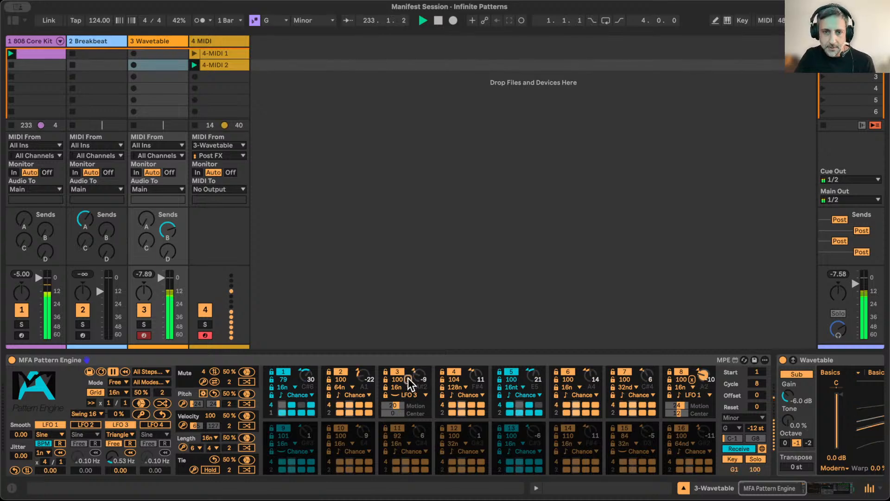
{"action": "left_click", "coordinate": [425, 394]}
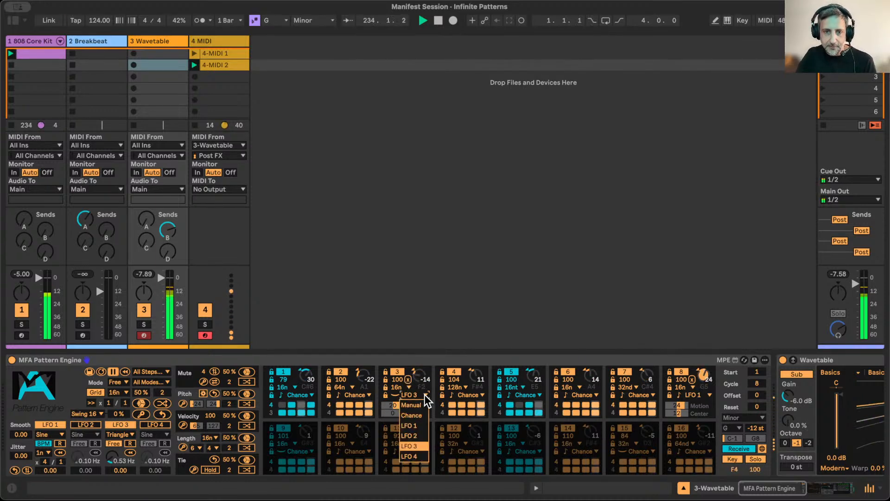
{"action": "left_click", "coordinate": [417, 393]}
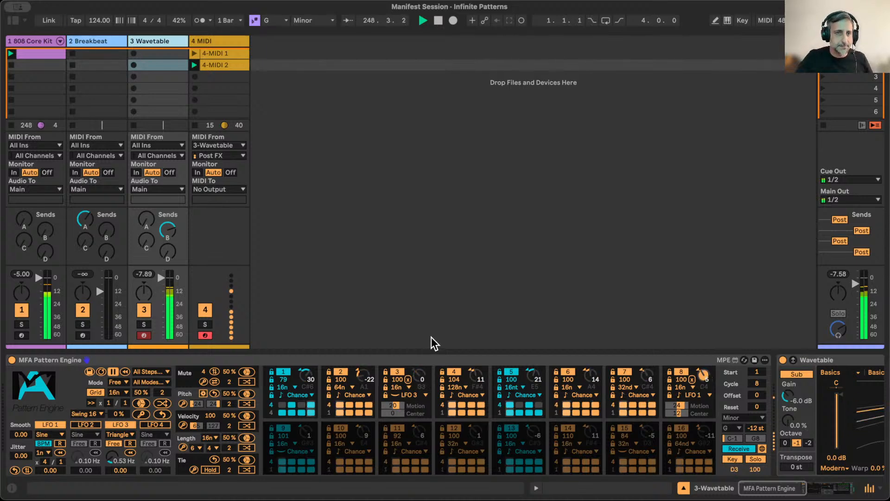
Stop the playing clip on the 4 MIDI track and record the pattern into its third slot, limiting the note editor to scale notes
{"action": "left_click", "coordinate": [195, 125]}
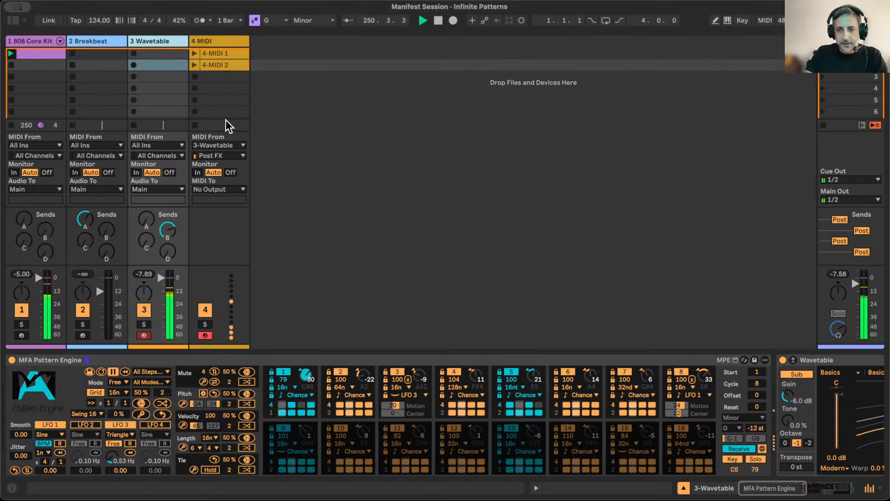
{"action": "left_click", "coordinate": [195, 77]}
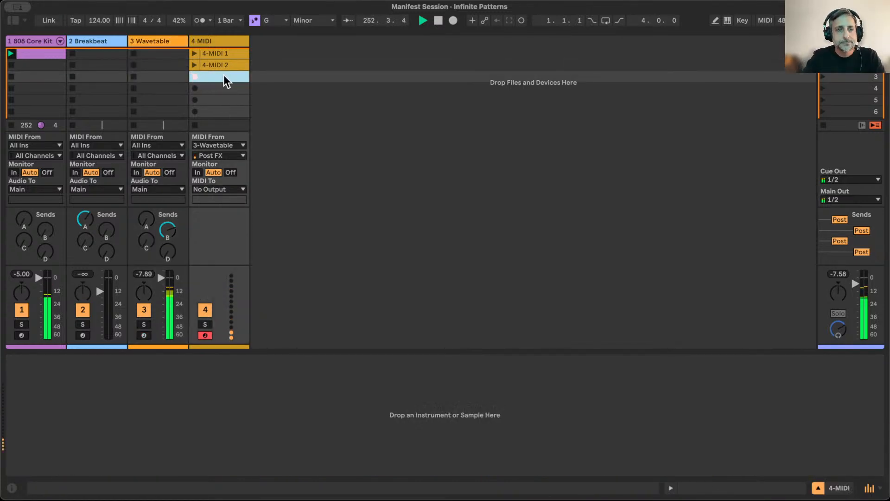
{"action": "key", "text": "Return"}
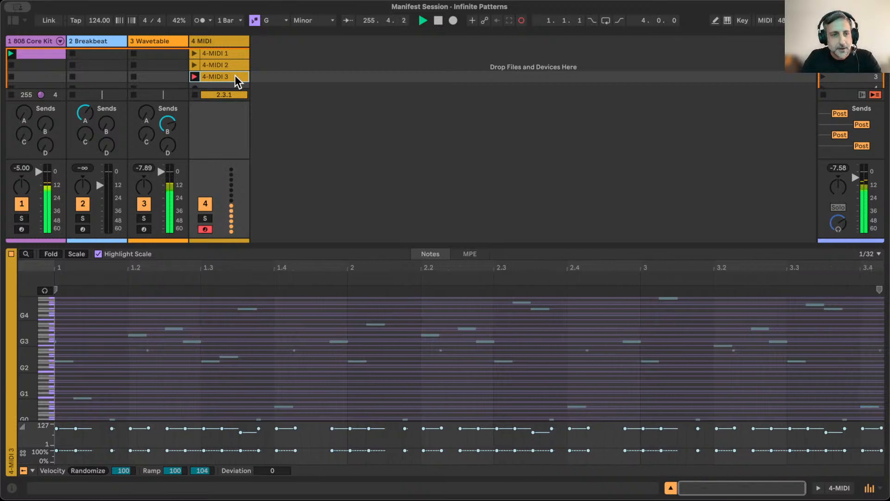
{"action": "left_click", "coordinate": [76, 253]}
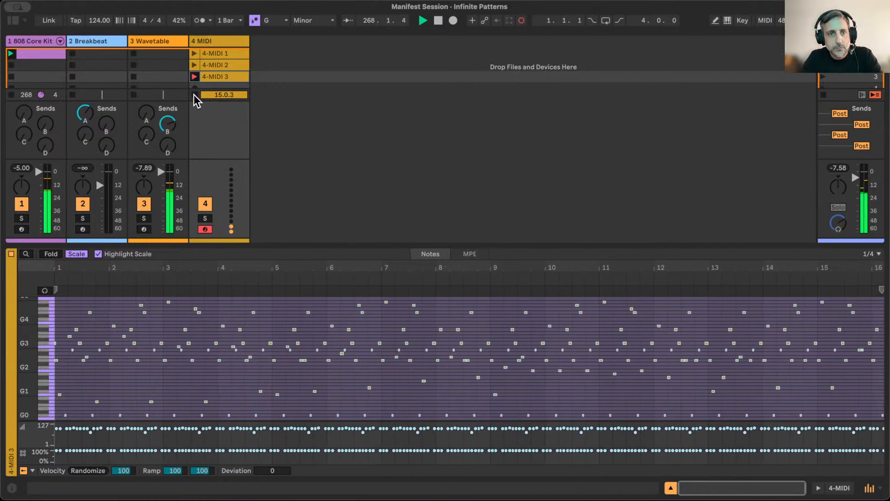
End the third clip's recording at 16 bars and examine its notes in an enlarged editor
{"action": "left_click", "coordinate": [232, 78]}
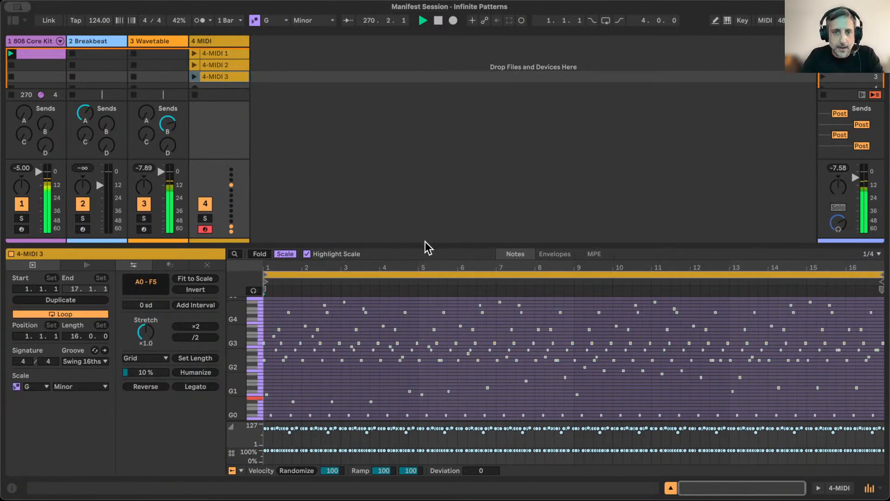
{"action": "left_click_drag", "start_coordinate": [424, 246], "coordinate": [426, 206]}
{"action": "scroll", "coordinate": [432, 279], "scroll_direction": "up", "scroll_amount": 1}
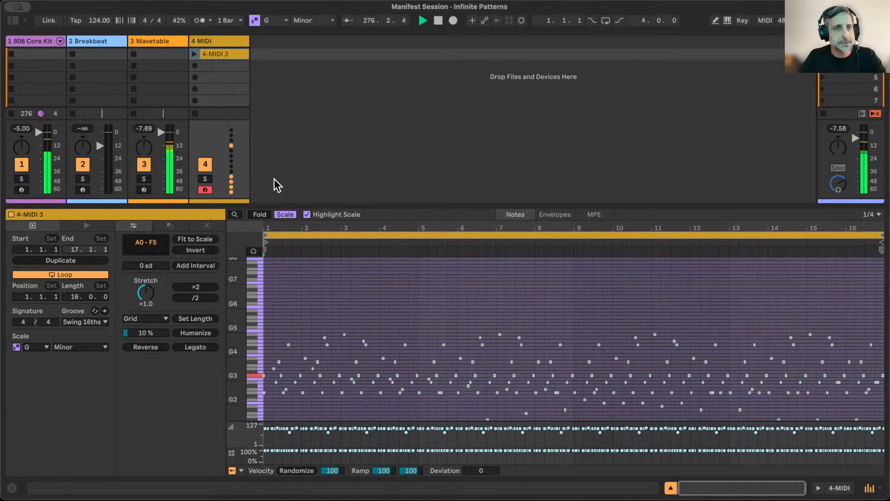
On the Wavetable track, try a Pattern Engine swing of 42% before setting it to 33%
{"action": "double_click", "coordinate": [140, 41]}
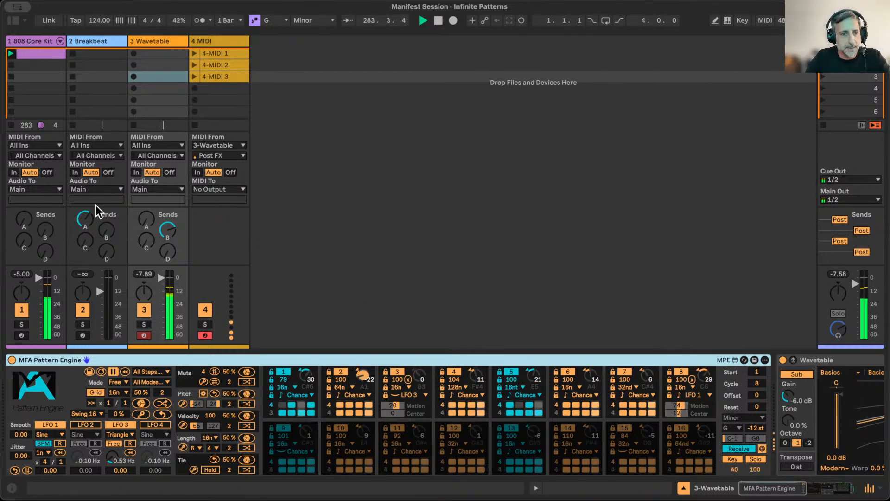
{"action": "left_click_drag", "start_coordinate": [117, 411], "coordinate": [117, 392]}
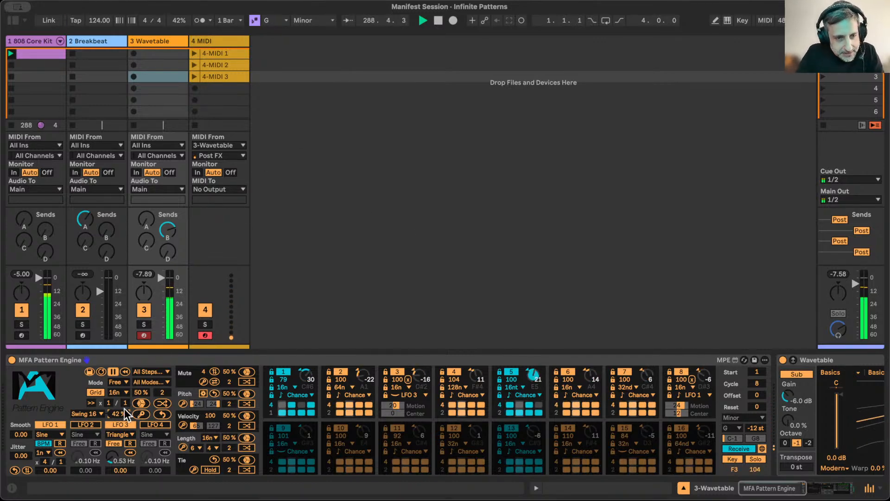
{"action": "left_click_drag", "start_coordinate": [118, 412], "coordinate": [118, 420]}
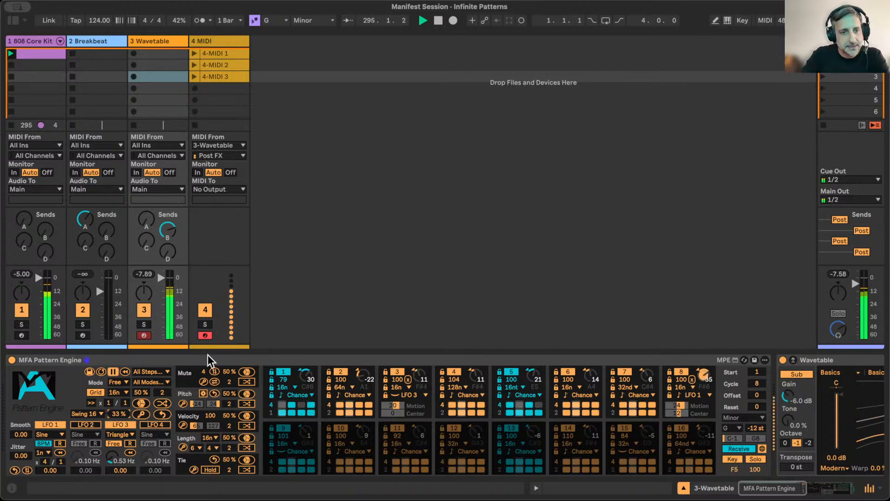
Arm the Wavetable track, disarm 4 MIDI, and try Pattern Engine's backward direction before choosing back-and-forth playback
{"action": "left_click", "coordinate": [144, 335]}
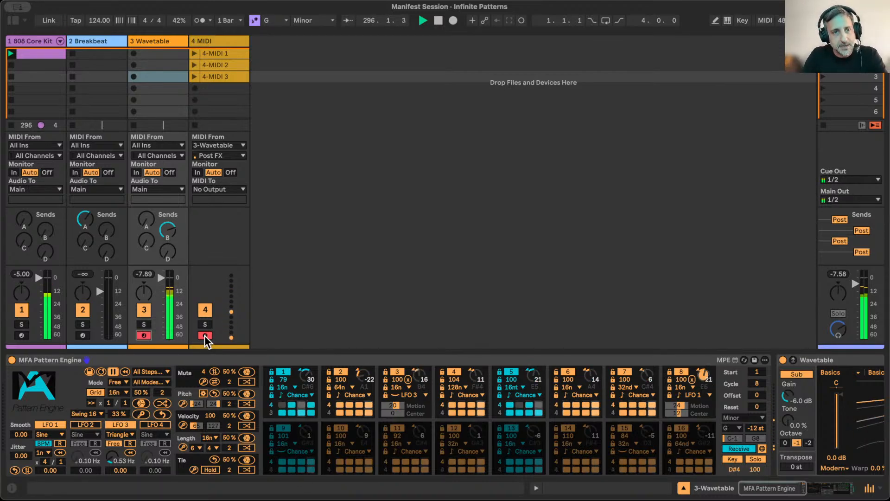
{"action": "left_click", "coordinate": [205, 335]}
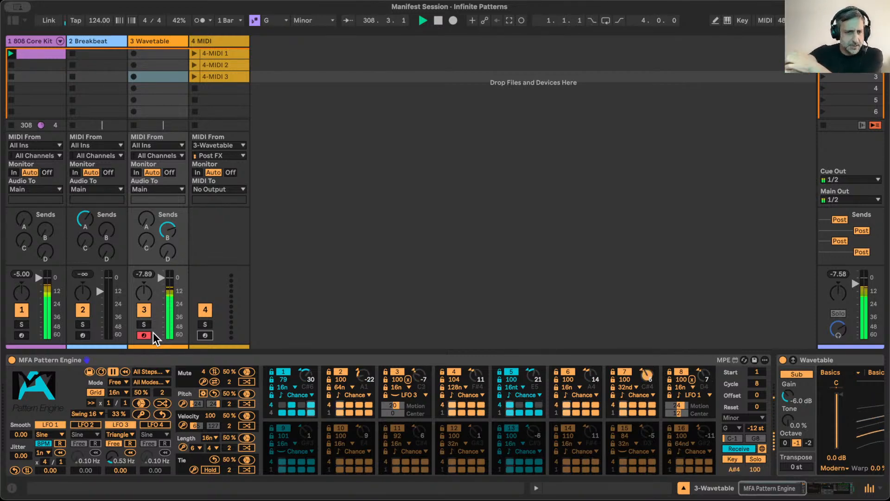
{"action": "left_click", "coordinate": [90, 401]}
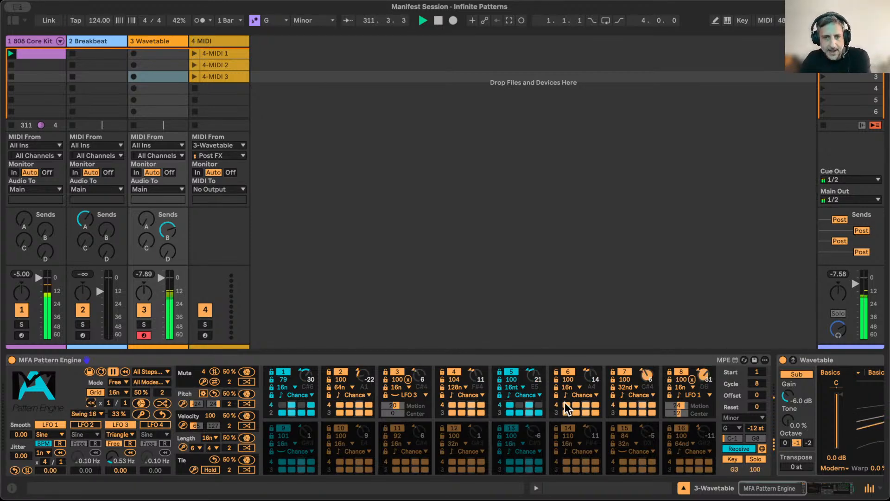
{"action": "left_click", "coordinate": [92, 402]}
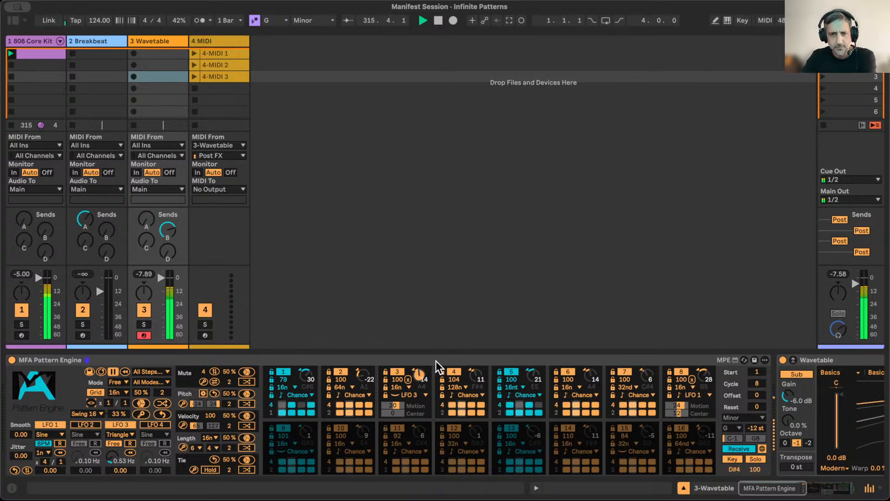
Arm the 4 MIDI track, start recording the pattern into its fourth slot and return to the Wavetable track's devices
{"action": "left_click", "coordinate": [205, 334]}
{"action": "left_click", "coordinate": [195, 88]}
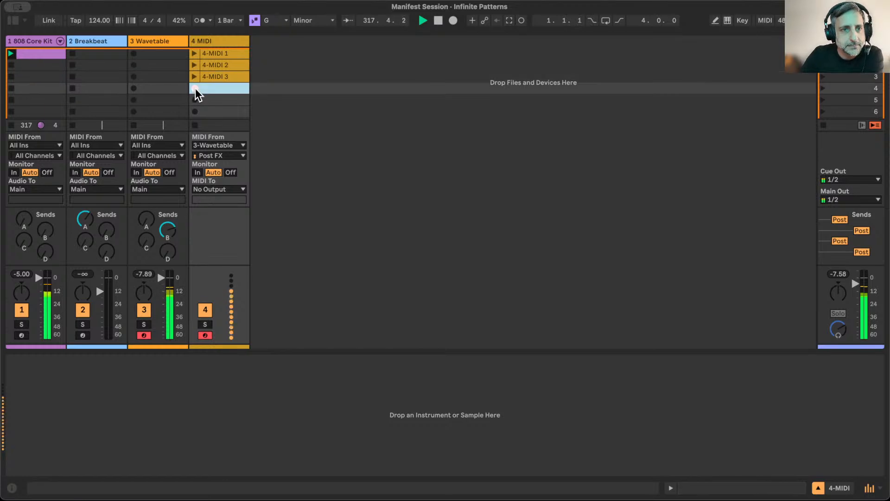
{"action": "left_click", "coordinate": [221, 85]}
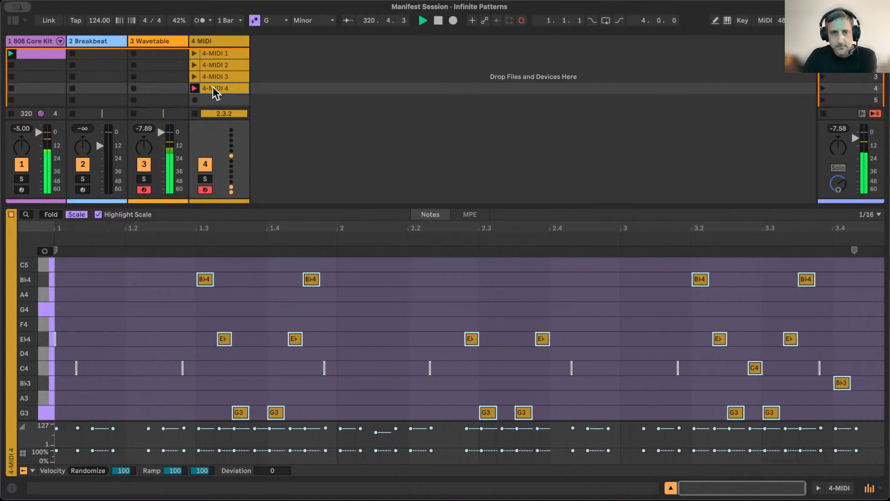
{"action": "left_click", "coordinate": [151, 43]}
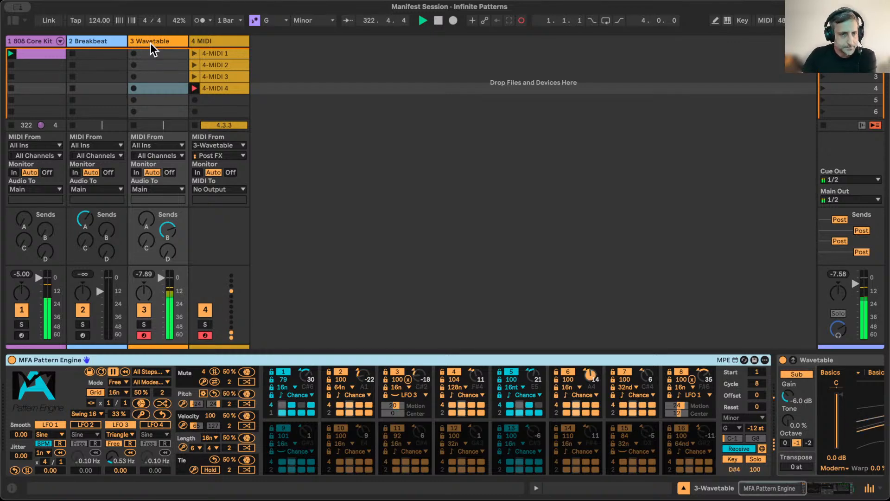
End the fourth clip's recording as a nine-bar loop and check its notes before returning to the Wavetable track's devices
{"action": "left_click", "coordinate": [193, 87]}
{"action": "double_click", "coordinate": [217, 89]}
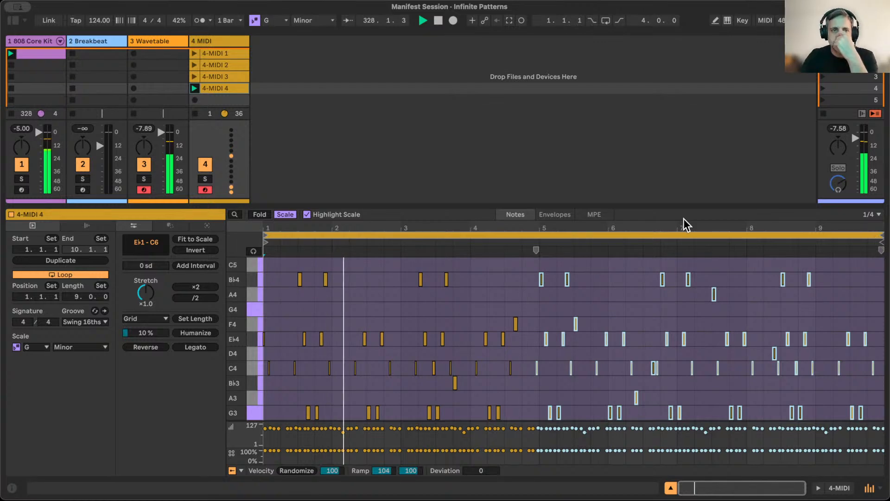
{"action": "left_click", "coordinate": [145, 43]}
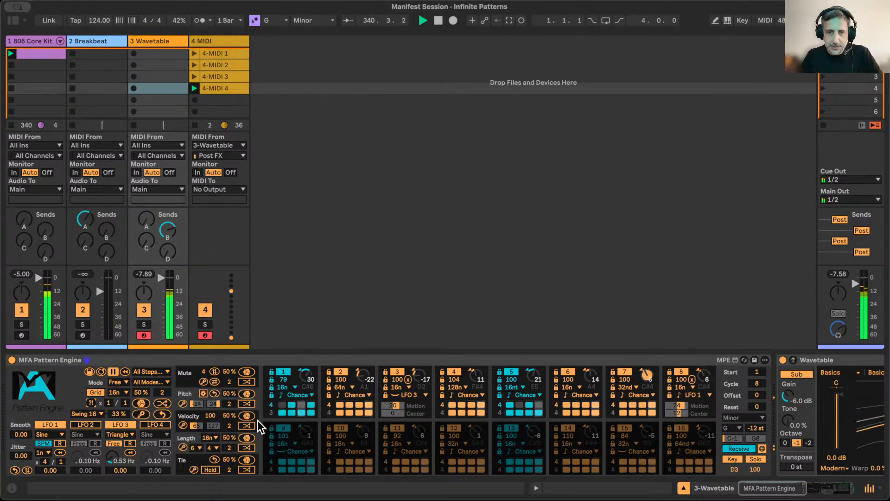
Set Pattern Engine's cycle to 4, record the pattern into the 4 MIDI track's fifth slot as a loop, and return to the Wavetable track's devices
{"action": "left_click_drag", "start_coordinate": [757, 383], "coordinate": [757, 394]}
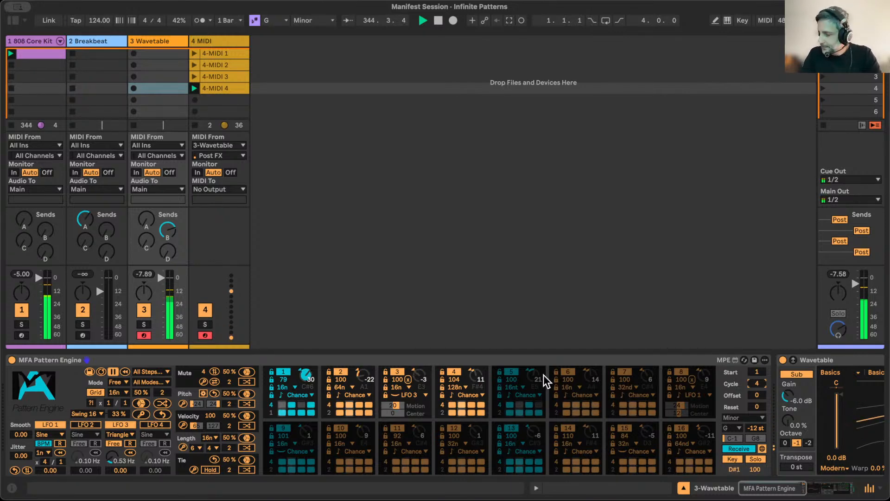
{"action": "left_click", "coordinate": [194, 100]}
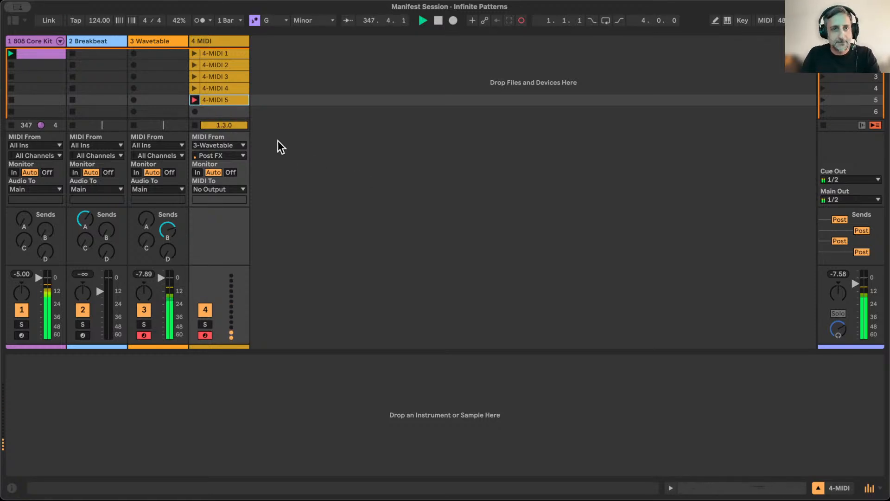
{"action": "left_click", "coordinate": [194, 100]}
{"action": "left_click", "coordinate": [160, 40]}
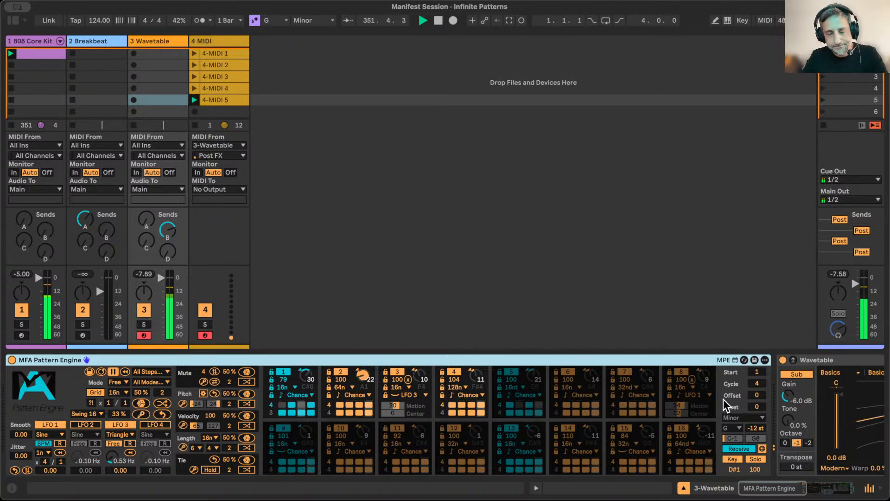
Set Pattern Engine's cycle to 16 steps and its playback direction to forward
{"action": "left_click_drag", "start_coordinate": [756, 384], "coordinate": [756, 368]}
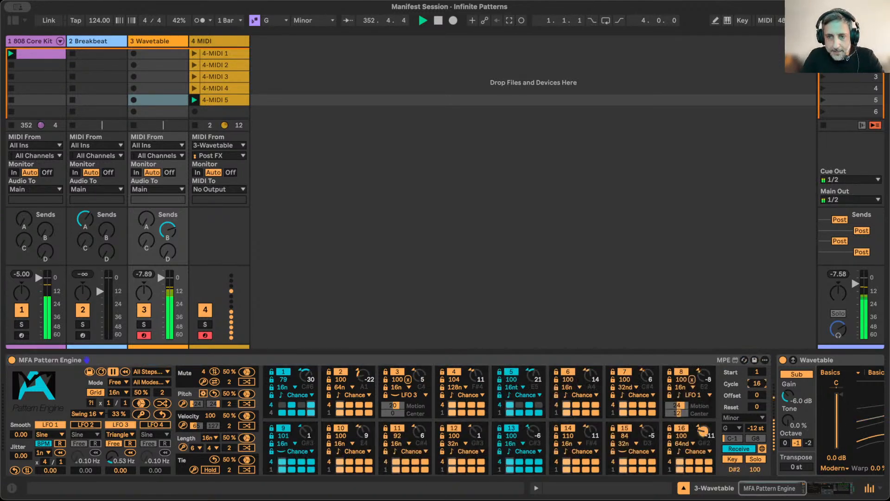
{"action": "left_click", "coordinate": [91, 402]}
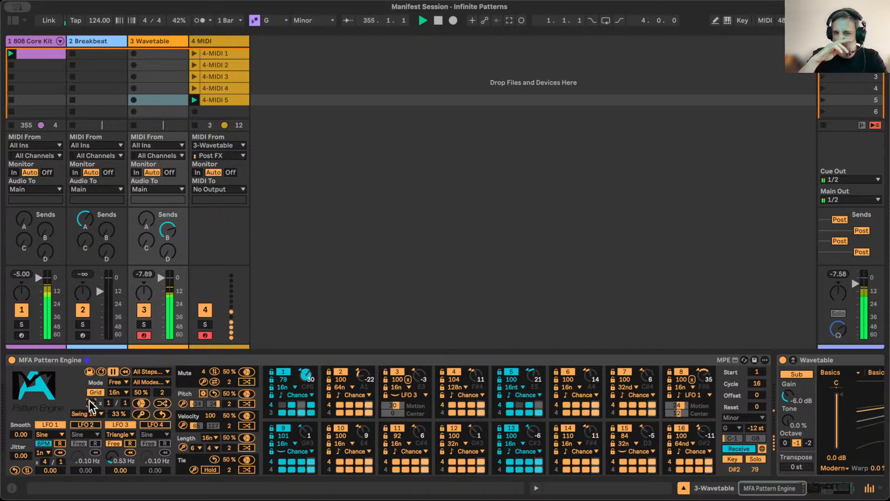
Try Pattern Engine grid values of 32n and 8nd before restoring the grid to 16n
{"action": "left_click", "coordinate": [122, 392]}
{"action": "left_click", "coordinate": [122, 390]}
{"action": "left_click", "coordinate": [122, 391]}
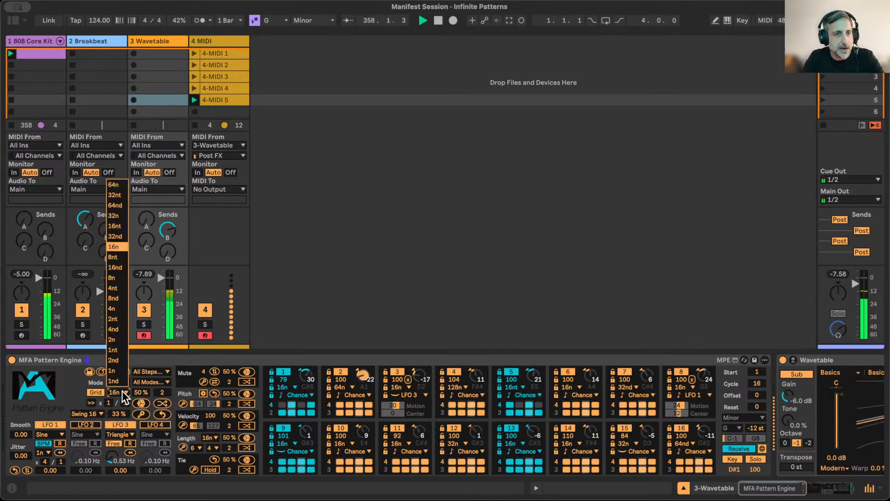
{"action": "left_click", "coordinate": [118, 214]}
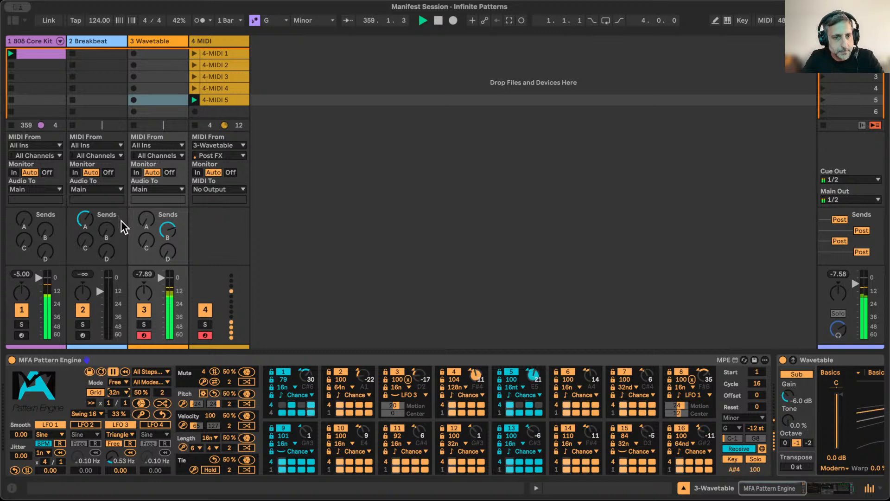
{"action": "left_click", "coordinate": [122, 392]}
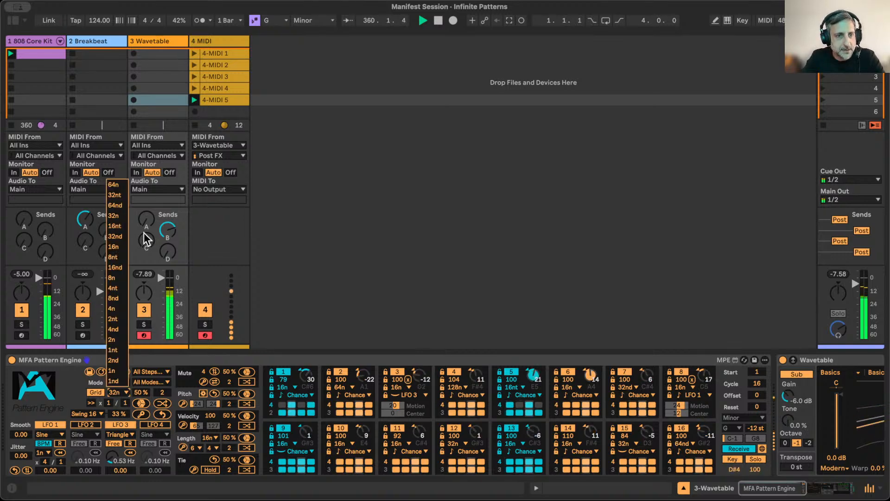
{"action": "left_click", "coordinate": [122, 298]}
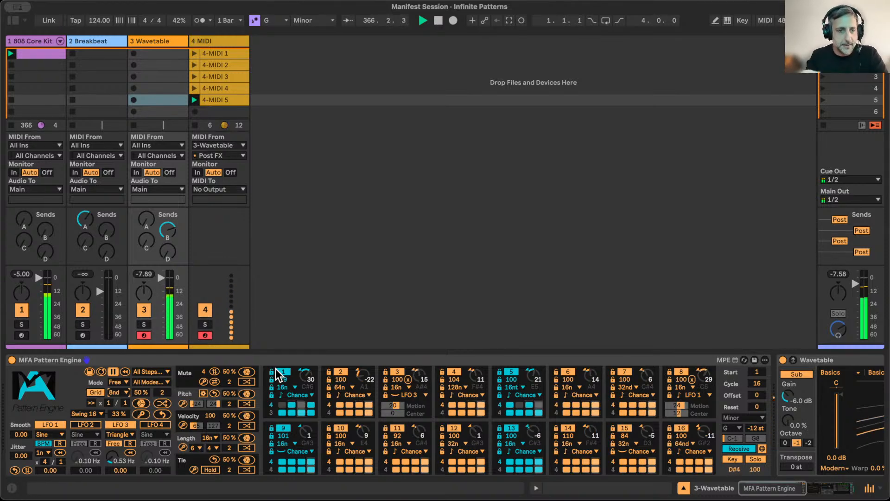
{"action": "left_click", "coordinate": [123, 392]}
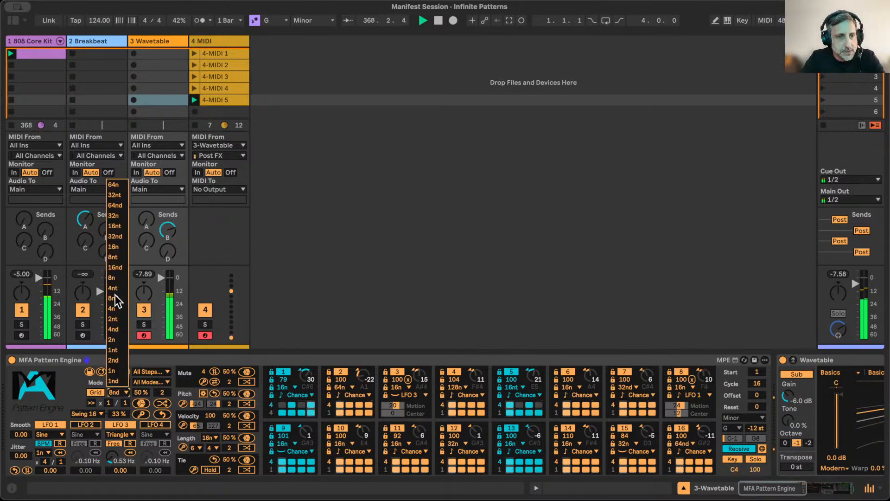
{"action": "left_click", "coordinate": [118, 246]}
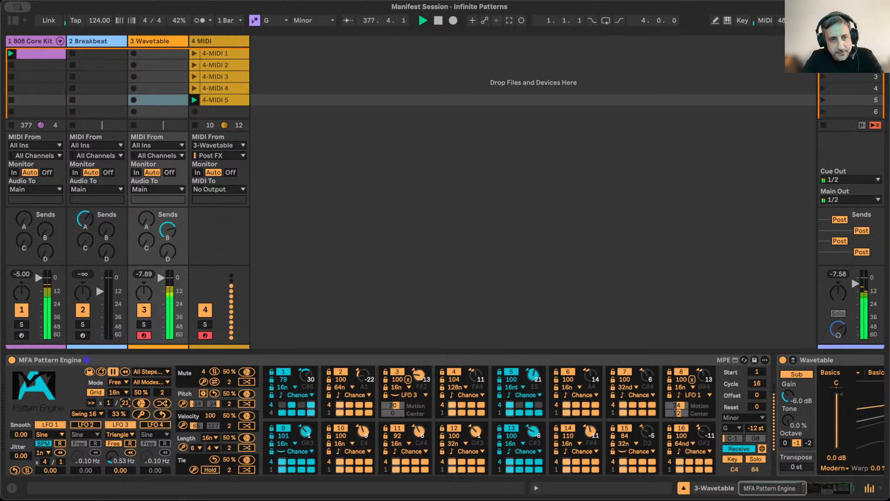
Try Pattern Engine's Gate and Side modes before choosing Trig mode
{"action": "left_click", "coordinate": [118, 381]}
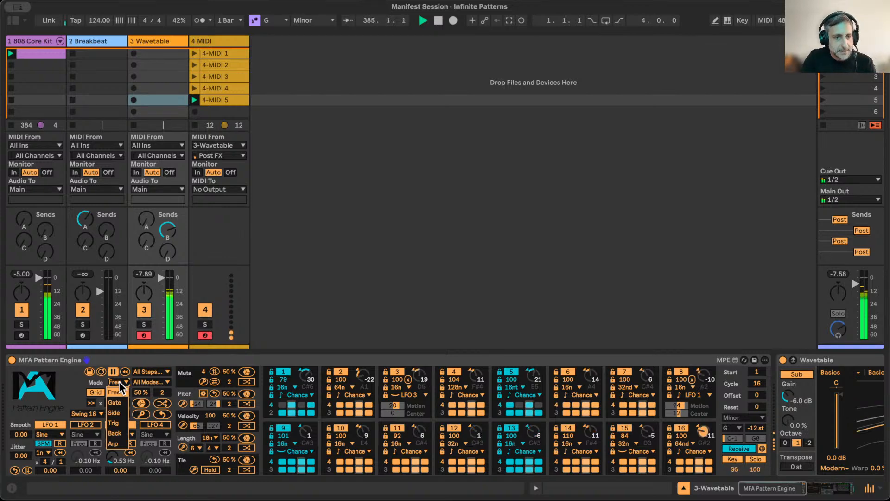
{"action": "left_click", "coordinate": [121, 399]}
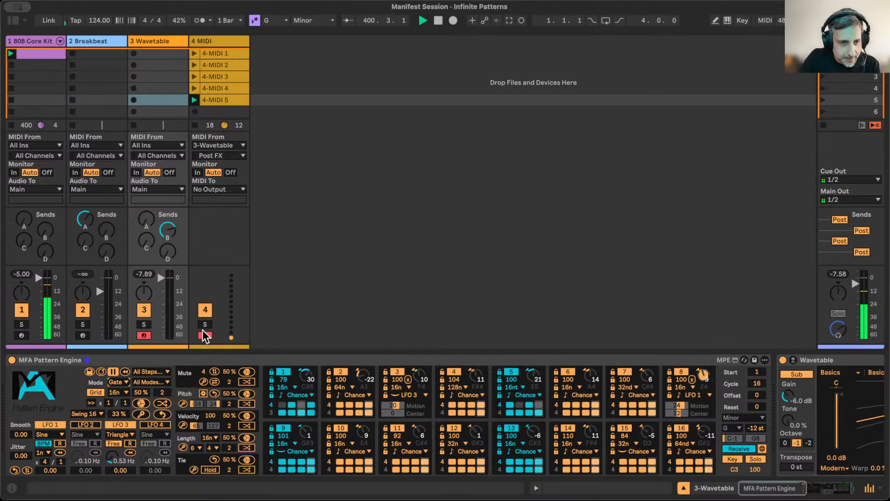
{"action": "left_click", "coordinate": [126, 381]}
{"action": "left_click", "coordinate": [114, 410]}
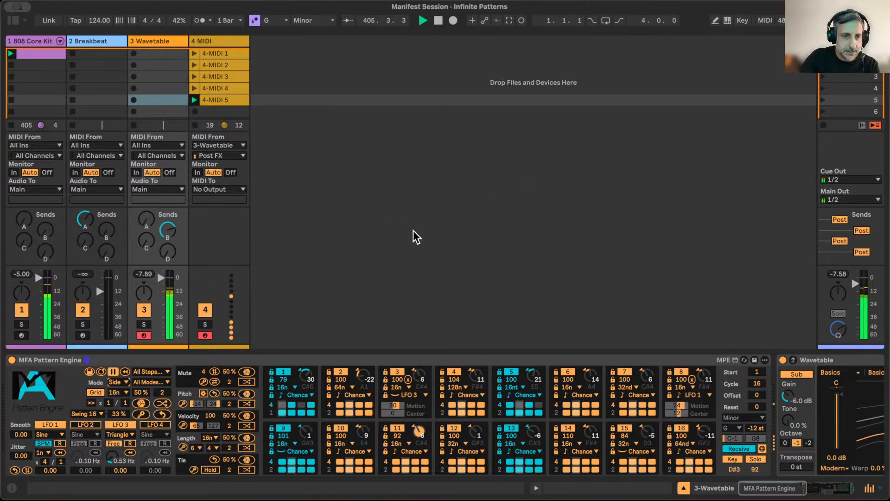
{"action": "left_click", "coordinate": [119, 382]}
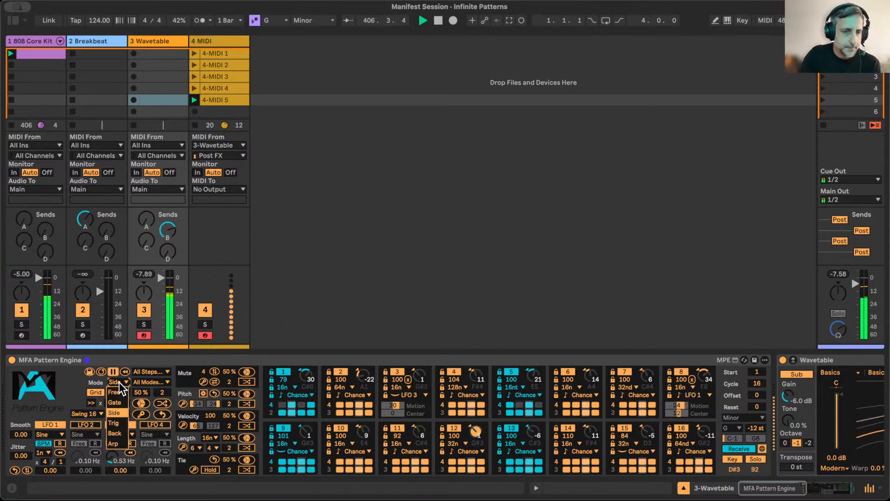
{"action": "left_click", "coordinate": [117, 422]}
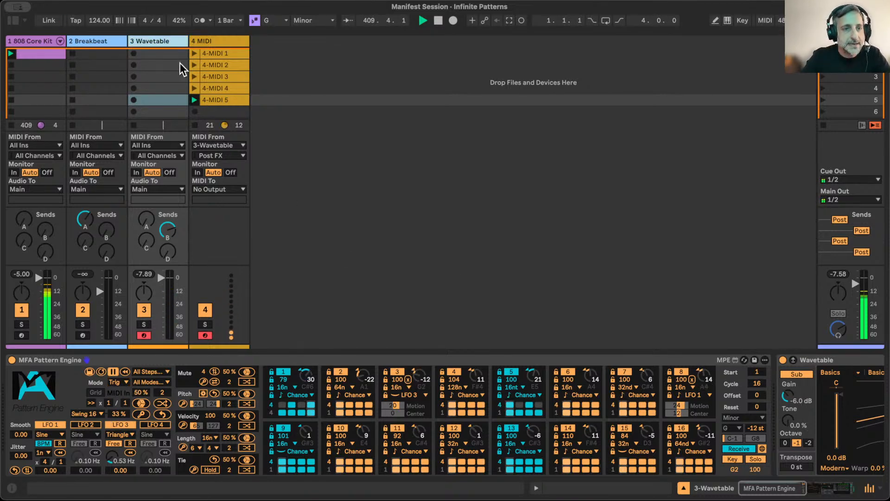
Create and launch a clip in Wavetable's third slot with C3 sixteenths at 1.1.1, 1.1.4, 1.2.3, 1.3.2, 1.3.4 and throughout beat four
{"action": "double_click", "coordinate": [156, 74]}
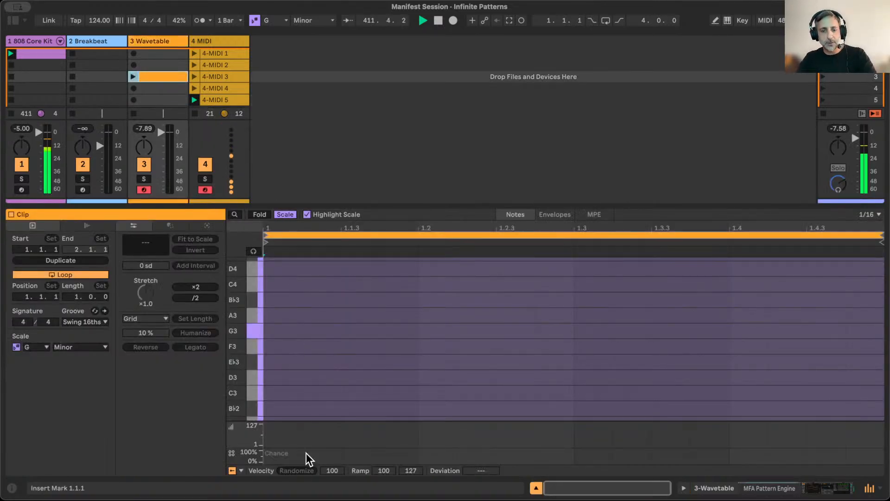
{"action": "key", "text": "b"}
{"action": "scroll", "coordinate": [300, 373], "scroll_direction": "down", "scroll_amount": 2}
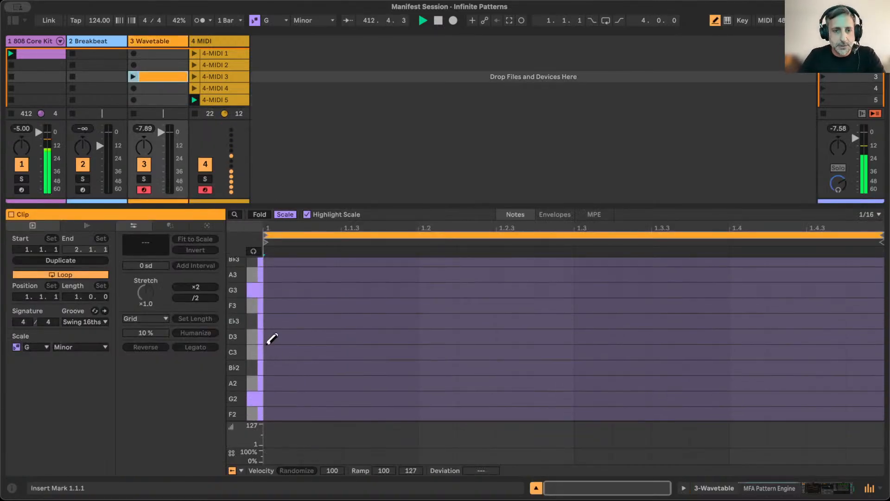
{"action": "left_click", "coordinate": [269, 348]}
{"action": "left_click", "coordinate": [393, 352]}
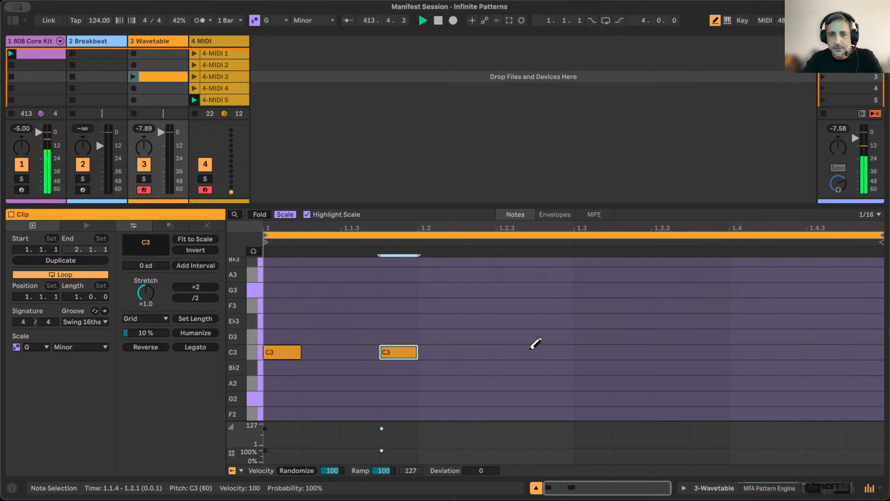
{"action": "left_click", "coordinate": [528, 352]}
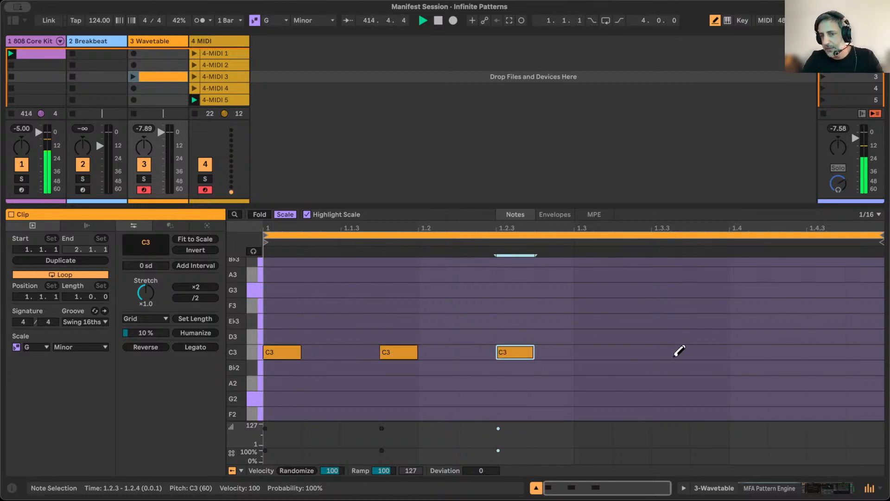
{"action": "left_click", "coordinate": [638, 350]}
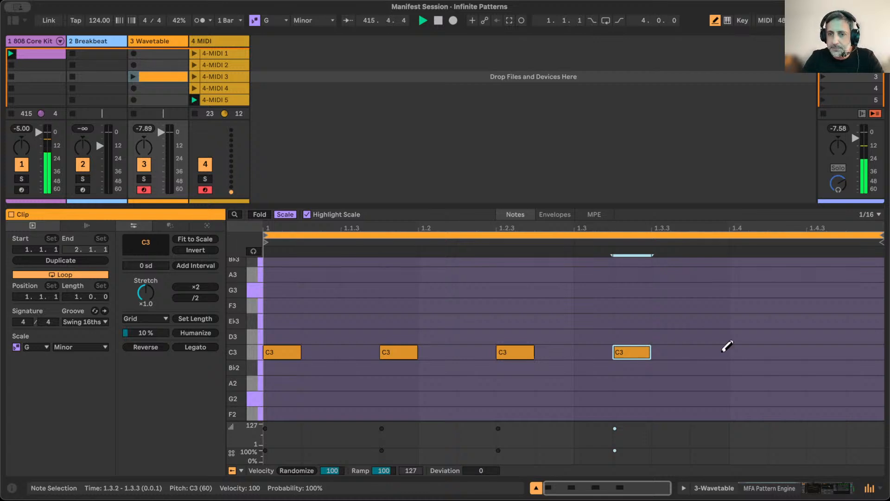
{"action": "left_click", "coordinate": [709, 351]}
{"action": "left_click_drag", "start_coordinate": [753, 351], "coordinate": [855, 349]}
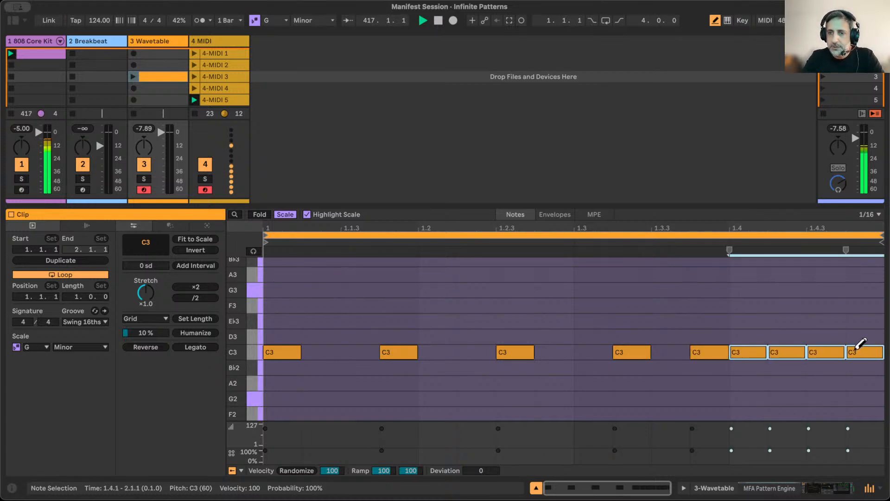
{"action": "left_click", "coordinate": [133, 76]}
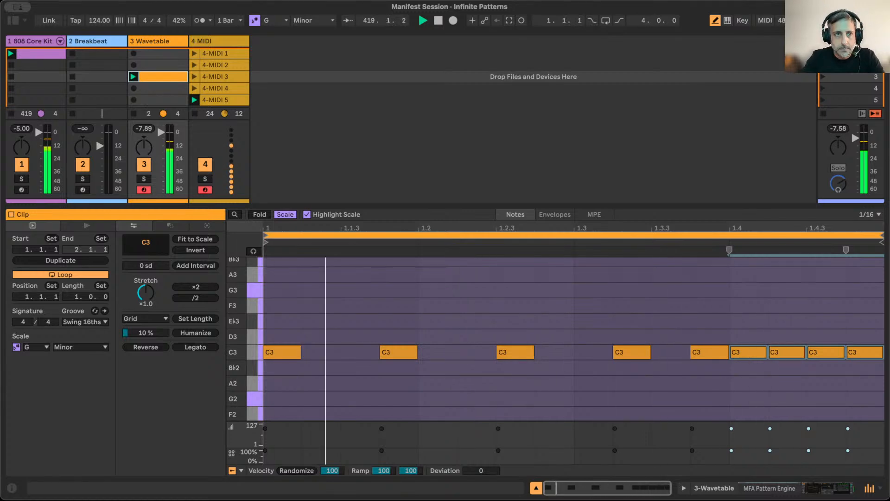
Return to the Wavetable track's devices and try Pattern Engine's Back mode before switching it to Arp
{"action": "left_click", "coordinate": [146, 40]}
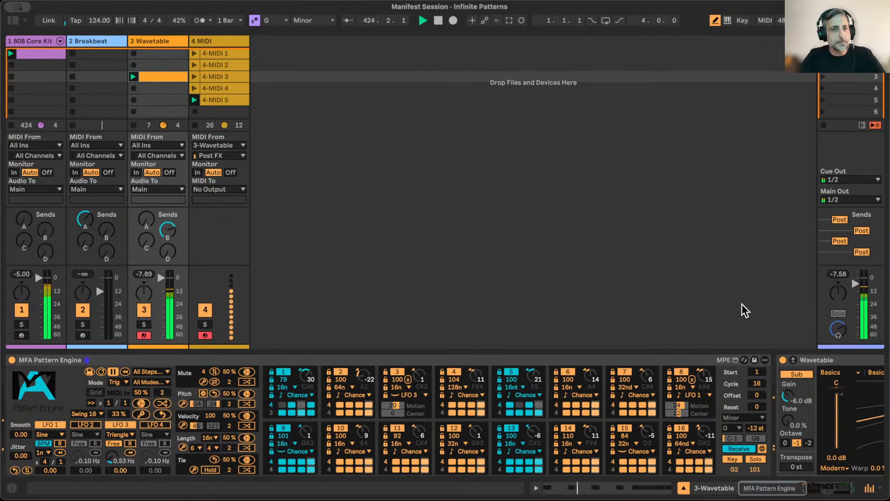
{"action": "left_click", "coordinate": [122, 380]}
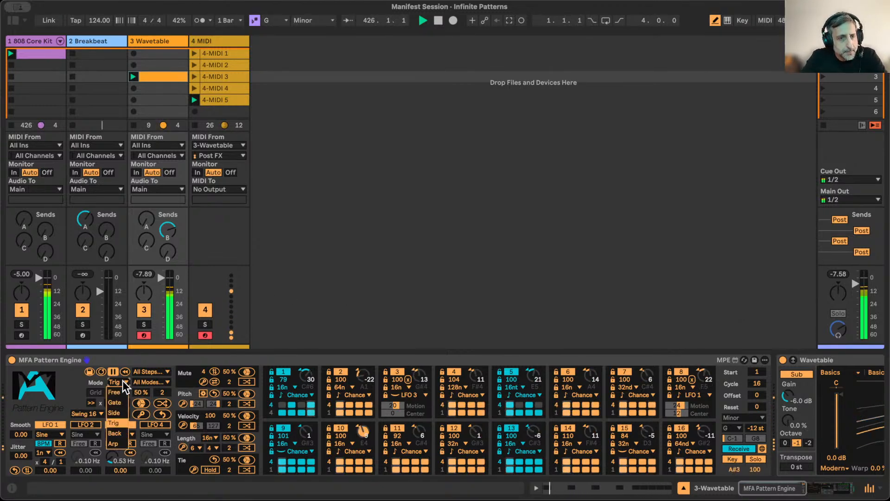
{"action": "left_click", "coordinate": [115, 432]}
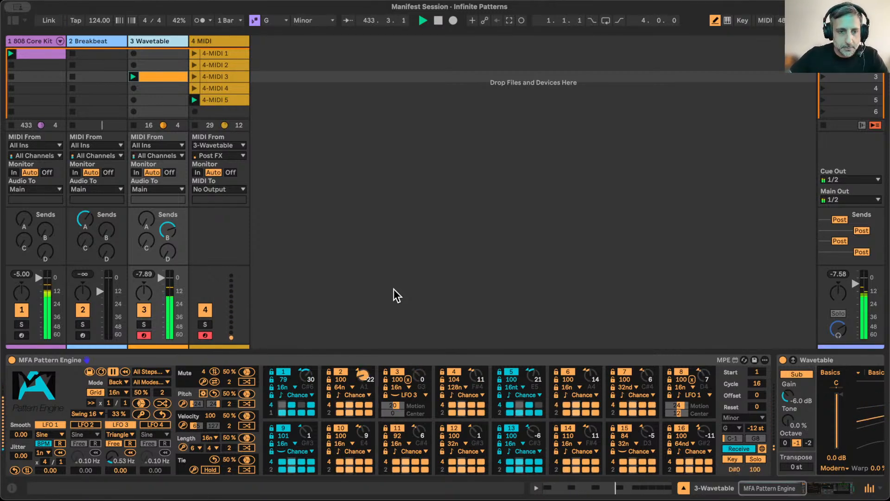
{"action": "left_click", "coordinate": [118, 382]}
{"action": "left_click", "coordinate": [124, 446]}
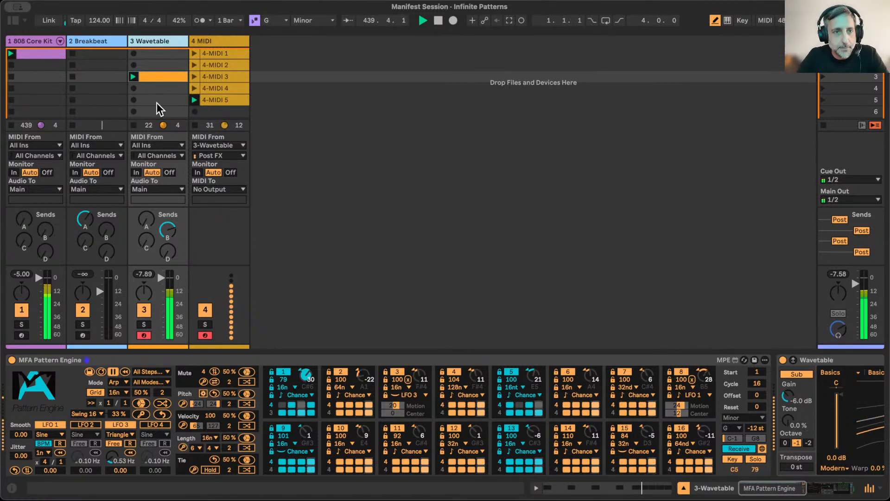
Stop the Wavetable track's clip and set Pattern Engine's mode to Free
{"action": "left_click", "coordinate": [133, 124]}
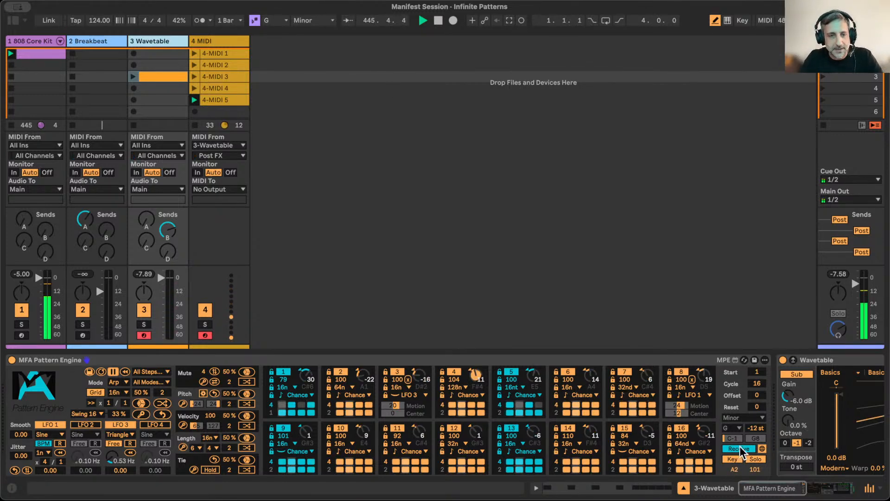
{"action": "left_click", "coordinate": [118, 380]}
{"action": "left_click", "coordinate": [119, 380]}
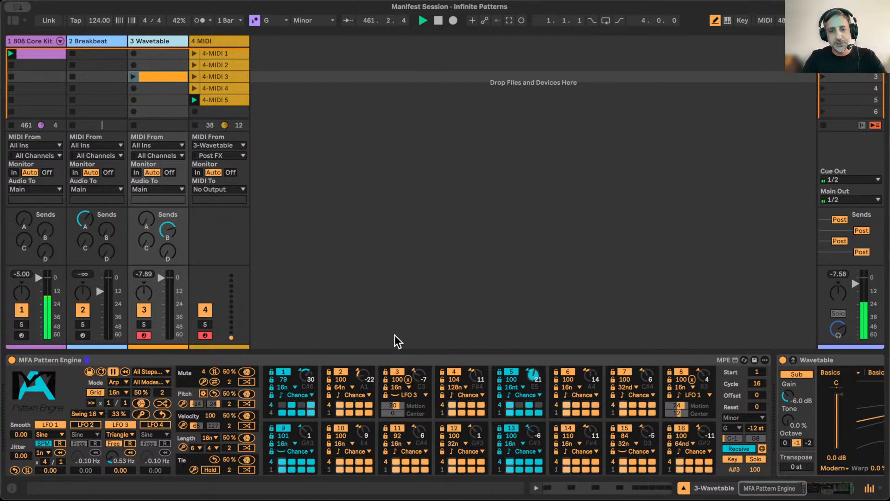
{"action": "left_click", "coordinate": [388, 360]}
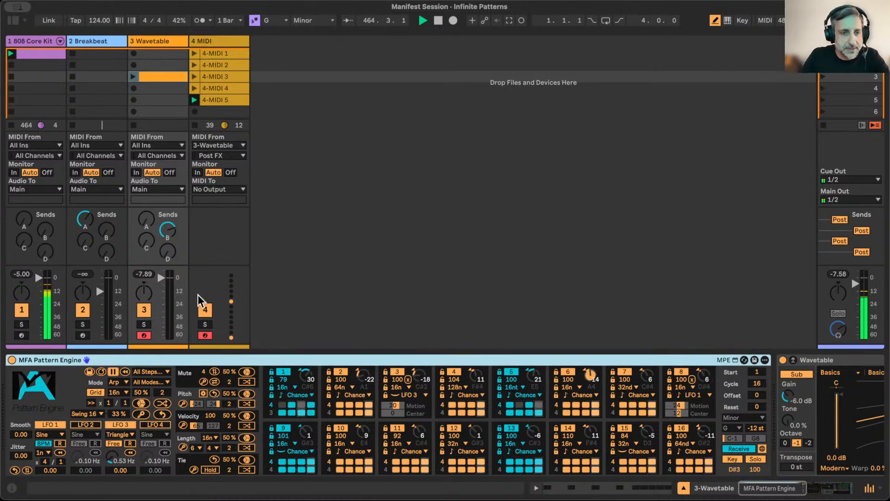
{"action": "left_click", "coordinate": [124, 382]}
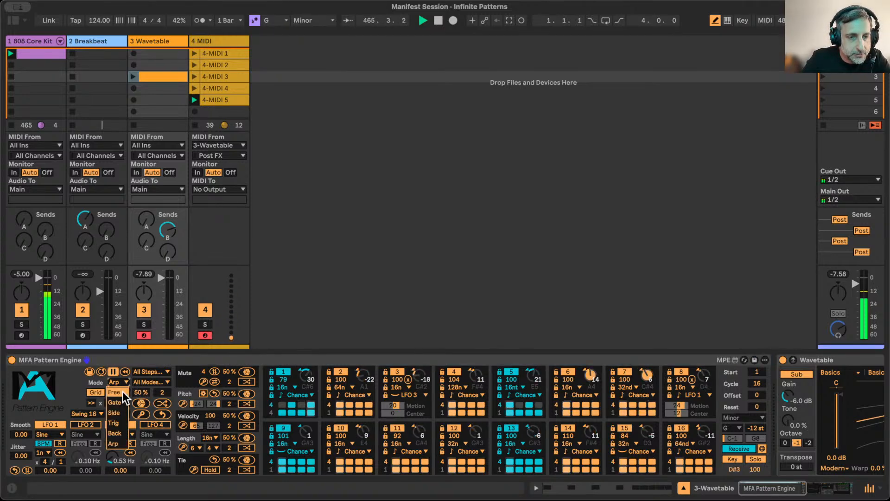
{"action": "left_click", "coordinate": [122, 392]}
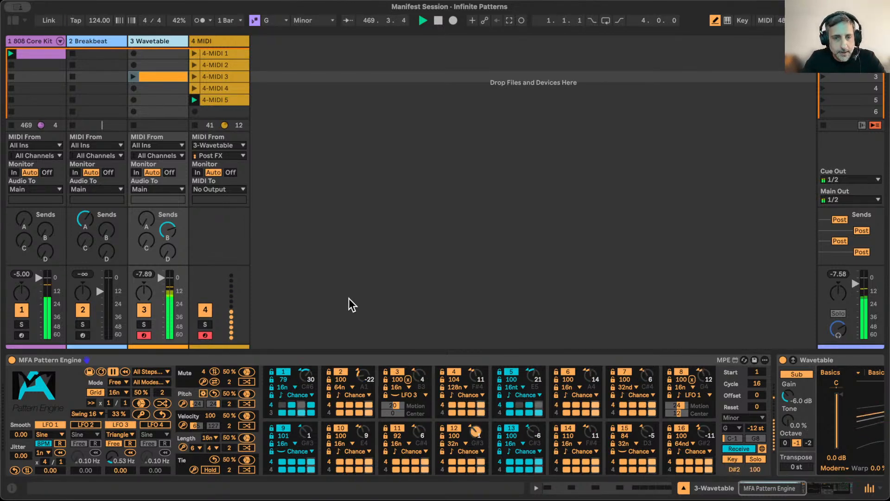
Set all of Pattern Engine's steps to Manual and adjust step 3's pitch
{"action": "left_click", "coordinate": [350, 359]}
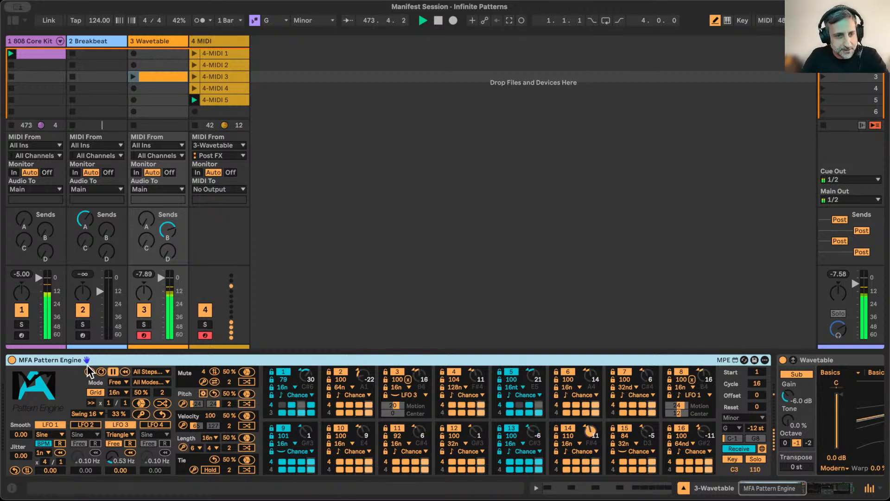
{"action": "left_click", "coordinate": [125, 372]}
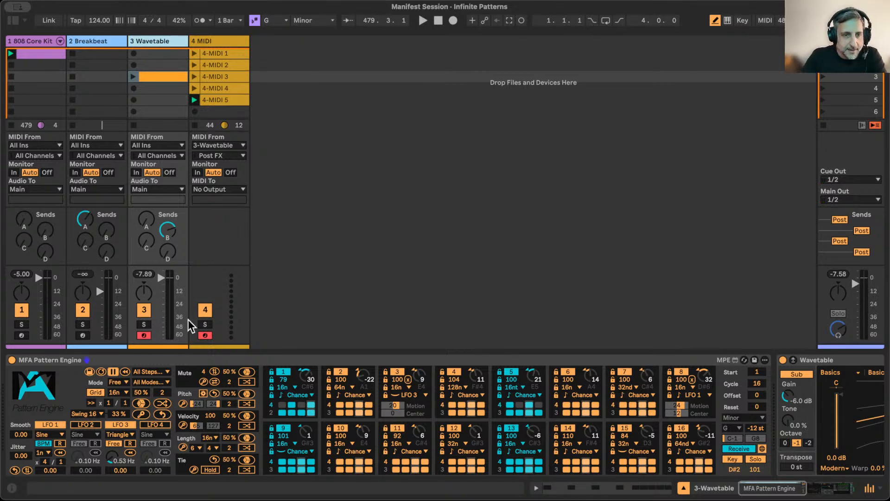
{"action": "left_click", "coordinate": [158, 372]}
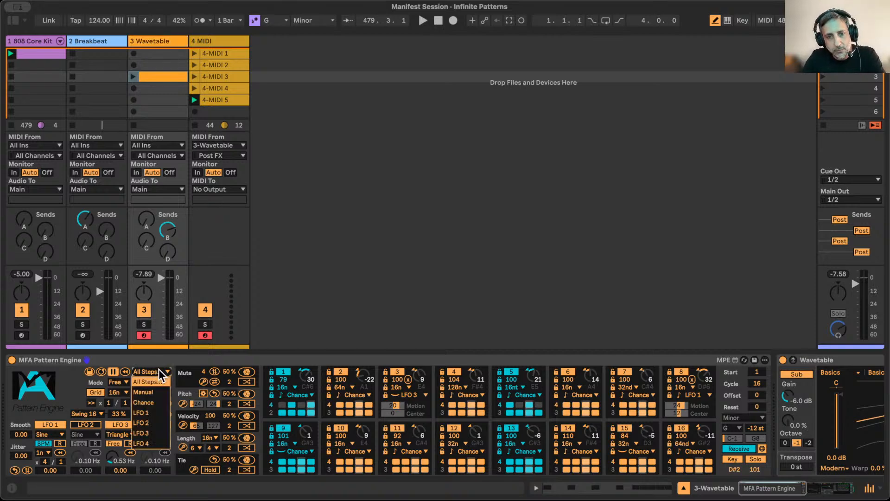
{"action": "left_click", "coordinate": [160, 390]}
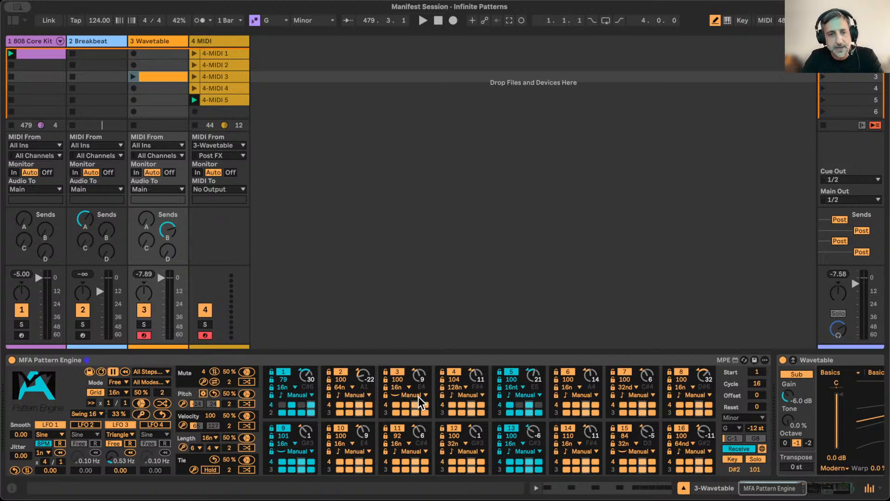
{"action": "left_click_drag", "start_coordinate": [420, 378], "coordinate": [420, 373]}
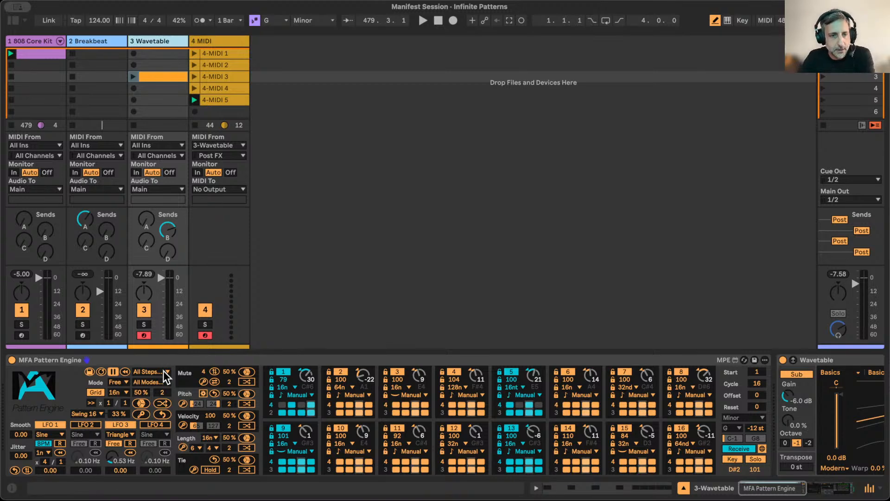
Try Chance on all of Pattern Engine's steps before returning them to Manual
{"action": "left_click", "coordinate": [141, 403]}
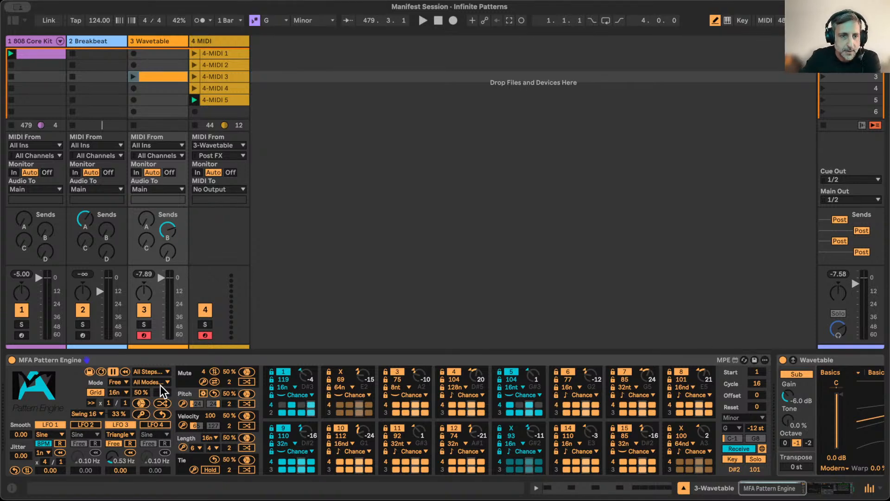
{"action": "left_click", "coordinate": [157, 381]}
{"action": "left_click", "coordinate": [154, 395]}
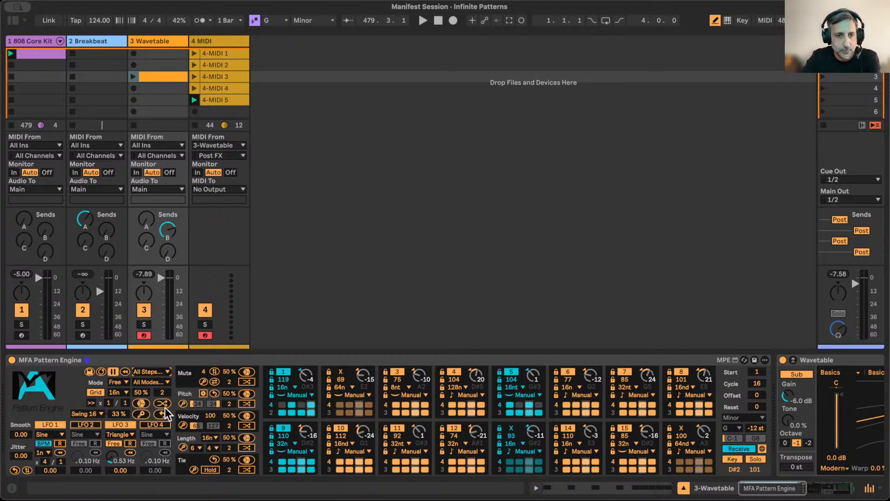
Apply Pattern Engine's global shuffle and play the pattern briefly
{"action": "left_click", "coordinate": [162, 402]}
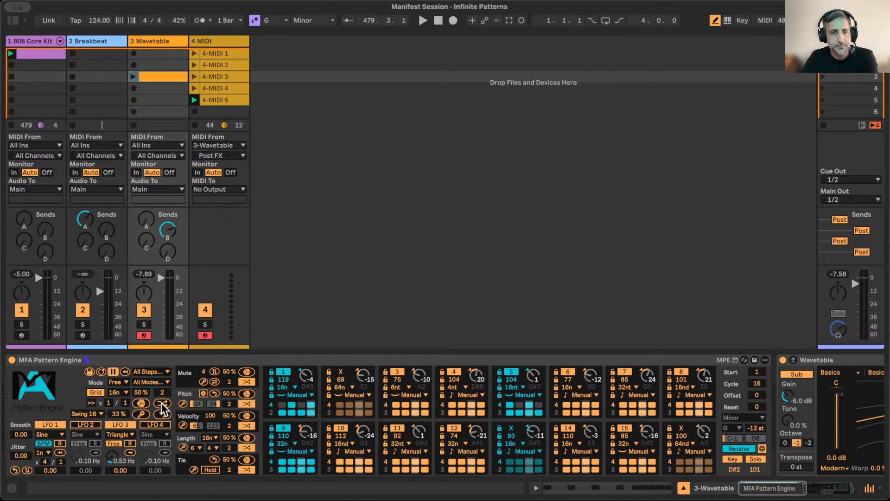
{"action": "left_click", "coordinate": [164, 408]}
{"action": "key", "text": "space"}
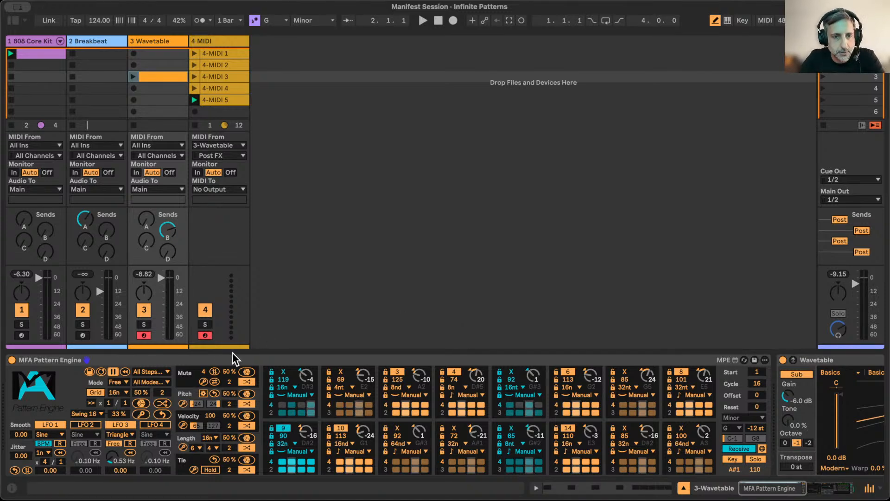
Unmute every step, mute steps 1 and 9, and lock the mute states of steps 1, 3, 9 and 14
{"action": "left_click", "coordinate": [214, 371]}
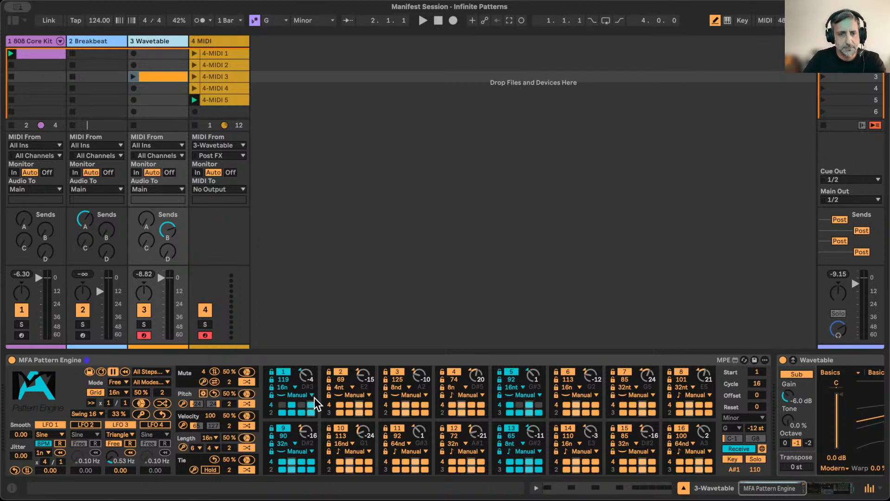
{"action": "left_click", "coordinate": [271, 371]}
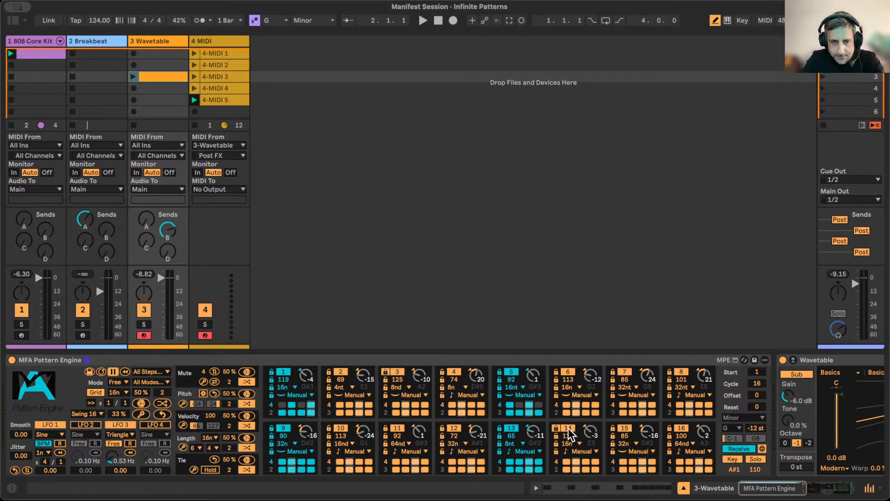
{"action": "left_click", "coordinate": [282, 370]}
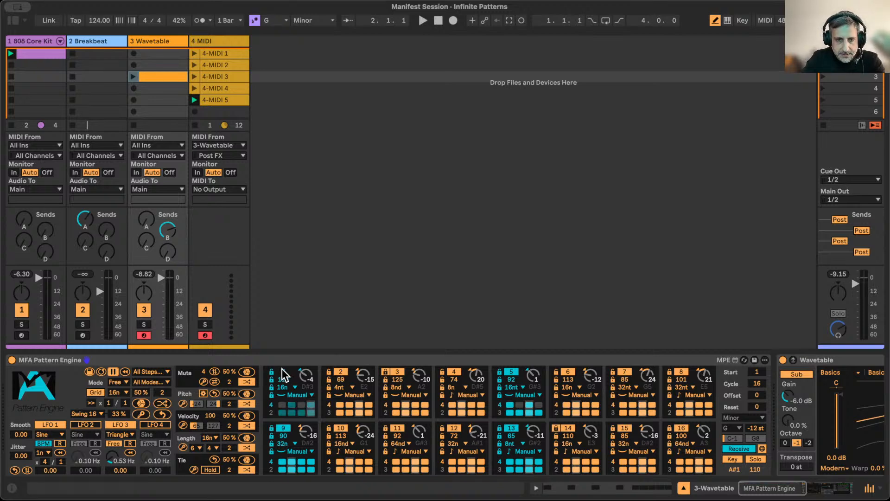
{"action": "left_click", "coordinate": [277, 427]}
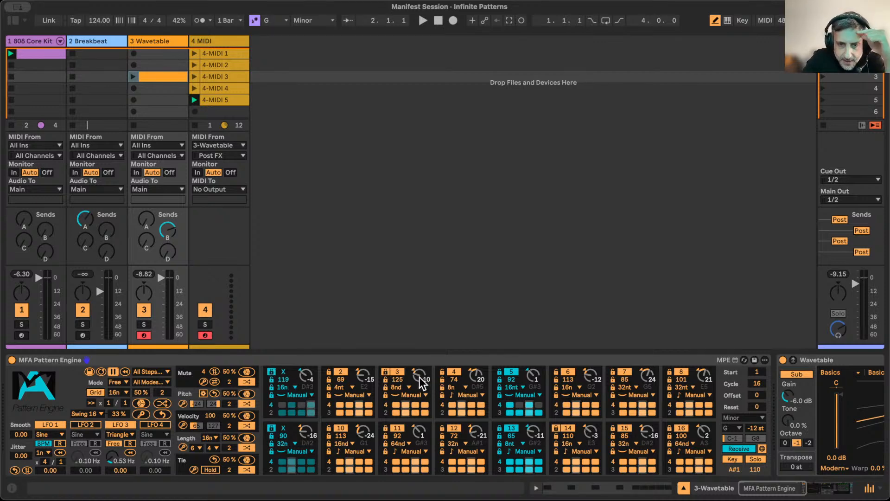
Set all steps to Chance, except step 14, which gets Manual with its pitch at 14
{"action": "left_click", "coordinate": [152, 370]}
{"action": "left_click", "coordinate": [149, 402]}
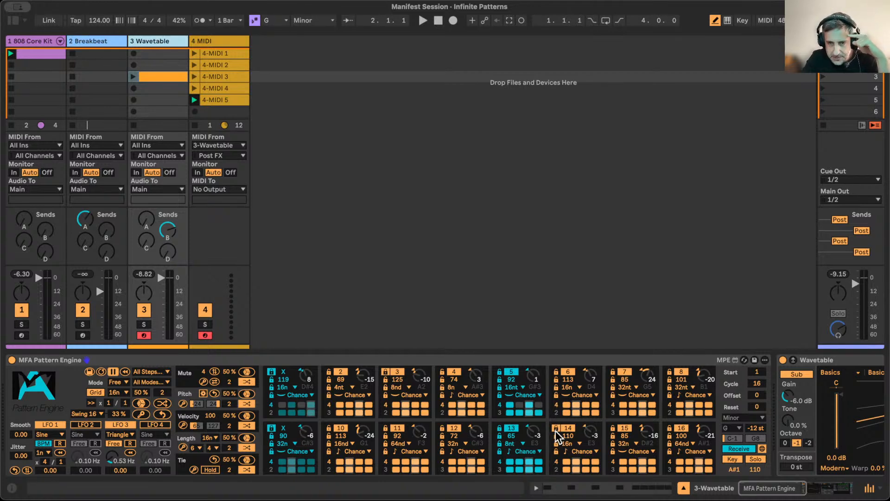
{"action": "left_click", "coordinate": [583, 451]}
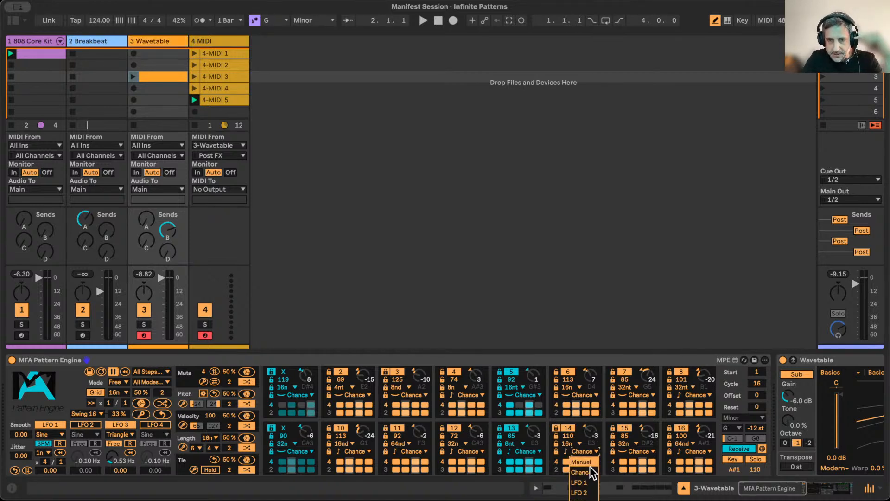
{"action": "left_click", "coordinate": [590, 457]}
{"action": "left_click_drag", "start_coordinate": [595, 435], "coordinate": [595, 421]}
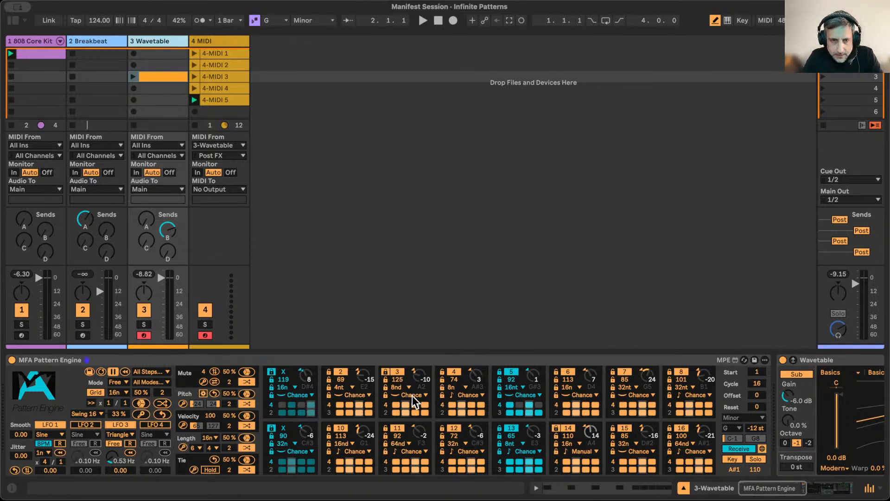
Assign LFO 3 to step 3 and play the pattern briefly
{"action": "left_click", "coordinate": [413, 394]}
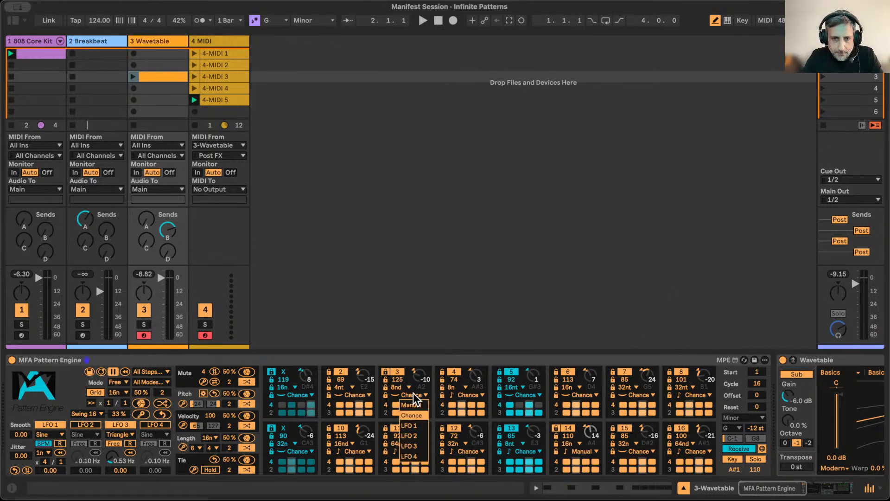
{"action": "left_click", "coordinate": [408, 445]}
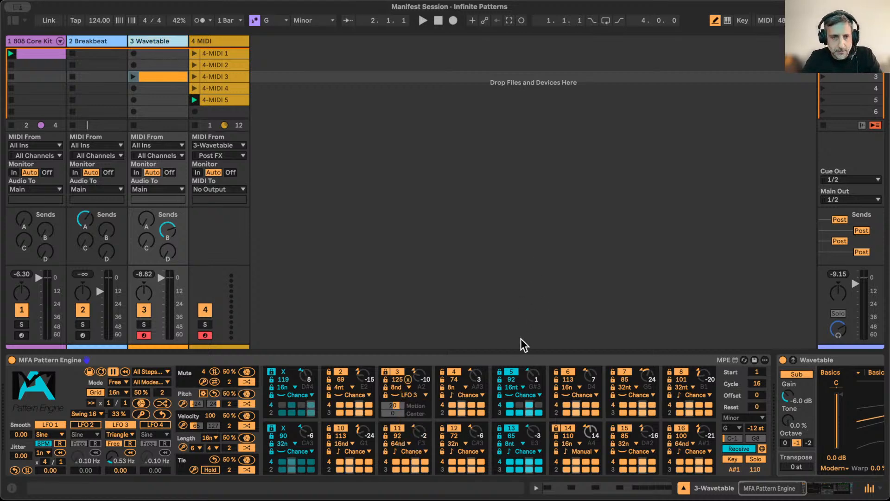
{"action": "key", "text": "space"}
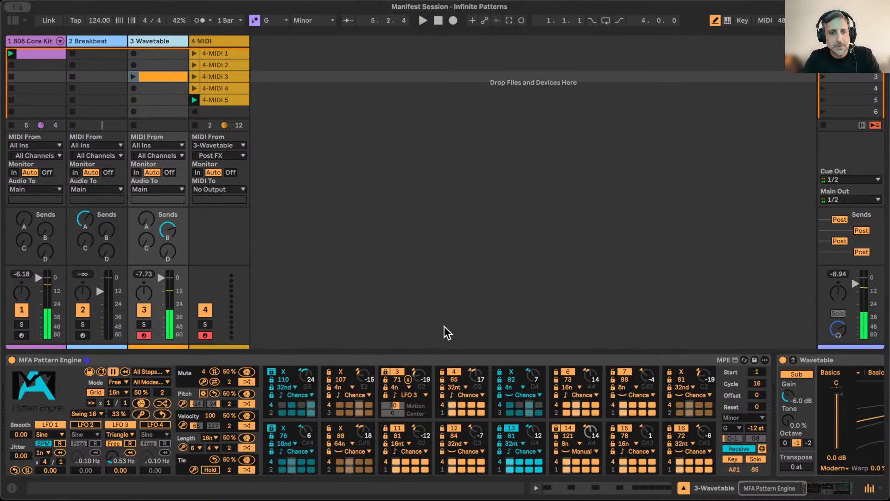
Set chance to 87% overall, 25% for Mute, 78% Pitch, 87% Velocity, 77% Length and 56% Tie, and start playback
{"action": "left_click", "coordinate": [162, 392]}
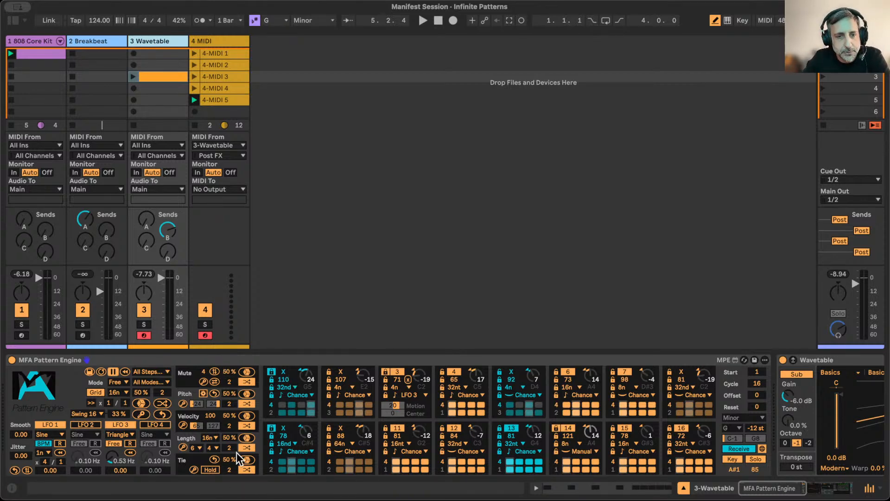
{"action": "left_click", "coordinate": [162, 404]}
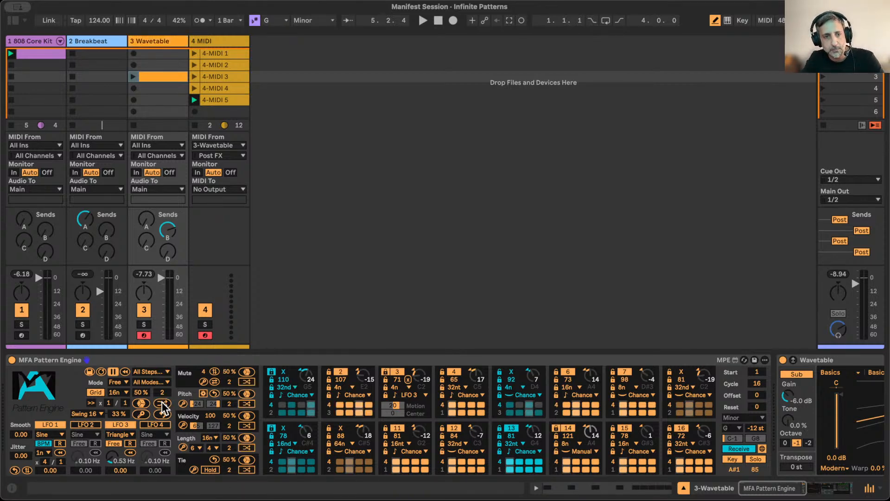
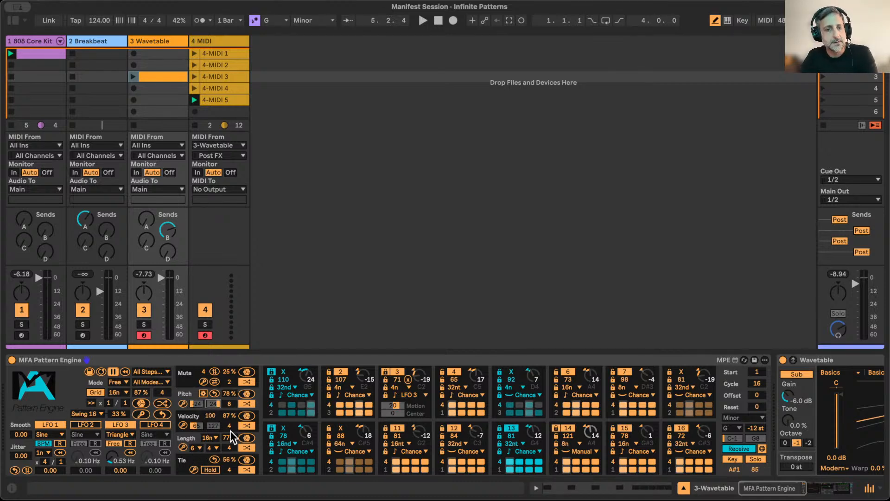
{"action": "left_click", "coordinate": [194, 447]}
{"action": "left_click", "coordinate": [194, 447]}
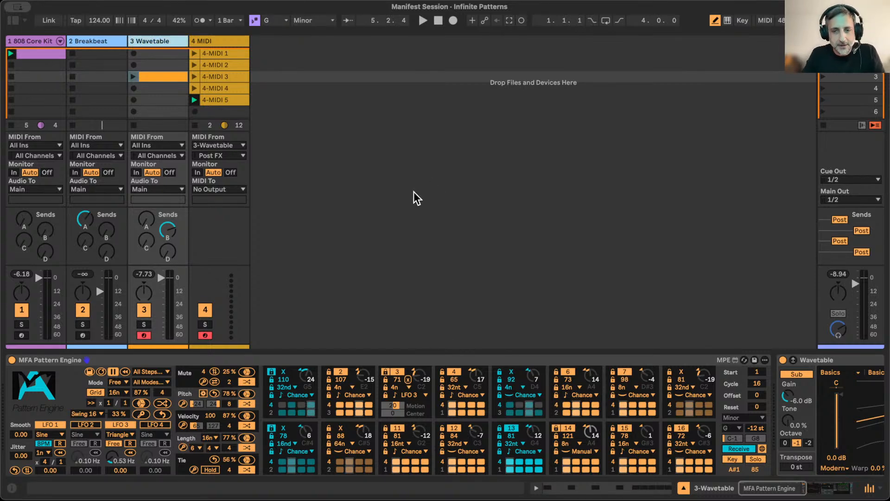
{"action": "key", "text": "space"}
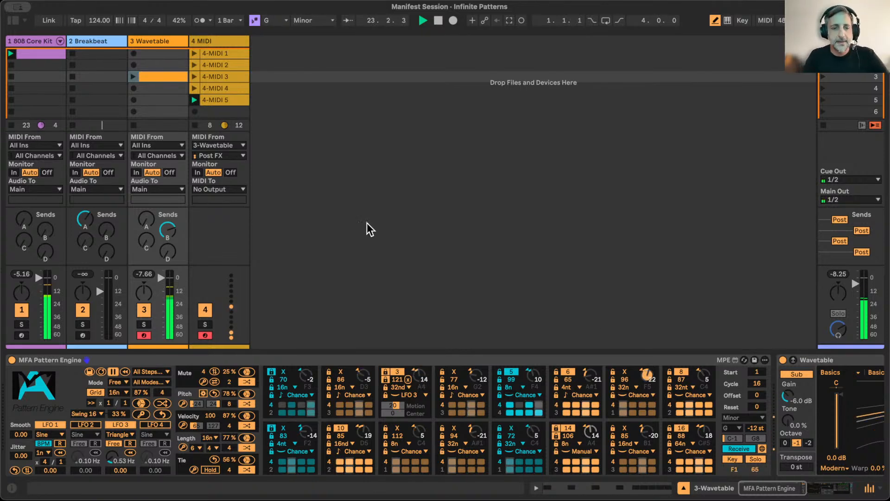
Create a four-bar clip in Wavetable's fourth slot with G2 held through bars 1–2 and C3 through bar 3
{"action": "left_click", "coordinate": [157, 87]}
{"action": "double_click", "coordinate": [157, 88]}
{"action": "left_click", "coordinate": [267, 367]}
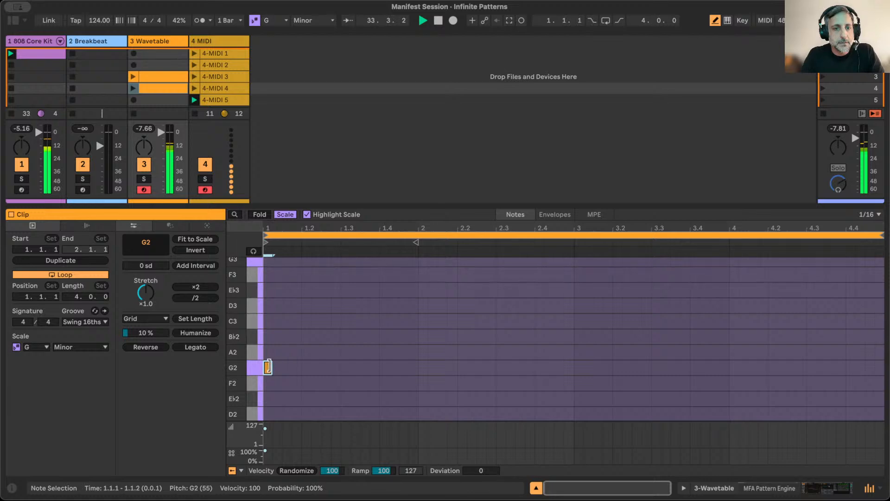
{"action": "left_click_drag", "start_coordinate": [268, 368], "coordinate": [574, 366]}
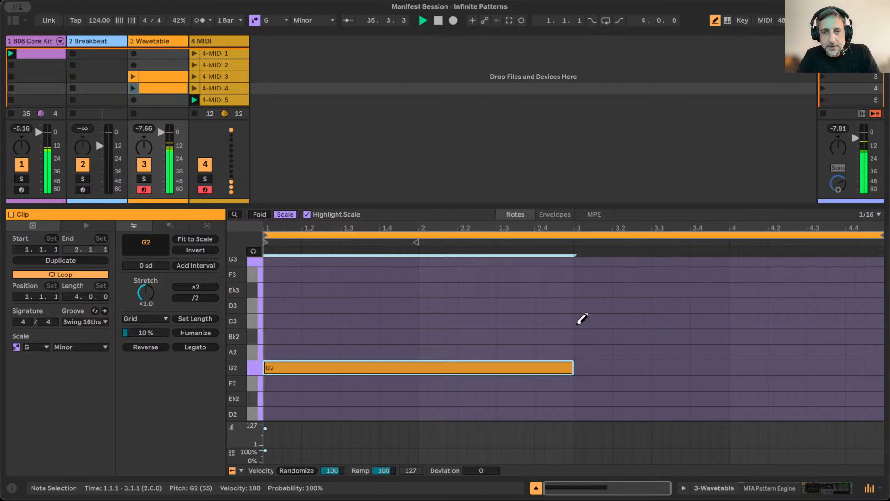
{"action": "left_click_drag", "start_coordinate": [582, 319], "coordinate": [727, 321]}
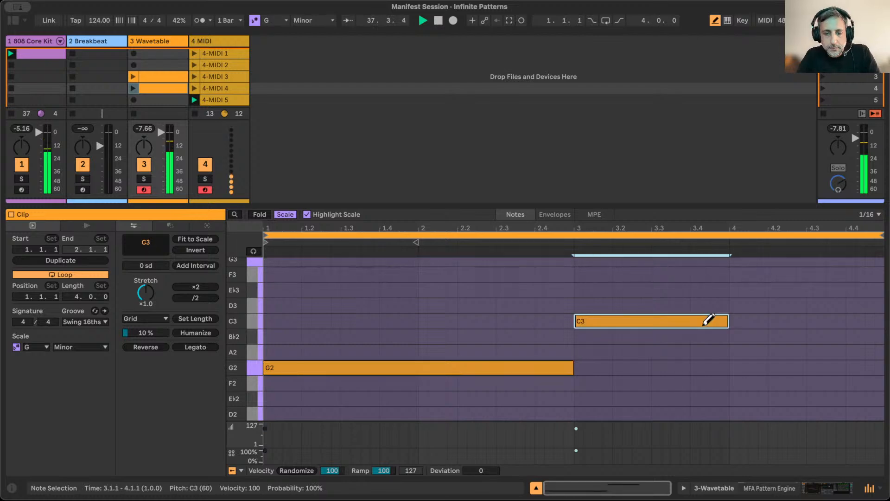
Duplicate the C3 note into bar 4 and transpose the copy up to G4
{"action": "key", "text": "b"}
{"action": "key", "text": "super+d"}
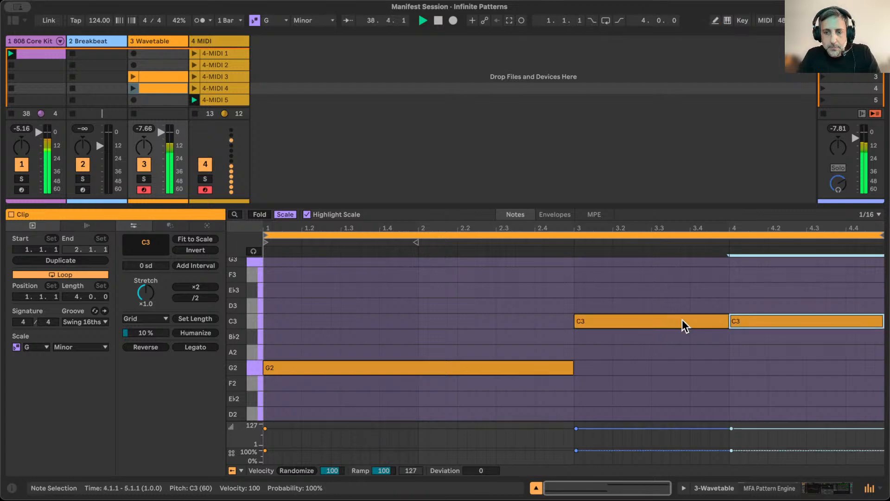
{"action": "key", "text": "Up"}
{"action": "key", "text": "Up"}
{"action": "key", "text": "Up"}
{"action": "key", "text": "Up"}
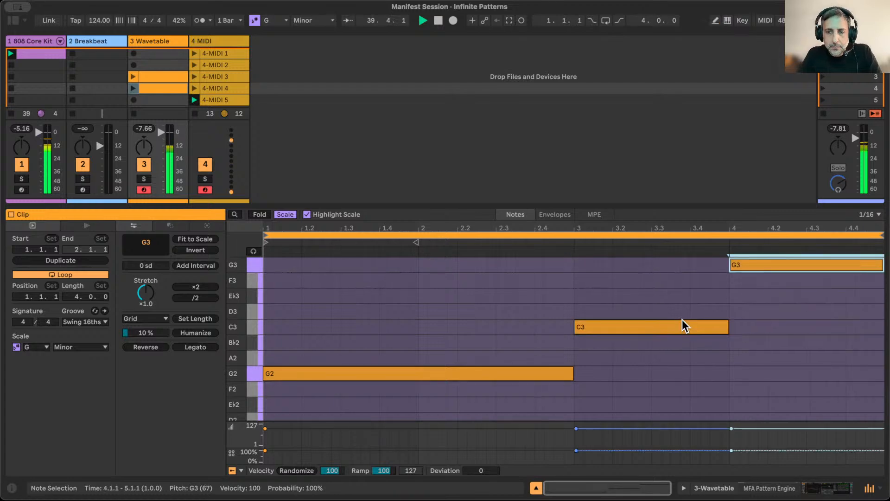
{"action": "key", "text": "shift+Up"}
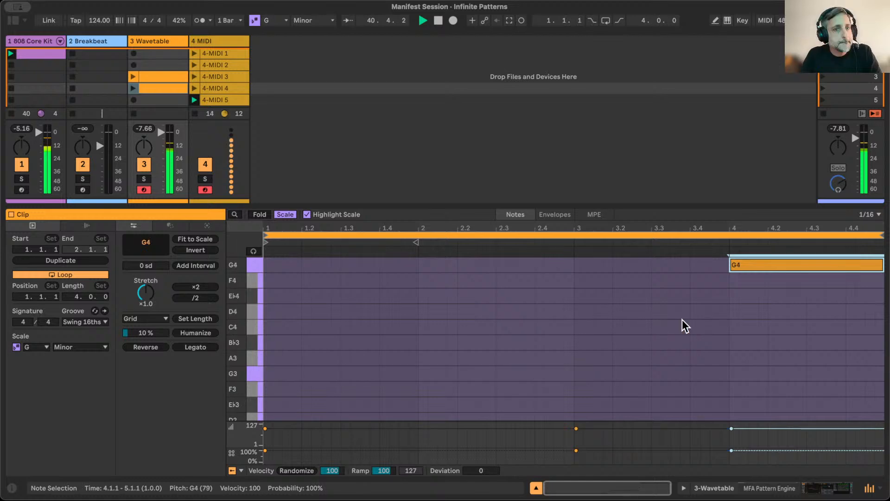
Launch the new Wavetable clip and fold its note view to the used pitches
{"action": "left_click", "coordinate": [684, 324]}
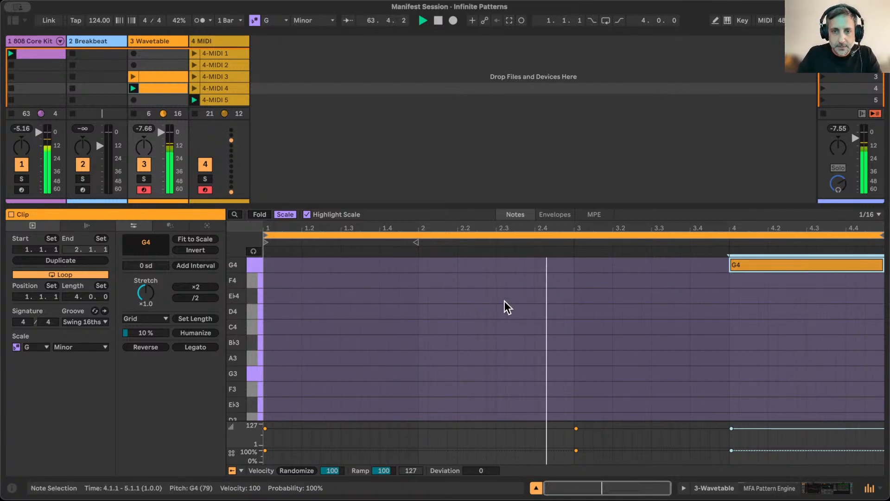
{"action": "left_click", "coordinate": [257, 214]}
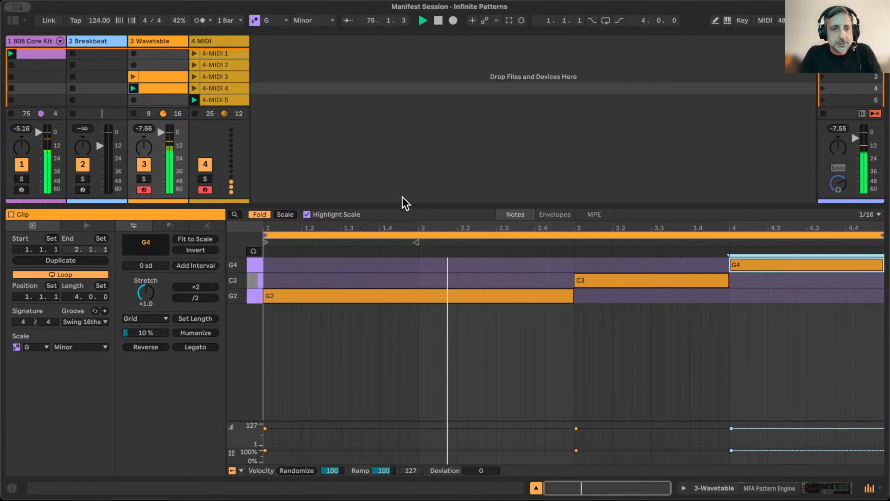
Start recording the pattern into the MIDI track's sixth slot and open the recording clip's notes
{"action": "left_click", "coordinate": [536, 488]}
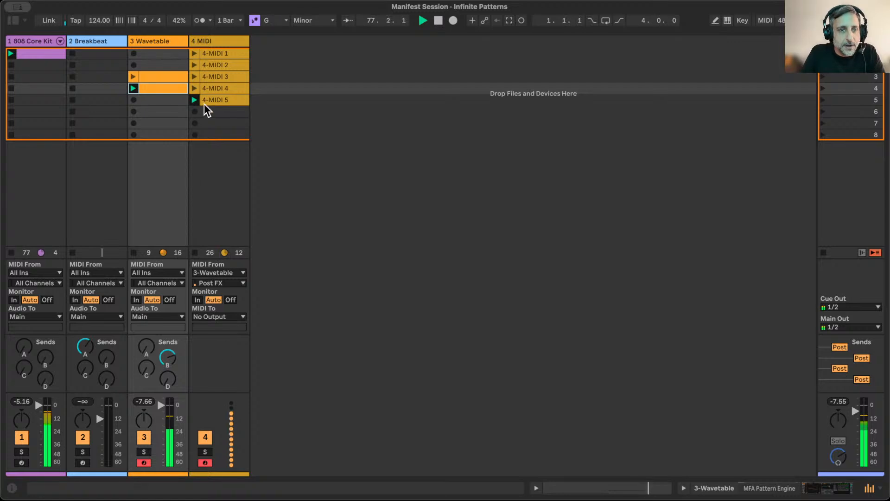
{"action": "left_click", "coordinate": [194, 112]}
{"action": "key", "text": "Return"}
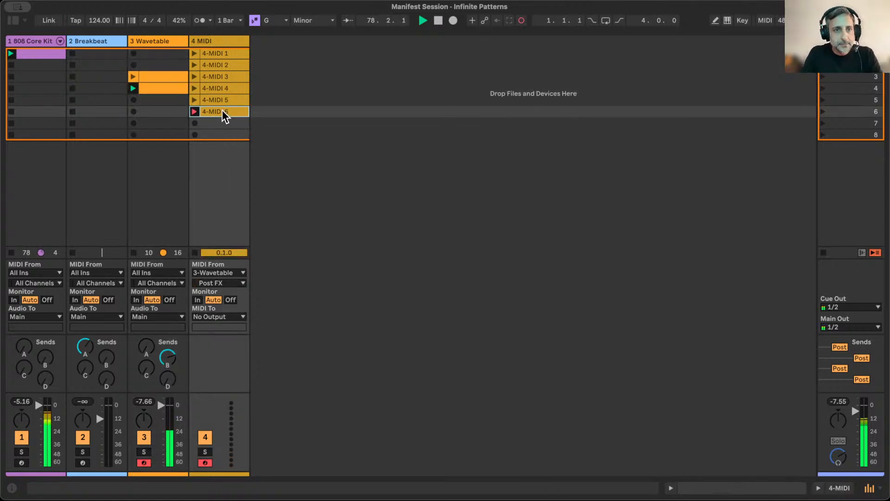
{"action": "double_click", "coordinate": [225, 116]}
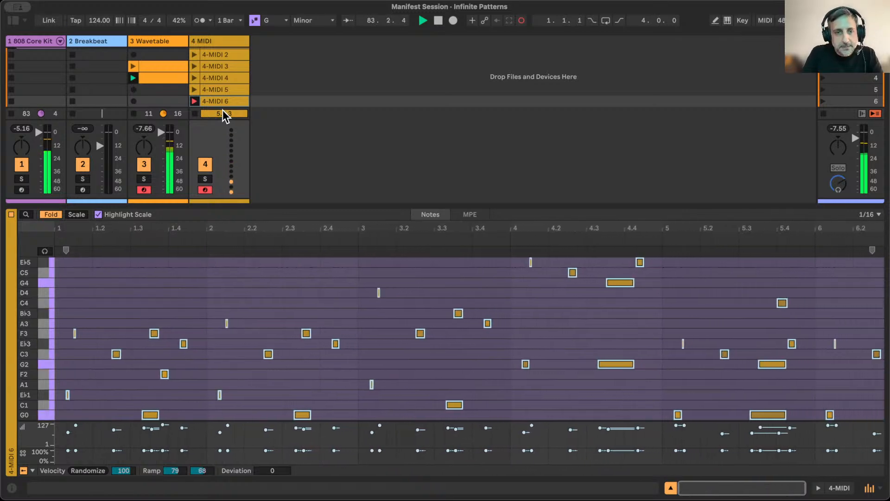
Check the clip recording in the MIDI track's sixth slot, stop that recording, and return to the Wavetable track's devices
{"action": "left_click", "coordinate": [152, 40]}
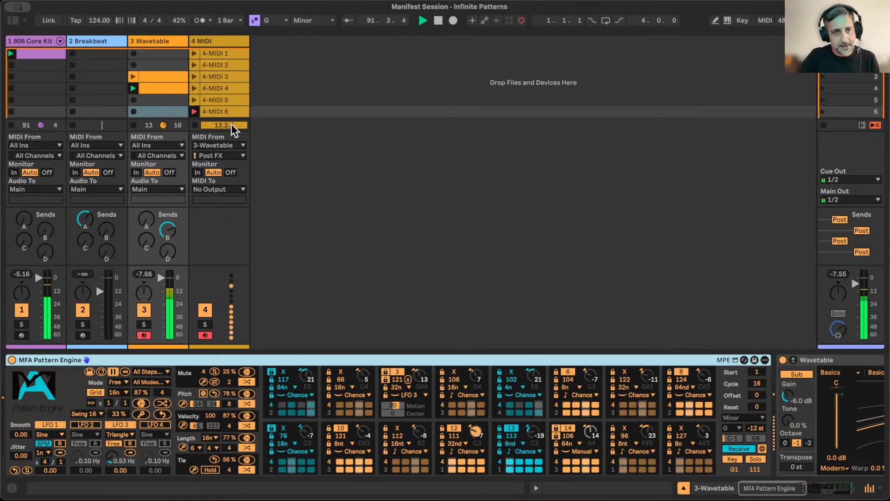
{"action": "left_click", "coordinate": [227, 112]}
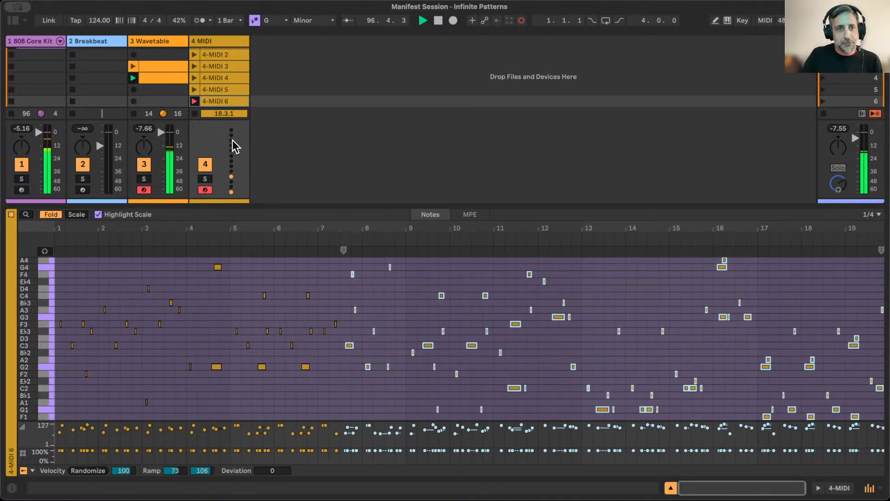
{"action": "left_click", "coordinate": [195, 113]}
{"action": "left_click", "coordinate": [149, 41]}
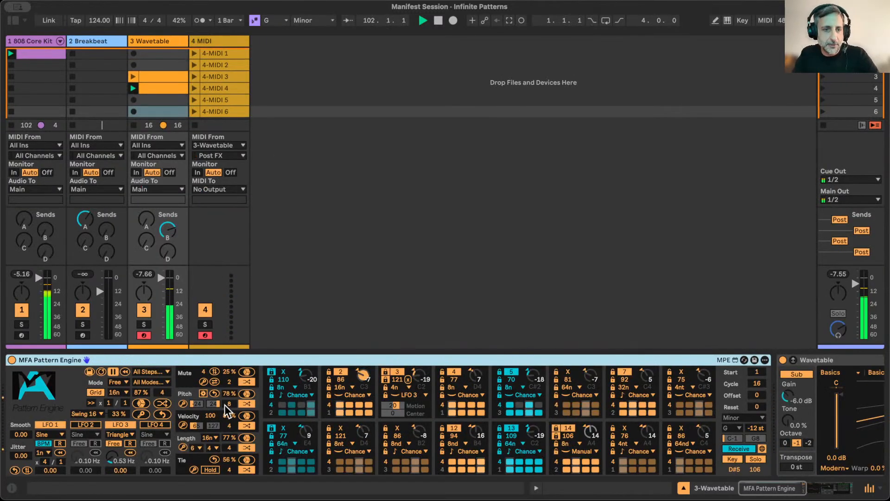
With the global chance set to 100 and all step locks released, randomize and shuffle the entire Pattern Engine sequence
{"action": "left_click_drag", "start_coordinate": [141, 392], "coordinate": [163, 391]}
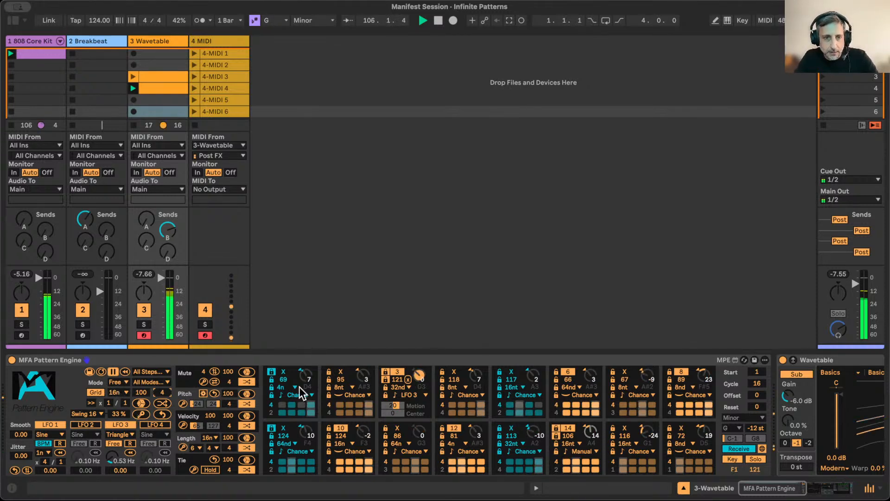
{"action": "left_click", "coordinate": [141, 414]}
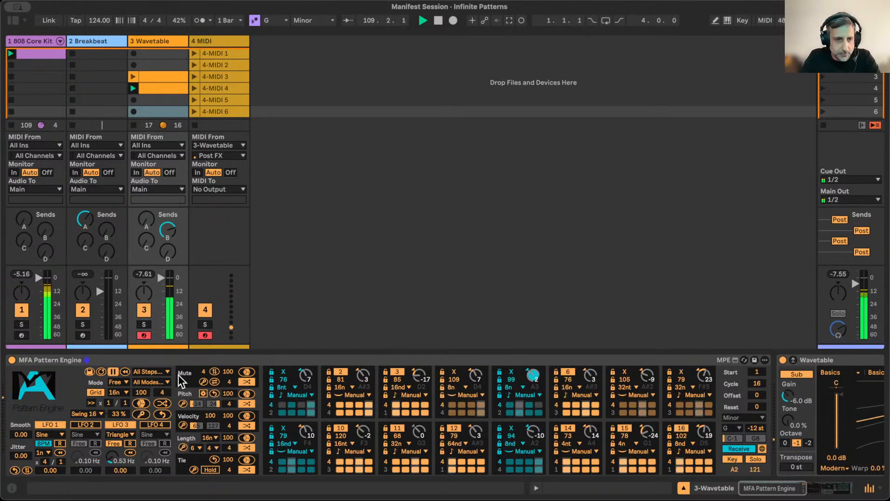
{"action": "left_click", "coordinate": [165, 371]}
{"action": "left_click", "coordinate": [144, 402]}
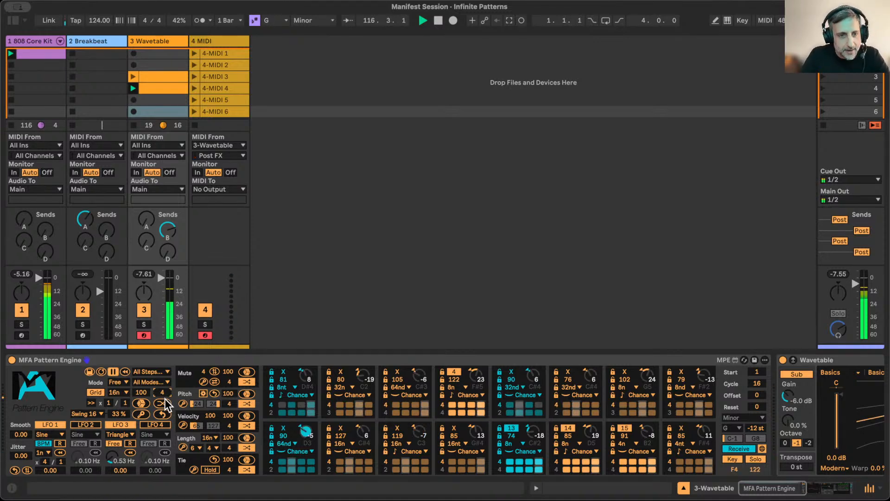
{"action": "left_click", "coordinate": [162, 404]}
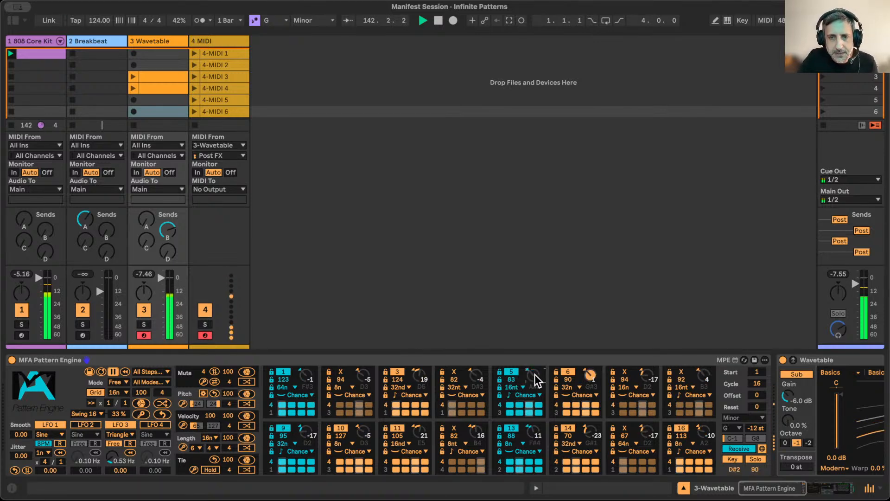
Mute steps 5 and 9 of the pattern and unmute step 4
{"action": "left_click", "coordinate": [513, 371]}
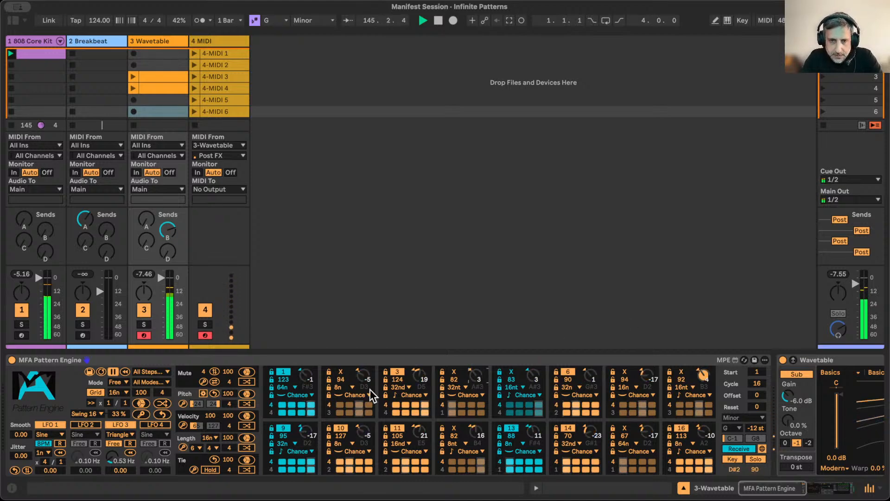
{"action": "left_click", "coordinate": [454, 372]}
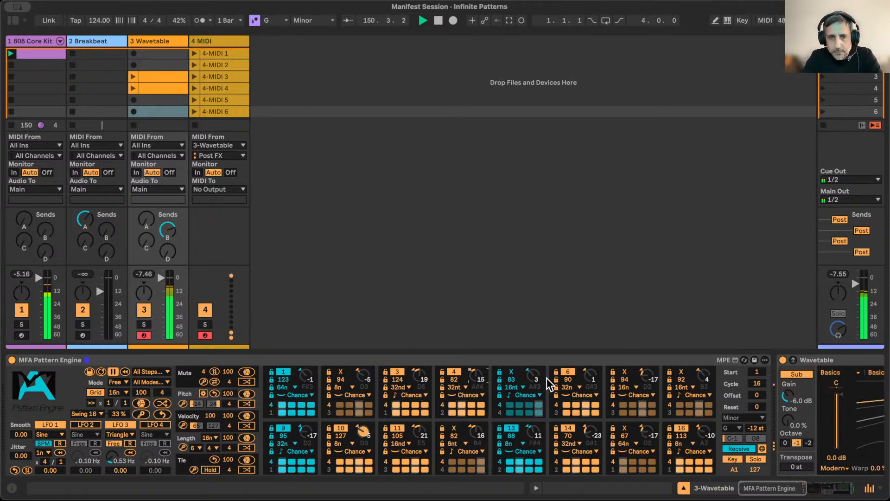
{"action": "left_click", "coordinate": [283, 429]}
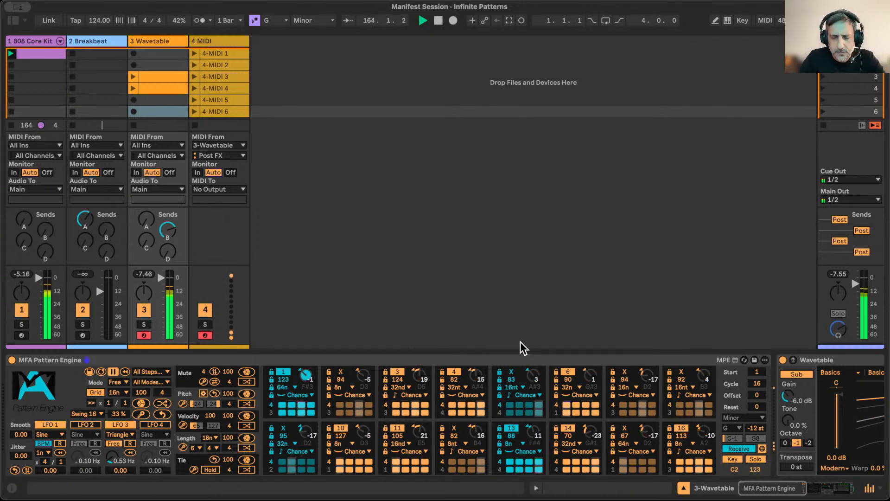
Group the Wavetable instrument into an Instrument Rack and show its chain list with the key zone editor
{"action": "scroll", "coordinate": [591, 402], "scroll_direction": "right", "scroll_amount": 10}
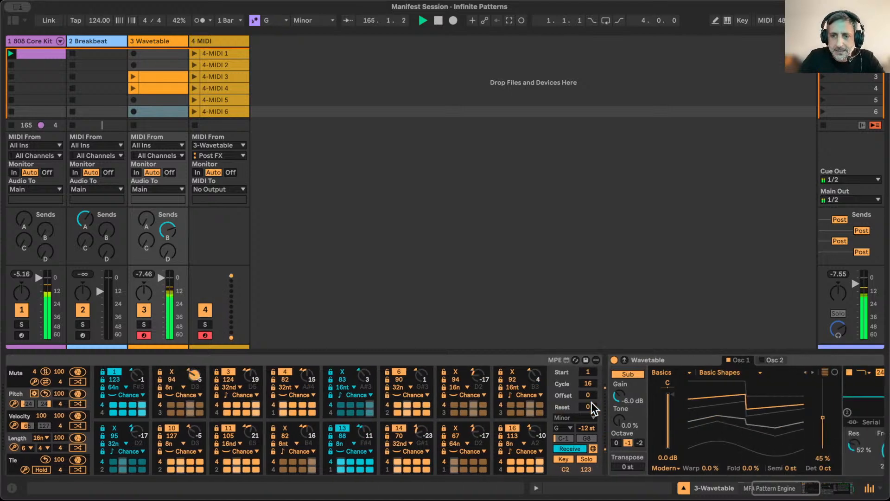
{"action": "left_click", "coordinate": [447, 359]}
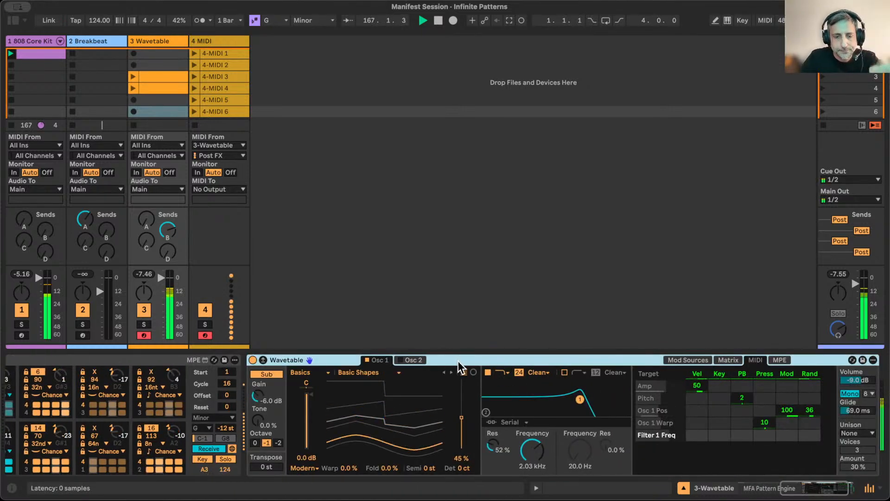
{"action": "key", "text": "super+g"}
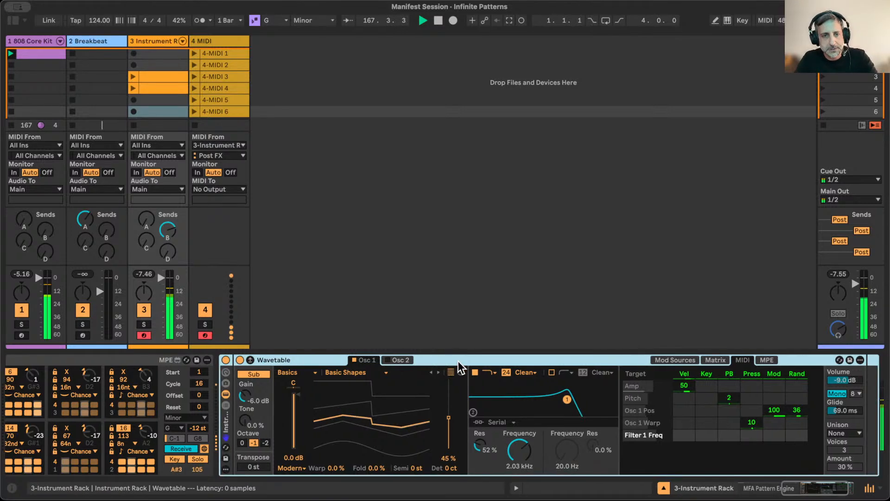
{"action": "left_click", "coordinate": [225, 405]}
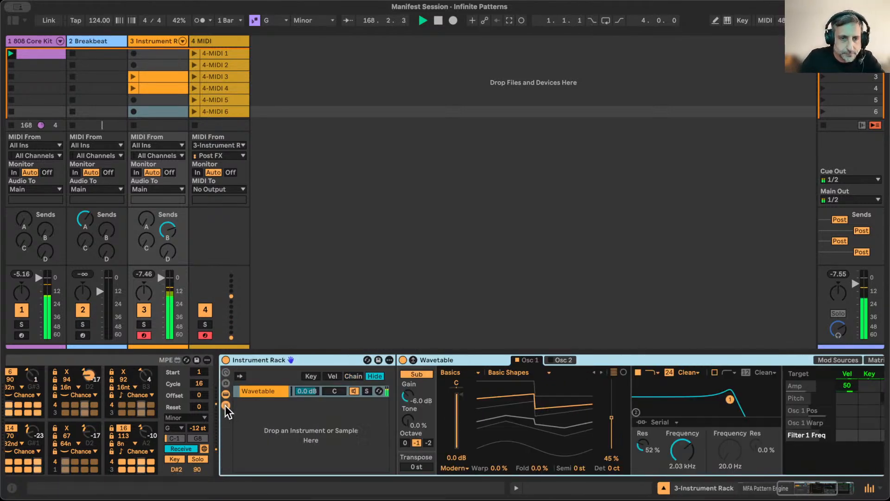
{"action": "left_click", "coordinate": [351, 375]}
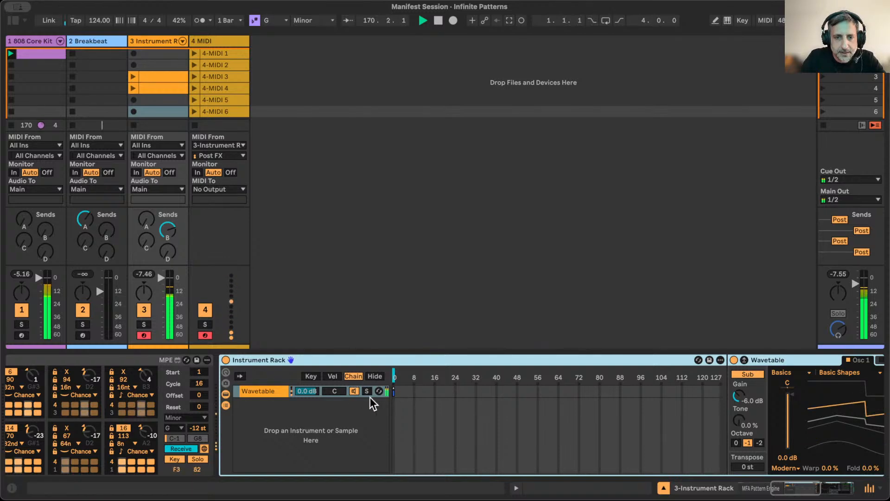
{"action": "left_click", "coordinate": [309, 375]}
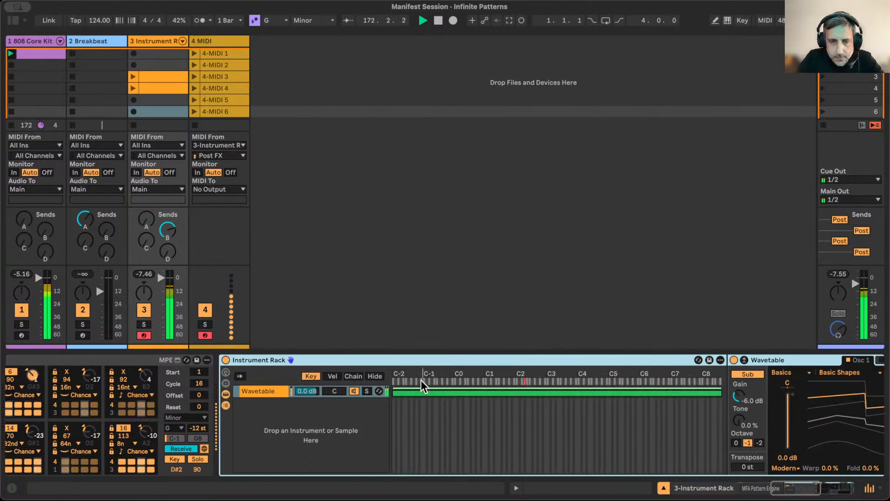
{"action": "mouse_move", "coordinate": [393, 389]}
{"action": "left_mouse_down"}
{"action": "mouse_move", "coordinate": [520, 392]}
{"action": "mouse_move", "coordinate": [396, 391]}
{"action": "mouse_move", "coordinate": [395, 384]}
{"action": "mouse_move", "coordinate": [483, 392]}
{"action": "mouse_move", "coordinate": [393, 392]}
{"action": "left_mouse_up"}
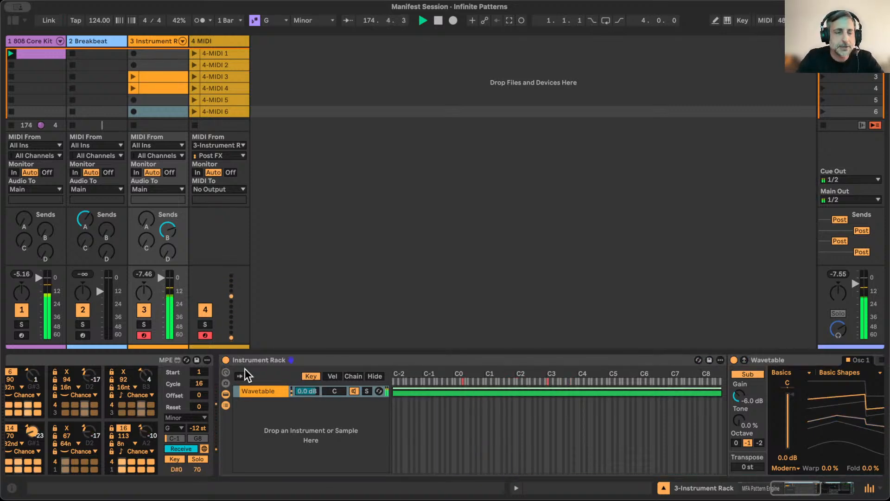
Find Operator among the library's instruments and add it to the Instrument Rack as a second chain
{"action": "left_click", "coordinate": [13, 19]}
{"action": "left_click", "coordinate": [33, 214]}
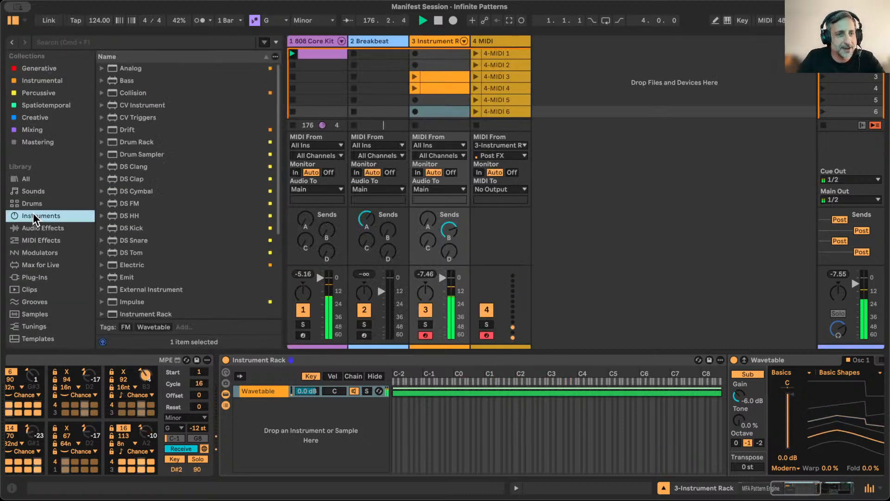
{"action": "scroll", "coordinate": [171, 176], "scroll_direction": "down", "scroll_amount": 3}
{"action": "scroll", "coordinate": [172, 176], "scroll_direction": "down", "scroll_amount": 3}
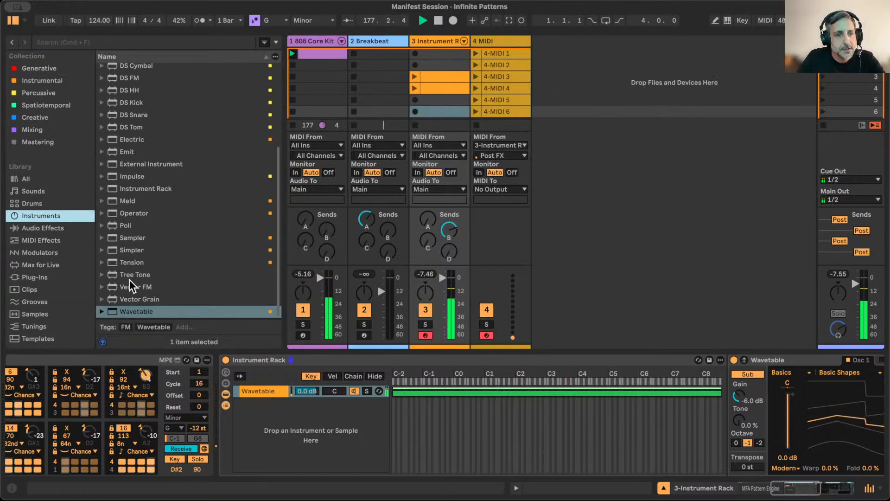
{"action": "left_click_drag", "start_coordinate": [129, 213], "coordinate": [261, 409]}
{"action": "scroll", "coordinate": [265, 407], "scroll_direction": "left", "scroll_amount": 5}
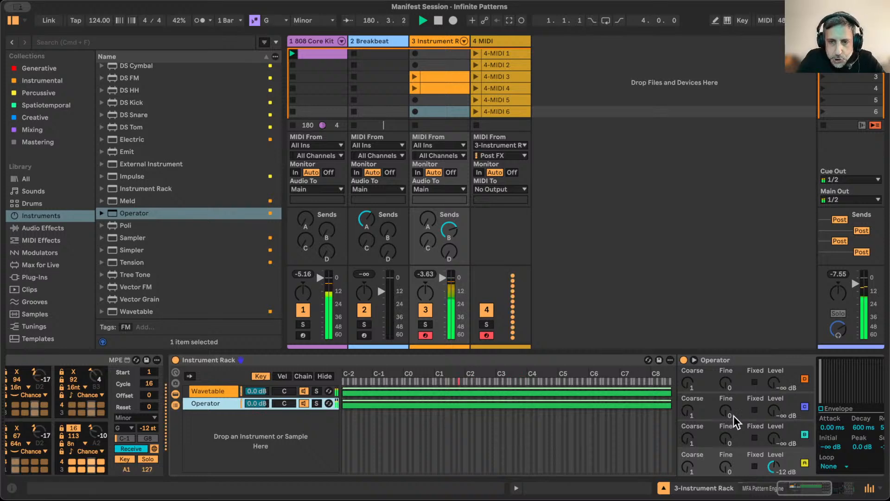
Split the rack's key zones at C2, with Operator covering the notes up to it and Wavetable the notes from C2 upward
{"action": "left_click_drag", "start_coordinate": [663, 403], "coordinate": [461, 409]}
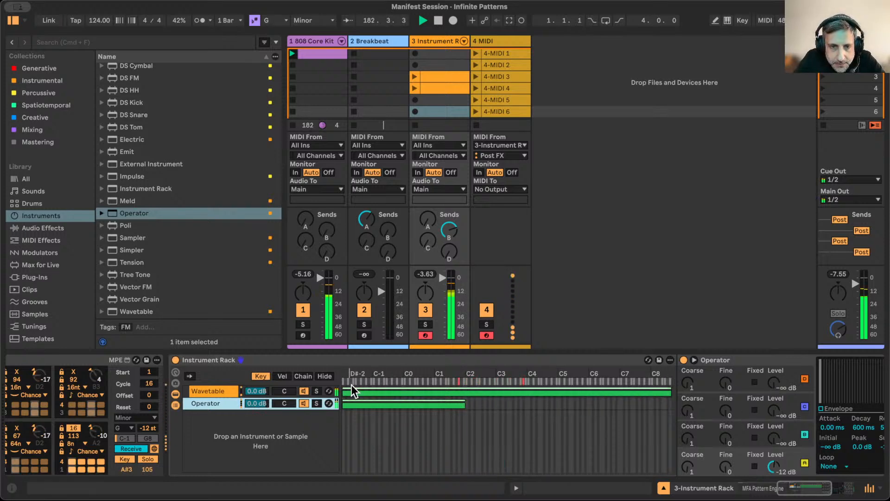
{"action": "left_click_drag", "start_coordinate": [343, 387], "coordinate": [466, 381]}
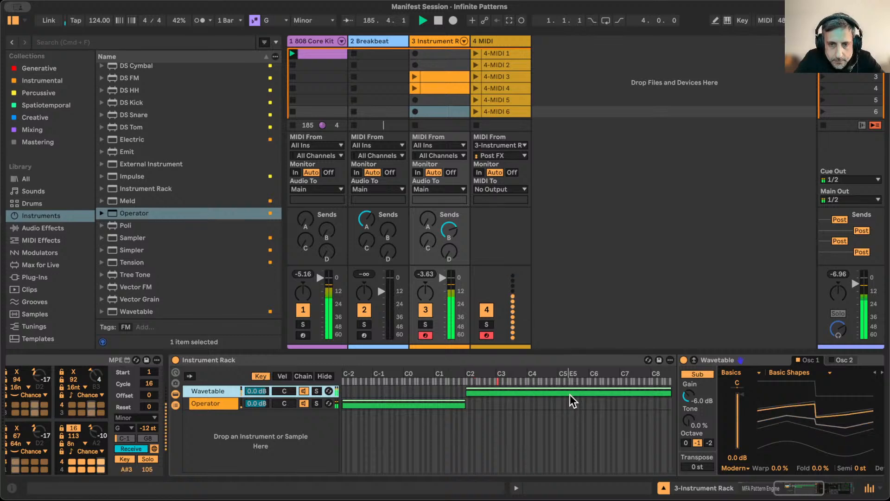
{"action": "left_click_drag", "start_coordinate": [461, 402], "coordinate": [467, 405]}
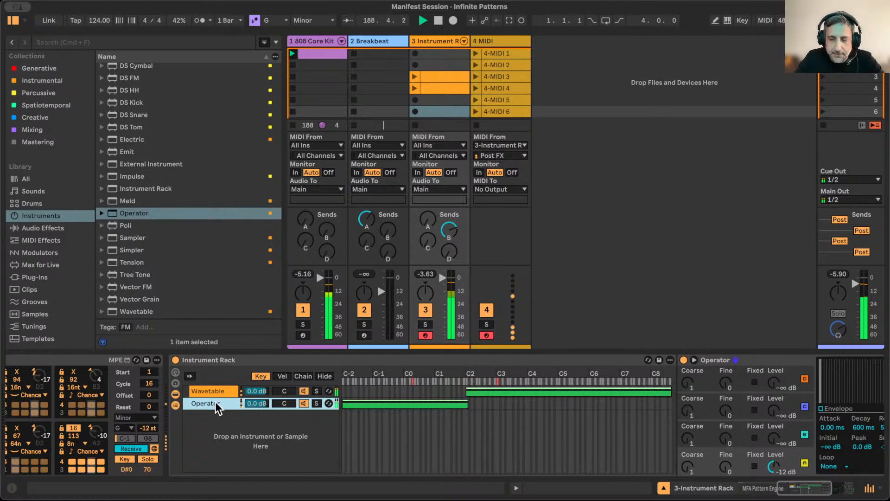
Enable Glide in Operator's pitch settings with a glide time of 64.0 ms
{"action": "left_click", "coordinate": [834, 377]}
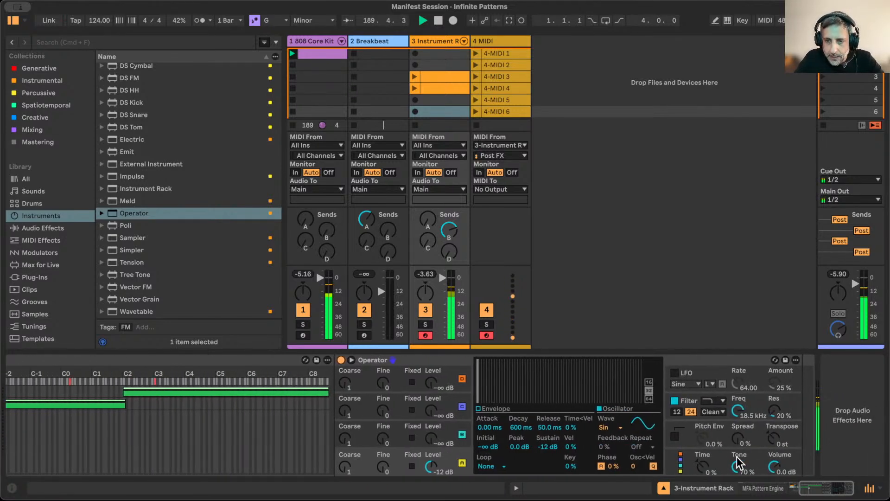
{"action": "left_click", "coordinate": [732, 463]}
{"action": "left_click", "coordinate": [485, 466]}
{"action": "left_click", "coordinate": [487, 323]}
{"action": "left_click", "coordinate": [721, 431]}
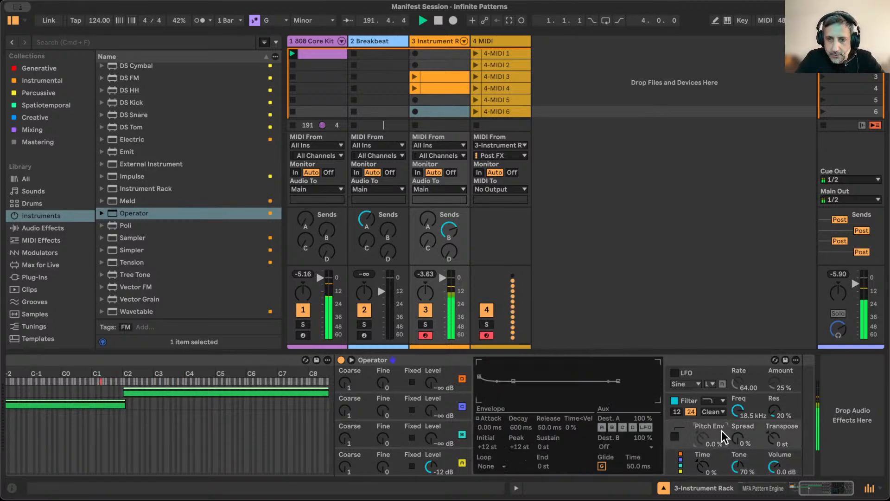
{"action": "left_click", "coordinate": [602, 465]}
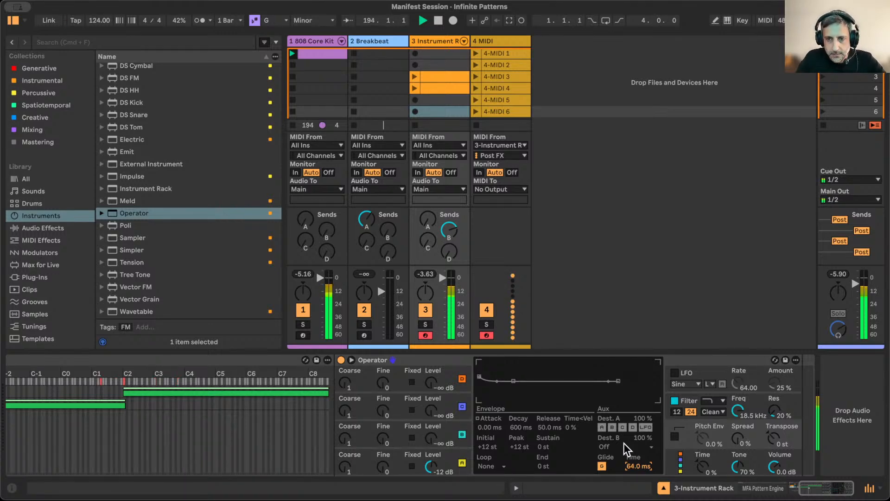
Set Operator's Spread to 55% and raise oscillator B's level to -15 dB
{"action": "left_click_drag", "start_coordinate": [738, 438], "coordinate": [738, 422]}
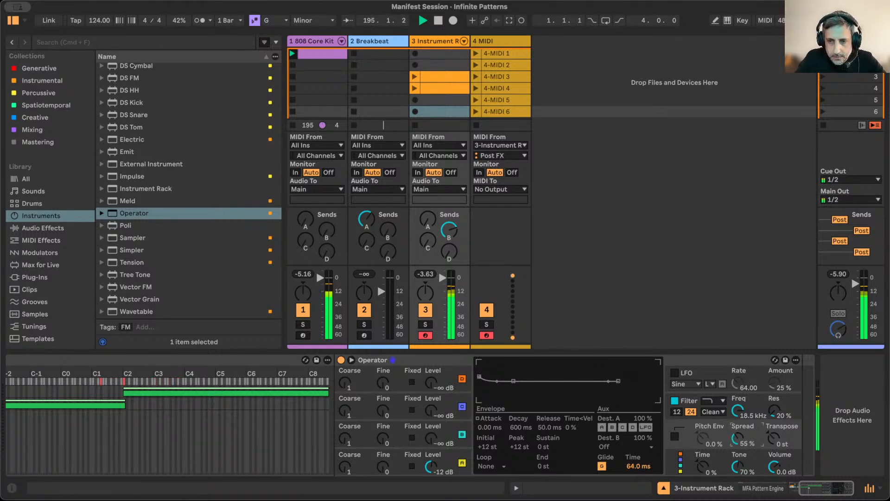
{"action": "scroll", "coordinate": [735, 438], "scroll_direction": "left", "scroll_amount": 5}
{"action": "left_click_drag", "start_coordinate": [597, 441], "coordinate": [597, 426]}
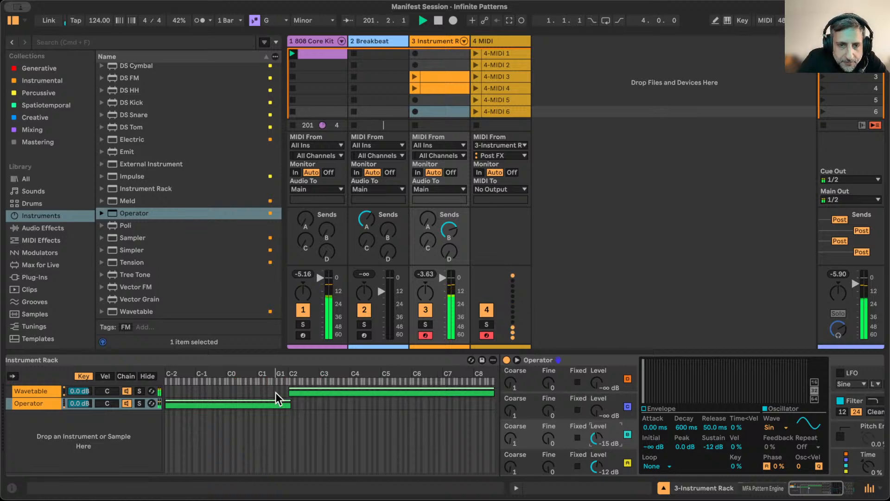
Raise the Wavetable chain's lower key limit to C3 and add Collision to the rack as a third chain
{"action": "left_click", "coordinate": [291, 392]}
{"action": "left_click_drag", "start_coordinate": [290, 392], "coordinate": [320, 392]}
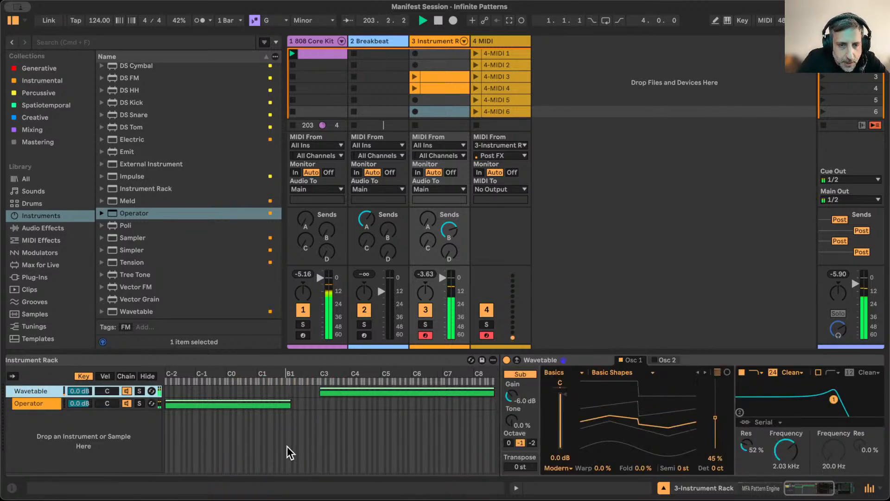
{"action": "scroll", "coordinate": [287, 446], "scroll_direction": "left", "scroll_amount": 10}
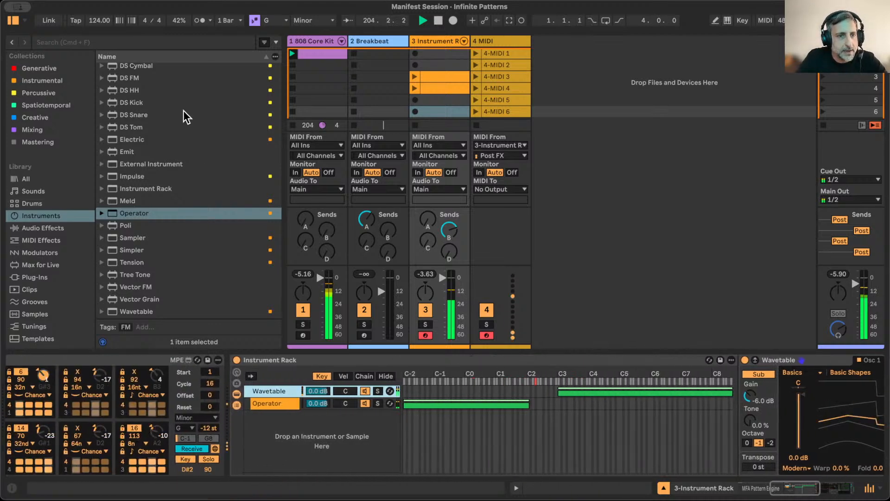
{"action": "scroll", "coordinate": [182, 110], "scroll_direction": "up", "scroll_amount": 2}
{"action": "scroll", "coordinate": [182, 110], "scroll_direction": "up", "scroll_amount": 5}
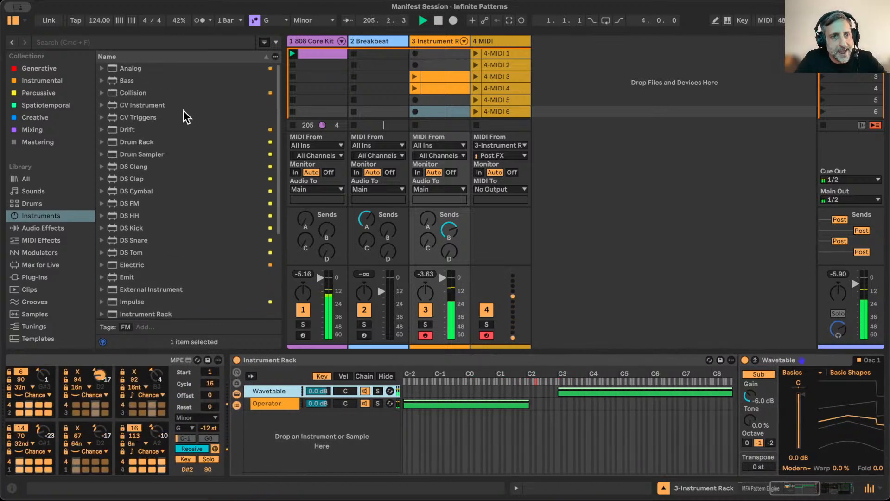
{"action": "left_click_drag", "start_coordinate": [112, 99], "coordinate": [303, 423]}
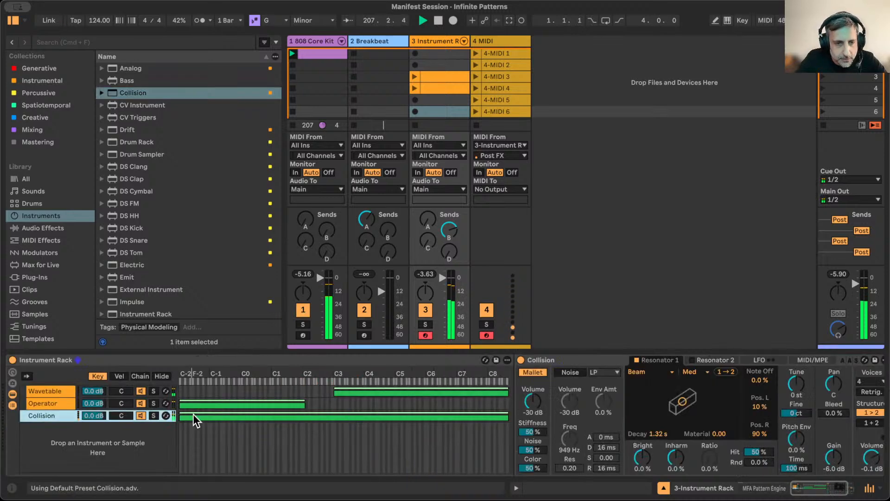
Limit the Collision chain's key zone to the octave gap between the Operator and Wavetable zones, and show Collision's controls
{"action": "left_click_drag", "start_coordinate": [180, 415], "coordinate": [306, 415]}
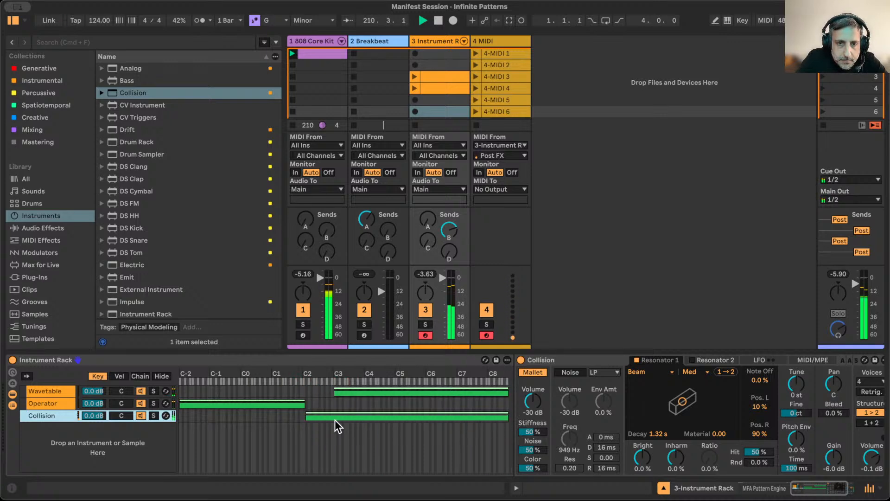
{"action": "left_click_drag", "start_coordinate": [508, 415], "coordinate": [332, 413]}
{"action": "scroll", "coordinate": [332, 415], "scroll_direction": "left", "scroll_amount": 5}
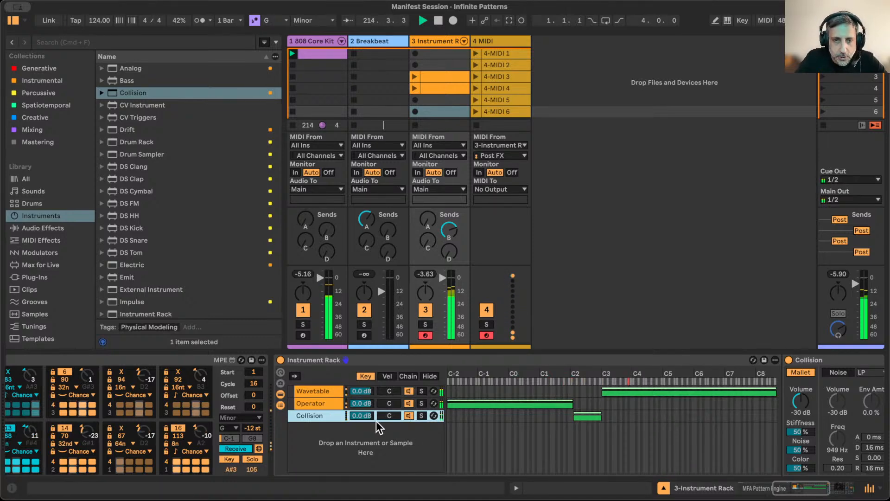
{"action": "scroll", "coordinate": [686, 402], "scroll_direction": "right", "scroll_amount": 5}
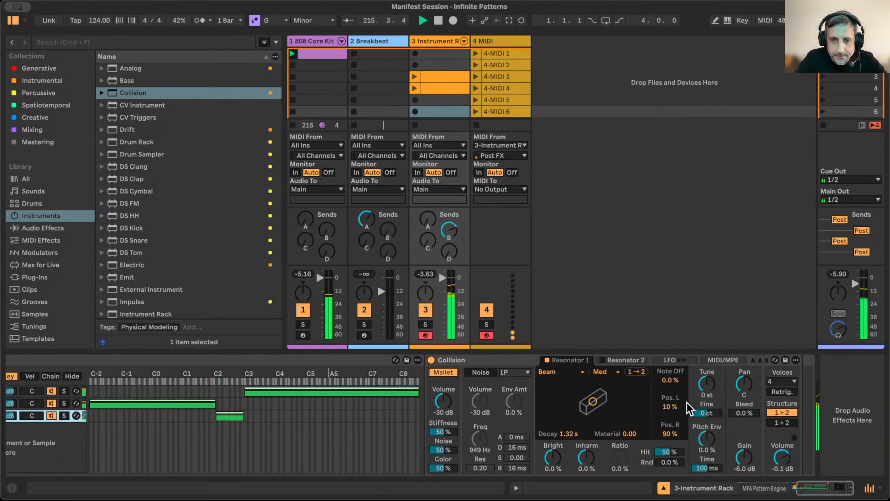
Set Collision's Resonator 1 to the Marimba type and its Bright amount to 16%
{"action": "left_click", "coordinate": [575, 369]}
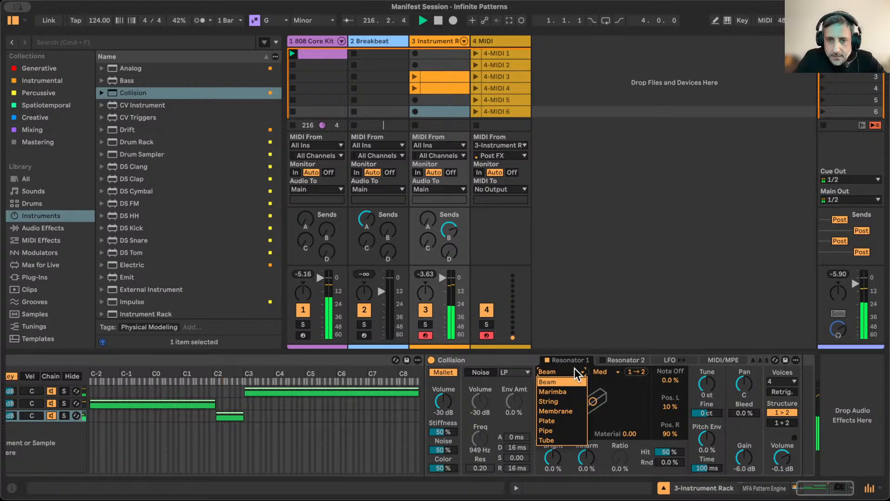
{"action": "left_click", "coordinate": [563, 391]}
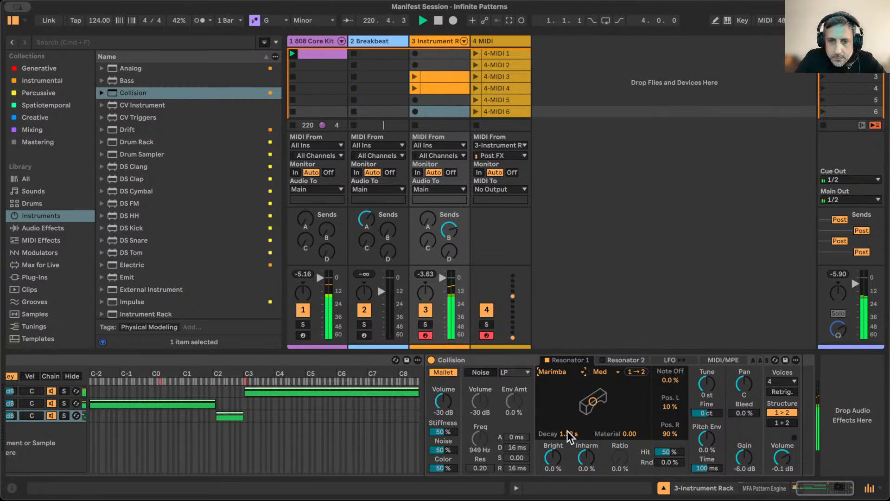
{"action": "left_click", "coordinate": [551, 459]}
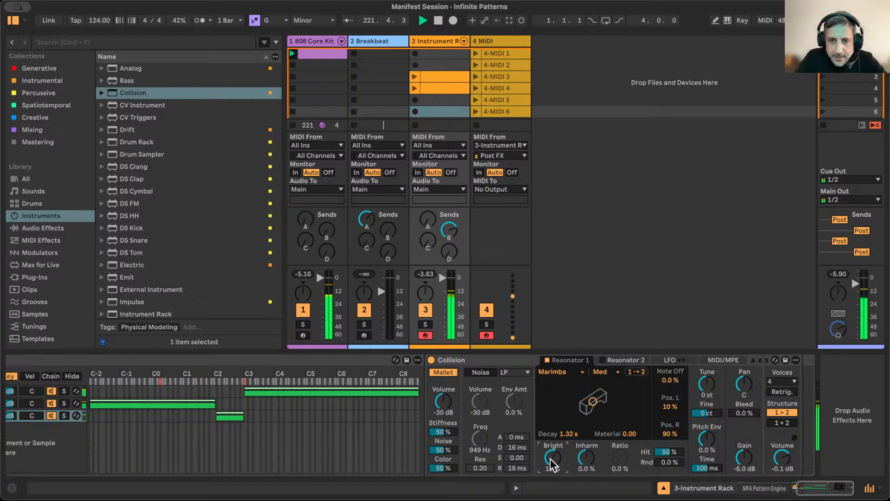
Try Collision's Noise exciter at -19 dB with the Mallet volume raised to -23 dB, and switch Noise back off
{"action": "left_click", "coordinate": [482, 372]}
{"action": "left_click_drag", "start_coordinate": [480, 401], "coordinate": [444, 395]}
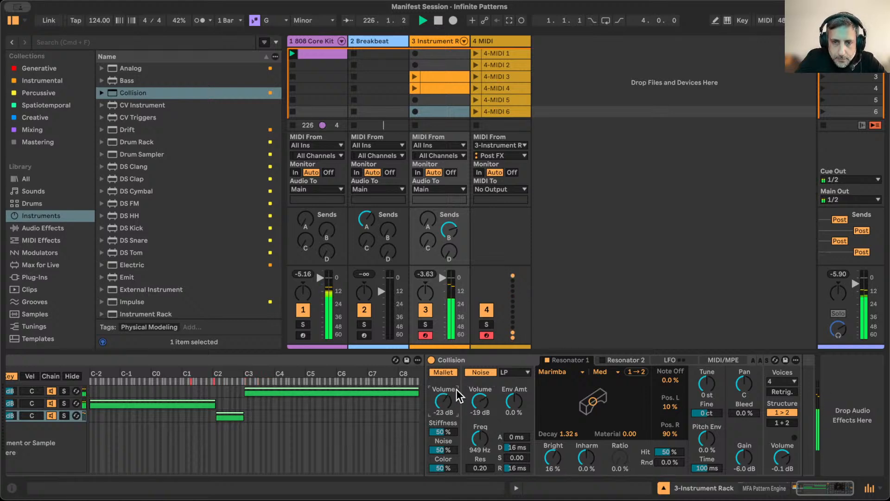
{"action": "left_click", "coordinate": [483, 372]}
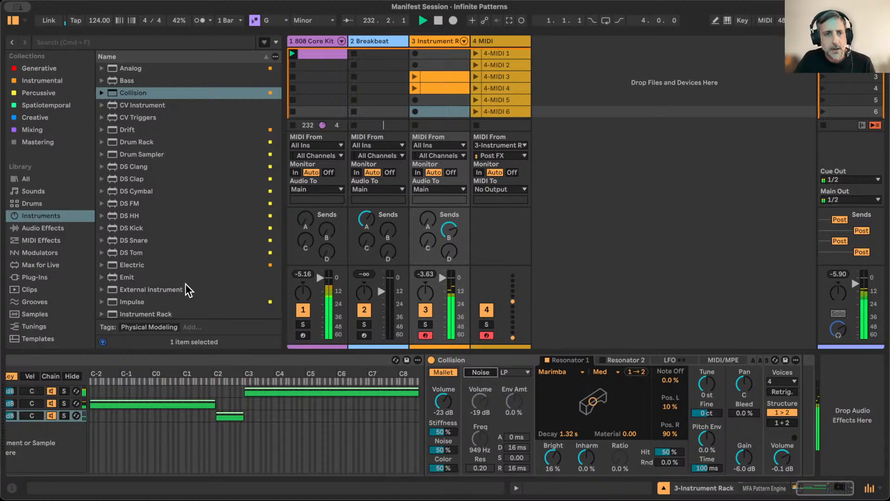
Add the Chord MIDI effect before Collision in its chain and set Shift 1 to +4 sd
{"action": "scroll", "coordinate": [243, 379], "scroll_direction": "left", "scroll_amount": 10}
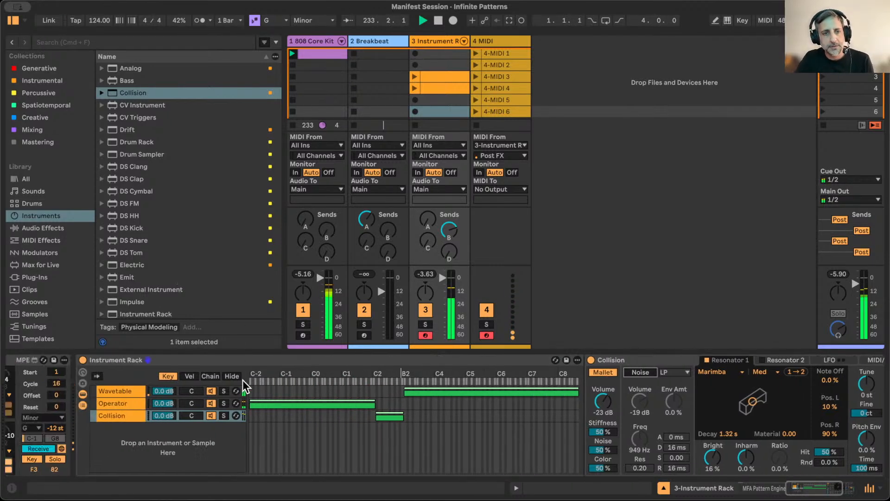
{"action": "scroll", "coordinate": [243, 380], "scroll_direction": "left", "scroll_amount": 5}
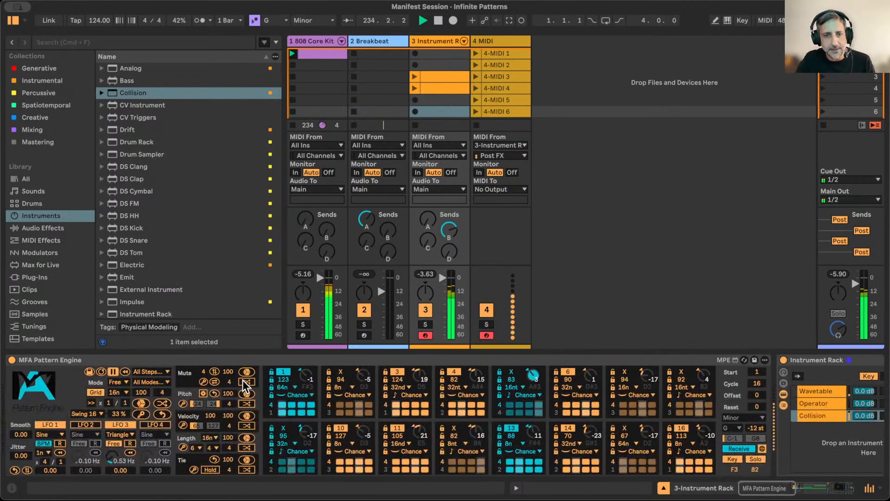
{"action": "scroll", "coordinate": [243, 379], "scroll_direction": "right", "scroll_amount": 10}
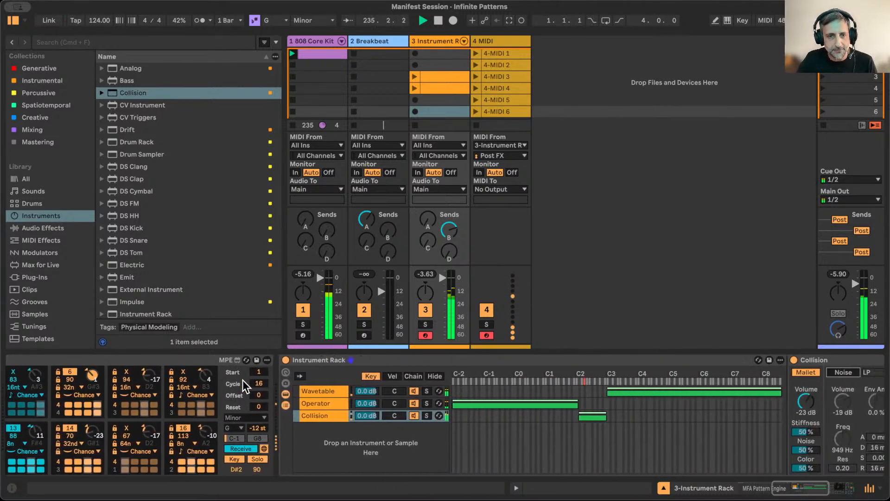
{"action": "scroll", "coordinate": [242, 380], "scroll_direction": "right", "scroll_amount": 5}
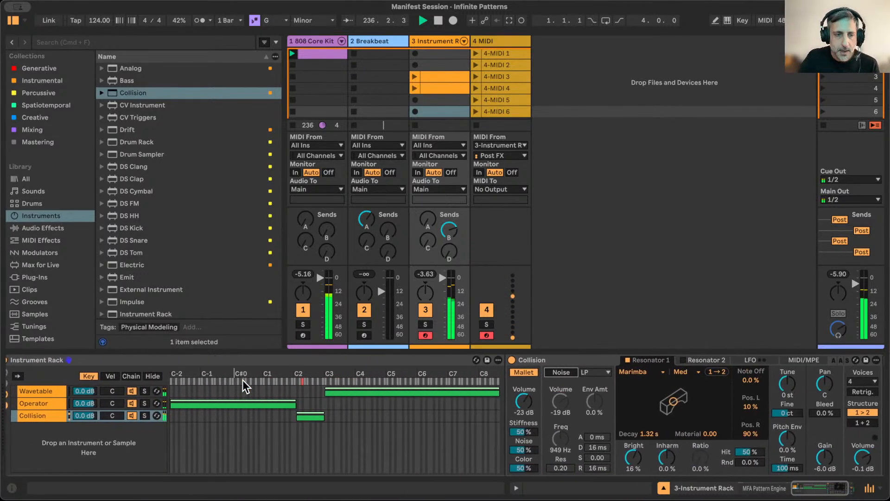
{"action": "left_click", "coordinate": [49, 241]}
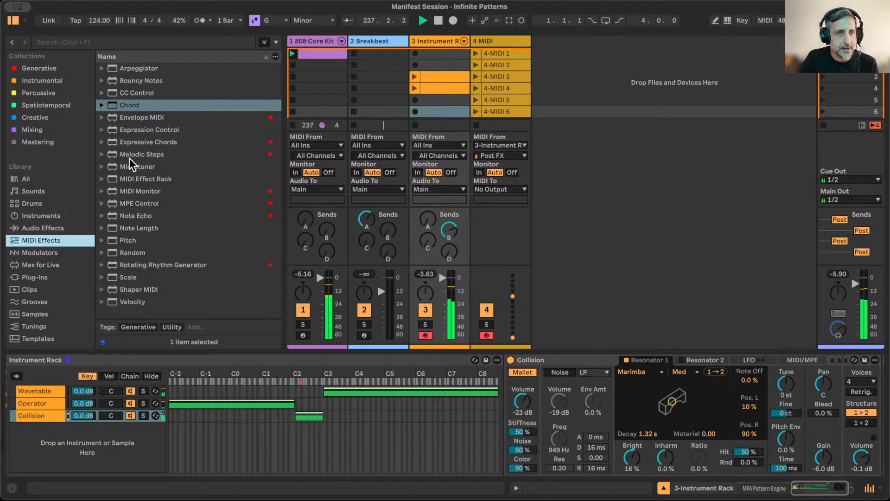
{"action": "left_click", "coordinate": [102, 105]}
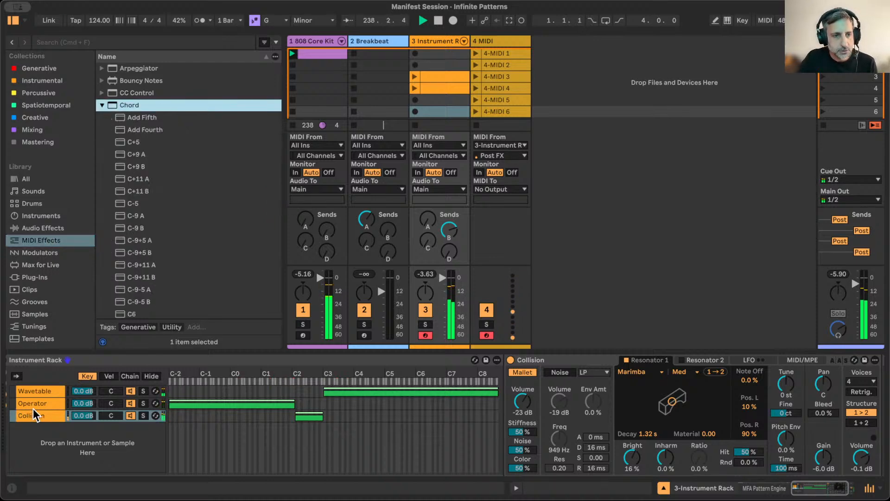
{"action": "left_click", "coordinate": [101, 105]}
{"action": "left_click_drag", "start_coordinate": [107, 103], "coordinate": [69, 414]}
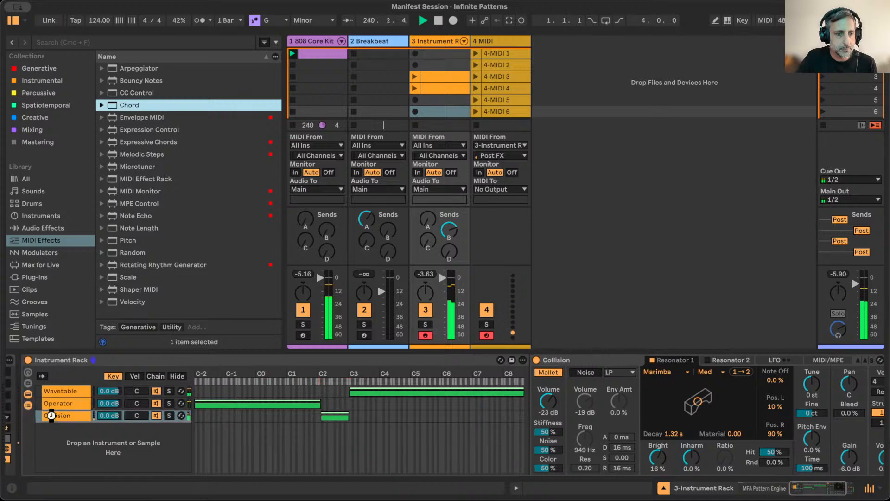
{"action": "left_click", "coordinate": [53, 417]}
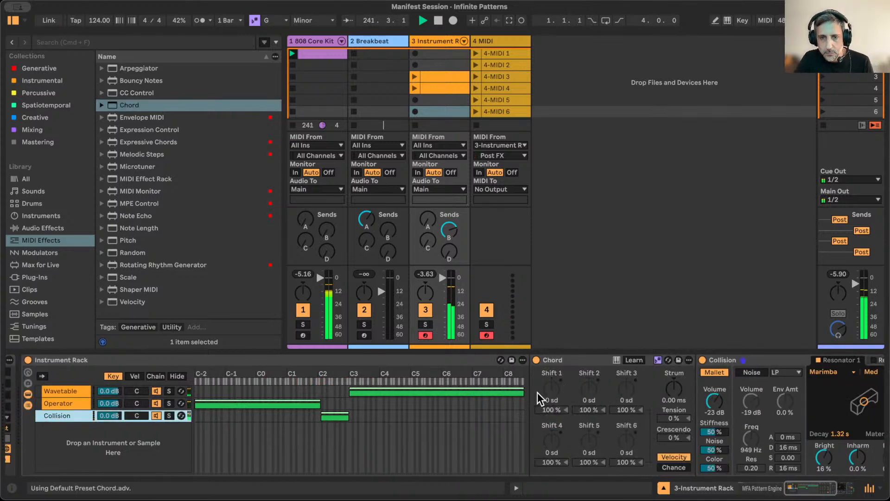
{"action": "left_click", "coordinate": [555, 392]}
{"action": "left_click_drag", "start_coordinate": [555, 392], "coordinate": [553, 394]}
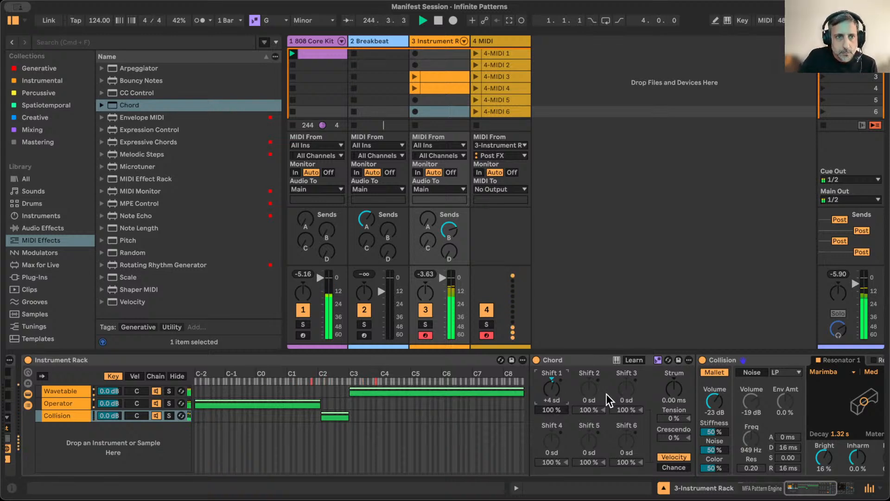
Insert MFA Chance Engine from the Generative collection before Chord, with Octave at 37% and Play at 57%
{"action": "scroll", "coordinate": [606, 394], "scroll_direction": "right", "scroll_amount": 5}
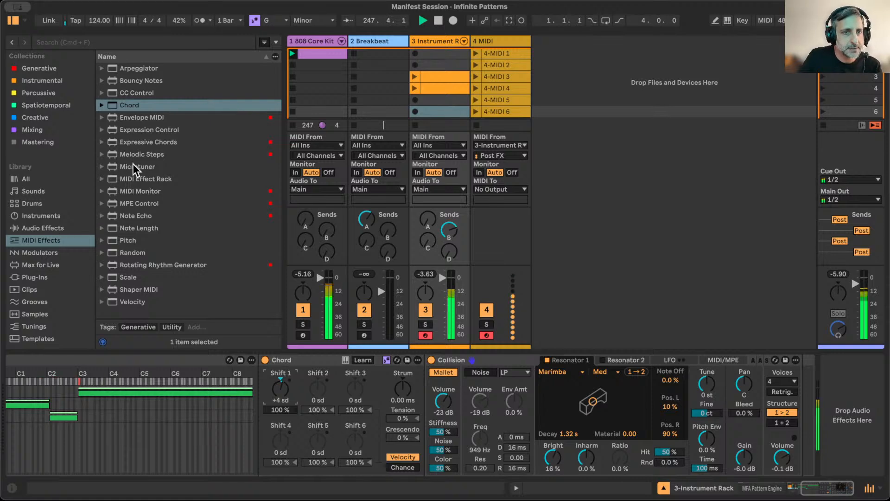
{"action": "left_click", "coordinate": [48, 69]}
{"action": "scroll", "coordinate": [157, 148], "scroll_direction": "down", "scroll_amount": 3}
{"action": "scroll", "coordinate": [157, 146], "scroll_direction": "up", "scroll_amount": 5}
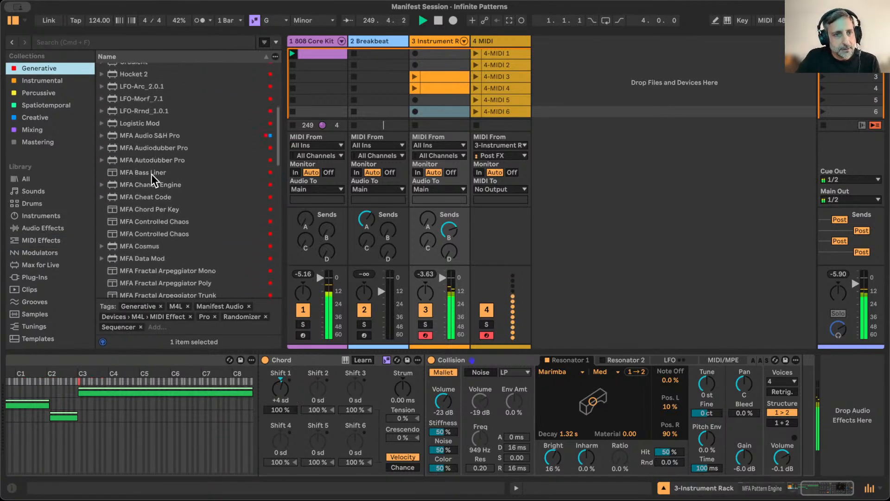
{"action": "left_click_drag", "start_coordinate": [149, 188], "coordinate": [268, 385]}
{"action": "left_click_drag", "start_coordinate": [405, 423], "coordinate": [405, 412]}
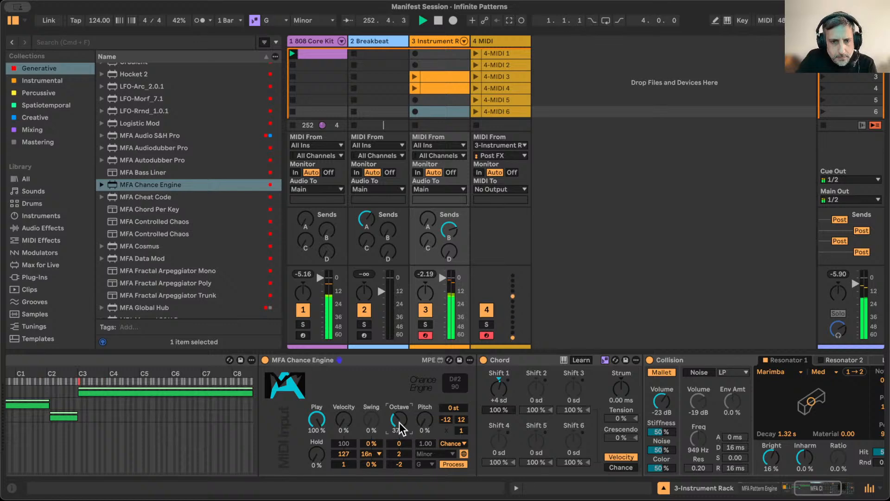
{"action": "mouse_move", "coordinate": [322, 422]}
{"action": "left_mouse_down"}
{"action": "mouse_move", "coordinate": [316, 429]}
{"action": "mouse_move", "coordinate": [330, 411]}
{"action": "left_mouse_up"}
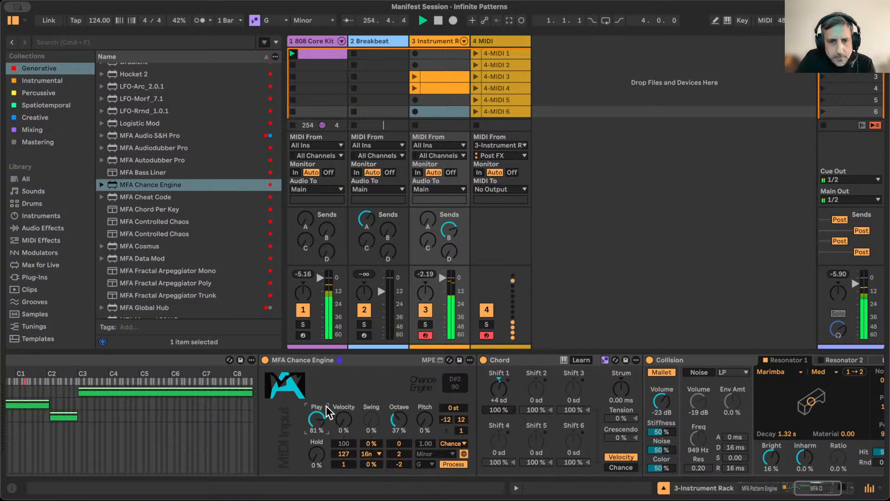
Compare the sound with Chord bypassed, and set Chance Engine's Octave to 29% and Play to 80%
{"action": "left_click", "coordinate": [483, 360]}
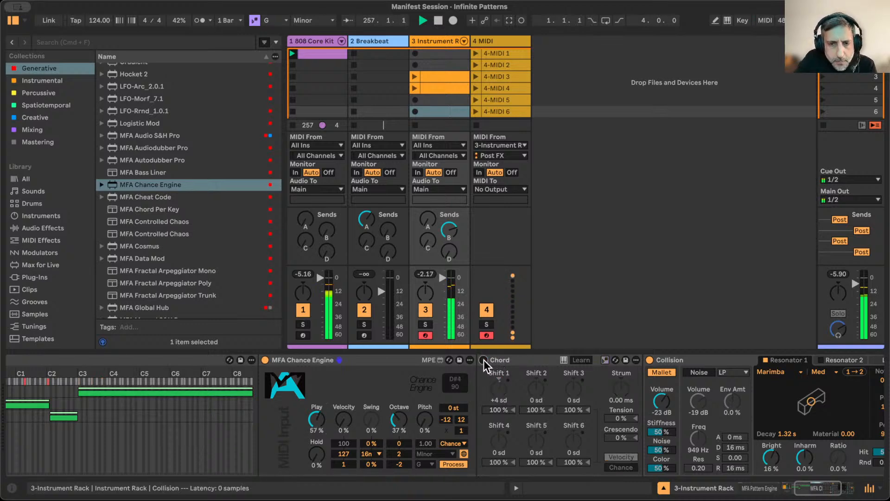
{"action": "left_click", "coordinate": [483, 359]}
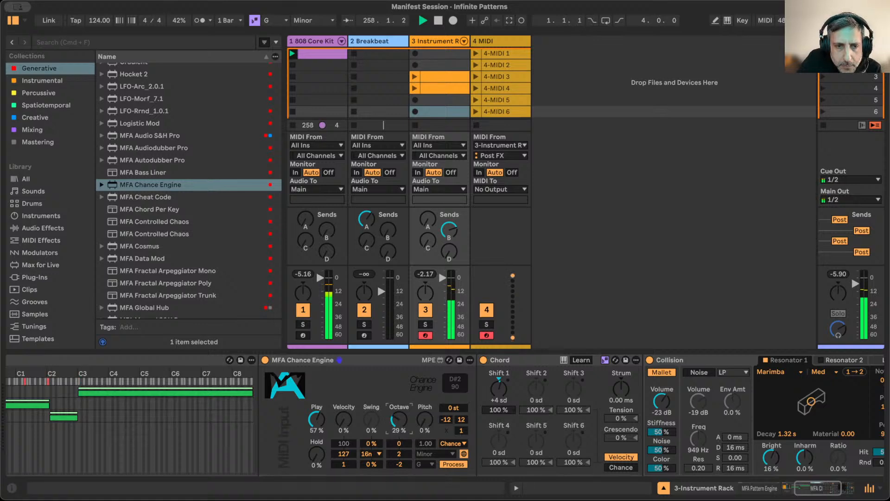
{"action": "left_click_drag", "start_coordinate": [398, 420], "coordinate": [399, 425]}
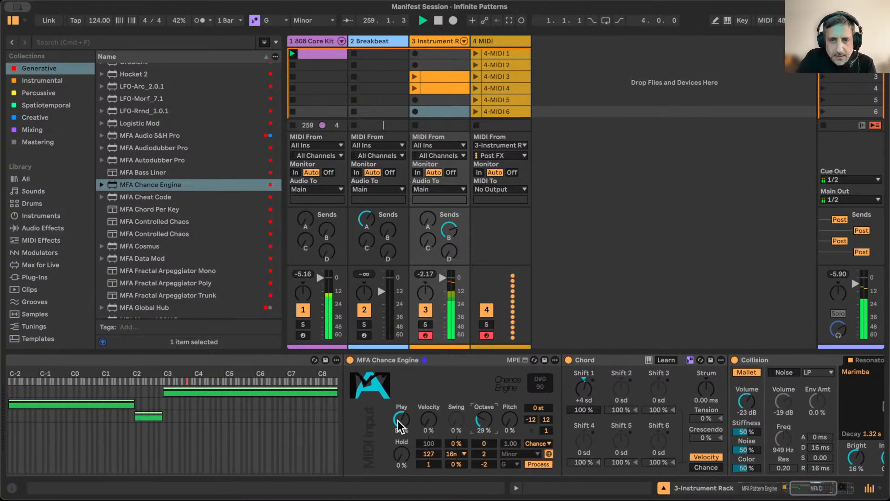
{"action": "double_click", "coordinate": [436, 360]}
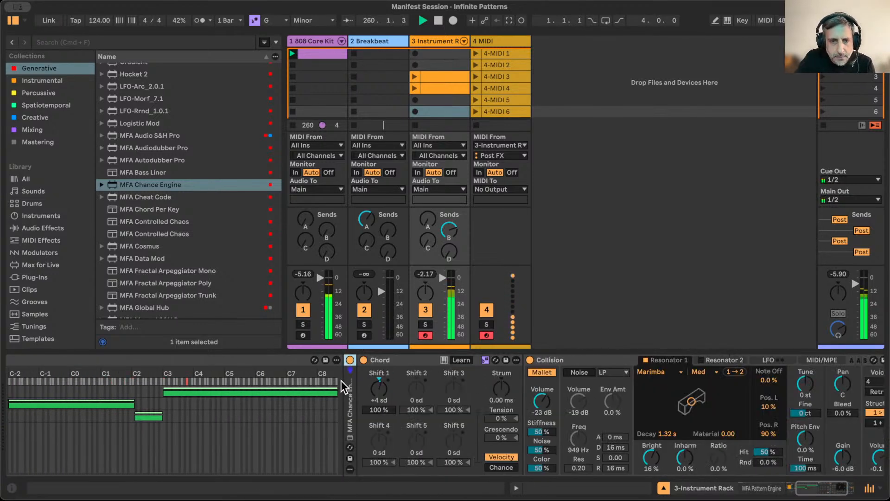
{"action": "double_click", "coordinate": [354, 387]}
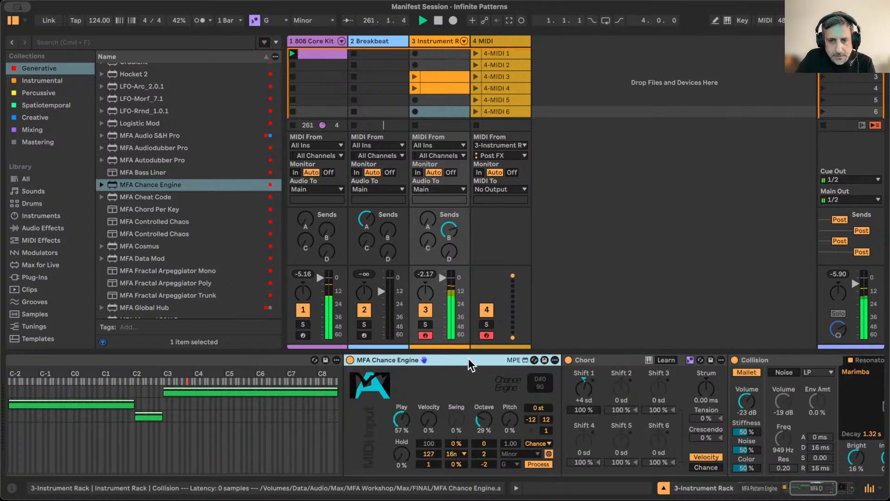
{"action": "left_click_drag", "start_coordinate": [401, 420], "coordinate": [401, 410]}
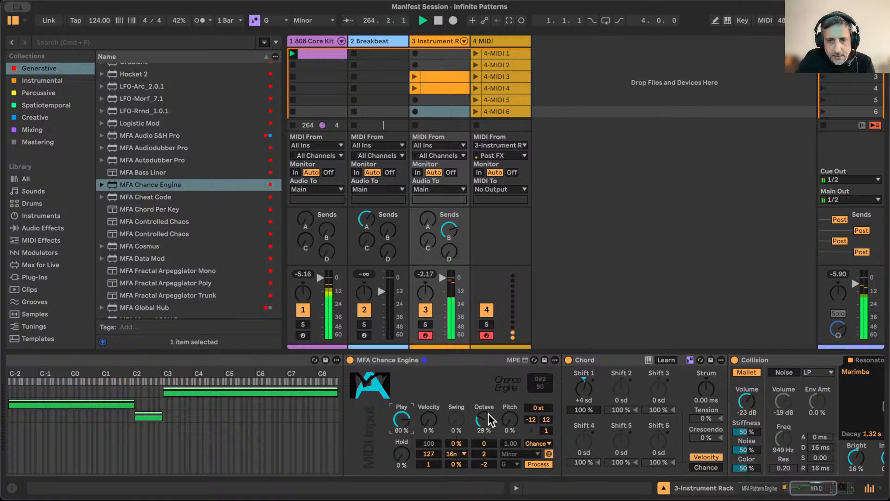
Raise Chance Engine's Octave chance to 69% and its Play chance to 100%
{"action": "left_click_drag", "start_coordinate": [484, 419], "coordinate": [440, 384]}
{"action": "left_click", "coordinate": [424, 362]}
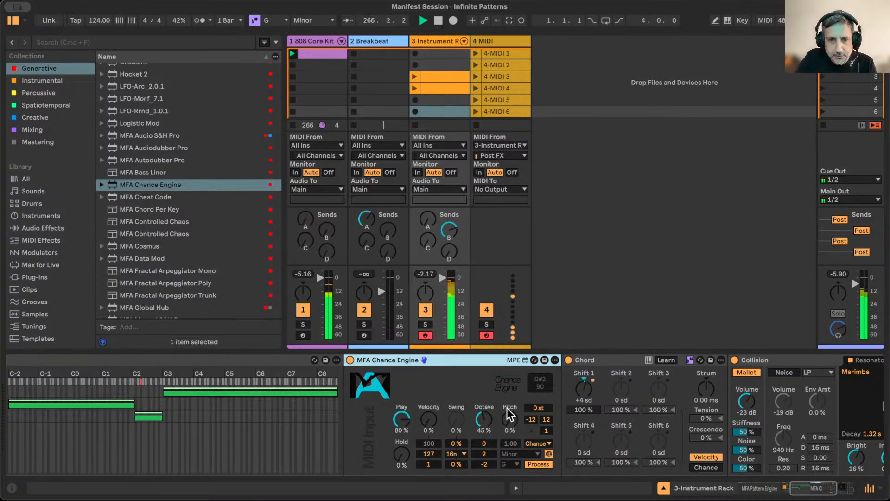
{"action": "left_click", "coordinate": [484, 419]}
{"action": "left_click_drag", "start_coordinate": [403, 427], "coordinate": [404, 422]}
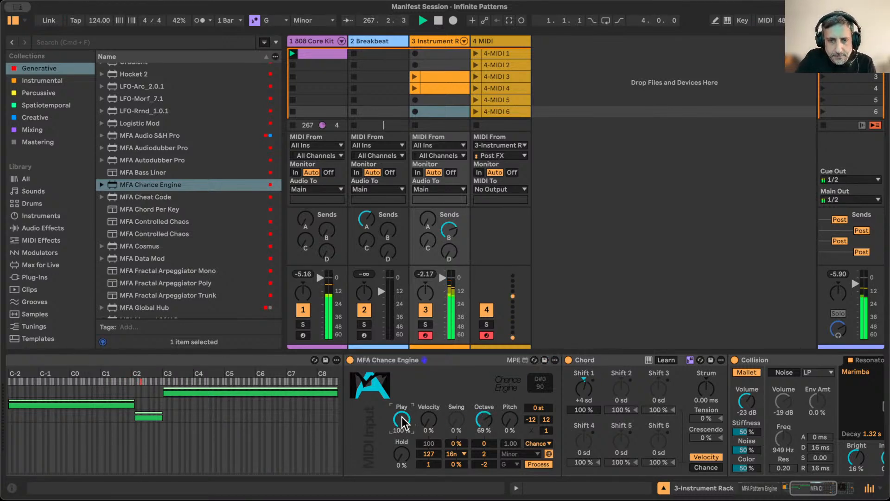
Try Chance Engine octave limits of 0 and 1, and remove the device from the Collision chain
{"action": "left_click", "coordinate": [484, 463]}
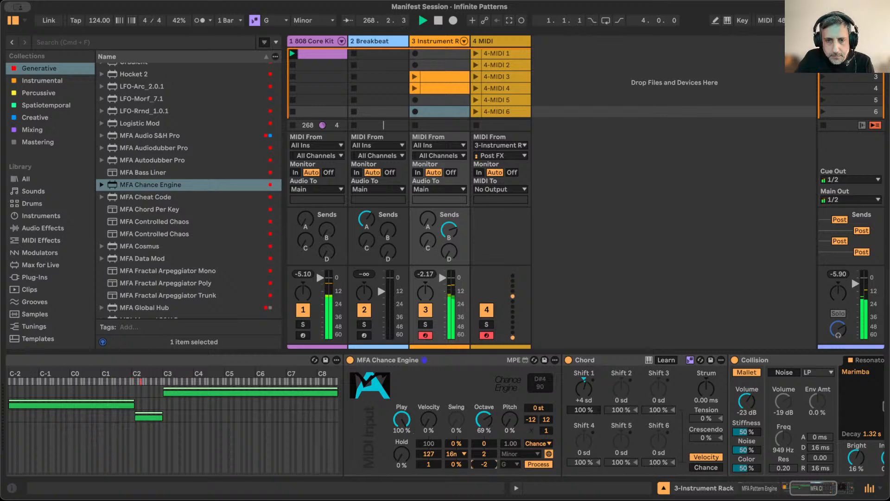
{"action": "left_click", "coordinate": [484, 453]}
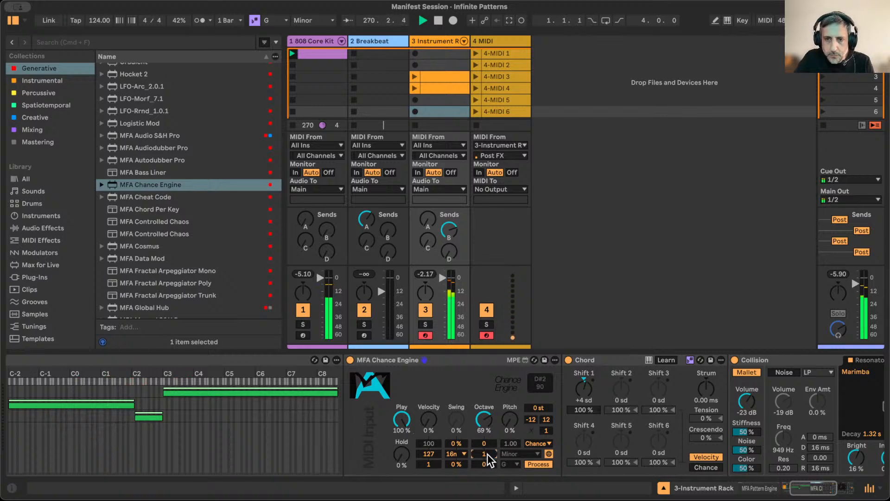
{"action": "left_click", "coordinate": [422, 358]}
{"action": "key", "text": "Delete"}
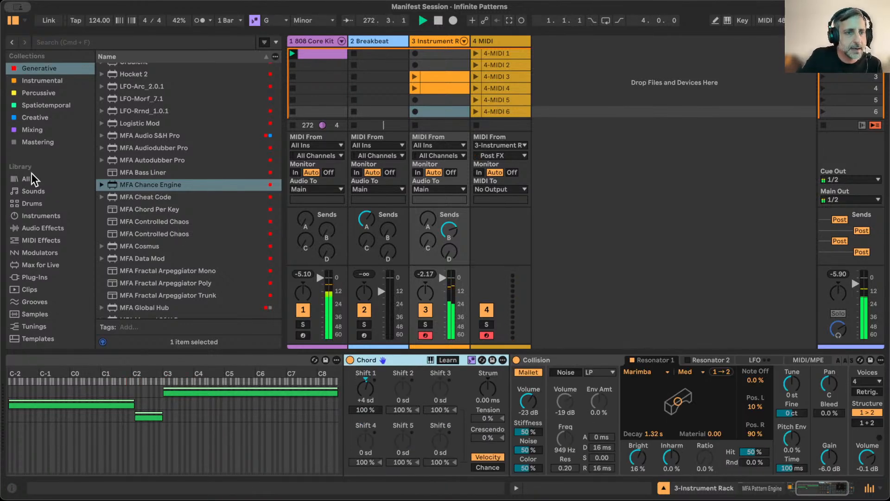
Insert the Pitch MIDI effect before Chord, try a +7 sd transposition, and return it to 0 sd
{"action": "scroll", "coordinate": [31, 174], "scroll_direction": "down", "scroll_amount": 3}
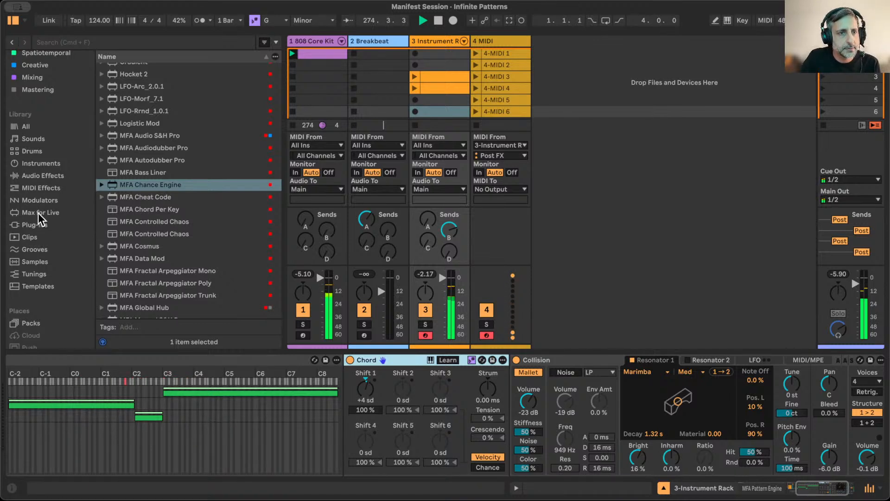
{"action": "scroll", "coordinate": [38, 212], "scroll_direction": "down", "scroll_amount": 6}
{"action": "scroll", "coordinate": [46, 252], "scroll_direction": "up", "scroll_amount": 9}
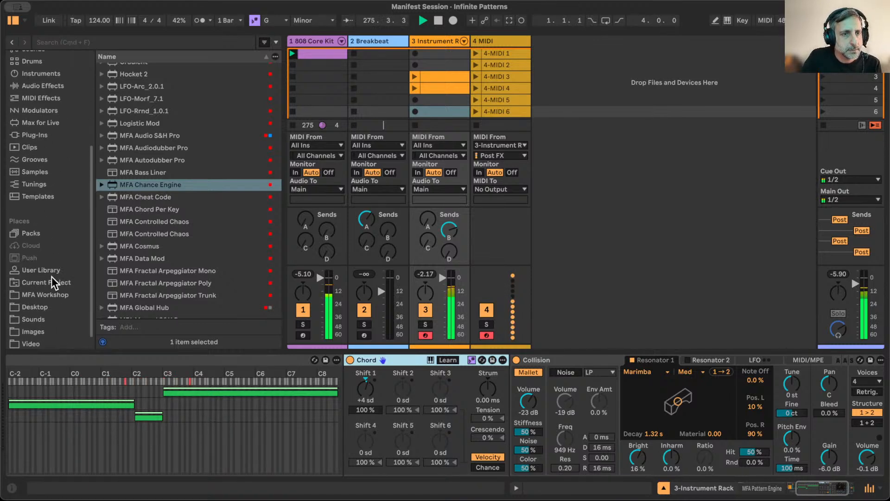
{"action": "left_click", "coordinate": [38, 238]}
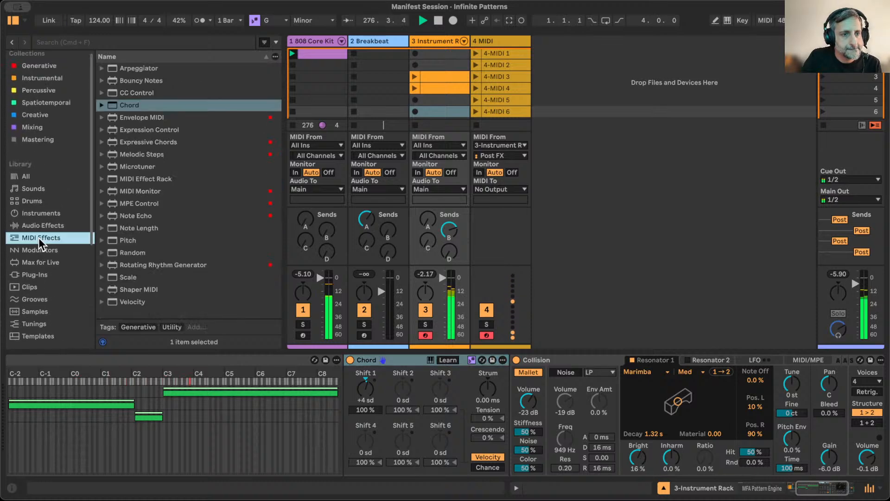
{"action": "left_click_drag", "start_coordinate": [113, 238], "coordinate": [338, 370]}
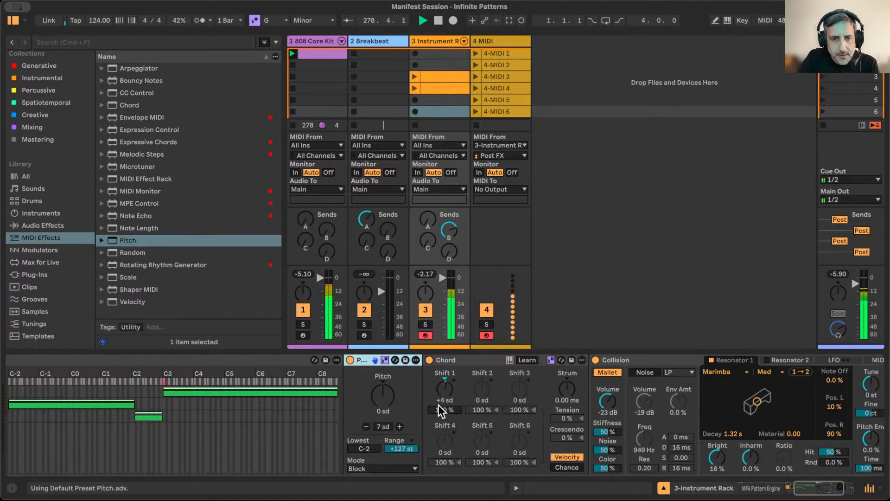
{"action": "left_click", "coordinate": [399, 426]}
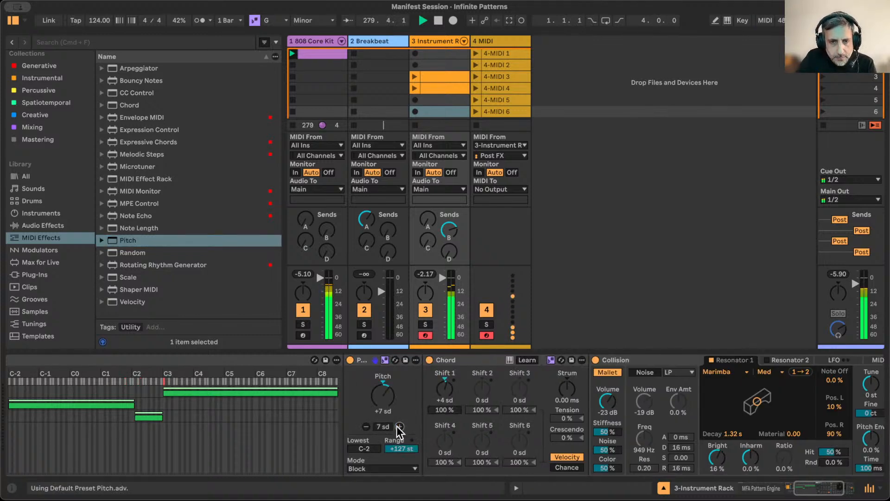
{"action": "left_click", "coordinate": [366, 426]}
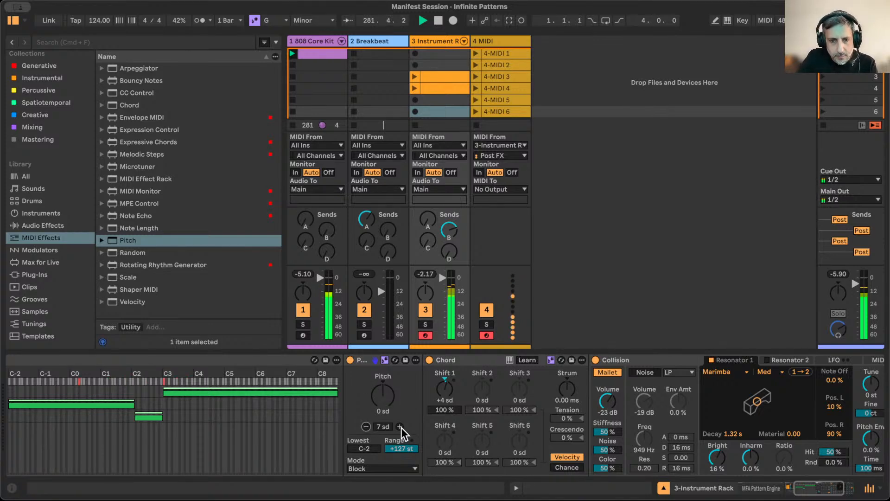
{"action": "left_click", "coordinate": [400, 427]}
{"action": "left_click", "coordinate": [365, 427]}
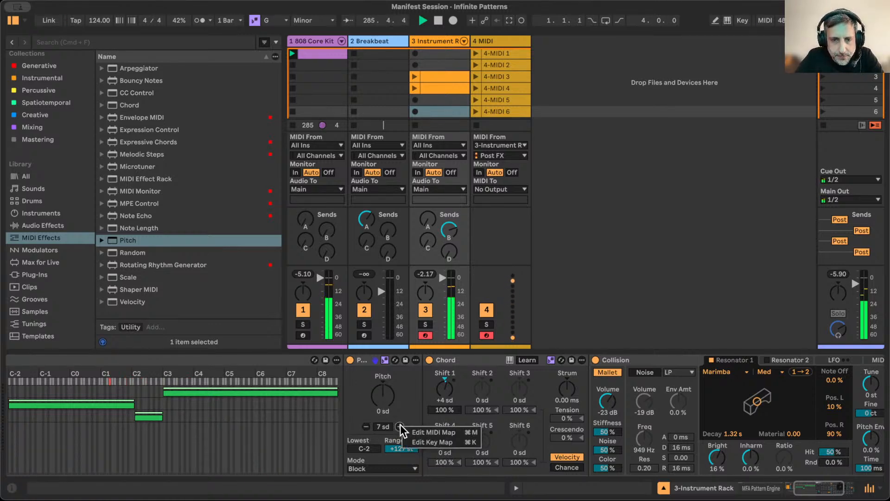
{"action": "left_click", "coordinate": [404, 410]}
{"action": "right_click", "coordinate": [385, 399]}
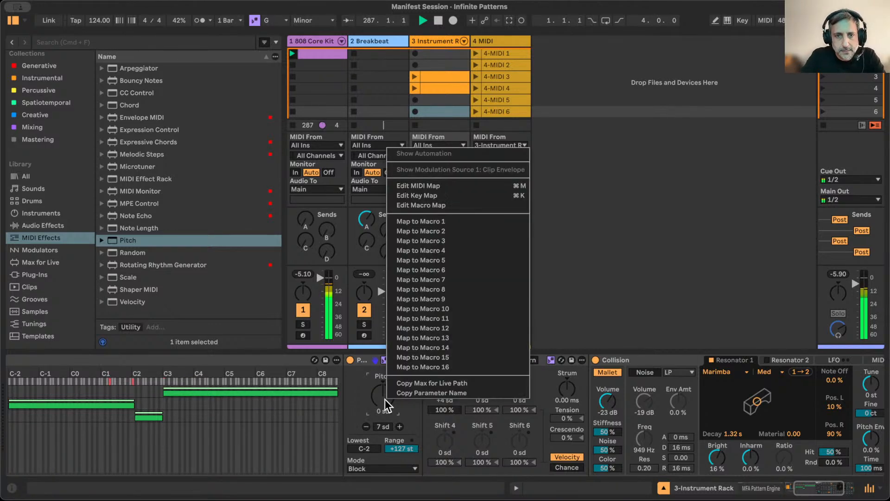
{"action": "left_click", "coordinate": [384, 400]}
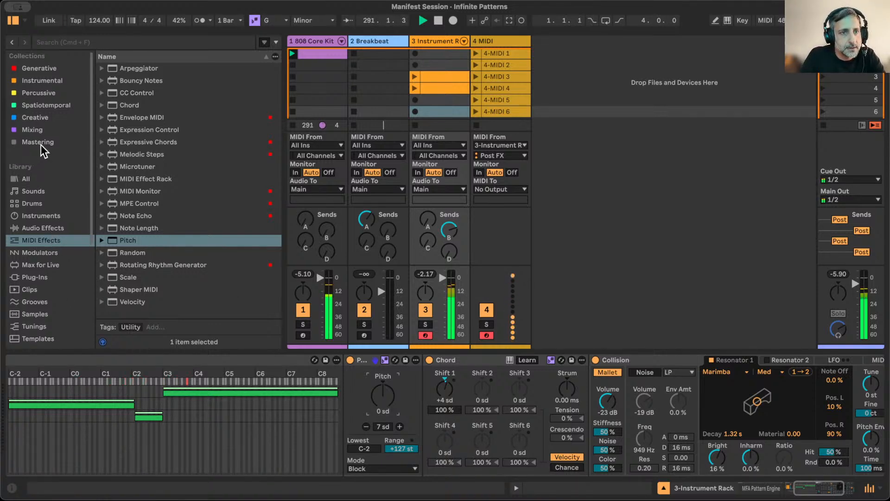
Look through the Generative collection for an MFA modulation device
{"action": "left_click", "coordinate": [40, 67]}
{"action": "scroll", "coordinate": [144, 205], "scroll_direction": "down", "scroll_amount": 10}
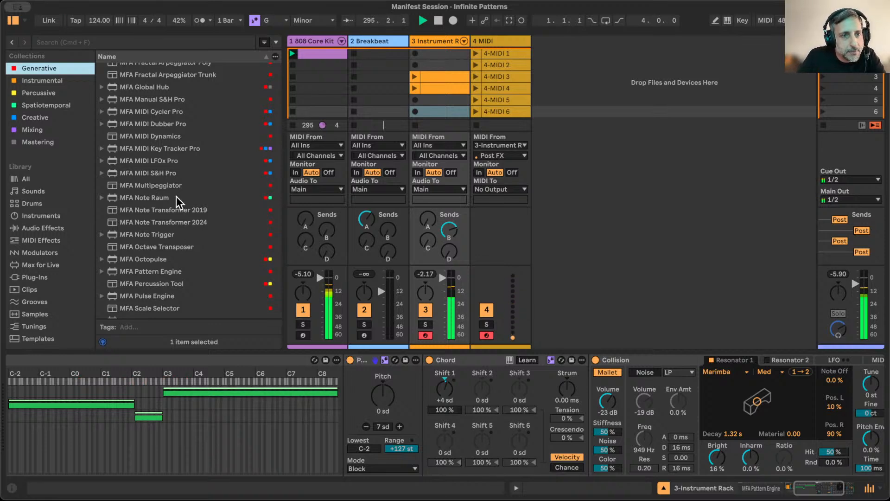
{"action": "scroll", "coordinate": [176, 195], "scroll_direction": "down", "scroll_amount": 1}
{"action": "scroll", "coordinate": [176, 194], "scroll_direction": "up", "scroll_amount": 2}
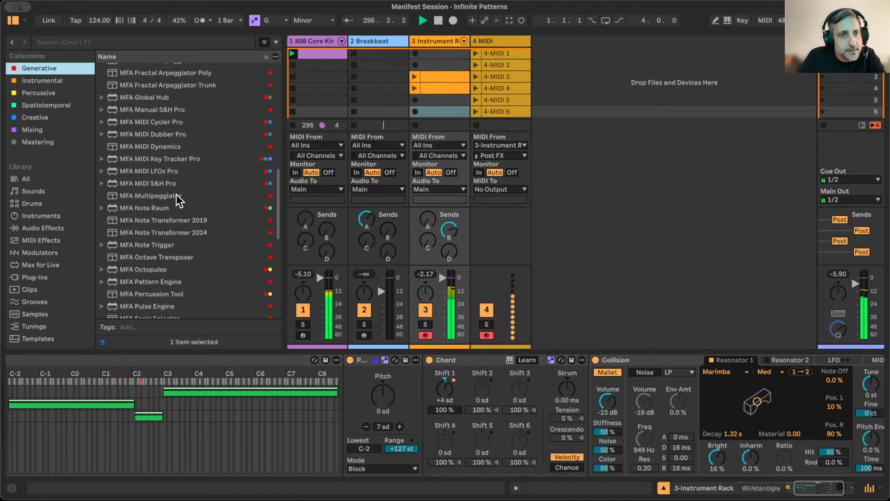
{"action": "scroll", "coordinate": [62, 227], "scroll_direction": "down", "scroll_amount": 6}
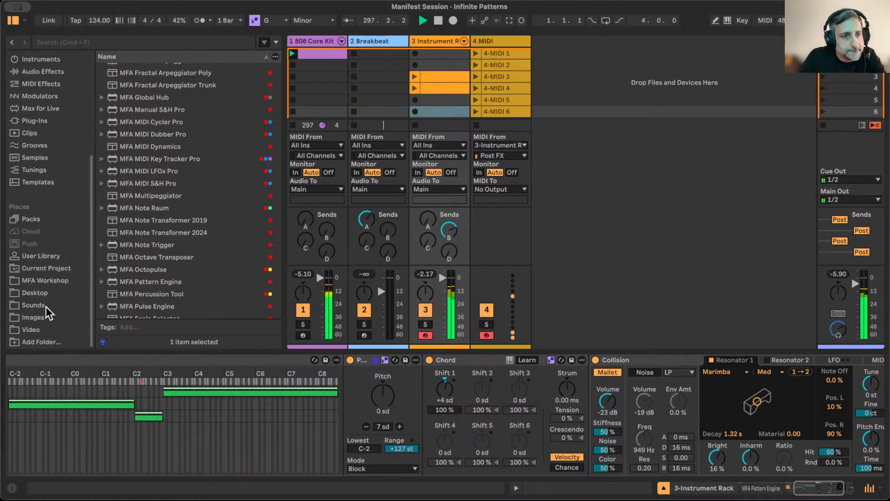
Open the MFA Mod Squad Pro folder within the FINAL folder of MFA Workshop's Max library
{"action": "left_click", "coordinate": [48, 279]}
{"action": "left_click", "coordinate": [103, 117]}
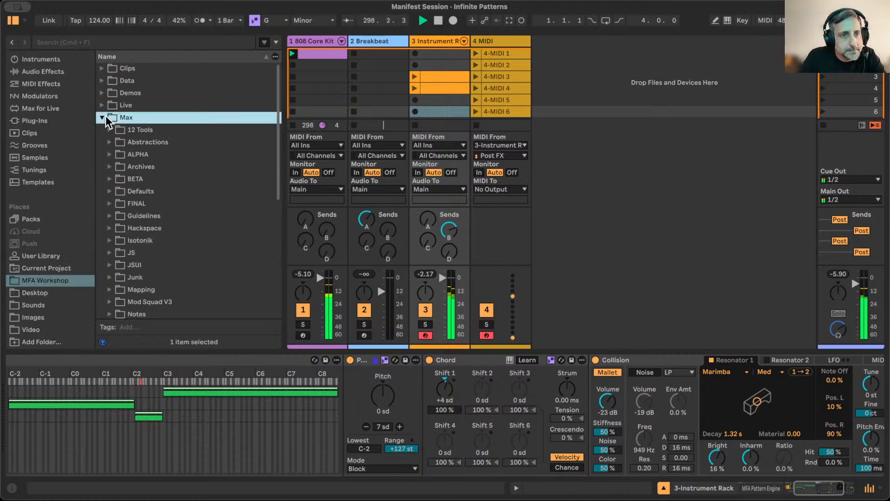
{"action": "left_click", "coordinate": [109, 204]}
{"action": "scroll", "coordinate": [140, 285], "scroll_direction": "down", "scroll_amount": 3}
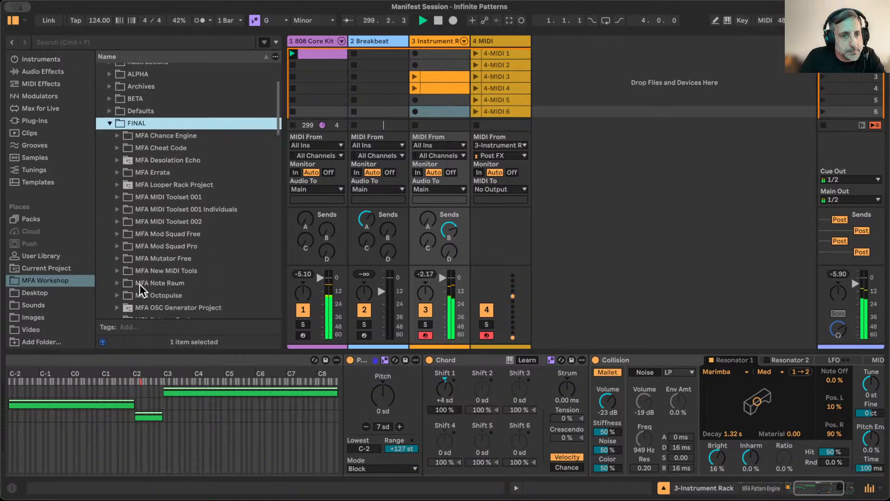
{"action": "left_click", "coordinate": [121, 228]}
{"action": "scroll", "coordinate": [121, 229], "scroll_direction": "down", "scroll_amount": 3}
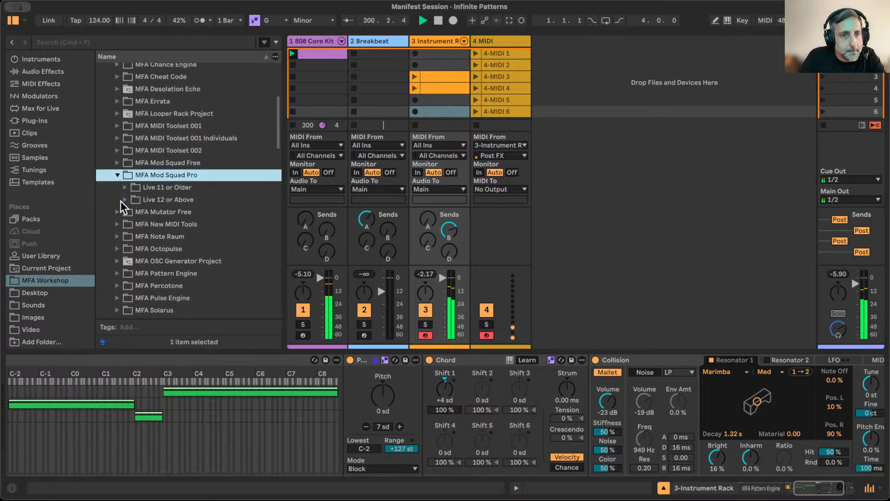
Insert the Live 12 version of MFA MIDI Dubber Pro before Pitch in the Collision chain
{"action": "left_click", "coordinate": [124, 200]}
{"action": "left_click", "coordinate": [136, 234]}
{"action": "scroll", "coordinate": [145, 235], "scroll_direction": "down", "scroll_amount": 5}
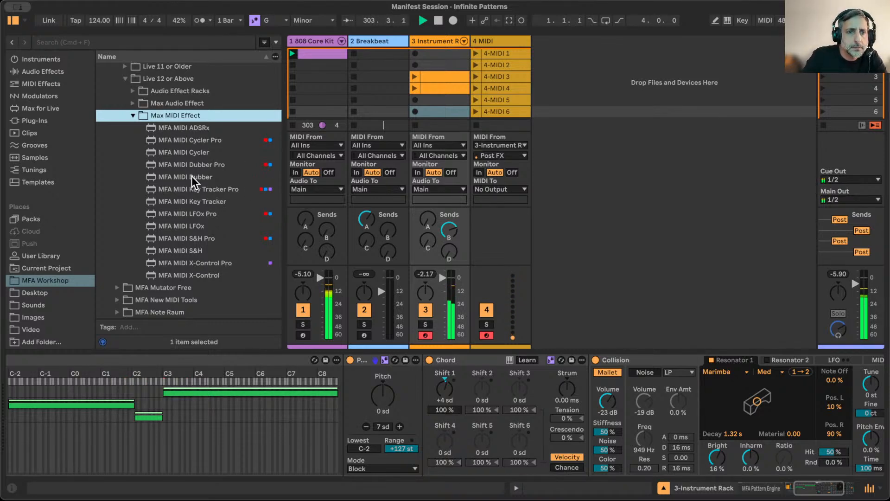
{"action": "left_click_drag", "start_coordinate": [188, 164], "coordinate": [350, 378]}
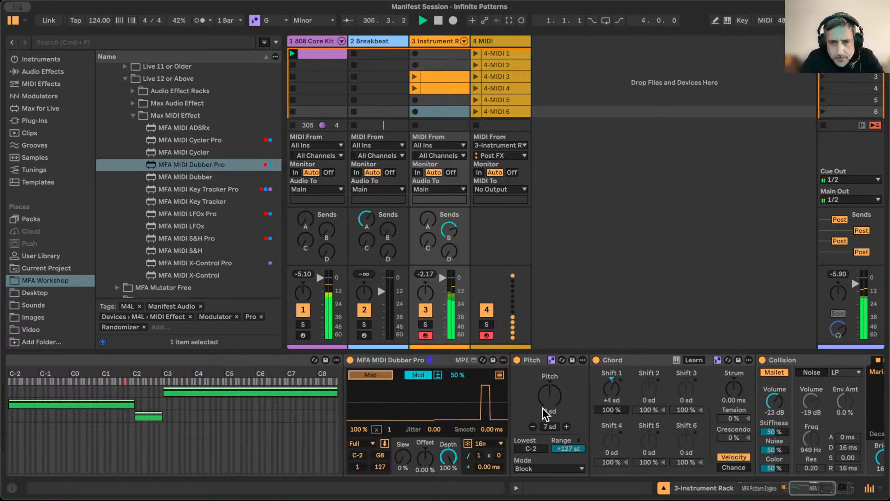
Map MFA MIDI Dubber Pro to Pitch's transposition, with a 21% modulation amount and a 37% chance
{"action": "left_click", "coordinate": [546, 395]}
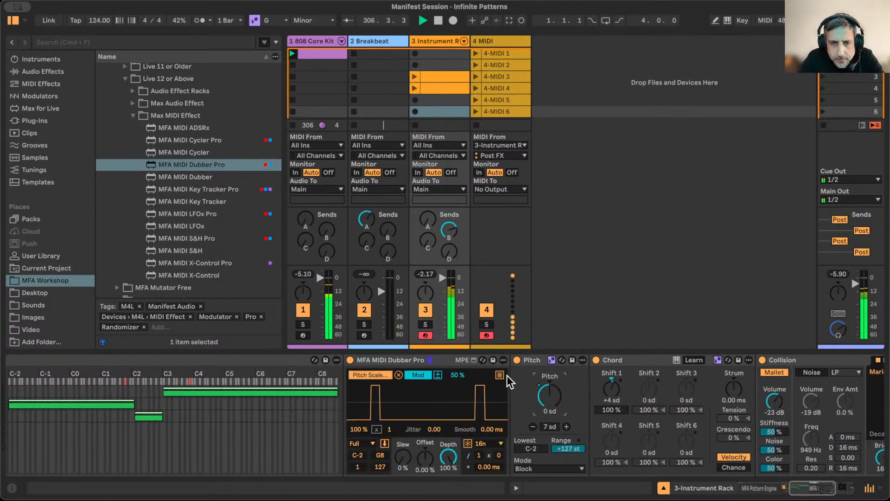
{"action": "left_click", "coordinate": [436, 374]}
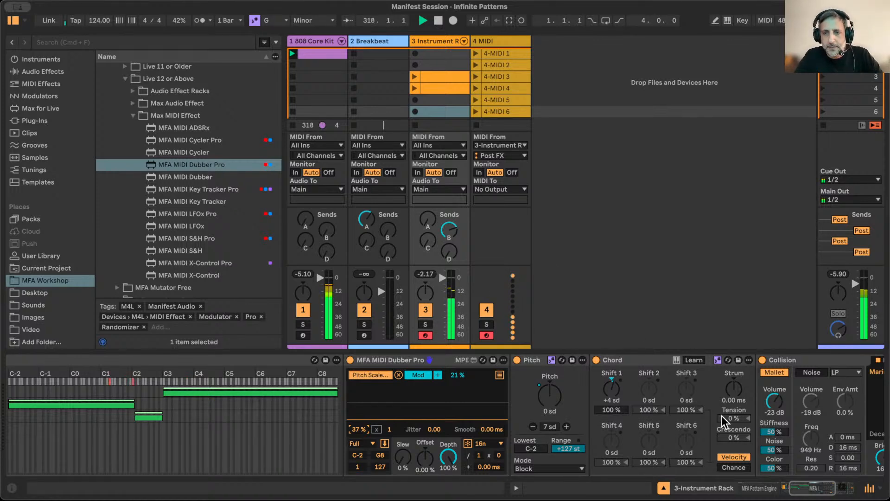
Set Collision's Resonator 1 to 30% Bright, 835 ms Decay and 7.81 Material
{"action": "scroll", "coordinate": [721, 415], "scroll_direction": "right", "scroll_amount": 10}
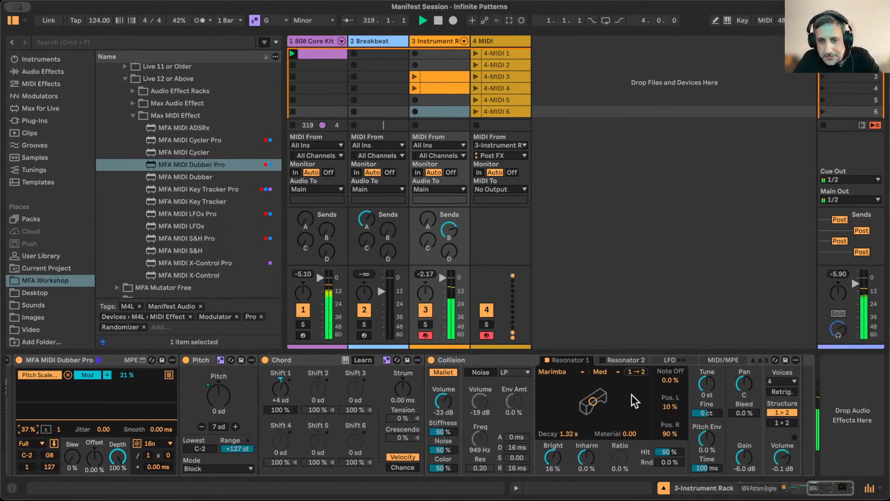
{"action": "mouse_move", "coordinate": [553, 455]}
{"action": "left_mouse_down"}
{"action": "mouse_move", "coordinate": [566, 438]}
{"action": "mouse_move", "coordinate": [565, 452]}
{"action": "left_mouse_up"}
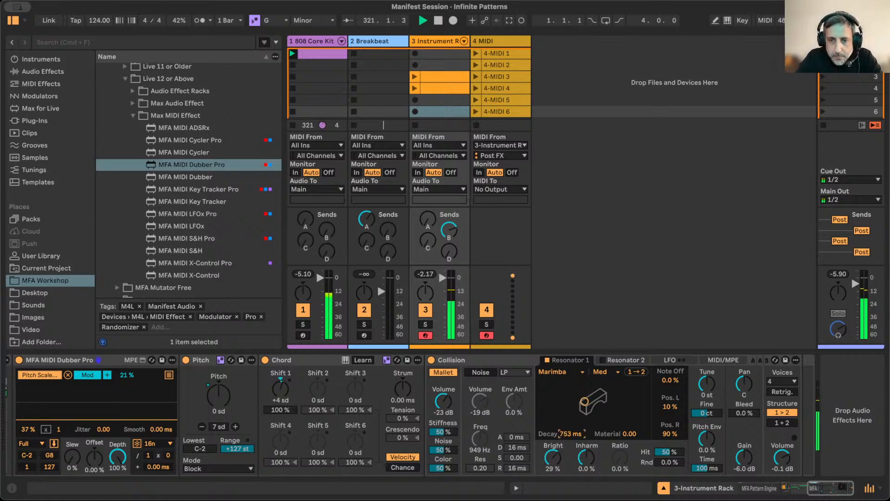
{"action": "mouse_move", "coordinate": [629, 434]}
{"action": "left_mouse_down"}
{"action": "mouse_move", "coordinate": [629, 415]}
{"action": "mouse_move", "coordinate": [629, 427]}
{"action": "left_mouse_up"}
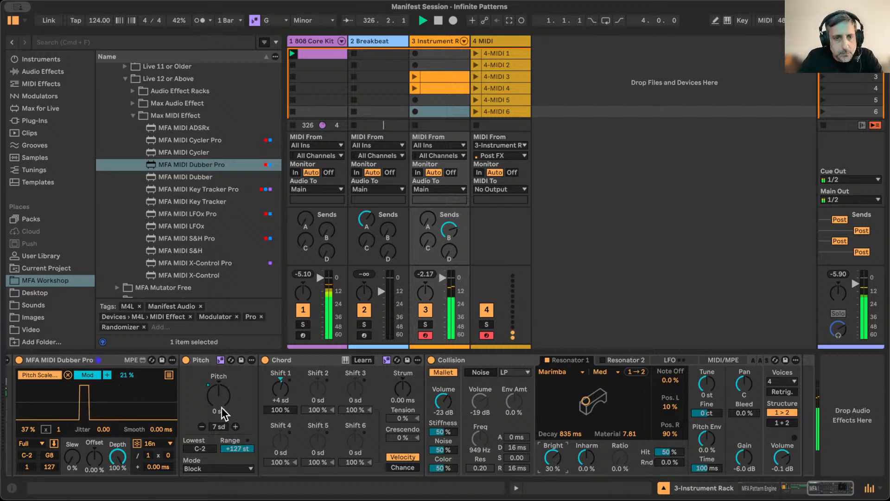
Remove the MFA MIDI Dubber Pro and Pitch devices from the Collision chain, leaving Chord before Collision
{"action": "scroll", "coordinate": [222, 407], "scroll_direction": "left", "scroll_amount": 5}
{"action": "left_click", "coordinate": [269, 358]}
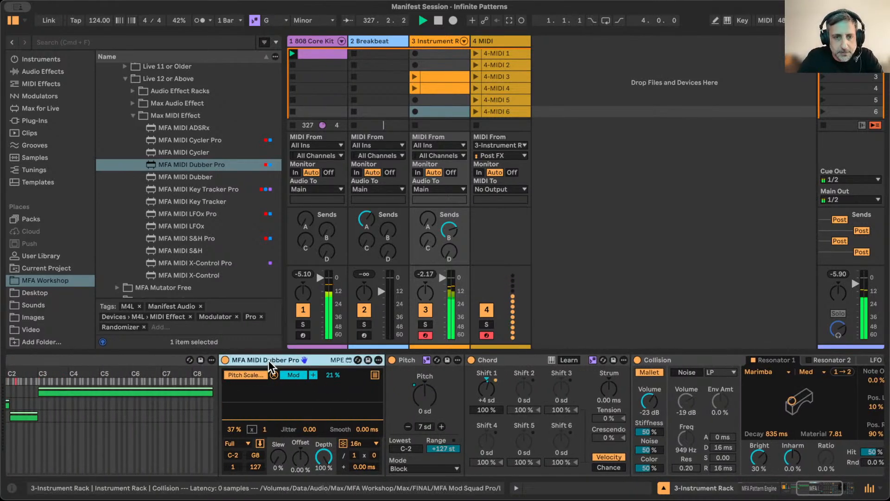
{"action": "scroll", "coordinate": [327, 390], "scroll_direction": "right", "scroll_amount": 4}
{"action": "scroll", "coordinate": [327, 390], "scroll_direction": "left", "scroll_amount": 2}
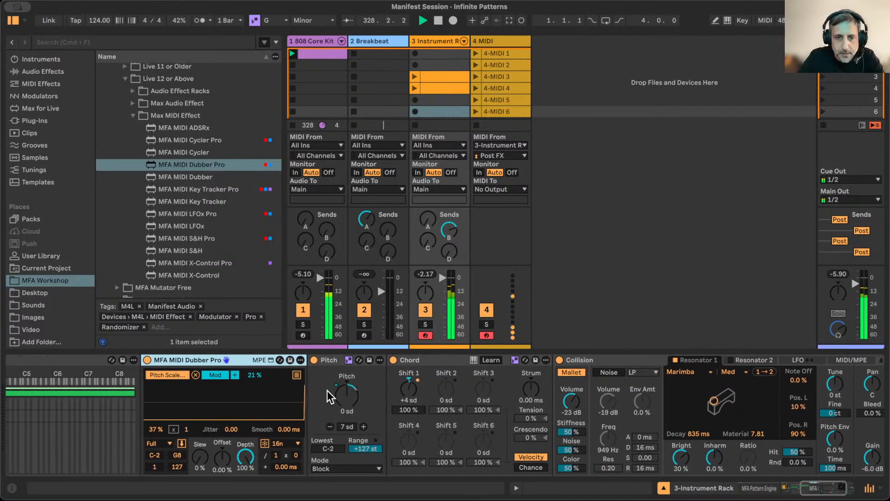
{"action": "scroll", "coordinate": [560, 373], "scroll_direction": "right", "scroll_amount": 3}
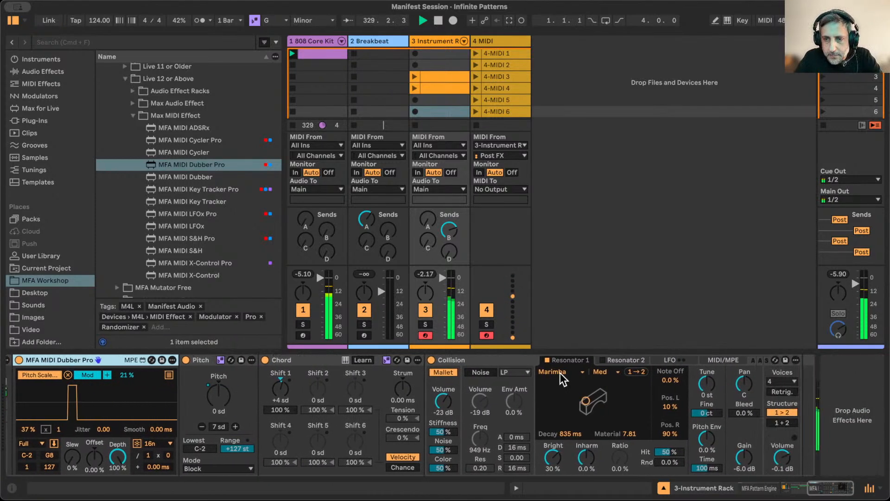
{"action": "scroll", "coordinate": [560, 372], "scroll_direction": "left", "scroll_amount": 6}
{"action": "scroll", "coordinate": [560, 373], "scroll_direction": "left", "scroll_amount": 5}
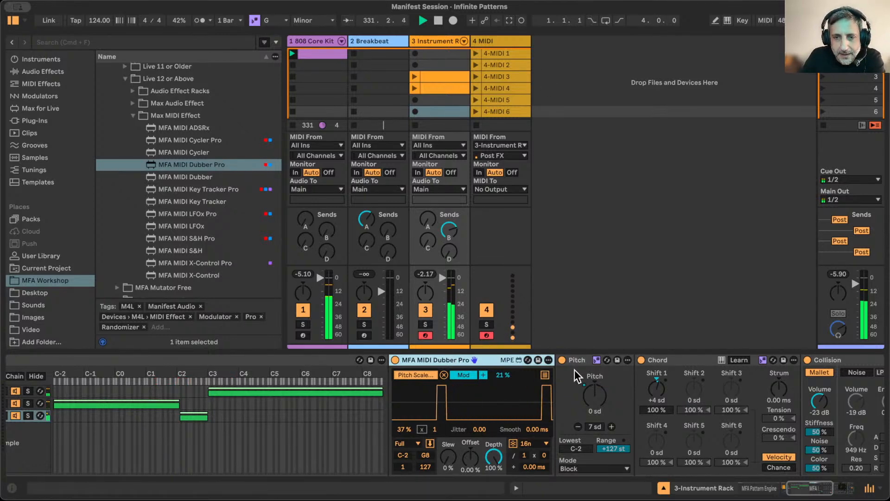
{"action": "scroll", "coordinate": [577, 368], "scroll_direction": "right", "scroll_amount": 5}
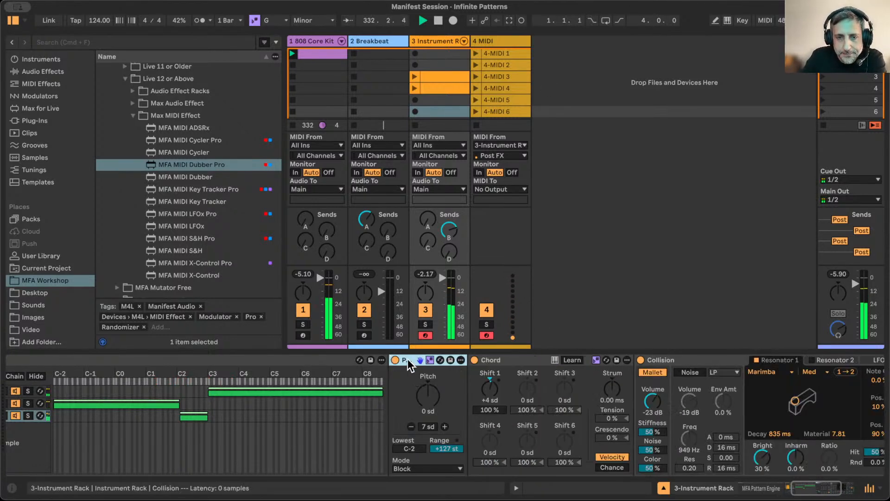
{"action": "scroll", "coordinate": [408, 360], "scroll_direction": "right", "scroll_amount": 2}
{"action": "scroll", "coordinate": [413, 378], "scroll_direction": "left", "scroll_amount": 11}
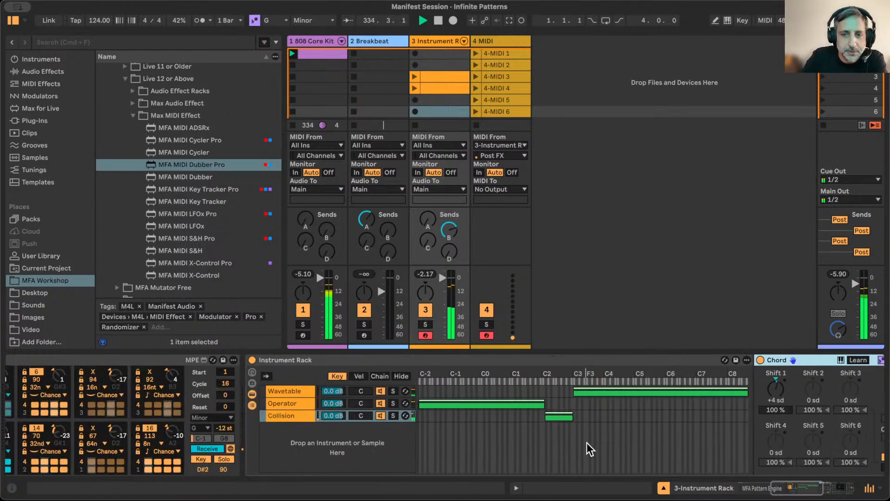
Insert MFA Chance Engine from the Generative collection before MFA Pattern Engine on the Instrument Rack track
{"action": "scroll", "coordinate": [586, 442], "scroll_direction": "left", "scroll_amount": 15}
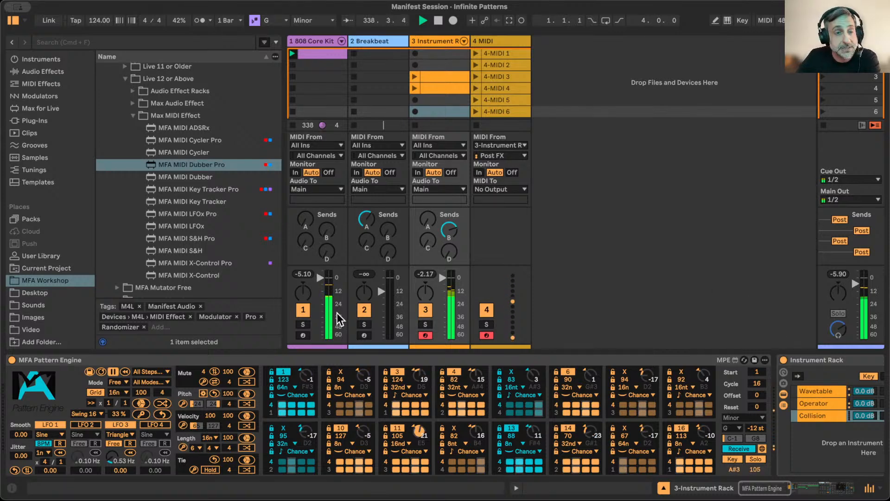
{"action": "scroll", "coordinate": [124, 198], "scroll_direction": "up", "scroll_amount": 10}
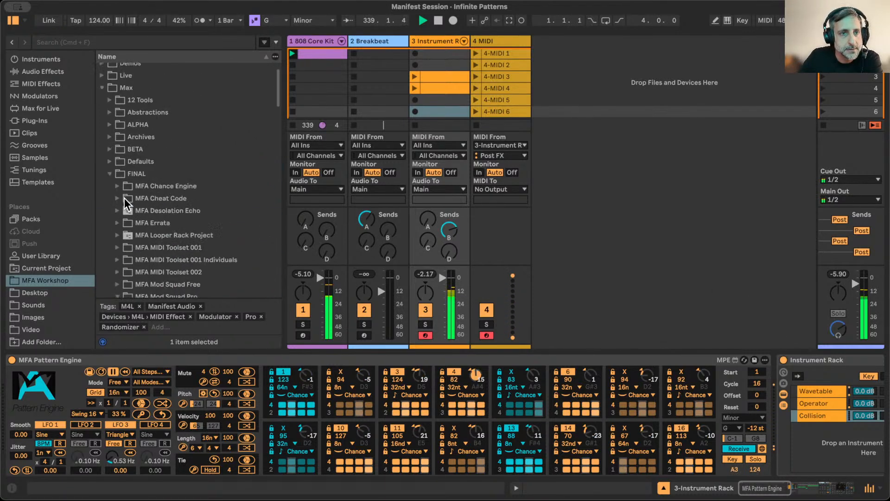
{"action": "scroll", "coordinate": [40, 65], "scroll_direction": "up", "scroll_amount": 5}
{"action": "left_click", "coordinate": [41, 68]}
{"action": "scroll", "coordinate": [187, 243], "scroll_direction": "up", "scroll_amount": 10}
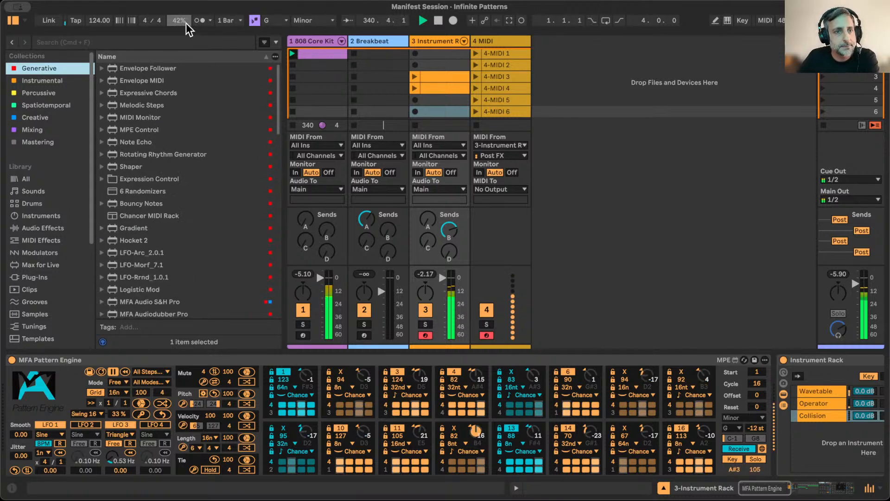
{"action": "scroll", "coordinate": [130, 258], "scroll_direction": "down", "scroll_amount": 5}
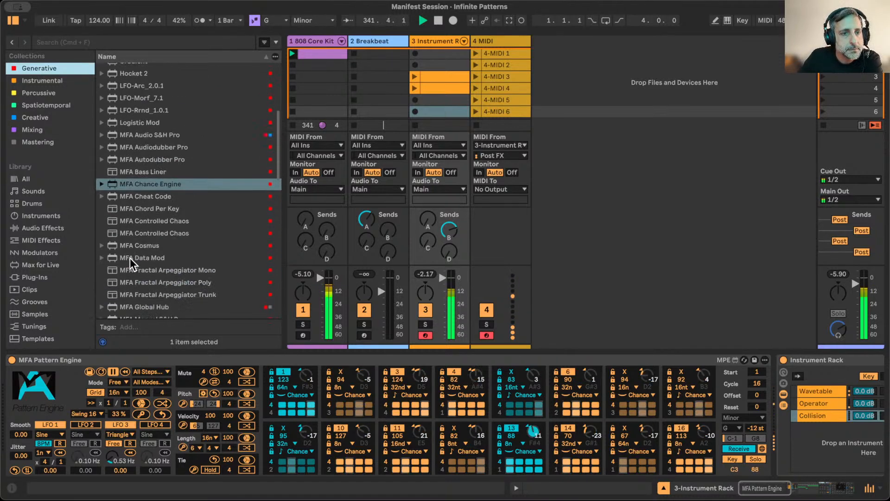
{"action": "left_click", "coordinate": [130, 184]}
{"action": "left_click_drag", "start_coordinate": [130, 184], "coordinate": [8, 407]}
Set Chance Engine to generate notes at a 1n rate with a multiplier of 2 and a 100% Pitch chance
{"action": "left_click", "coordinate": [202, 460]}
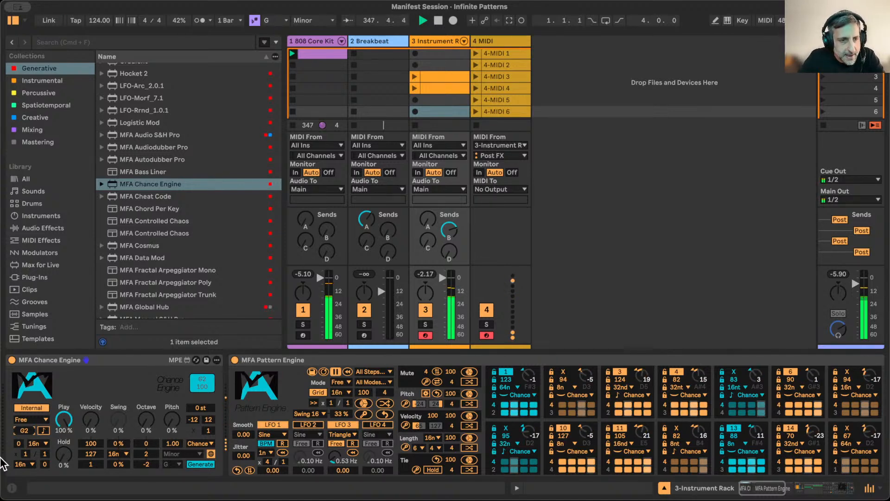
{"action": "left_click", "coordinate": [33, 443]}
{"action": "left_click", "coordinate": [38, 430]}
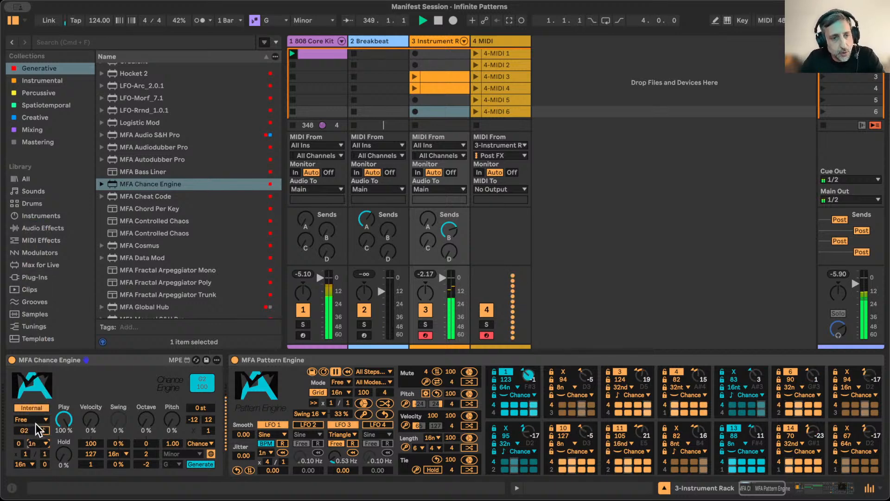
{"action": "left_click_drag", "start_coordinate": [25, 453], "coordinate": [26, 448]}
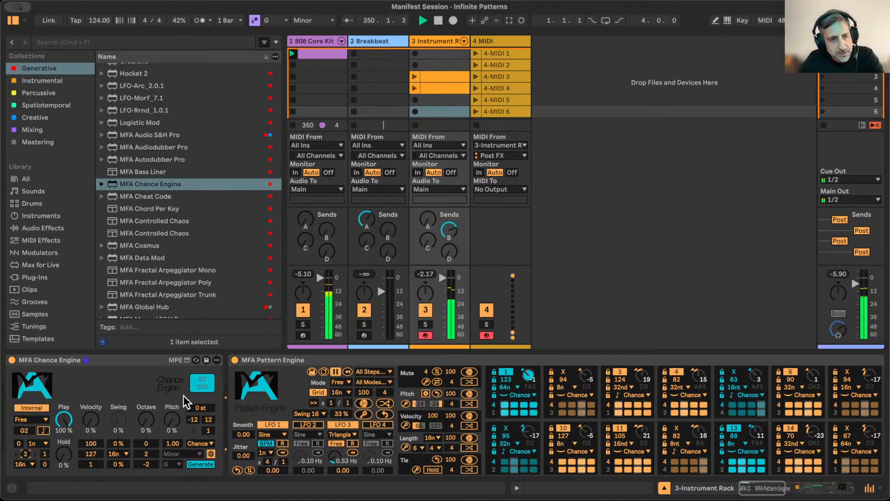
{"action": "left_click", "coordinate": [171, 418]}
{"action": "left_click_drag", "start_coordinate": [173, 420], "coordinate": [177, 427]}
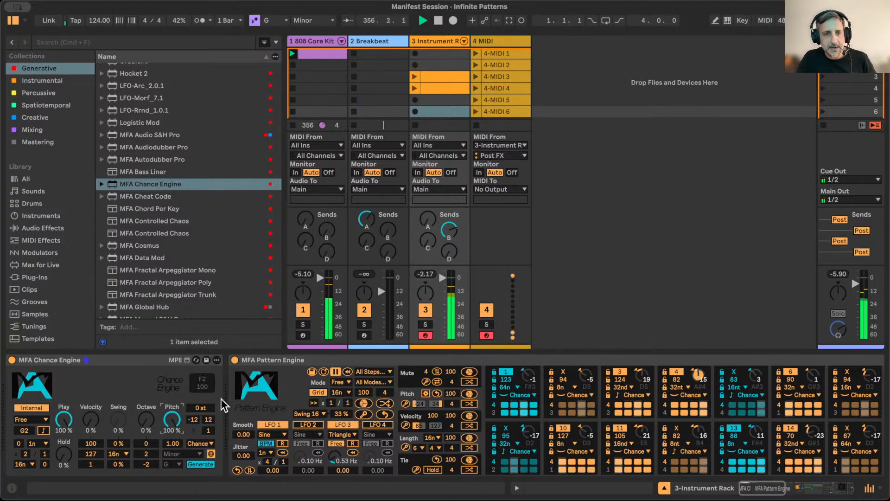
End Operator's key zone at B1 in the Instrument Rack and extend Collision's zone down to meet it
{"action": "scroll", "coordinate": [396, 376], "scroll_direction": "right", "scroll_amount": 10}
{"action": "scroll", "coordinate": [396, 376], "scroll_direction": "right", "scroll_amount": 5}
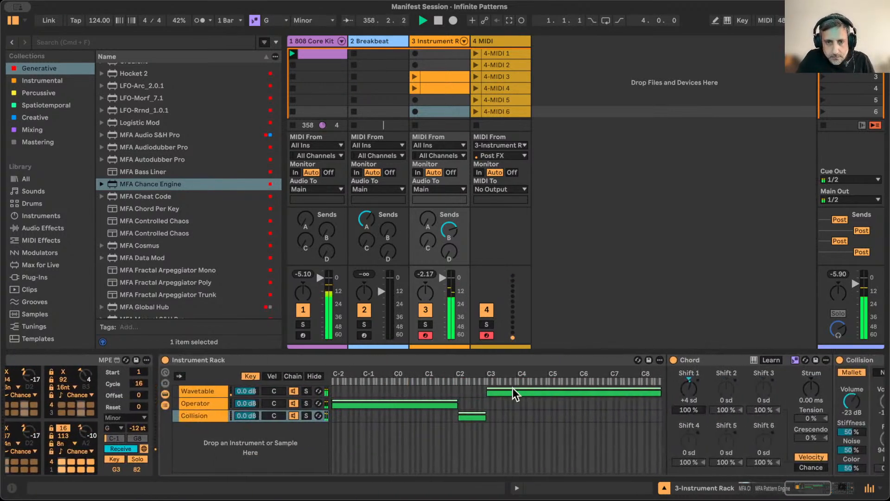
{"action": "scroll", "coordinate": [513, 388], "scroll_direction": "right", "scroll_amount": 8}
{"action": "scroll", "coordinate": [25, 379], "scroll_direction": "left", "scroll_amount": 8}
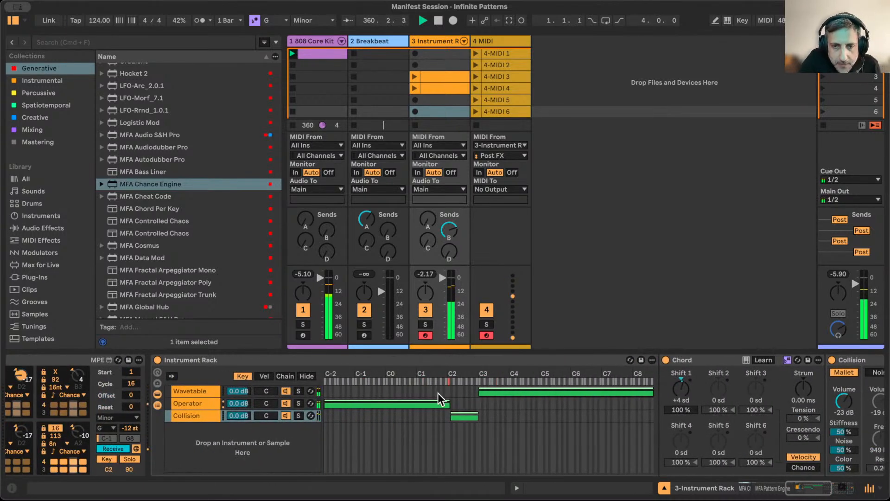
{"action": "left_click", "coordinate": [448, 401]}
{"action": "left_click_drag", "start_coordinate": [448, 401], "coordinate": [445, 401]}
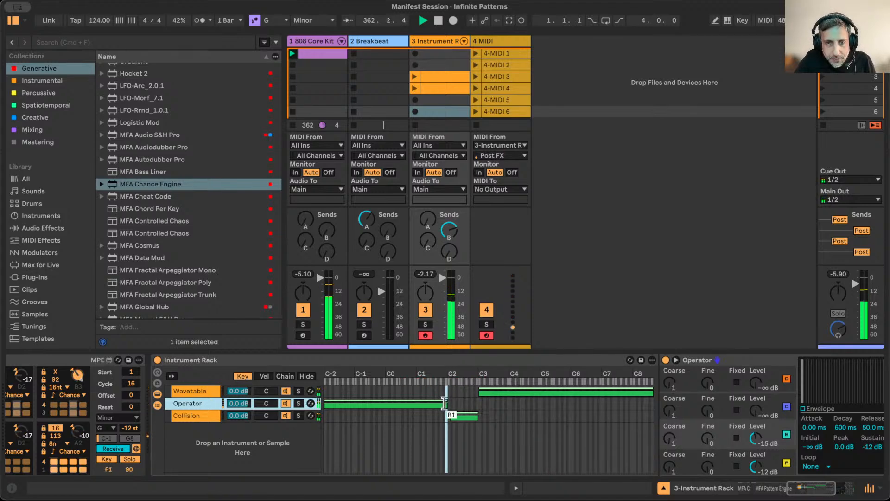
{"action": "left_click_drag", "start_coordinate": [452, 414], "coordinate": [448, 414]}
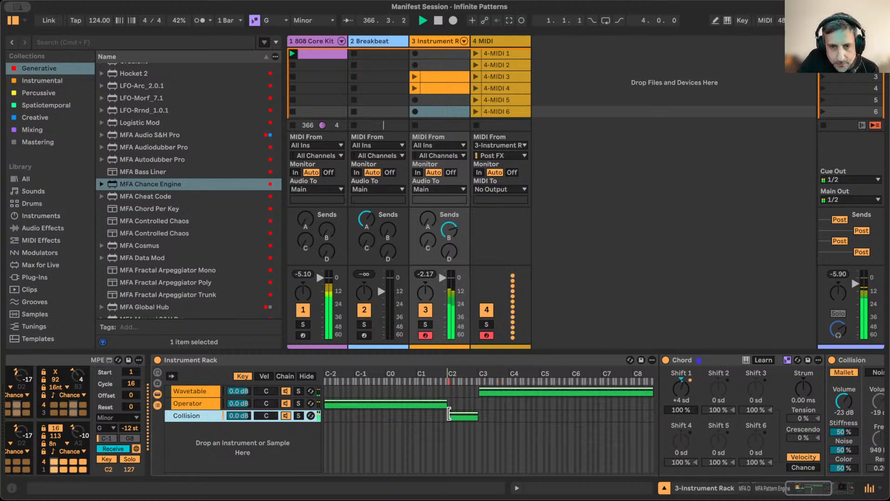
{"action": "scroll", "coordinate": [449, 413], "scroll_direction": "left", "scroll_amount": 10}
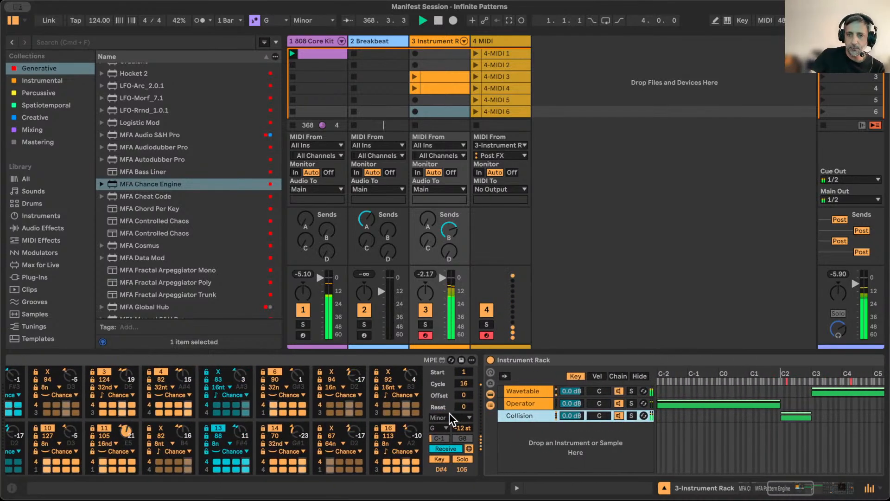
Examine the Instrument Rack track's device chain, from Chance Engine and Pattern Engine through the key zones to Chord and Collision
{"action": "scroll", "coordinate": [515, 407], "scroll_direction": "right", "scroll_amount": 12}
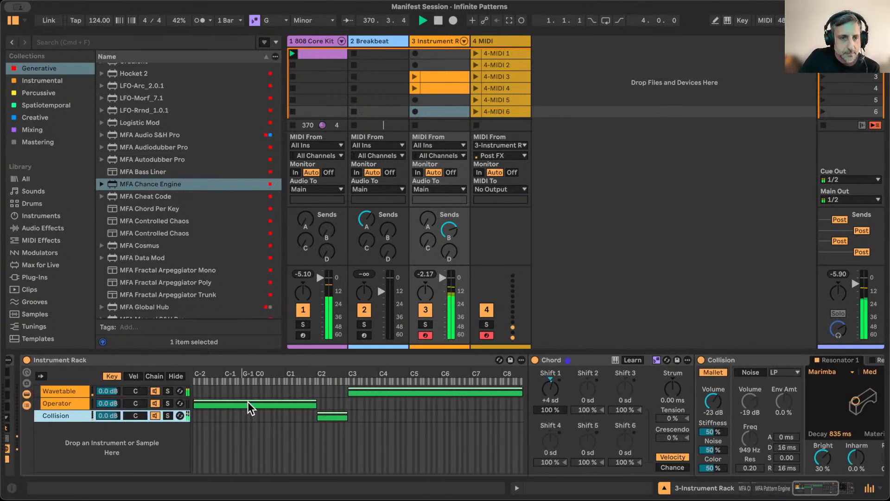
{"action": "scroll", "coordinate": [345, 419], "scroll_direction": "left", "scroll_amount": 3}
{"action": "scroll", "coordinate": [345, 419], "scroll_direction": "left", "scroll_amount": 4}
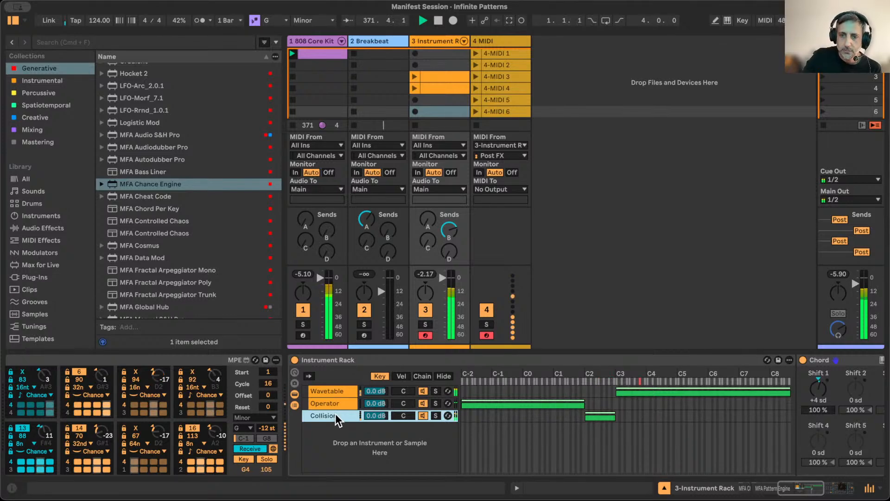
{"action": "scroll", "coordinate": [337, 416], "scroll_direction": "left", "scroll_amount": 1}
{"action": "scroll", "coordinate": [345, 420], "scroll_direction": "left", "scroll_amount": 10}
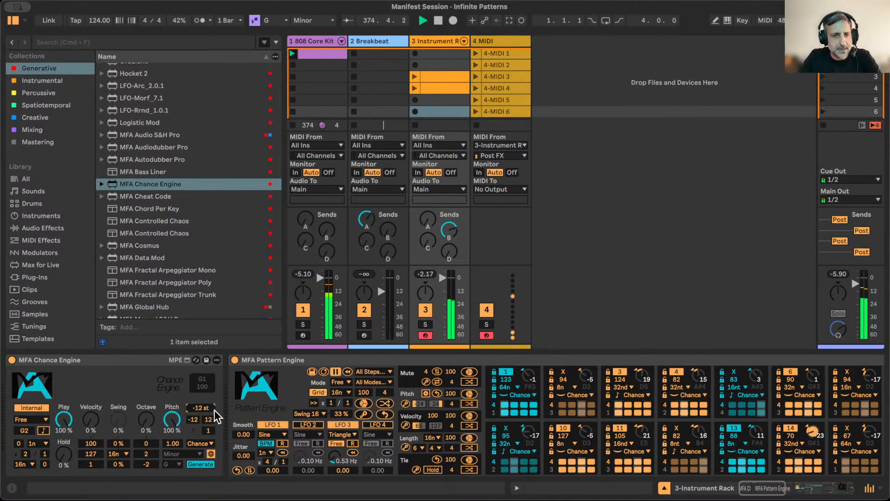
{"action": "scroll", "coordinate": [330, 419], "scroll_direction": "right", "scroll_amount": 15}
{"action": "scroll", "coordinate": [329, 413], "scroll_direction": "right", "scroll_amount": 3}
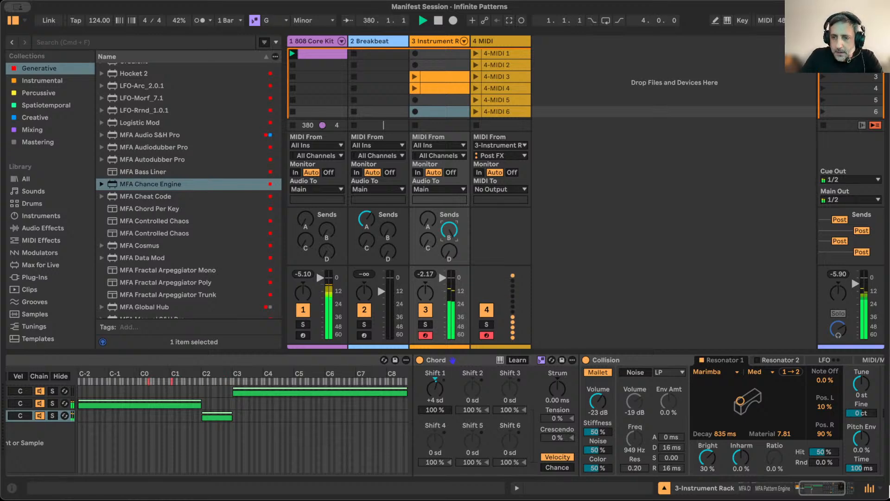
Show the return tracks in the mixer and display the device chain of the B Hall return
{"action": "left_click", "coordinate": [869, 488]}
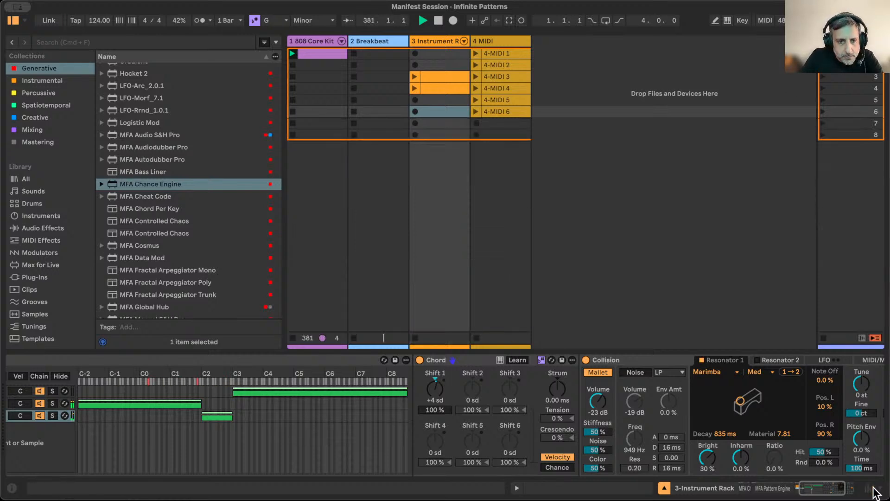
{"action": "left_click", "coordinate": [870, 488]}
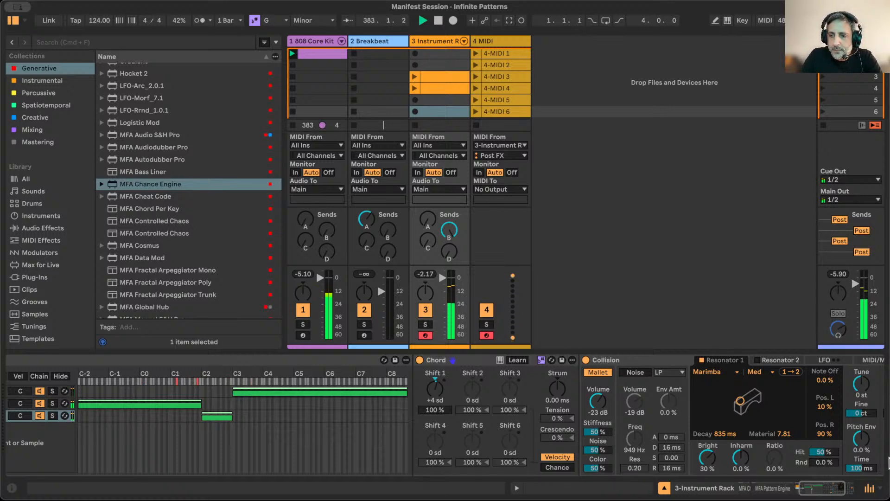
{"action": "right_click", "coordinate": [876, 487]}
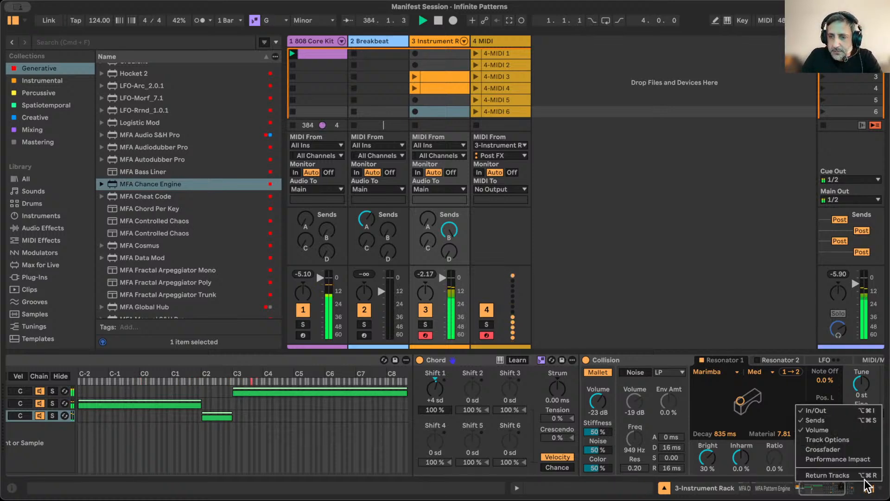
{"action": "left_click", "coordinate": [863, 475]}
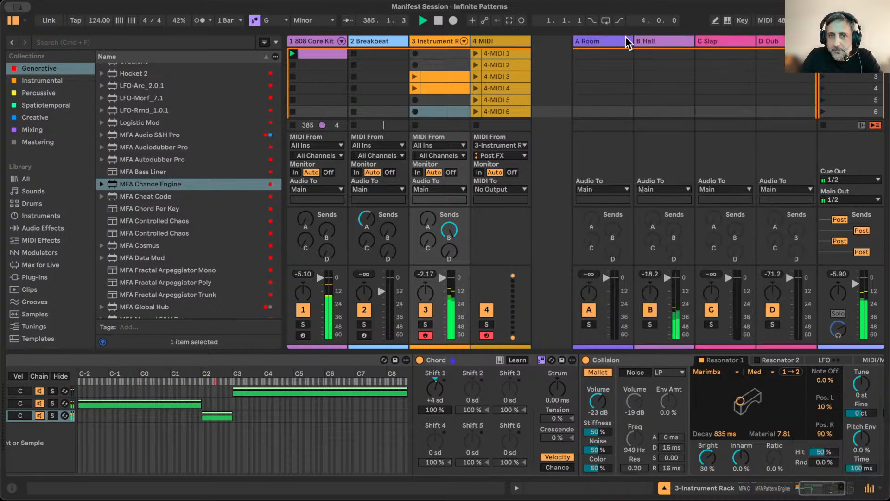
{"action": "left_click", "coordinate": [651, 42]}
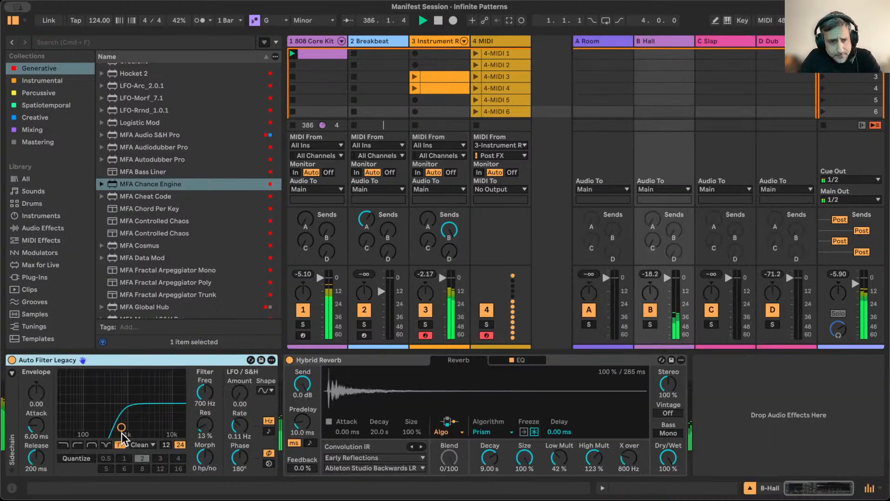
Set the Auto Filter frequency on the Hall return to 986 Hz and show the Breakbeat track's devices
{"action": "left_click_drag", "start_coordinate": [205, 397], "coordinate": [205, 385]}
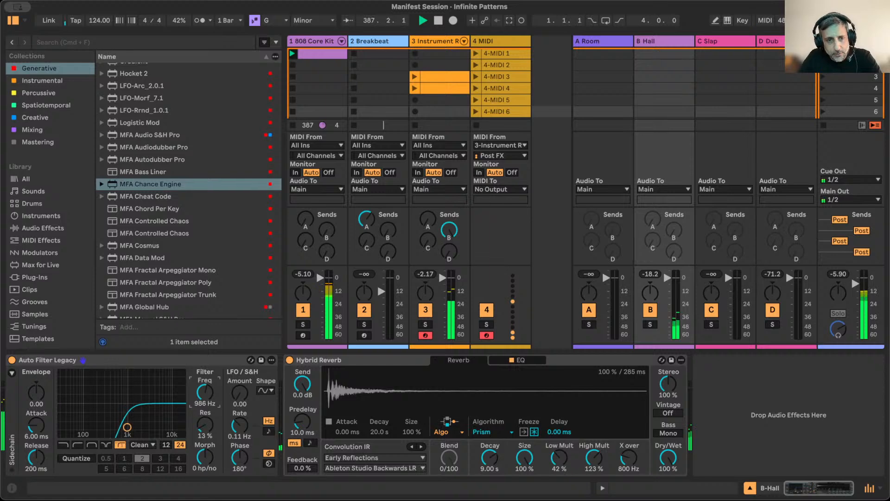
{"action": "left_click", "coordinate": [442, 41]}
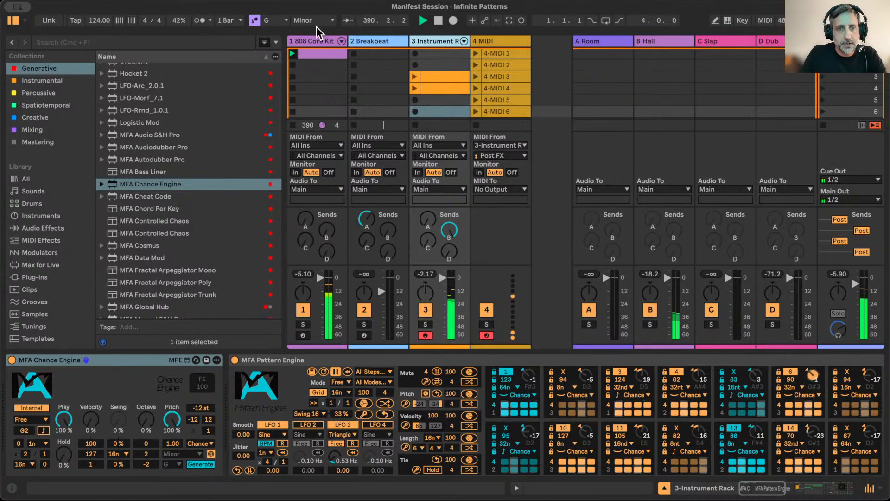
{"action": "left_click", "coordinate": [372, 40]}
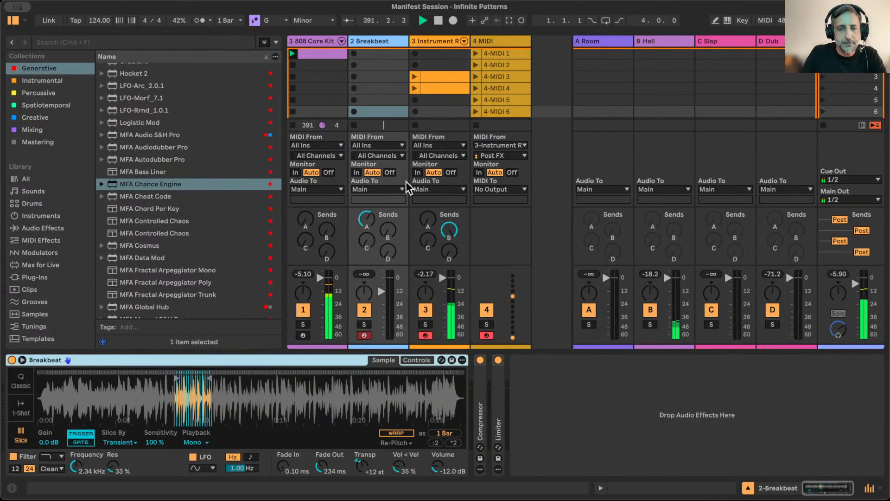
{"action": "left_click", "coordinate": [439, 40]}
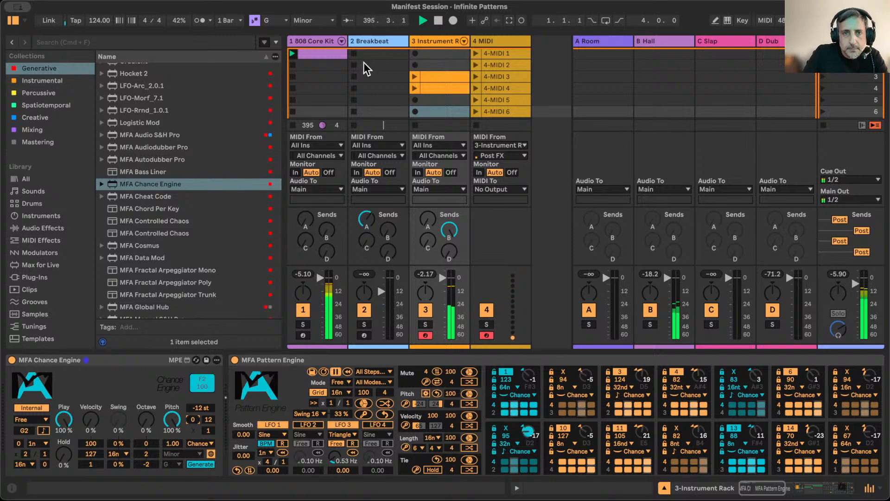
{"action": "left_click", "coordinate": [372, 40]}
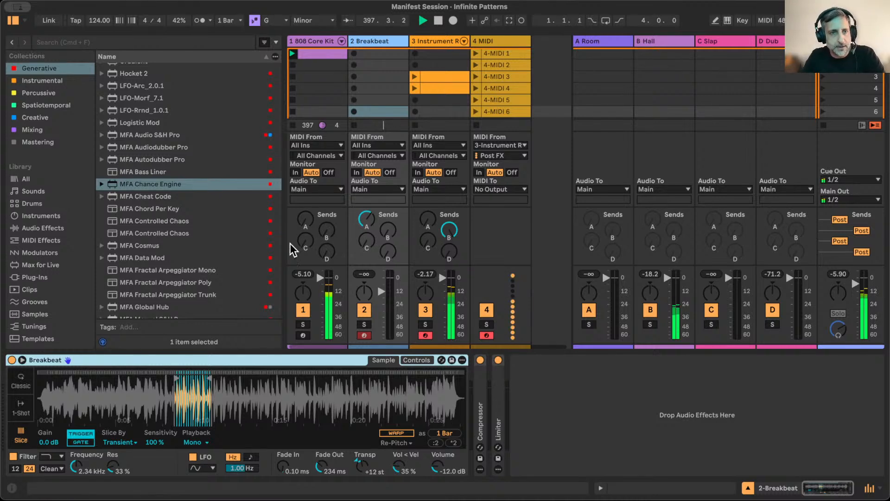
Enlarge the sliced region of the Breakbeat sample's waveform for inspection
{"action": "scroll", "coordinate": [52, 260], "scroll_direction": "down", "scroll_amount": 1}
{"action": "scroll", "coordinate": [52, 260], "scroll_direction": "down", "scroll_amount": 5}
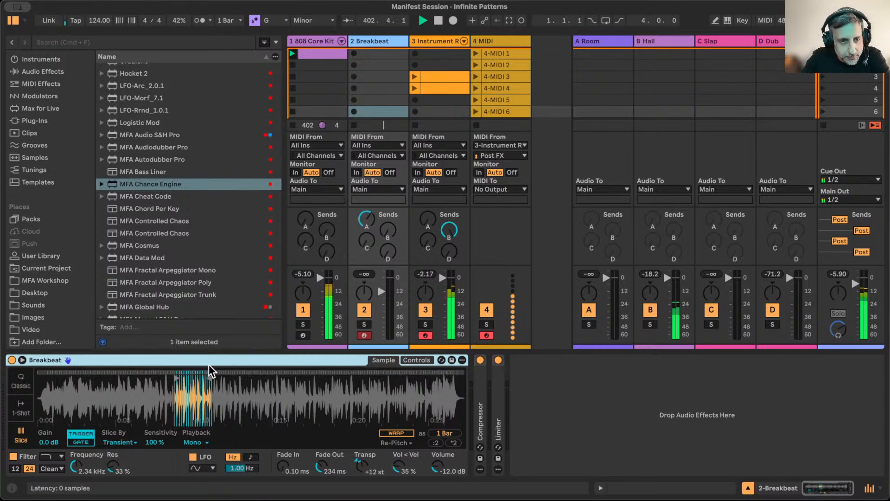
{"action": "left_click_drag", "start_coordinate": [195, 376], "coordinate": [195, 408]}
{"action": "left_click_drag", "start_coordinate": [238, 383], "coordinate": [238, 398]}
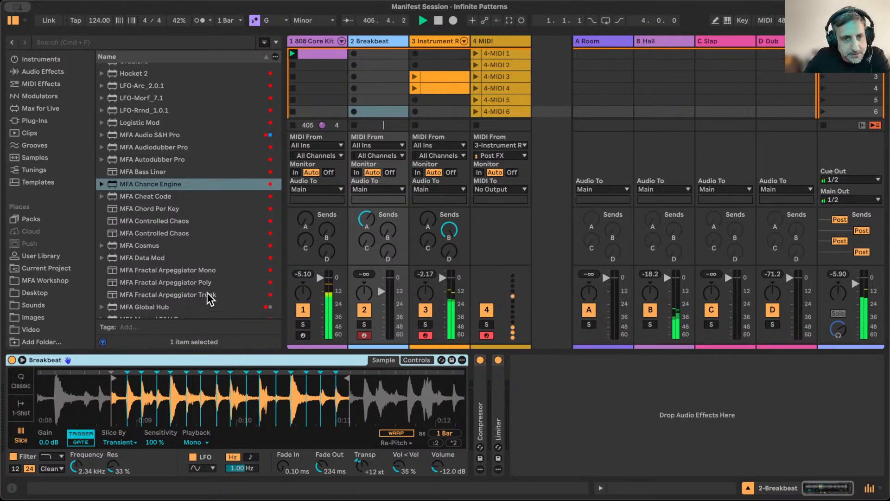
Add the MFA Pattern Engine device ahead of the Breakbeat sampler on track 2
{"action": "scroll", "coordinate": [207, 293], "scroll_direction": "down", "scroll_amount": 10}
{"action": "scroll", "coordinate": [208, 293], "scroll_direction": "down", "scroll_amount": 9}
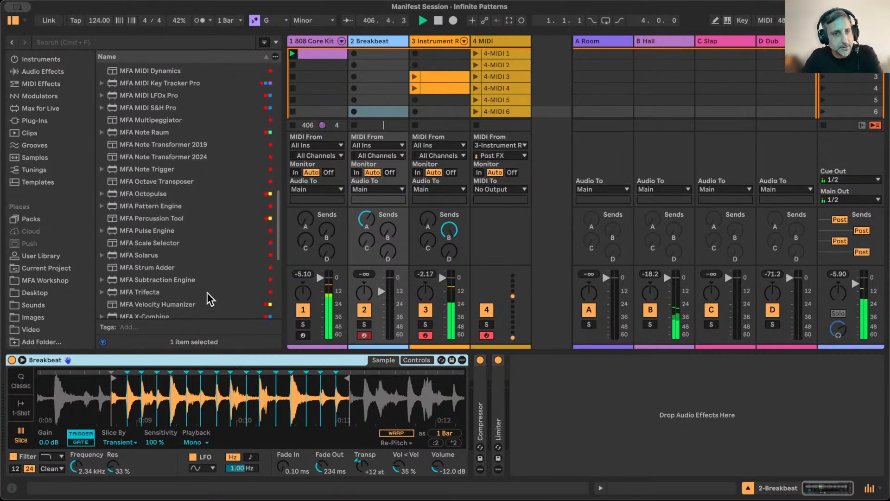
{"action": "scroll", "coordinate": [207, 292], "scroll_direction": "up", "scroll_amount": 5}
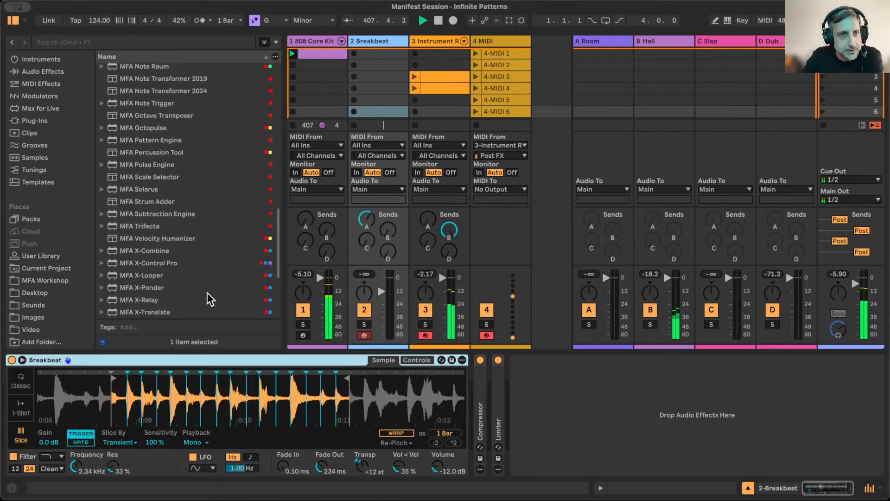
{"action": "left_click", "coordinate": [149, 142]}
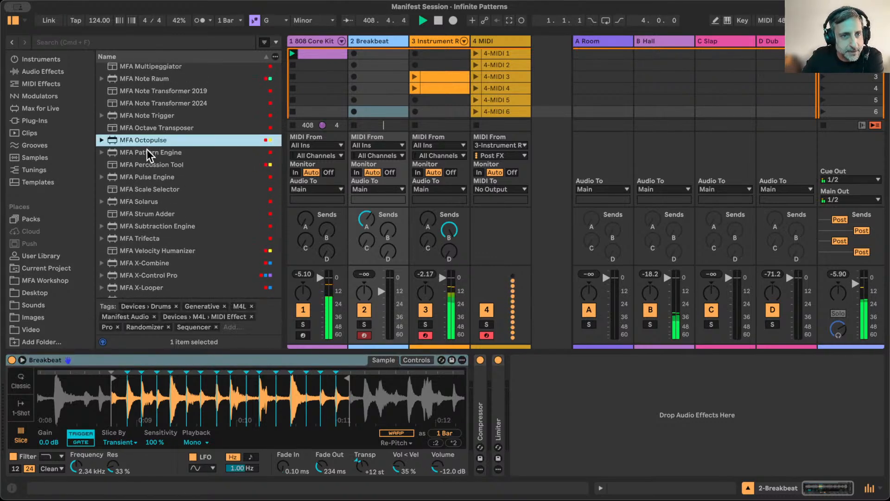
{"action": "left_click", "coordinate": [146, 149]}
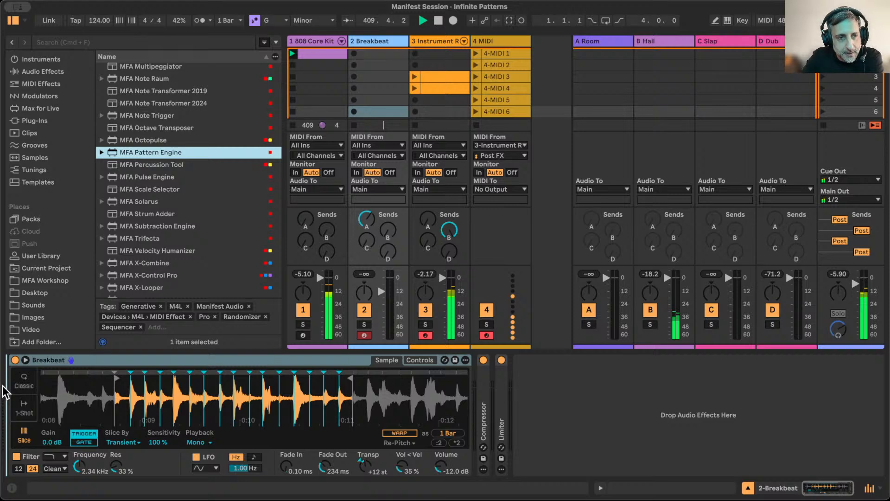
{"action": "key", "text": "Return"}
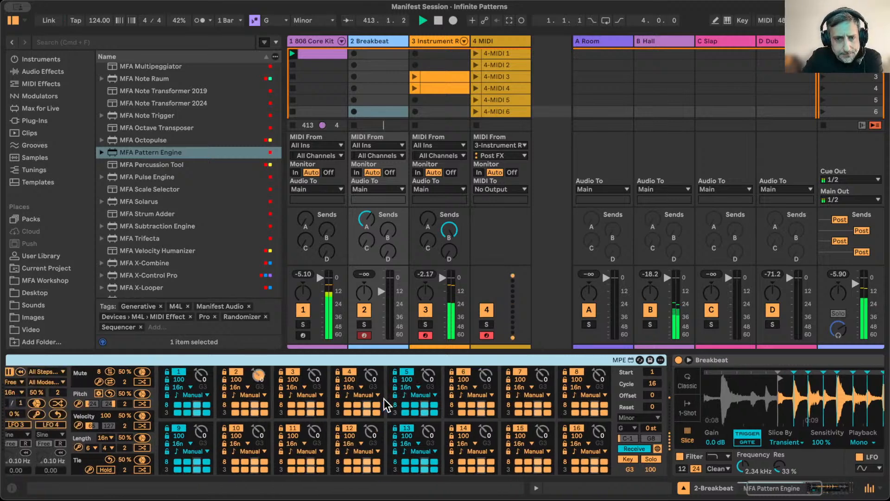
Stop Pattern Engine from following the Live set's scale and choose Chromatic (Thru) as its scale
{"action": "left_click", "coordinate": [667, 401]}
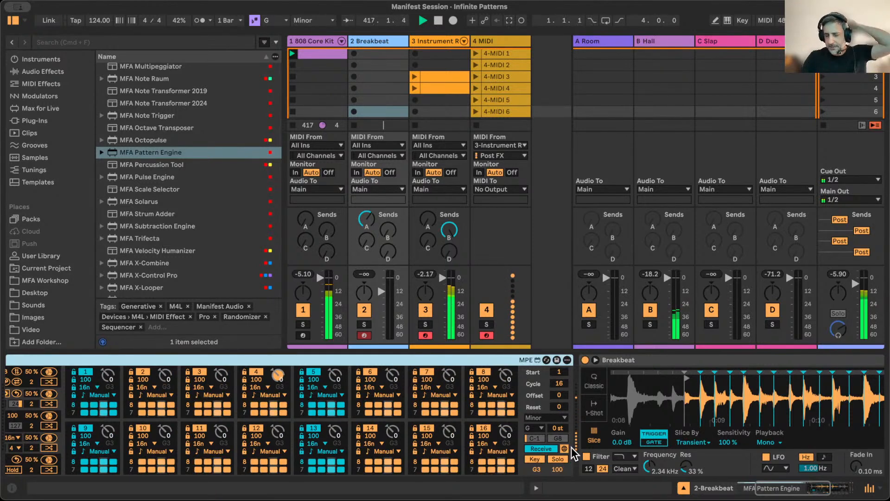
{"action": "left_click", "coordinate": [538, 427]}
{"action": "left_click", "coordinate": [543, 431]}
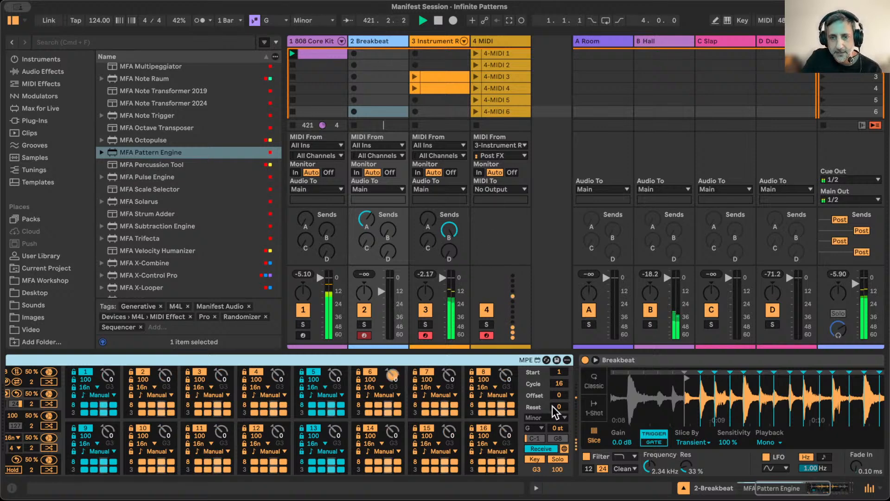
{"action": "left_click", "coordinate": [564, 449]}
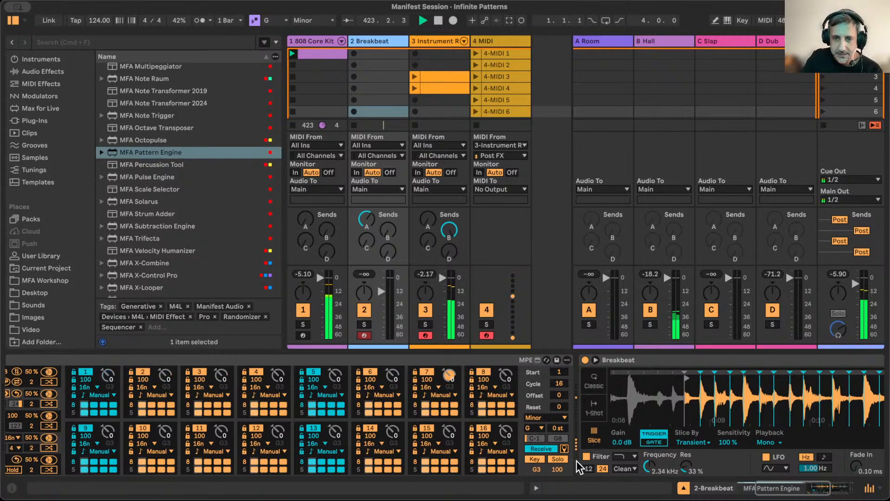
{"action": "left_click", "coordinate": [542, 418]}
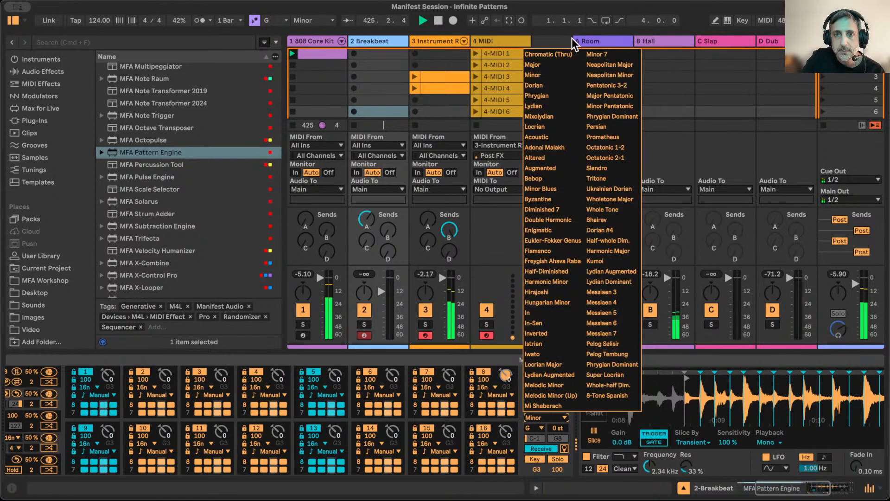
{"action": "left_click", "coordinate": [561, 54]}
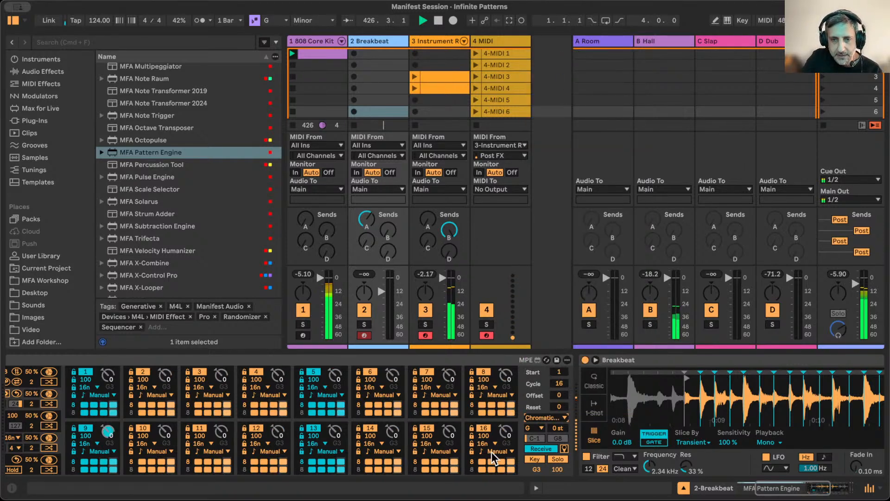
Limit Pattern Engine's pitch range to -24 to -6 and randomize all step parameters
{"action": "scroll", "coordinate": [491, 451], "scroll_direction": "left", "scroll_amount": 5}
{"action": "scroll", "coordinate": [491, 452], "scroll_direction": "left", "scroll_amount": 2}
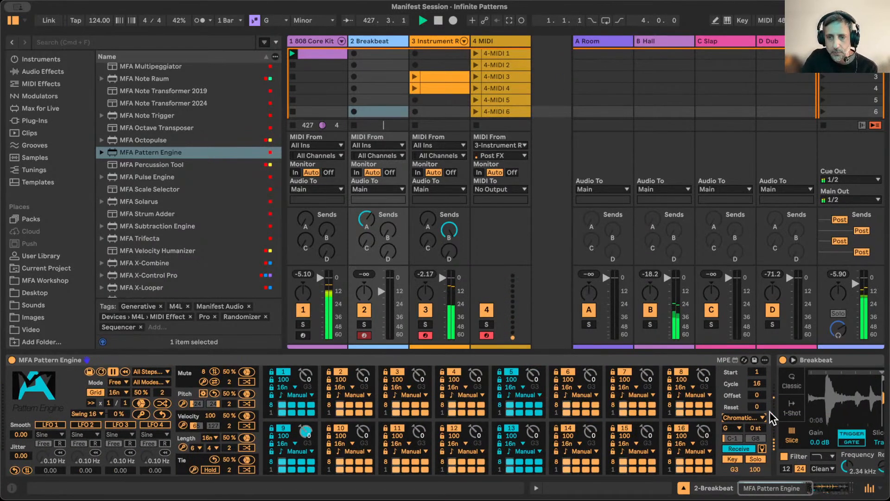
{"action": "left_click", "coordinate": [760, 428]}
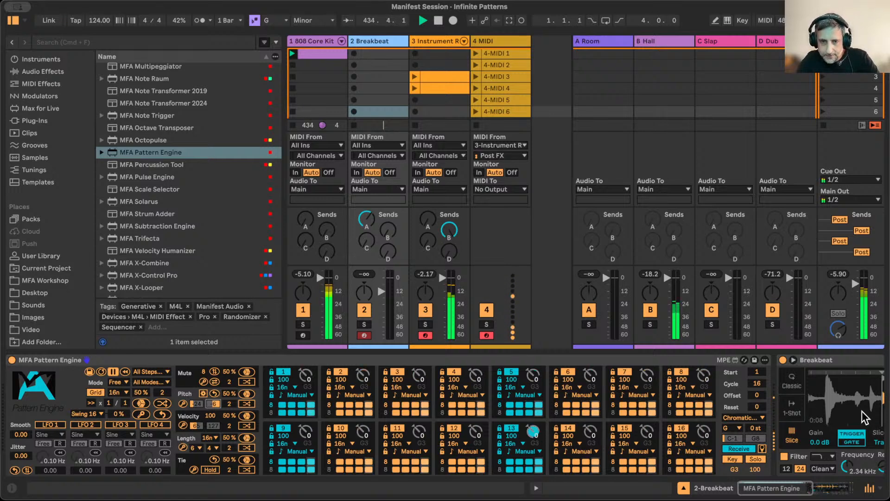
{"action": "left_click", "coordinate": [138, 401]}
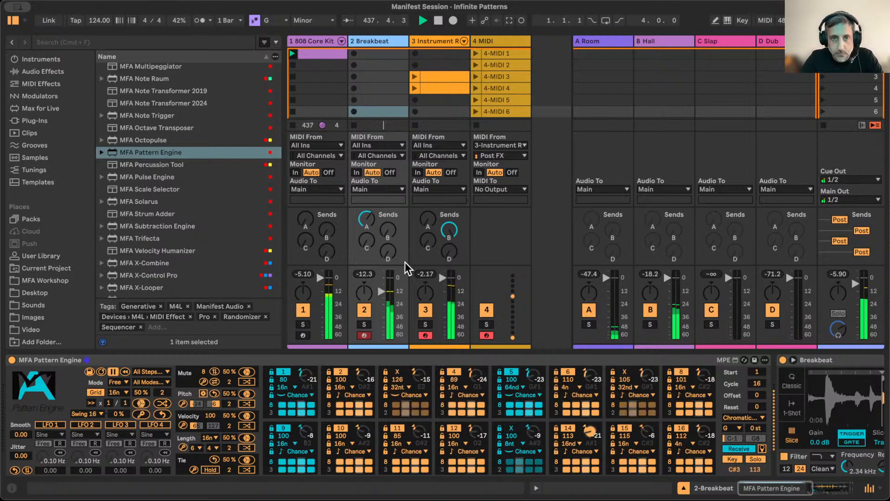
Solo the Breakbeat track and reset the Mute section so every Pattern Engine step is active
{"action": "left_click", "coordinate": [364, 324]}
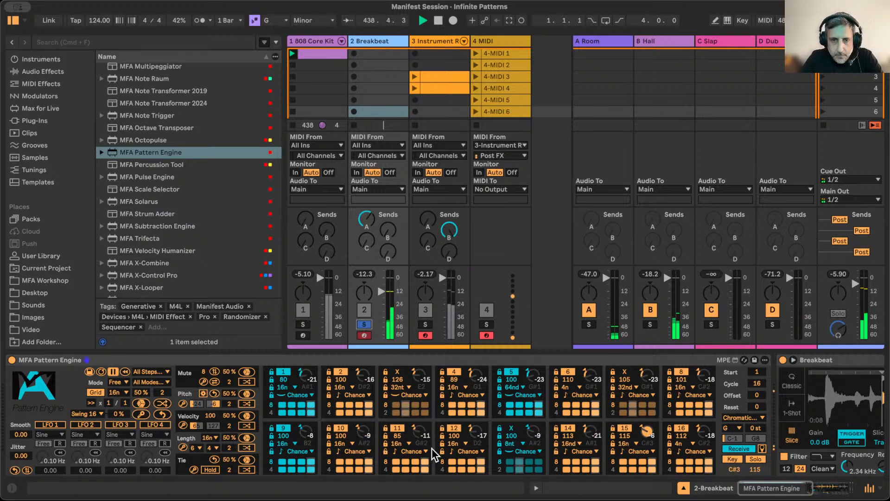
{"action": "scroll", "coordinate": [432, 449], "scroll_direction": "right", "scroll_amount": 3}
{"action": "scroll", "coordinate": [432, 449], "scroll_direction": "left", "scroll_amount": 3}
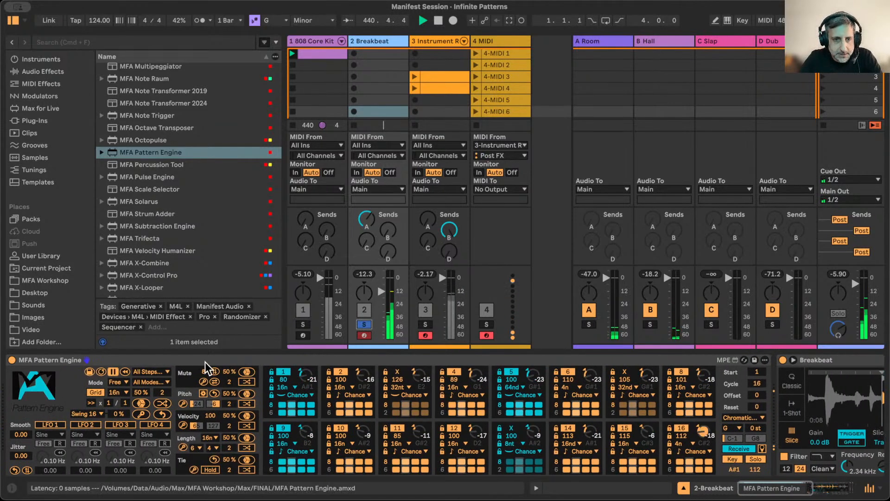
{"action": "left_click", "coordinate": [215, 371]}
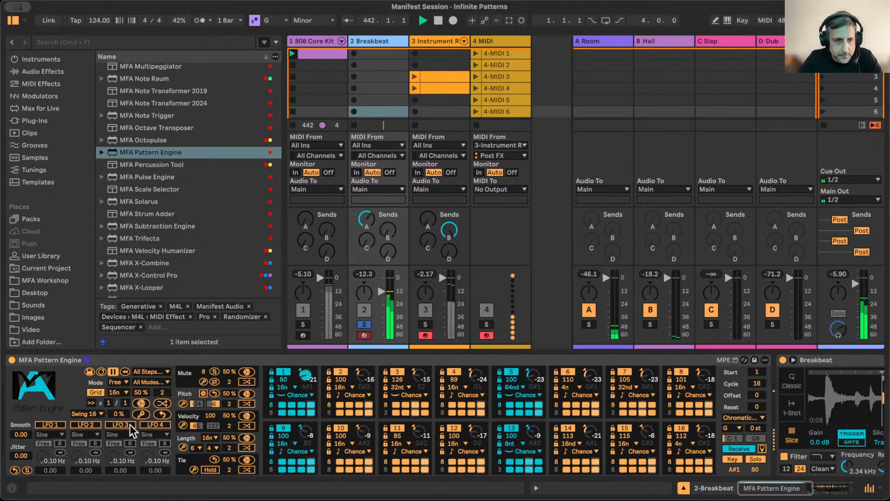
Set Pattern Engine's swing to 42% and raise the Breakbeat sampler's filter frequency to 3.52 kHz
{"action": "left_click_drag", "start_coordinate": [116, 411], "coordinate": [116, 390]}
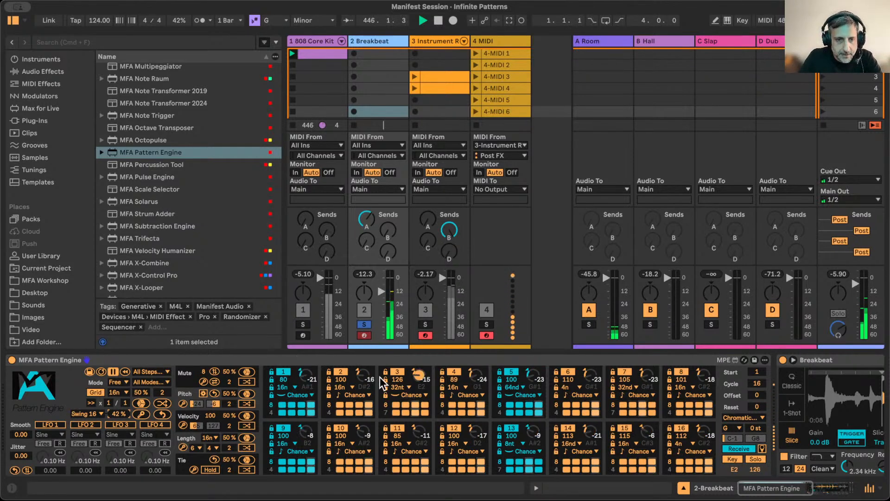
{"action": "scroll", "coordinate": [400, 420], "scroll_direction": "right", "scroll_amount": 10}
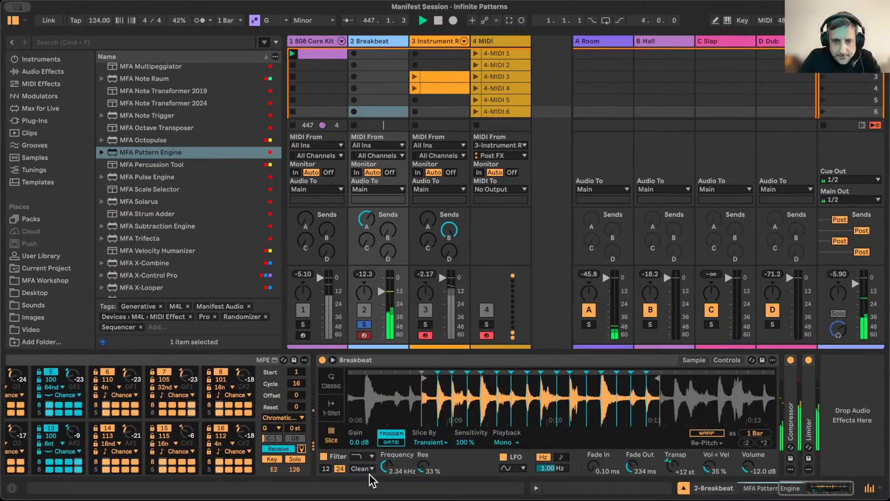
{"action": "scroll", "coordinate": [387, 463], "scroll_direction": "left", "scroll_amount": 10}
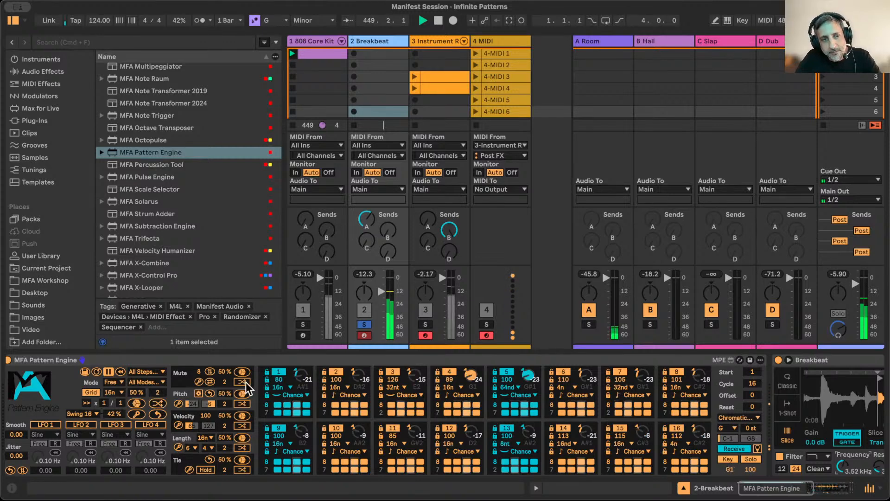
Shuffle the whole pattern and turn on continuous shuffling in Pattern Engine, including for step length
{"action": "left_click", "coordinate": [158, 403]}
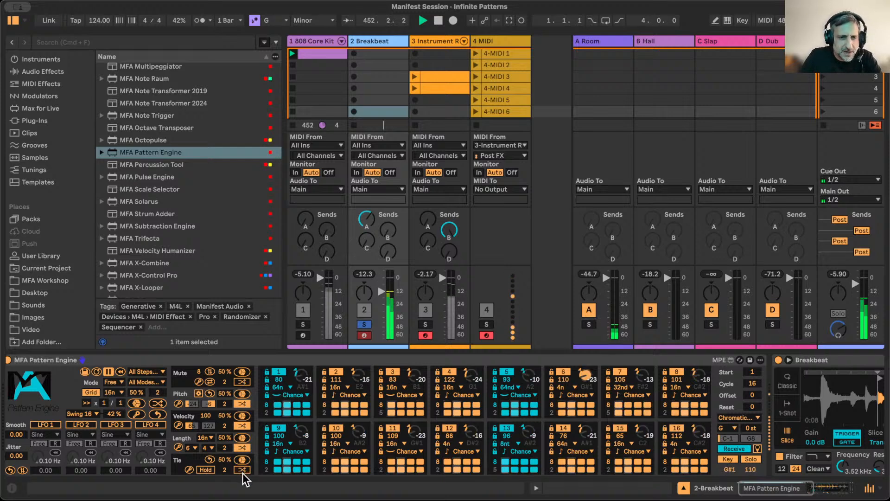
{"action": "left_click", "coordinate": [241, 447]}
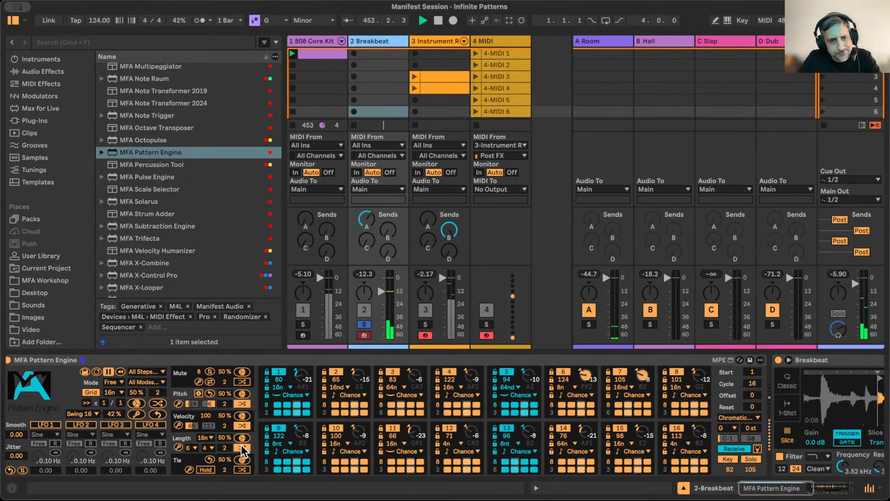
{"action": "scroll", "coordinate": [547, 400], "scroll_direction": "right", "scroll_amount": 5}
{"action": "scroll", "coordinate": [547, 400], "scroll_direction": "right", "scroll_amount": 1}
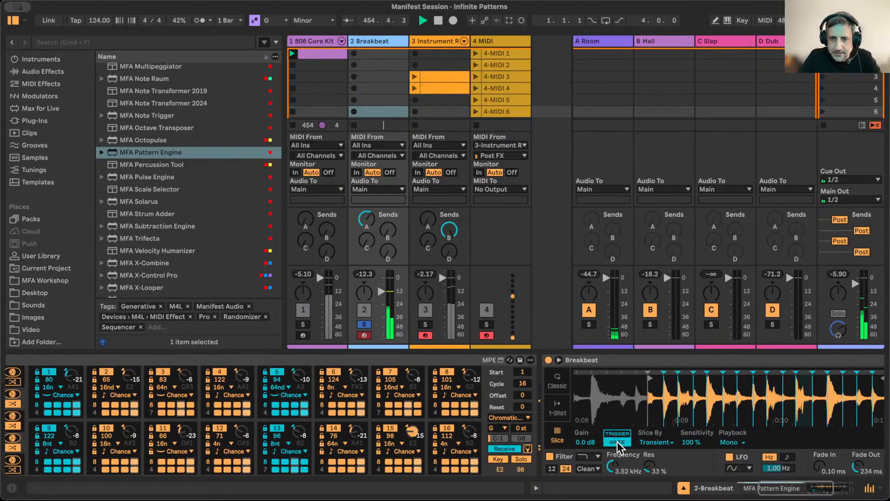
{"action": "scroll", "coordinate": [617, 442], "scroll_direction": "left", "scroll_amount": 5}
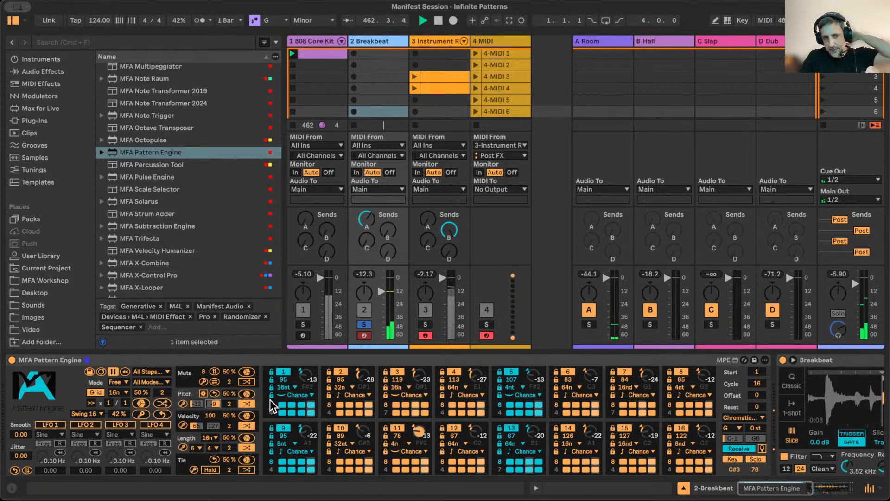
Set Pattern Engine's root note to C on the Breakbeat track
{"action": "scroll", "coordinate": [727, 395], "scroll_direction": "right", "scroll_amount": 10}
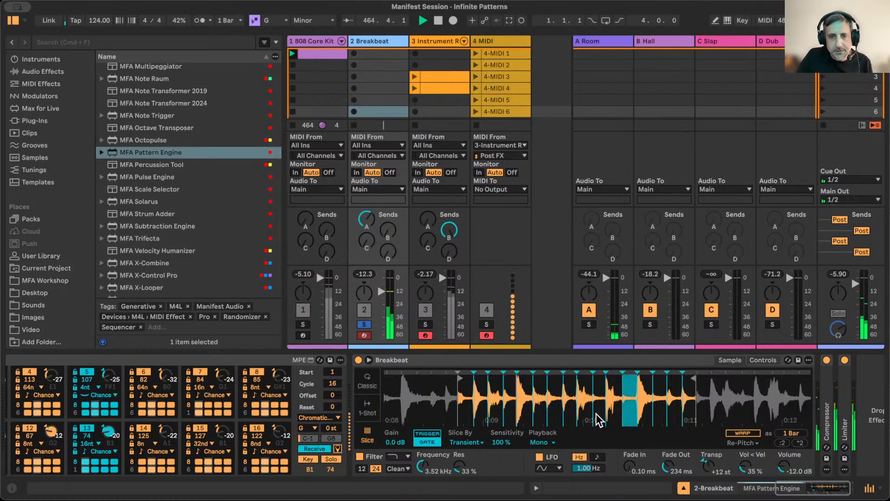
{"action": "scroll", "coordinate": [346, 407], "scroll_direction": "left", "scroll_amount": 3}
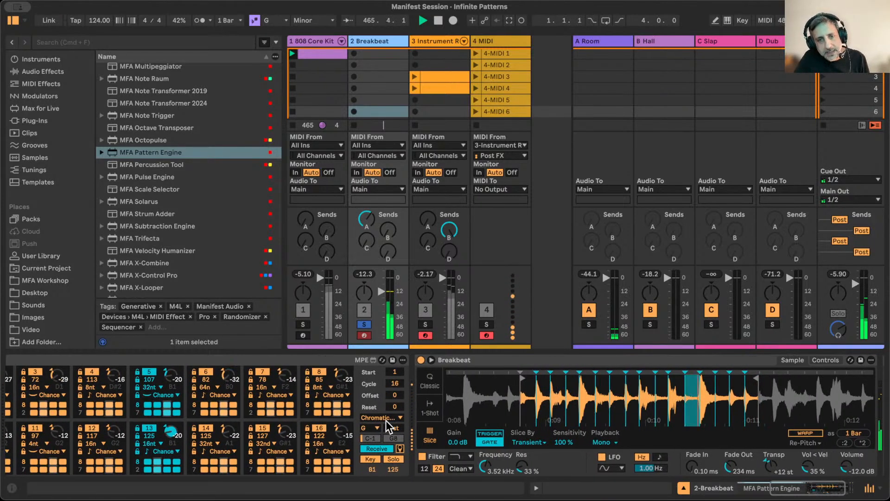
{"action": "scroll", "coordinate": [374, 426], "scroll_direction": "left", "scroll_amount": 1}
{"action": "scroll", "coordinate": [374, 426], "scroll_direction": "left", "scroll_amount": 7}
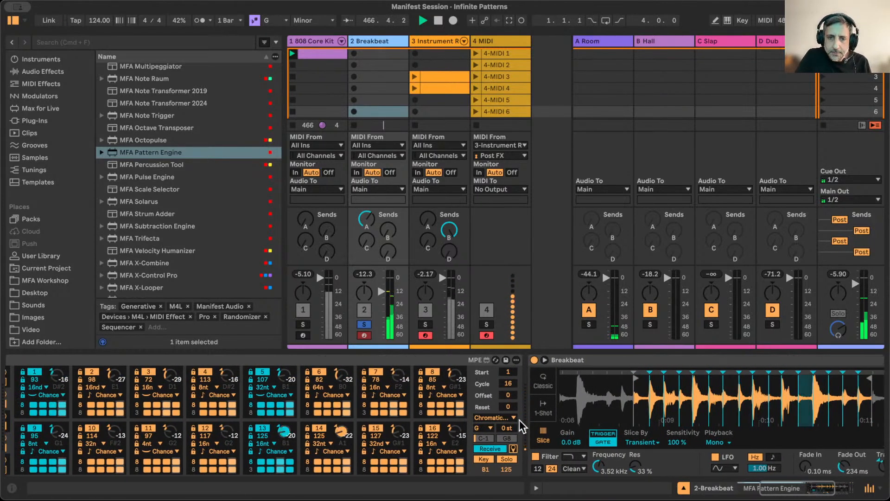
{"action": "left_click", "coordinate": [479, 427]}
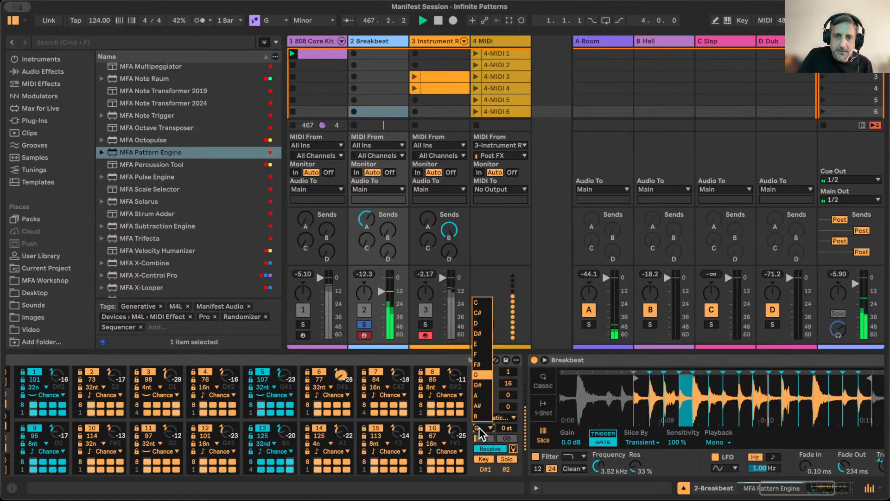
{"action": "left_click", "coordinate": [482, 302]}
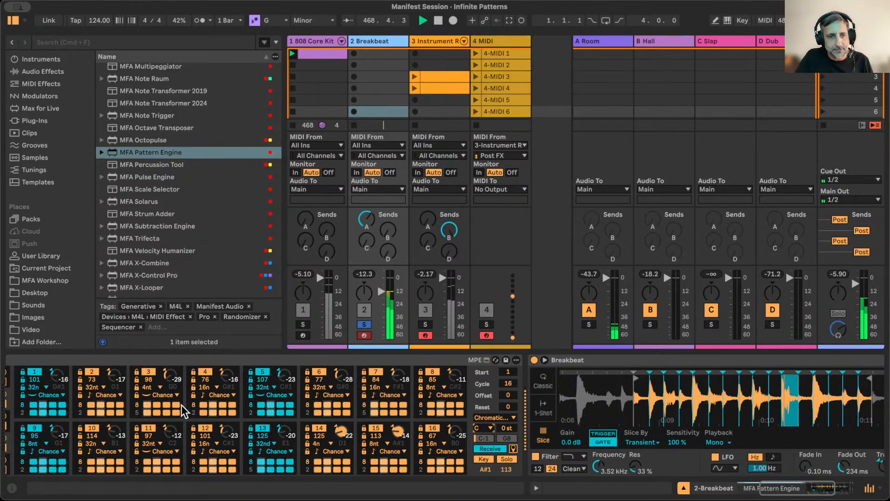
Limit the Breakbeat track's Pattern Engine pitch range to -24 through -12 and unsolo the track
{"action": "scroll", "coordinate": [325, 384], "scroll_direction": "left", "scroll_amount": 14}
{"action": "scroll", "coordinate": [324, 383], "scroll_direction": "left", "scroll_amount": 3}
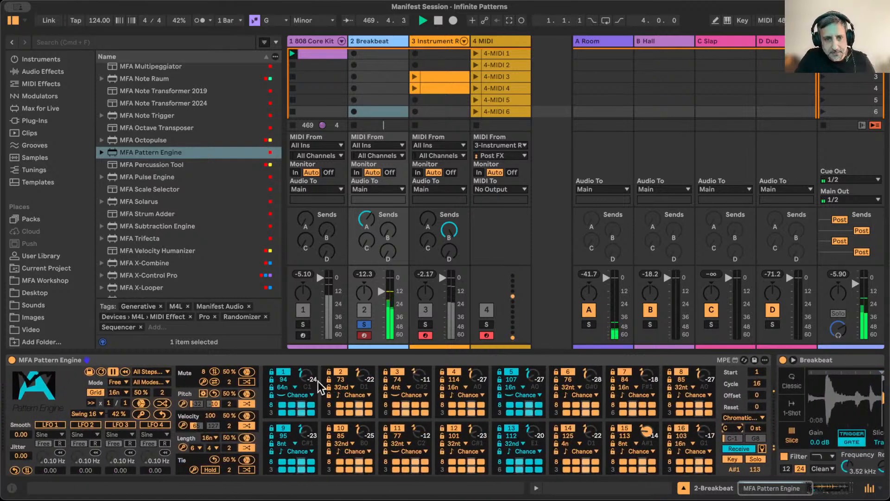
{"action": "left_click", "coordinate": [194, 403]}
{"action": "scroll", "coordinate": [195, 403], "scroll_direction": "up", "scroll_amount": 8}
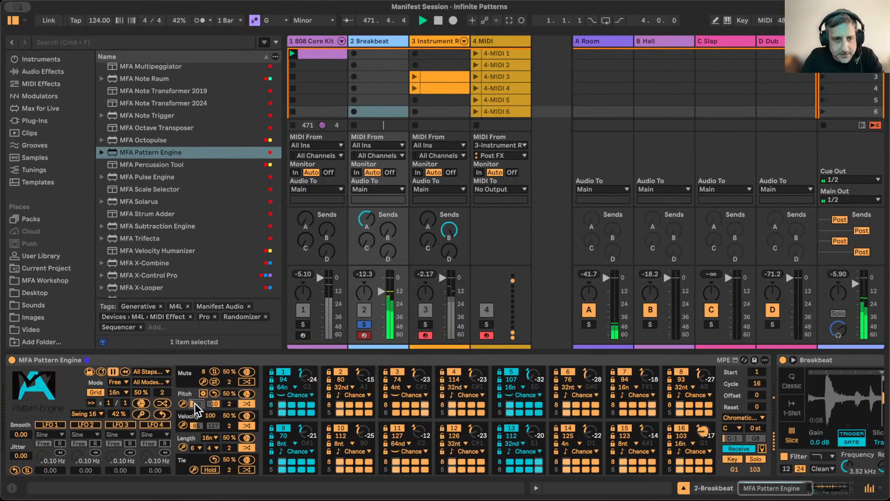
{"action": "scroll", "coordinate": [218, 402], "scroll_direction": "up", "scroll_amount": 10}
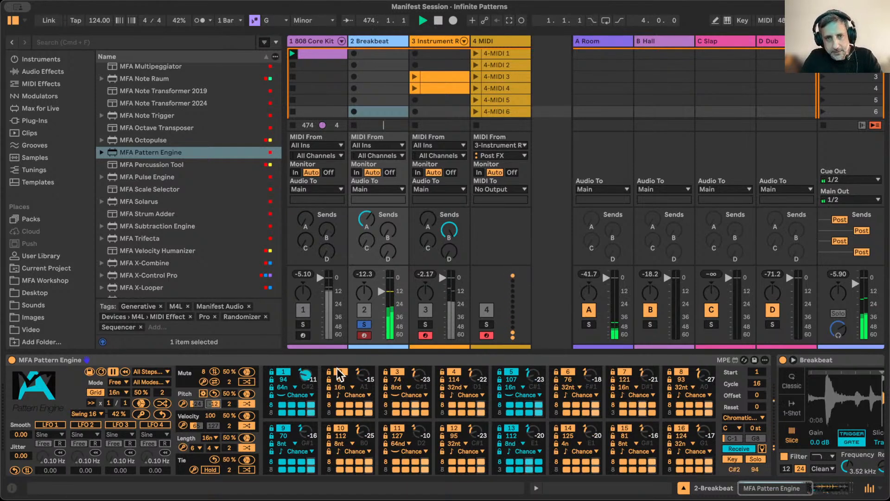
{"action": "left_click", "coordinate": [366, 325]}
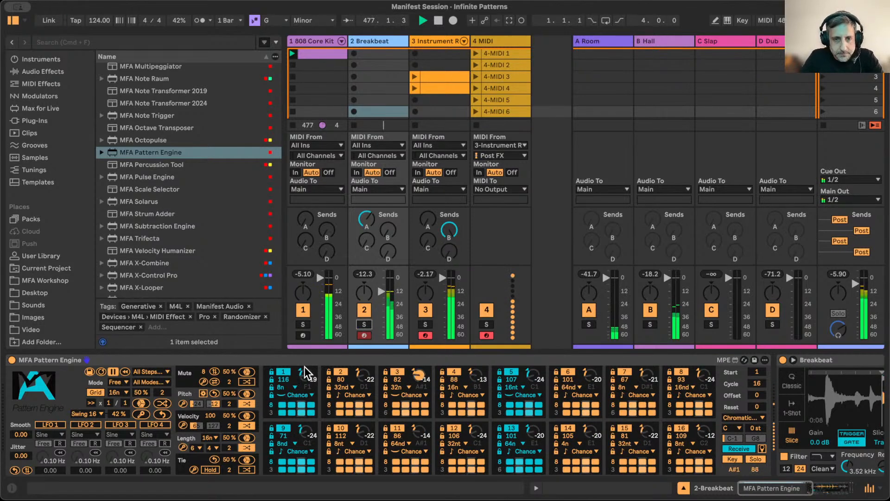
Mute steps 1, 5, 9 and 13 in the Breakbeat track's Pattern Engine
{"action": "left_click", "coordinate": [281, 371]}
{"action": "left_click", "coordinate": [284, 428]}
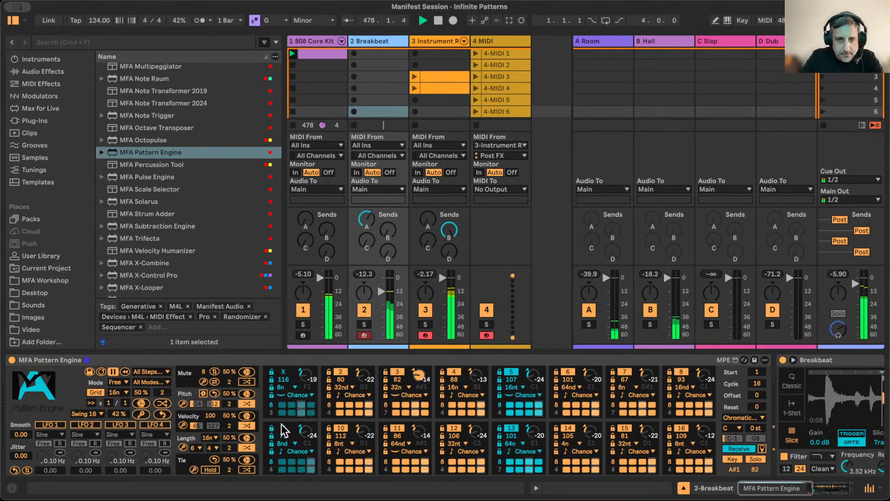
{"action": "left_click", "coordinate": [511, 372]}
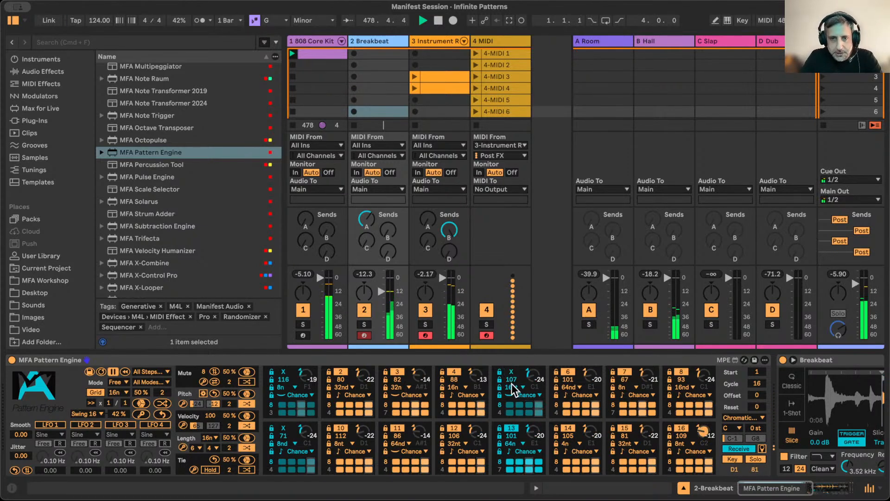
{"action": "left_click", "coordinate": [512, 430]}
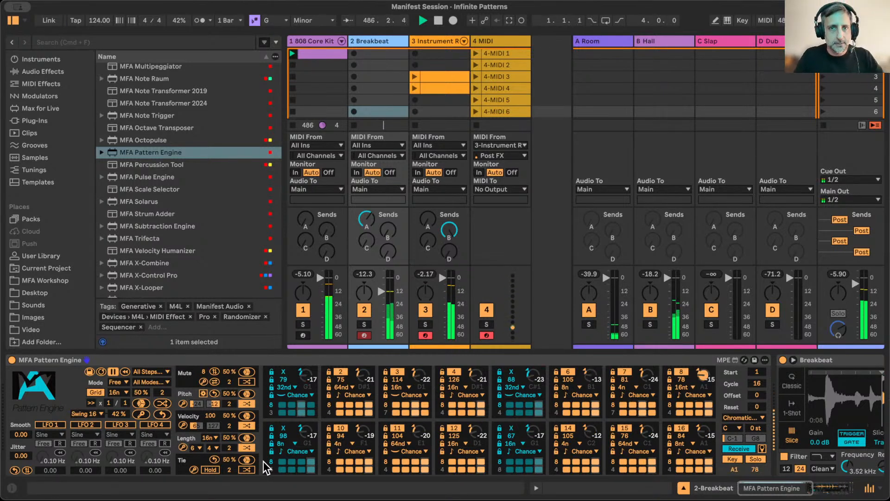
Examine the Instrument Rack track's device chain and the two views of Pattern Engine's per-step pitch options
{"action": "left_click", "coordinate": [428, 37]}
{"action": "scroll", "coordinate": [396, 408], "scroll_direction": "right", "scroll_amount": 10}
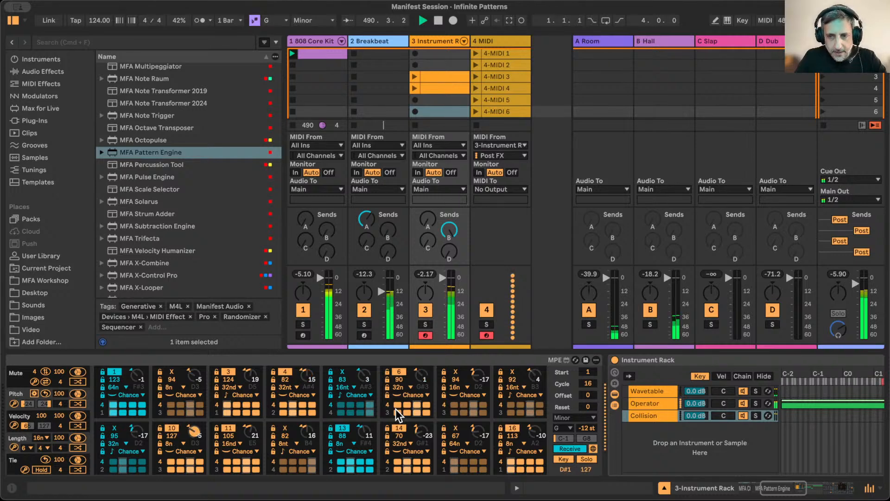
{"action": "scroll", "coordinate": [395, 409], "scroll_direction": "right", "scroll_amount": 3}
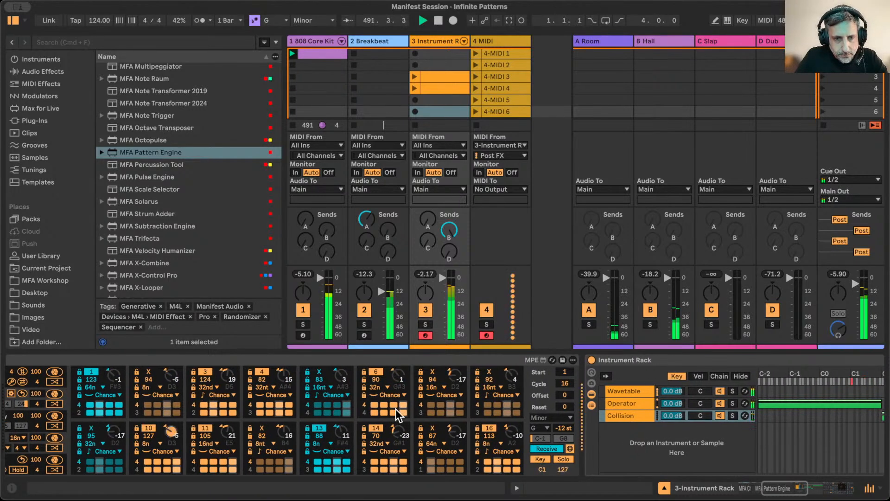
{"action": "scroll", "coordinate": [396, 409], "scroll_direction": "right", "scroll_amount": 2}
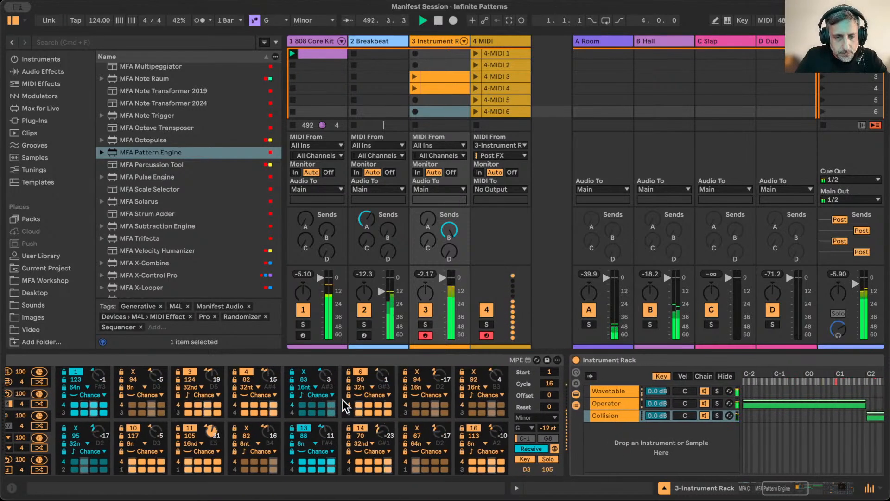
{"action": "scroll", "coordinate": [343, 403], "scroll_direction": "left", "scroll_amount": 10}
{"action": "scroll", "coordinate": [343, 403], "scroll_direction": "left", "scroll_amount": 6}
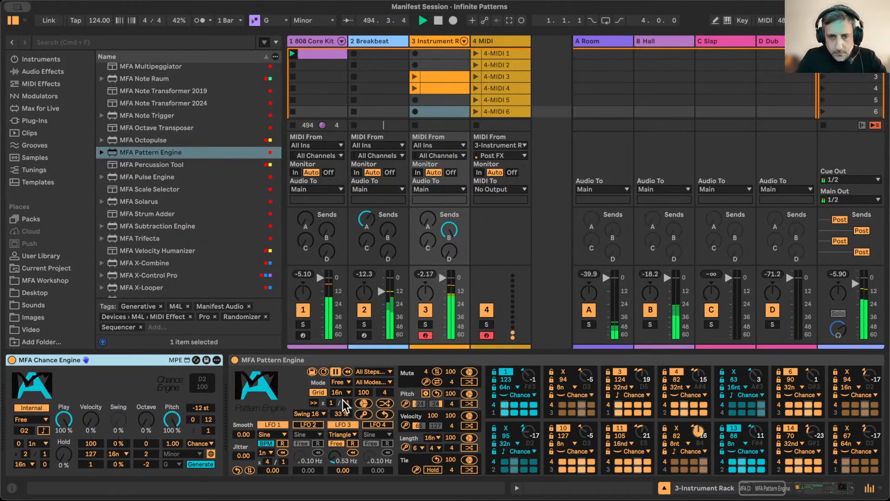
{"action": "scroll", "coordinate": [343, 404], "scroll_direction": "right", "scroll_amount": 6}
{"action": "scroll", "coordinate": [343, 404], "scroll_direction": "left", "scroll_amount": 6}
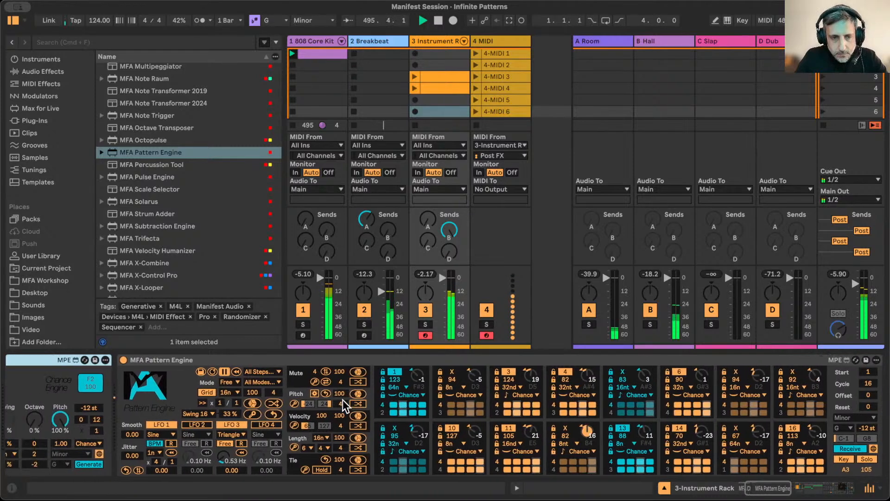
{"action": "scroll", "coordinate": [433, 376], "scroll_direction": "right", "scroll_amount": 5}
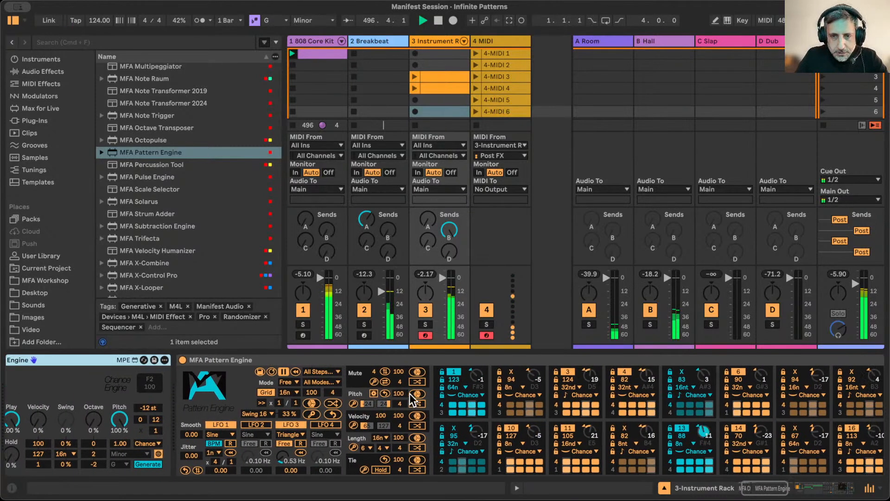
{"action": "left_click", "coordinate": [295, 395]}
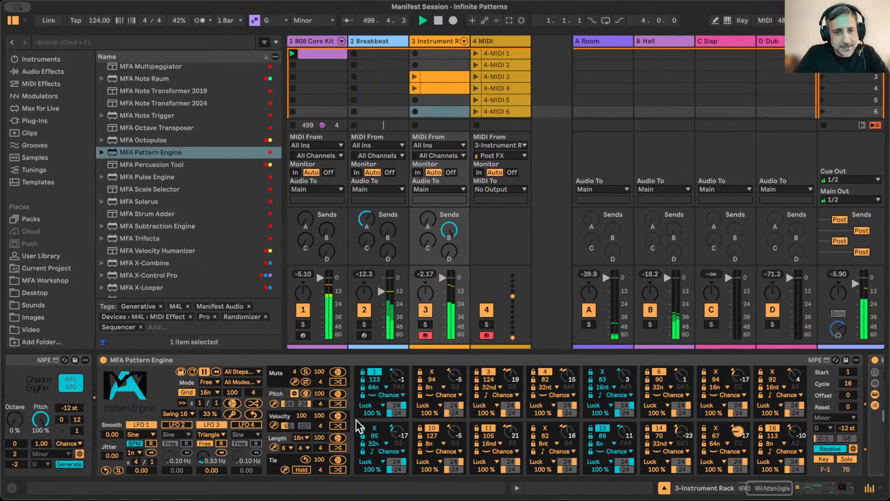
{"action": "left_click", "coordinate": [293, 394]}
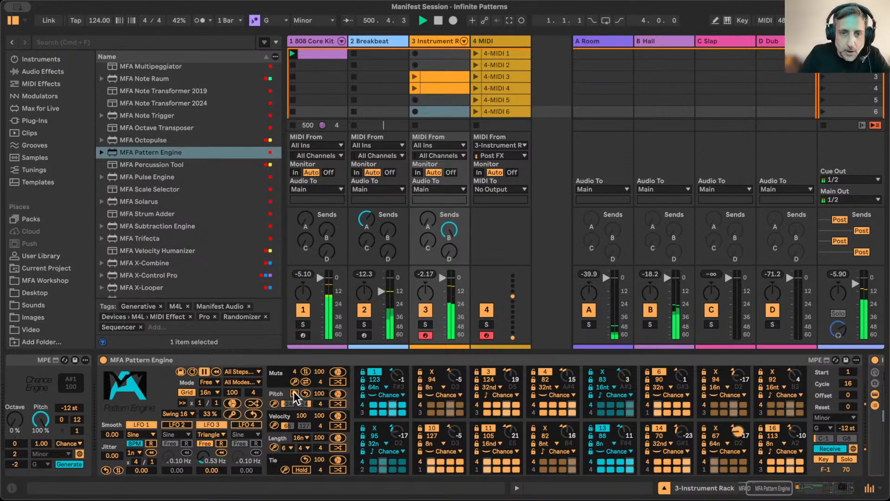
Set the pitch mode of step 2 to LFO 1 and of step 3 to Manual in the Instrument Rack's Pattern Engine
{"action": "left_click", "coordinate": [459, 395]}
{"action": "left_click", "coordinate": [443, 425]}
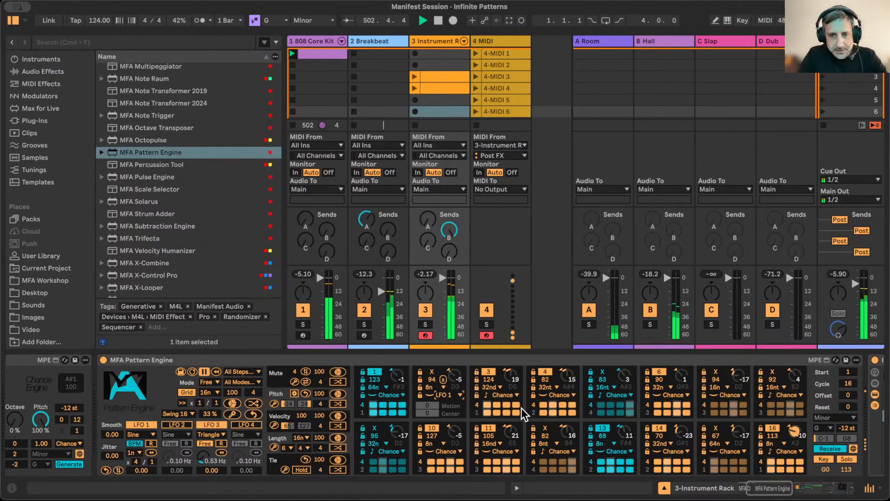
{"action": "left_click", "coordinate": [504, 395]}
{"action": "left_click", "coordinate": [507, 396]}
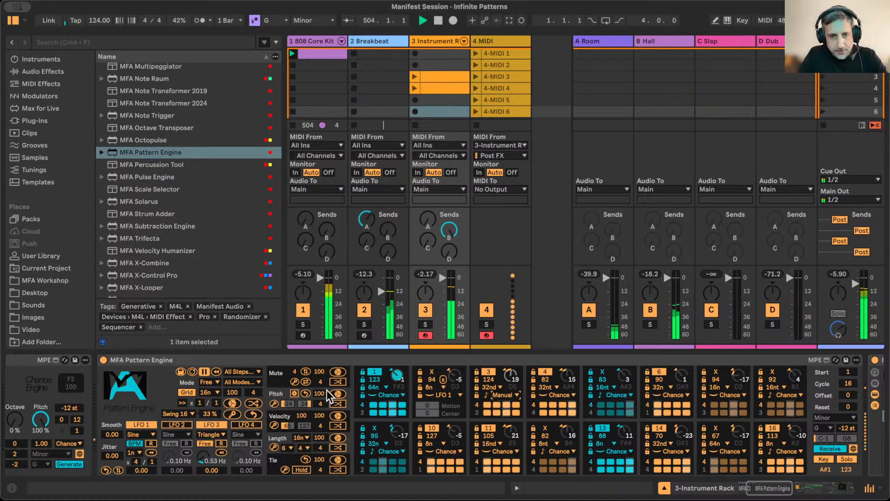
Set steps 1 and 13 to the Fluid chance type, with step 1 at 69%, and return to the step grid view
{"action": "left_click", "coordinate": [294, 393]}
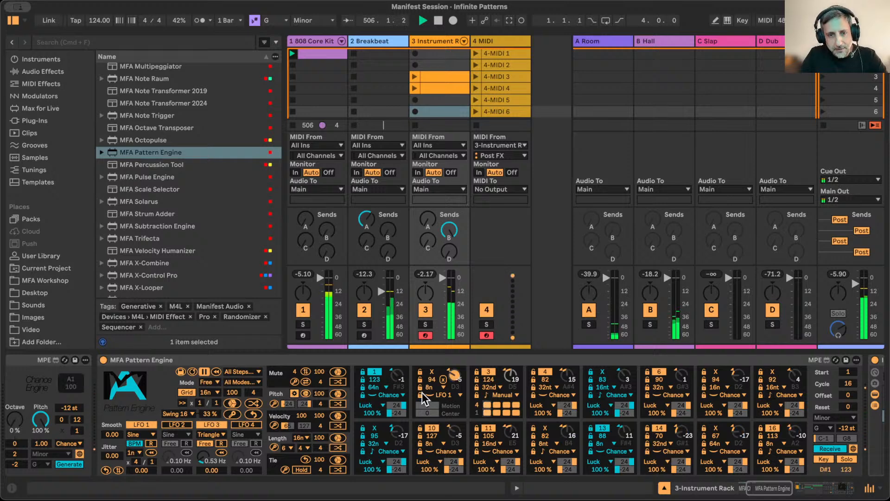
{"action": "left_click", "coordinate": [384, 408]}
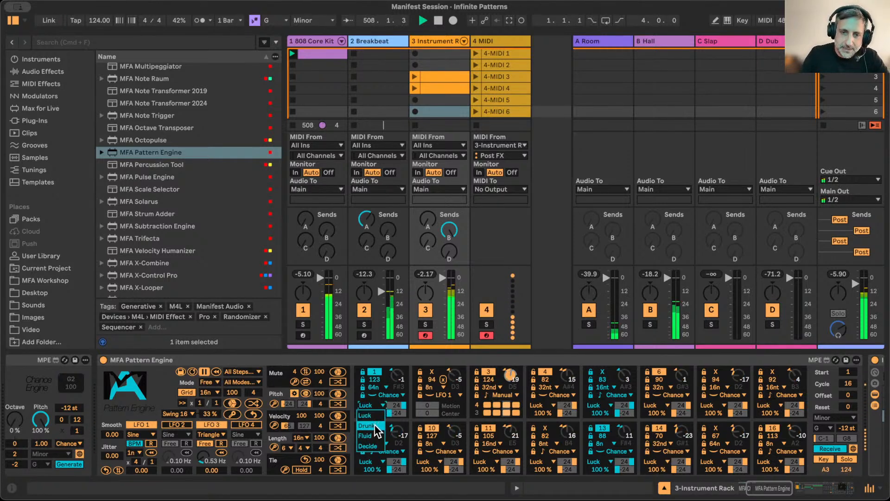
{"action": "left_click", "coordinate": [373, 435]}
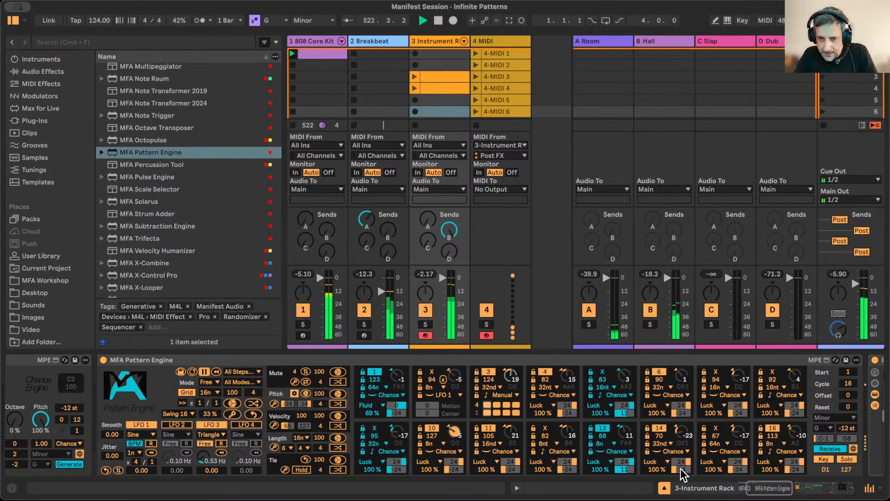
{"action": "left_click_drag", "start_coordinate": [624, 461], "coordinate": [625, 454]}
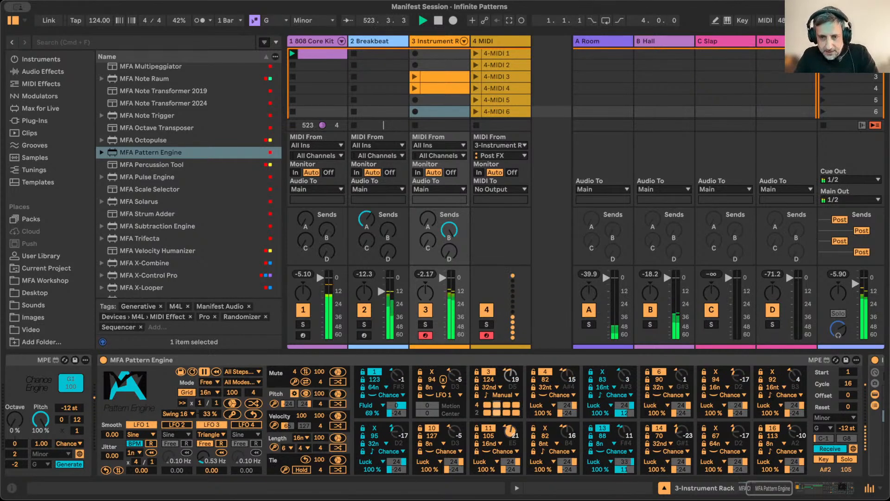
{"action": "left_click", "coordinate": [602, 462]}
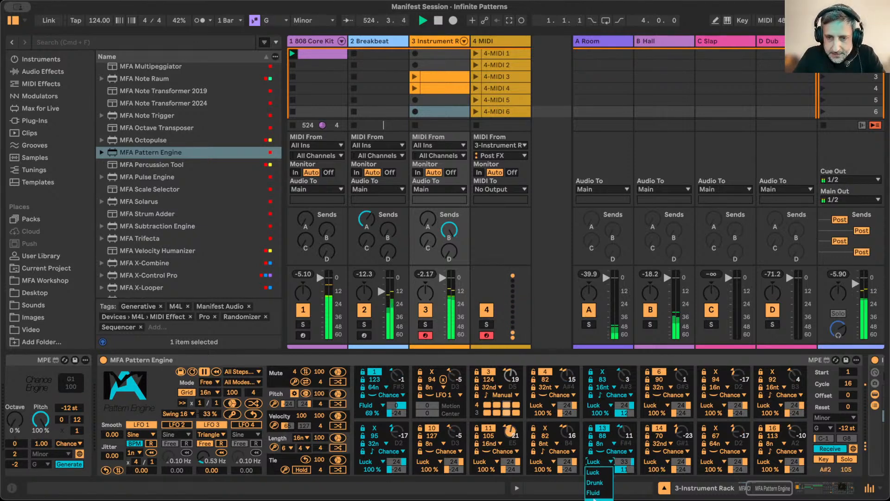
{"action": "left_click", "coordinate": [594, 493]}
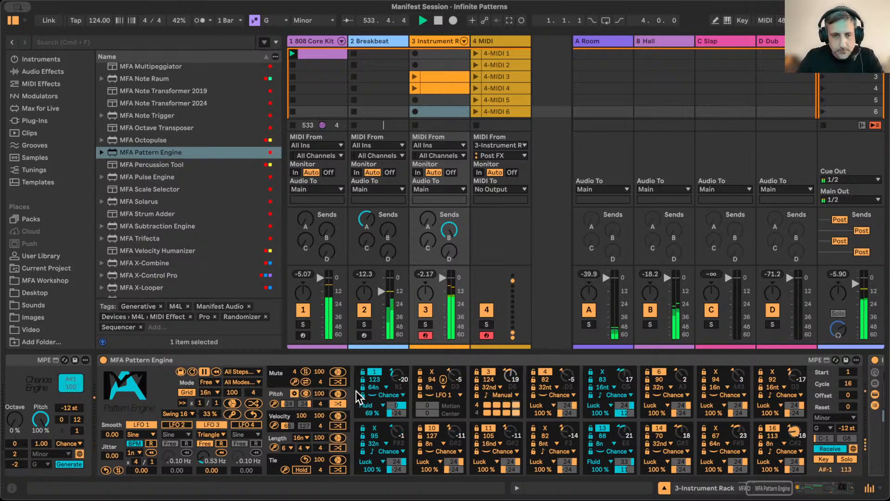
{"action": "left_click", "coordinate": [296, 395]}
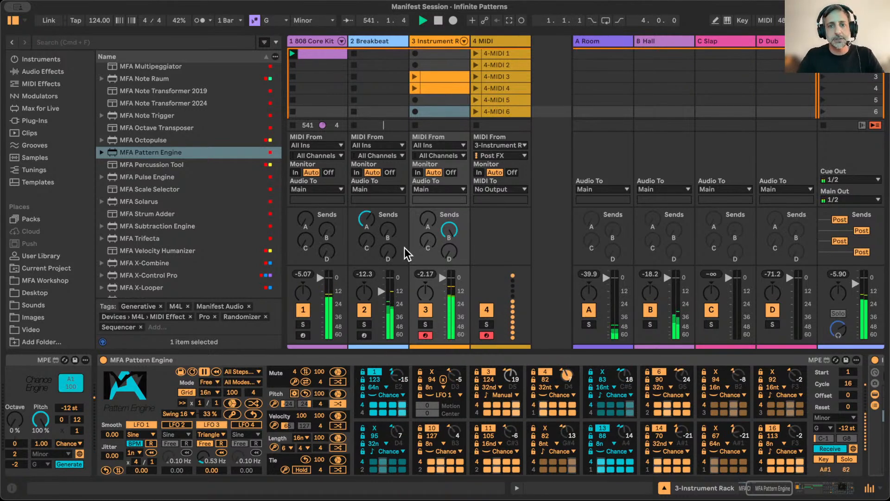
Loop bars 1 to 4 in the Arrangement with the browser hidden, and restart playback from bar 1 with recording on
{"action": "left_click", "coordinate": [502, 39]}
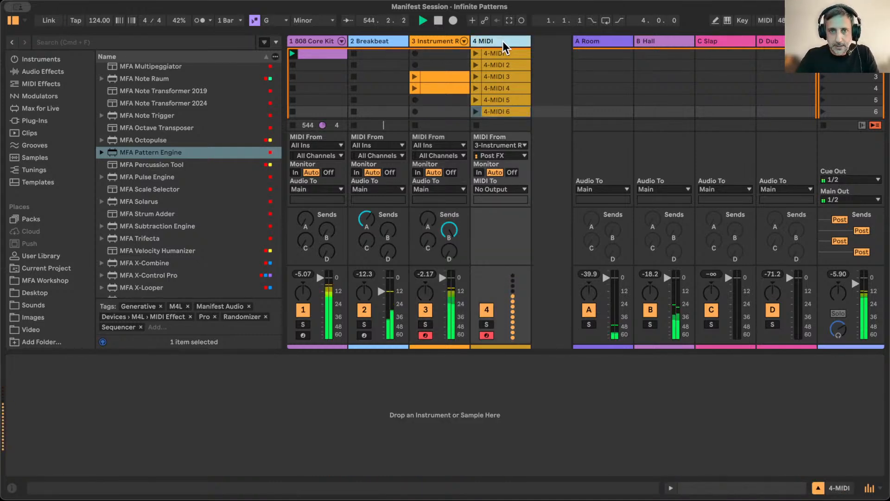
{"action": "key", "text": "Tab"}
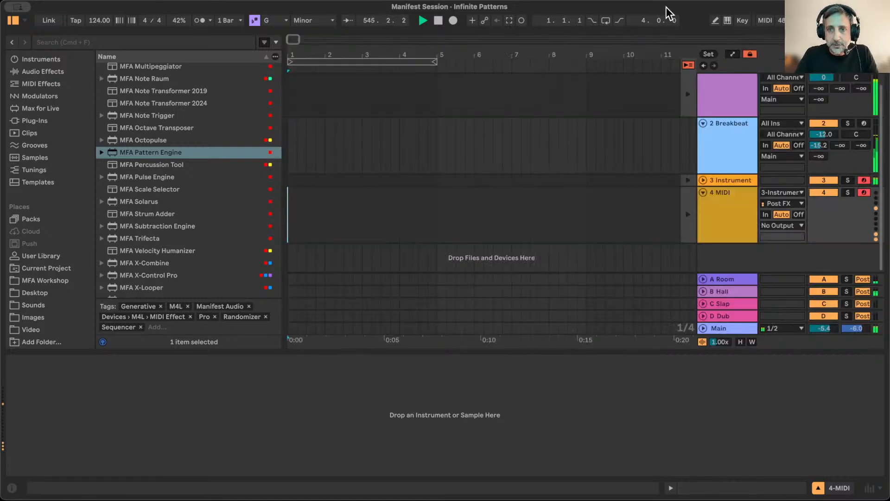
{"action": "left_click", "coordinate": [12, 21]}
{"action": "left_click", "coordinate": [606, 20]}
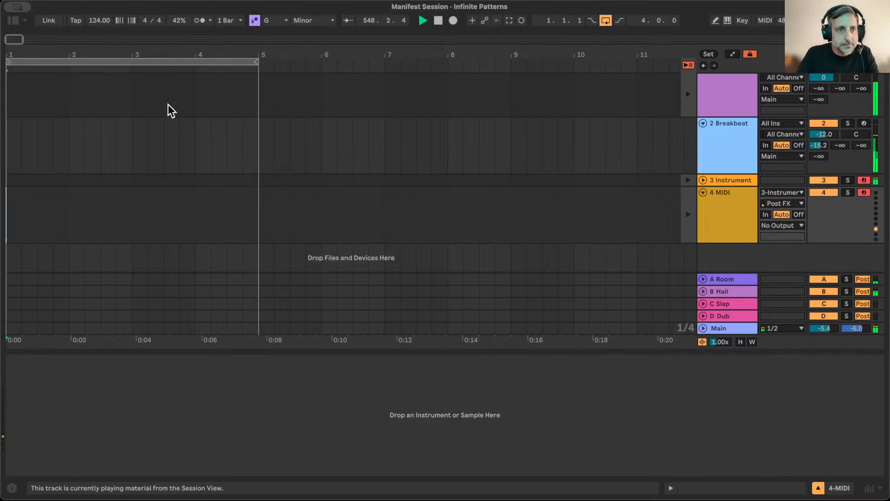
{"action": "left_click", "coordinate": [185, 61]}
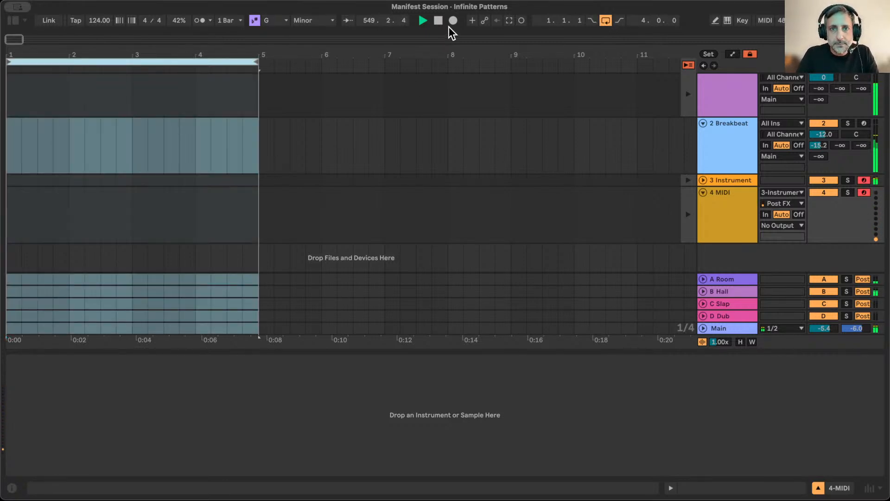
{"action": "left_click", "coordinate": [437, 19]}
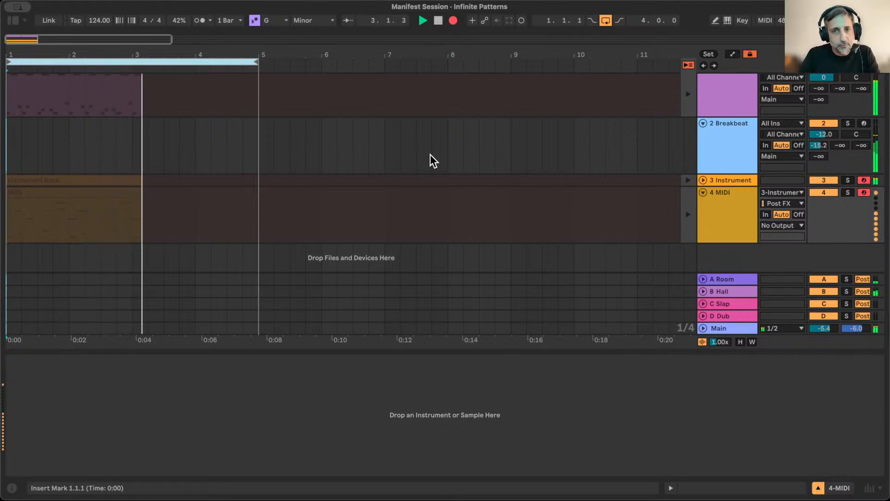
Show the take lanes of the 4 MIDI track and hide the device view
{"action": "scroll", "coordinate": [595, 203], "scroll_direction": "up", "scroll_amount": 1}
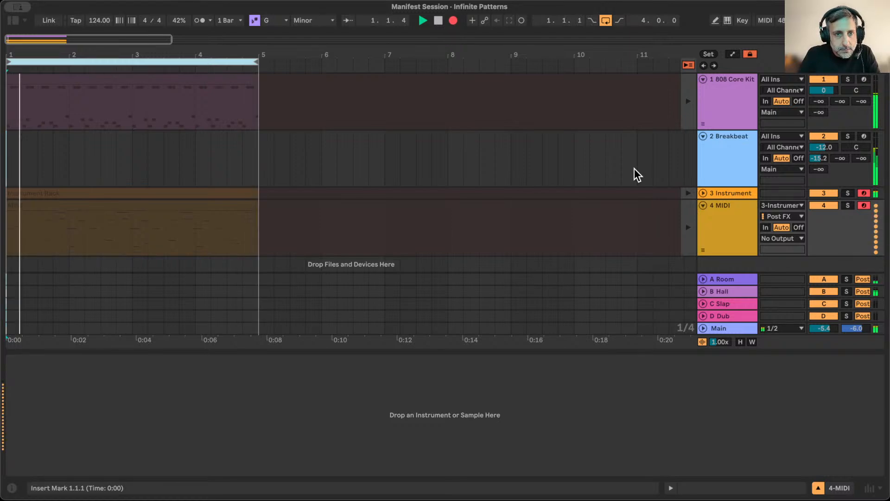
{"action": "right_click", "coordinate": [719, 229]}
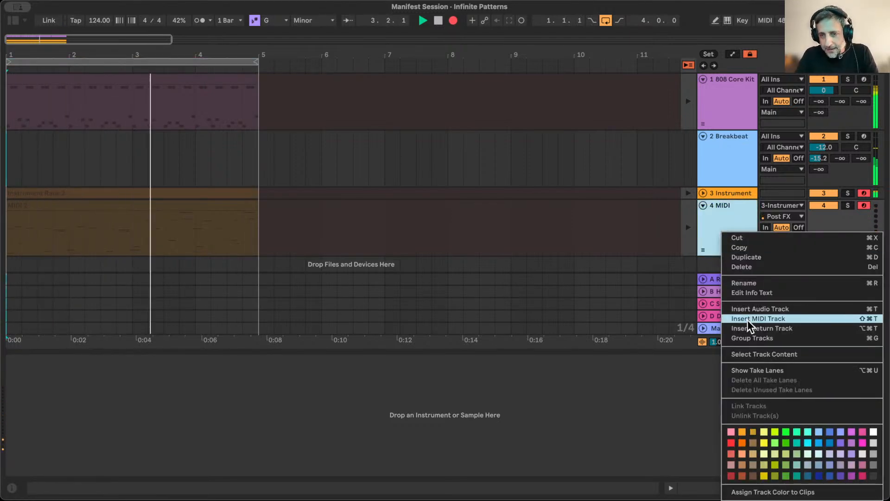
{"action": "left_click", "coordinate": [759, 370]}
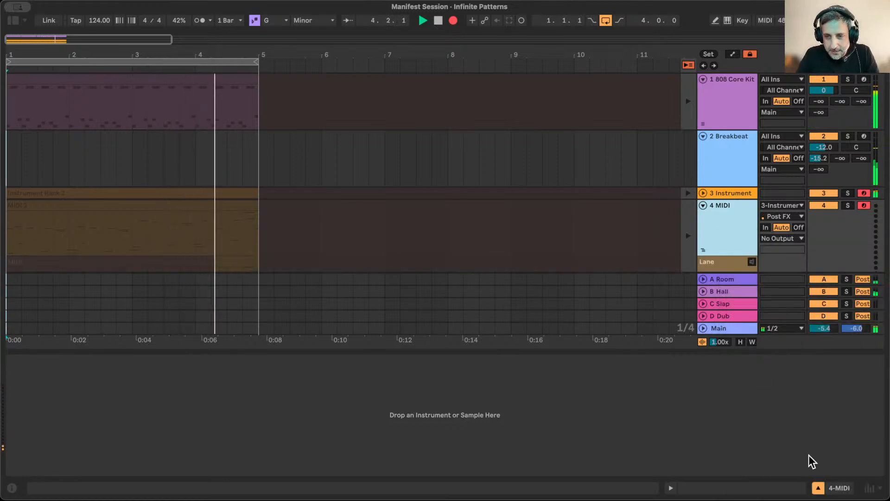
{"action": "key", "text": "alt+shift+t"}
{"action": "key", "text": "alt+shift+t"}
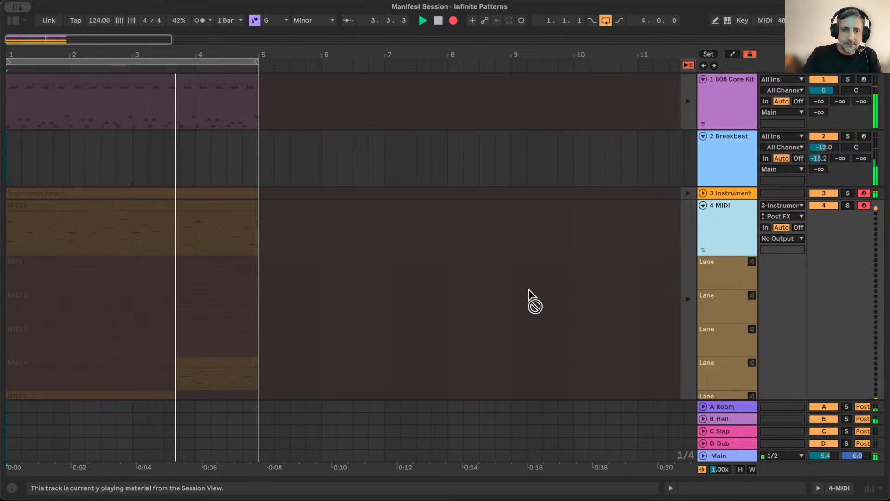
Turn off Arrangement recording while playback continues
{"action": "scroll", "coordinate": [528, 289], "scroll_direction": "down", "scroll_amount": 3}
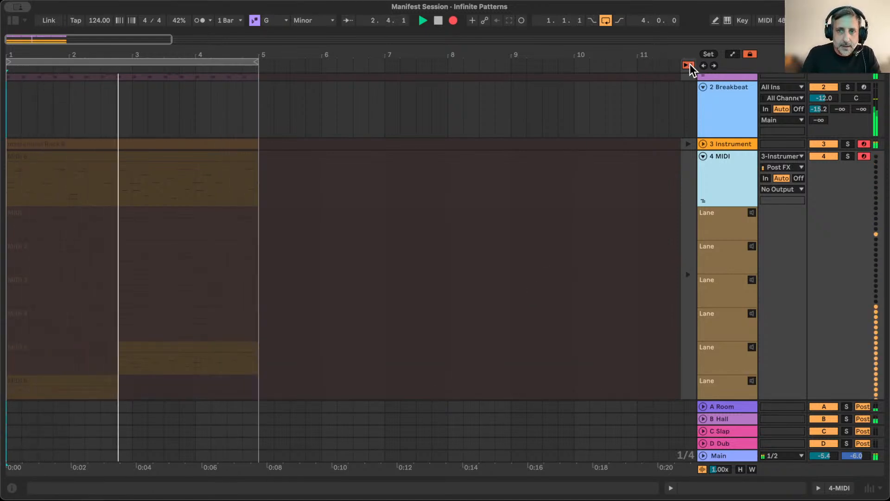
{"action": "left_click", "coordinate": [453, 21]}
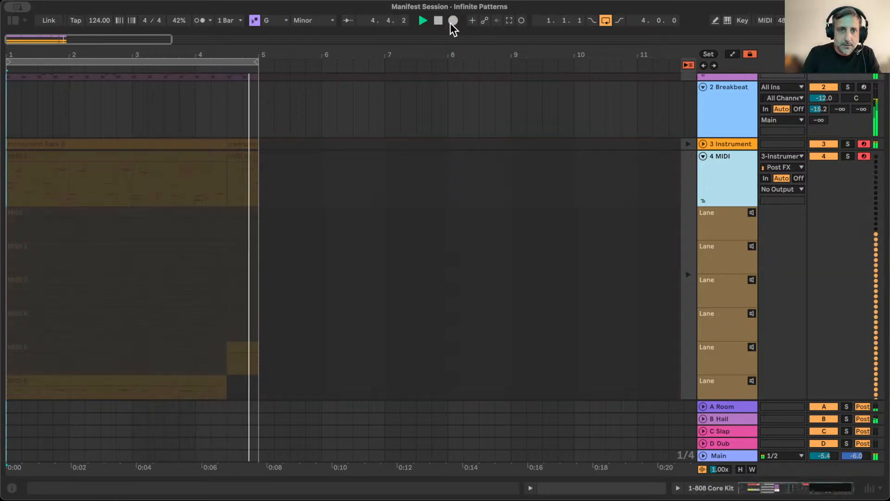
Return the 4 MIDI track to Arrangement playback so its recorded takes play
{"action": "scroll", "coordinate": [427, 148], "scroll_direction": "up", "scroll_amount": 3}
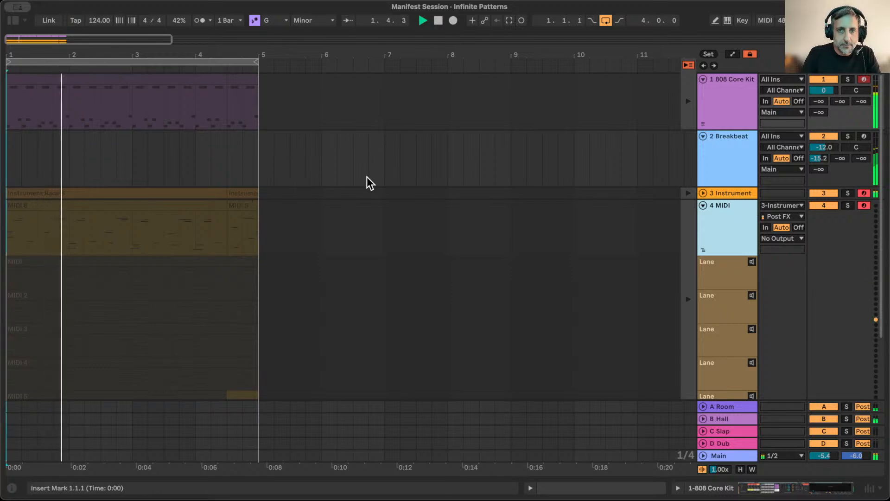
{"action": "left_click", "coordinate": [690, 230]}
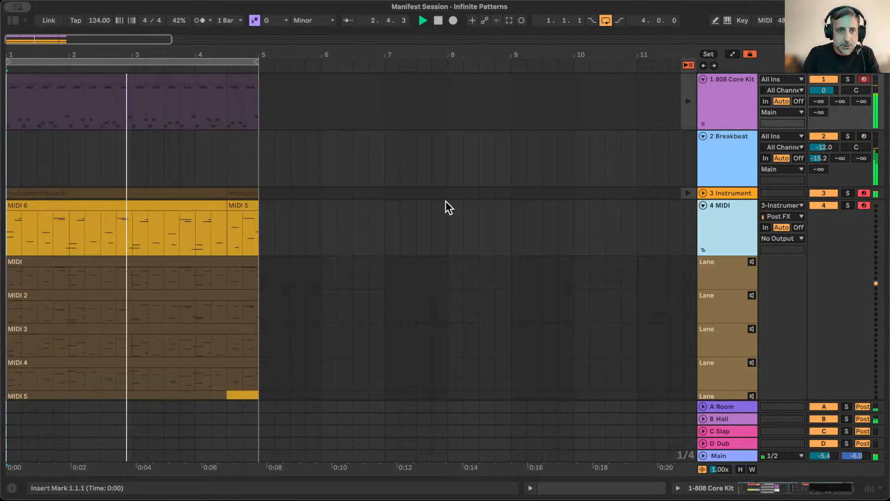
{"action": "left_click_drag", "start_coordinate": [272, 184], "coordinate": [5, 65]}
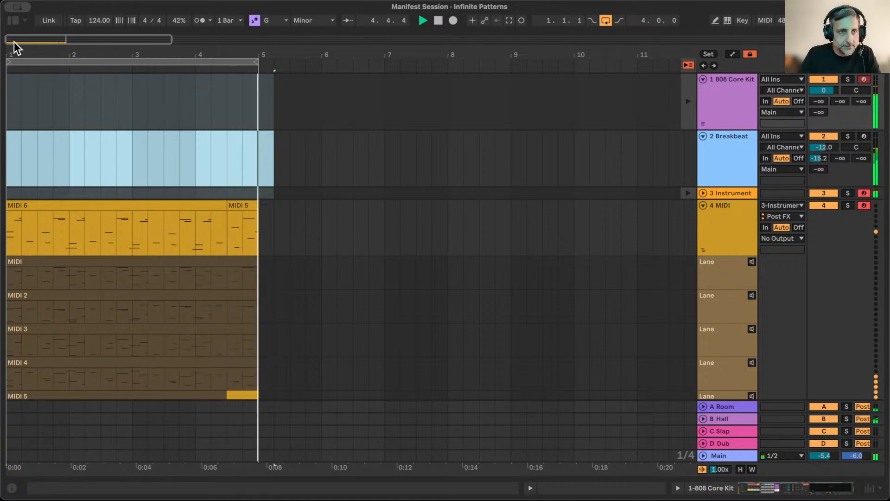
In Draw Mode, comp bars 1 to 4 from takes MIDI, MIDI 2 and MIDI 3, then the same three takes in half-bar segments from 3.3
{"action": "mouse_move", "coordinate": [17, 47]}
{"action": "left_mouse_down"}
{"action": "mouse_move", "coordinate": [16, 88]}
{"action": "mouse_move", "coordinate": [12, 37]}
{"action": "mouse_move", "coordinate": [7, 52]}
{"action": "left_mouse_up"}
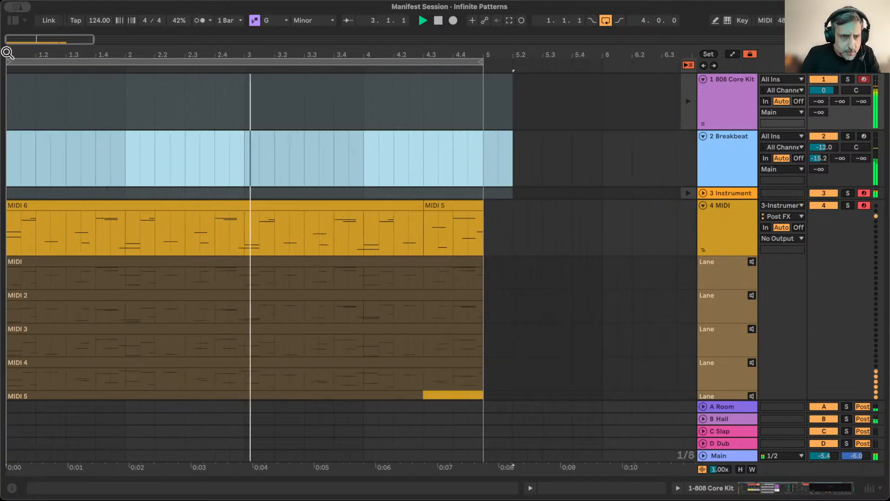
{"action": "key", "text": "b"}
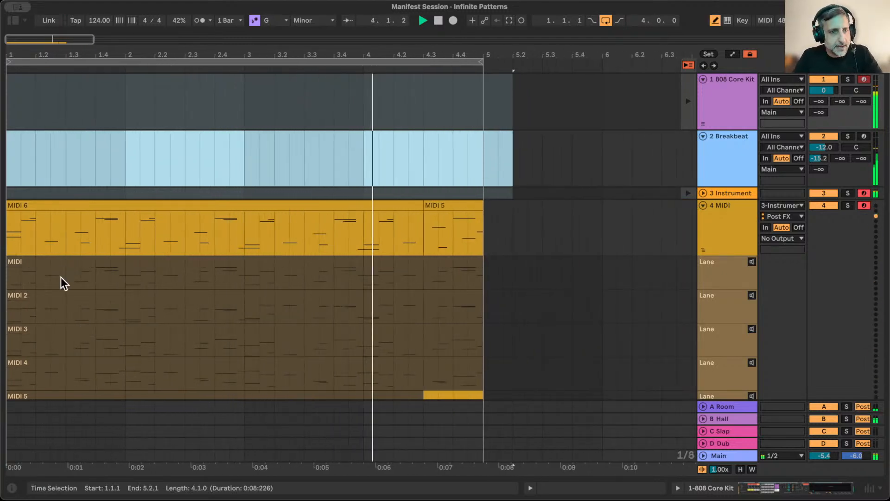
{"action": "mouse_move", "coordinate": [16, 266]}
{"action": "left_mouse_down"}
{"action": "mouse_move", "coordinate": [132, 277]}
{"action": "mouse_move", "coordinate": [168, 306]}
{"action": "mouse_move", "coordinate": [247, 304]}
{"action": "mouse_move", "coordinate": [310, 329]}
{"action": "left_mouse_up"}
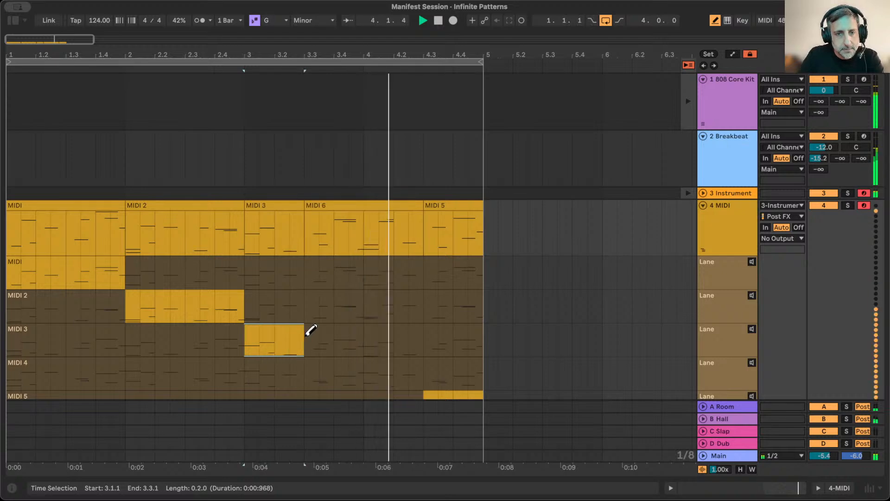
{"action": "left_click_drag", "start_coordinate": [306, 274], "coordinate": [372, 273]}
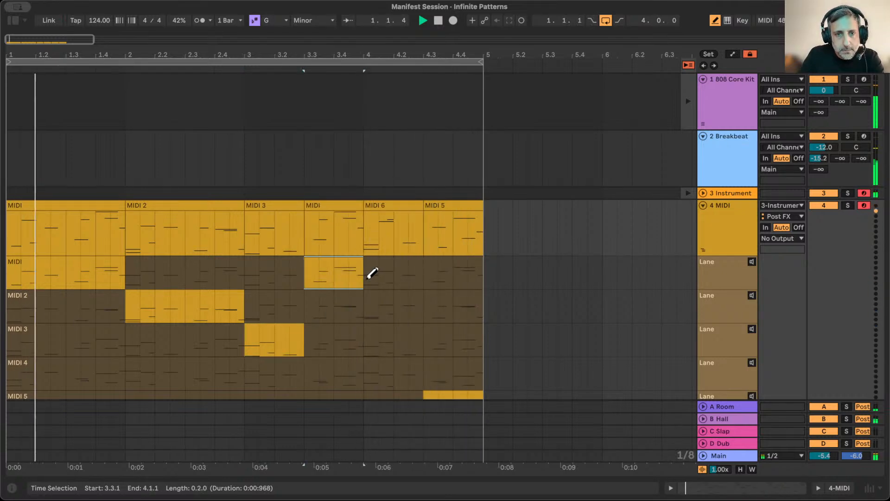
{"action": "mouse_move", "coordinate": [372, 304]}
{"action": "left_mouse_down"}
{"action": "mouse_move", "coordinate": [471, 307]}
{"action": "mouse_move", "coordinate": [426, 307]}
{"action": "left_mouse_up"}
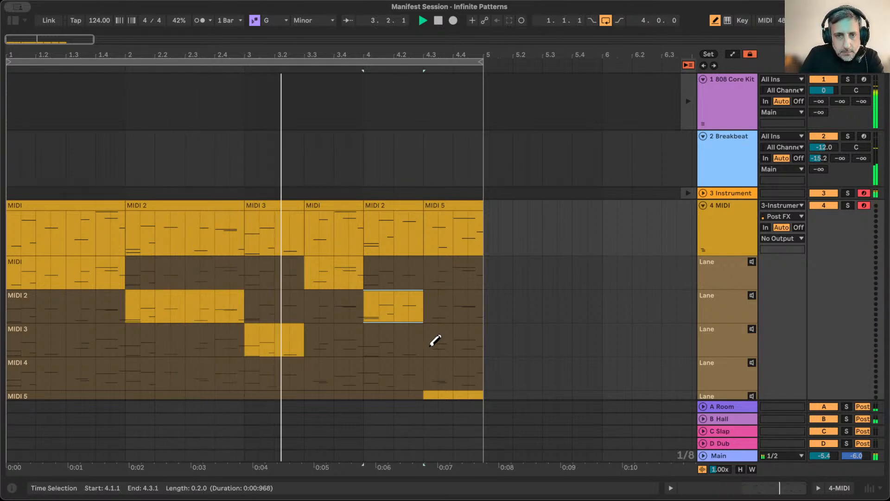
{"action": "left_click_drag", "start_coordinate": [434, 341], "coordinate": [489, 341]}
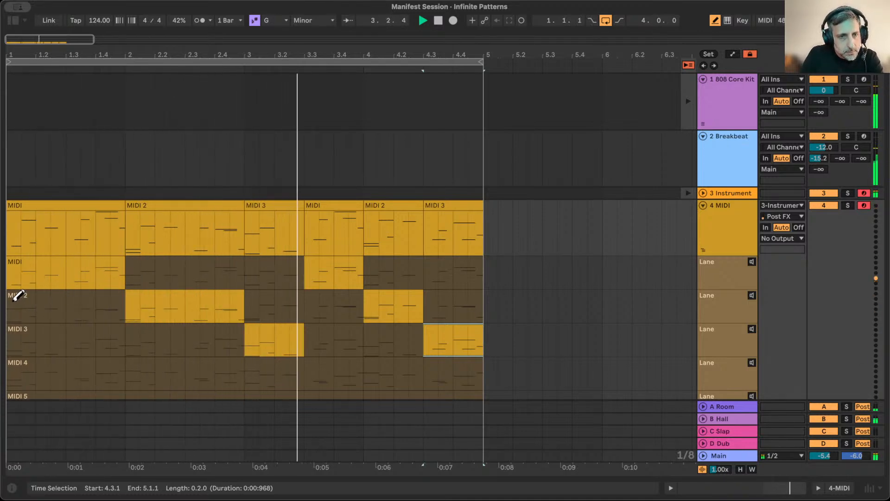
Revise the comp so take MIDI 2 fills bars 1 and 2 and take MIDI 3 fills bars 3 and 4
{"action": "left_click", "coordinate": [21, 333]}
{"action": "left_click_drag", "start_coordinate": [21, 332], "coordinate": [133, 338]}
{"action": "left_click", "coordinate": [16, 334]}
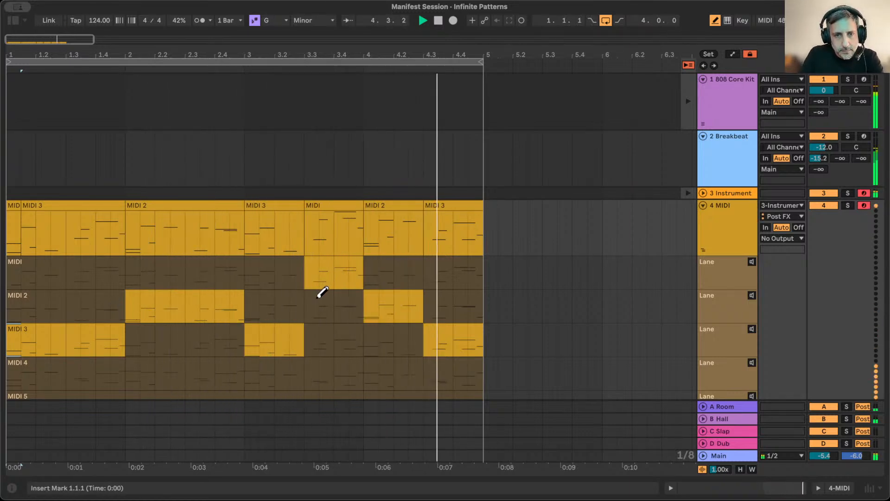
{"action": "left_click", "coordinate": [362, 329]}
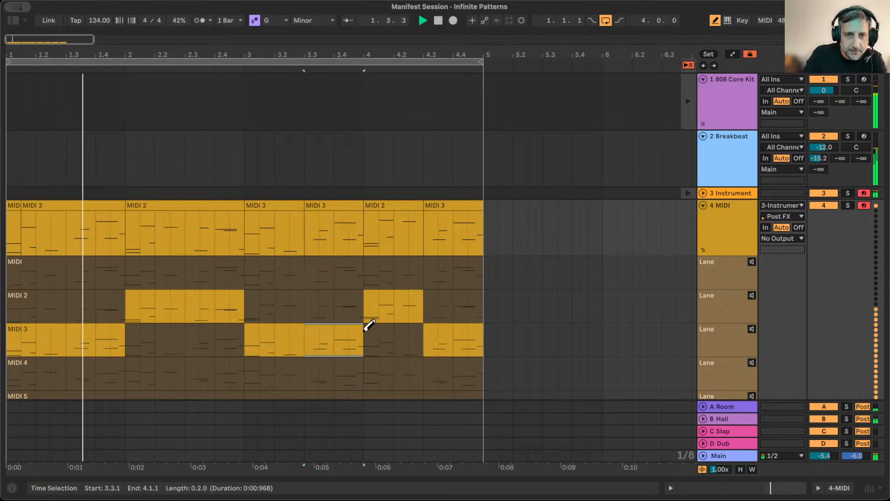
{"action": "left_click_drag", "start_coordinate": [365, 325], "coordinate": [440, 327]}
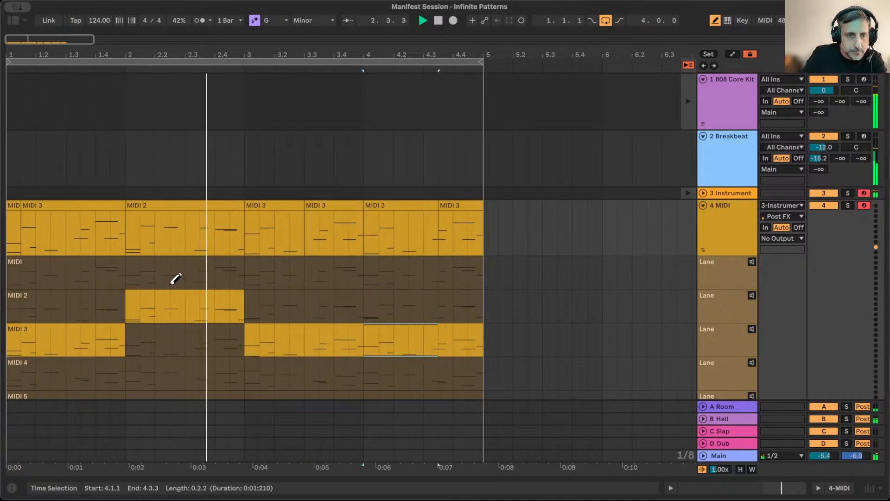
{"action": "left_click_drag", "start_coordinate": [15, 297], "coordinate": [131, 301]}
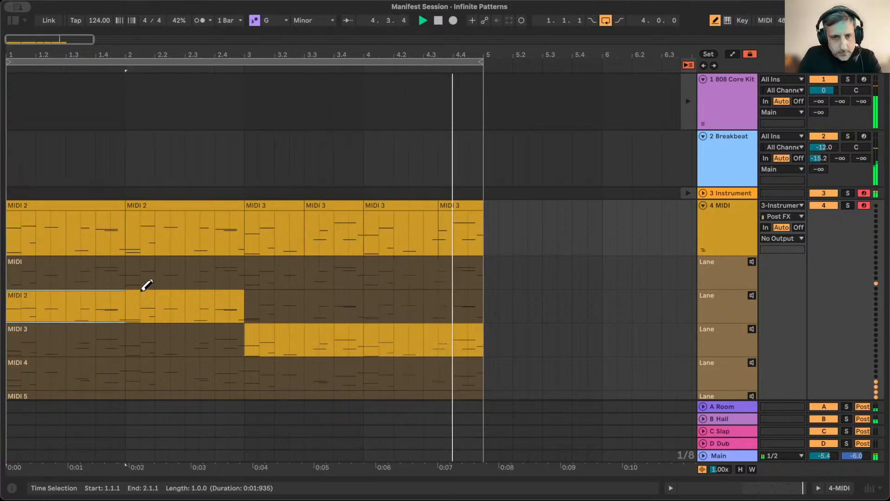
Consolidate all comped segments in the main lane of the 4 MIDI track into one clip
{"action": "left_click", "coordinate": [452, 209]}
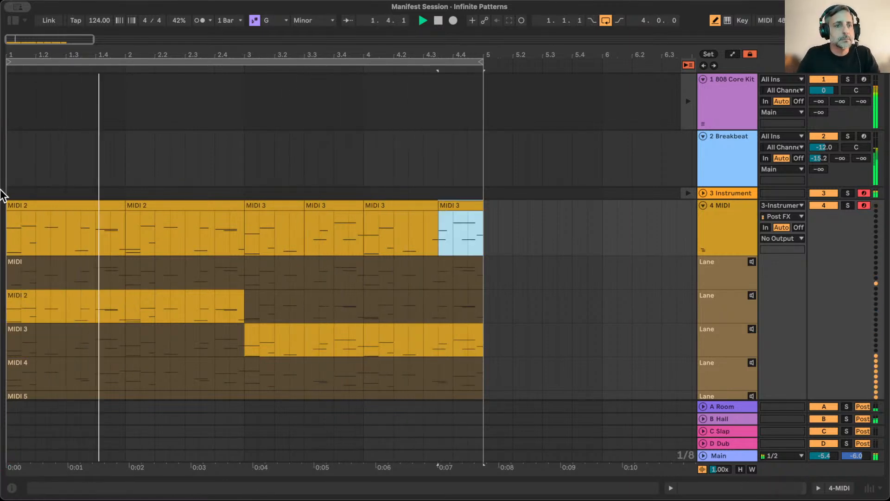
{"action": "left_click", "coordinate": [60, 203], "text": "shift"}
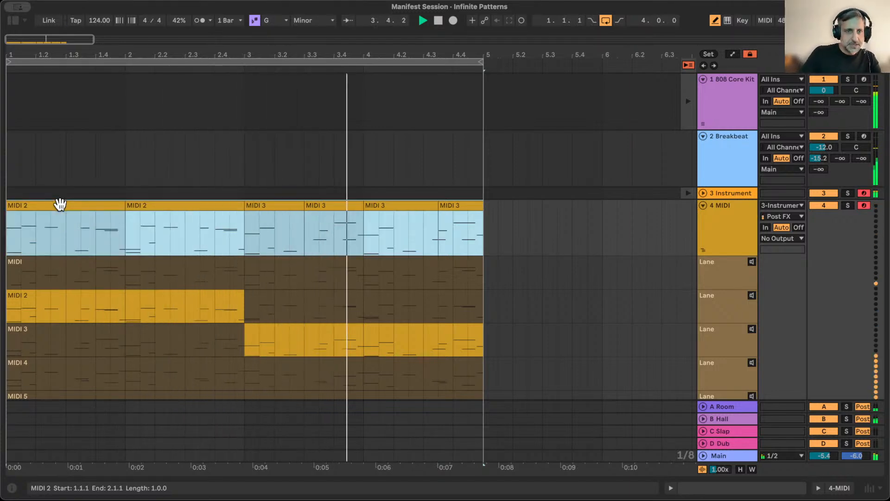
{"action": "right_click", "coordinate": [60, 204]}
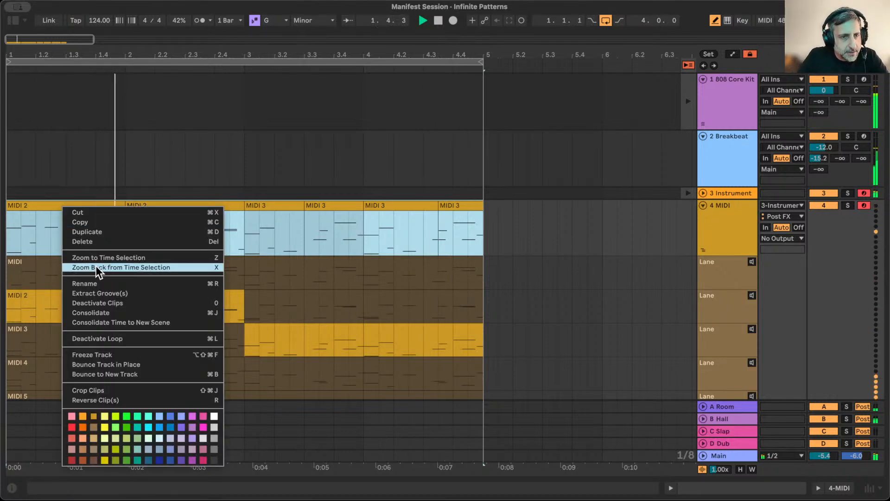
{"action": "left_click", "coordinate": [108, 312]}
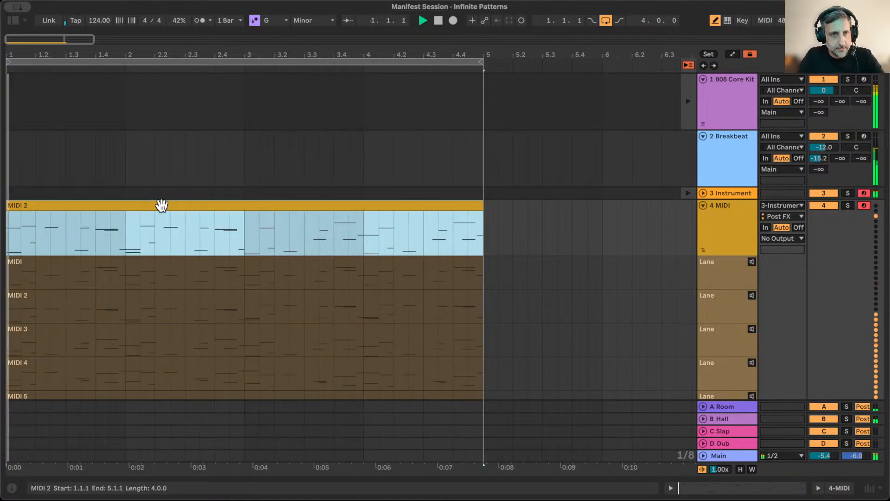
In Session View with the device view hidden, place the consolidated clip in slot 7 of the 4 MIDI track and rename it Comped
{"action": "key", "text": "Tab"}
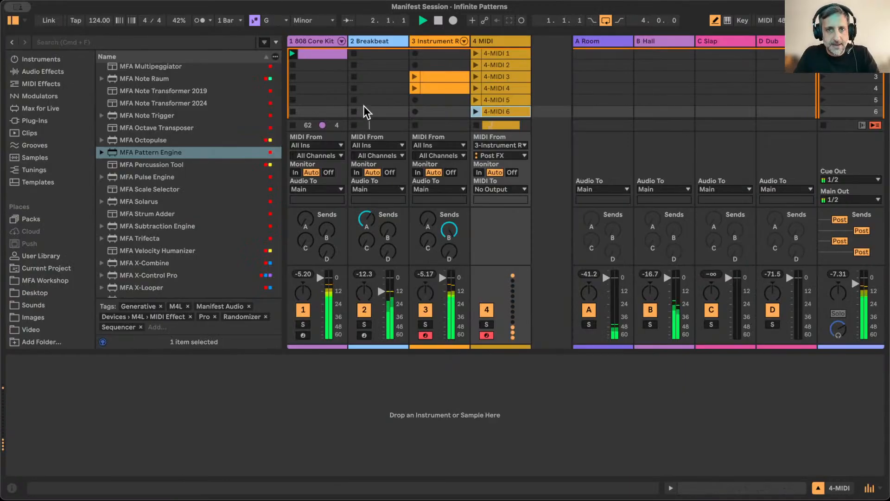
{"action": "left_click", "coordinate": [817, 487]}
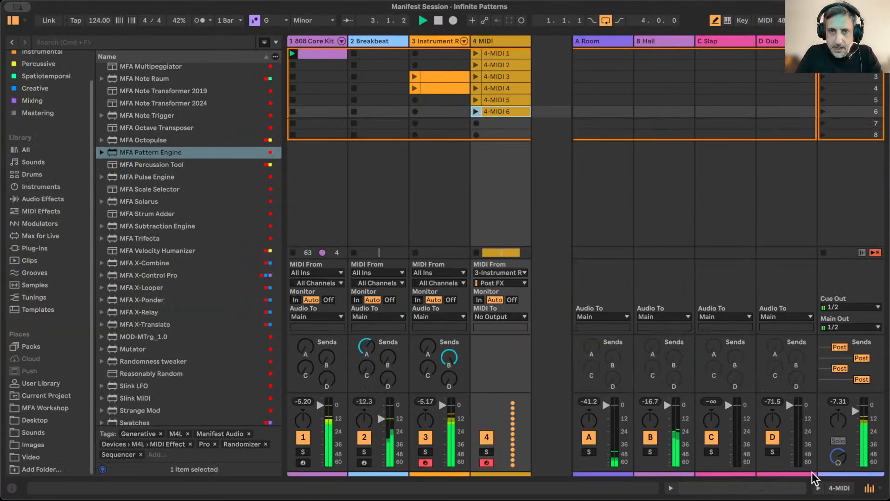
{"action": "double_click", "coordinate": [495, 122]}
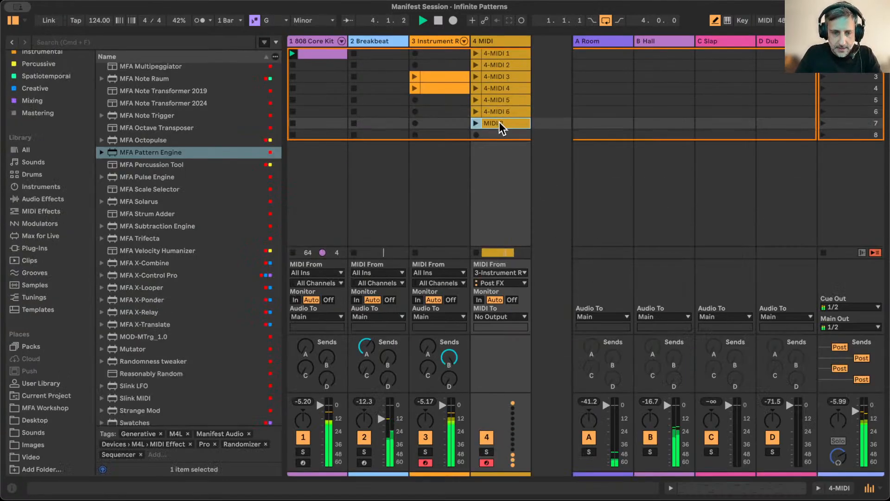
{"action": "type", "text": "Compl"}
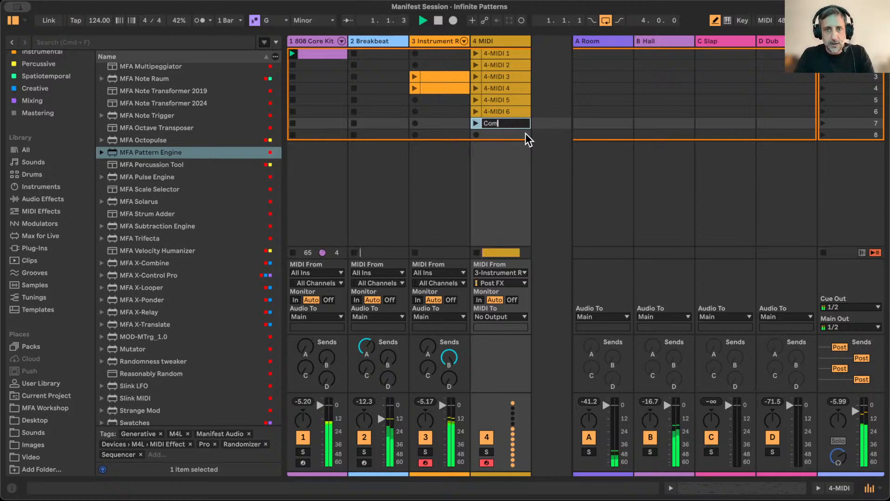
{"action": "key", "text": "BackSpace"}
{"action": "type", "text": "ed"}
{"action": "key", "text": "Return"}
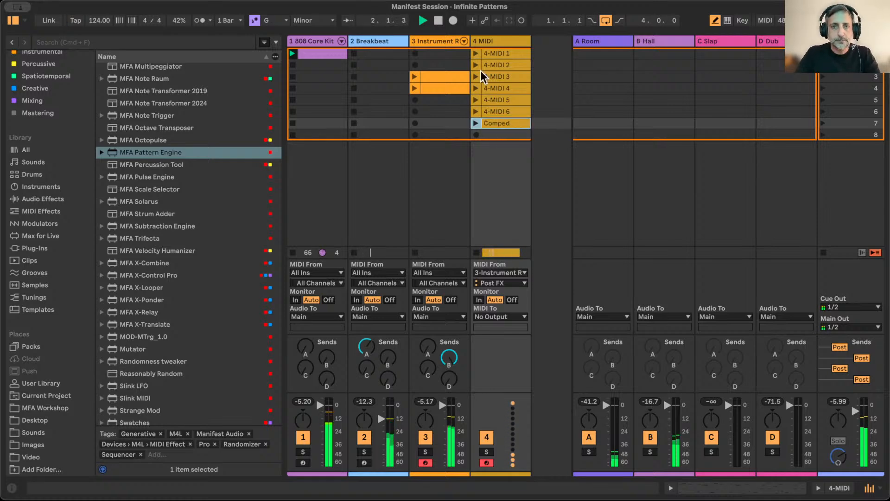
Show the devices of the 3 Instrument Rack track and set MFA Chance Engine's Play amount to 0%
{"action": "double_click", "coordinate": [429, 41]}
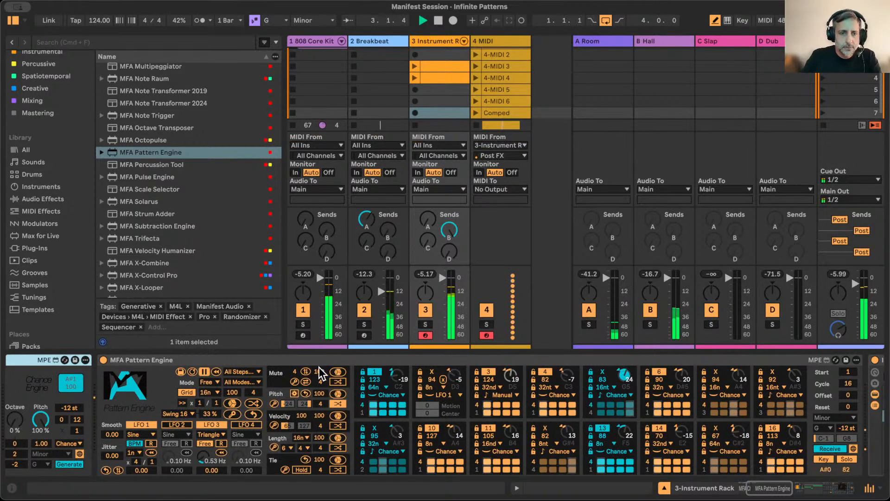
{"action": "scroll", "coordinate": [46, 458], "scroll_direction": "left", "scroll_amount": 10}
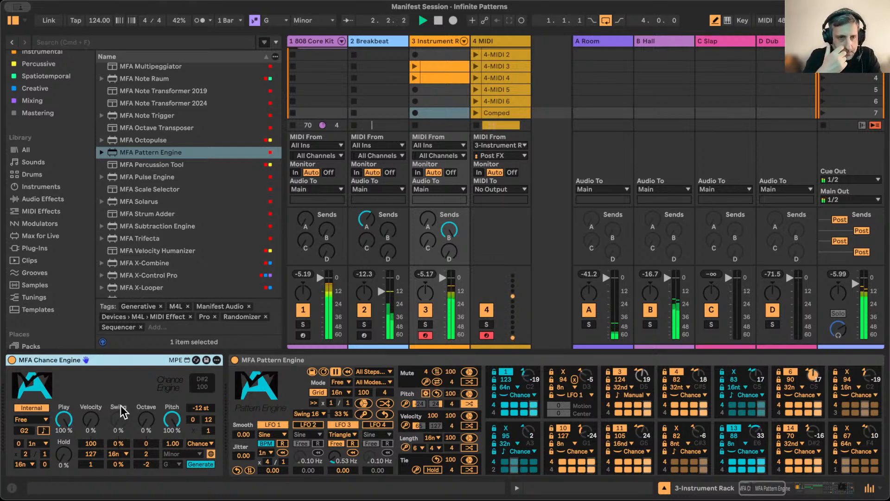
{"action": "left_click_drag", "start_coordinate": [60, 413], "coordinate": [60, 440]}
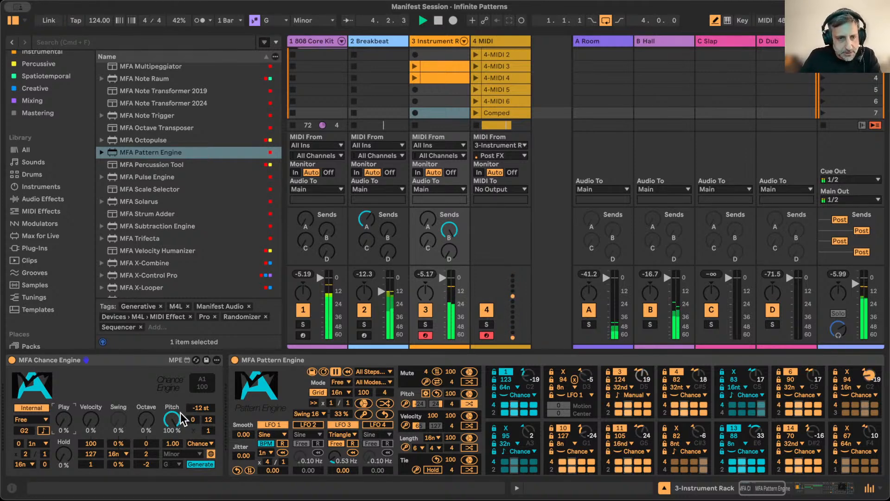
Examine the key zones of the Wavetable, Operator and Collision chains in the Instrument Rack
{"action": "scroll", "coordinate": [113, 443], "scroll_direction": "right", "scroll_amount": 10}
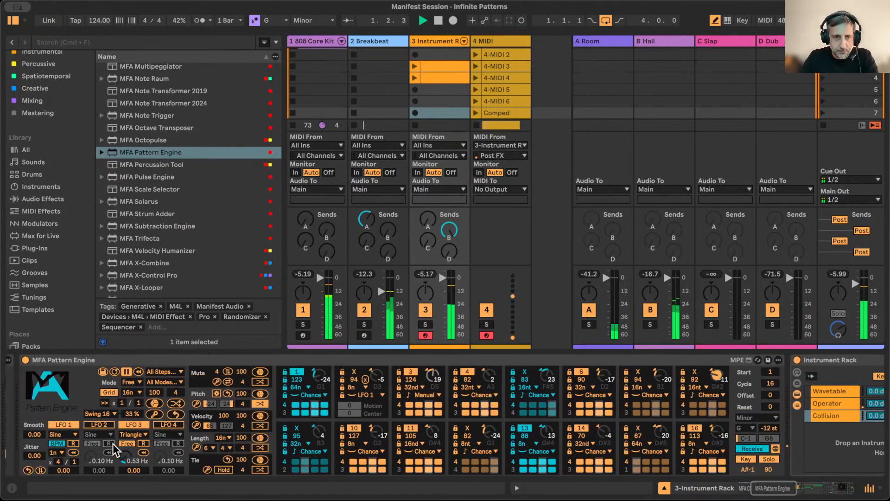
{"action": "scroll", "coordinate": [112, 443], "scroll_direction": "right", "scroll_amount": 15}
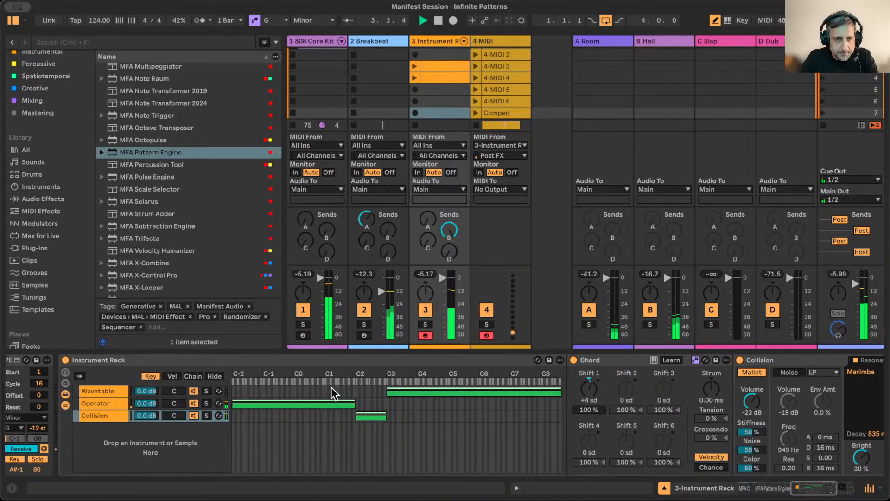
{"action": "left_click", "coordinate": [104, 356]}
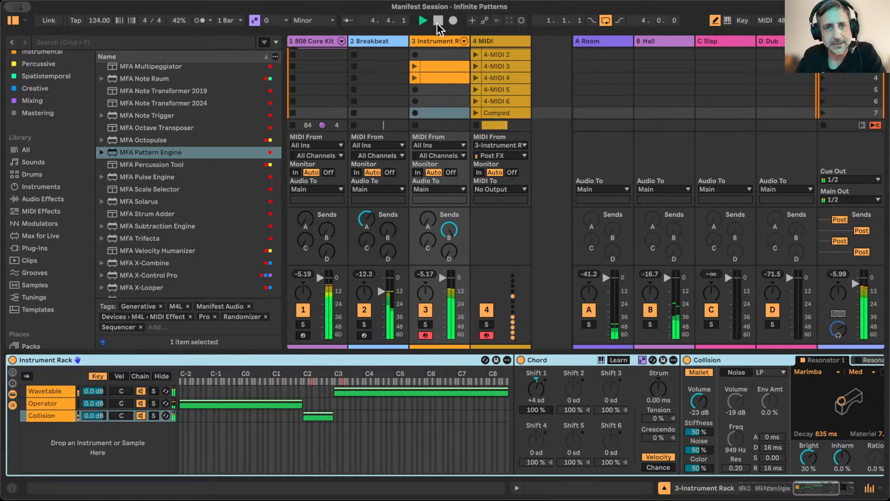
In the Breakbeat track's MFA Pattern Engine, lock the state and velocity of steps 3, 6, 11 and 14, with velocities at 127
{"action": "left_click", "coordinate": [385, 41]}
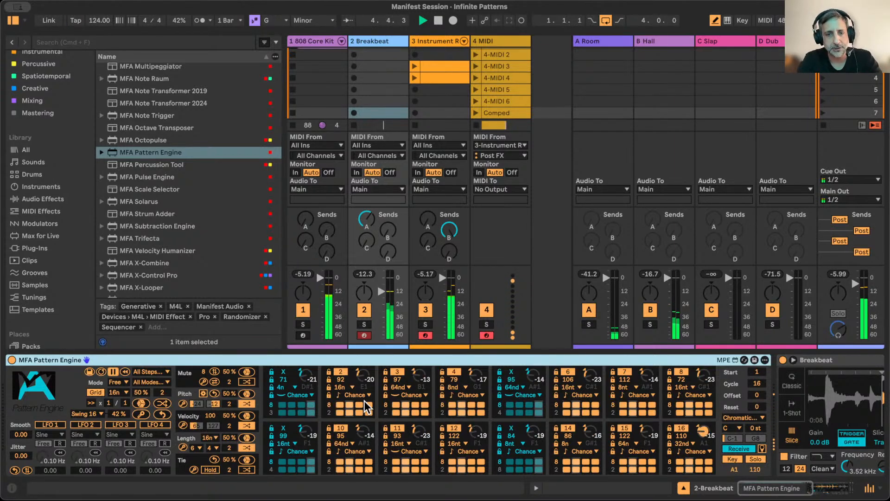
{"action": "left_click", "coordinate": [385, 370]}
{"action": "left_click", "coordinate": [386, 380]}
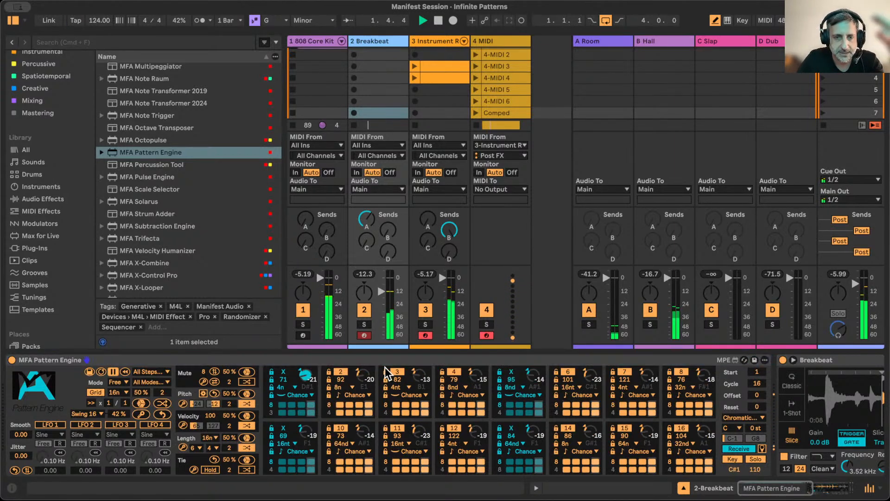
{"action": "left_click", "coordinate": [385, 427]}
{"action": "left_click", "coordinate": [385, 435]}
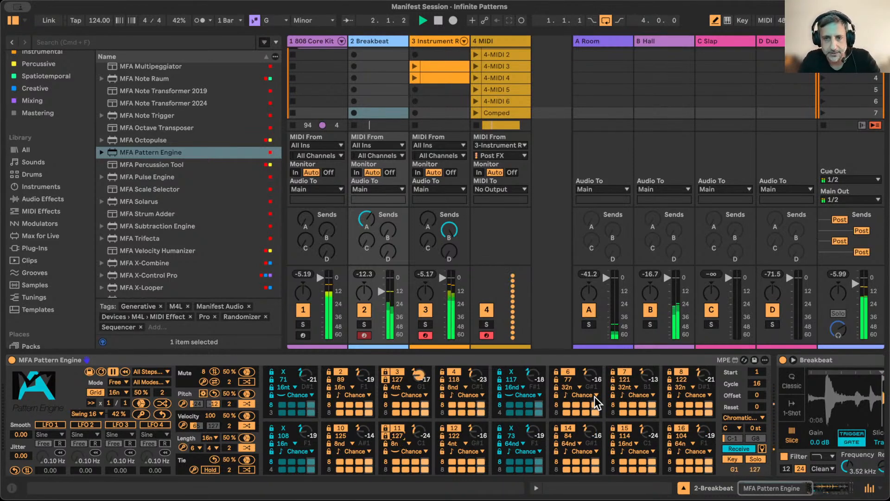
{"action": "left_click", "coordinate": [556, 373]}
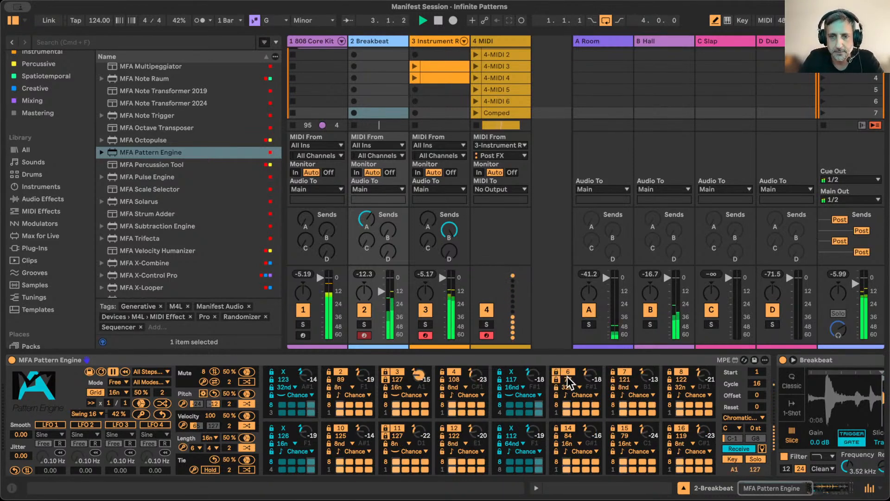
{"action": "left_click", "coordinate": [555, 428]}
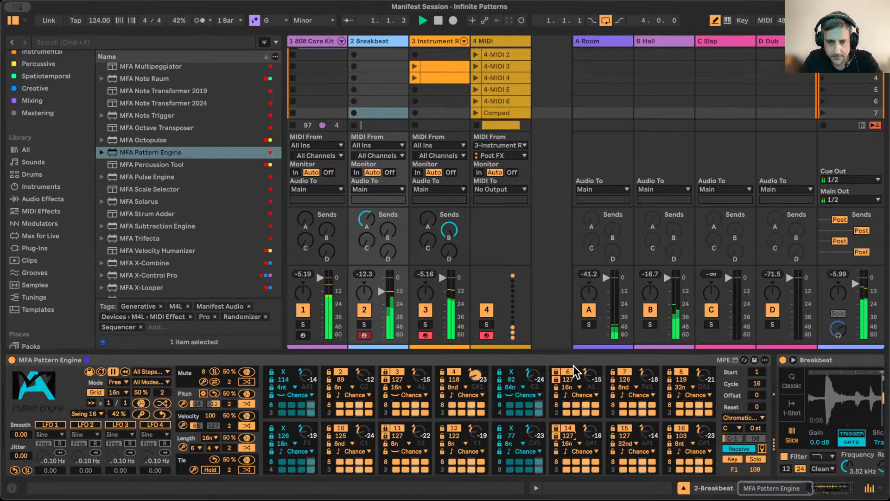
Lock the states of muted steps 1, 5, 9 and 13, and set the Mute, Pitch, Velocity, Length and Tie rows' randomizer value to 4
{"action": "left_click", "coordinate": [271, 371]}
{"action": "left_click", "coordinate": [271, 427]}
{"action": "left_click", "coordinate": [499, 427]}
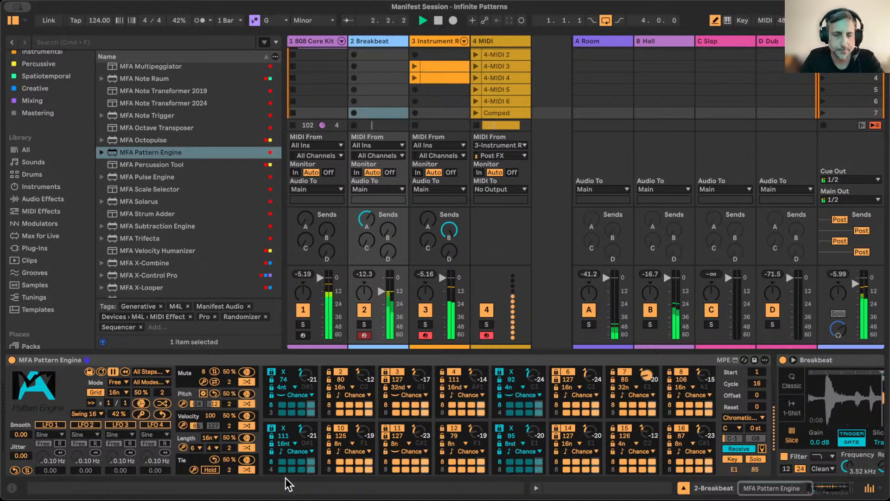
{"action": "left_click", "coordinate": [246, 469]}
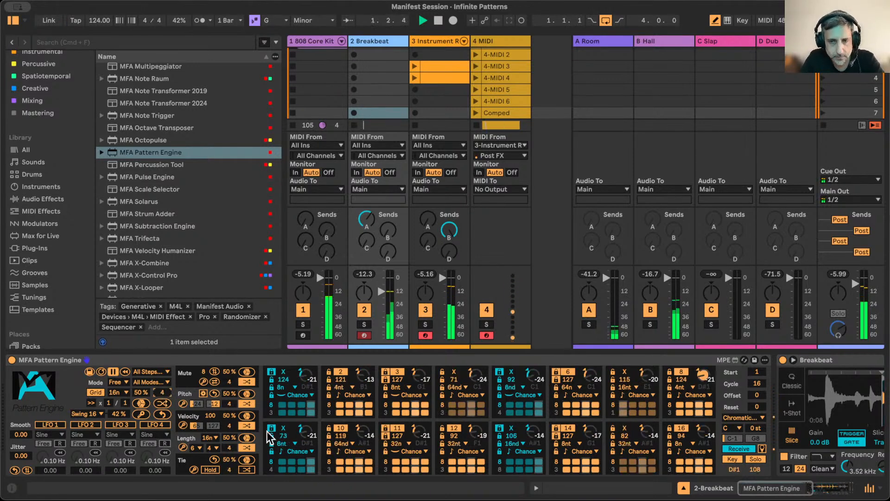
Lower the filter frequency of the Breakbeat sampler to 1.88 kHz
{"action": "scroll", "coordinate": [532, 399], "scroll_direction": "right", "scroll_amount": 10}
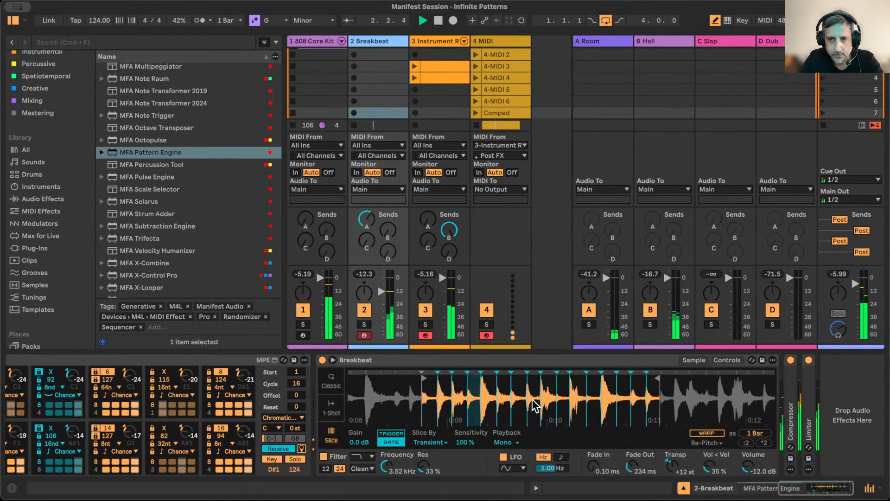
{"action": "scroll", "coordinate": [532, 399], "scroll_direction": "left", "scroll_amount": 8}
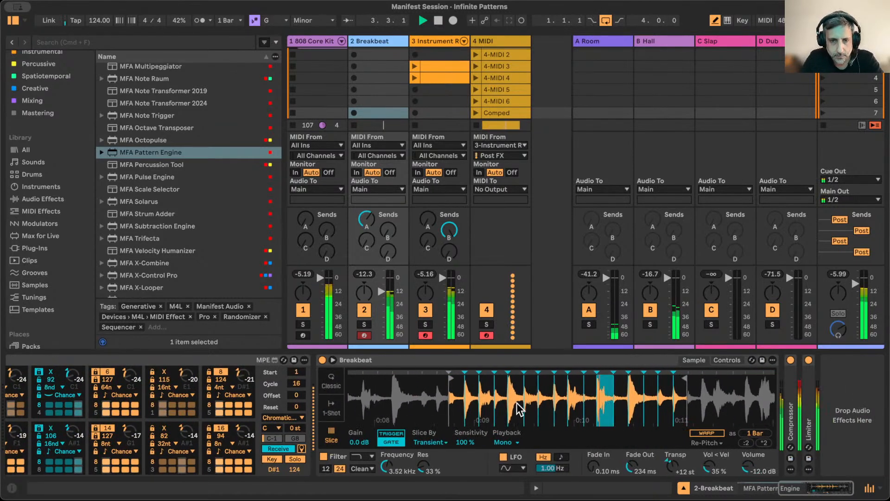
{"action": "mouse_move", "coordinate": [389, 472]}
{"action": "left_mouse_down"}
{"action": "mouse_move", "coordinate": [388, 459]}
{"action": "mouse_move", "coordinate": [389, 472]}
{"action": "left_mouse_up"}
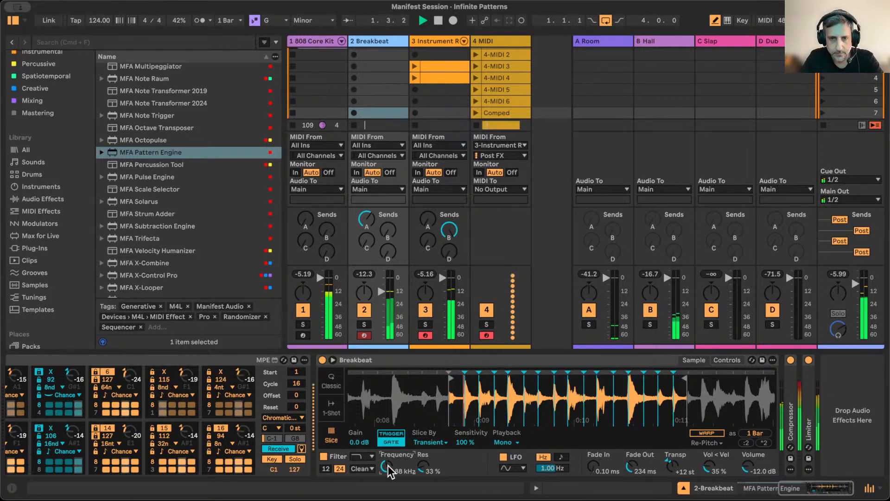
{"action": "scroll", "coordinate": [388, 469], "scroll_direction": "left", "scroll_amount": 5}
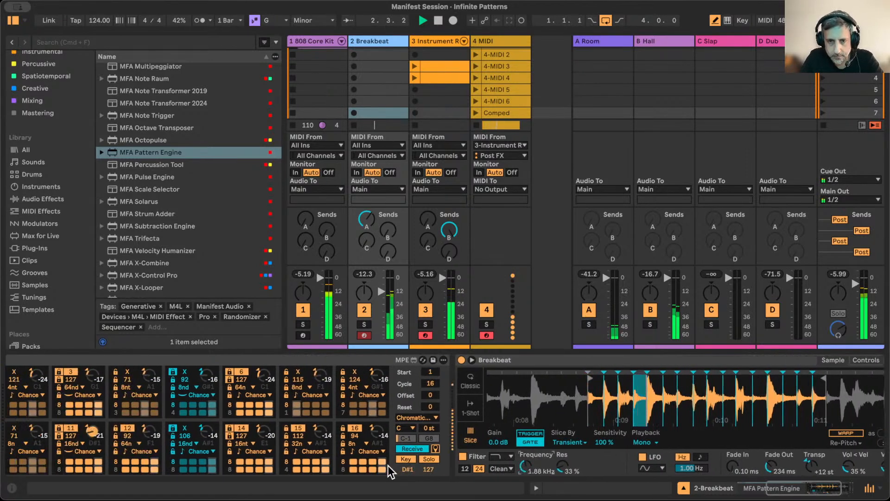
{"action": "scroll", "coordinate": [387, 465], "scroll_direction": "left", "scroll_amount": 8}
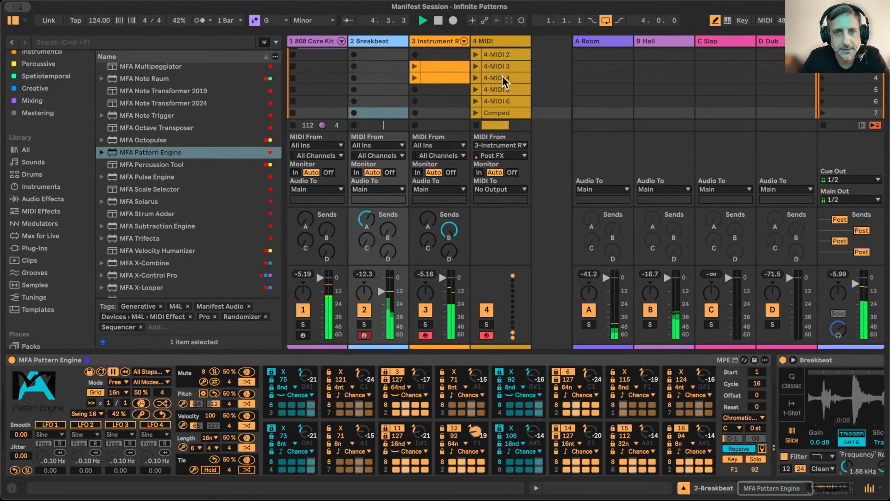
Review the 3 Instrument Rack track's chain key zones together with the Chord and Collision devices
{"action": "left_click", "coordinate": [435, 40]}
{"action": "scroll", "coordinate": [400, 404], "scroll_direction": "left", "scroll_amount": 10}
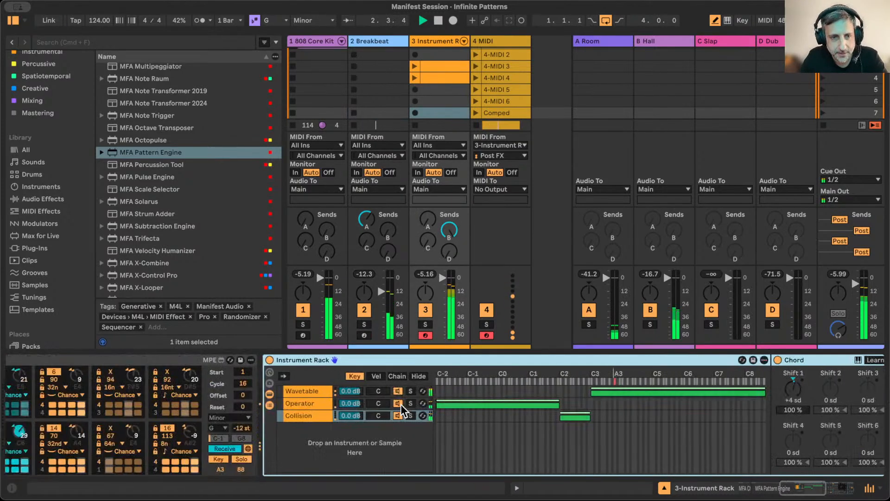
{"action": "scroll", "coordinate": [400, 405], "scroll_direction": "right", "scroll_amount": 10}
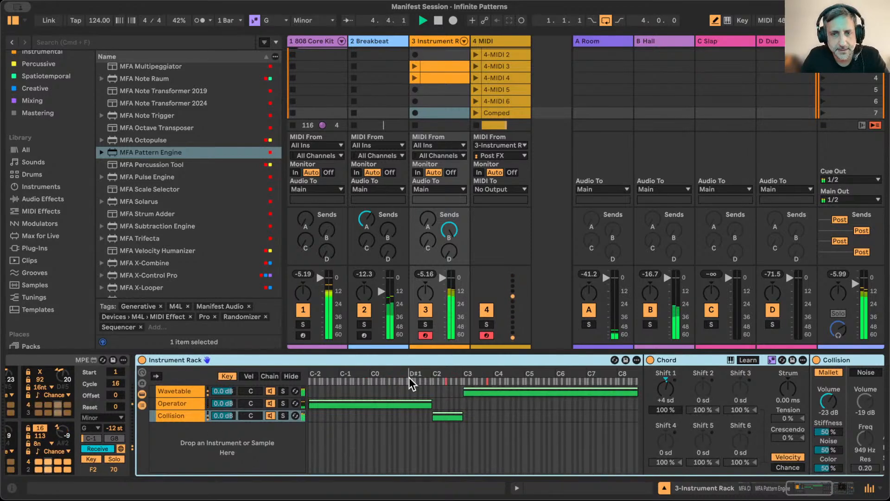
{"action": "scroll", "coordinate": [409, 378], "scroll_direction": "right", "scroll_amount": 8}
{"action": "scroll", "coordinate": [409, 377], "scroll_direction": "right", "scroll_amount": 3}
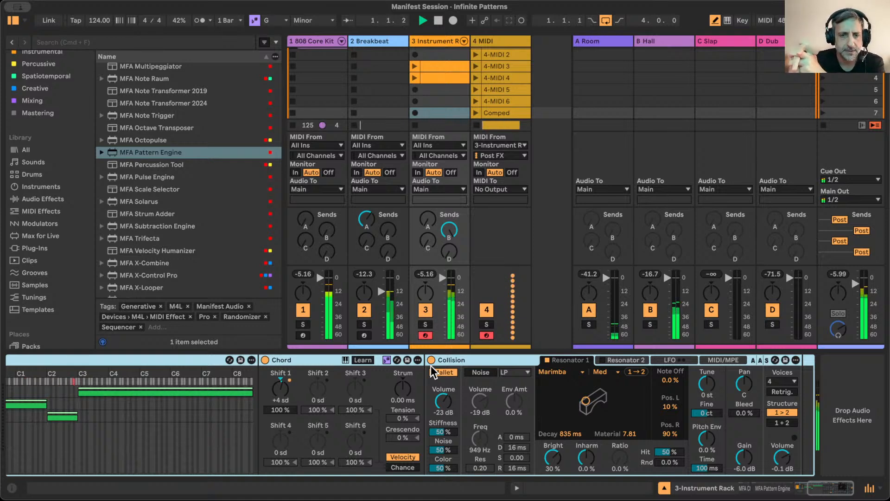
{"action": "scroll", "coordinate": [424, 395], "scroll_direction": "left", "scroll_amount": 10}
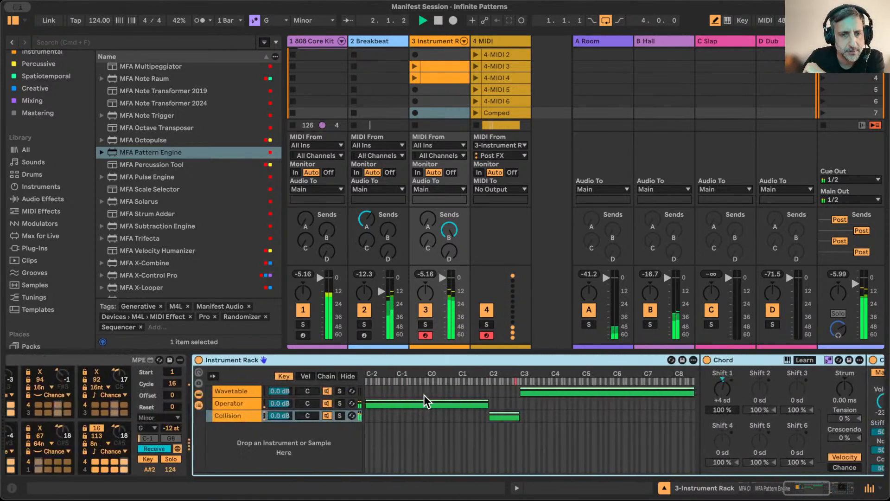
{"action": "scroll", "coordinate": [424, 395], "scroll_direction": "left", "scroll_amount": 1}
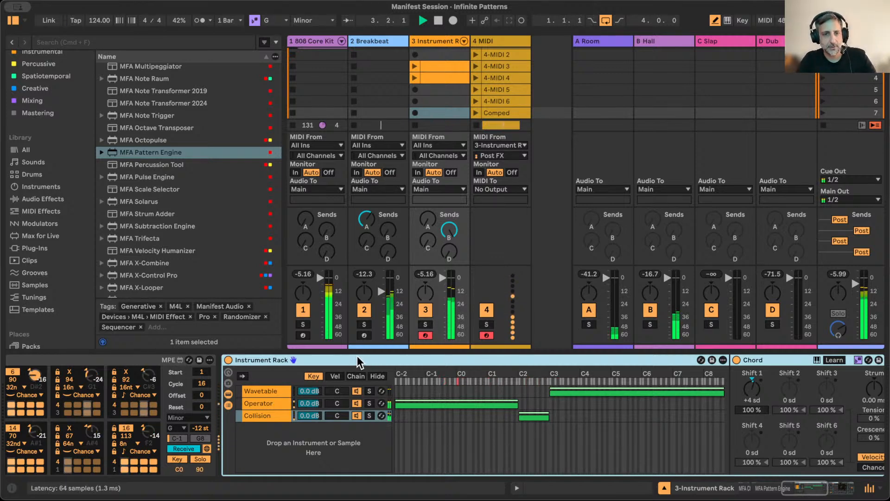
Nest the Instrument Rack inside a new outer Instrument Rack, show the outer chain list, and deactivate the inner rack
{"action": "left_click_drag", "start_coordinate": [369, 357], "coordinate": [150, 412]}
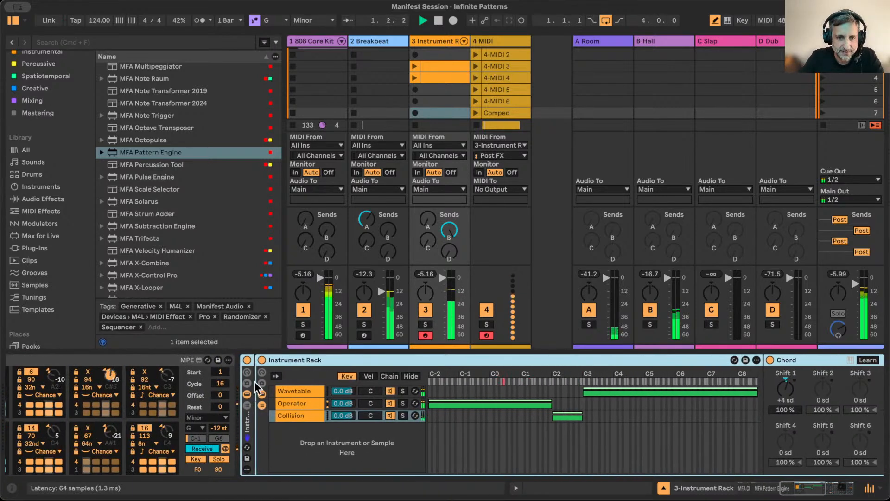
{"action": "left_click", "coordinate": [269, 403]}
{"action": "left_click", "coordinate": [259, 404]}
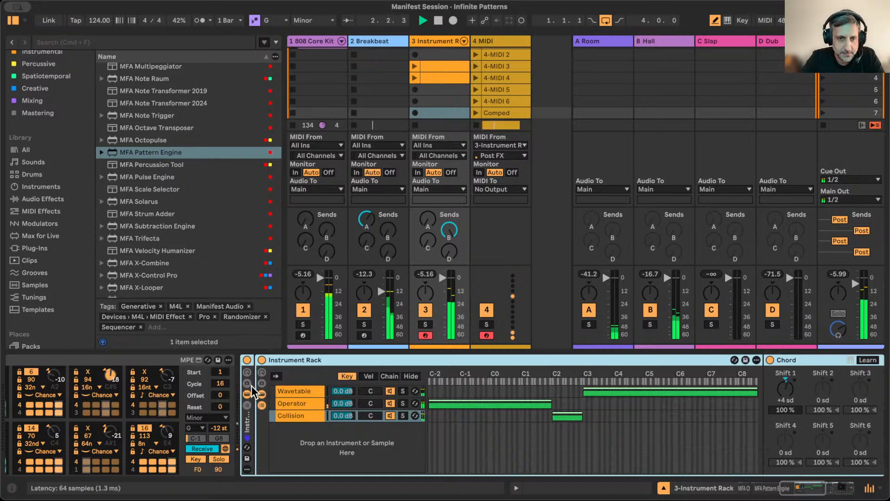
{"action": "key", "text": "super+g"}
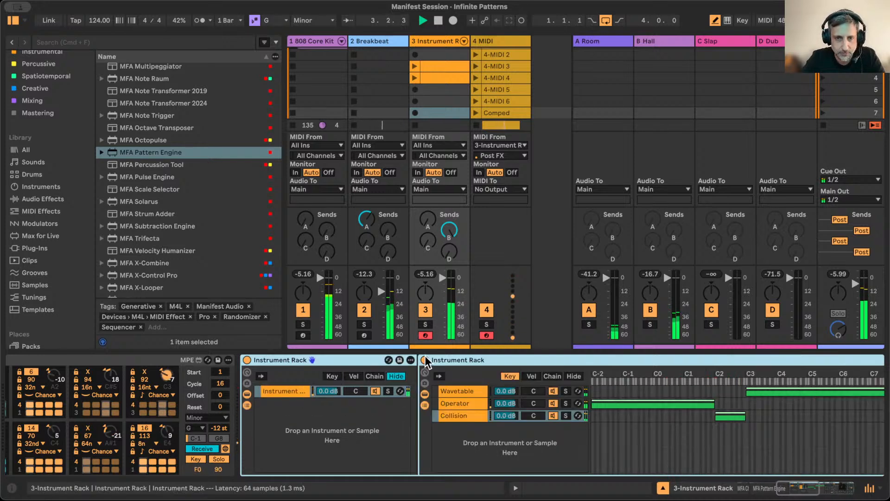
{"action": "scroll", "coordinate": [469, 371], "scroll_direction": "right", "scroll_amount": 10}
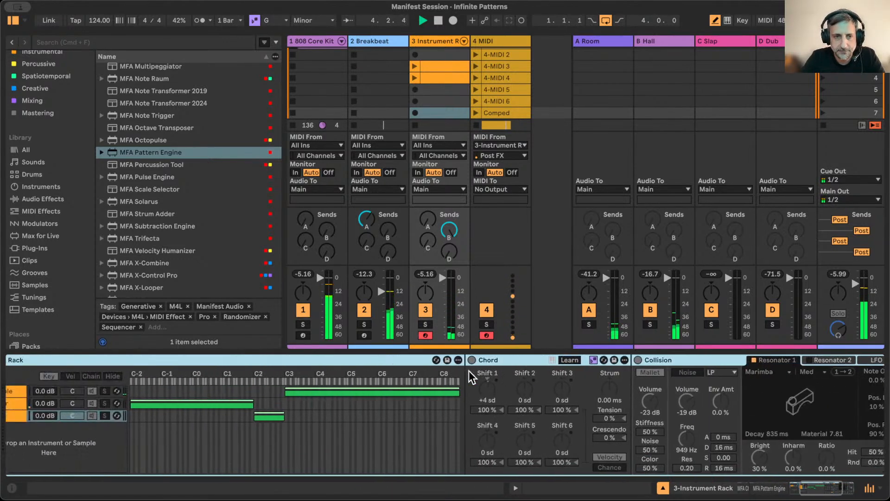
{"action": "scroll", "coordinate": [469, 371], "scroll_direction": "left", "scroll_amount": 10}
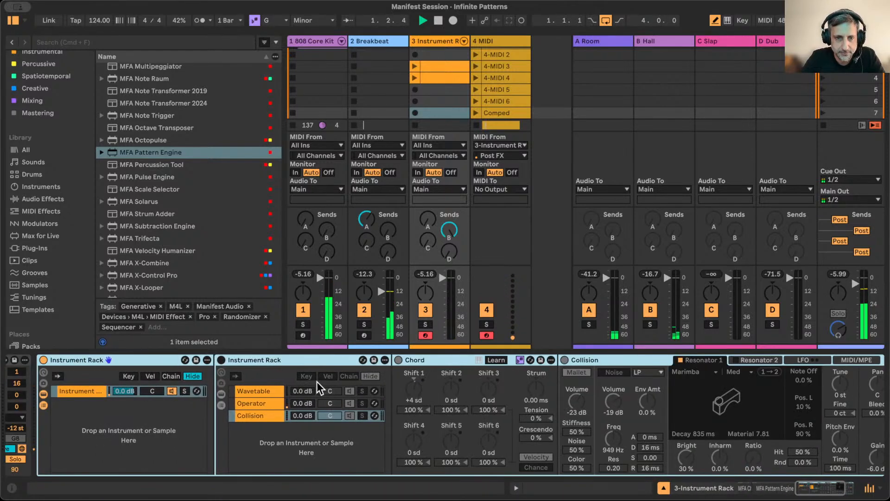
Copy the Wavetable device from the inner rack's Wavetable chain into a new chain of the outer Instrument Rack
{"action": "left_click", "coordinate": [261, 388]}
{"action": "left_click", "coordinate": [439, 360]}
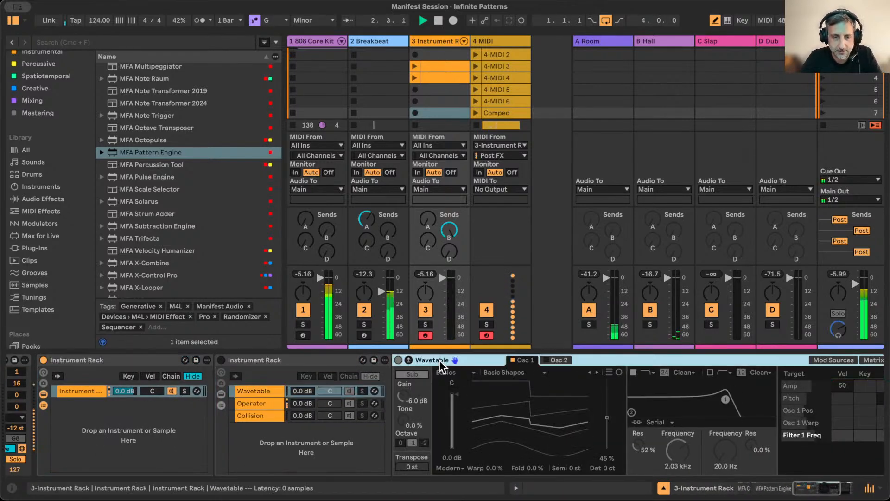
{"action": "left_click_drag", "start_coordinate": [439, 360], "coordinate": [104, 427]}
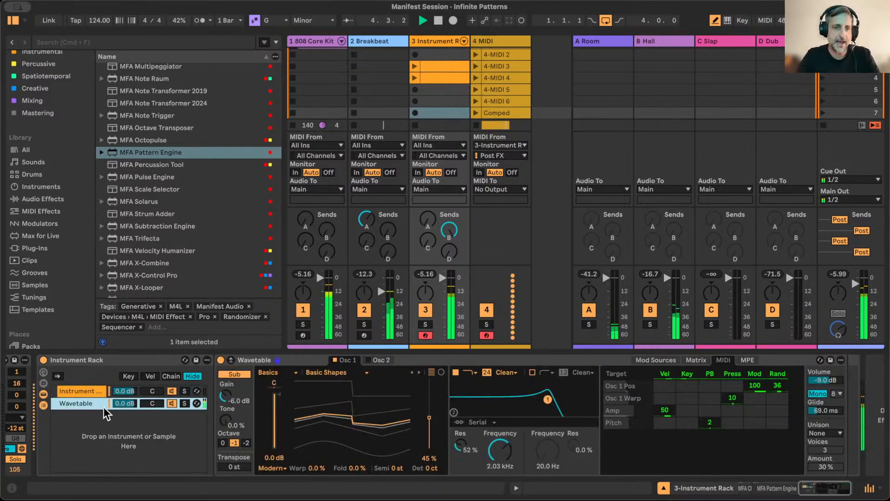
{"action": "left_click", "coordinate": [75, 391]}
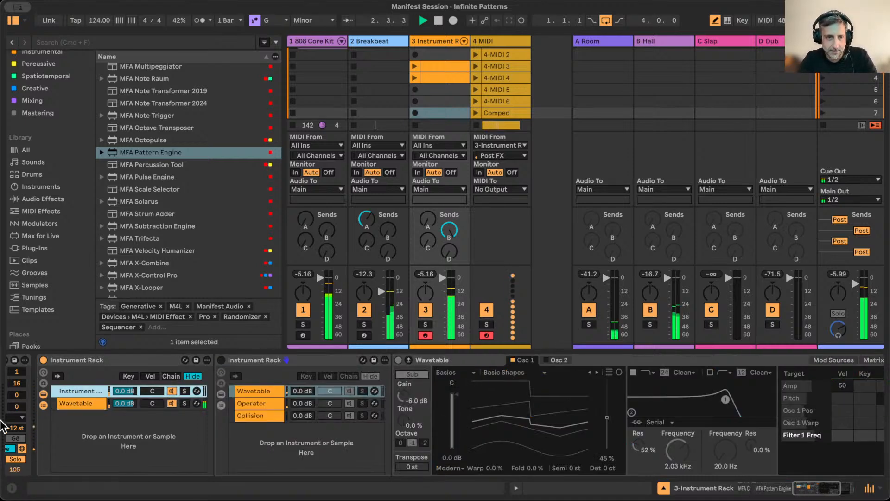
{"action": "left_click", "coordinate": [76, 403]}
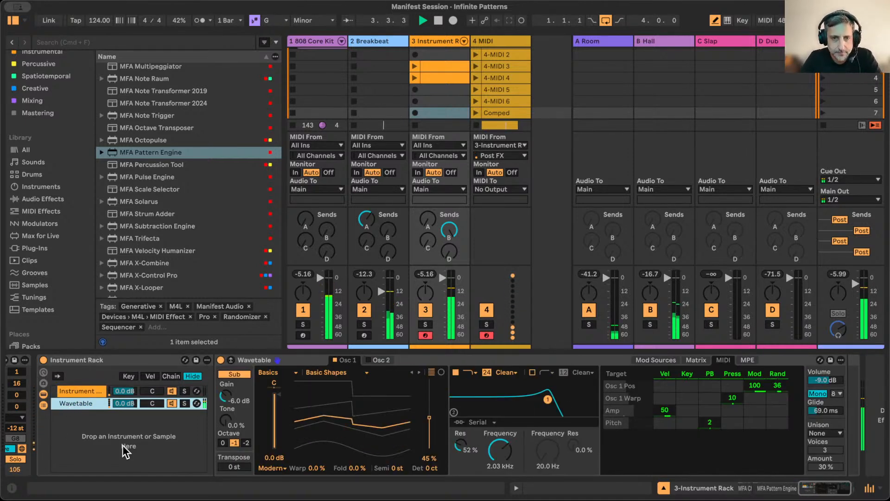
Set the Cycle of the Instrument Rack track's MFA Pattern Engine to 1 so only step 1 plays
{"action": "scroll", "coordinate": [366, 421], "scroll_direction": "left", "scroll_amount": 5}
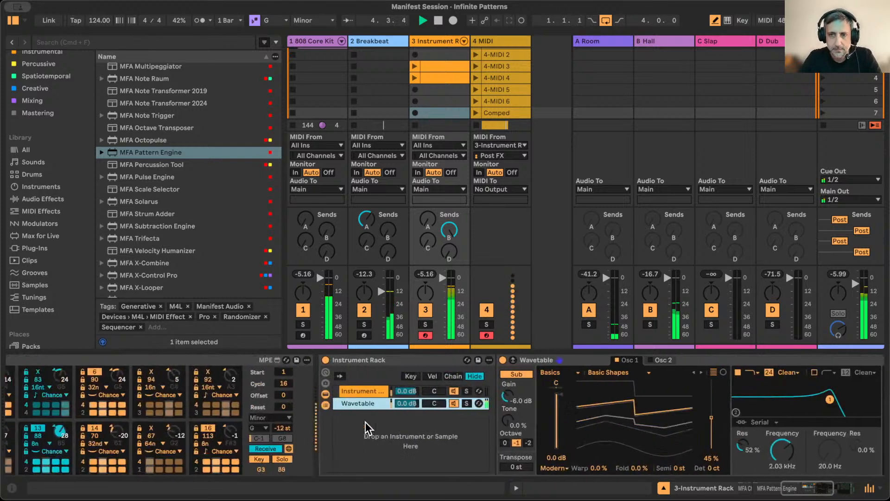
{"action": "scroll", "coordinate": [365, 422], "scroll_direction": "left", "scroll_amount": 10}
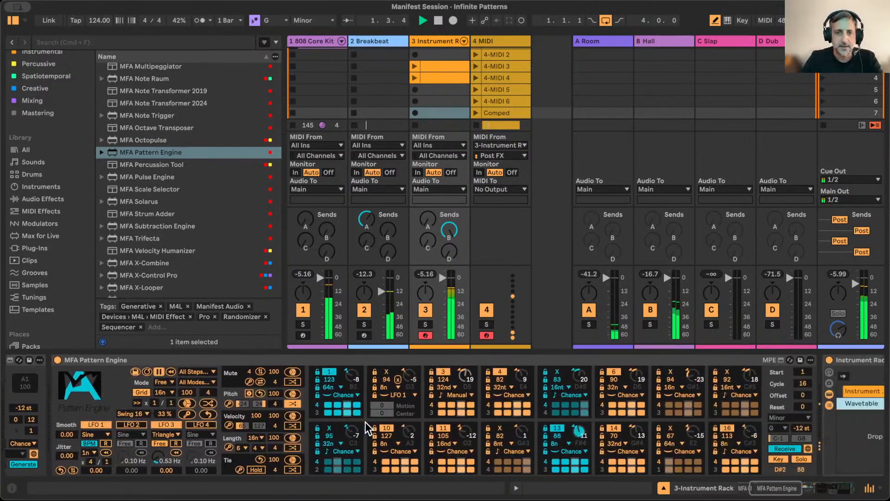
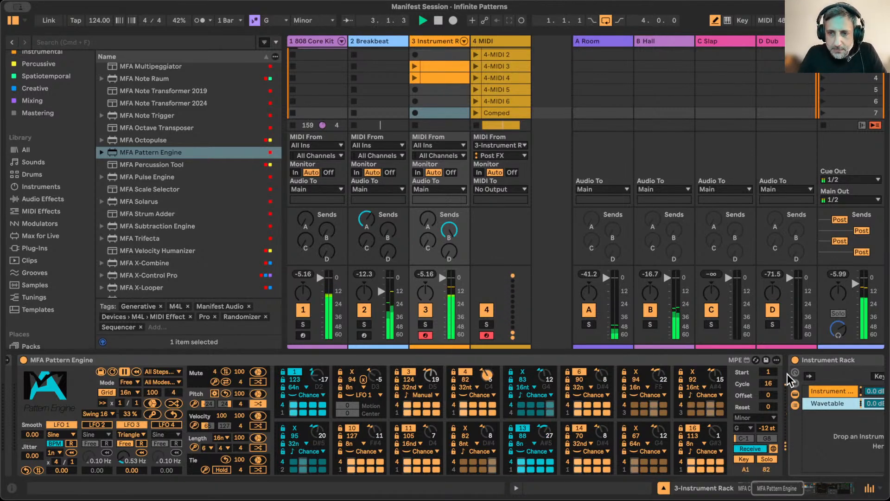
{"action": "left_click_drag", "start_coordinate": [768, 384], "coordinate": [768, 417]}
{"action": "left_click", "coordinate": [322, 354]}
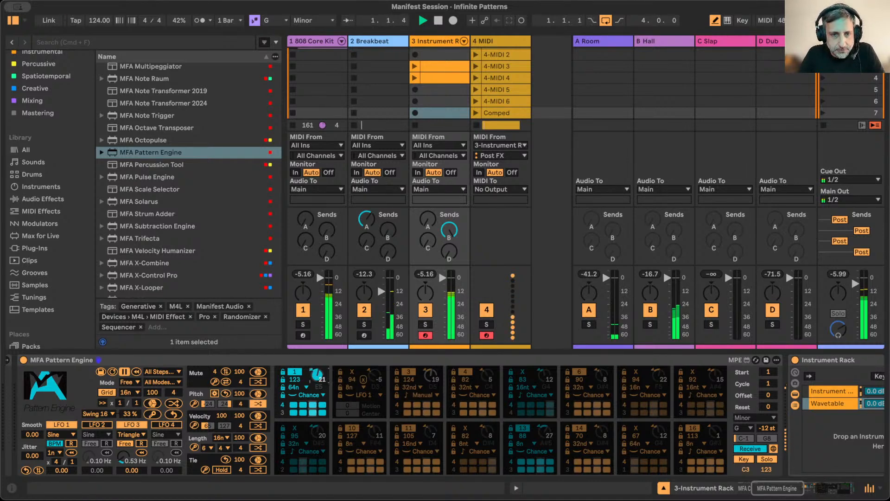
{"action": "left_click", "coordinate": [293, 395]}
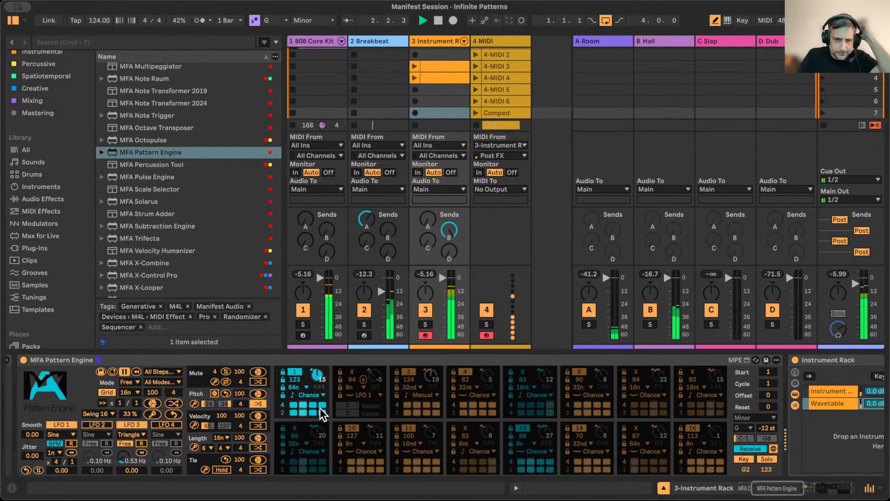
Change step 1's pitch mode from Chance to LFO 2 and give LFO 2 a Square waveform
{"action": "left_click", "coordinate": [309, 395]}
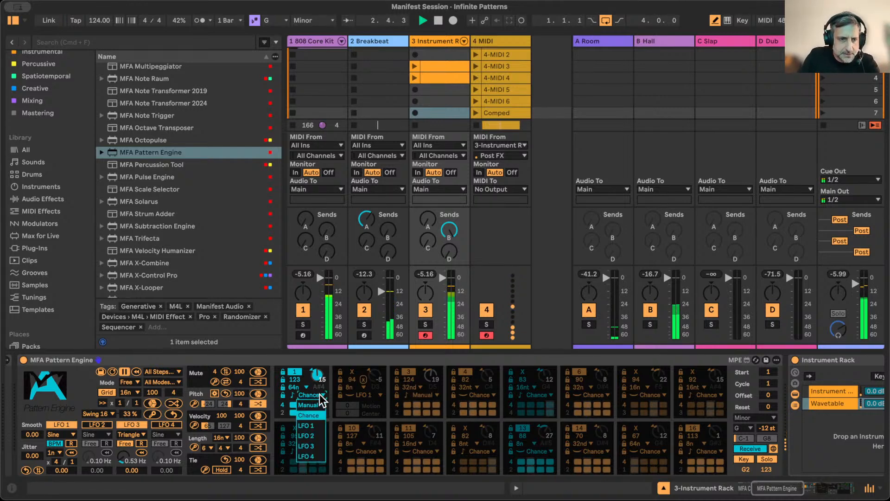
{"action": "left_click", "coordinate": [308, 435]}
{"action": "left_click", "coordinate": [100, 434]}
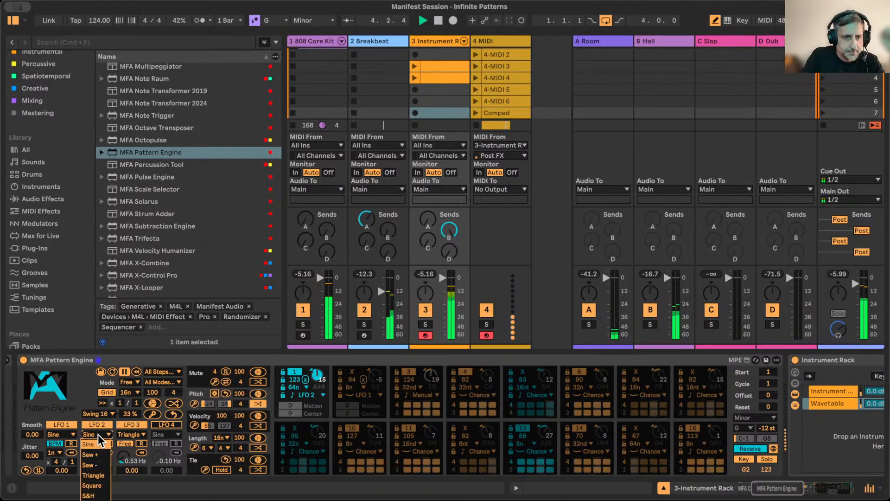
{"action": "left_click", "coordinate": [96, 485]}
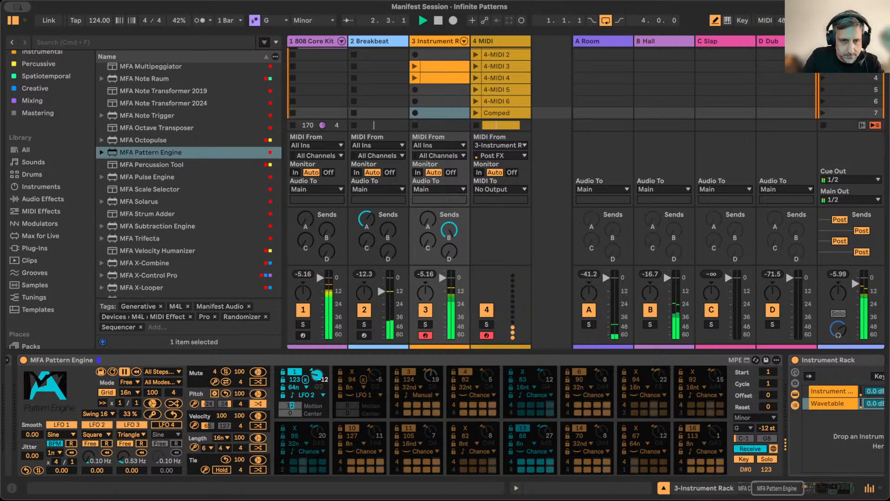
Set LFO 2's rate to 7.54 Hz and step 1's Motion and Center values to 12 each
{"action": "left_click_drag", "start_coordinate": [93, 457], "coordinate": [92, 426]}
{"action": "left_click_drag", "start_coordinate": [288, 413], "coordinate": [327, 406]}
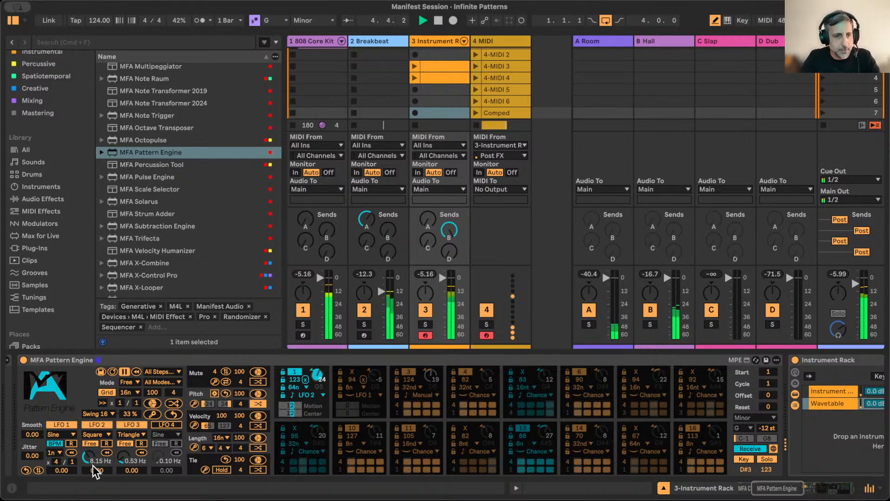
{"action": "scroll", "coordinate": [89, 460], "scroll_direction": "up", "scroll_amount": 5}
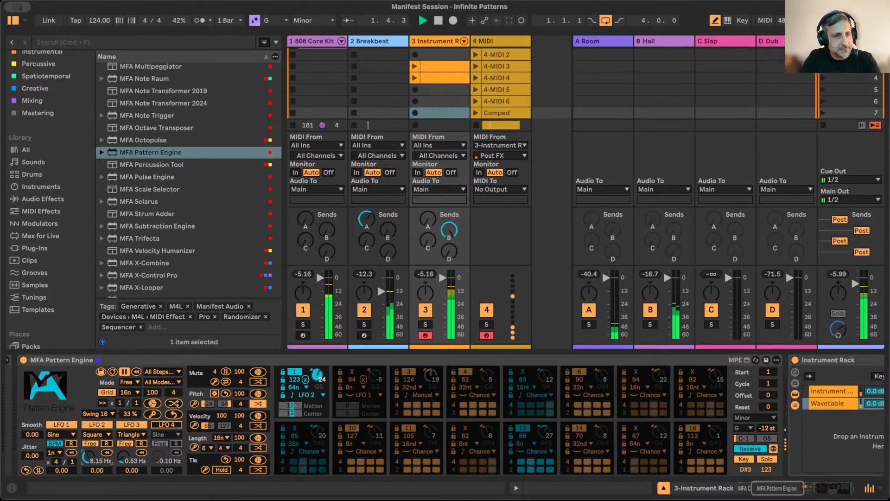
{"action": "scroll", "coordinate": [89, 460], "scroll_direction": "up", "scroll_amount": 10}
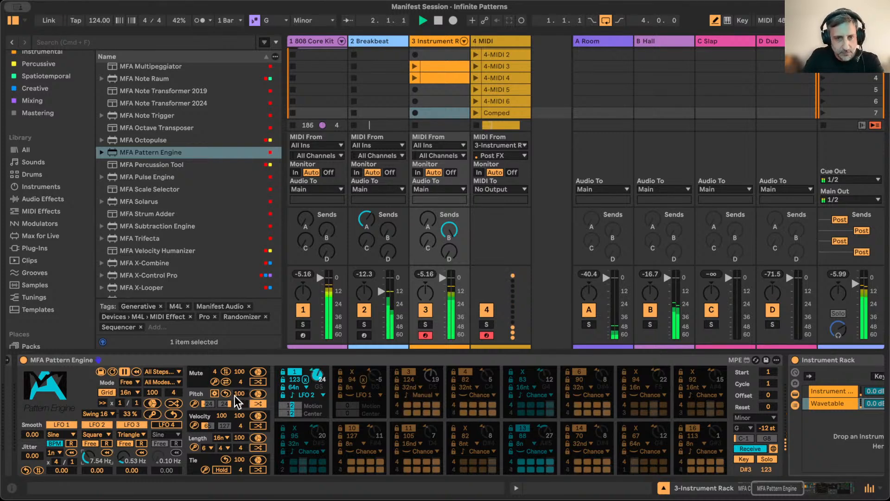
Record the LFO-driven pattern into a new clip in scene 8 of the 4 MIDI track, showing its notes, and finish recording
{"action": "scroll", "coordinate": [442, 400], "scroll_direction": "right", "scroll_amount": 5}
{"action": "scroll", "coordinate": [442, 399], "scroll_direction": "right", "scroll_amount": 3}
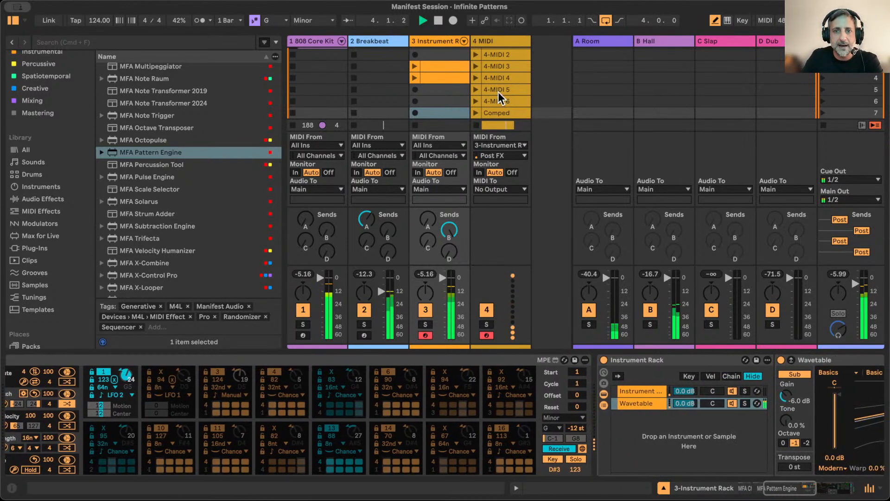
{"action": "scroll", "coordinate": [497, 92], "scroll_direction": "down", "scroll_amount": 1}
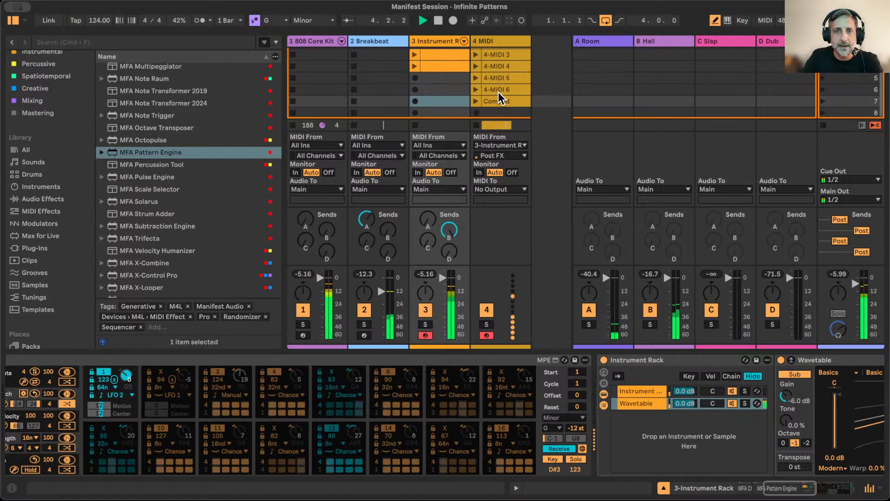
{"action": "left_click", "coordinate": [477, 111]}
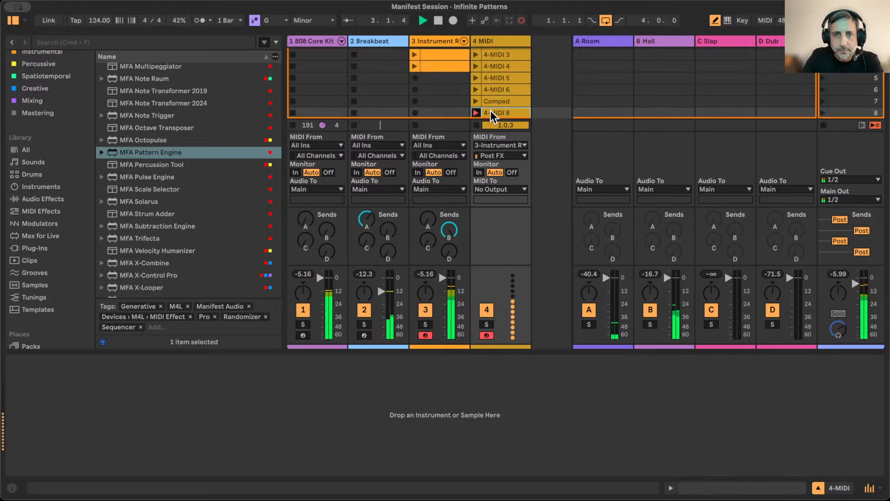
{"action": "double_click", "coordinate": [490, 111]}
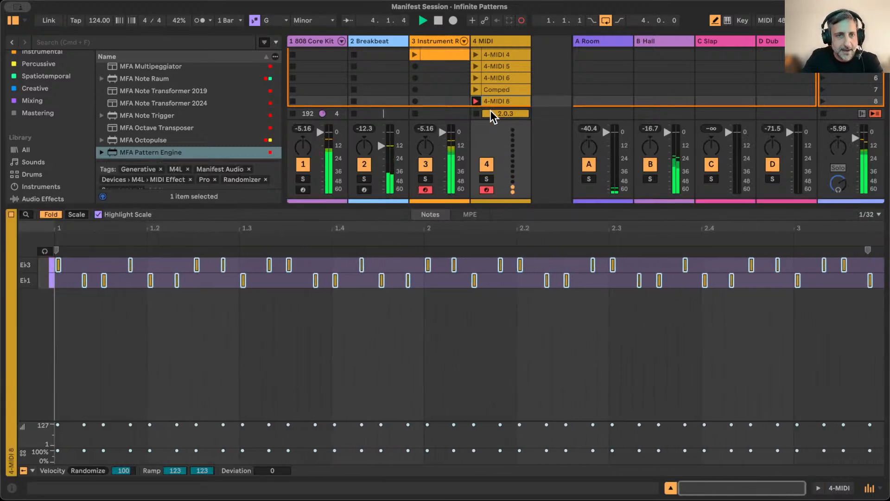
{"action": "left_click", "coordinate": [476, 101]}
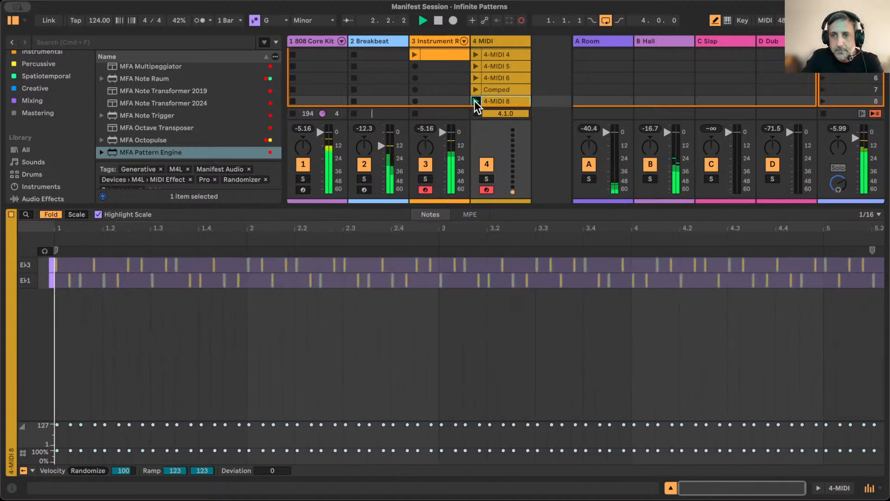
Move the new scene 8 clip from the 4 MIDI track onto a new MIDI track and rename it Pattern Perc
{"action": "left_click", "coordinate": [489, 101]}
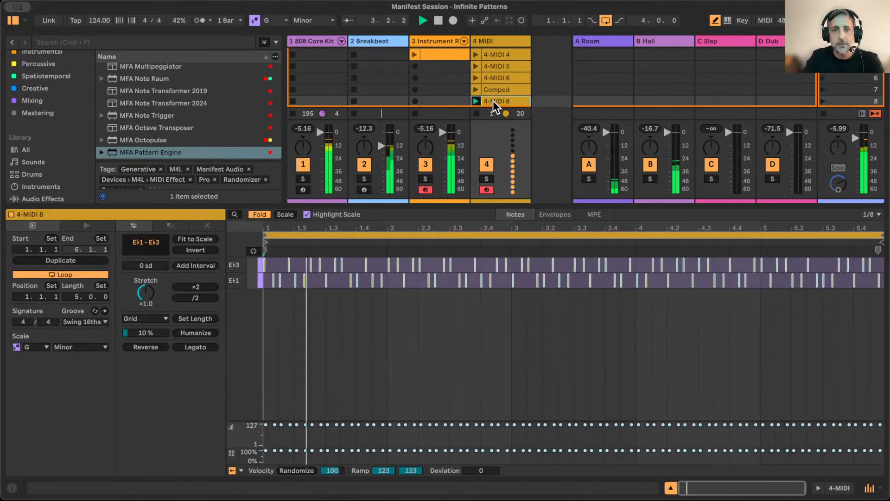
{"action": "left_click_drag", "start_coordinate": [494, 101], "coordinate": [545, 53]}
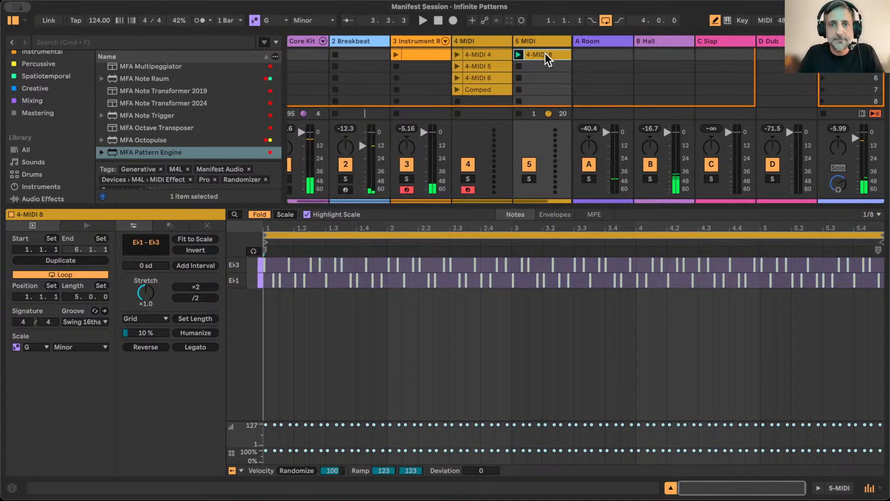
{"action": "key", "text": "super+r"}
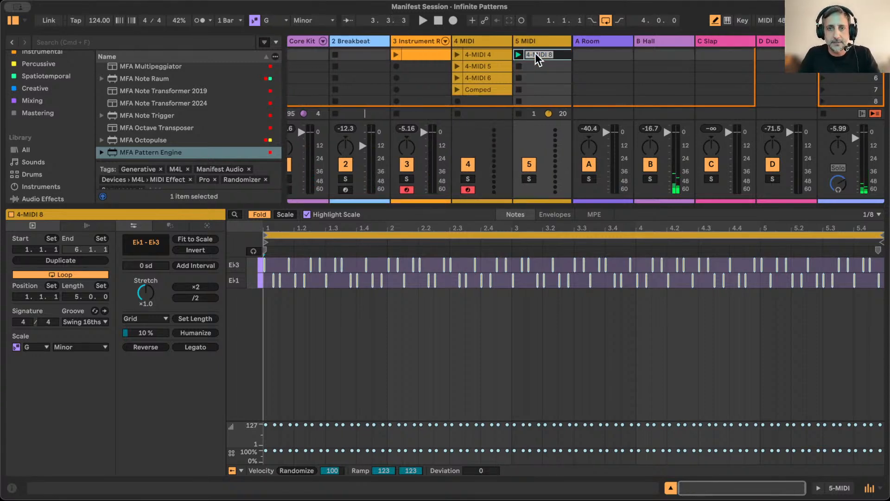
{"action": "type", "text": "Pattern Perc"}
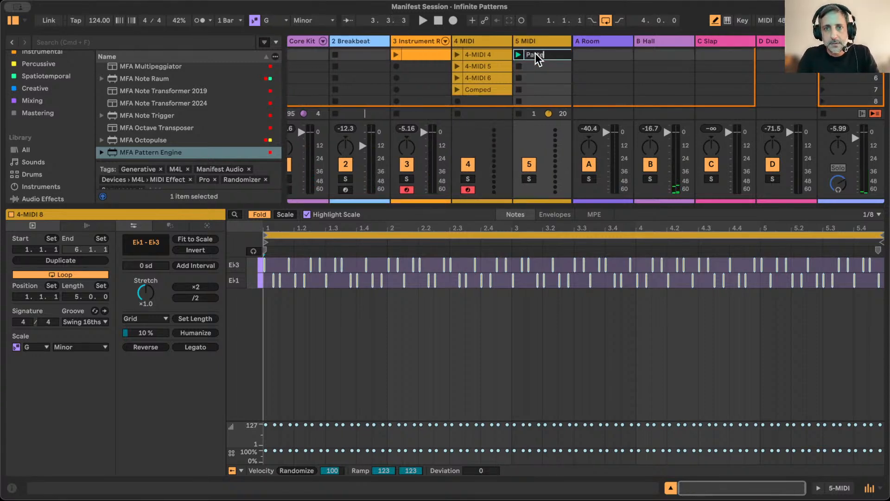
{"action": "key", "text": "Return"}
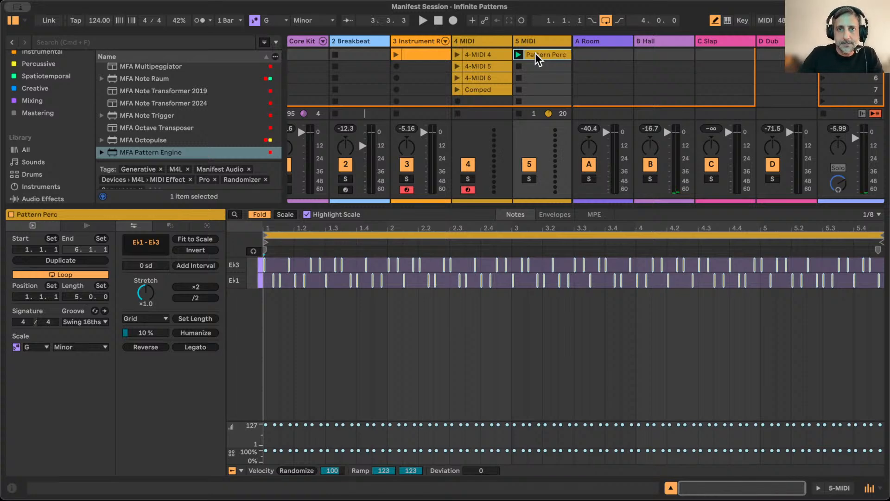
In the Instrument Rack track's MFA Pattern Engine, set LFO 2's waveform to Bins and sync it to BPM at a 16n rate
{"action": "left_click", "coordinate": [414, 42]}
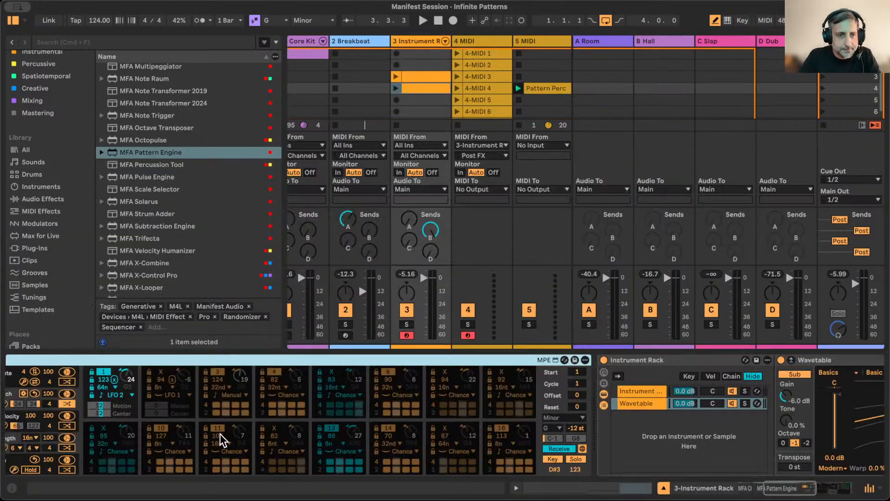
{"action": "scroll", "coordinate": [220, 438], "scroll_direction": "left", "scroll_amount": 10}
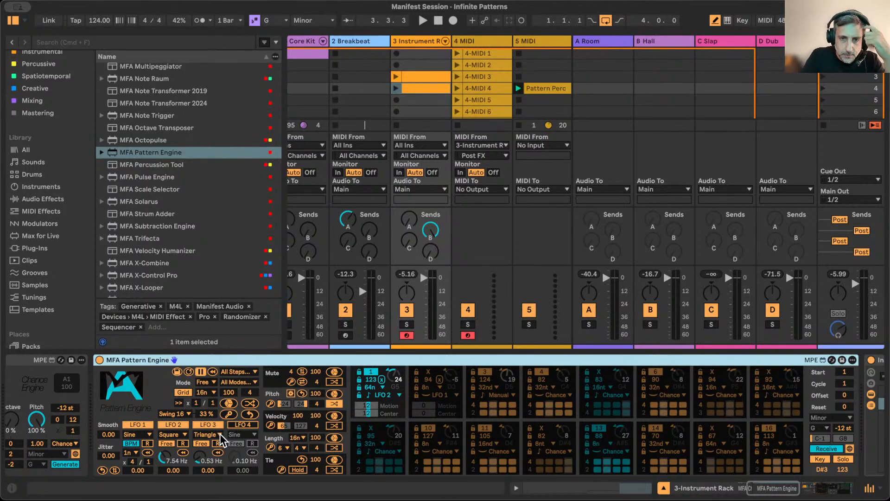
{"action": "left_click", "coordinate": [174, 435]}
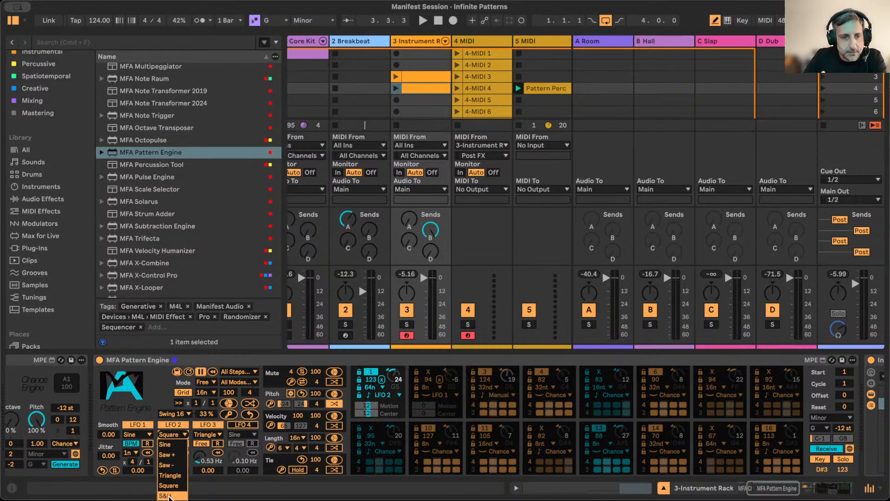
{"action": "left_click", "coordinate": [167, 497]}
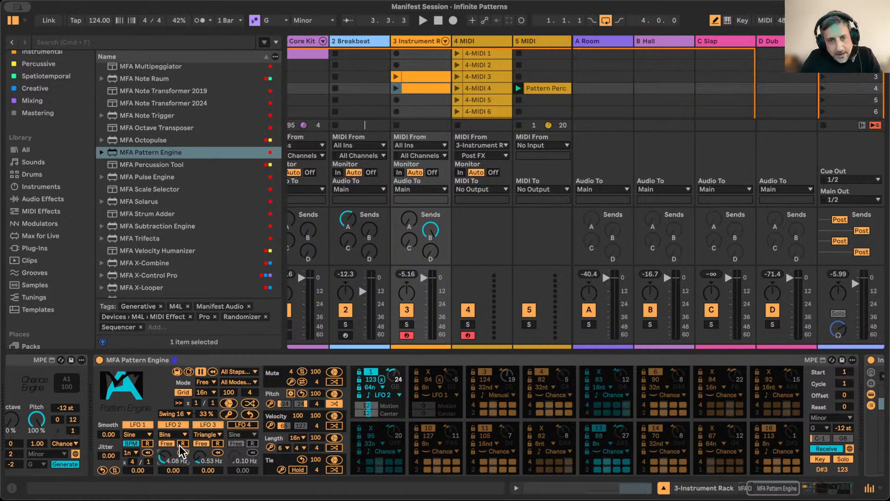
{"action": "left_click", "coordinate": [165, 443]}
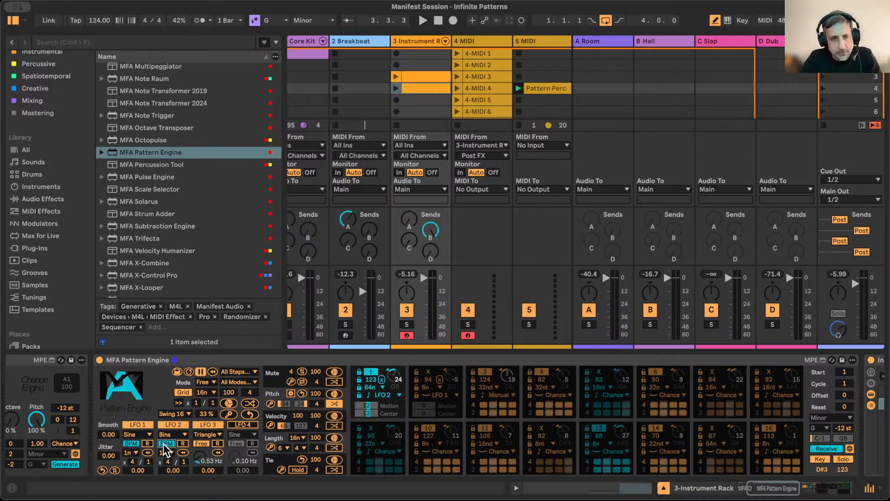
{"action": "left_click", "coordinate": [168, 453]}
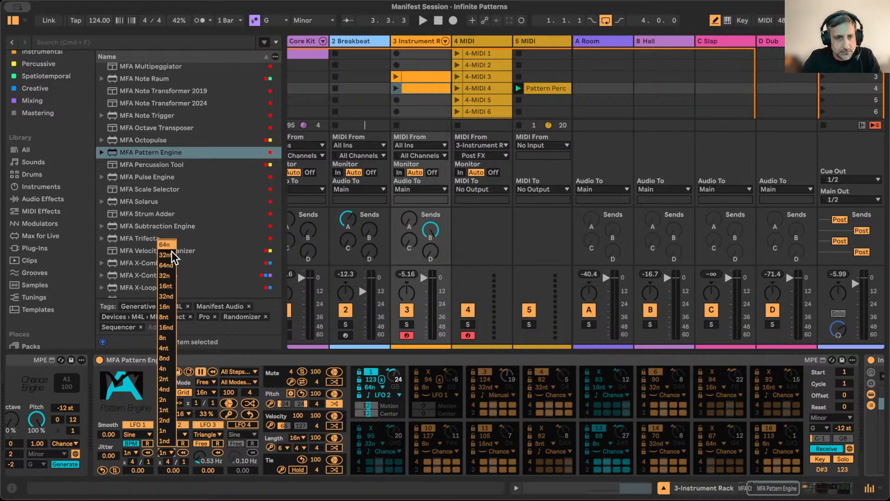
{"action": "left_click", "coordinate": [166, 307]}
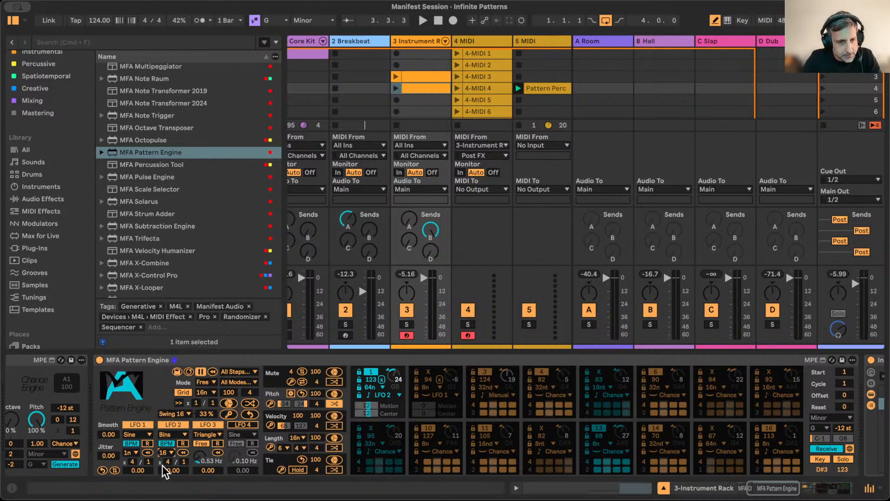
Start playback and record the Bins-driven pattern into the empty scene 8 slot of 4 MIDI, showing its notes, and finish recording
{"action": "key", "text": "space"}
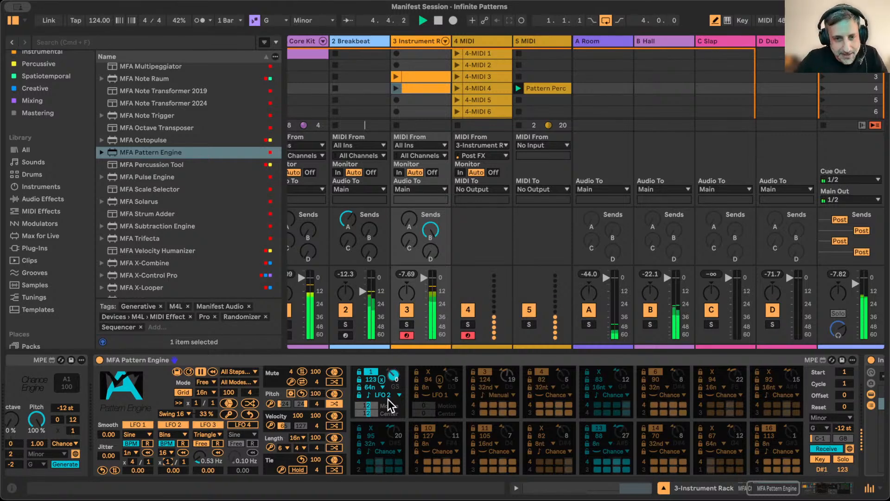
{"action": "scroll", "coordinate": [482, 108], "scroll_direction": "down", "scroll_amount": 2}
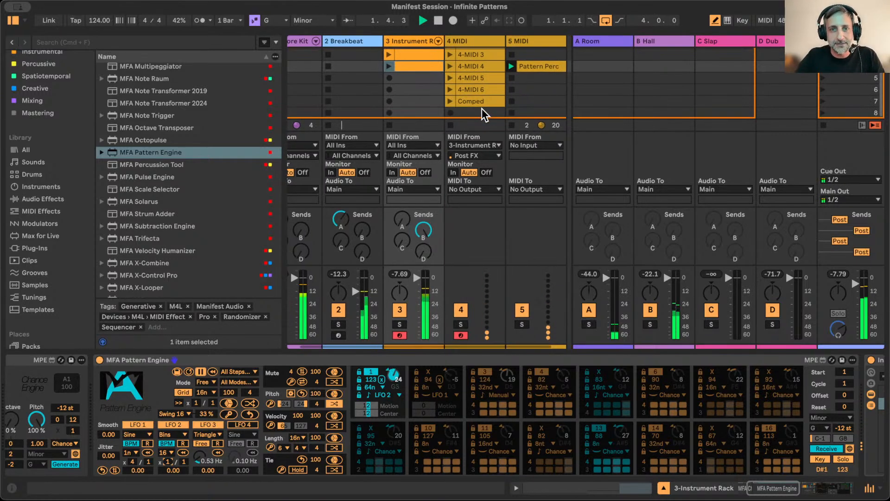
{"action": "left_click", "coordinate": [448, 112]}
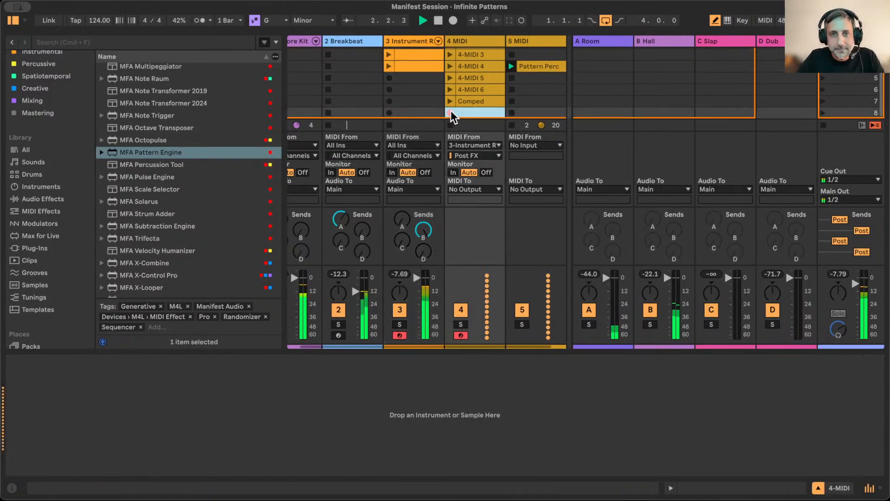
{"action": "double_click", "coordinate": [477, 113]}
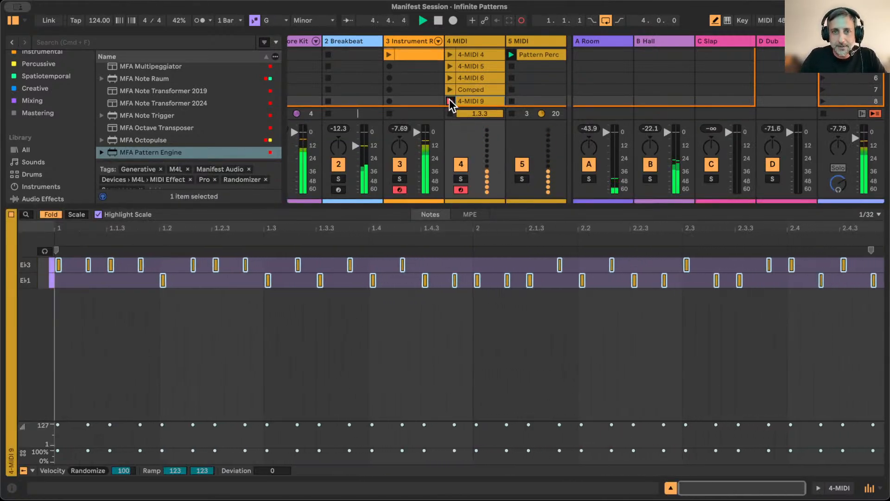
{"action": "left_click", "coordinate": [450, 101]}
Move the newly recorded clip to the 5 MIDI track, below the existing clip, and rename it Pattern Perc
{"action": "left_click", "coordinate": [469, 101]}
{"action": "left_click_drag", "start_coordinate": [469, 99], "coordinate": [522, 68]}
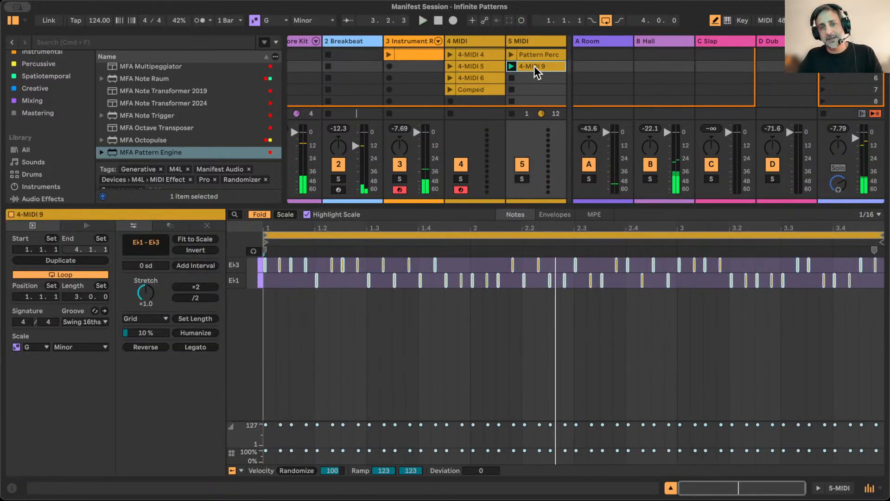
{"action": "key", "text": "super+r"}
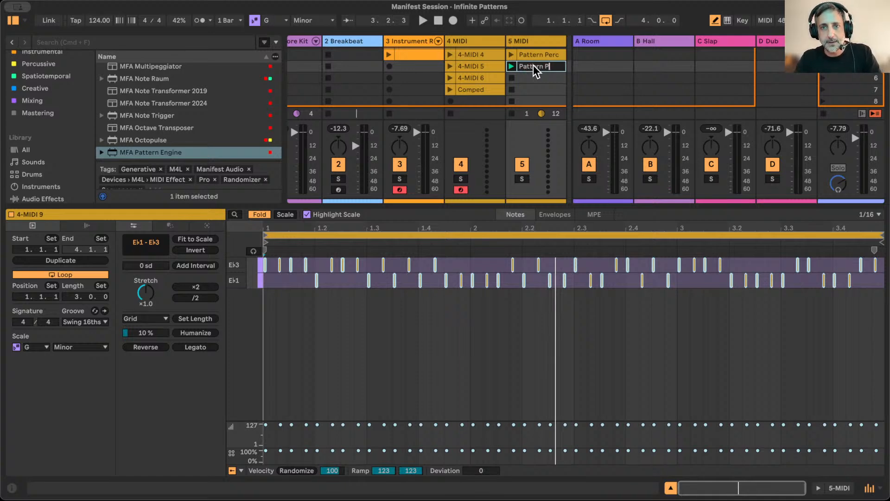
{"action": "type", "text": "Pattern Perc"}
{"action": "key", "text": "Return"}
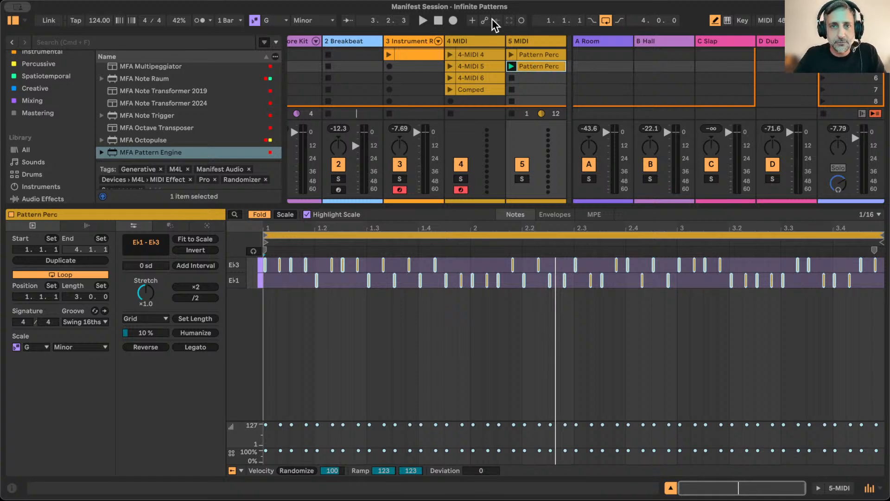
Switch all steps of the Instrument Rack track's MFA Pattern Engine to Chance mode and set its Cycle to 3
{"action": "left_click", "coordinate": [463, 39]}
{"action": "left_click", "coordinate": [419, 42]}
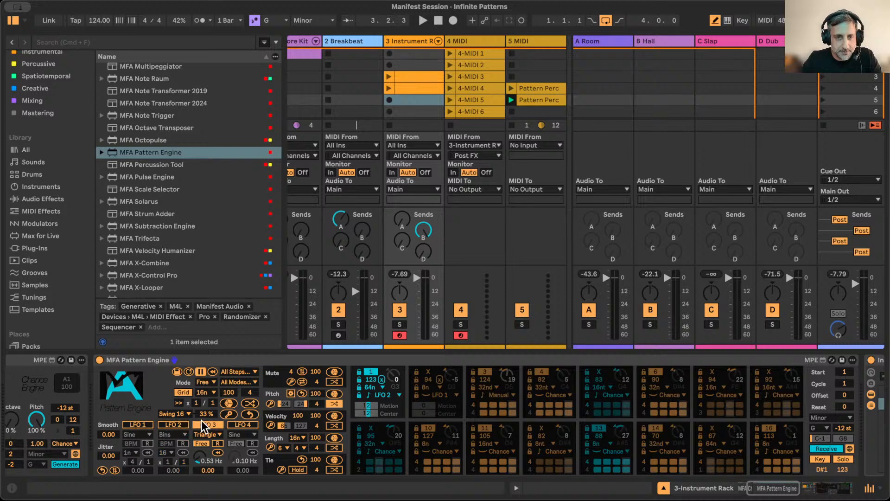
{"action": "left_click", "coordinate": [239, 371]}
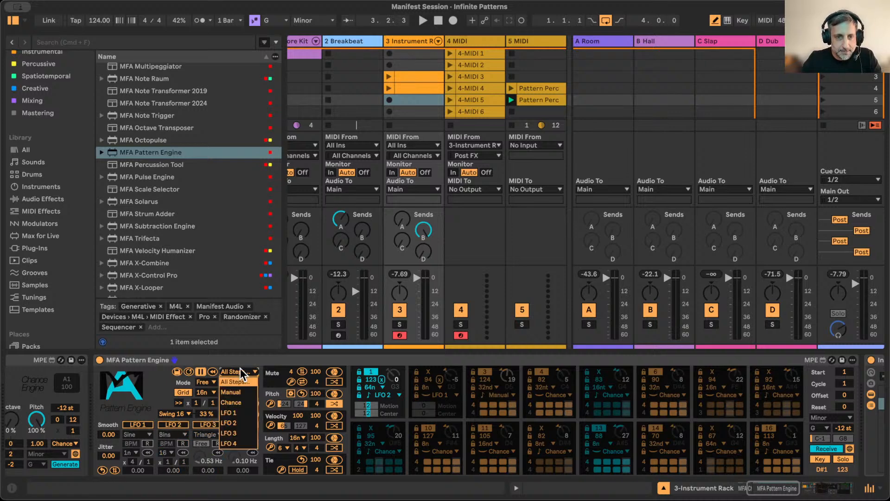
{"action": "left_click", "coordinate": [232, 401]}
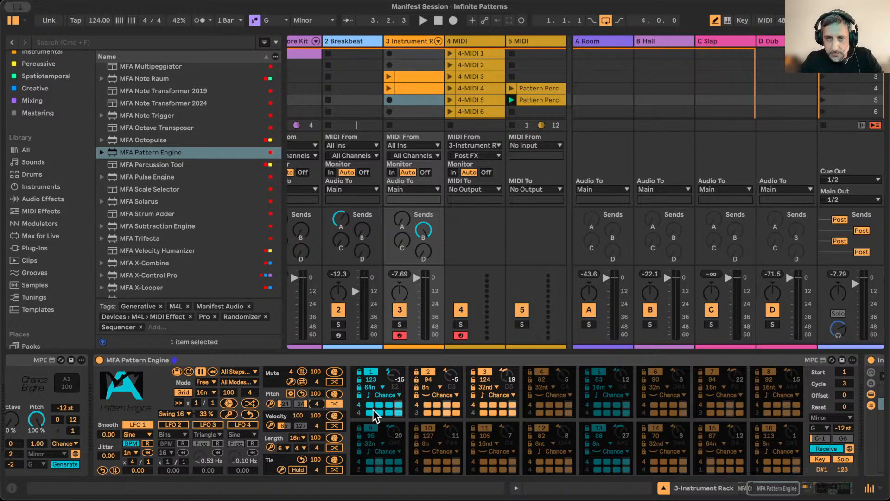
Start playback, stop the clip running on the 5 MIDI track, and hide the browser
{"action": "key", "text": "space"}
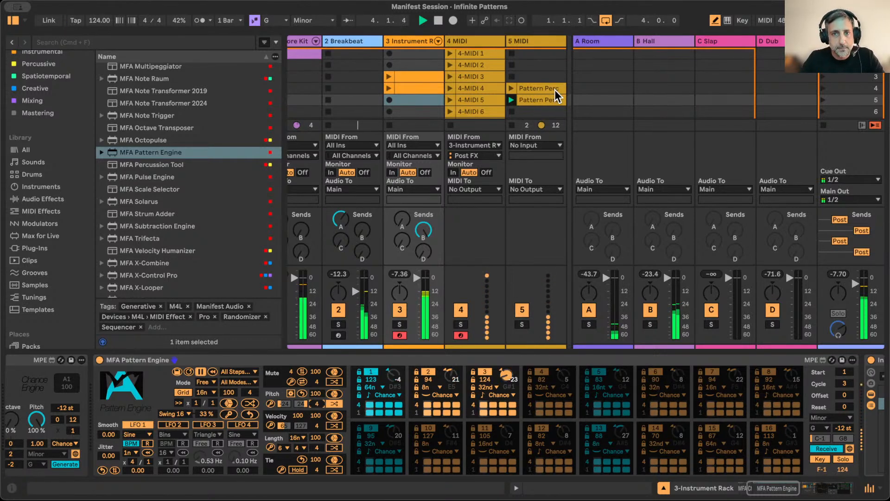
{"action": "scroll", "coordinate": [542, 98], "scroll_direction": "down", "scroll_amount": 2}
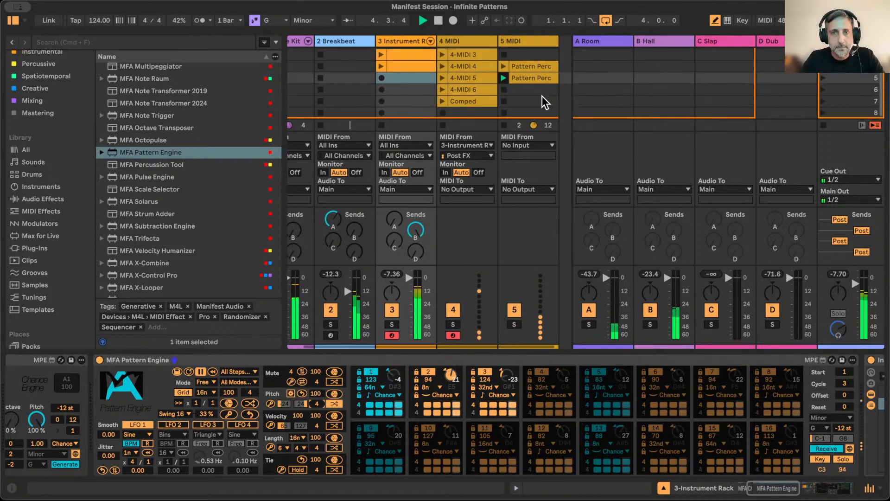
{"action": "left_click", "coordinate": [503, 89]}
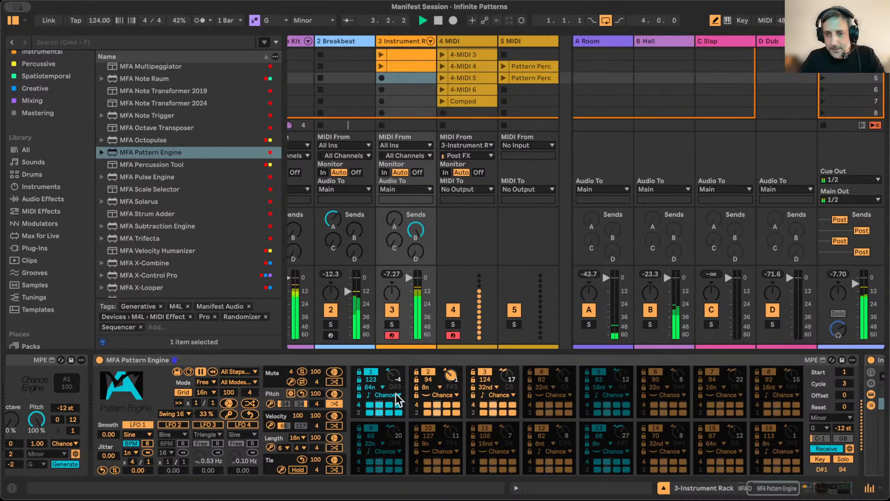
{"action": "left_click", "coordinate": [380, 358]}
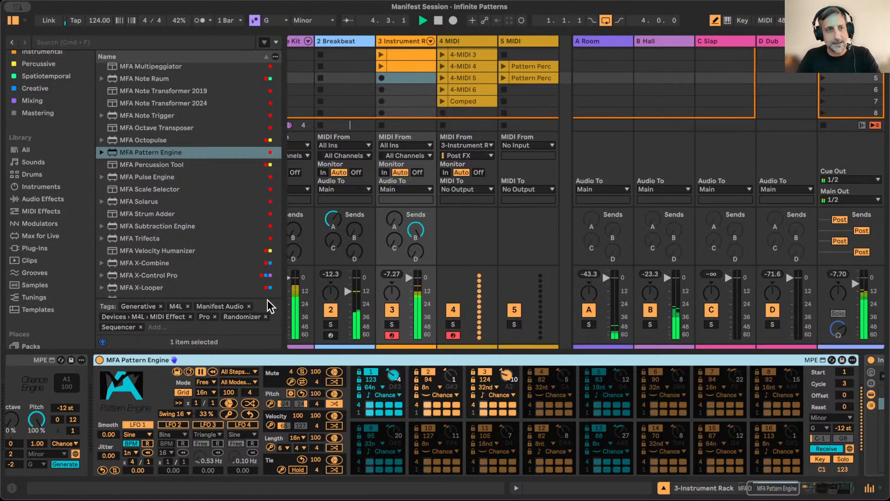
{"action": "left_click", "coordinate": [13, 21]}
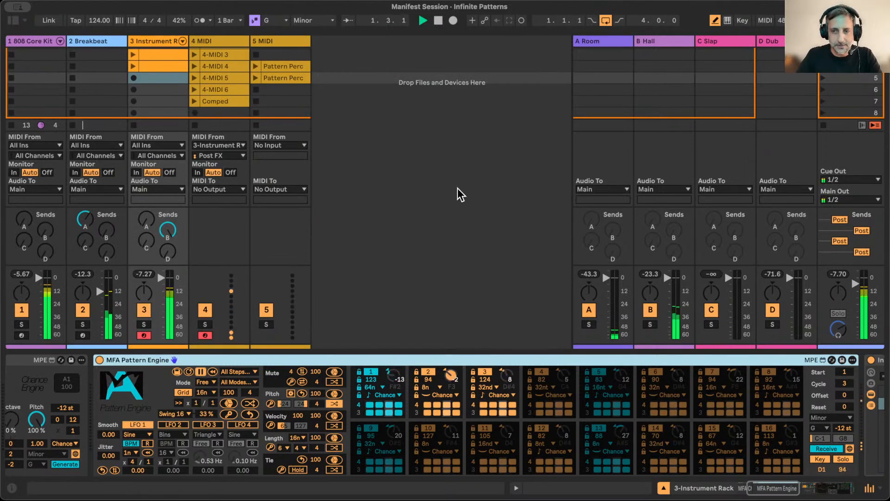
Set the MFA Pattern Engine's Cycle to 4 and its Tie chance percentage to 0%
{"action": "left_click", "coordinate": [844, 384]}
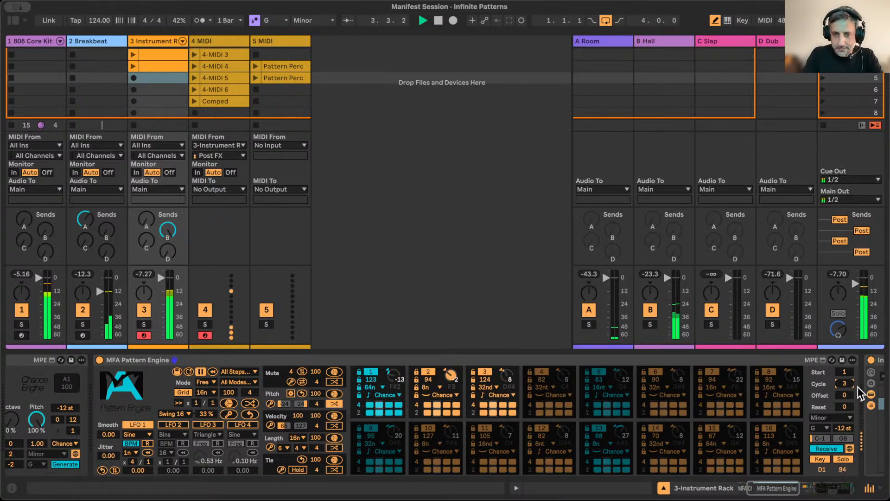
{"action": "key", "text": "Up"}
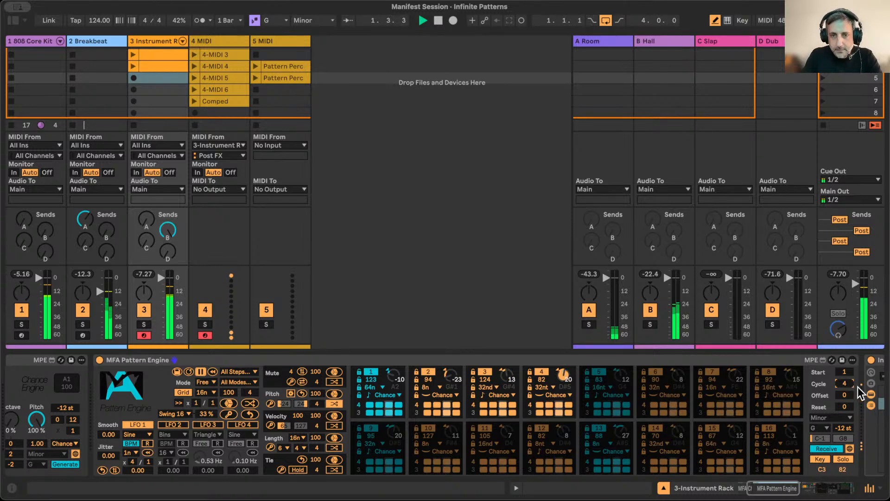
{"action": "scroll", "coordinate": [738, 408], "scroll_direction": "right", "scroll_amount": 10}
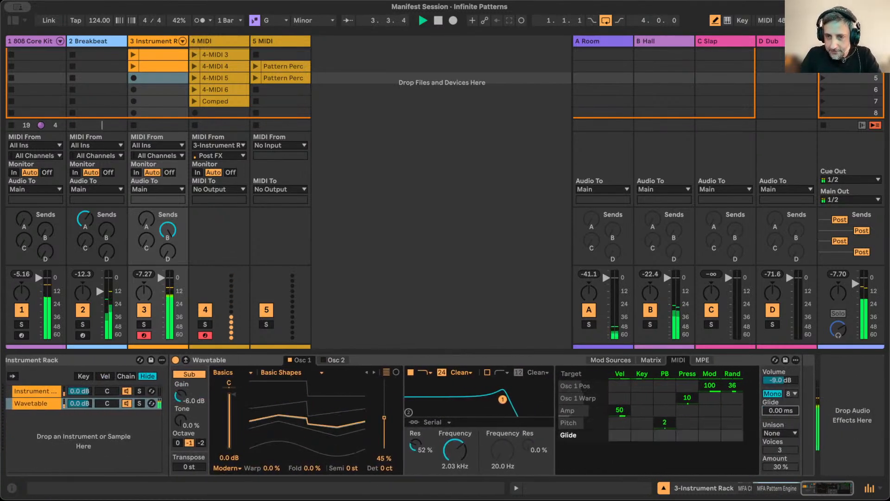
{"action": "scroll", "coordinate": [566, 399], "scroll_direction": "left", "scroll_amount": 3}
{"action": "scroll", "coordinate": [567, 400], "scroll_direction": "left", "scroll_amount": 8}
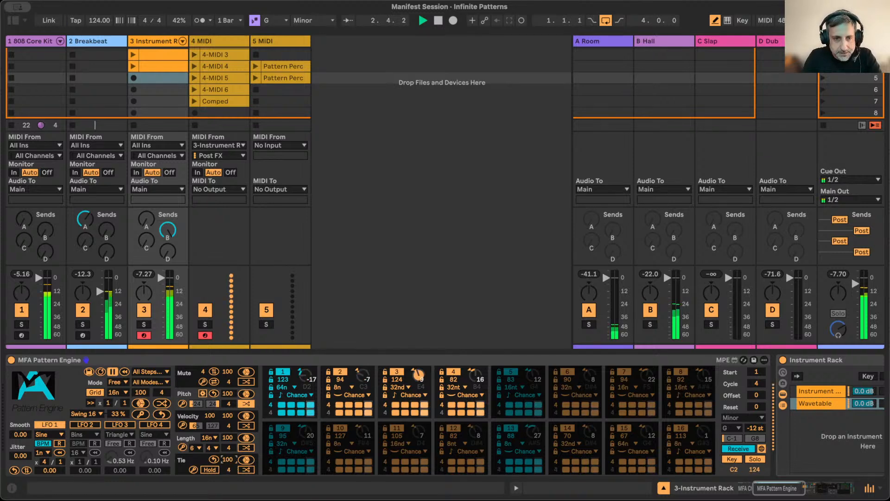
{"action": "left_click", "coordinate": [232, 460]}
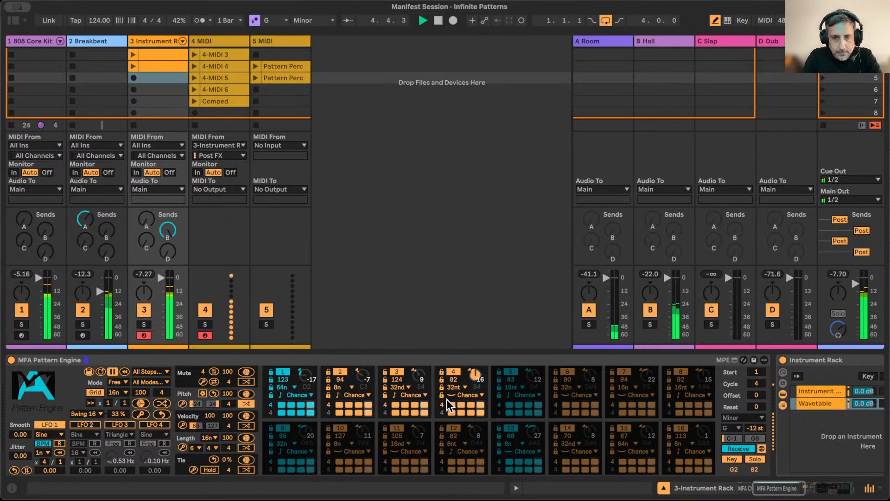
Adjust the Glide time of the Wavetable in the Instrument Rack
{"action": "scroll", "coordinate": [450, 396], "scroll_direction": "right", "scroll_amount": 10}
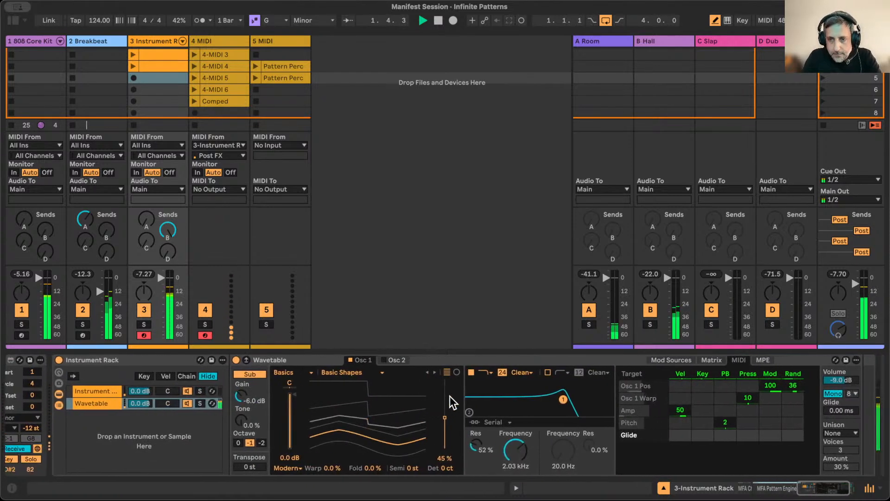
{"action": "left_click_drag", "start_coordinate": [794, 410], "coordinate": [788, 388]}
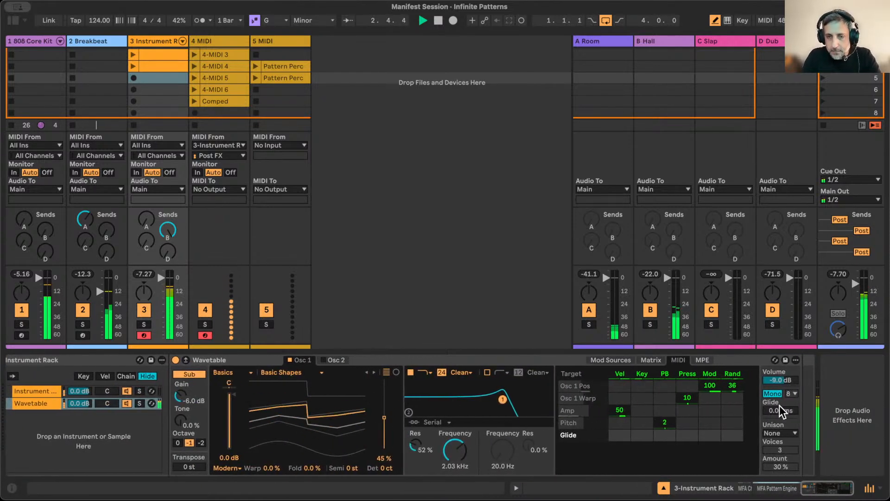
{"action": "scroll", "coordinate": [673, 425], "scroll_direction": "left", "scroll_amount": 10}
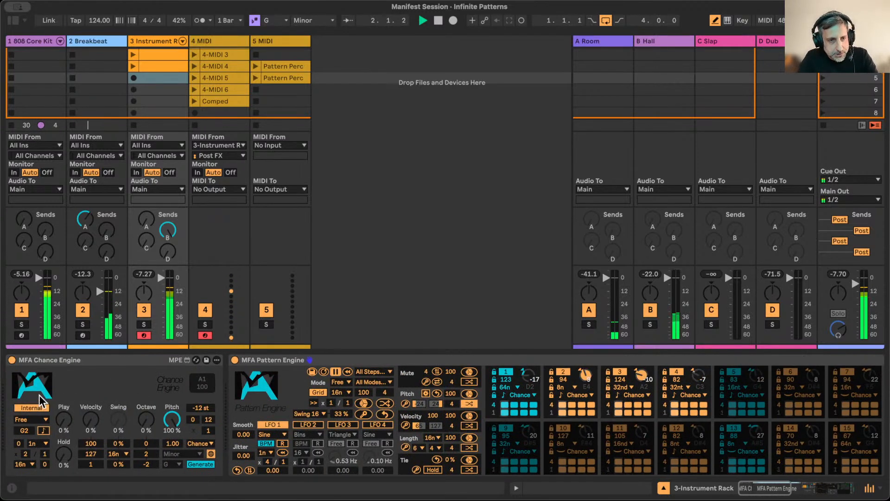
Set the Play amount of the MFA Chance Engine to 100%
{"action": "left_click_drag", "start_coordinate": [64, 420], "coordinate": [62, 419]}
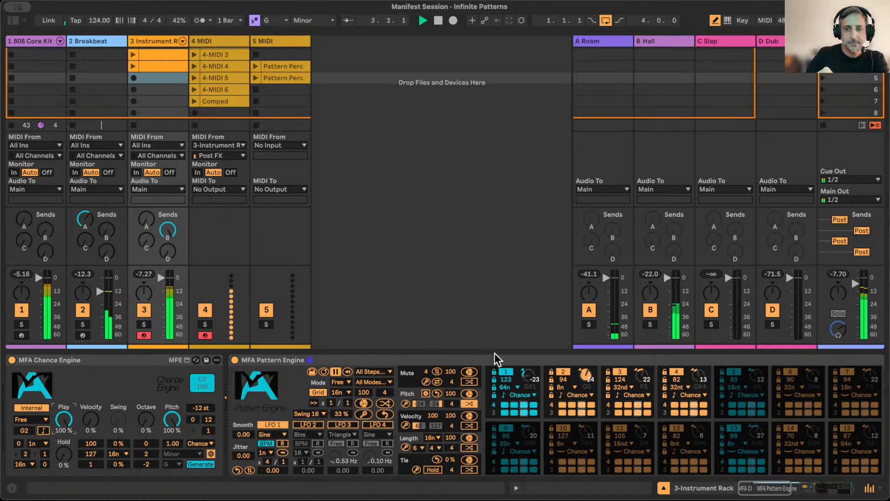
Look through the Instrument Rack track's device chain, from the MFA Chance Engine and MFA Pattern Engine to the Wavetable
{"action": "scroll", "coordinate": [526, 384], "scroll_direction": "right", "scroll_amount": 10}
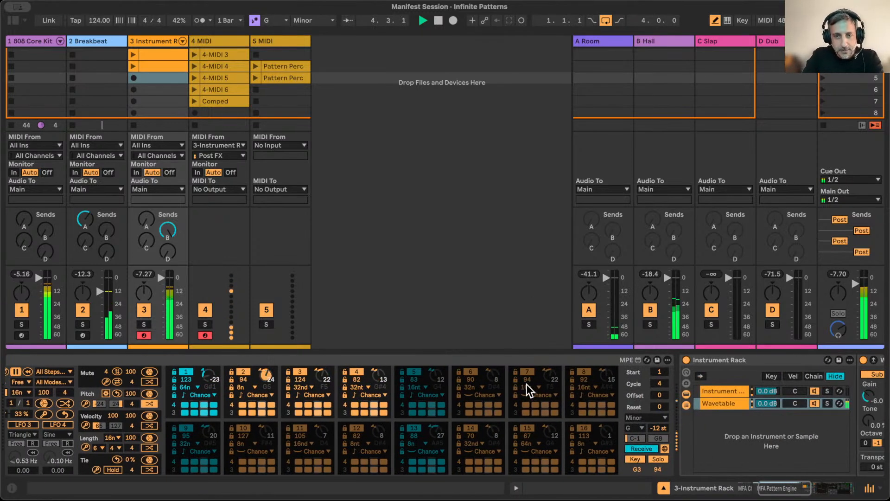
{"action": "scroll", "coordinate": [527, 386], "scroll_direction": "right", "scroll_amount": 8}
{"action": "scroll", "coordinate": [527, 385], "scroll_direction": "left", "scroll_amount": 15}
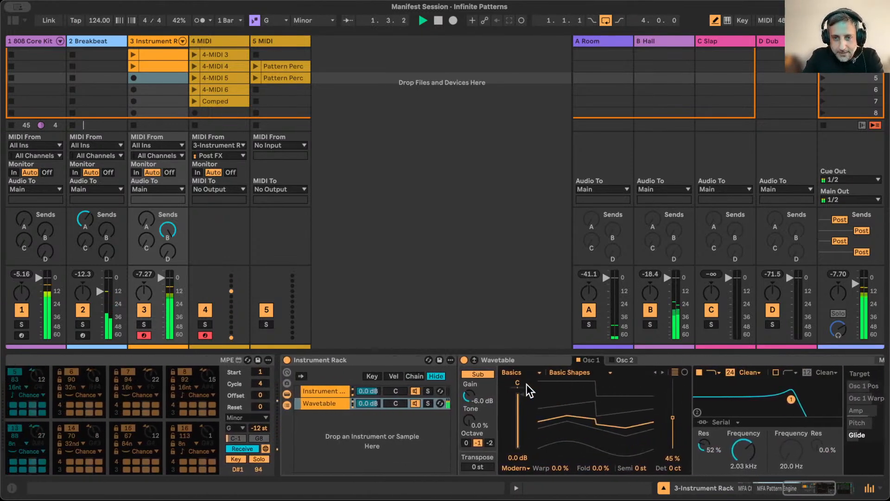
{"action": "scroll", "coordinate": [527, 383], "scroll_direction": "right", "scroll_amount": 8}
{"action": "scroll", "coordinate": [527, 384], "scroll_direction": "left", "scroll_amount": 8}
{"action": "scroll", "coordinate": [527, 383], "scroll_direction": "right", "scroll_amount": 8}
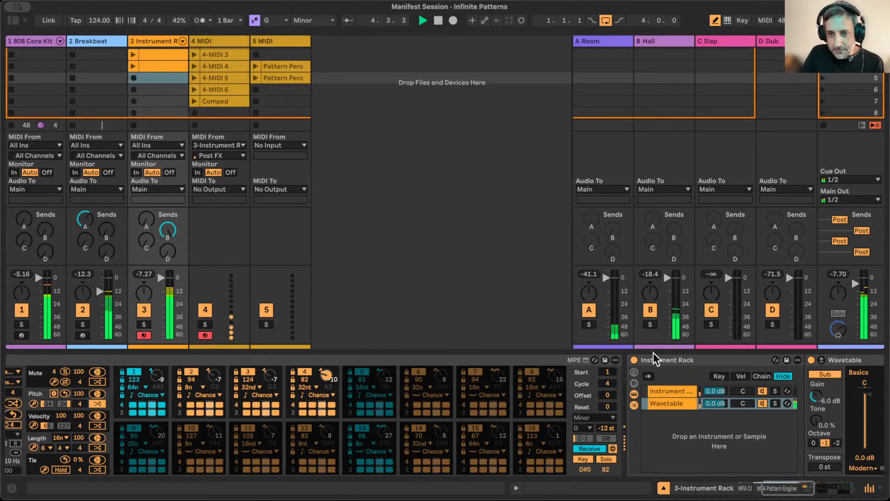
{"action": "scroll", "coordinate": [658, 354], "scroll_direction": "right", "scroll_amount": 8}
{"action": "scroll", "coordinate": [563, 368], "scroll_direction": "left", "scroll_amount": 10}
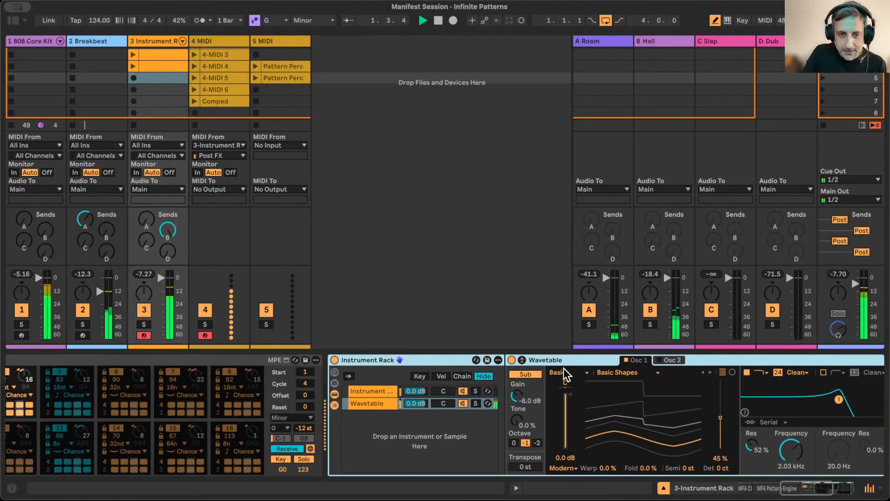
{"action": "scroll", "coordinate": [563, 368], "scroll_direction": "left", "scroll_amount": 5}
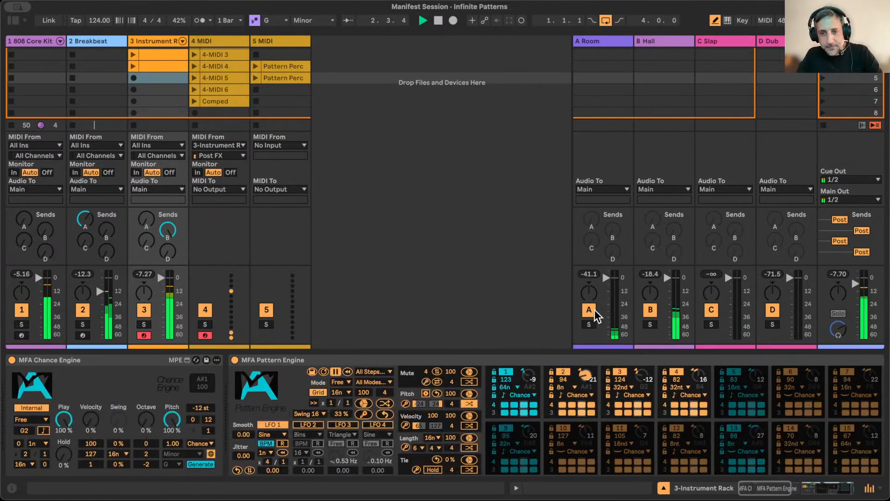
Deactivate the MFA Chance Engine and set the MFA Pattern Engine's Cycle to 6
{"action": "key", "text": "0"}
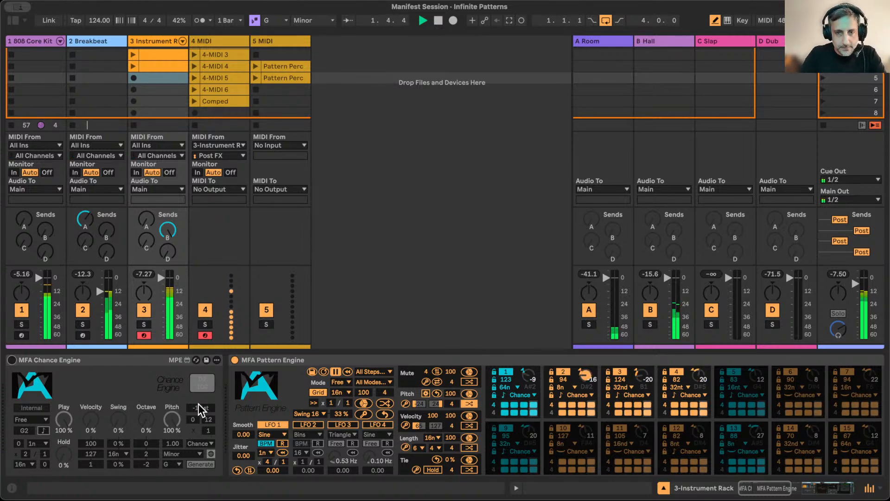
{"action": "scroll", "coordinate": [238, 387], "scroll_direction": "right", "scroll_amount": 5}
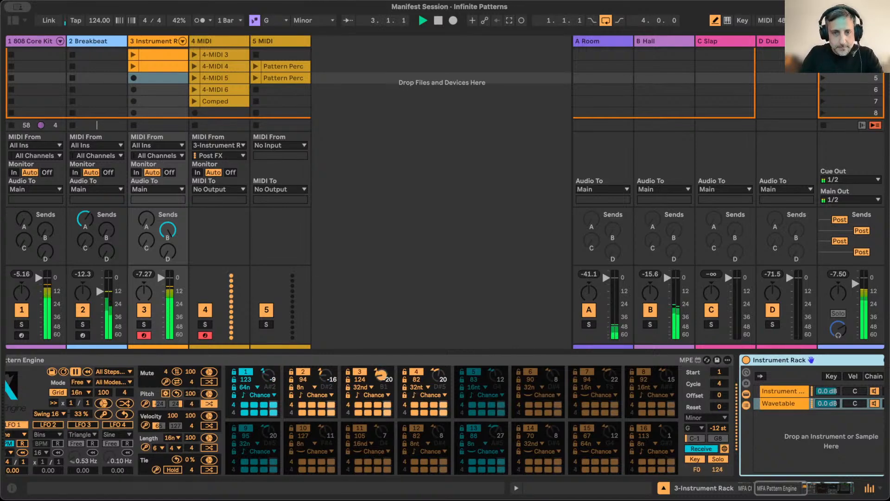
{"action": "left_click", "coordinate": [719, 383]}
{"action": "key", "text": "Up"}
{"action": "key", "text": "Up"}
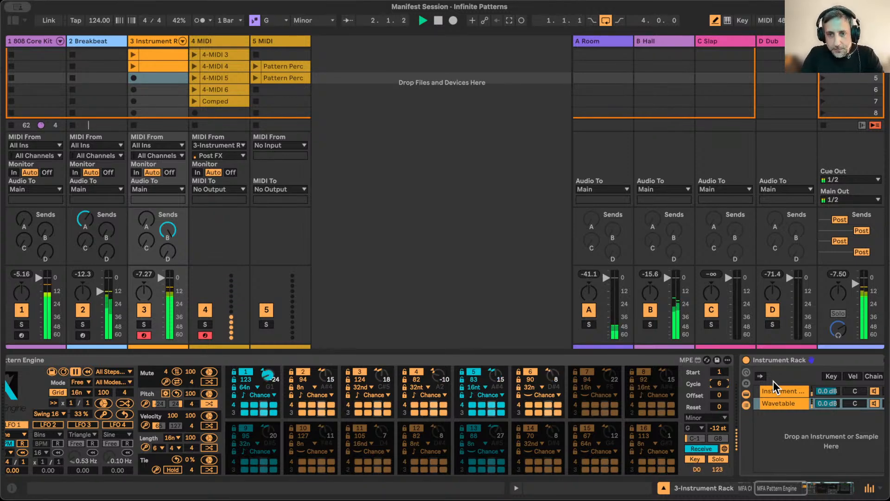
Set the MFA Pattern Engine's Reset to 1 and its Cycle to 3
{"action": "left_click", "coordinate": [719, 395]}
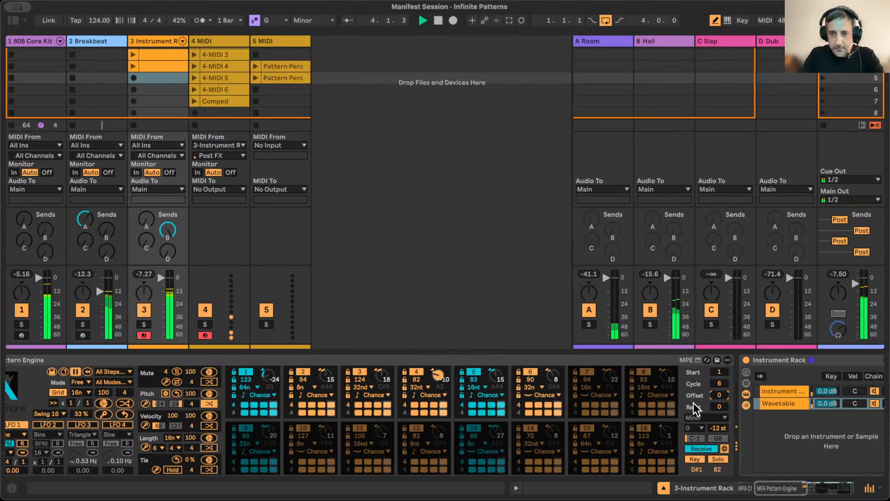
{"action": "scroll", "coordinate": [724, 406], "scroll_direction": "up", "scroll_amount": 1}
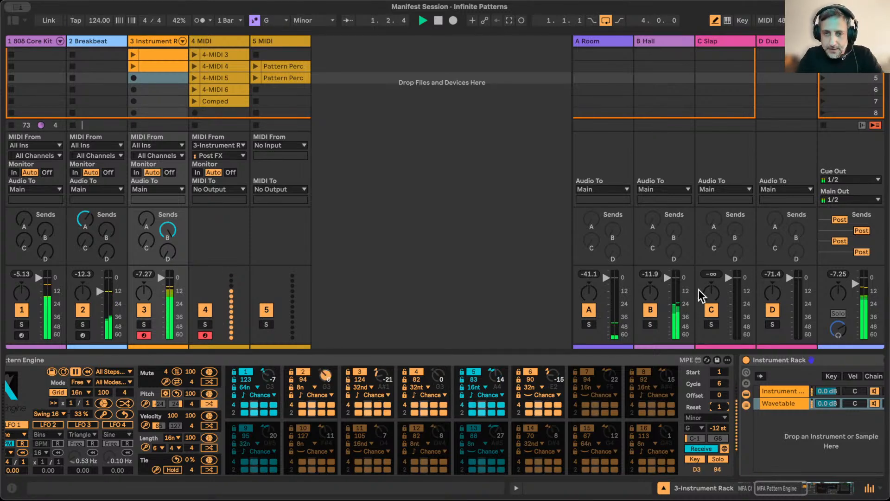
{"action": "scroll", "coordinate": [614, 413], "scroll_direction": "right", "scroll_amount": 2}
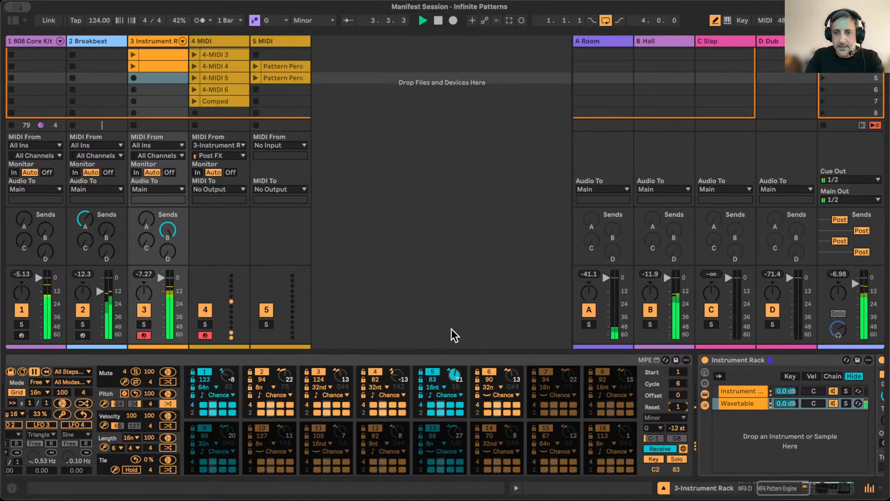
{"action": "left_click", "coordinate": [676, 426]}
{"action": "mouse_move", "coordinate": [676, 426]}
{"action": "left_mouse_down"}
{"action": "mouse_move", "coordinate": [675, 385]}
{"action": "mouse_move", "coordinate": [676, 438]}
{"action": "left_mouse_up"}
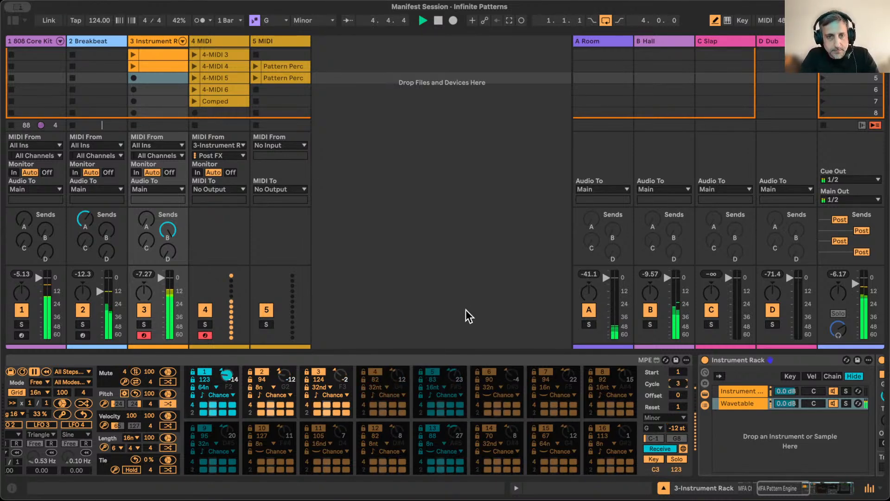
Set the number beside the pitch range in the MFA Pattern Engine's Pitch section to 2
{"action": "left_click", "coordinate": [415, 392]}
{"action": "scroll", "coordinate": [413, 391], "scroll_direction": "left", "scroll_amount": 6}
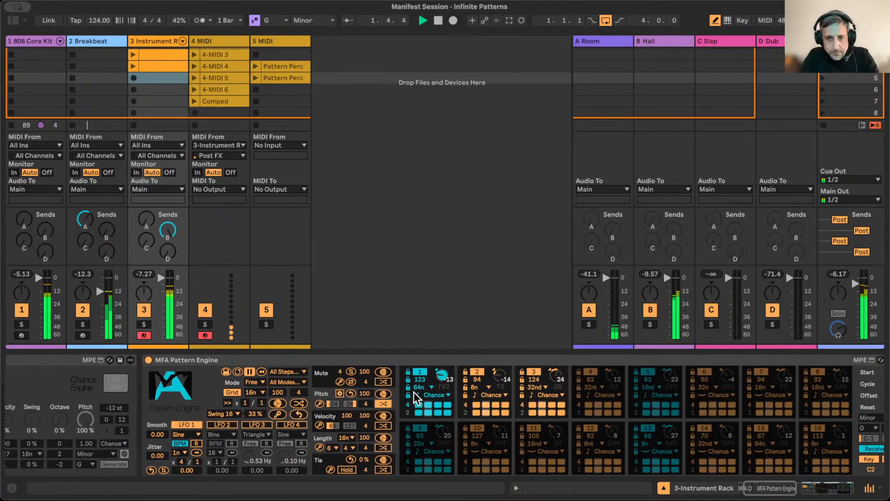
{"action": "left_click", "coordinate": [366, 404]}
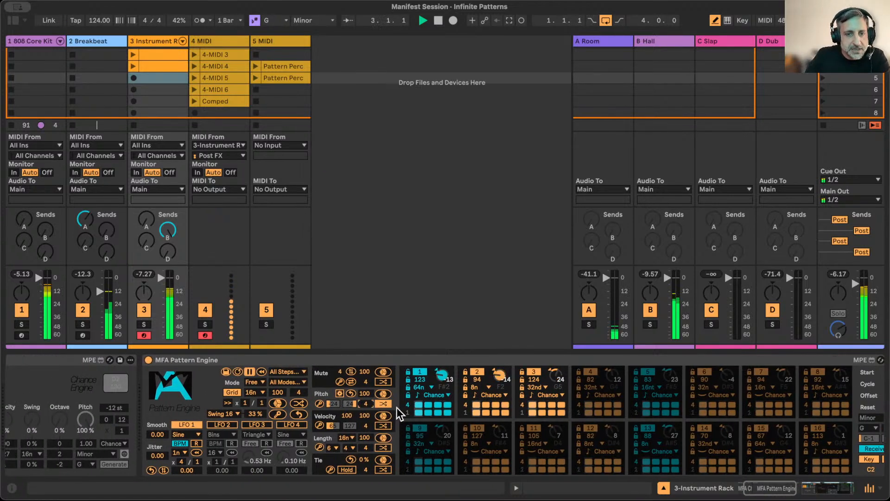
{"action": "type", "text": "2"}
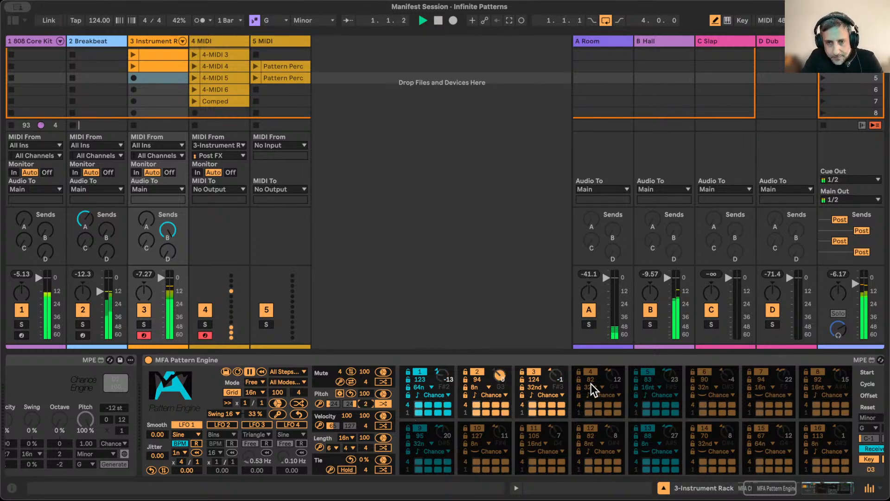
Show the per-step pitch chance settings, set step 1 to 100% with an upper limit of 0, and set step 3's lower limit to 0
{"action": "scroll", "coordinate": [636, 398], "scroll_direction": "right", "scroll_amount": 5}
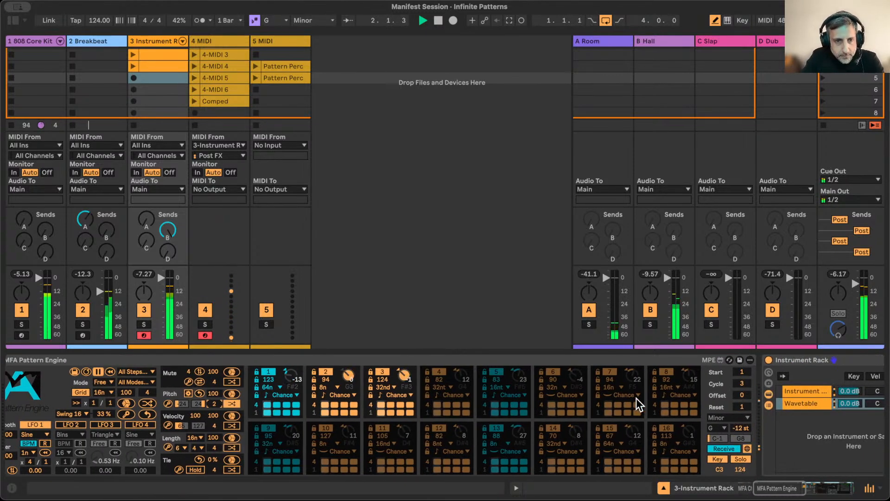
{"action": "left_click", "coordinate": [188, 394]}
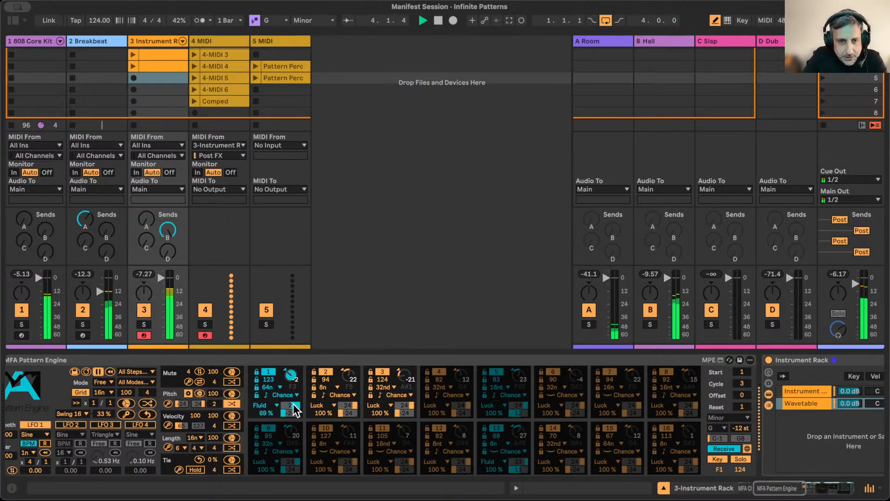
{"action": "left_click", "coordinate": [266, 411]}
{"action": "type", "text": "50"}
{"action": "key", "text": "Return"}
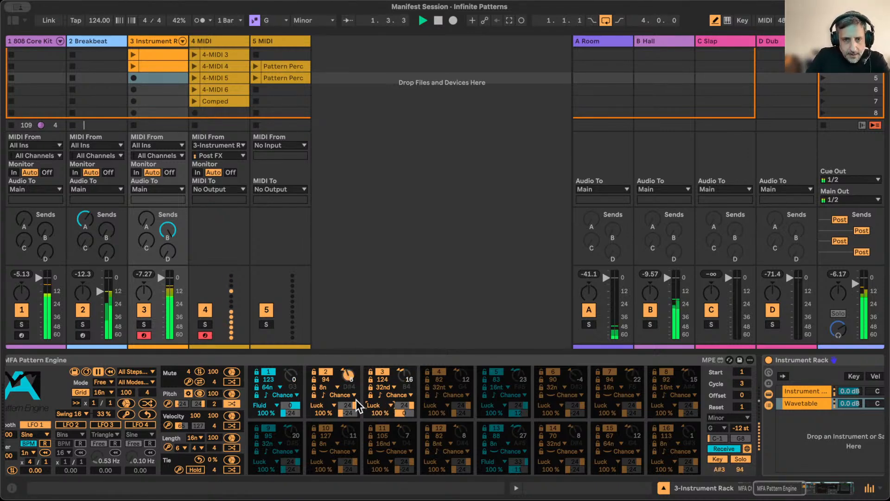
Narrow step 2's pitch chance range to 7 and switch its chance type to Decide
{"action": "left_click_drag", "start_coordinate": [349, 404], "coordinate": [348, 410]}
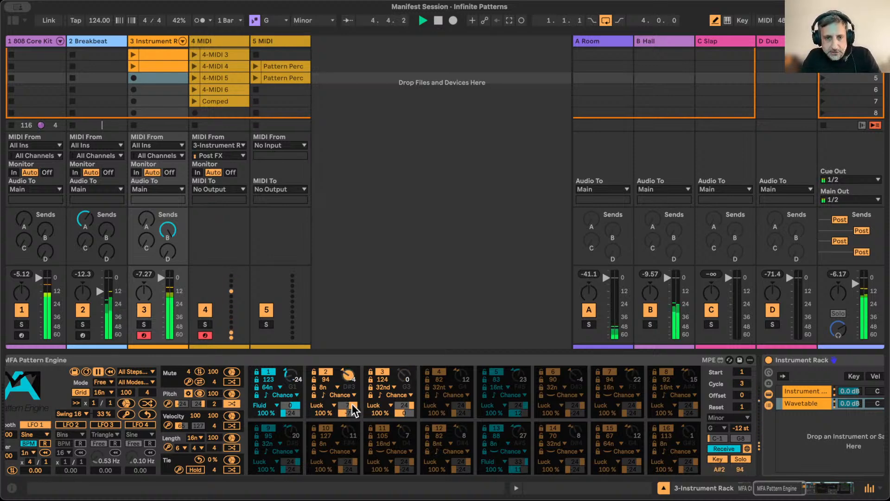
{"action": "left_click", "coordinate": [333, 411]}
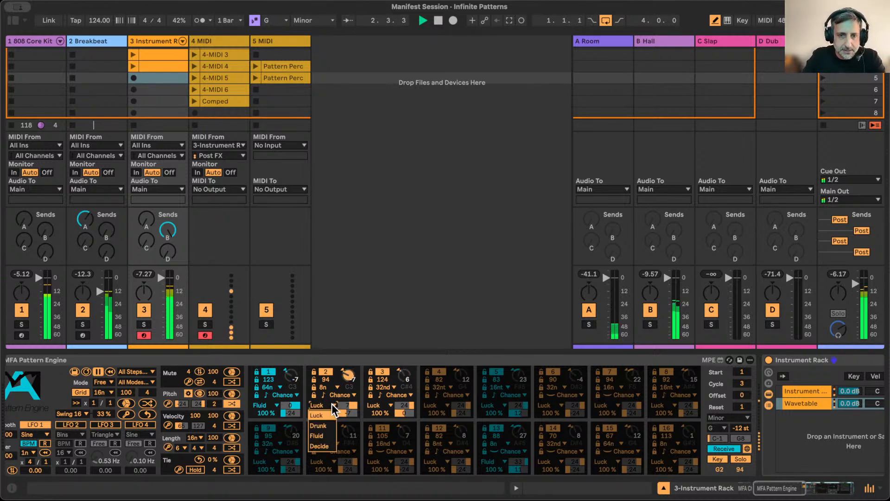
{"action": "left_click", "coordinate": [323, 446]}
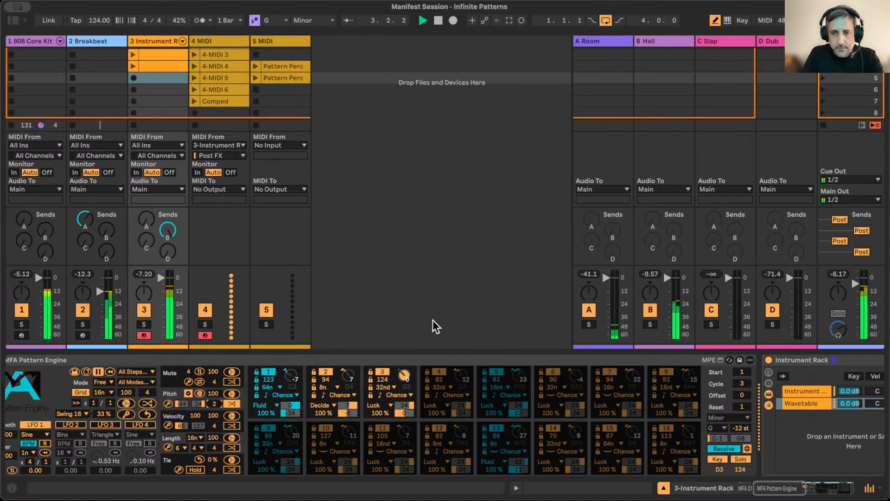
Record the generated pattern into a new clip in the first empty slot of the 4 MIDI track, stop recording, and hide the clip view
{"action": "left_click", "coordinate": [193, 111]}
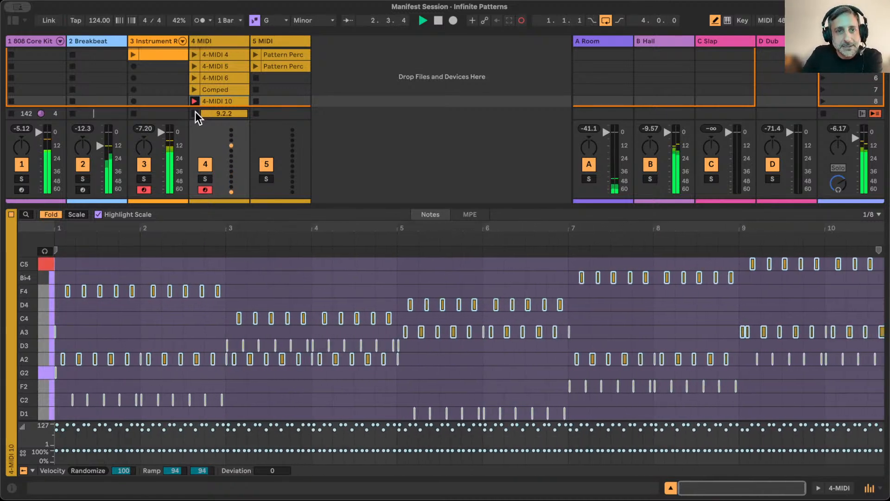
{"action": "left_click", "coordinate": [195, 113]}
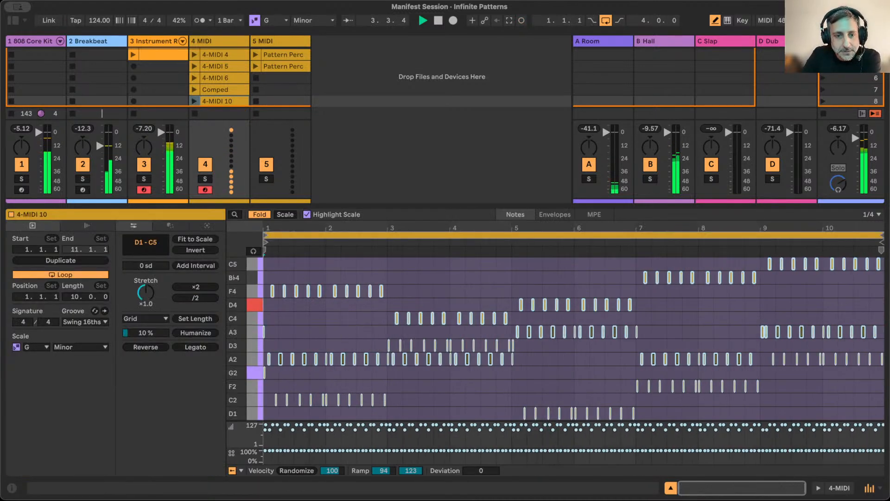
{"action": "left_click", "coordinate": [670, 487]}
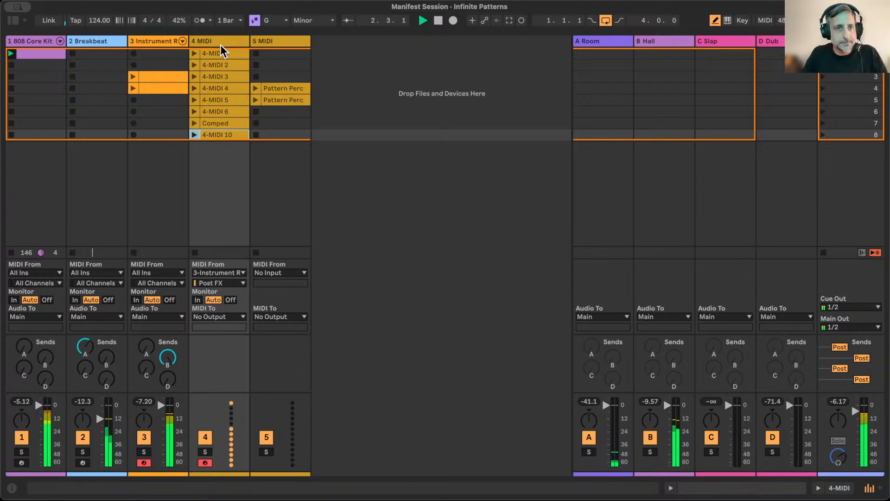
{"action": "mouse_move", "coordinate": [221, 47]}
{"action": "left_mouse_down"}
{"action": "mouse_move", "coordinate": [208, 53]}
{"action": "mouse_move", "coordinate": [148, 147]}
{"action": "mouse_move", "coordinate": [229, 60]}
{"action": "left_mouse_up"}
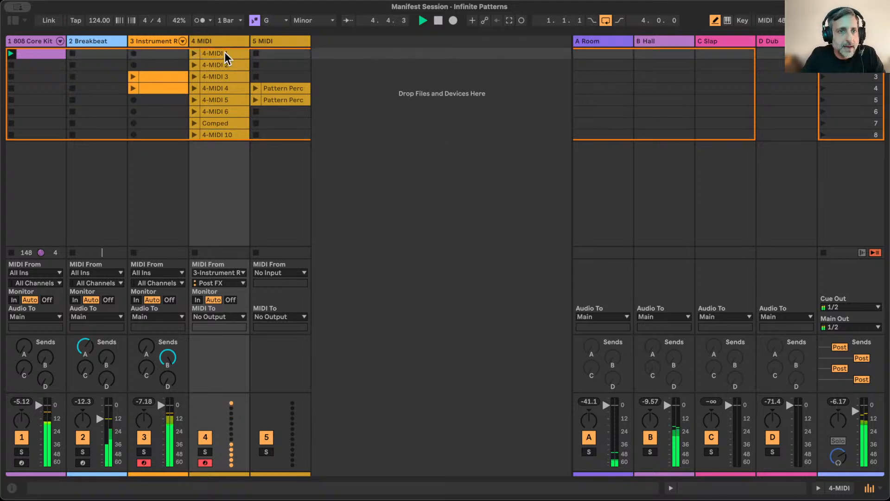
Add a Drift instrument as a new chain in the Instrument Rack of track 3
{"action": "double_click", "coordinate": [148, 40]}
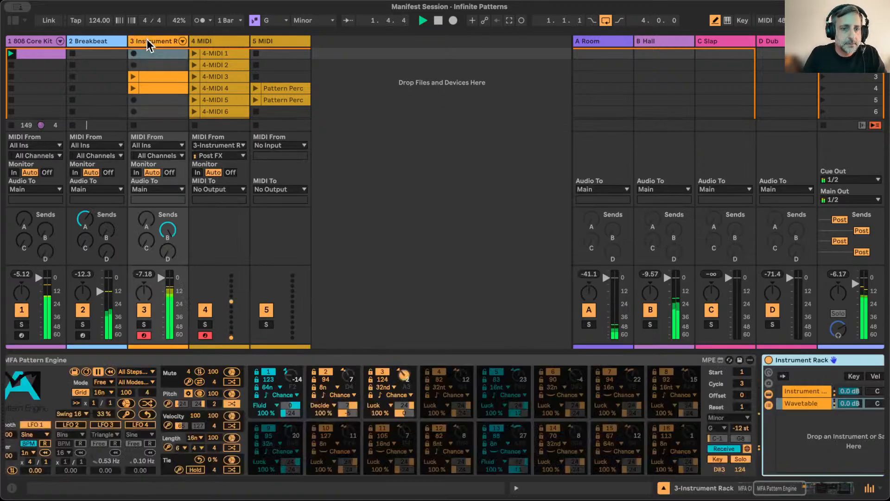
{"action": "left_click", "coordinate": [782, 401]}
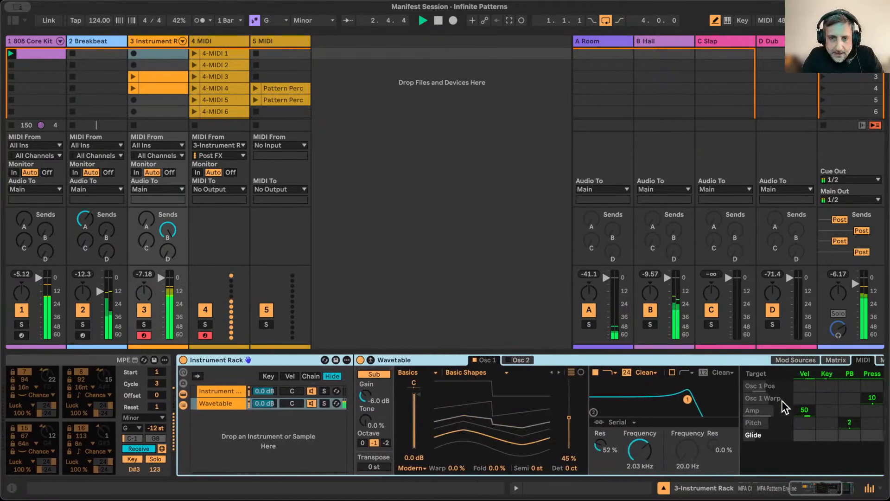
{"action": "scroll", "coordinate": [783, 406], "scroll_direction": "left", "scroll_amount": 10}
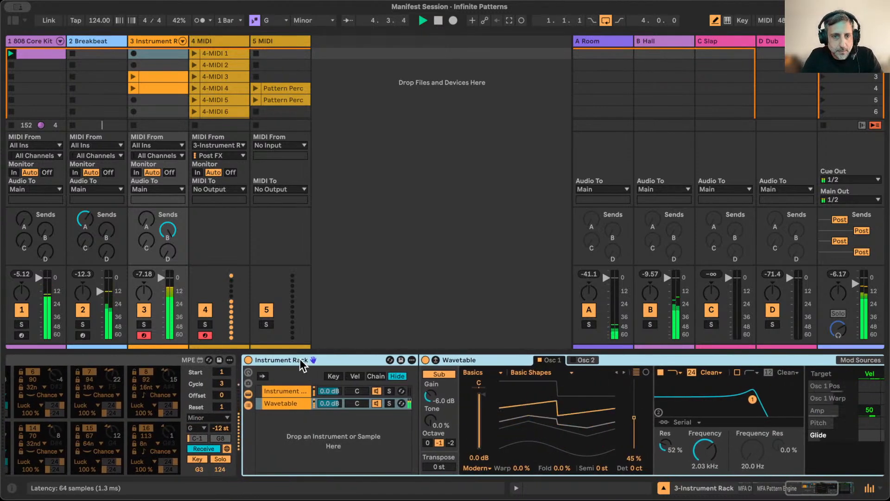
{"action": "left_click", "coordinate": [11, 19]}
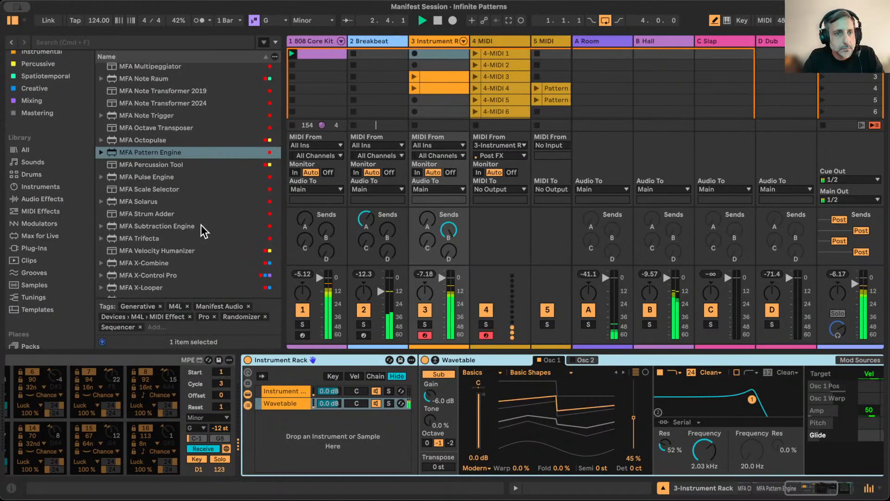
{"action": "scroll", "coordinate": [41, 200], "scroll_direction": "up", "scroll_amount": 2}
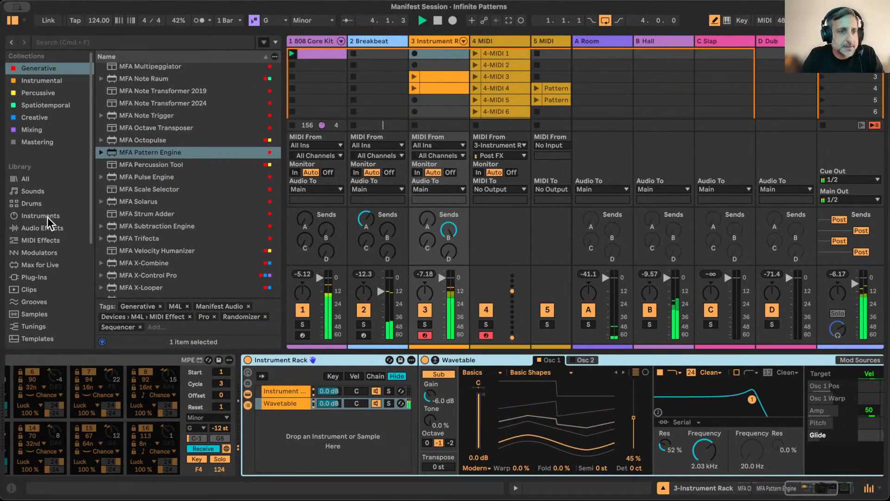
{"action": "left_click", "coordinate": [47, 215]}
{"action": "left_click_drag", "start_coordinate": [107, 131], "coordinate": [280, 419]}
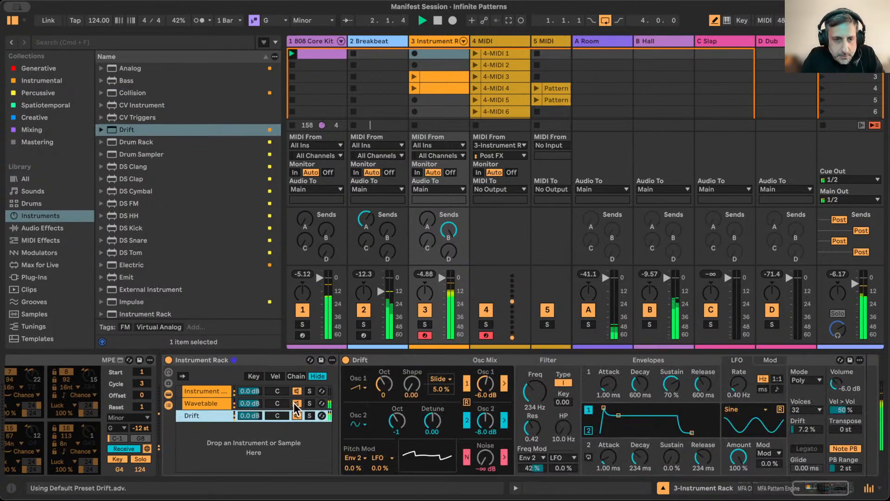
Insert a Chord MIDI effect before Drift in its chain, with Shift 1 at +4 sd
{"action": "left_click", "coordinate": [37, 239]}
{"action": "left_click_drag", "start_coordinate": [124, 104], "coordinate": [345, 388]}
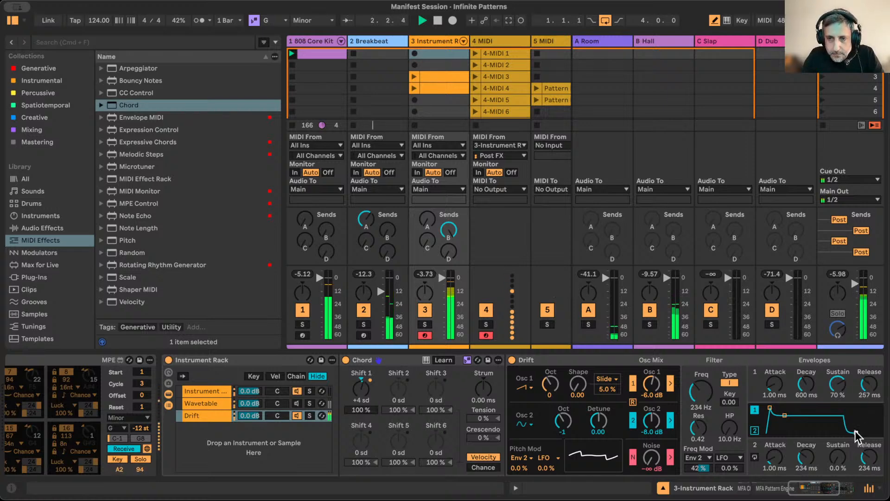
Set Drift's Envelope 1 release to 257 ms and its filter frequency to 161 Hz
{"action": "left_click_drag", "start_coordinate": [857, 432], "coordinate": [789, 422]}
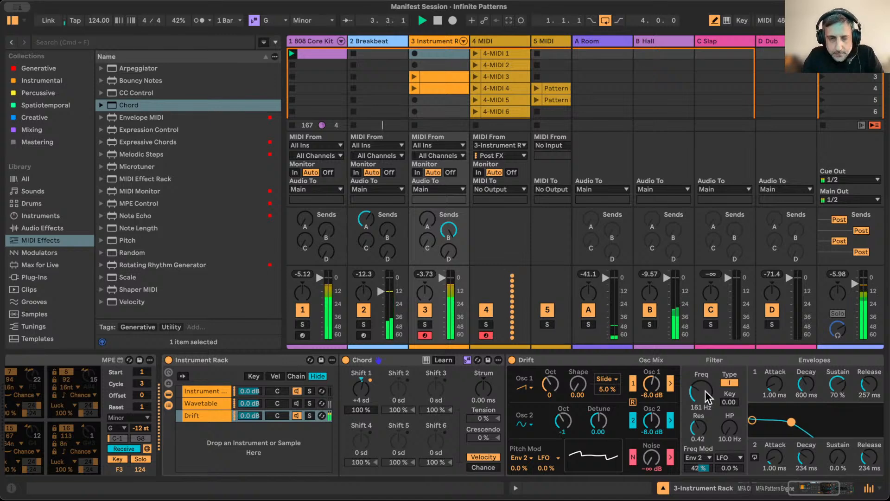
{"action": "scroll", "coordinate": [705, 391], "scroll_direction": "right", "scroll_amount": 5}
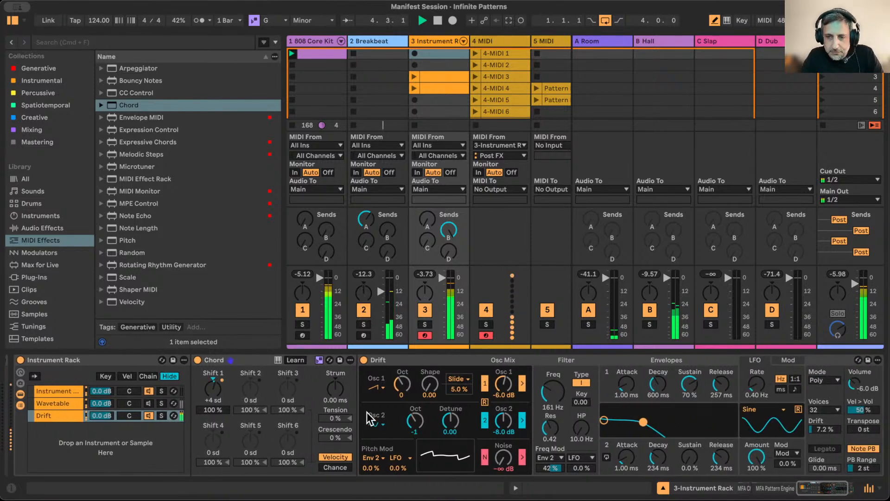
Set the Cycle of track 3's MFA Pattern Engine to 16
{"action": "scroll", "coordinate": [366, 413], "scroll_direction": "right", "scroll_amount": 3}
{"action": "scroll", "coordinate": [366, 418], "scroll_direction": "left", "scroll_amount": 10}
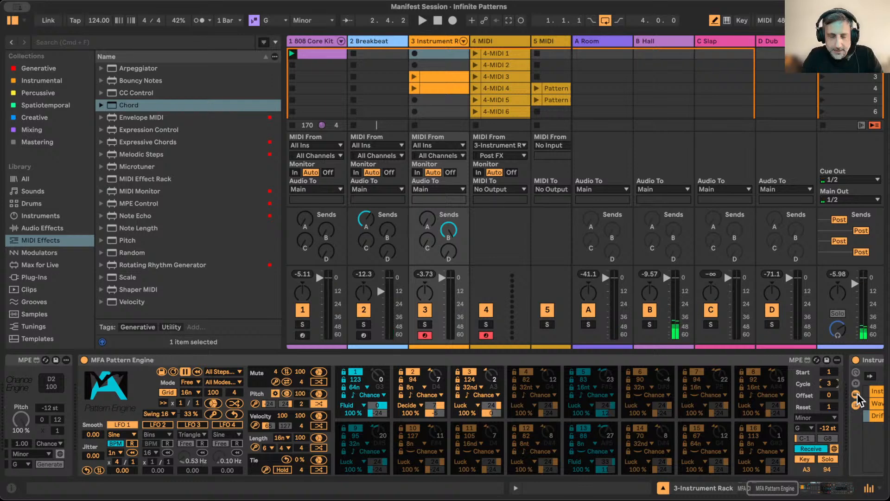
{"action": "type", "text": "9"}
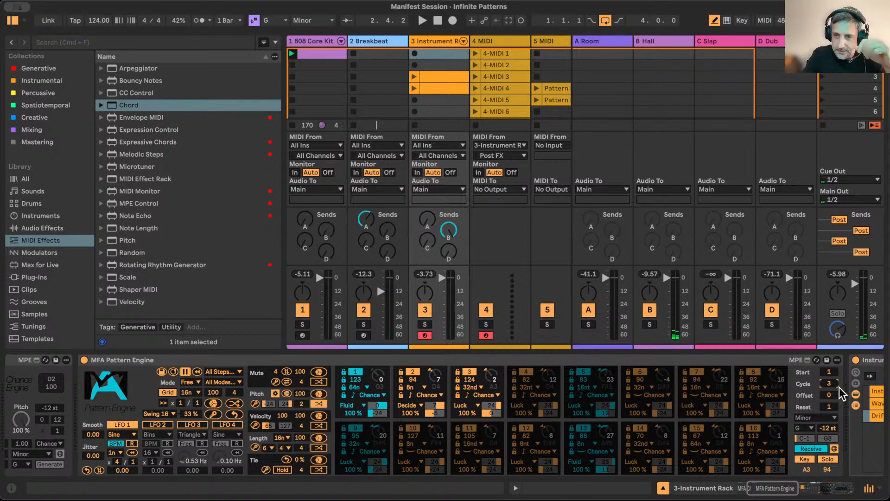
{"action": "type", "text": "16"}
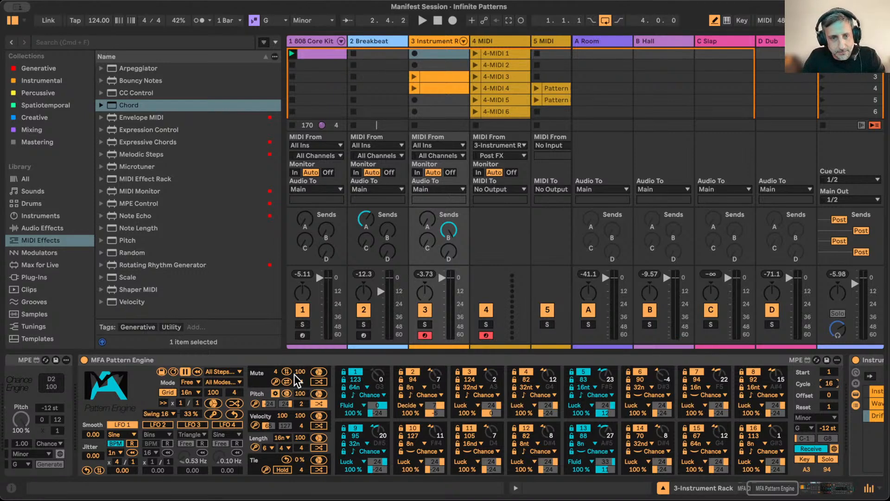
{"action": "left_click", "coordinate": [359, 381]}
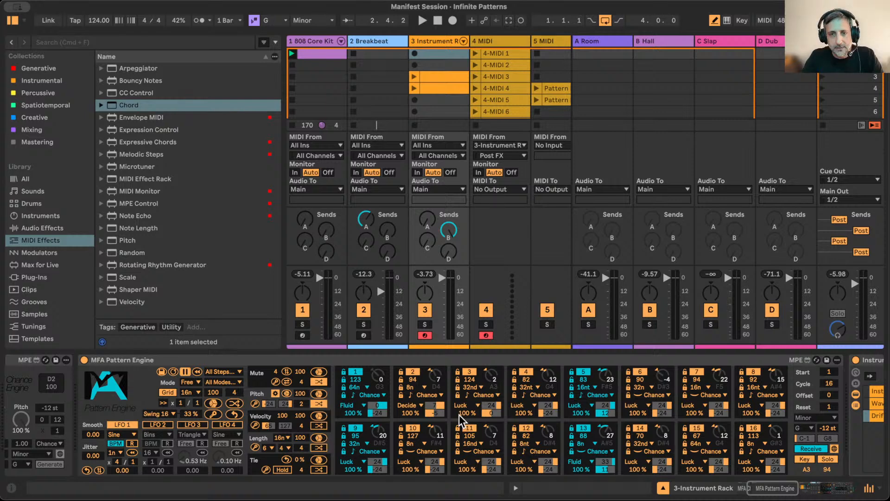
Start playback and shuffle the step parameters of track 3's MFA Pattern Engine into a new pattern
{"action": "scroll", "coordinate": [281, 431], "scroll_direction": "right", "scroll_amount": 2}
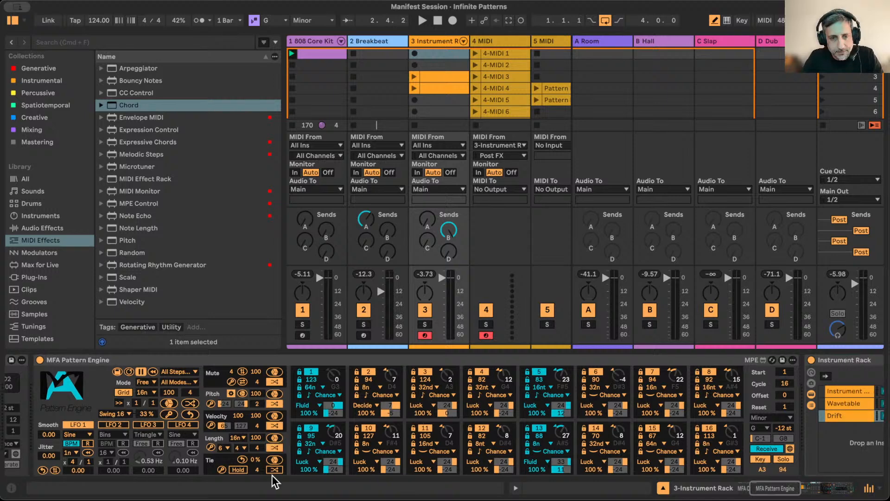
{"action": "scroll", "coordinate": [455, 438], "scroll_direction": "right", "scroll_amount": 20}
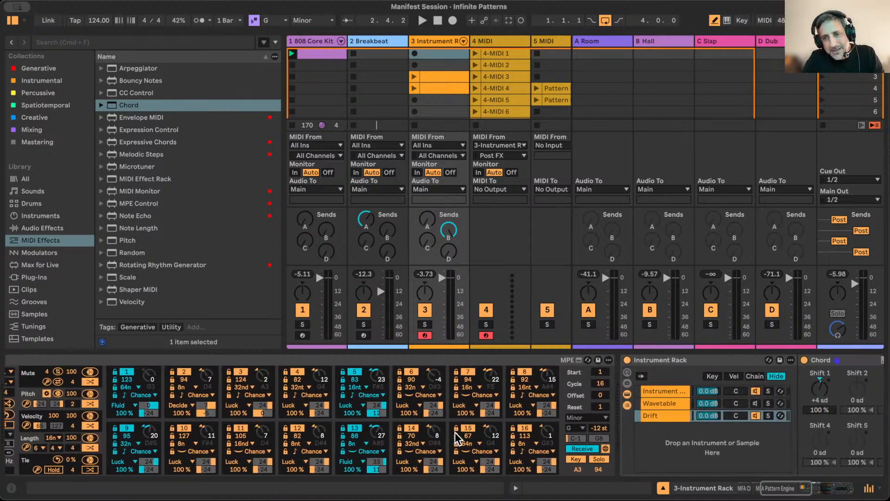
{"action": "scroll", "coordinate": [455, 432], "scroll_direction": "right", "scroll_amount": 10}
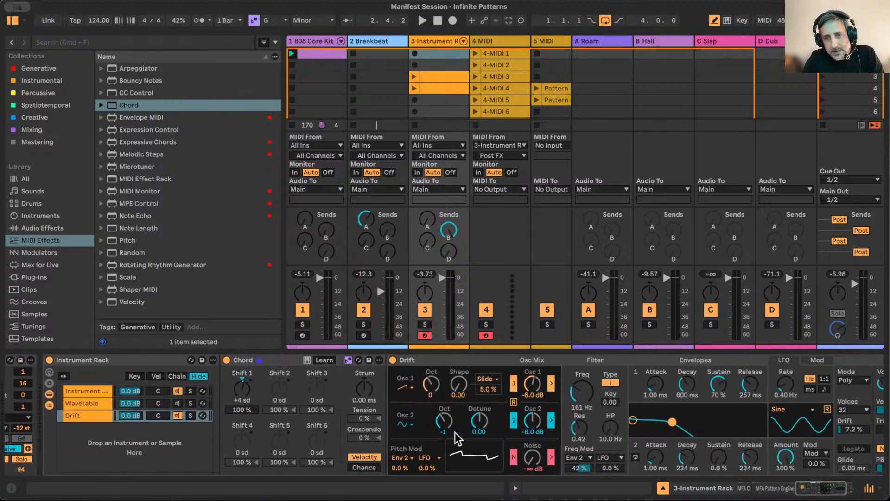
{"action": "scroll", "coordinate": [455, 432], "scroll_direction": "left", "scroll_amount": 20}
{"action": "scroll", "coordinate": [384, 427], "scroll_direction": "left", "scroll_amount": 10}
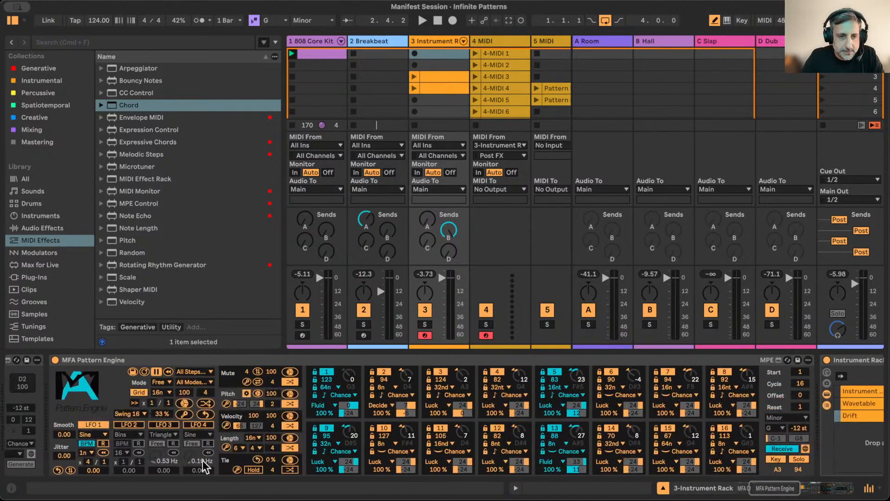
{"action": "key", "text": "space"}
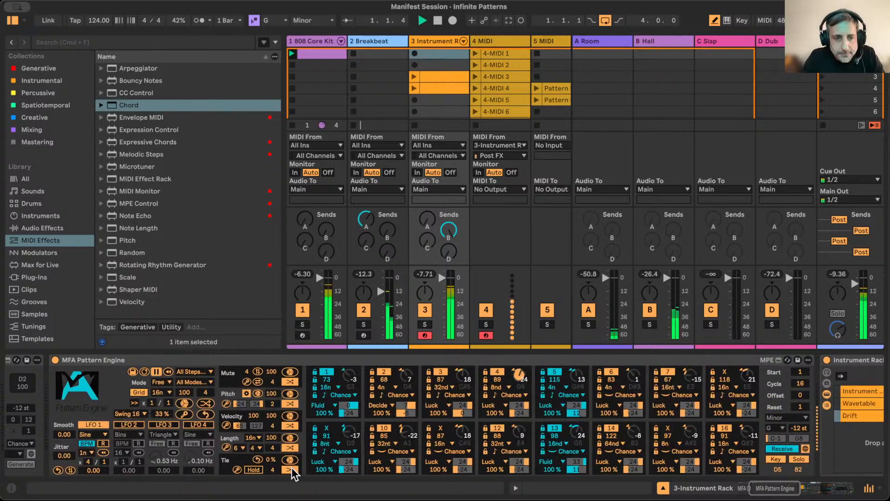
{"action": "scroll", "coordinate": [432, 91], "scroll_direction": "down", "scroll_amount": 1}
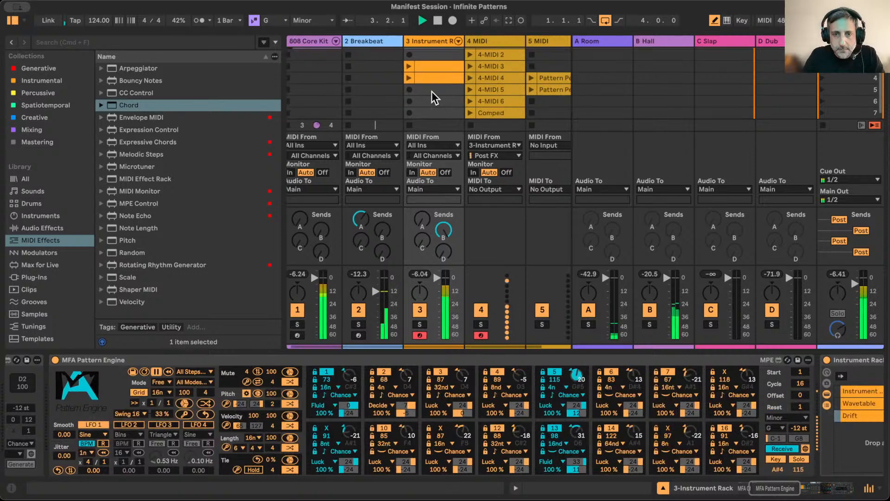
{"action": "scroll", "coordinate": [432, 91], "scroll_direction": "down", "scroll_amount": 1}
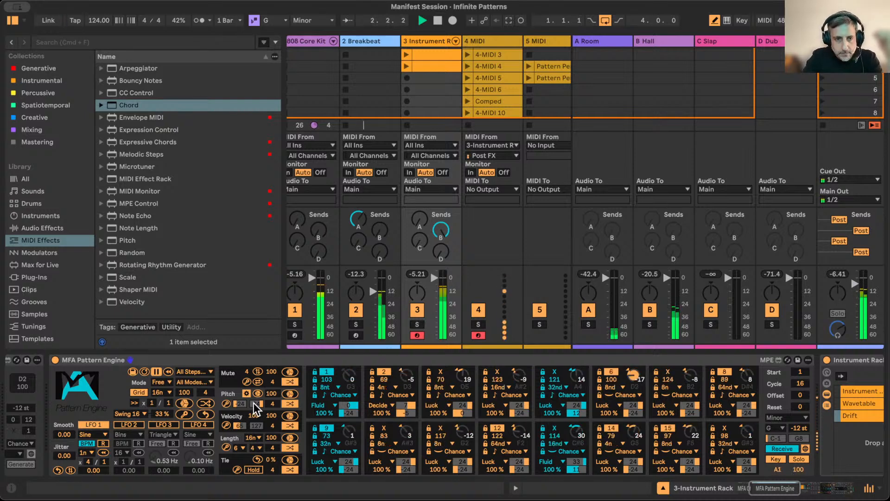
{"action": "left_click", "coordinate": [204, 403]}
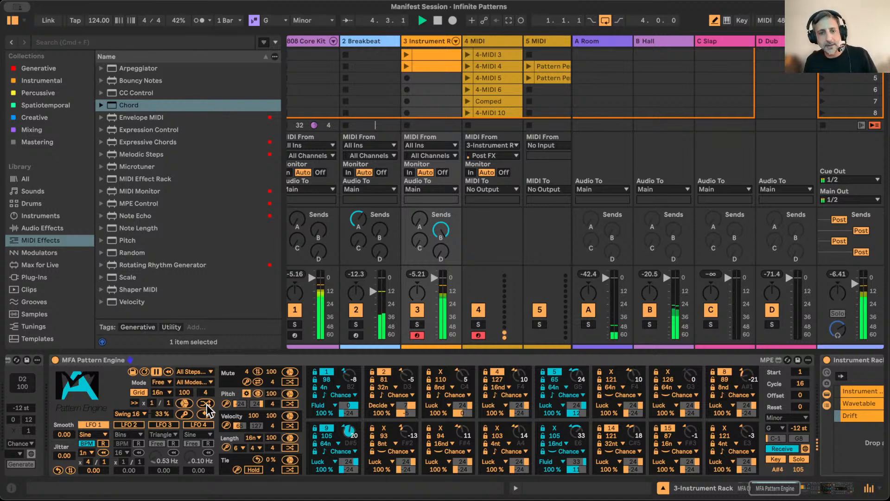
{"action": "left_click", "coordinate": [207, 404]}
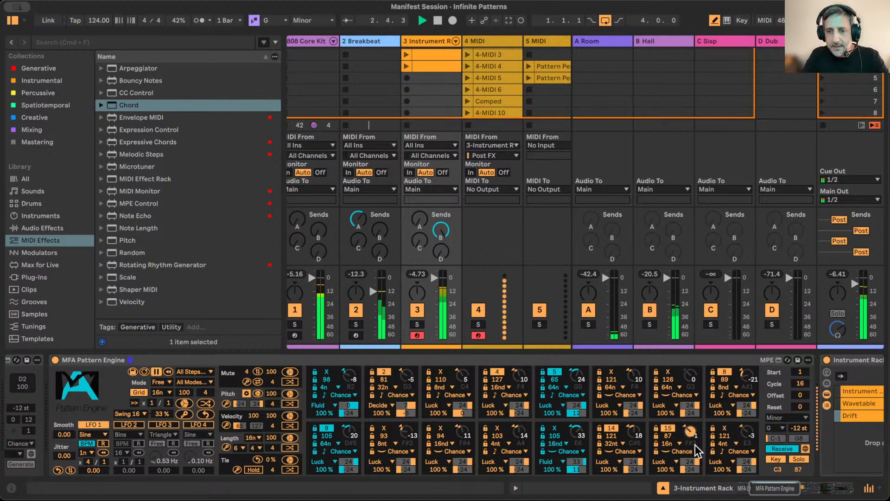
Insert a new scene below scene 8 and save the Set
{"action": "left_click", "coordinate": [663, 488]}
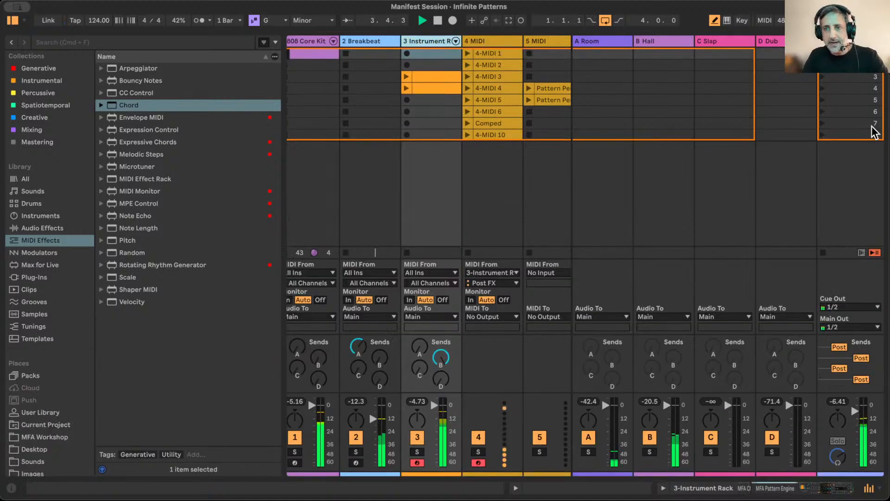
{"action": "left_click", "coordinate": [861, 135]}
{"action": "key", "text": "super+t"}
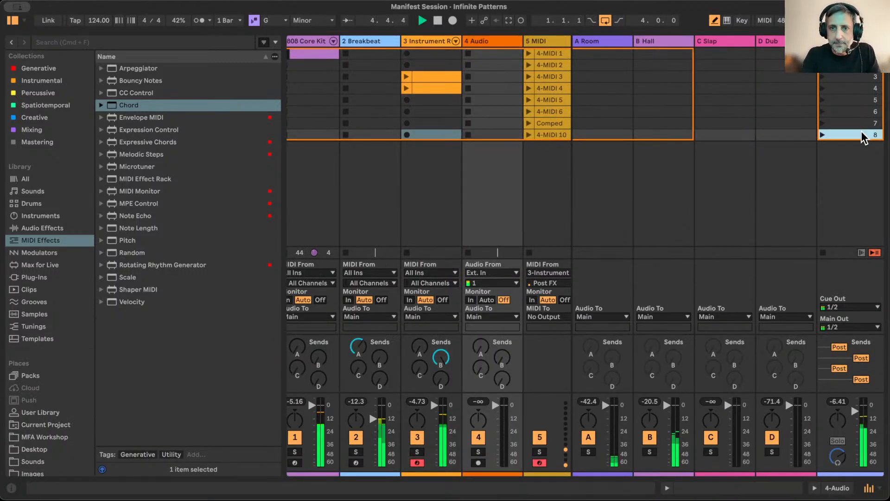
{"action": "key", "text": "super+z"}
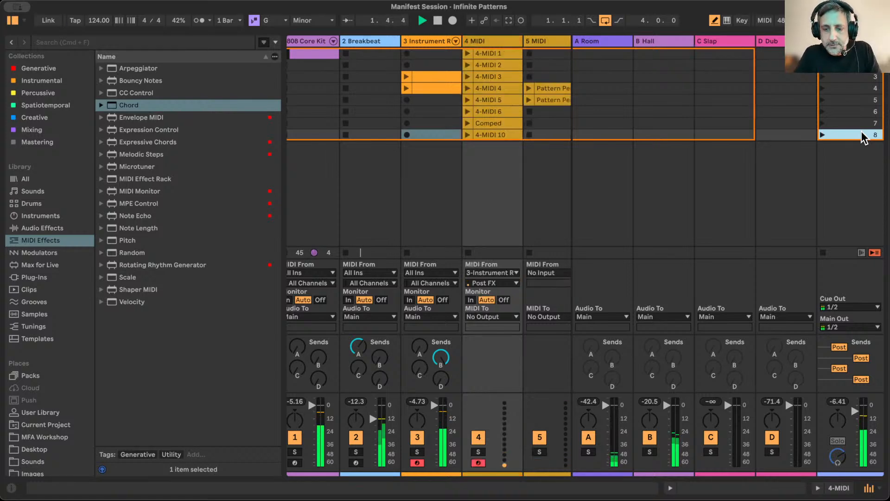
{"action": "key", "text": "super+i"}
{"action": "key", "text": "super+s"}
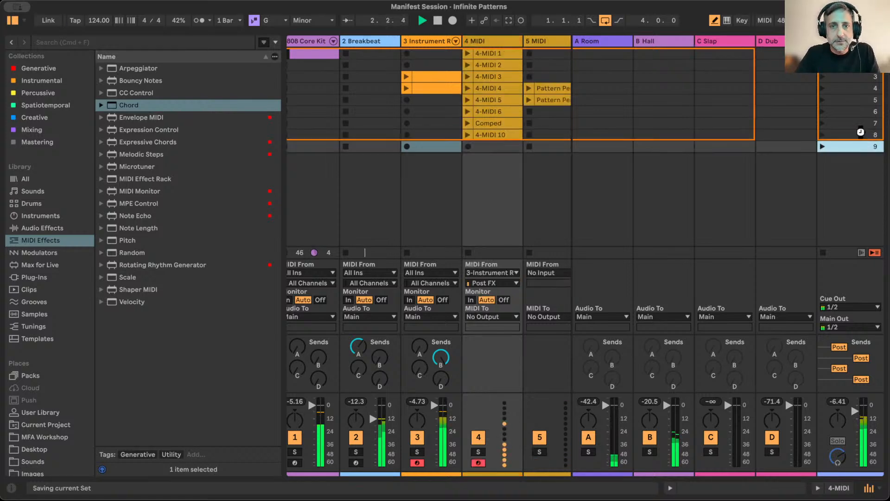
Record the generated pattern as an 8-bar clip in the scene 9 slot of the 4 MIDI track and let it loop
{"action": "left_click", "coordinate": [470, 146]}
{"action": "key", "text": "Return"}
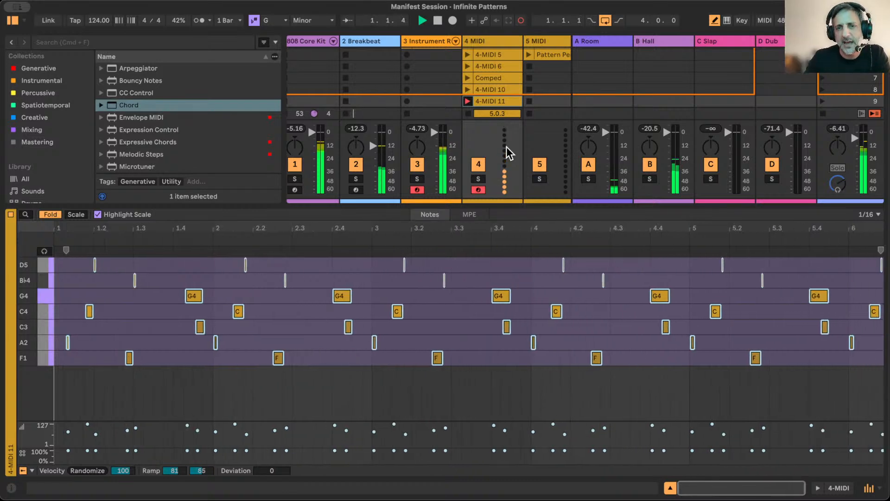
{"action": "left_click", "coordinate": [468, 101]}
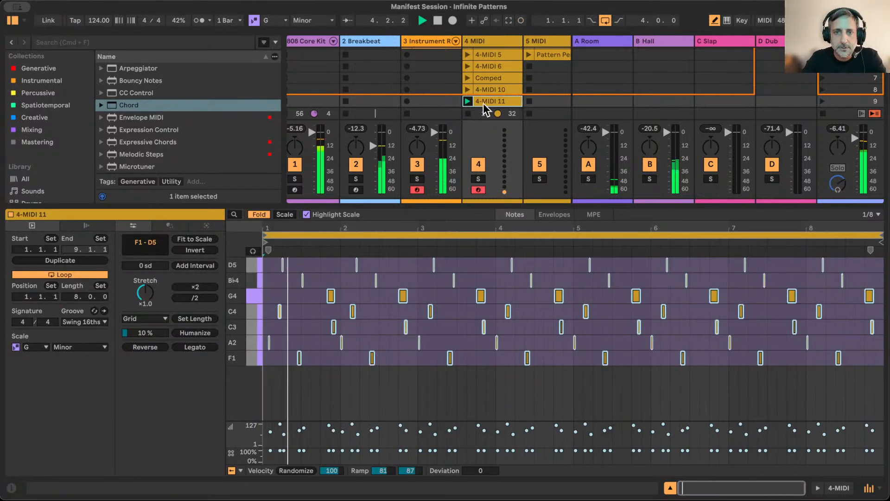
Show the device chain of track 3 and hide the browser
{"action": "left_click", "coordinate": [425, 43]}
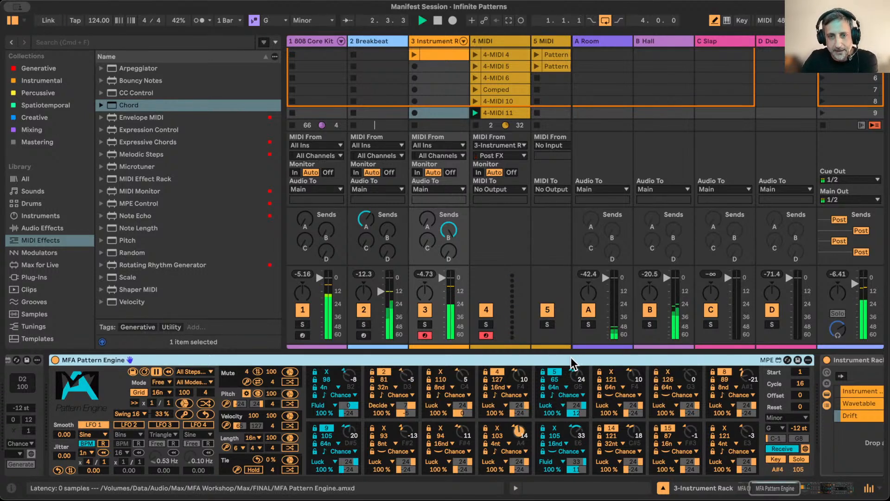
{"action": "scroll", "coordinate": [587, 371], "scroll_direction": "right", "scroll_amount": 2}
{"action": "scroll", "coordinate": [588, 374], "scroll_direction": "right", "scroll_amount": 6}
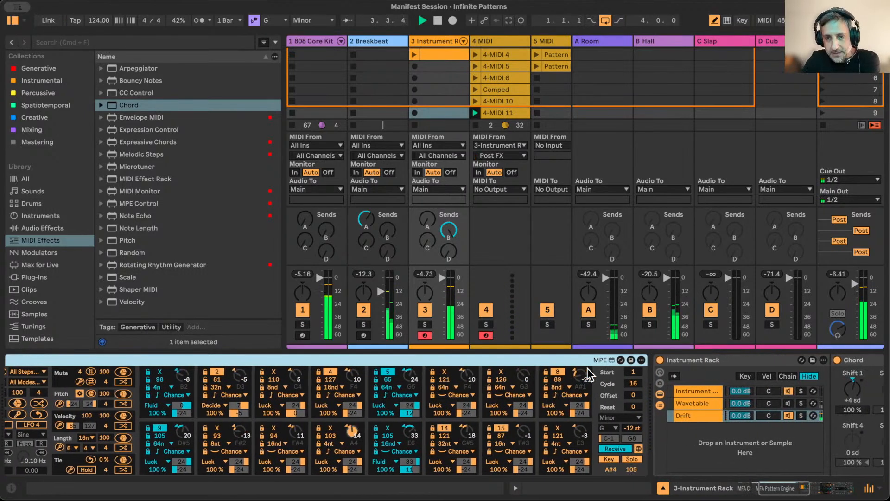
{"action": "scroll", "coordinate": [587, 372], "scroll_direction": "left", "scroll_amount": 15}
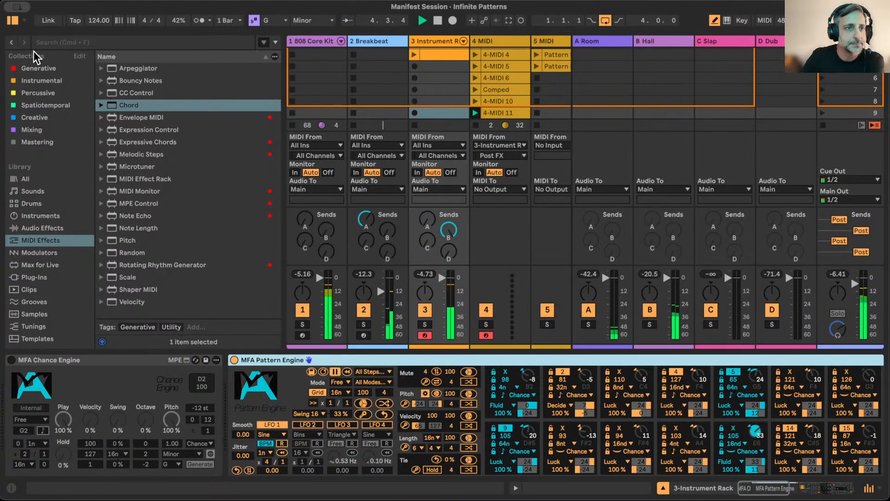
{"action": "left_click", "coordinate": [12, 21]}
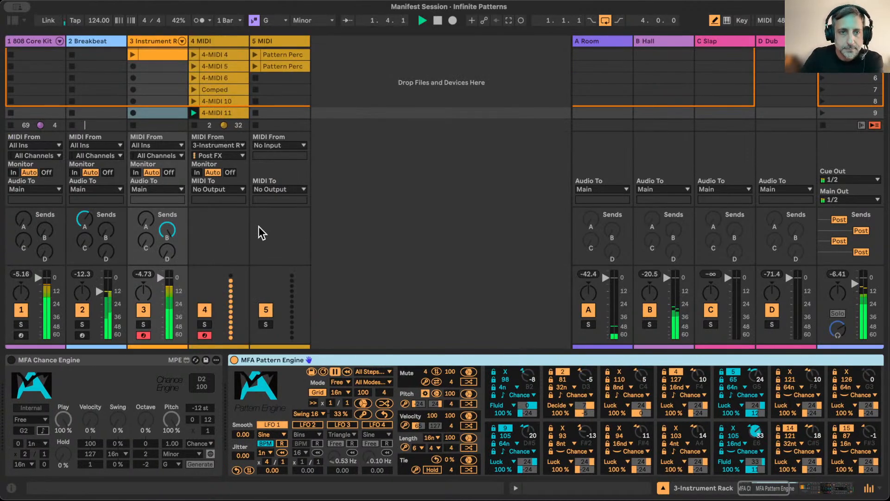
Compare the notes in the new scene 9 clip with the Chord and Drift devices on track 3
{"action": "double_click", "coordinate": [226, 114]}
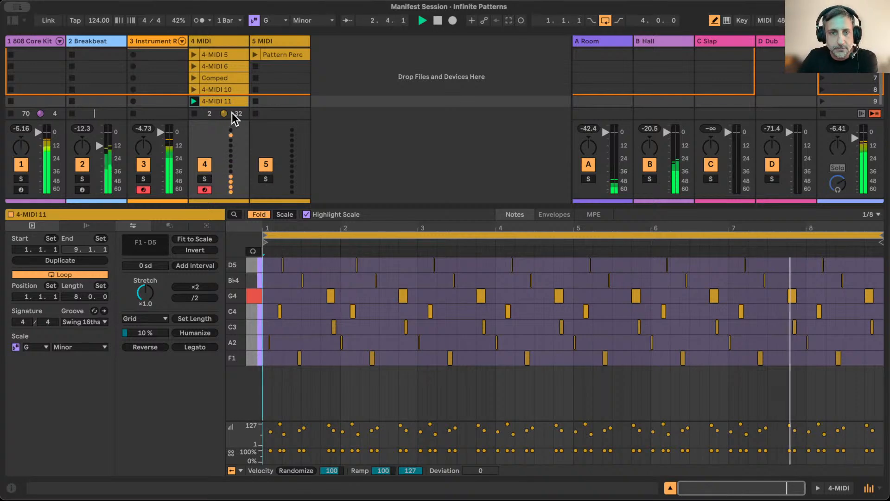
{"action": "key", "text": "ctrl+alt+m"}
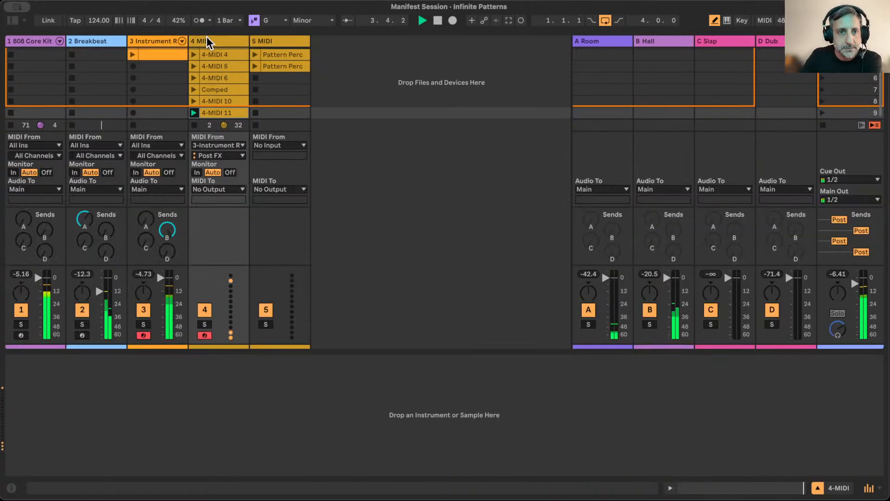
{"action": "left_click", "coordinate": [159, 37]}
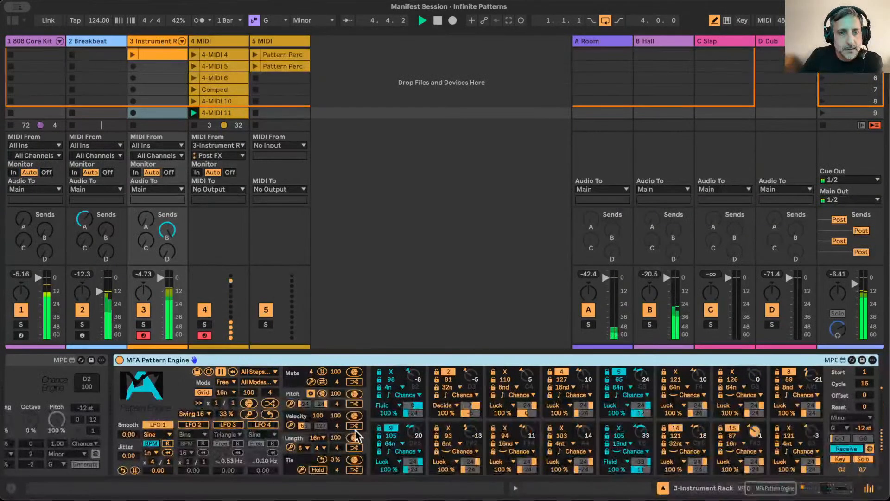
{"action": "scroll", "coordinate": [356, 435], "scroll_direction": "right", "scroll_amount": 10}
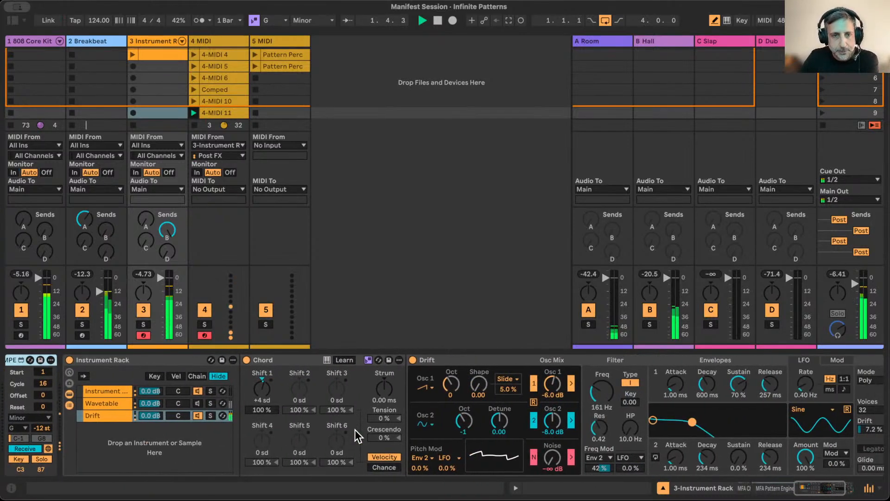
Rename the scene 9 clip on the 4 MIDI track as "Add Chord +4"
{"action": "left_click", "coordinate": [213, 113]}
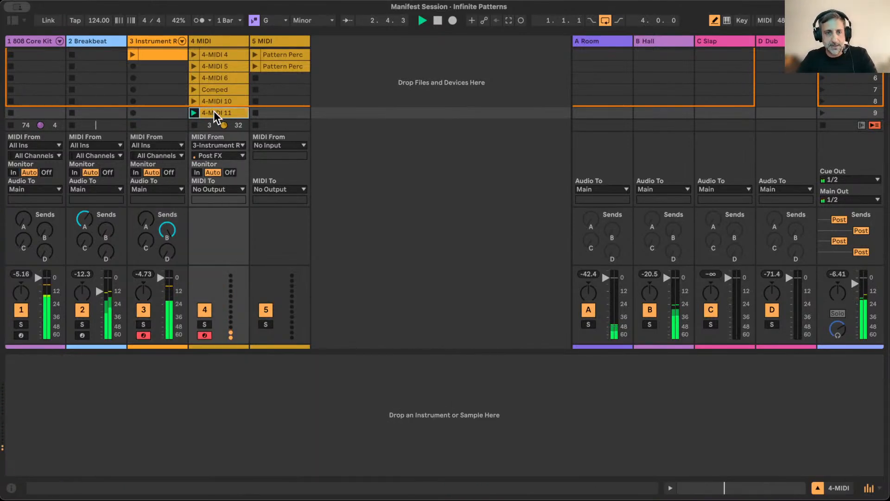
{"action": "key", "text": "super+r"}
{"action": "type", "text": "Add Chord +4"}
{"action": "key", "text": "Return"}
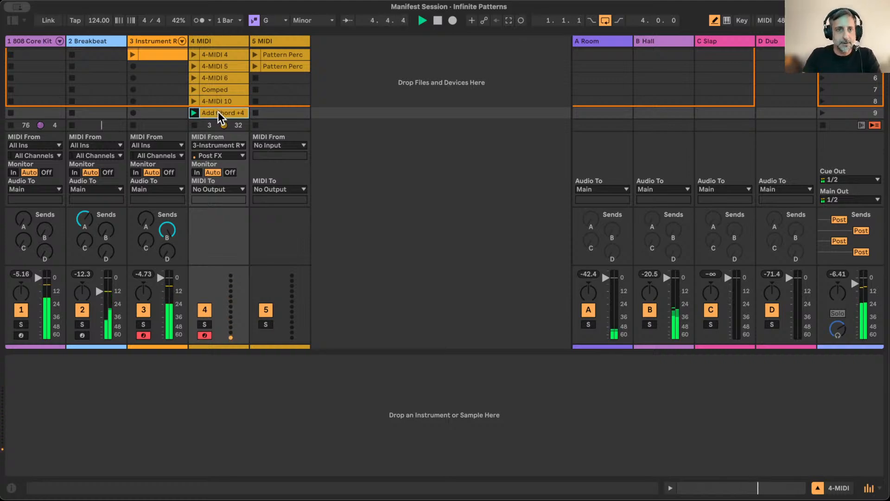
Set the 4 MIDI track's input from track 3 to Instrument Rack | Drift | Post FX
{"action": "left_click", "coordinate": [144, 42]}
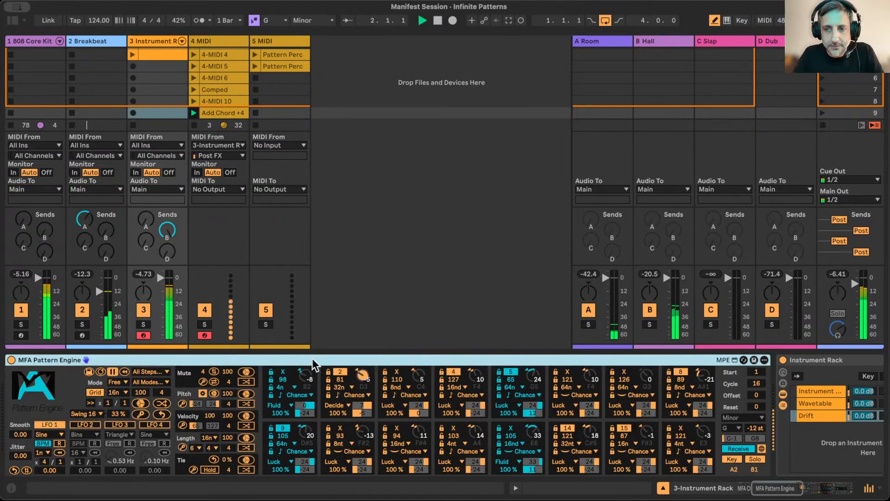
{"action": "scroll", "coordinate": [649, 411], "scroll_direction": "right", "scroll_amount": 15}
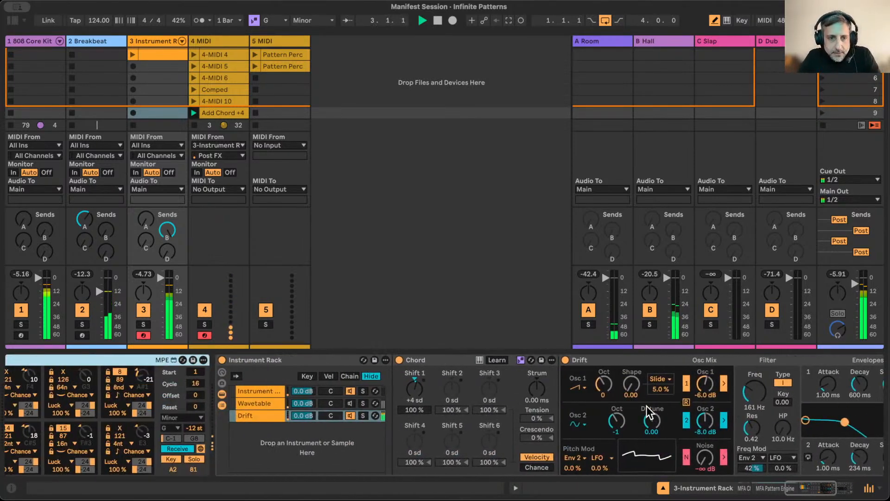
{"action": "left_click", "coordinate": [232, 155]}
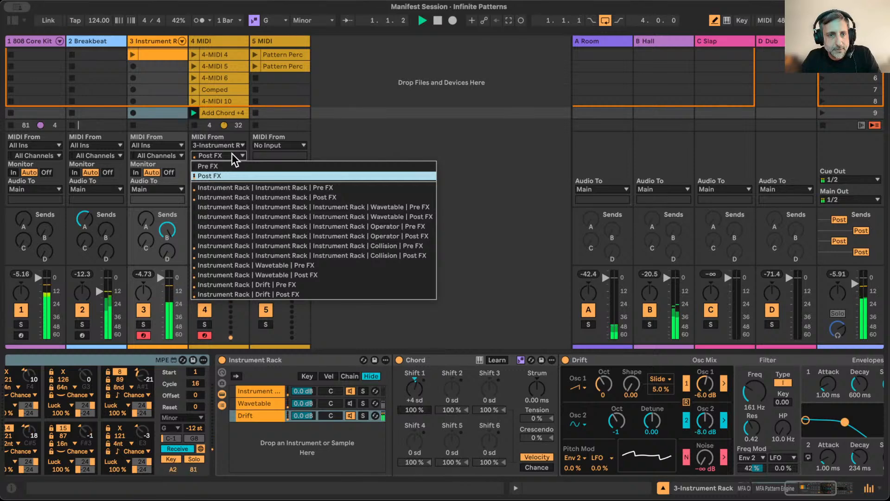
{"action": "left_click", "coordinate": [255, 294]}
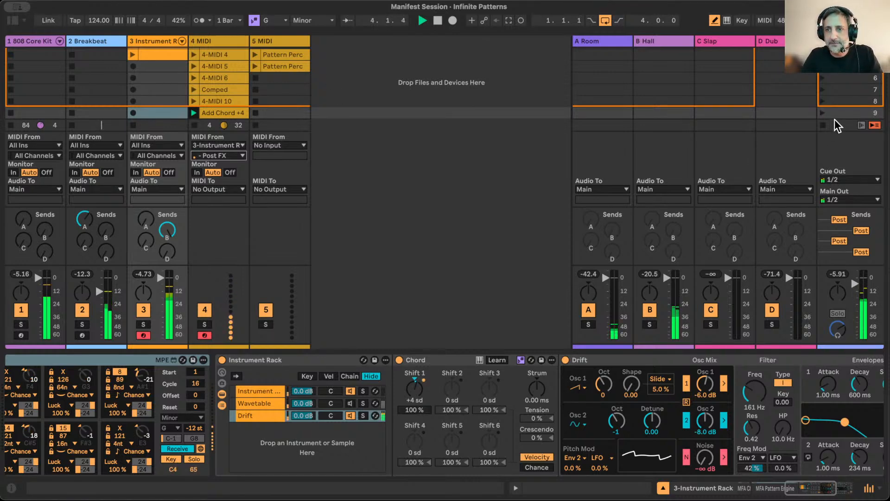
Record the Drift Post FX MIDI into a new scene 10 clip on the 4 MIDI track, check its notes and stop playback
{"action": "key", "text": "Down"}
{"action": "key", "text": "Down"}
{"action": "left_click", "coordinate": [194, 101]}
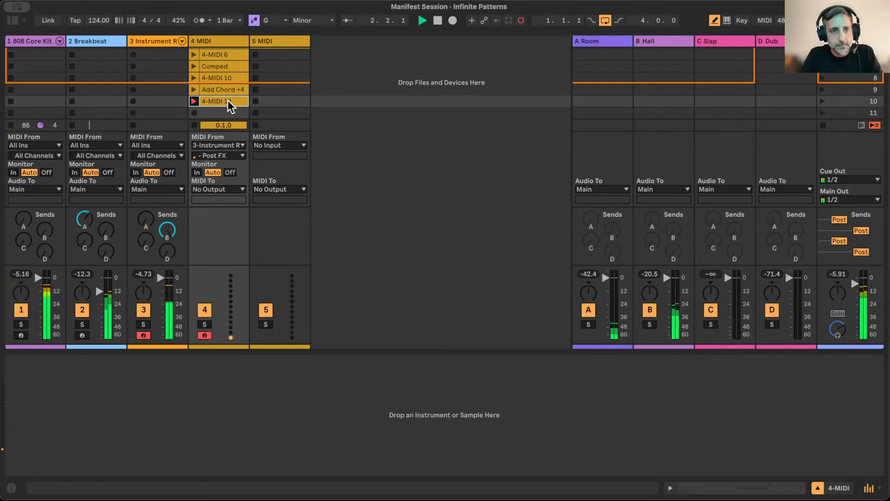
{"action": "left_click", "coordinate": [227, 100]}
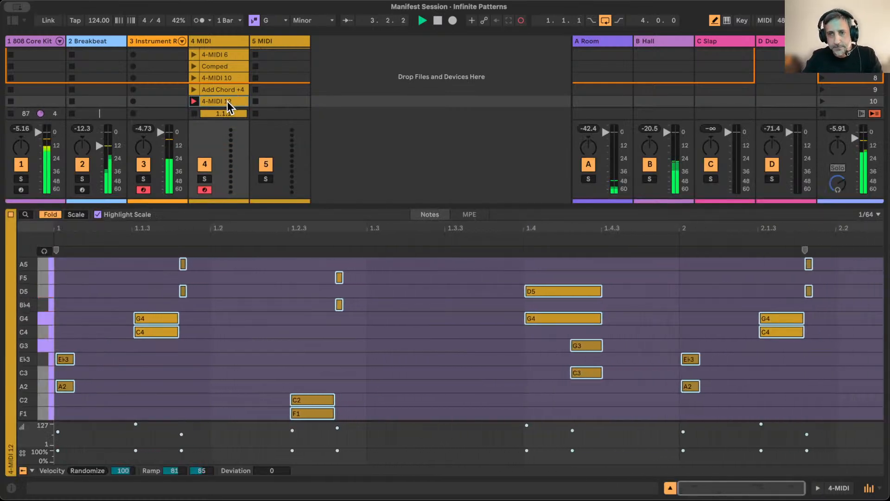
{"action": "left_click", "coordinate": [194, 101]}
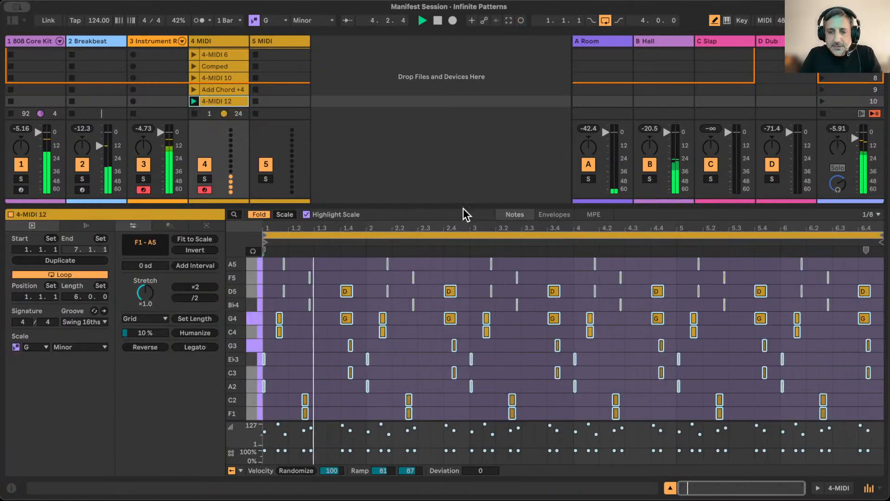
{"action": "left_click", "coordinate": [670, 488]}
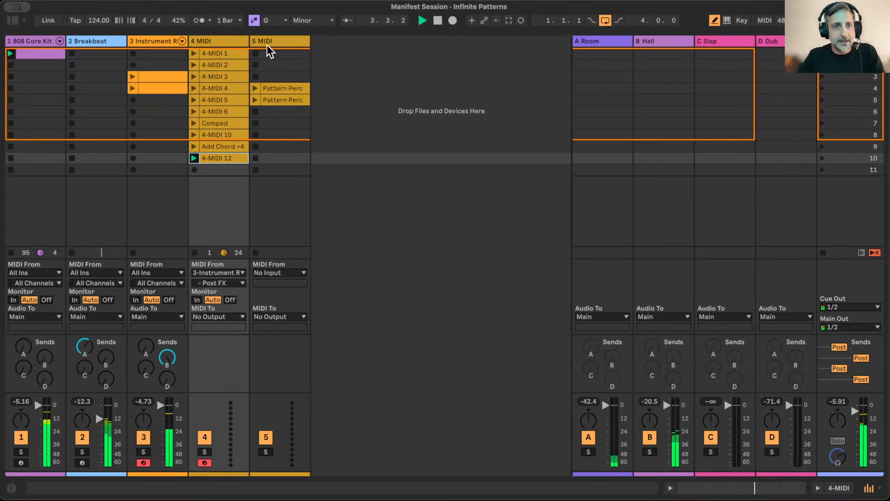
{"action": "left_click", "coordinate": [438, 21]}
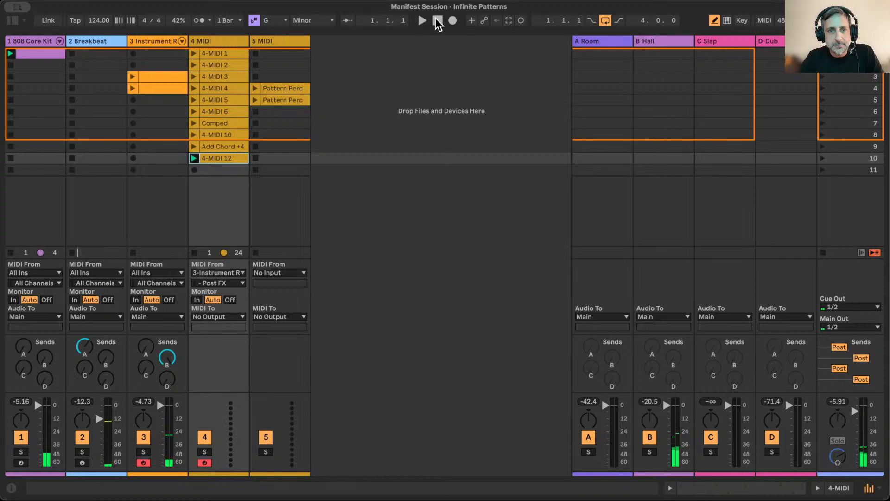
Hide the return tracks and the In/Out section of the mixer
{"action": "double_click", "coordinate": [216, 44]}
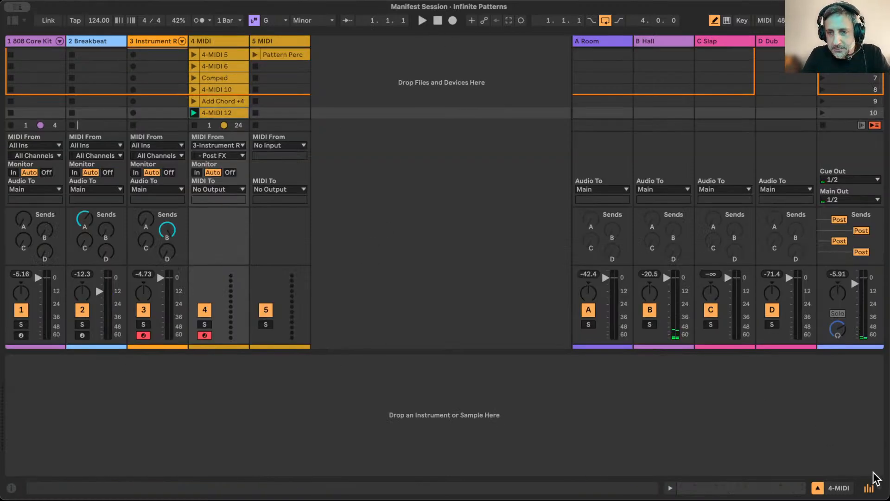
{"action": "left_click", "coordinate": [877, 492]}
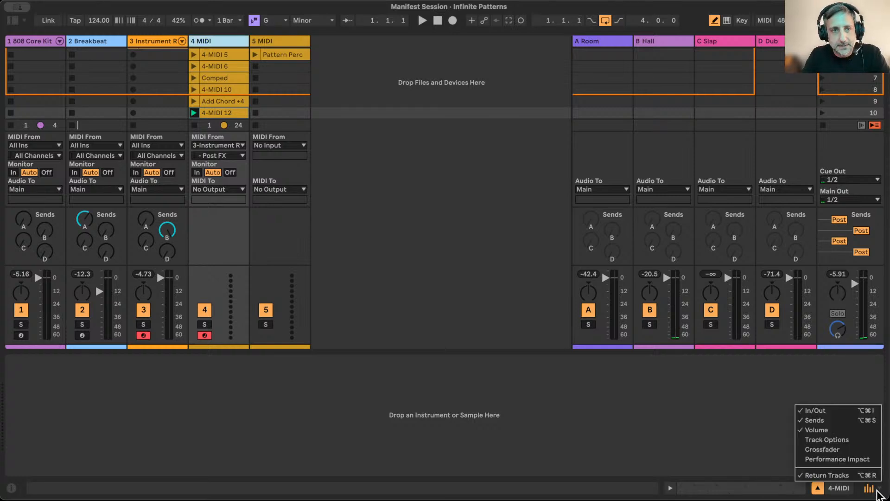
{"action": "left_click", "coordinate": [859, 474]}
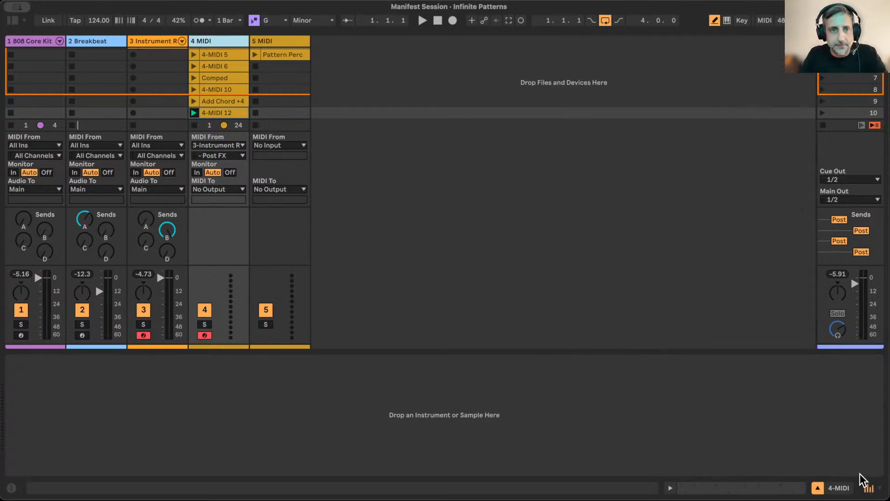
{"action": "left_click", "coordinate": [878, 492]}
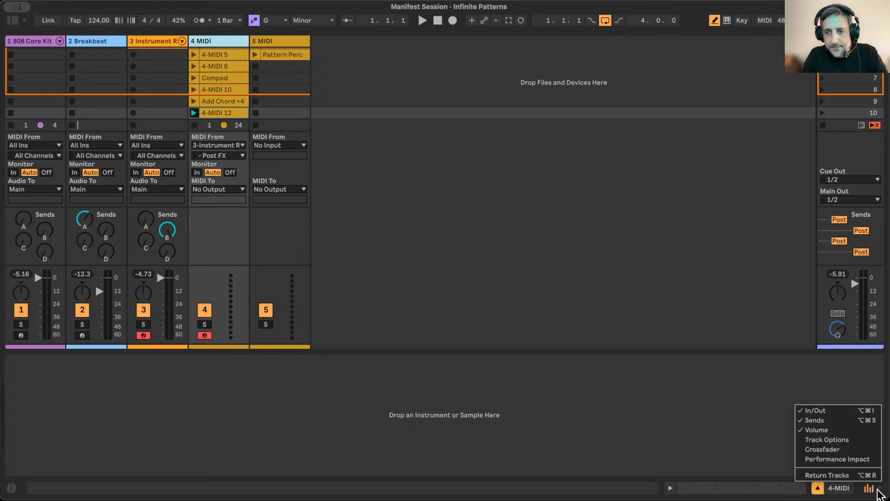
{"action": "left_click", "coordinate": [851, 410]}
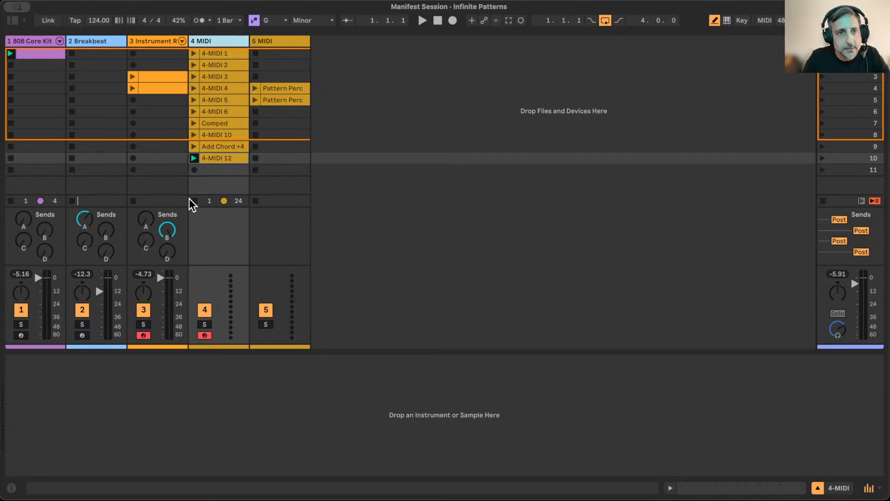
Examine the MFA Pattern Engine and its neighbouring devices on track 3
{"action": "left_click", "coordinate": [135, 40]}
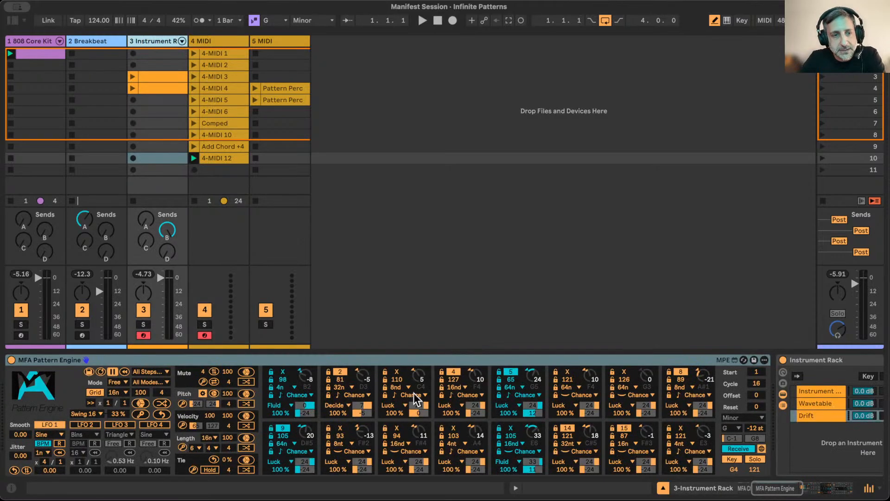
{"action": "scroll", "coordinate": [340, 435], "scroll_direction": "left", "scroll_amount": 3}
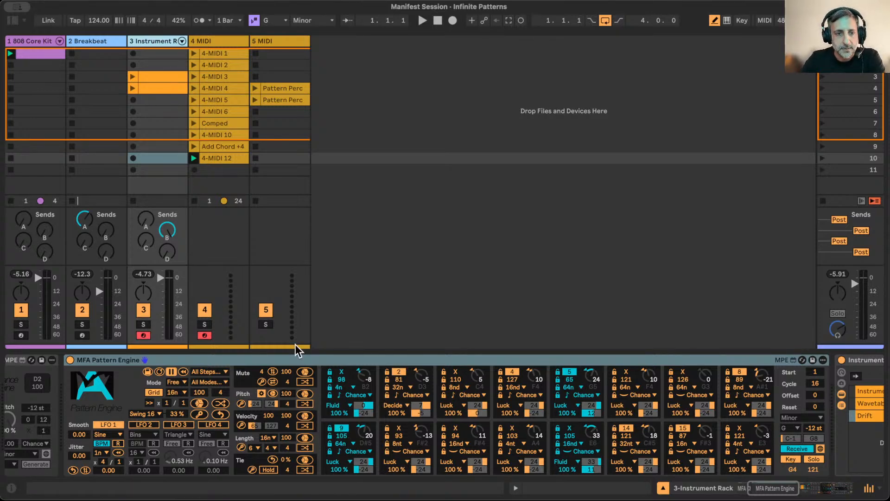
{"action": "scroll", "coordinate": [304, 375], "scroll_direction": "left", "scroll_amount": 3}
{"action": "scroll", "coordinate": [304, 375], "scroll_direction": "right", "scroll_amount": 6}
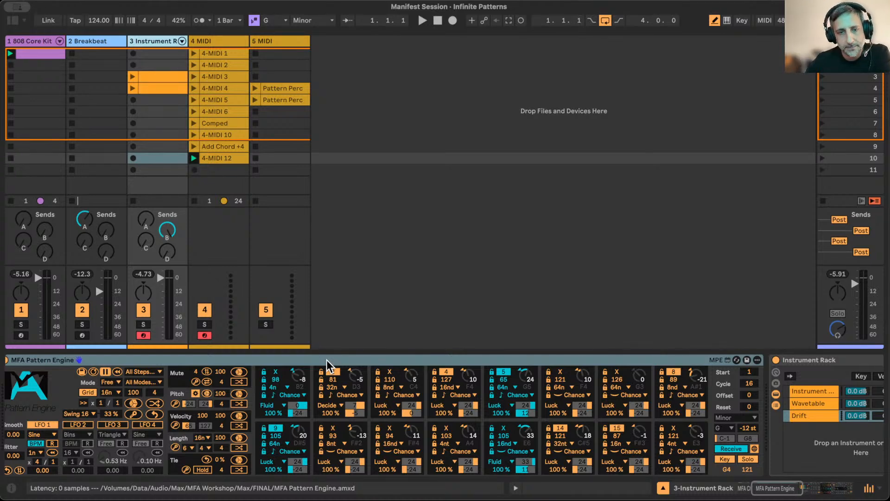
{"action": "scroll", "coordinate": [299, 383], "scroll_direction": "left", "scroll_amount": 3}
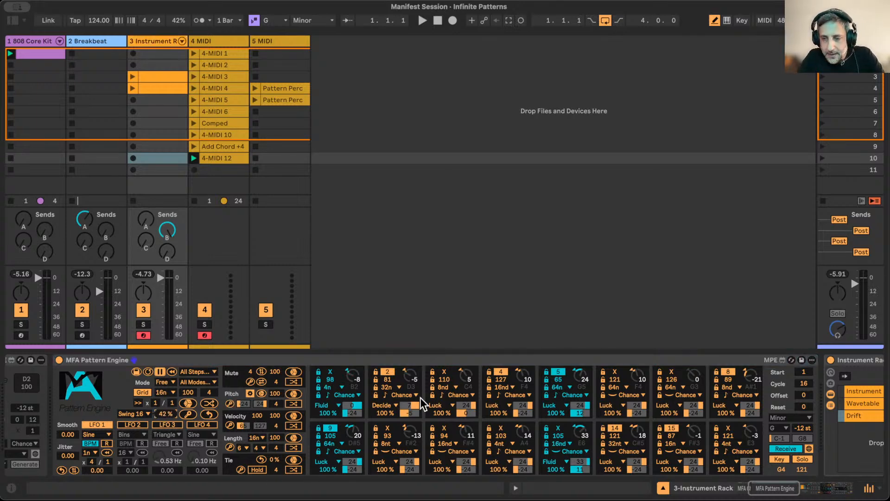
{"action": "scroll", "coordinate": [422, 403], "scroll_direction": "right", "scroll_amount": 4}
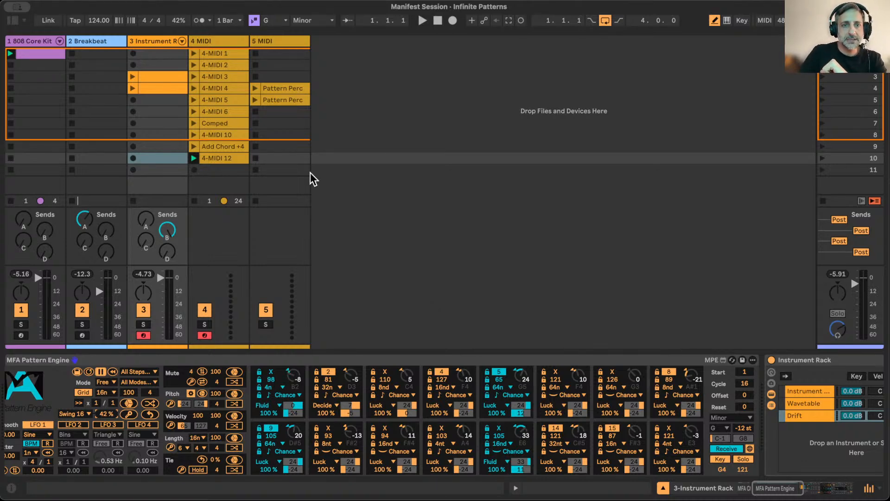
Compare the notes in the 4-MIDI 12 clip with those in the 4-MIDI 10 clip
{"action": "double_click", "coordinate": [216, 155]}
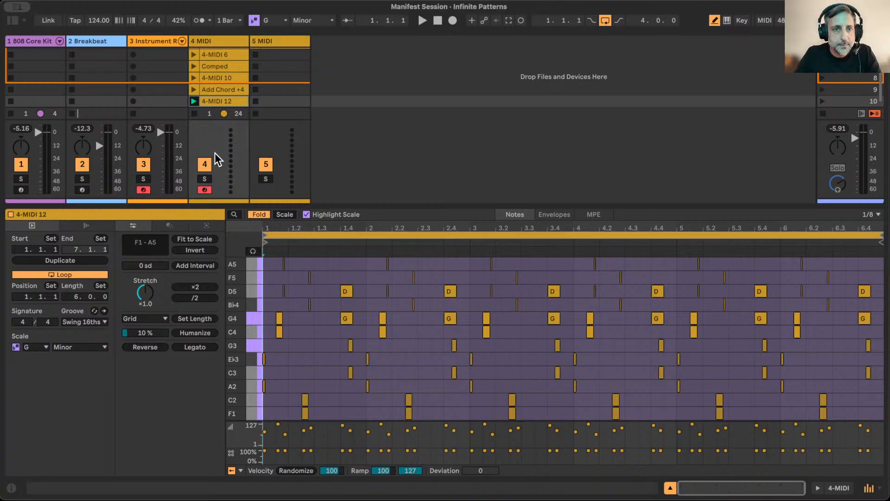
{"action": "left_click", "coordinate": [216, 79]}
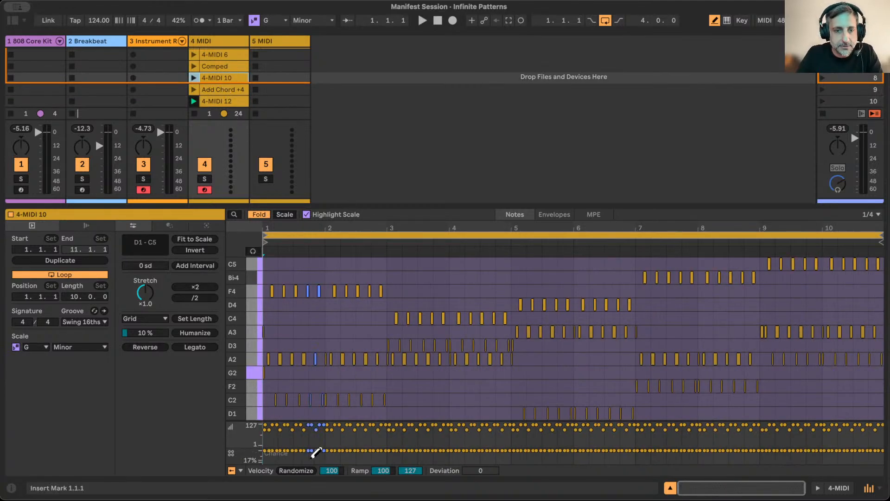
{"action": "left_click", "coordinate": [670, 488]}
Disarm track 3 and copy the 4-MIDI 2 clip into its scene 7 slot
{"action": "left_click", "coordinate": [144, 462]}
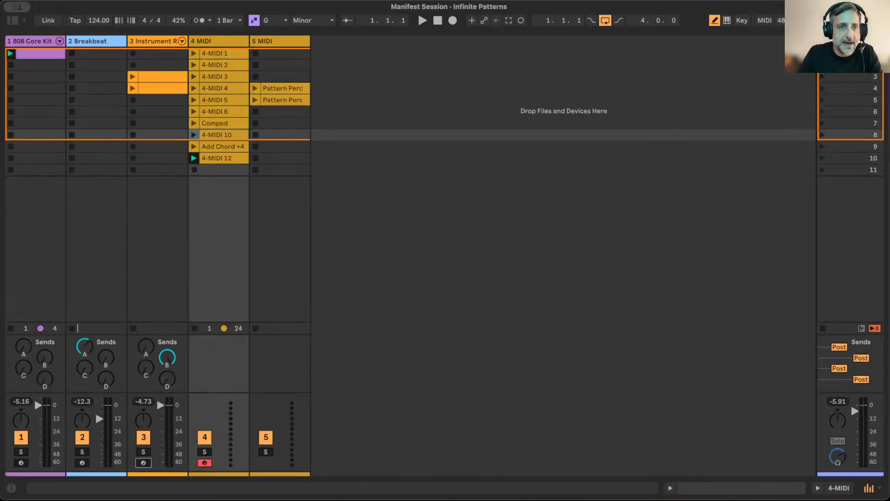
{"action": "left_click_drag", "start_coordinate": [217, 65], "coordinate": [165, 123]}
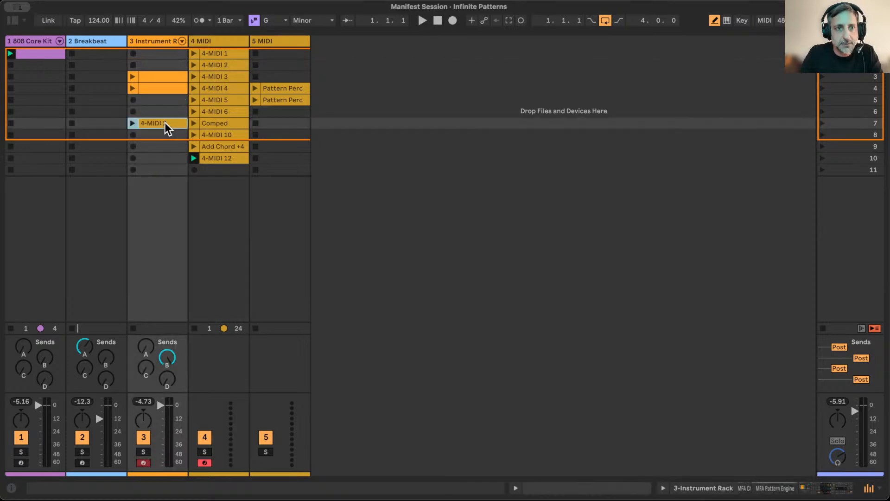
Turn off MFA Pattern Engine on track 3 and play the copied 4-MIDI 2 clip
{"action": "double_click", "coordinate": [152, 39]}
{"action": "scroll", "coordinate": [243, 449], "scroll_direction": "left", "scroll_amount": 5}
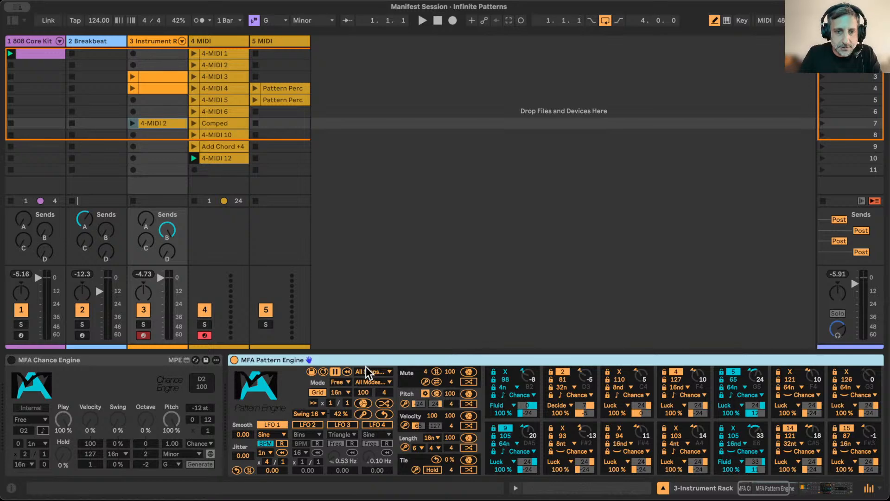
{"action": "scroll", "coordinate": [377, 394], "scroll_direction": "right", "scroll_amount": 13}
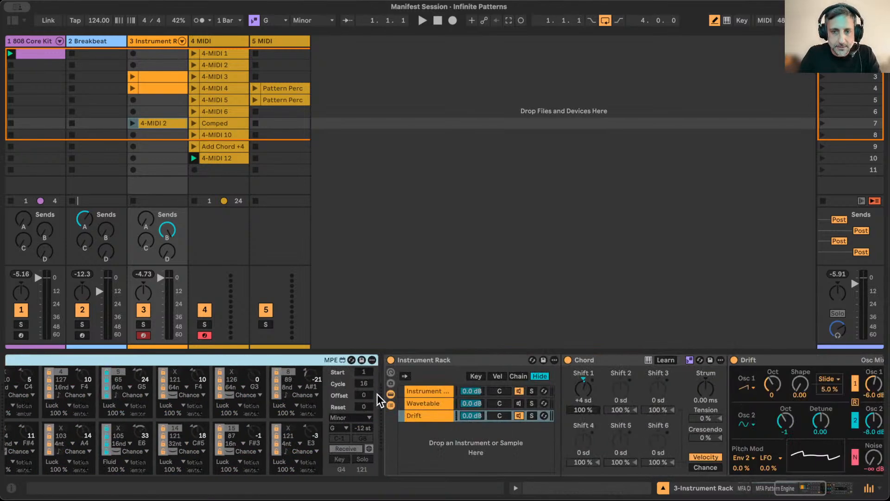
{"action": "key", "text": "space"}
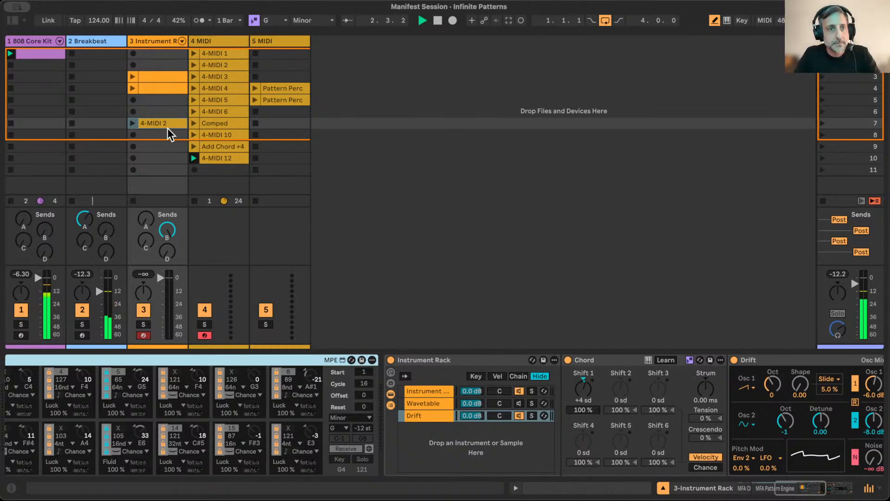
{"action": "left_click", "coordinate": [132, 122]}
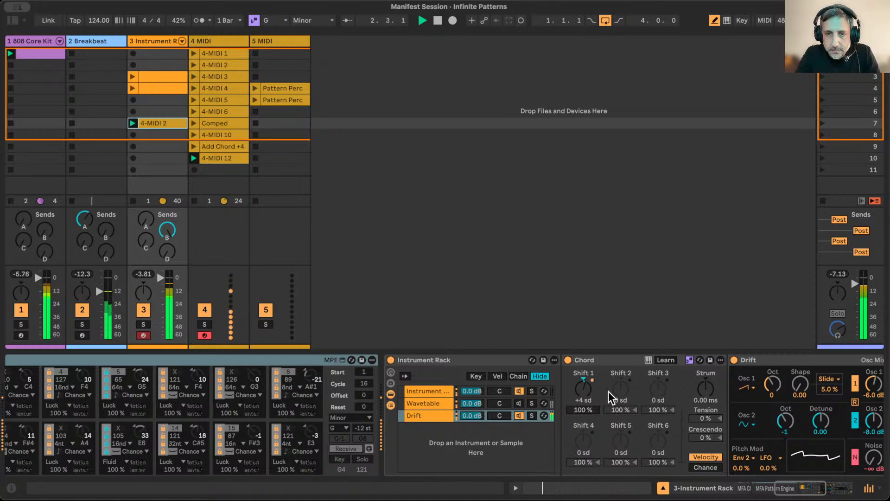
Turn off the Chord device in the Drift chain and stop the clip playing on the 4 MIDI track
{"action": "left_click", "coordinate": [568, 360]}
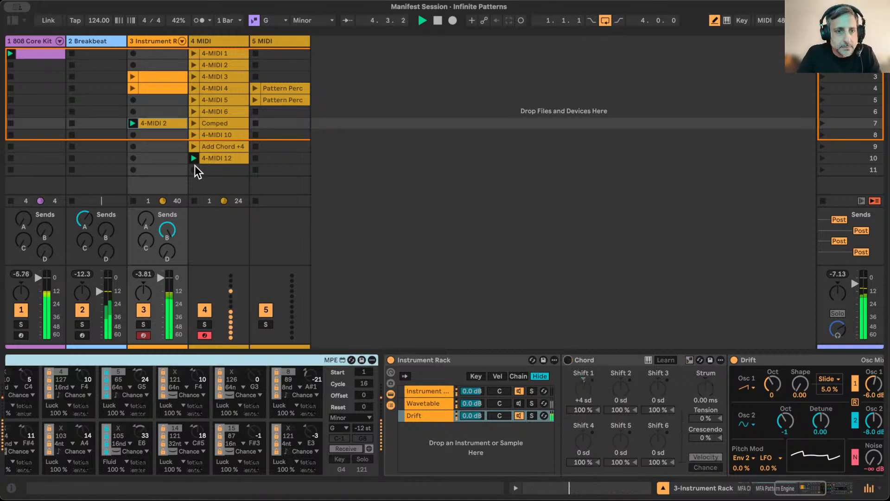
{"action": "left_click", "coordinate": [194, 197]}
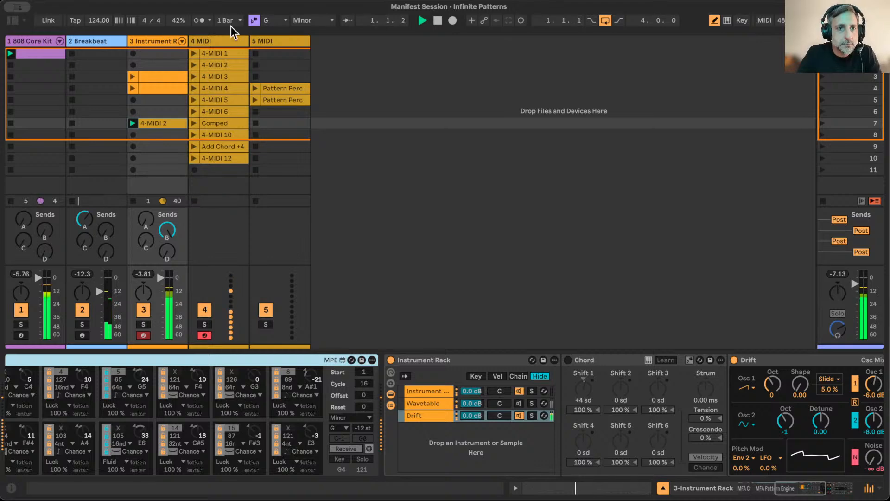
Copy the 4-MIDI 1 clip into the scene 6 slot of track 3 and play it
{"action": "left_click", "coordinate": [208, 52]}
{"action": "left_click", "coordinate": [210, 54]}
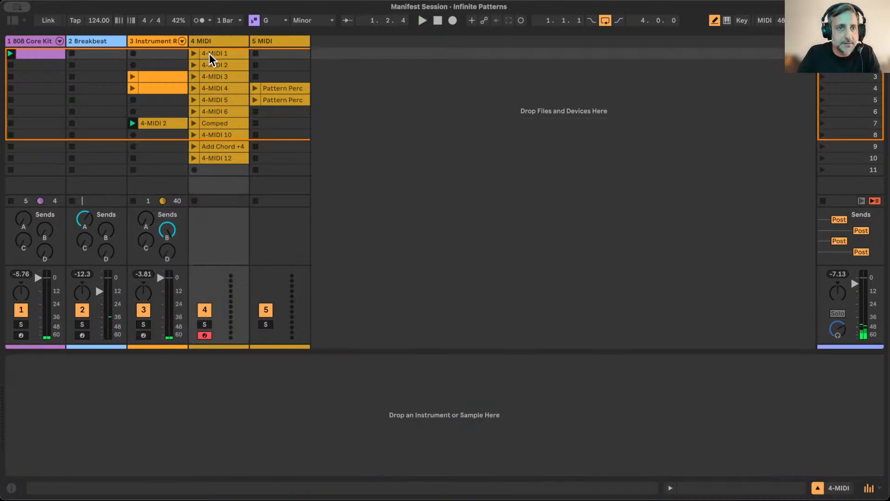
{"action": "left_click_drag", "start_coordinate": [156, 110], "coordinate": [155, 111]}
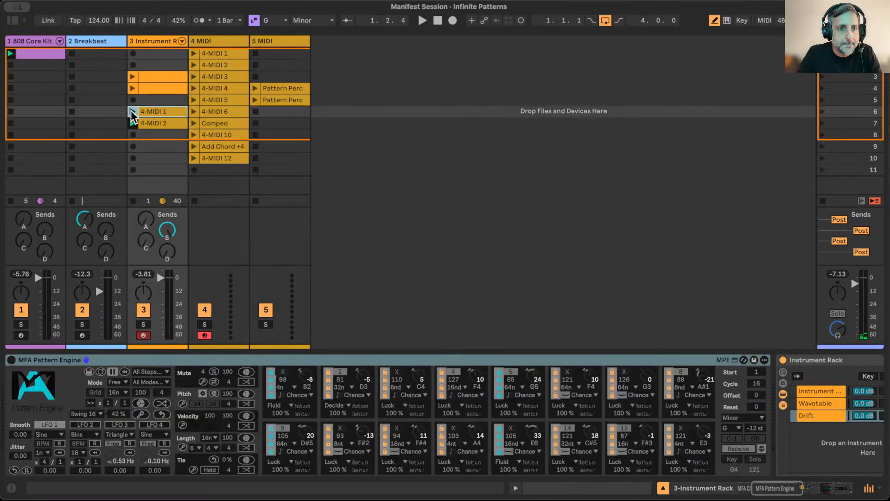
{"action": "left_click", "coordinate": [132, 112]}
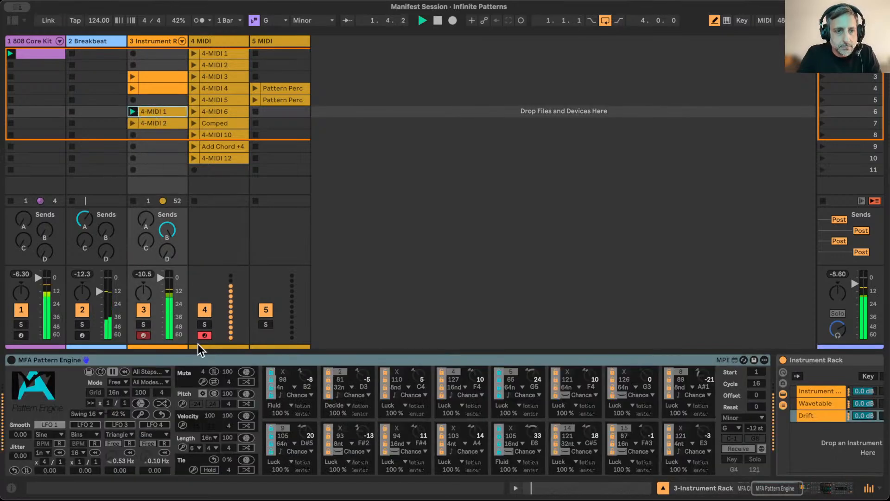
Collapse MFA Pattern Engine on track 3 and show the notes of the copied 4-MIDI 1 clip
{"action": "double_click", "coordinate": [196, 356]}
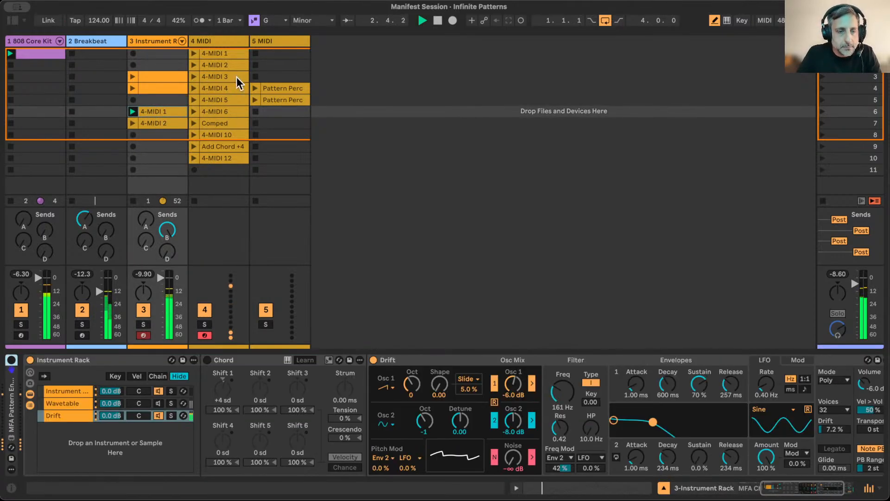
{"action": "double_click", "coordinate": [158, 100]}
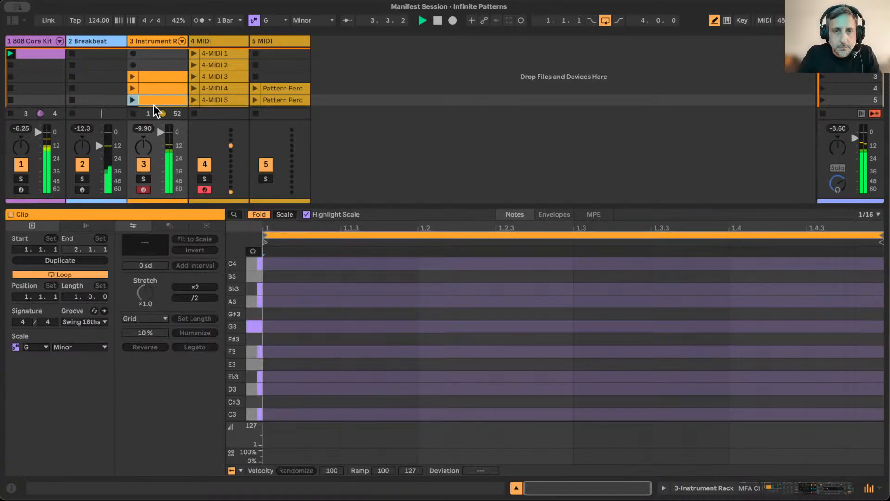
{"action": "scroll", "coordinate": [159, 79], "scroll_direction": "down", "scroll_amount": 2}
{"action": "left_click", "coordinate": [159, 81]}
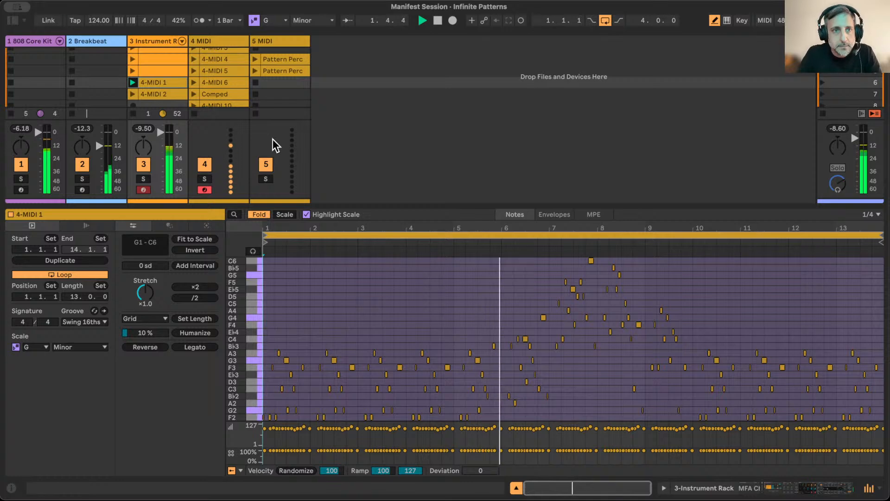
Set the voice mode of Drift on track 3 to Mono
{"action": "left_click", "coordinate": [163, 41]}
{"action": "scroll", "coordinate": [725, 388], "scroll_direction": "right", "scroll_amount": 5}
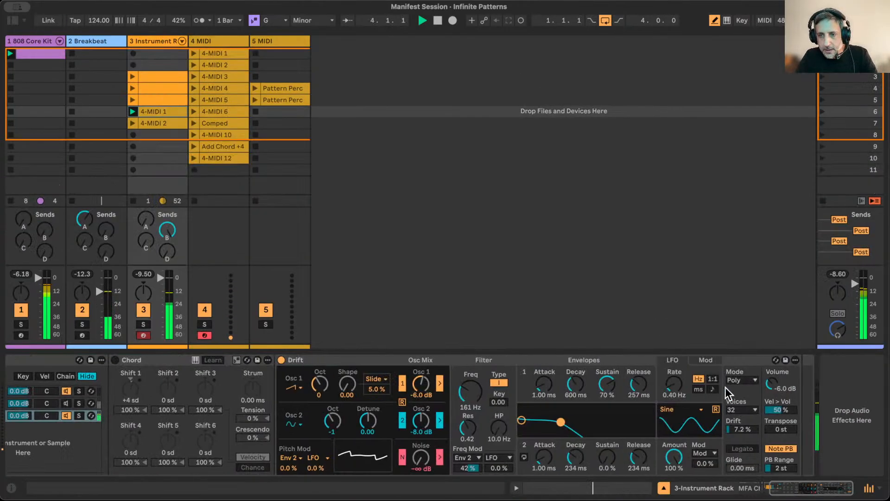
{"action": "left_click", "coordinate": [747, 379]}
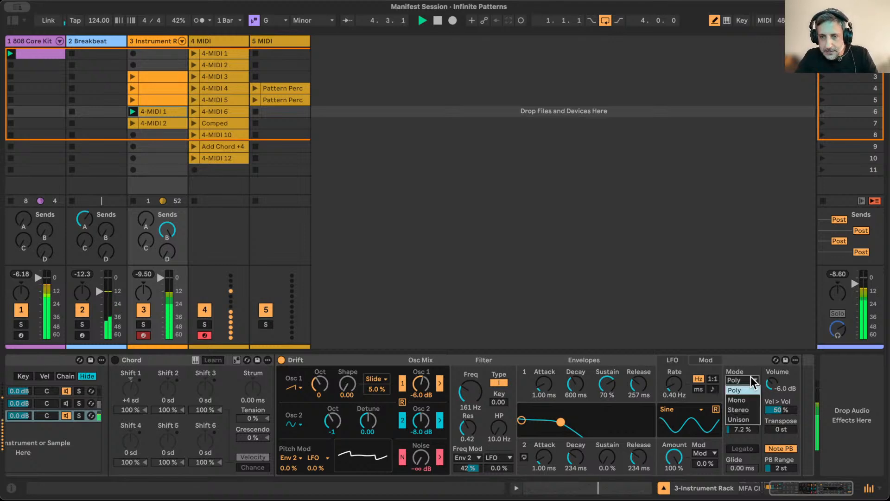
{"action": "left_click", "coordinate": [743, 400]}
Switch the sounding chain in track 3's Instrument Rack from Drift to Wavetable
{"action": "scroll", "coordinate": [731, 363], "scroll_direction": "left", "scroll_amount": 12}
{"action": "scroll", "coordinate": [731, 363], "scroll_direction": "left", "scroll_amount": 2}
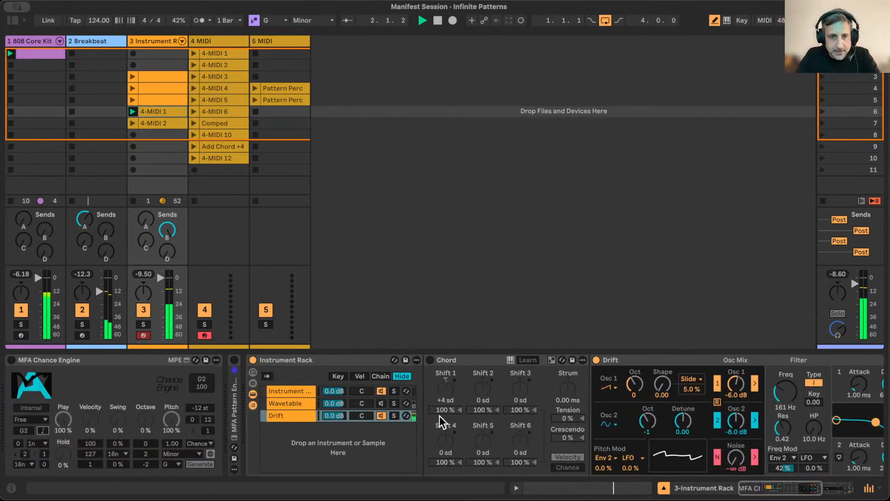
{"action": "left_click", "coordinate": [379, 404]}
{"action": "left_click", "coordinate": [380, 414]}
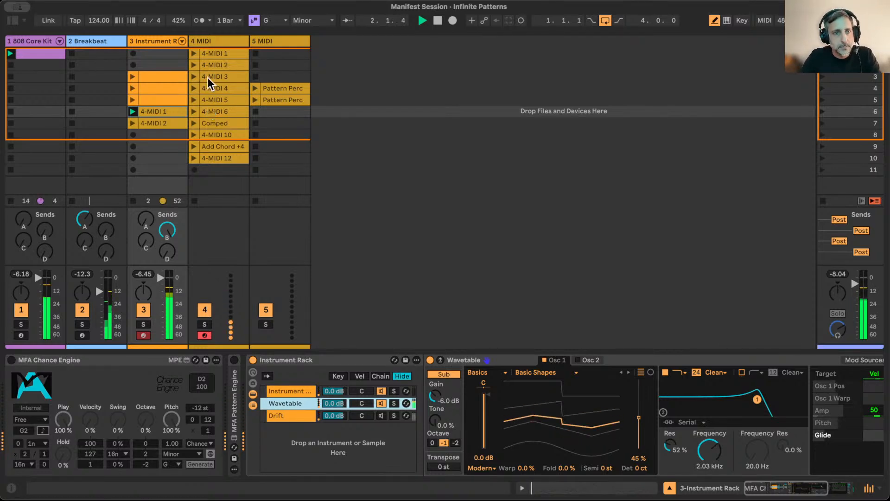
Copy the 4-MIDI 3 clip from track 4 into the scene 8 slot of track 3 and play it
{"action": "left_click_drag", "start_coordinate": [208, 77], "coordinate": [154, 134]}
{"action": "left_click", "coordinate": [133, 134]}
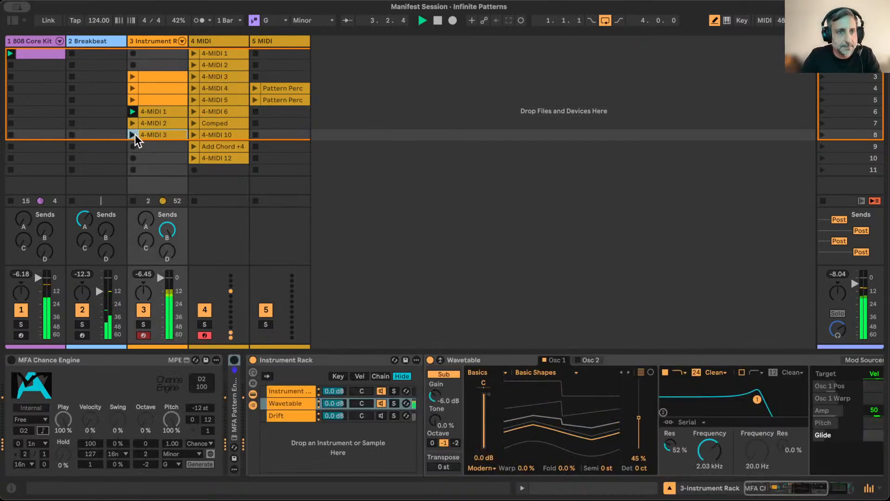
Show the notes of the copied 4-MIDI 3 clip and move its start marker to 1.1.3
{"action": "double_click", "coordinate": [168, 132]}
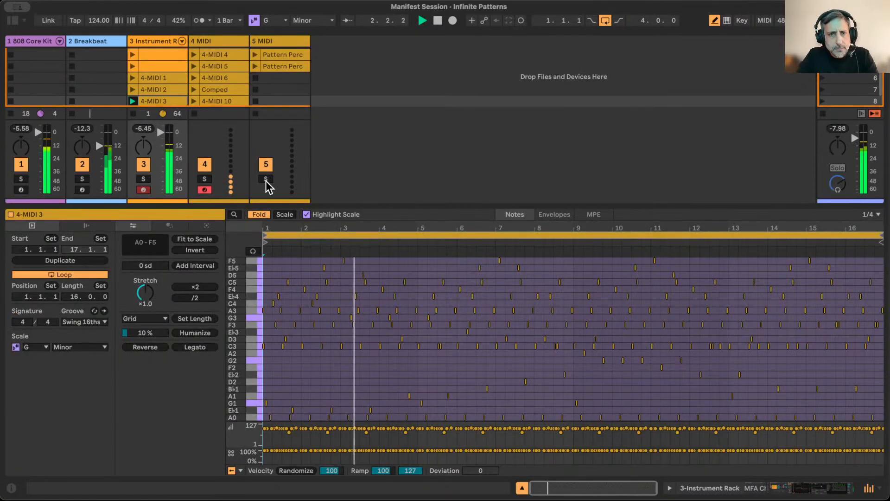
{"action": "mouse_move", "coordinate": [288, 223]}
{"action": "left_mouse_down"}
{"action": "mouse_move", "coordinate": [270, 241]}
{"action": "mouse_move", "coordinate": [279, 240]}
{"action": "left_mouse_up"}
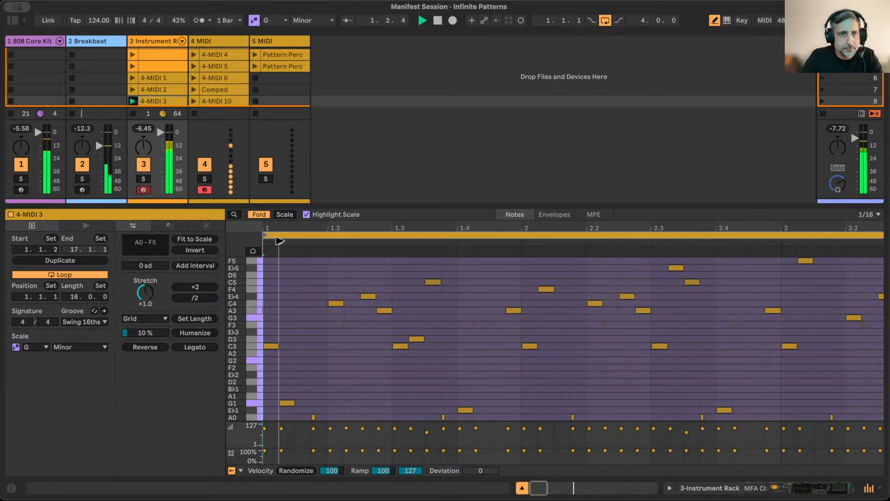
{"action": "left_click_drag", "start_coordinate": [276, 240], "coordinate": [291, 241]}
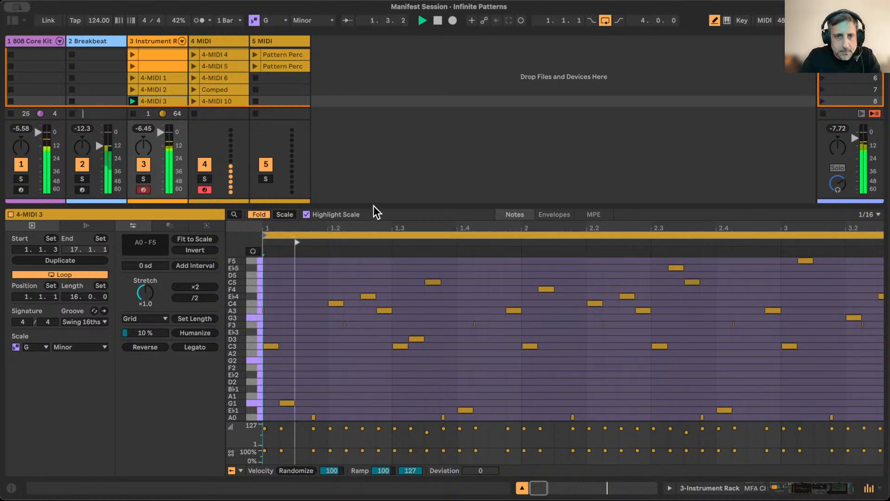
{"action": "left_click_drag", "start_coordinate": [368, 205], "coordinate": [377, 337]}
Add a Wavetable instrument from the browser on a new track after track 5
{"action": "left_click", "coordinate": [283, 40]}
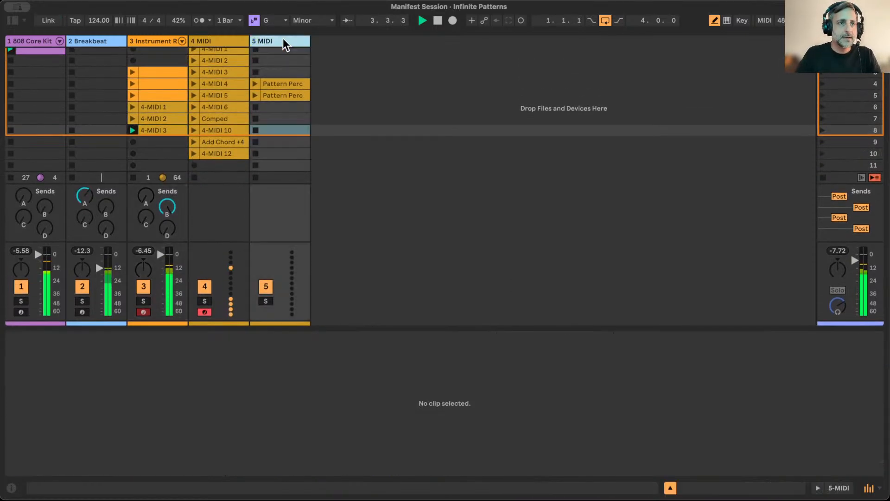
{"action": "left_click", "coordinate": [11, 21]}
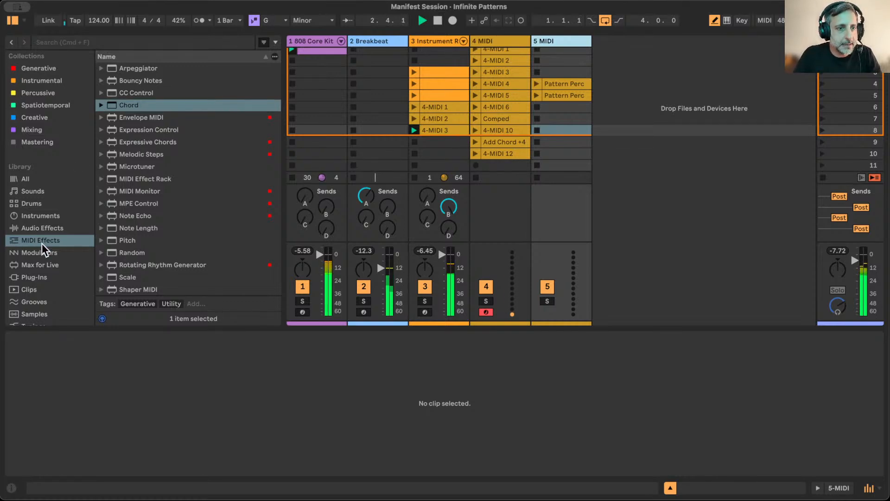
{"action": "scroll", "coordinate": [42, 243], "scroll_direction": "down", "scroll_amount": 2}
{"action": "left_click", "coordinate": [29, 197]}
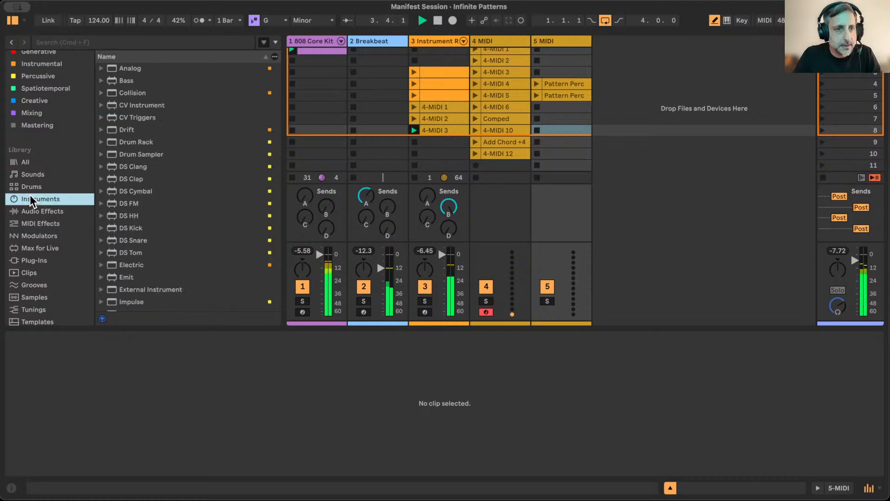
{"action": "scroll", "coordinate": [145, 200], "scroll_direction": "down", "scroll_amount": 5}
{"action": "left_click_drag", "start_coordinate": [135, 284], "coordinate": [644, 88]}
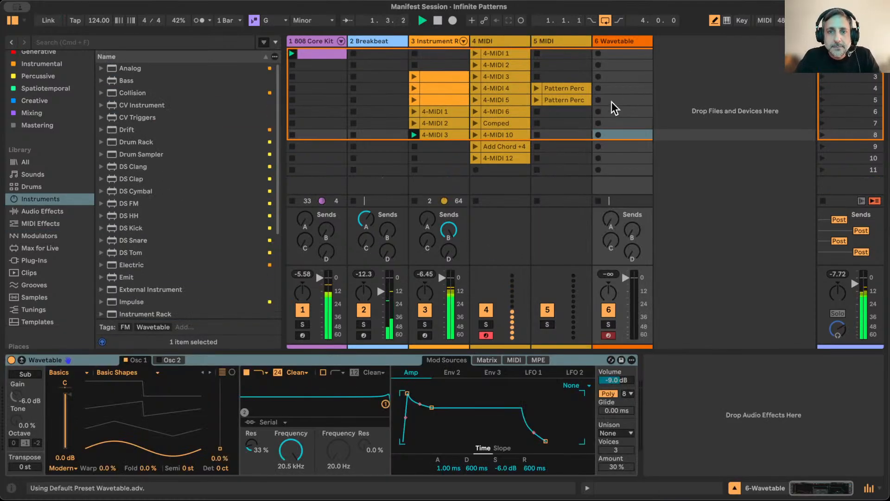
In track 6's Wavetable, set Osc 1 position to 51%, filter 1 to 3.95 kHz with 36% resonance, and unison to Noise
{"action": "left_click", "coordinate": [421, 134]}
{"action": "left_click", "coordinate": [621, 50]}
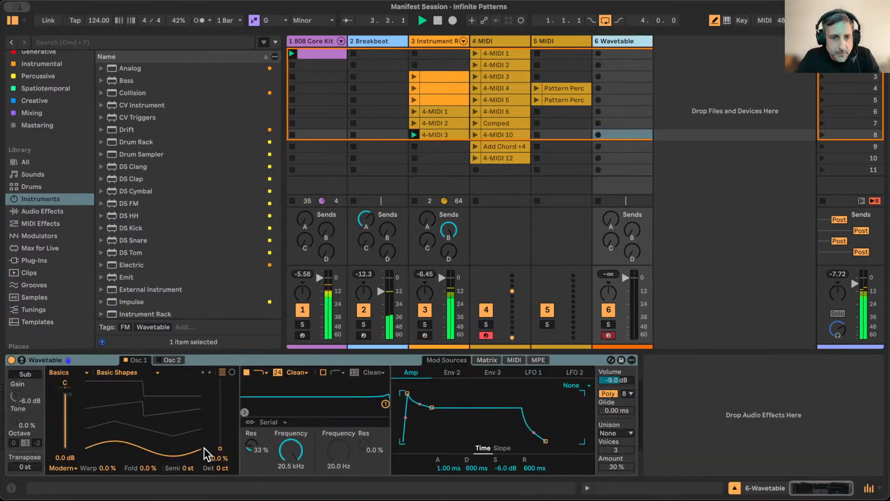
{"action": "left_click_drag", "start_coordinate": [220, 448], "coordinate": [220, 413]}
{"action": "left_click_drag", "start_coordinate": [385, 404], "coordinate": [352, 403]}
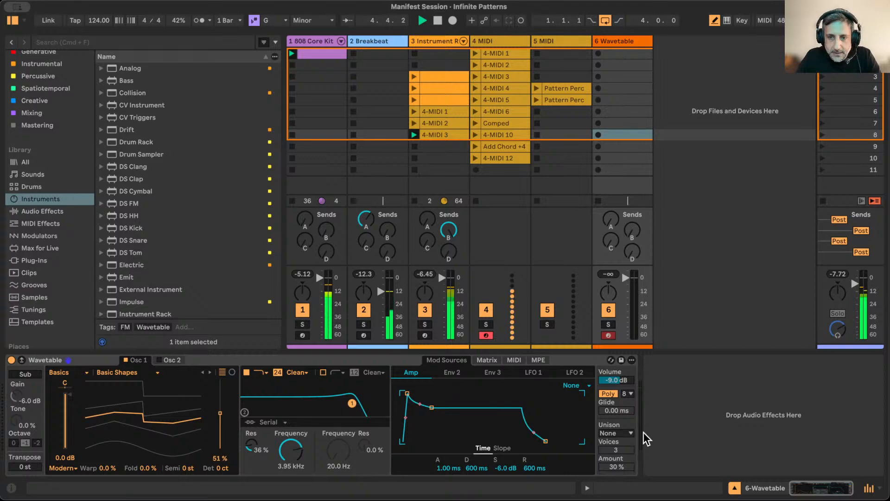
{"action": "left_click", "coordinate": [629, 432]}
{"action": "left_click", "coordinate": [611, 462]}
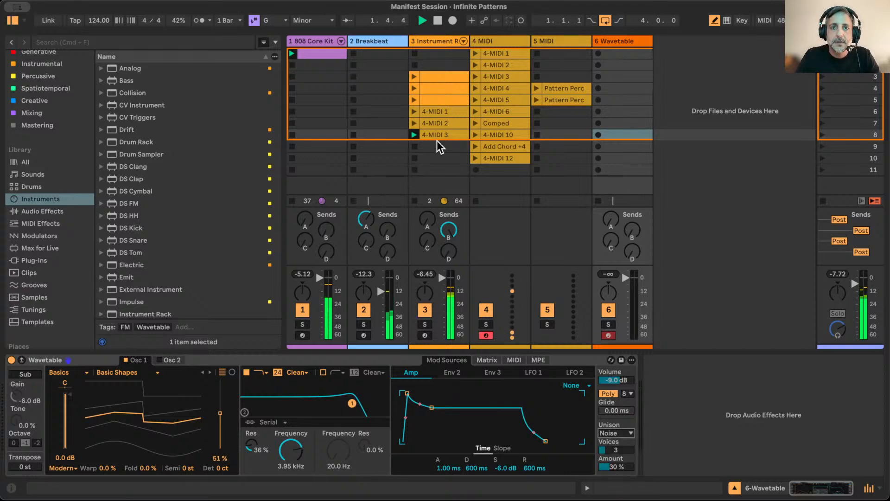
Copy the 4-MIDI 3 clip from track 3 into track 6's scene 8 slot and enlarge its note editor
{"action": "left_click_drag", "start_coordinate": [428, 136], "coordinate": [625, 139]}
{"action": "left_click_drag", "start_coordinate": [520, 330], "coordinate": [518, 112]}
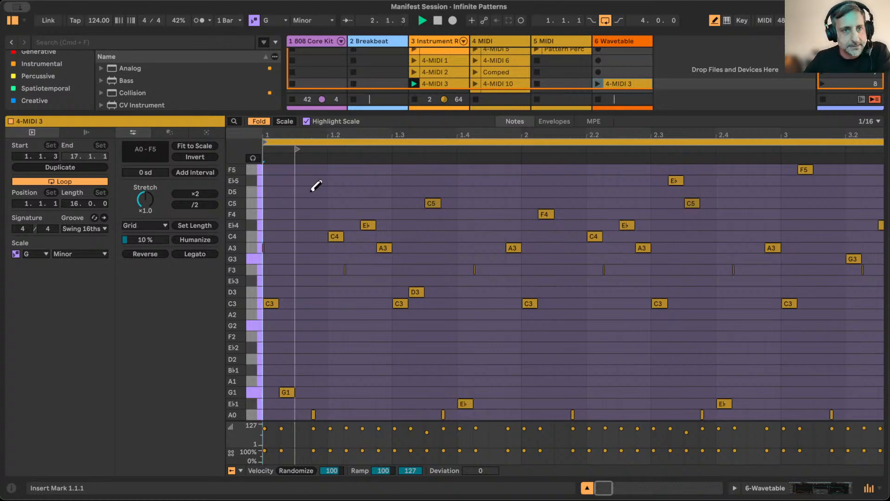
Stack all notes at the clip start using MFA Chronoflex with End at 0%, and lengthen them to 3.2 with the clip starting at 1.1.1
{"action": "key", "text": "super+a"}
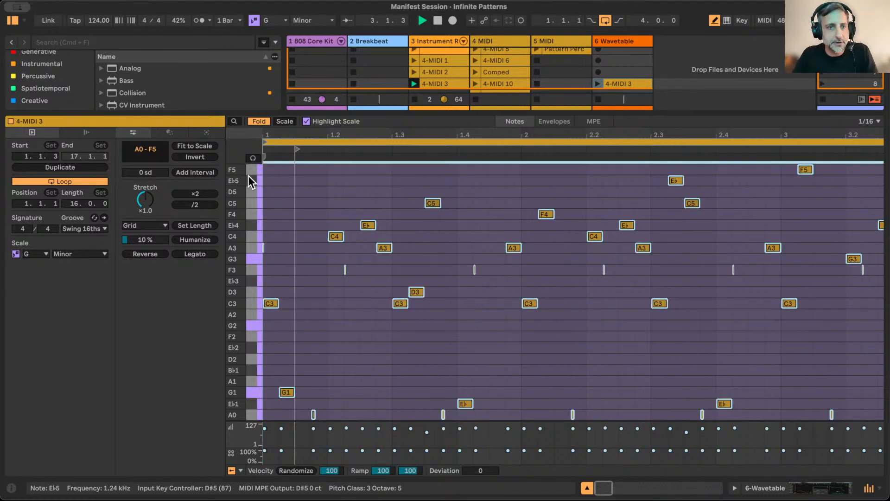
{"action": "left_click", "coordinate": [172, 131]}
{"action": "left_click", "coordinate": [180, 144]}
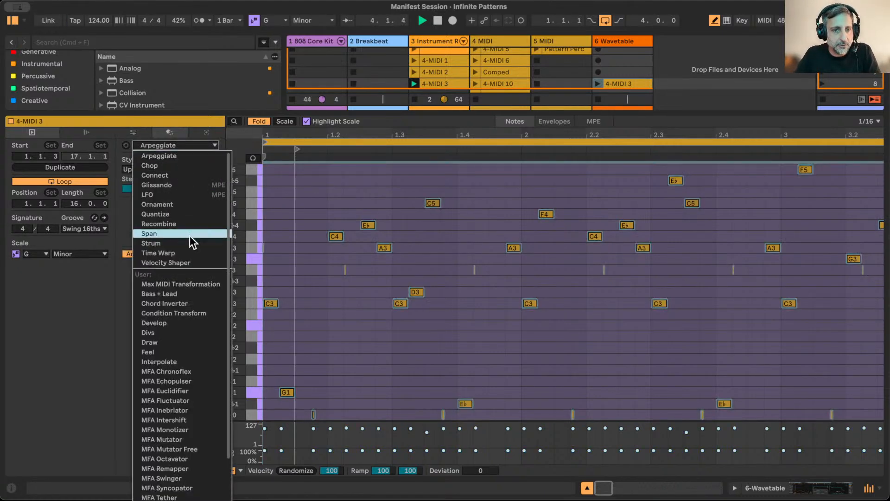
{"action": "left_click", "coordinate": [191, 371]}
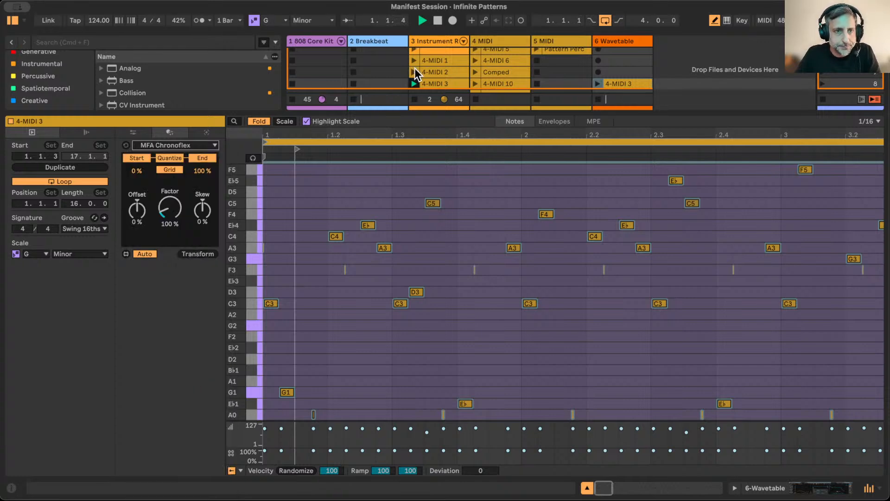
{"action": "left_click_drag", "start_coordinate": [196, 172], "coordinate": [196, 218]}
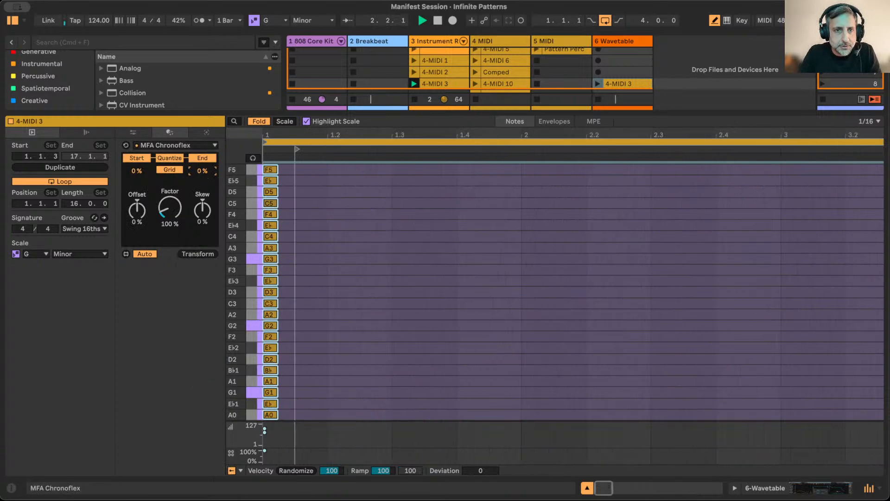
{"action": "mouse_move", "coordinate": [297, 149]}
{"action": "left_mouse_down"}
{"action": "mouse_move", "coordinate": [265, 149]}
{"action": "mouse_move", "coordinate": [361, 171]}
{"action": "mouse_move", "coordinate": [846, 174]}
{"action": "left_mouse_up"}
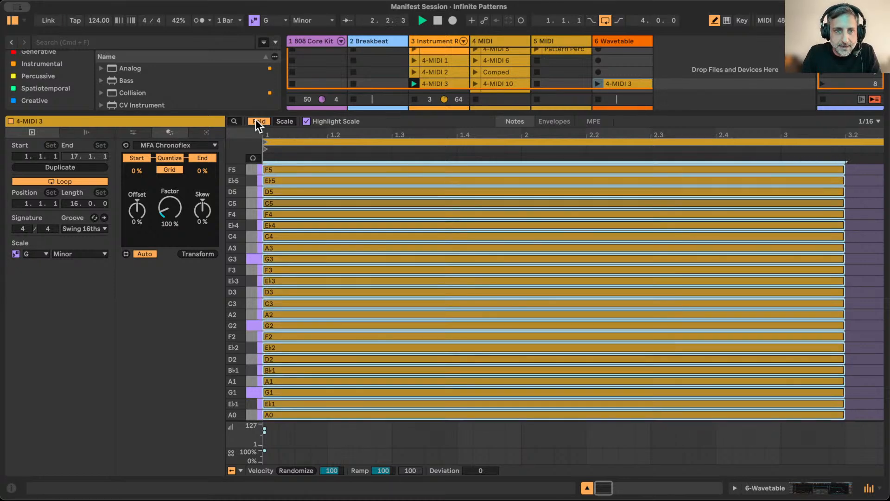
Loop the stacked-note clip on track 6 from 2.1.1 to 2.3.1, a loop length of 0.2.0
{"action": "left_click_drag", "start_coordinate": [879, 138], "coordinate": [651, 152]}
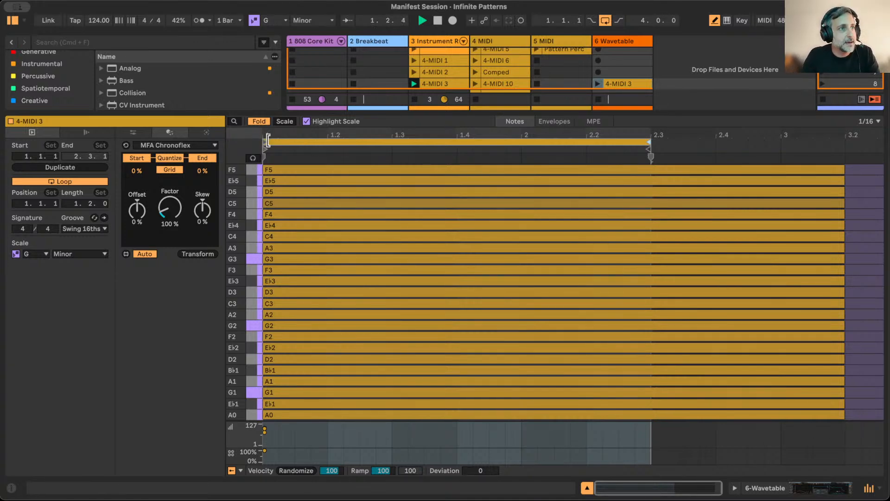
{"action": "mouse_move", "coordinate": [265, 142]}
{"action": "left_mouse_down"}
{"action": "mouse_move", "coordinate": [536, 142]}
{"action": "mouse_move", "coordinate": [471, 154]}
{"action": "mouse_move", "coordinate": [271, 156]}
{"action": "mouse_move", "coordinate": [280, 145]}
{"action": "mouse_move", "coordinate": [265, 148]}
{"action": "left_mouse_up"}
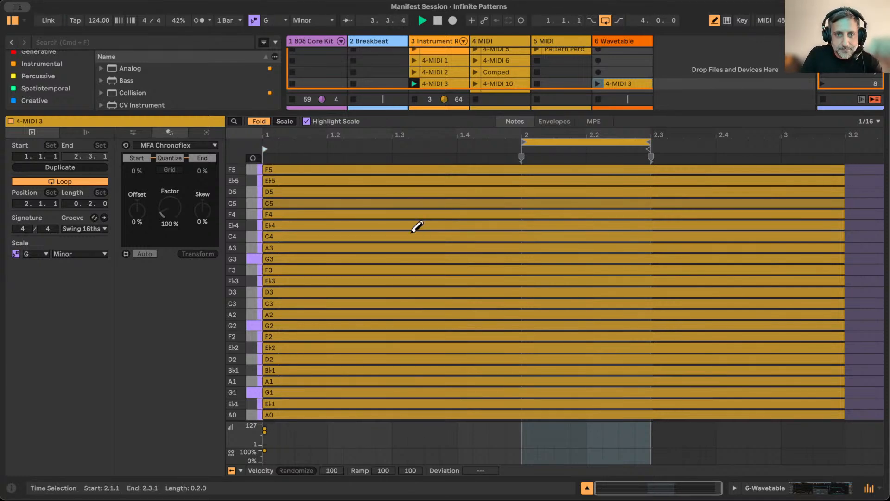
{"action": "key", "text": "super+a"}
{"action": "key", "text": "Escape"}
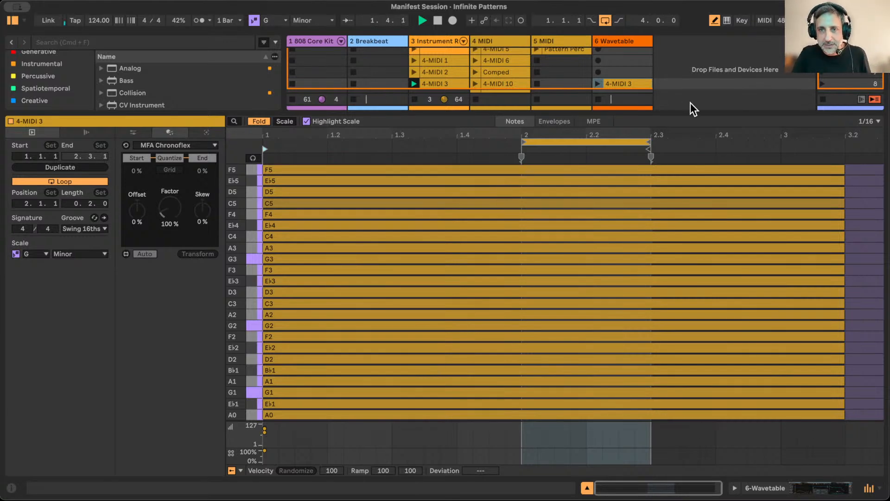
Play the 4-MIDI 3 clip on track 6 and set the track's volume to about -9.4 dB
{"action": "scroll", "coordinate": [622, 82], "scroll_direction": "down", "scroll_amount": 3}
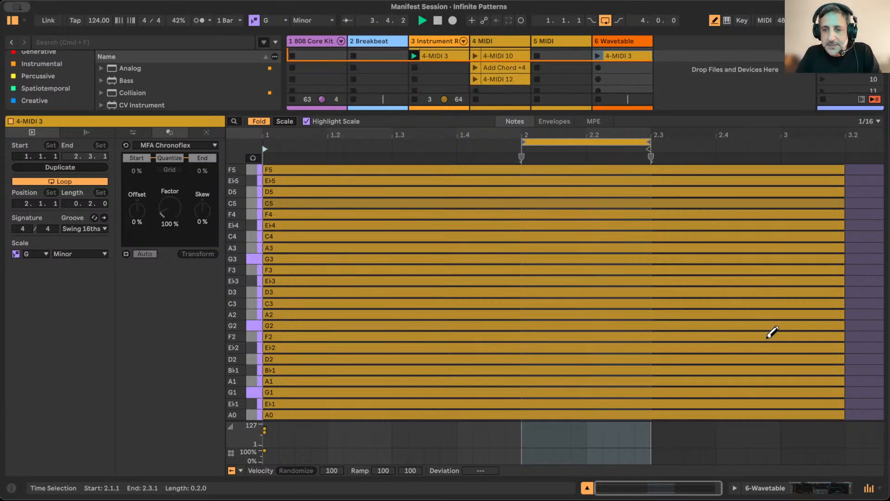
{"action": "left_click", "coordinate": [586, 488]}
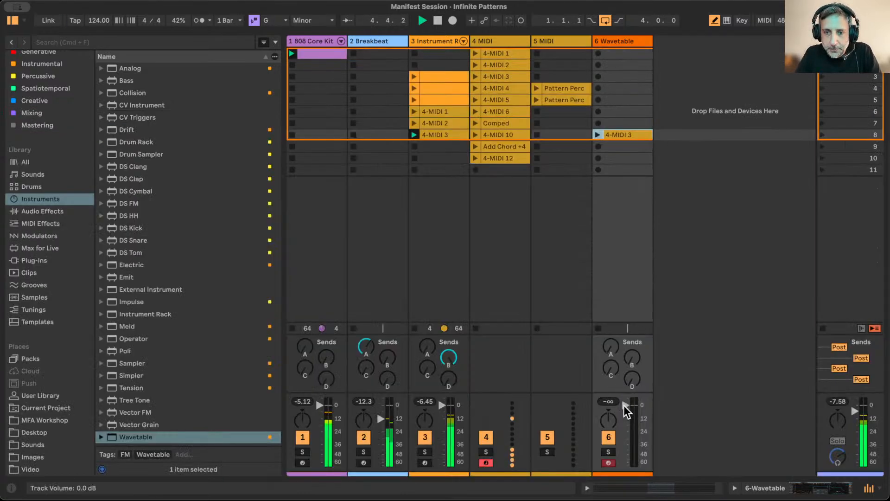
{"action": "left_click", "coordinate": [598, 134]}
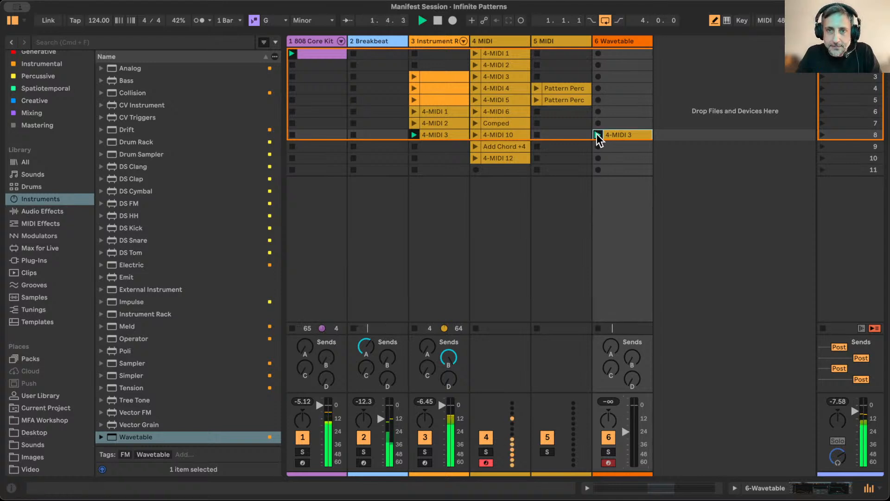
{"action": "left_click_drag", "start_coordinate": [622, 437], "coordinate": [625, 414]}
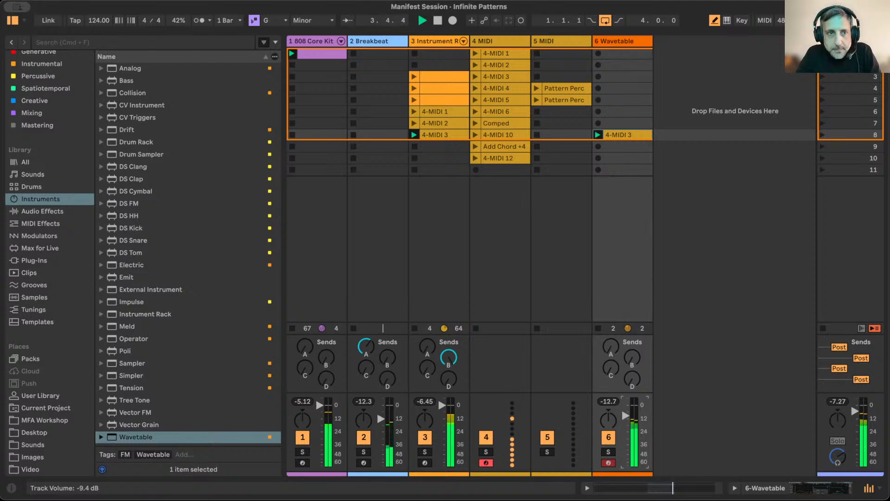
Turn off retrigger for LFO 1 in track 6's Wavetable and set its rate to 0.32 Hz
{"action": "double_click", "coordinate": [439, 135]}
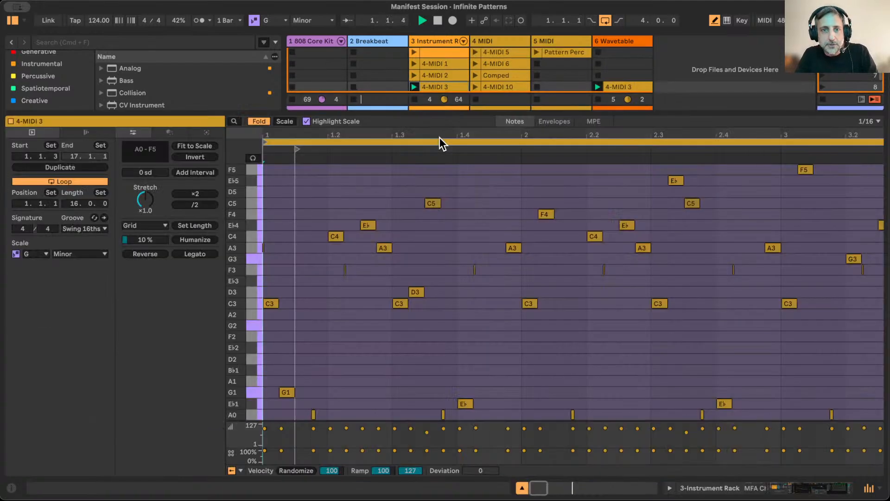
{"action": "left_click", "coordinate": [598, 41]}
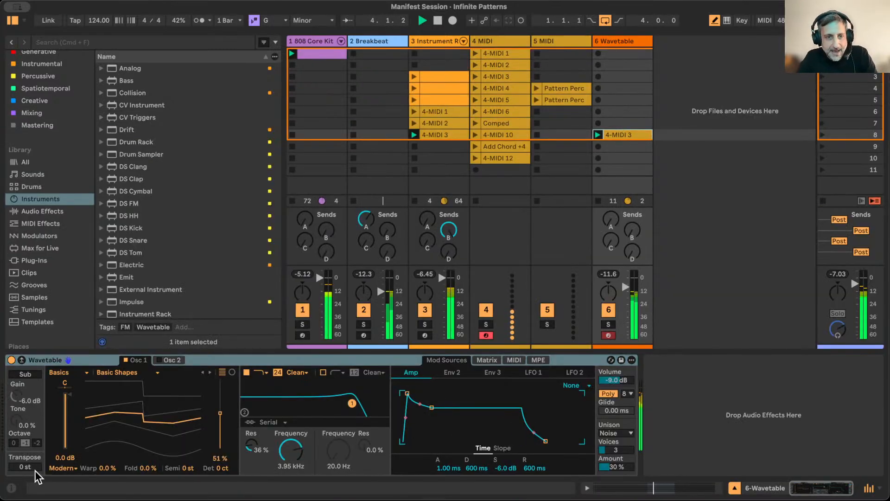
{"action": "left_click", "coordinate": [533, 372]}
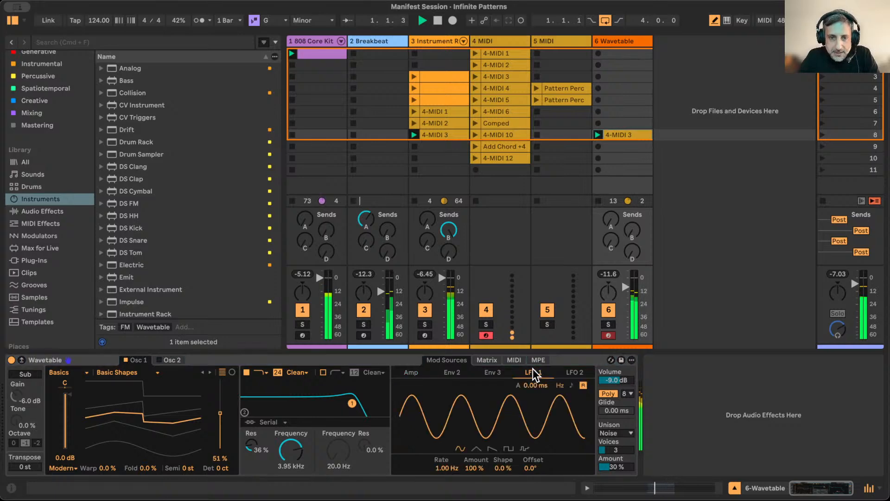
{"action": "left_click", "coordinate": [583, 386]}
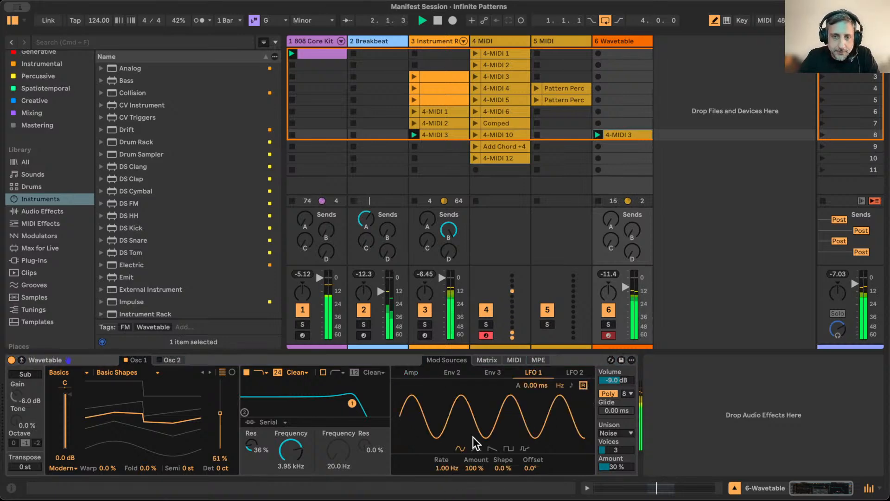
{"action": "left_click_drag", "start_coordinate": [444, 464], "coordinate": [443, 477]}
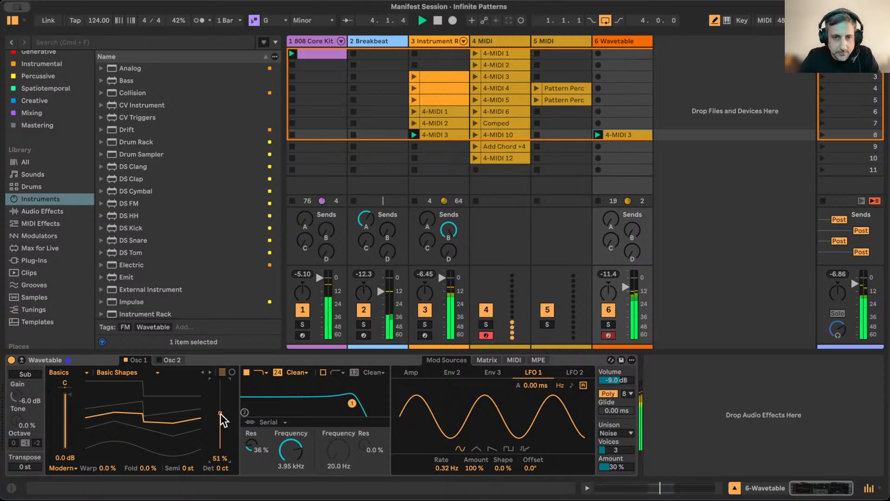
Modulate Wavetable's Osc 1 position with LFO 1 by an amount of 20 in the modulation matrix
{"action": "left_click", "coordinate": [485, 359]}
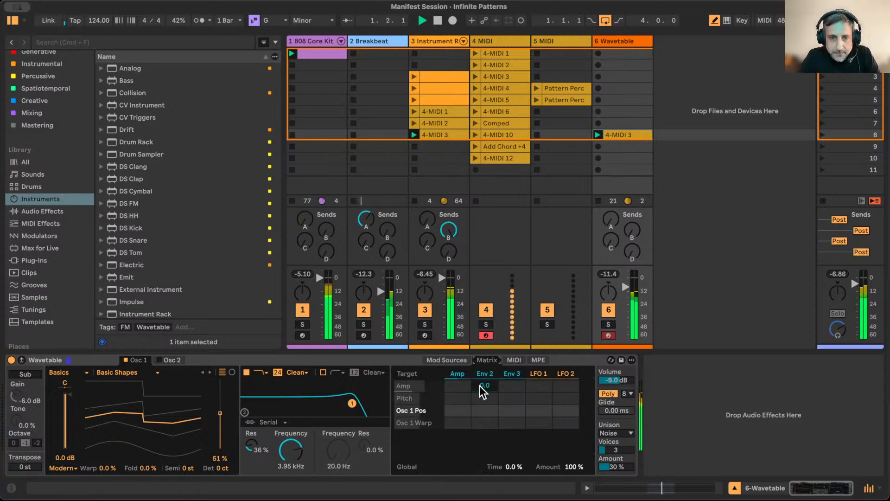
{"action": "type", "text": "20"}
{"action": "key", "text": "Return"}
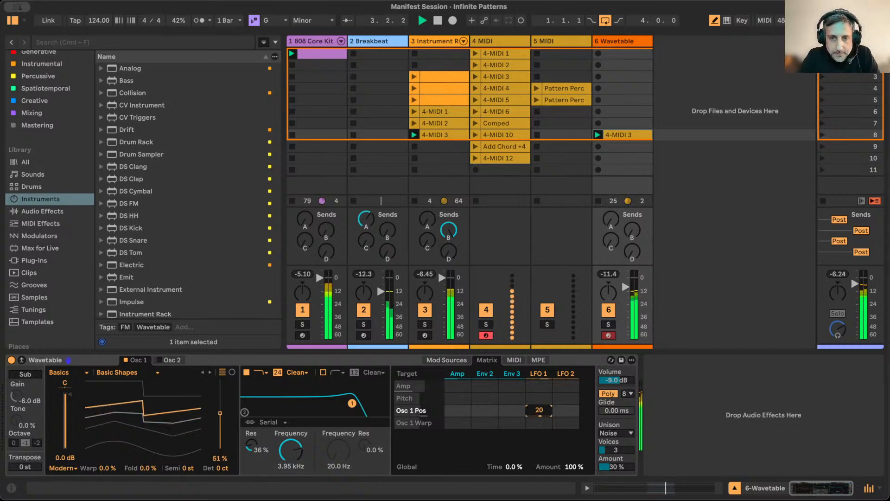
{"action": "key", "text": "Down"}
Slow Wavetable's LFO 1 rate to 0.09 Hz
{"action": "left_click", "coordinate": [453, 360]}
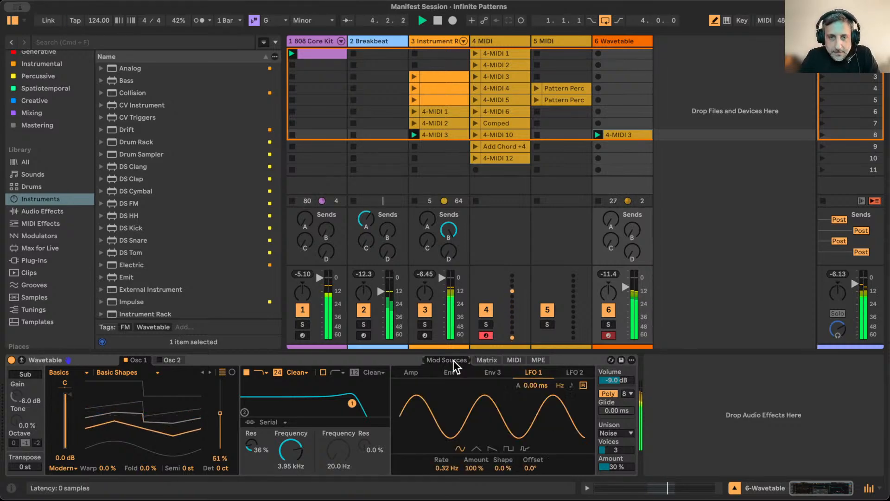
{"action": "key", "text": "Down"}
{"action": "key", "text": "Down"}
{"action": "key", "text": "Down"}
{"action": "key", "text": "Down"}
{"action": "key", "text": "Down"}
{"action": "key", "text": "Down"}
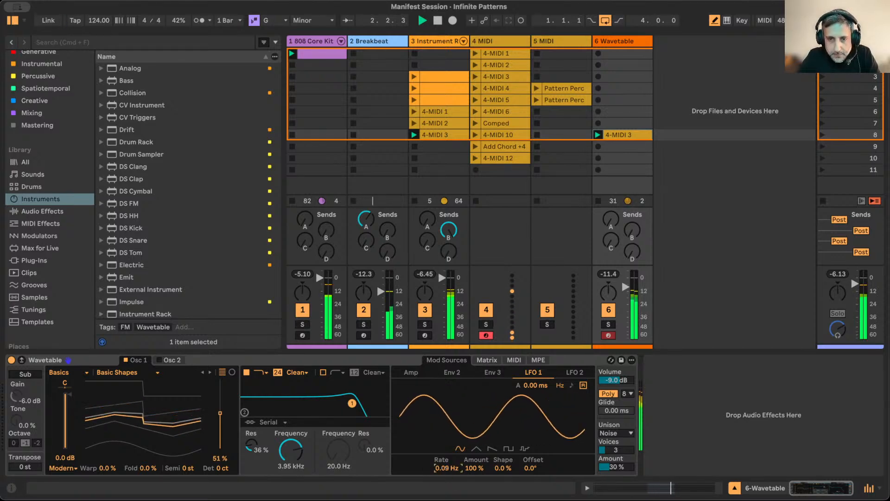
Lower the frequency of Wavetable's first filter on track 6 to 1.24 kHz
{"action": "left_click", "coordinate": [275, 432]}
{"action": "key", "text": "Down"}
{"action": "key", "text": "Down"}
{"action": "key", "text": "Down"}
{"action": "key", "text": "Down"}
{"action": "key", "text": "Down"}
{"action": "key", "text": "Down"}
{"action": "key", "text": "Down"}
{"action": "key", "text": "Down"}
{"action": "key", "text": "Down"}
{"action": "key", "text": "Down"}
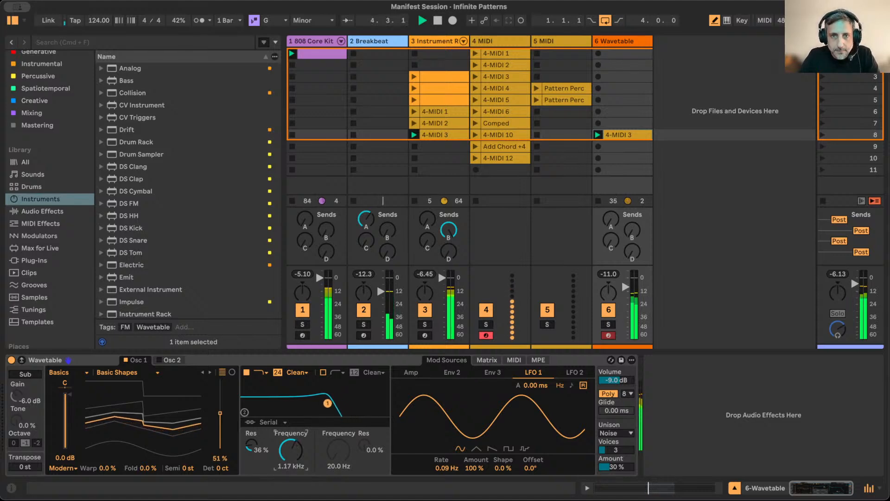
{"action": "scroll", "coordinate": [294, 449], "scroll_direction": "up", "scroll_amount": 1}
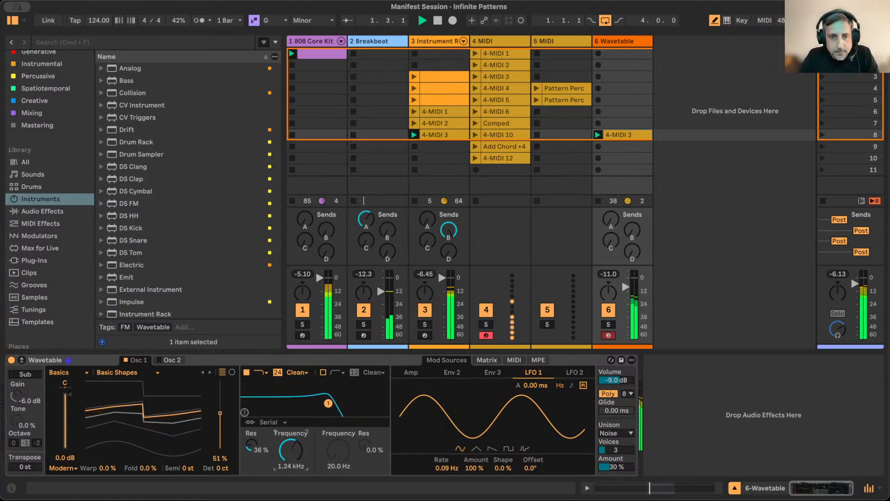
{"action": "left_click", "coordinate": [385, 38]}
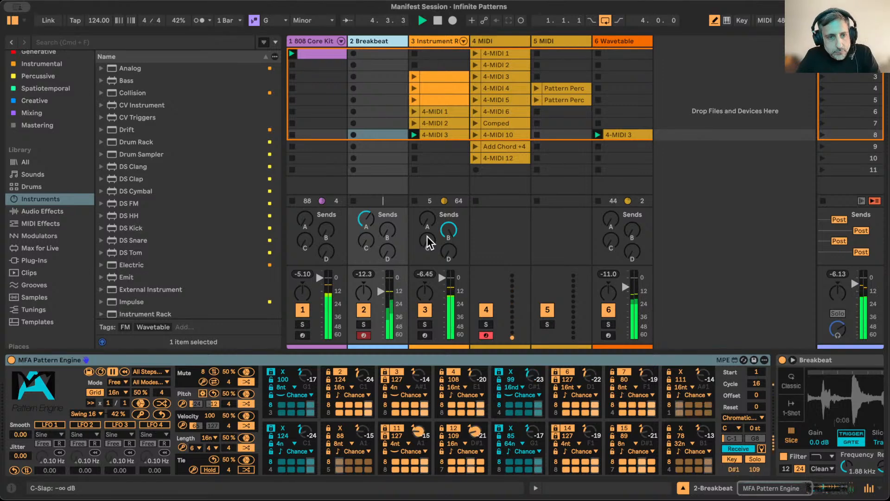
{"action": "left_click", "coordinate": [618, 133]}
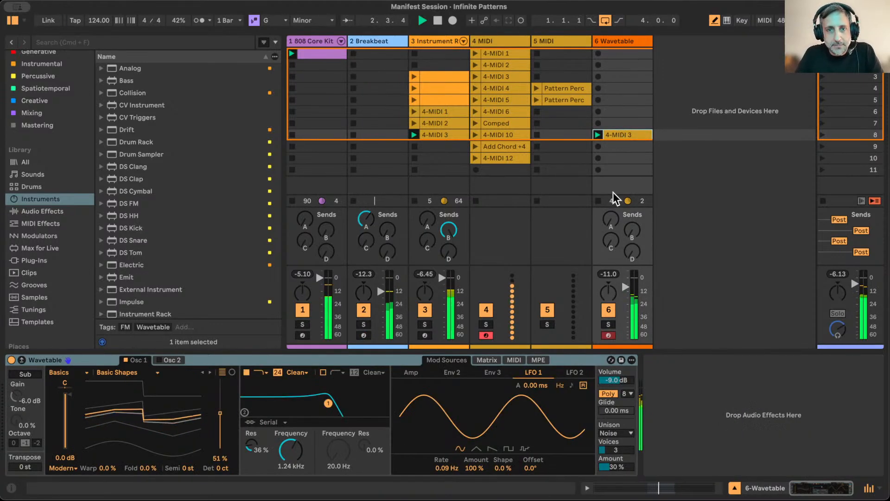
{"action": "right_click", "coordinate": [435, 124]}
{"action": "key", "text": "Escape"}
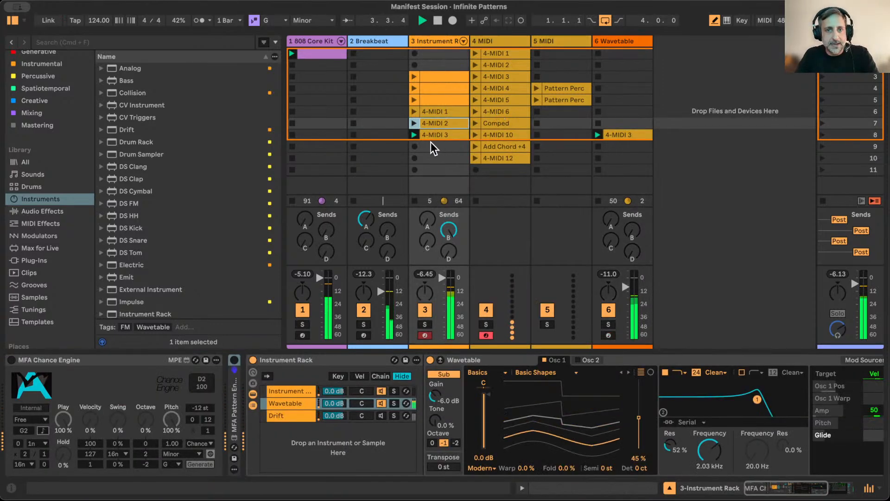
Duplicate the playing 4-MIDI 3 clip on the Instrument Rack track into scene 9 and open the copy's full note range for editing
{"action": "left_click", "coordinate": [432, 135]}
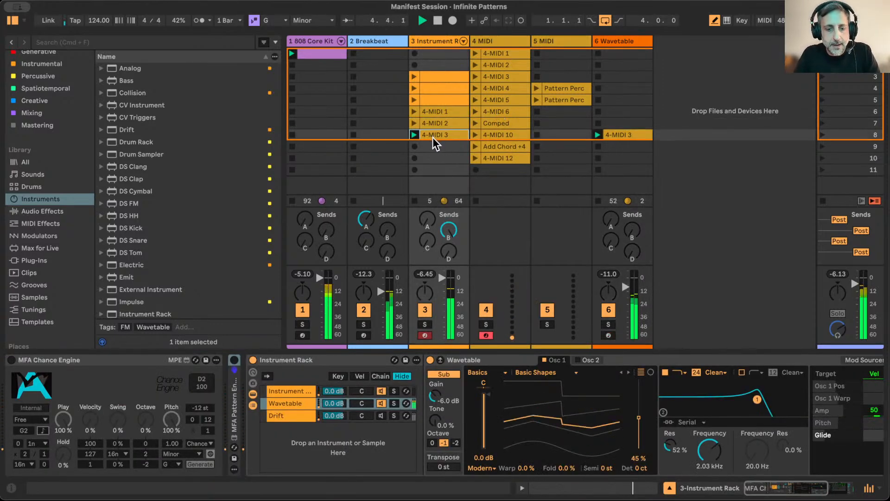
{"action": "key", "text": "super+d"}
{"action": "double_click", "coordinate": [432, 147]}
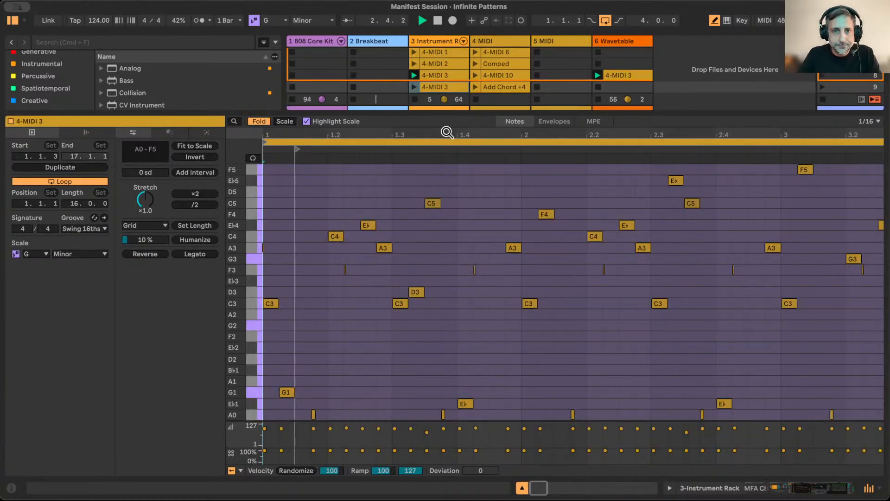
{"action": "double_click", "coordinate": [292, 145]}
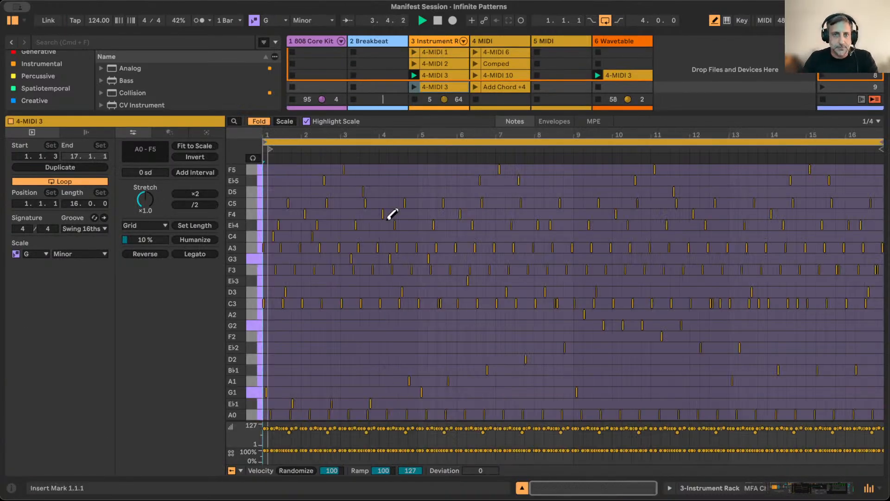
Bring up the available MIDI transformations for the duplicated 4-MIDI 3 clip
{"action": "left_click", "coordinate": [169, 133]}
{"action": "left_click", "coordinate": [185, 146]}
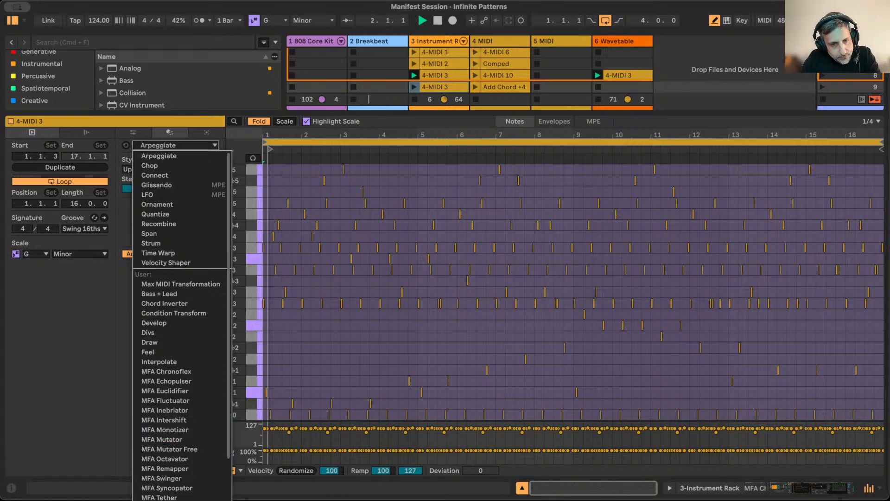
Choose the MFA Transcoder transformation for the 4-MIDI 3 clip, switch its editor to Grid mode and select the whole loop's notes
{"action": "left_click", "coordinate": [163, 500]}
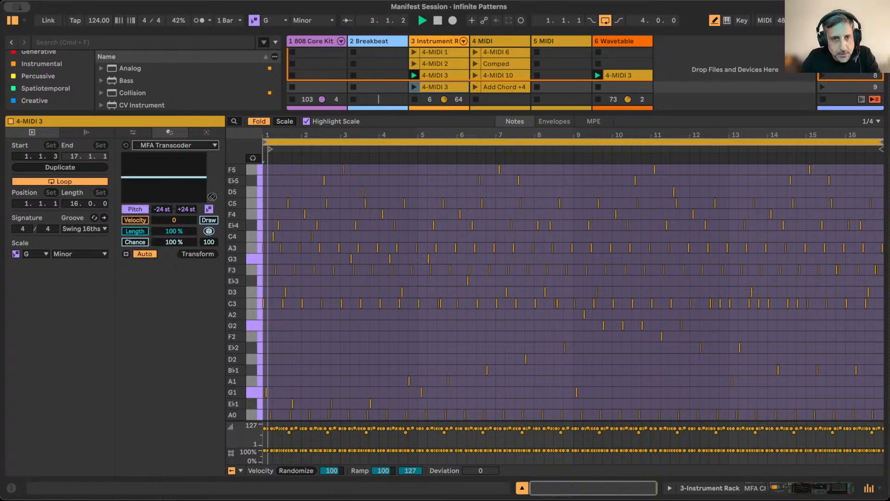
{"action": "left_click", "coordinate": [209, 221]}
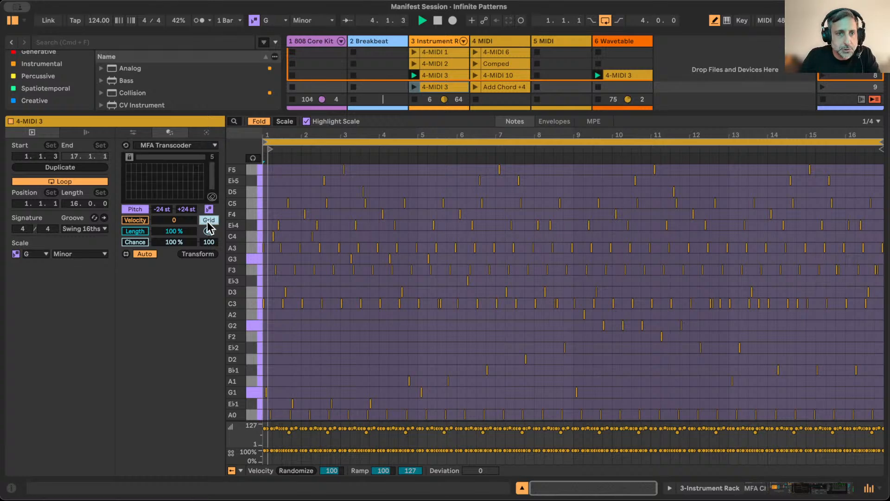
{"action": "left_click", "coordinate": [364, 142]}
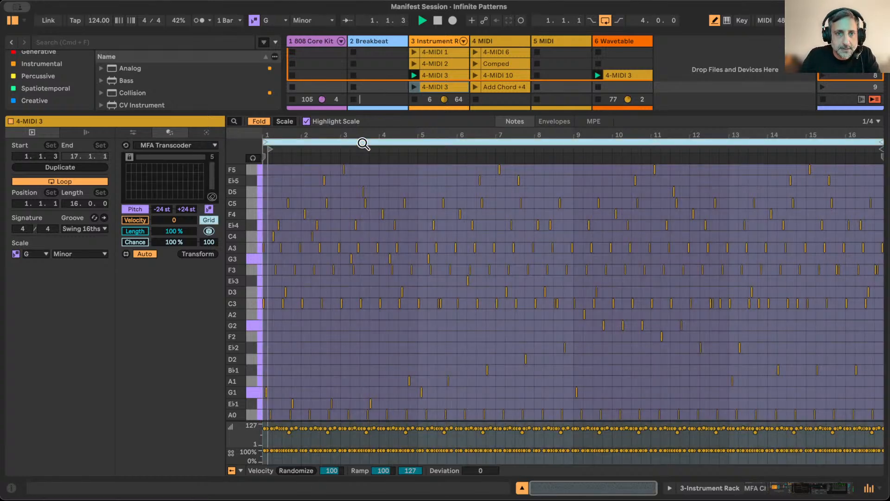
Draw a pitch curve in MFA Transcoder that starts mid-level, rises slightly, dips low near the end and finishes at the maximum
{"action": "left_click", "coordinate": [128, 184]}
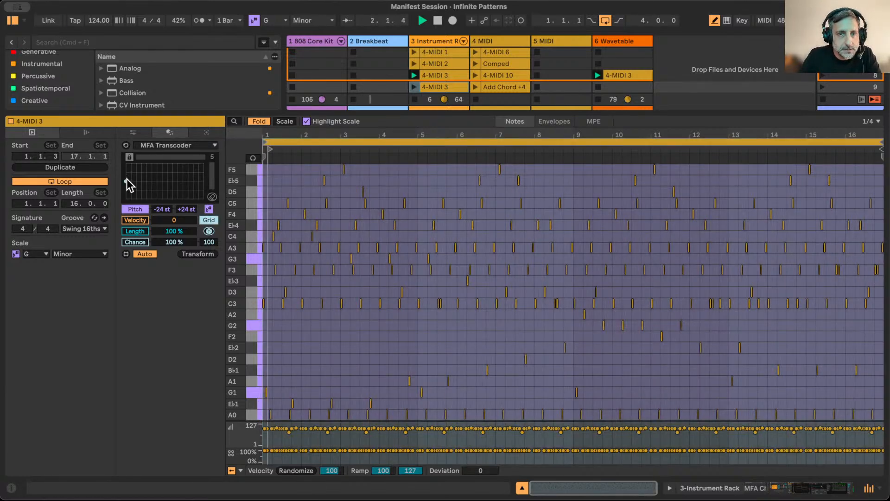
{"action": "left_click", "coordinate": [125, 182]}
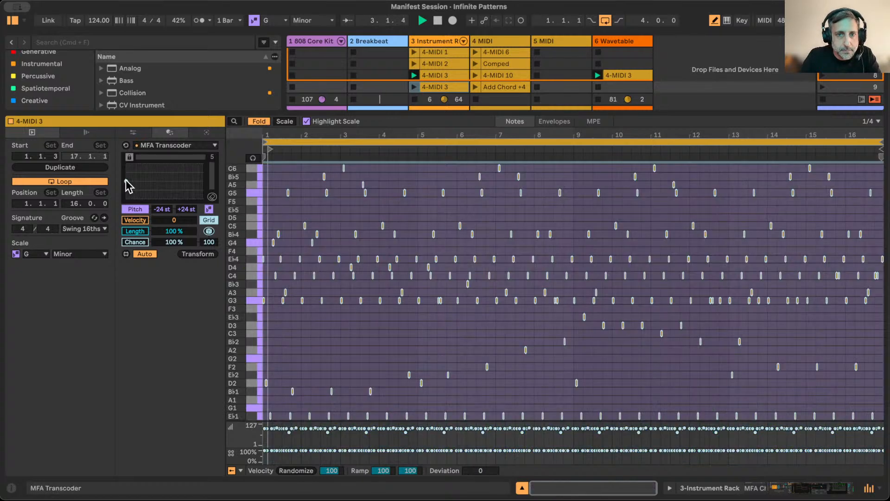
{"action": "left_click_drag", "start_coordinate": [159, 169], "coordinate": [162, 168]}
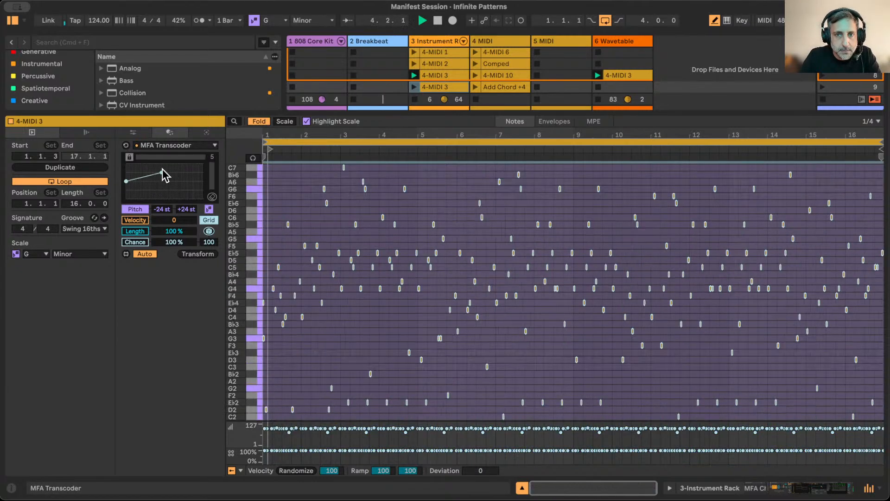
{"action": "left_click", "coordinate": [184, 181]}
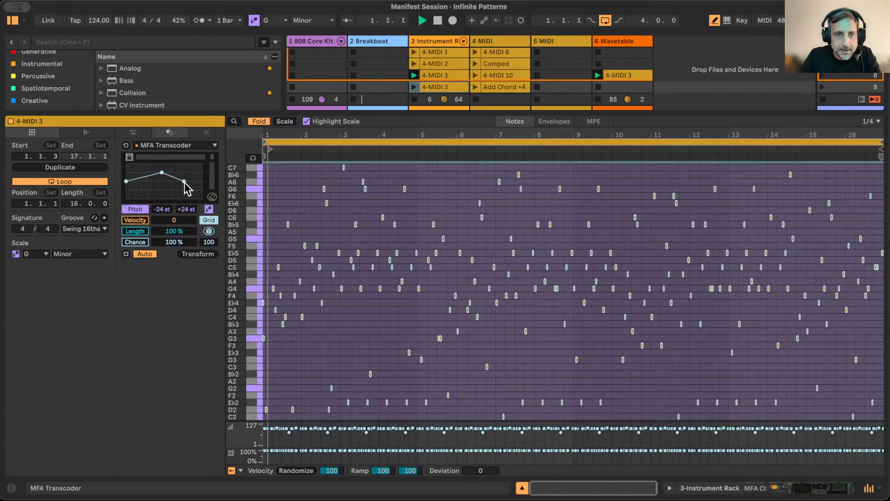
{"action": "left_click_drag", "start_coordinate": [186, 189], "coordinate": [186, 190]}
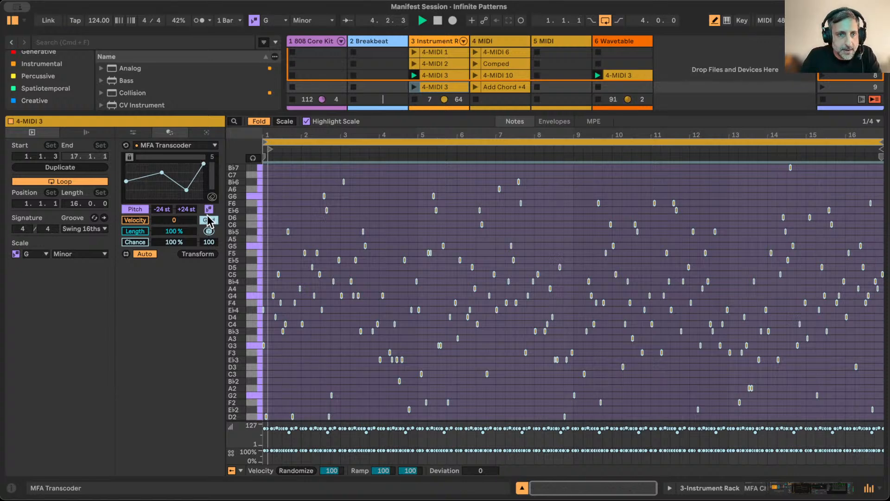
Raise the Transcoder's upper pitch limit to +32 st and bend the curve's straight segments into smooth curves
{"action": "left_click_drag", "start_coordinate": [186, 209], "coordinate": [186, 202]}
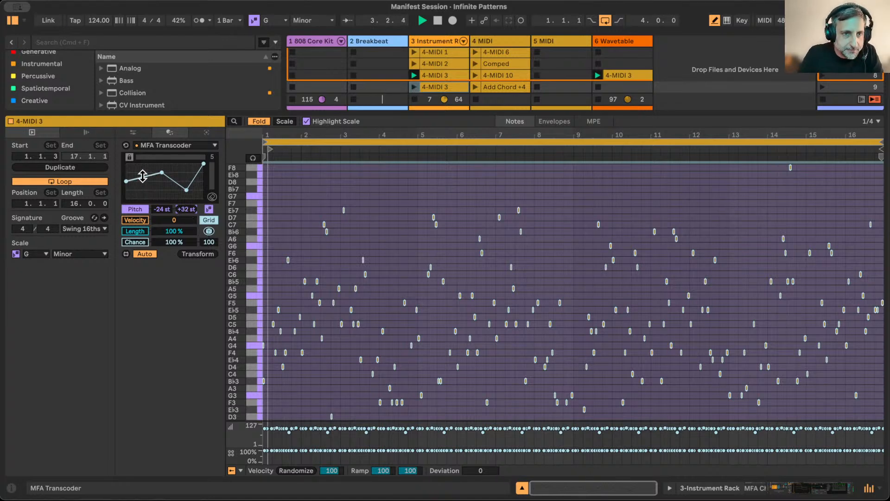
{"action": "left_click_drag", "start_coordinate": [178, 183], "coordinate": [181, 185]}
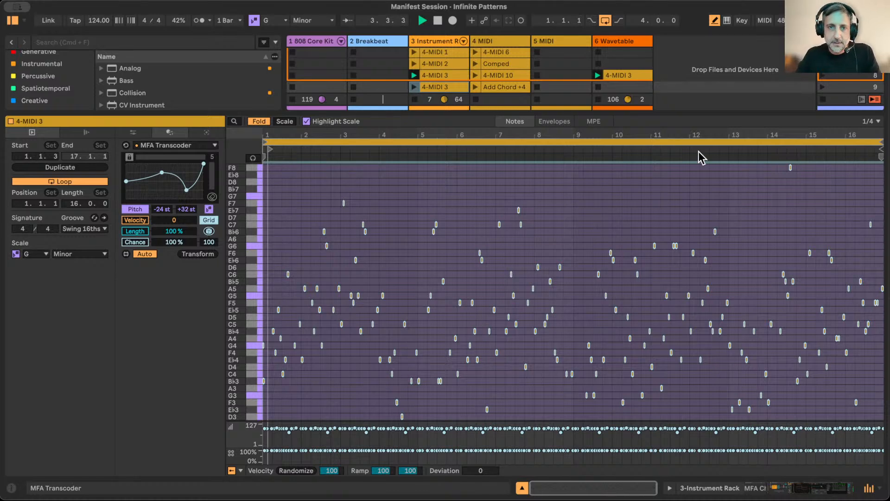
Alternate playback between the transformed and original 4-MIDI 3 clips, and examine the transformed clip's notes across the loop
{"action": "left_click", "coordinate": [414, 86]}
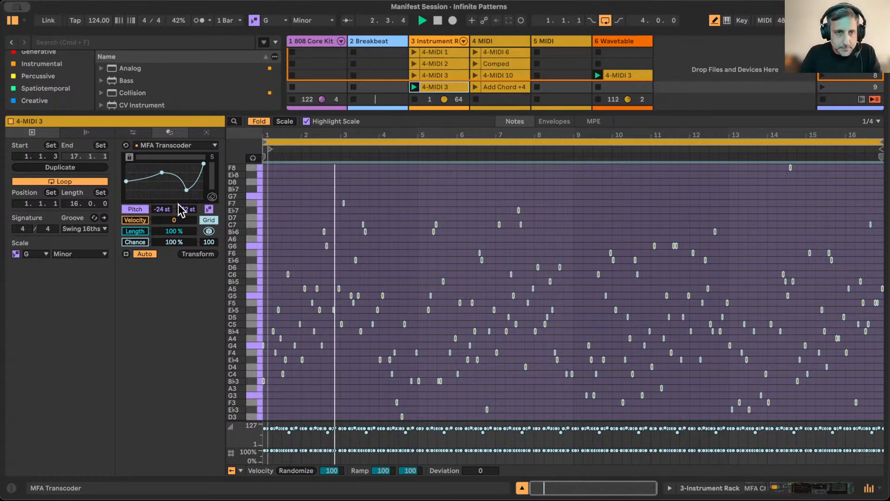
{"action": "left_click", "coordinate": [414, 76]}
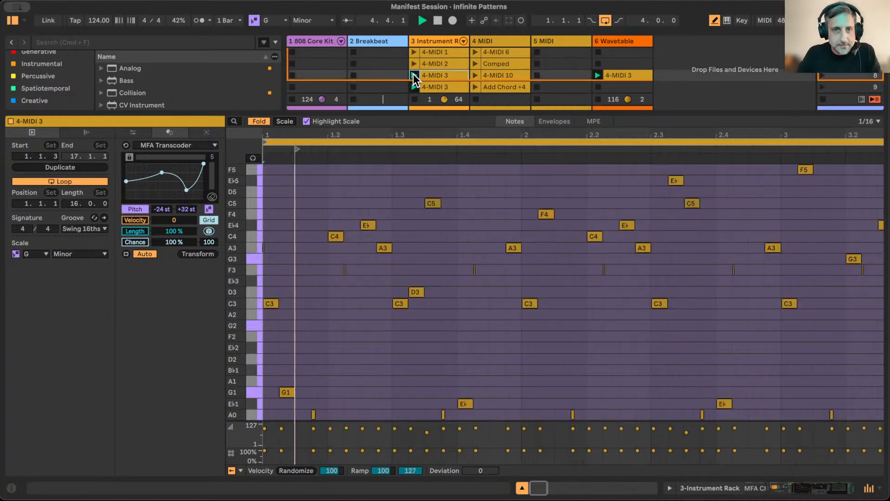
{"action": "left_click", "coordinate": [435, 40]}
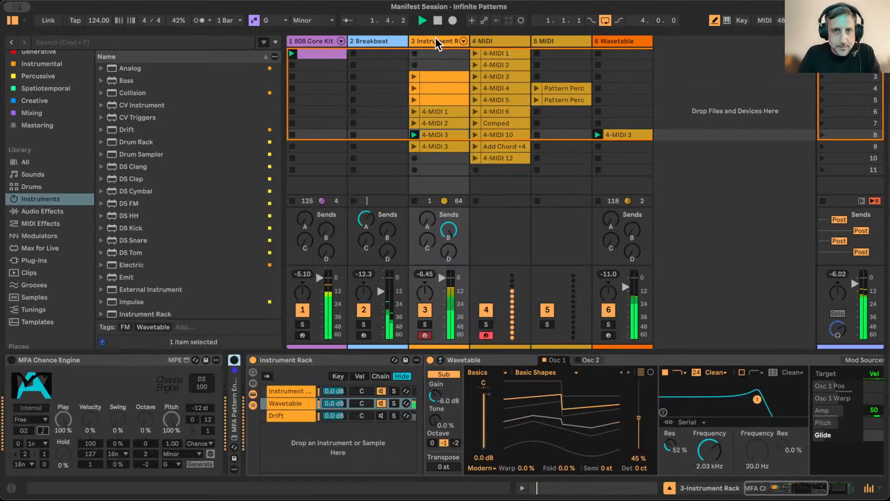
{"action": "left_click", "coordinate": [428, 133]}
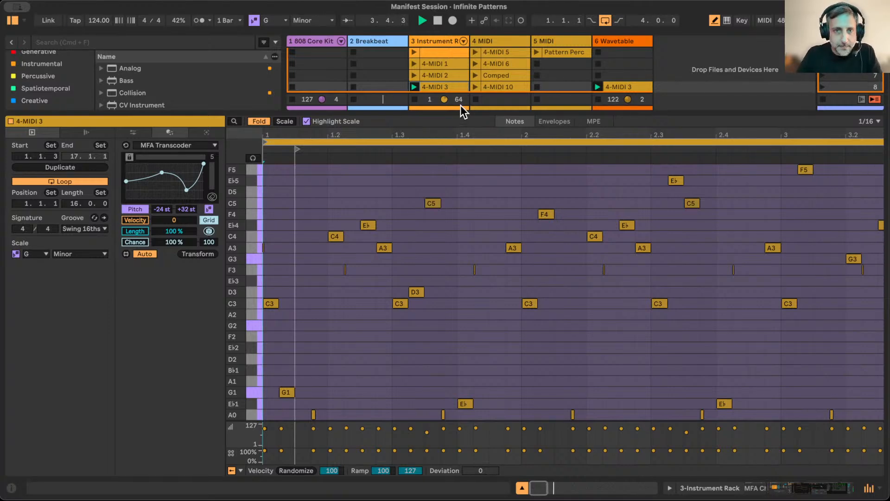
{"action": "scroll", "coordinate": [433, 75], "scroll_direction": "down", "scroll_amount": 2}
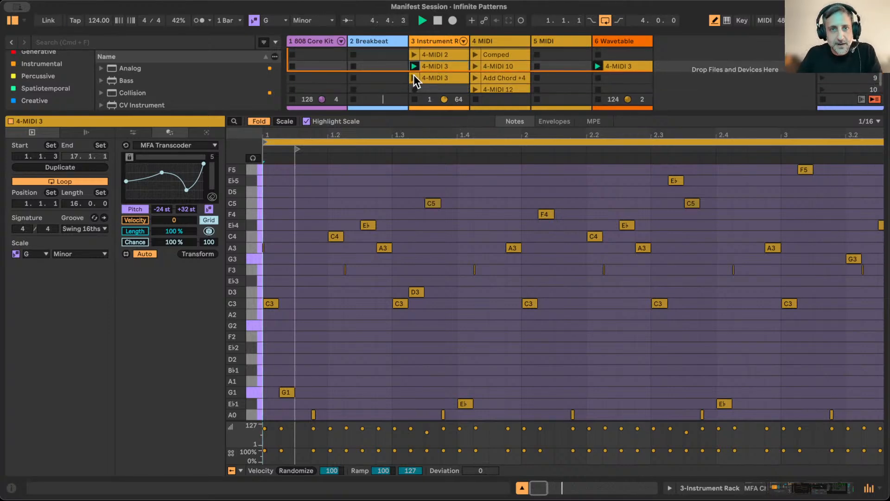
{"action": "left_click", "coordinate": [414, 77]}
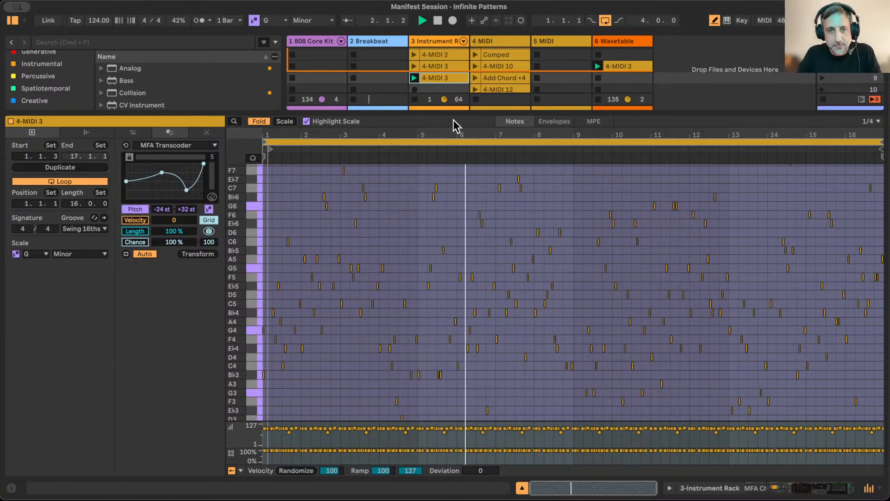
{"action": "left_click", "coordinate": [407, 147]}
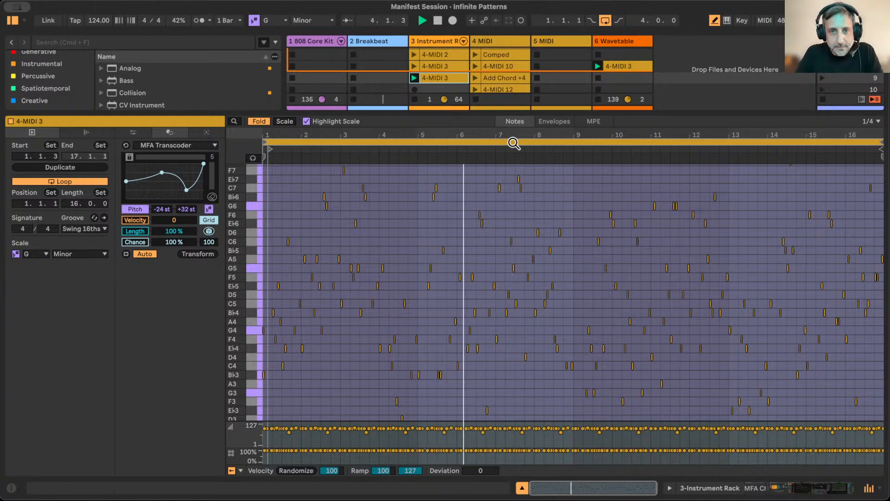
{"action": "key", "text": "plus"}
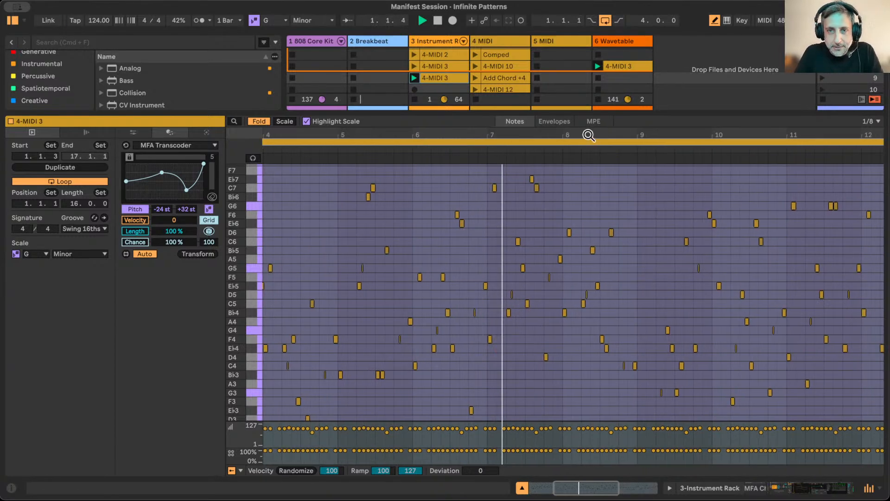
{"action": "key", "text": "minus"}
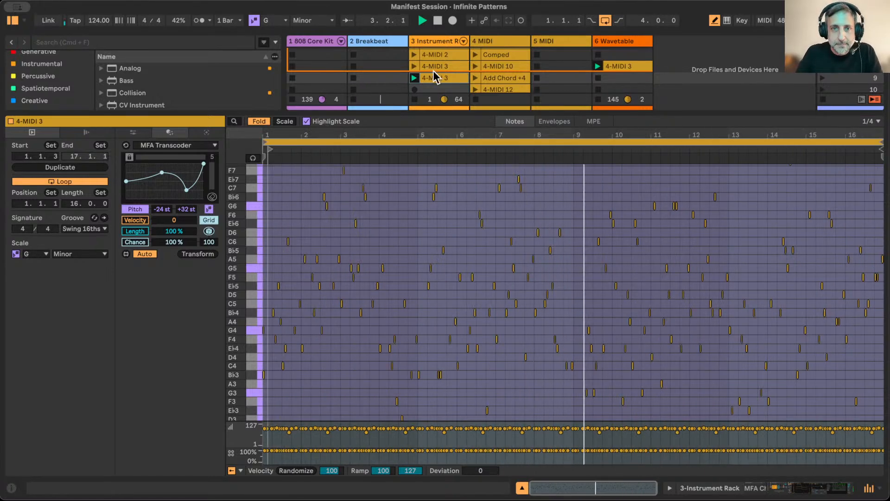
Rename the transformed clip in scene 9 as "Tropical Mindset" and widen the Instrument Rack track column
{"action": "key", "text": "super+r"}
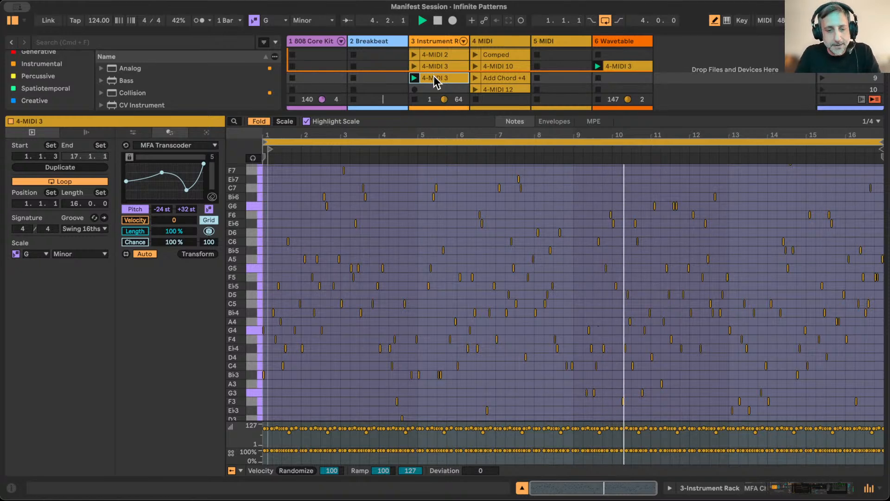
{"action": "type", "text": "Tropical"}
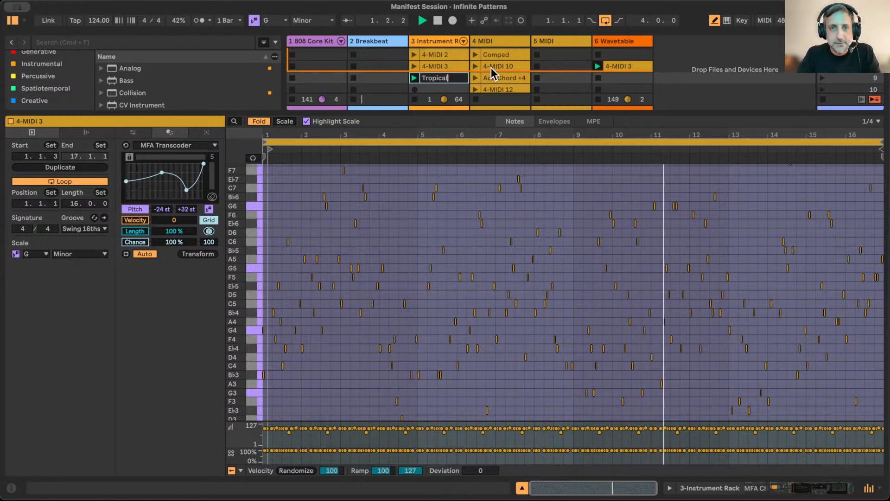
{"action": "type", "text": " Mindset"}
{"action": "key", "text": "Return"}
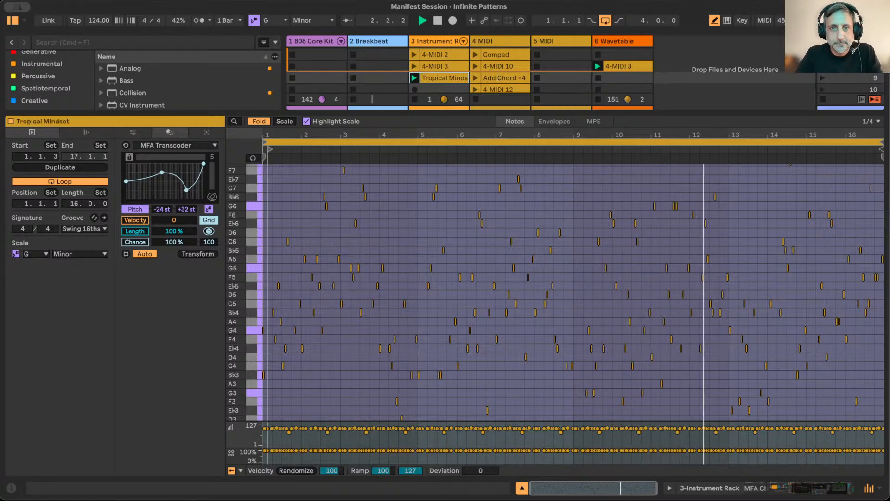
{"action": "left_click_drag", "start_coordinate": [470, 41], "coordinate": [482, 42]}
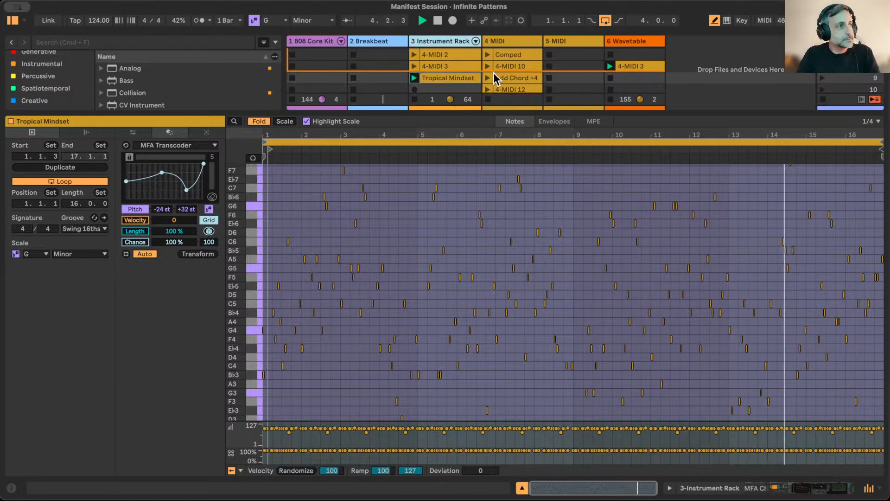
Launch the original clip in scene 8, rename it "Standard Mindset :(" and widen the track column to fit the name
{"action": "left_click", "coordinate": [414, 66]}
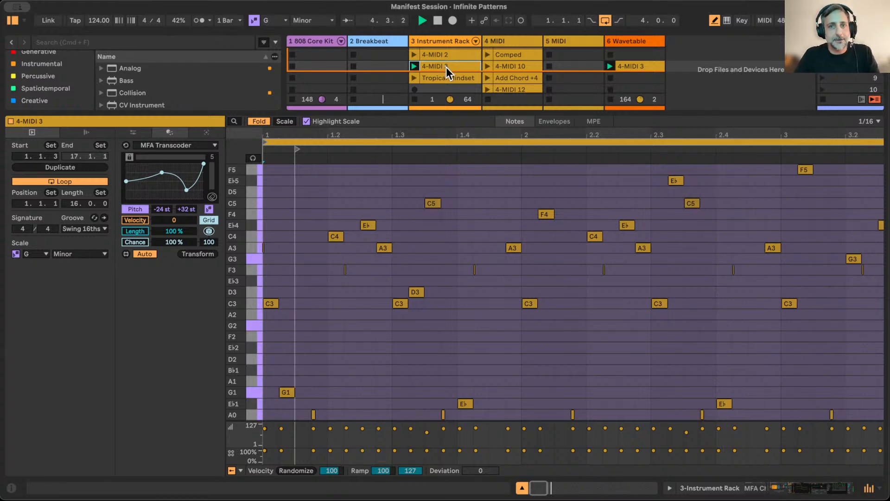
{"action": "key", "text": "super+r"}
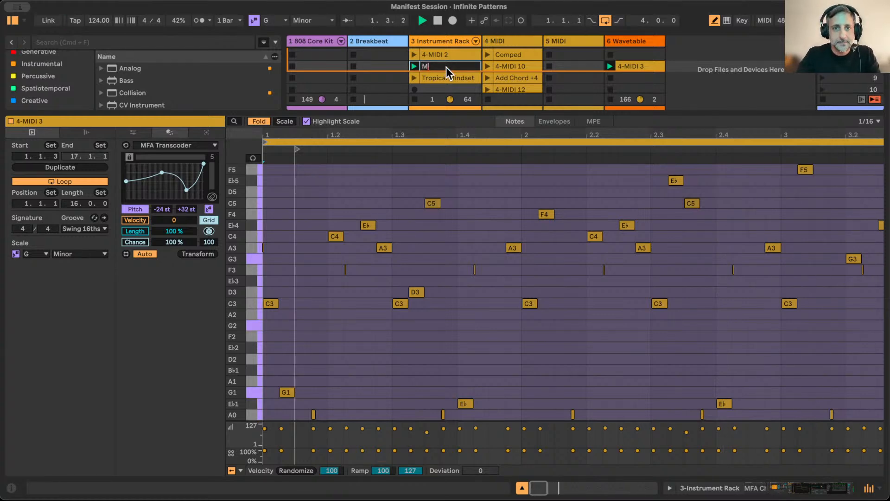
{"action": "type", "text": "M"}
{"action": "key", "text": "BackSpace"}
{"action": "type", "text": "Standard Mindset"}
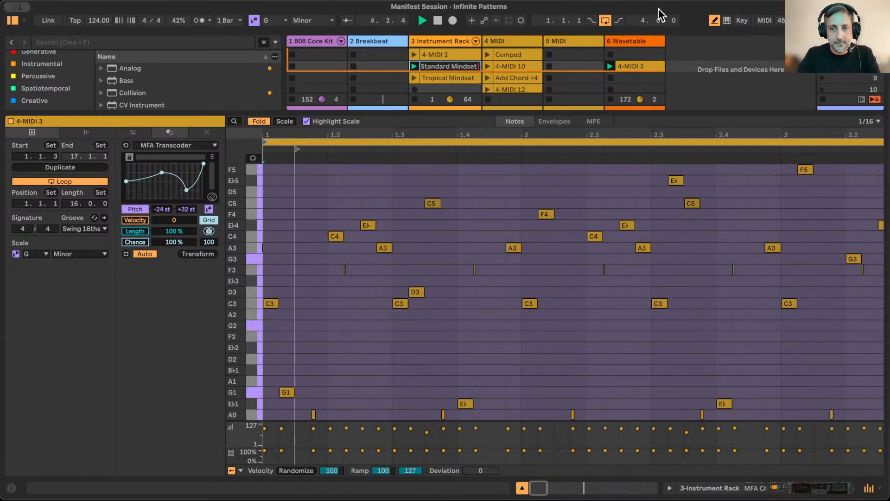
{"action": "type", "text": ":("}
{"action": "key", "text": "Return"}
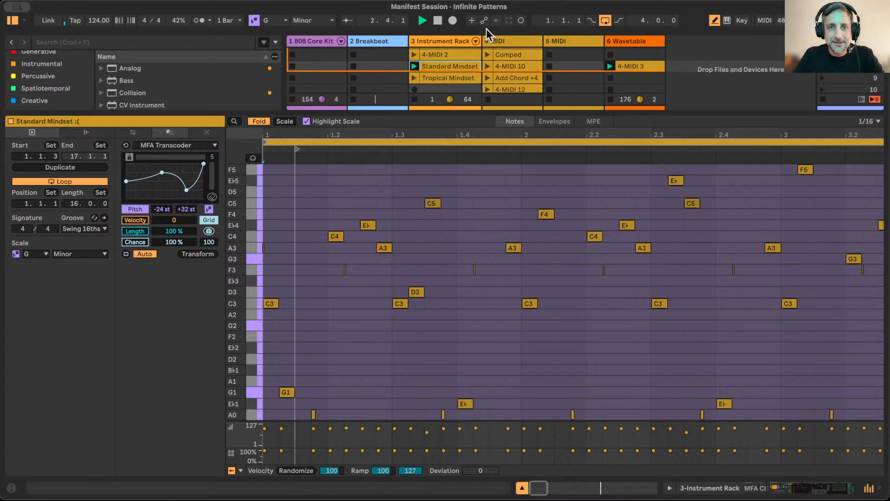
{"action": "left_click_drag", "start_coordinate": [478, 38], "coordinate": [496, 37]}
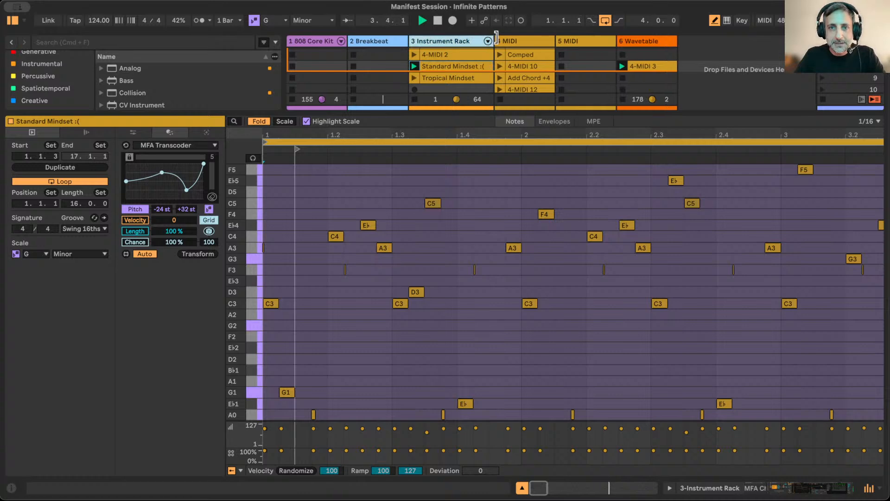
{"action": "left_click", "coordinate": [471, 65]}
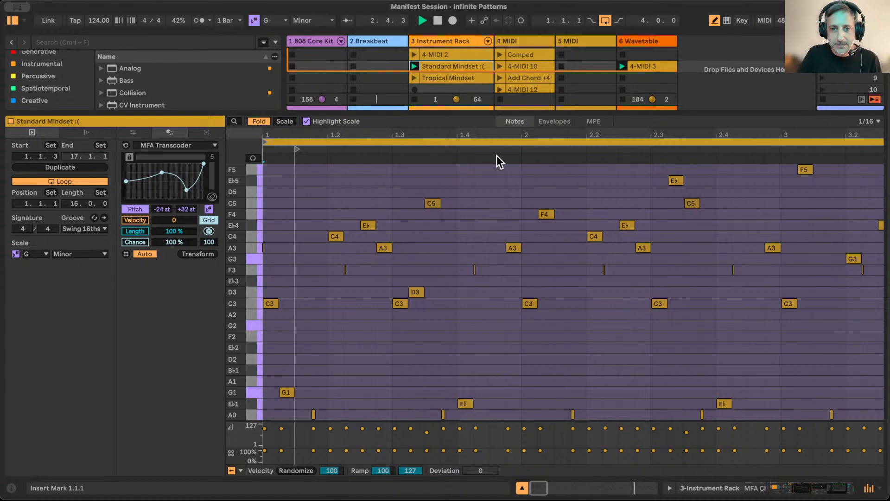
Enlarge the session area and rename the Wavetable track's clip in scene 8 as "Padlich"
{"action": "left_click_drag", "start_coordinate": [464, 115], "coordinate": [479, 319]}
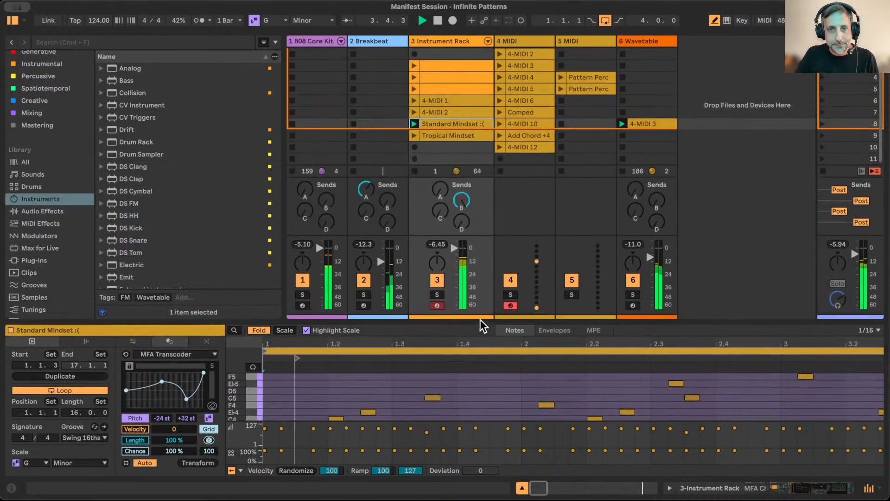
{"action": "left_click", "coordinate": [647, 124]}
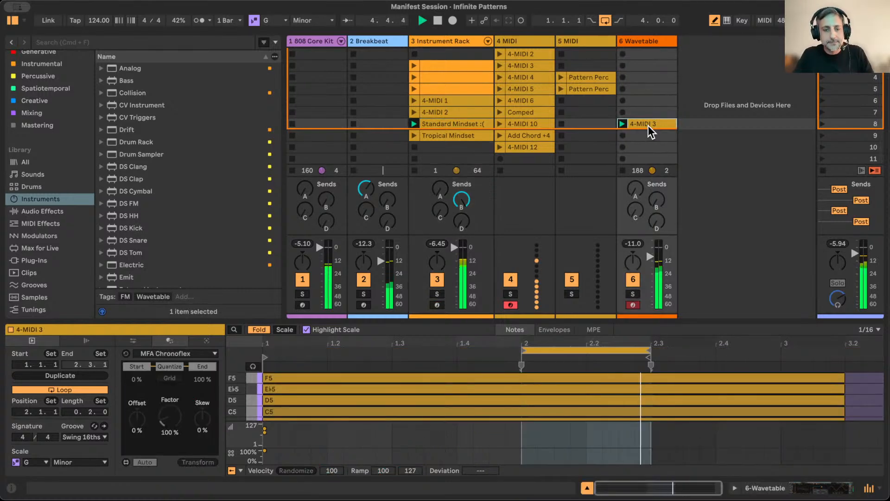
{"action": "type", "text": "Padlich"}
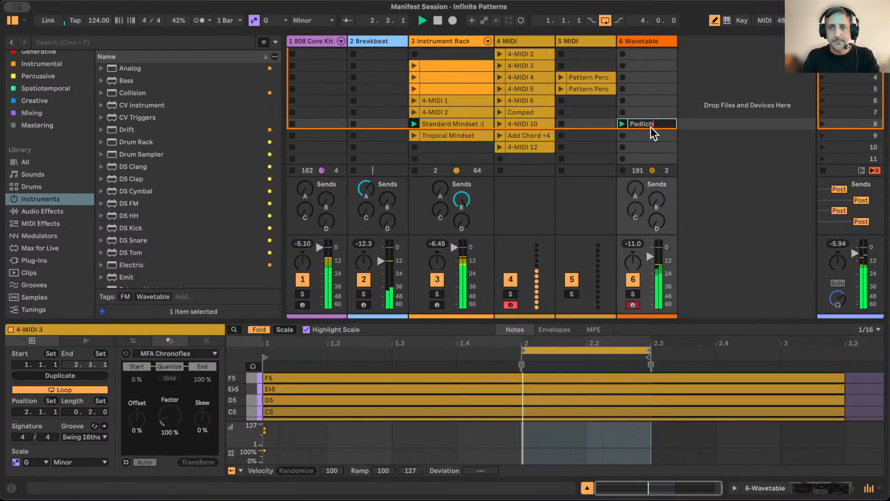
{"action": "key", "text": "Return"}
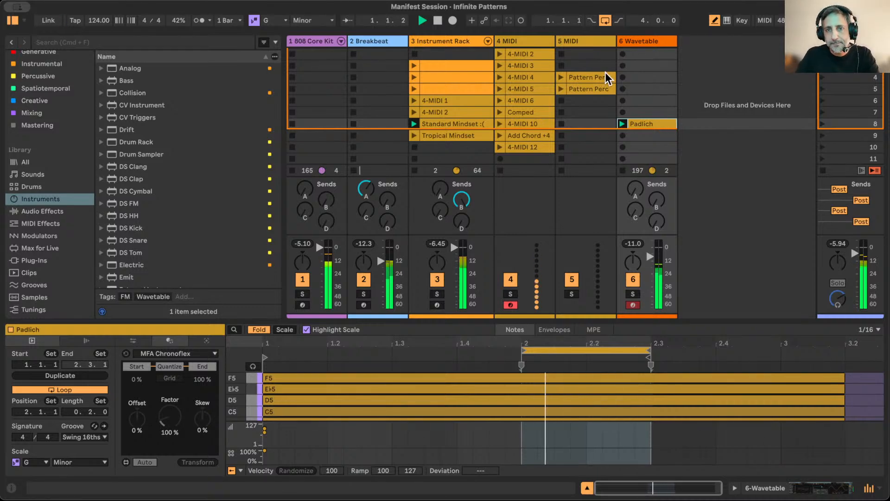
Check the Comped clip on the fourth track, and display the Instrument Rack track's device chain
{"action": "left_click", "coordinate": [521, 109]}
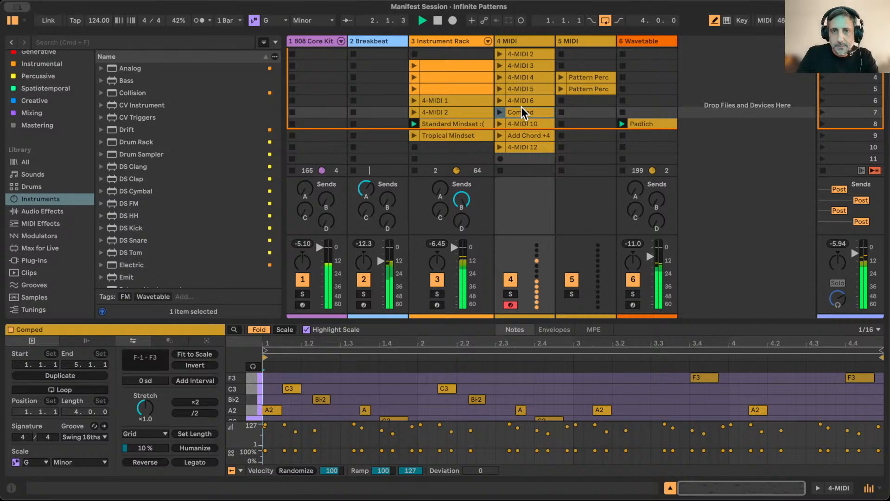
{"action": "left_click", "coordinate": [453, 40]}
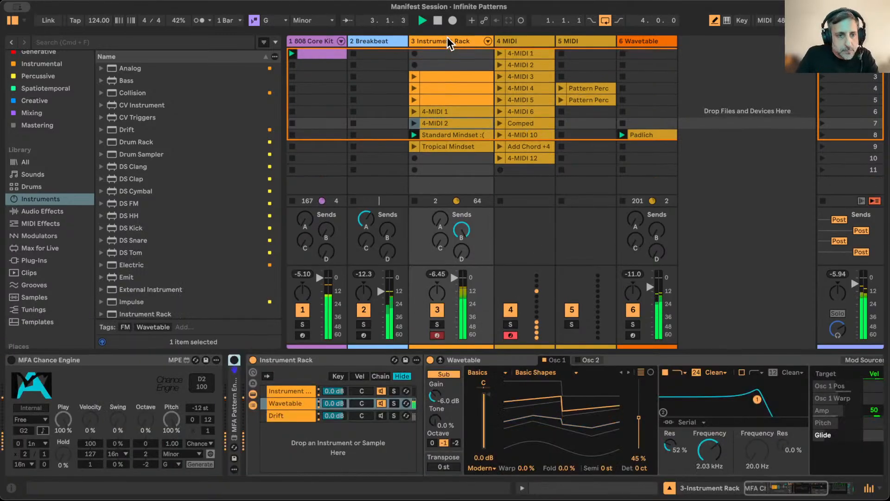
Deactivate the outer rack's Wavetable and Drift chains and turn on the nested Instrument Rack device
{"action": "left_click", "coordinate": [299, 403]}
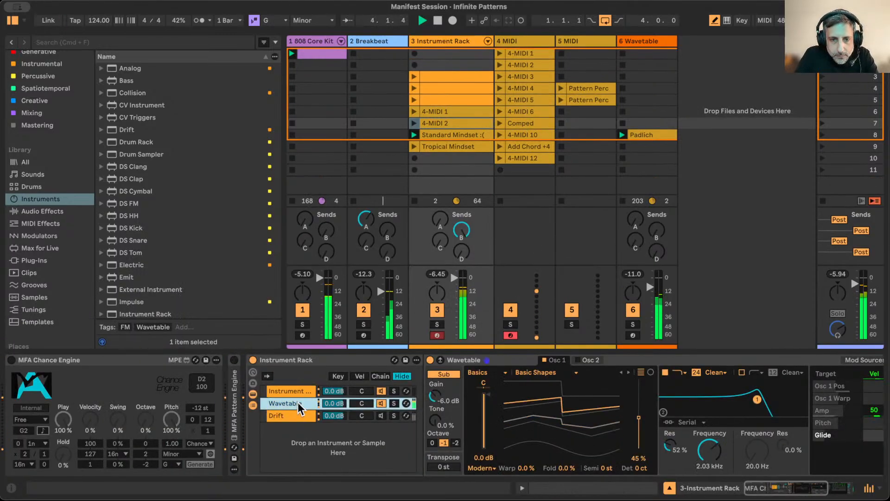
{"action": "left_click_drag", "start_coordinate": [438, 403], "coordinate": [452, 405]}
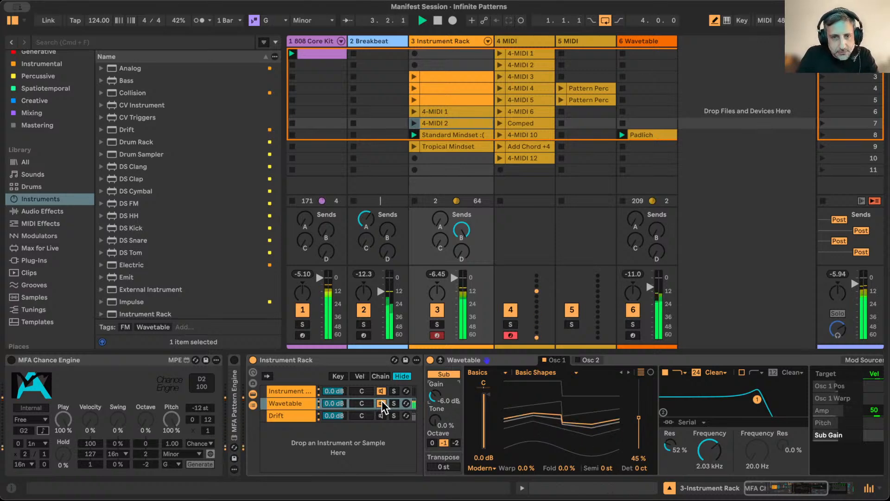
{"action": "left_click", "coordinate": [292, 390]}
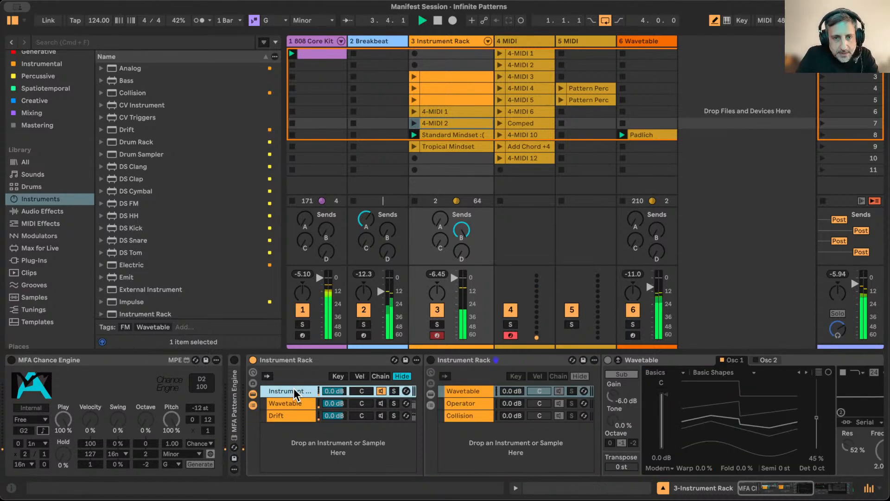
{"action": "left_click", "coordinate": [429, 359]}
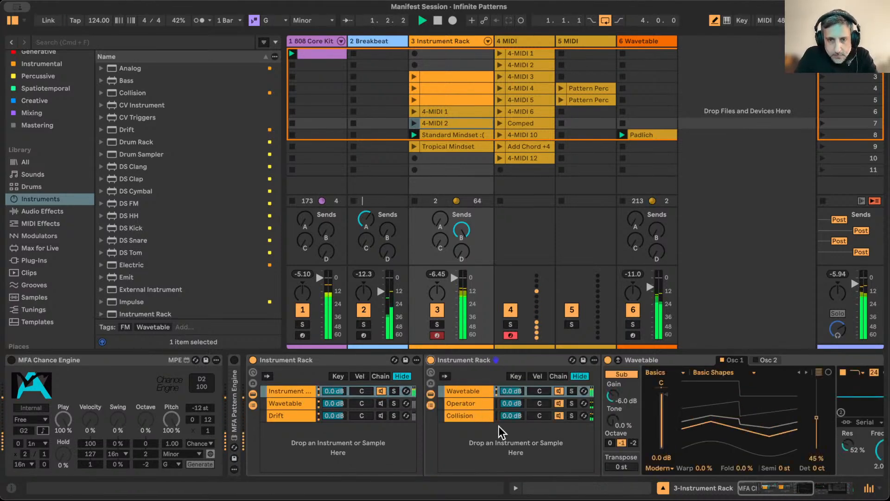
Examine the devices in the nested rack's Wavetable, Operator and Collision chains
{"action": "scroll", "coordinate": [499, 426], "scroll_direction": "right", "scroll_amount": 5}
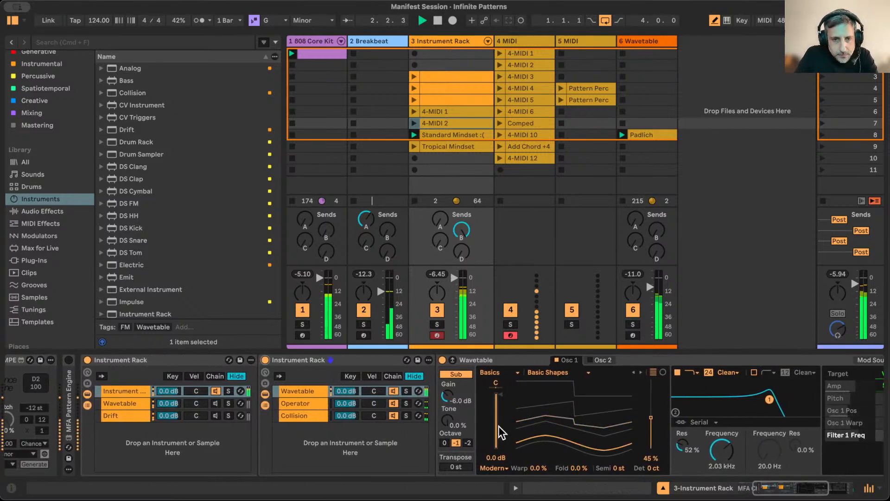
{"action": "scroll", "coordinate": [499, 425], "scroll_direction": "right", "scroll_amount": 3}
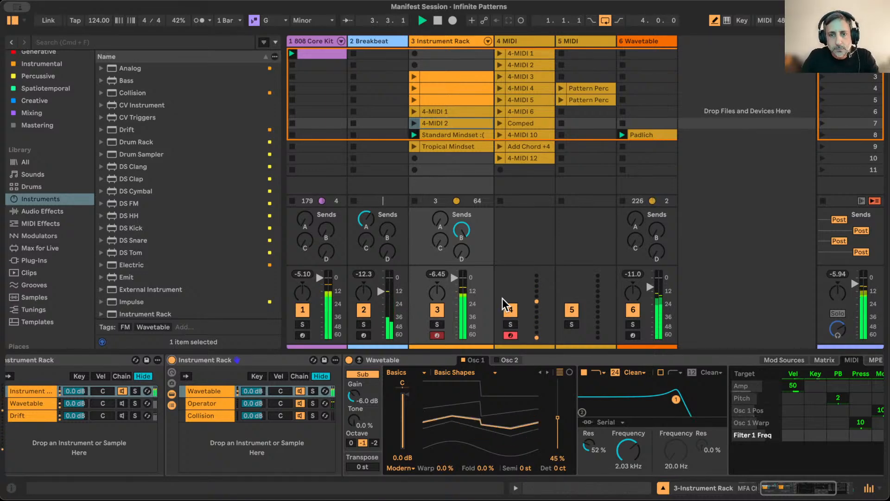
{"action": "scroll", "coordinate": [475, 424], "scroll_direction": "right", "scroll_amount": 5}
{"action": "scroll", "coordinate": [476, 424], "scroll_direction": "left", "scroll_amount": 5}
{"action": "left_click", "coordinate": [186, 403]}
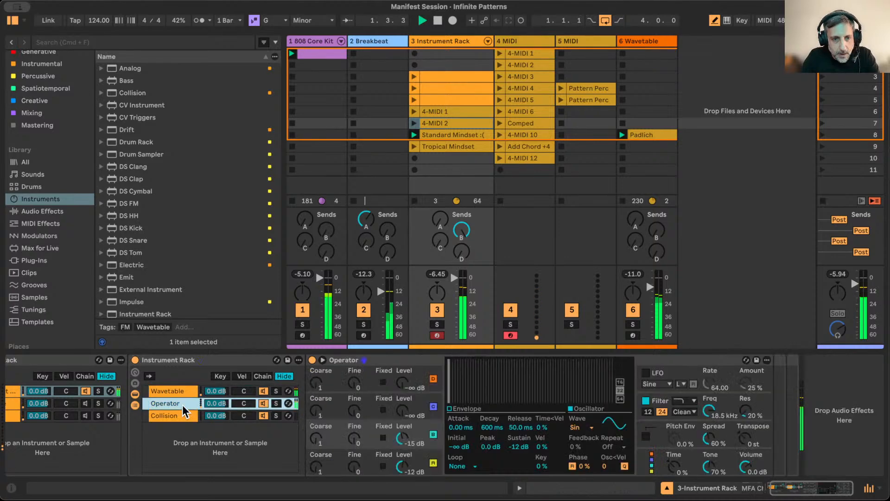
{"action": "left_click", "coordinate": [185, 415]}
{"action": "left_click", "coordinate": [177, 392]}
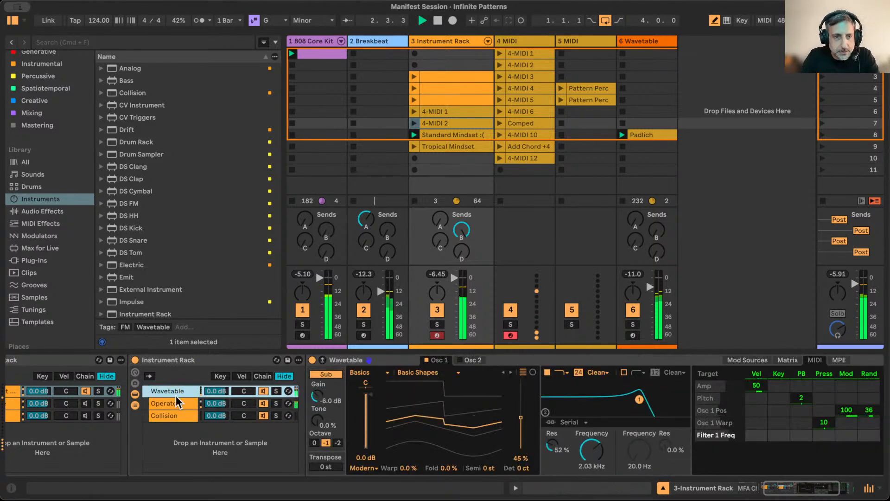
{"action": "scroll", "coordinate": [177, 399], "scroll_direction": "left", "scroll_amount": 4}
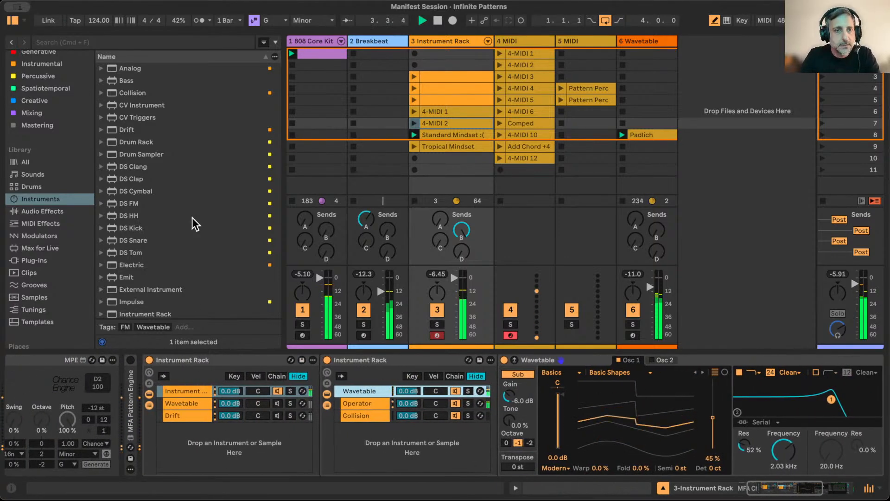
Insert a Pitch MIDI effect before the outer Instrument Rack, transposing by -12 scale degrees
{"action": "scroll", "coordinate": [144, 292], "scroll_direction": "down", "scroll_amount": 1}
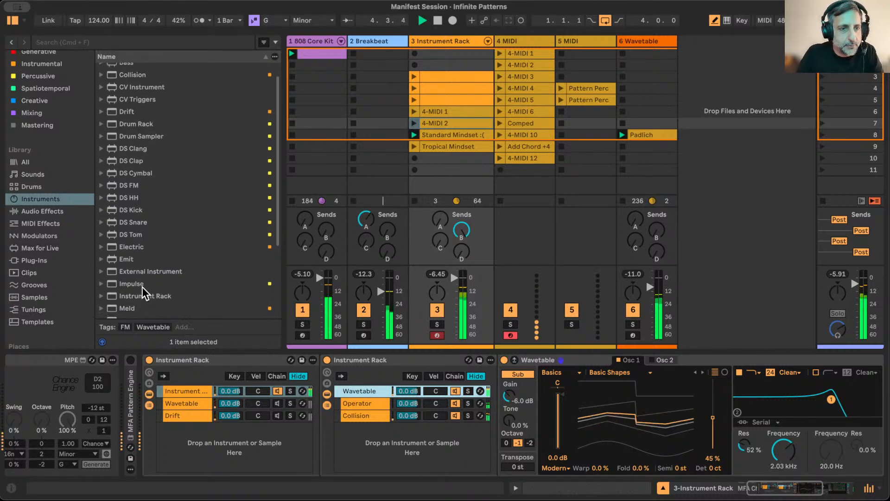
{"action": "left_click", "coordinate": [44, 223]}
{"action": "left_click_drag", "start_coordinate": [128, 241], "coordinate": [181, 404]}
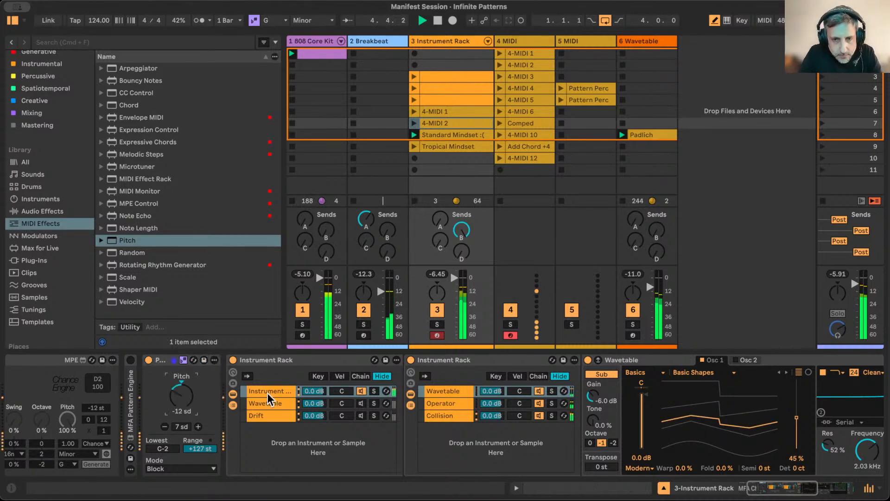
Examine the Collision chain's devices and the key zones of the nested rack's three chains
{"action": "left_click", "coordinate": [439, 415]}
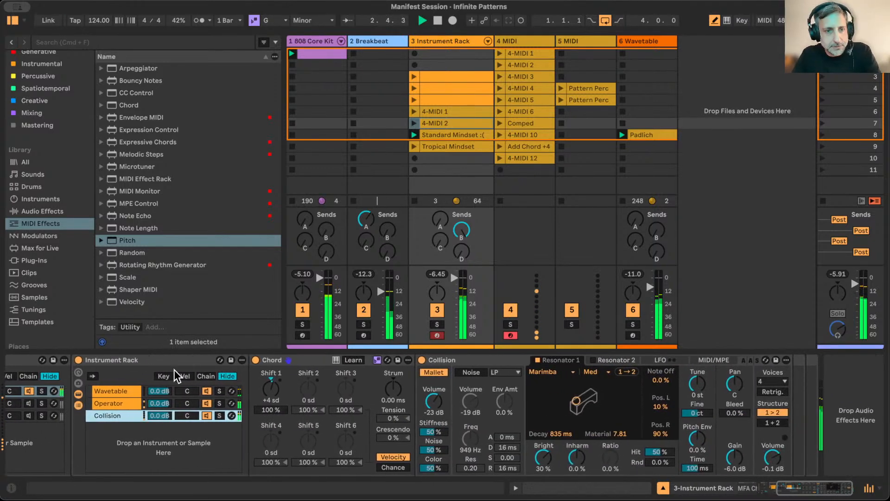
{"action": "left_click", "coordinate": [164, 376]}
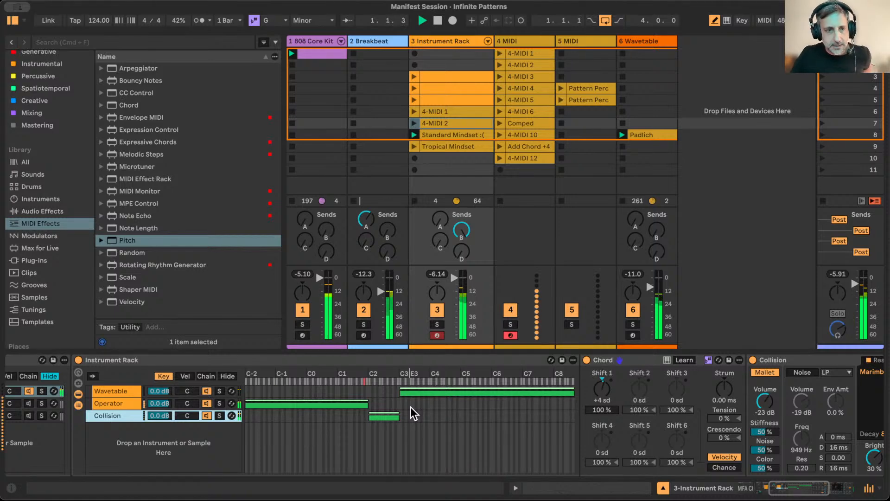
{"action": "left_click", "coordinate": [228, 376]}
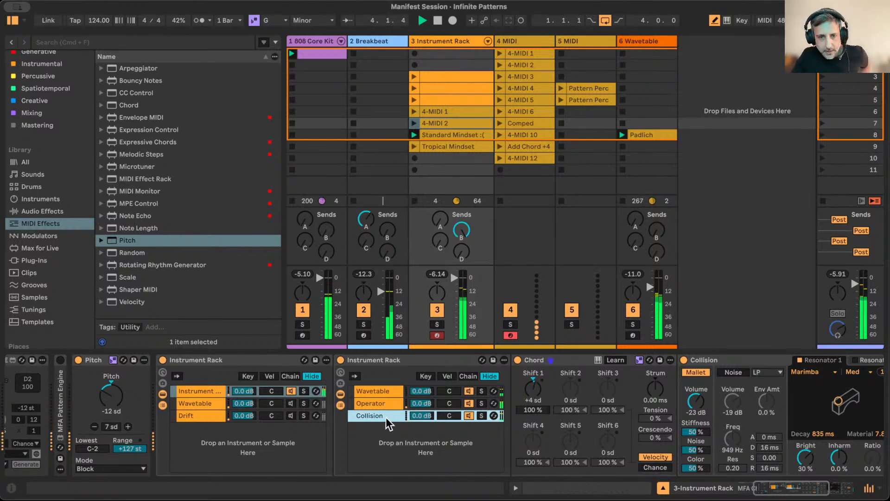
In the nested rack's Operator, choose the two-by-two oscillator algorithm and copy oscillator A's settings to oscillator C
{"action": "left_click", "coordinate": [371, 403]}
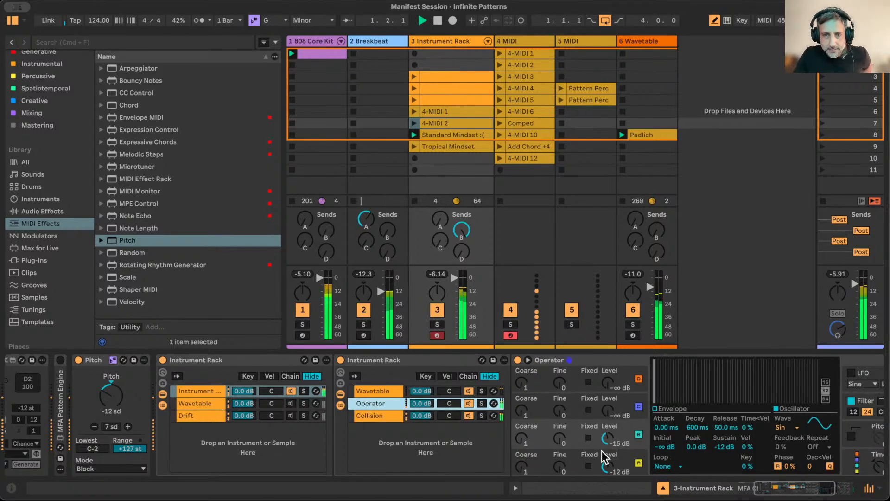
{"action": "left_click", "coordinate": [664, 462]}
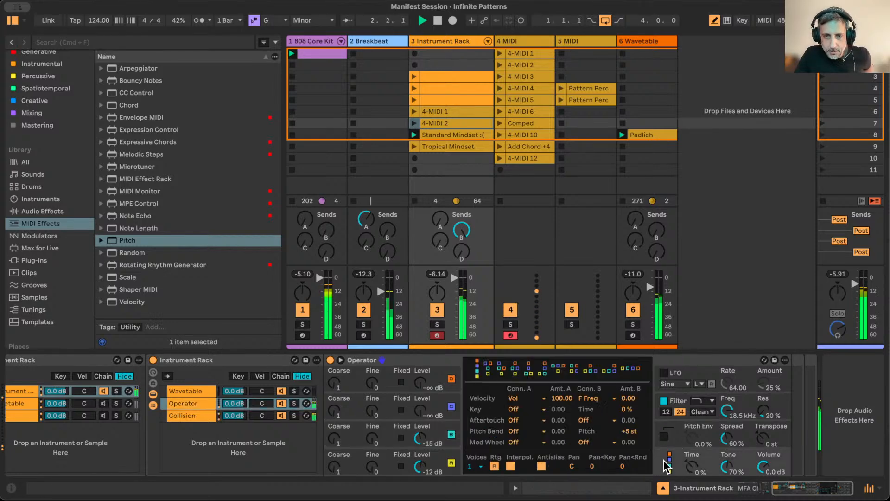
{"action": "left_click", "coordinate": [574, 367]}
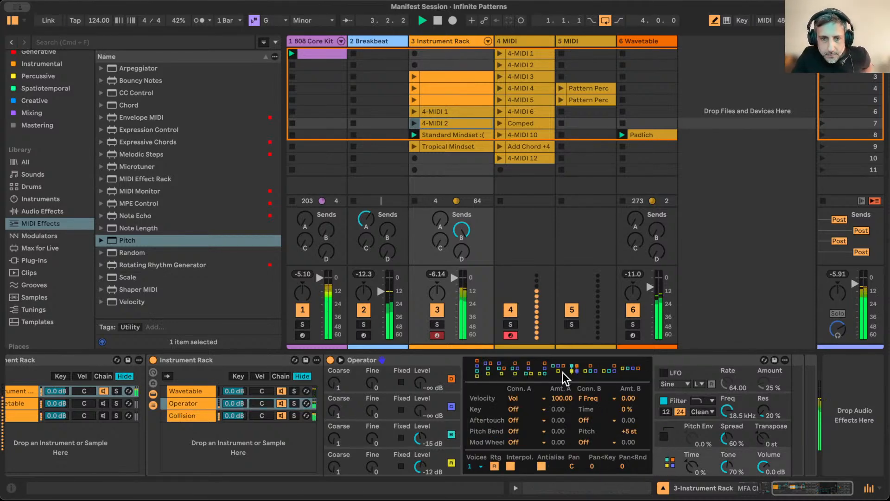
{"action": "left_click", "coordinate": [429, 412]}
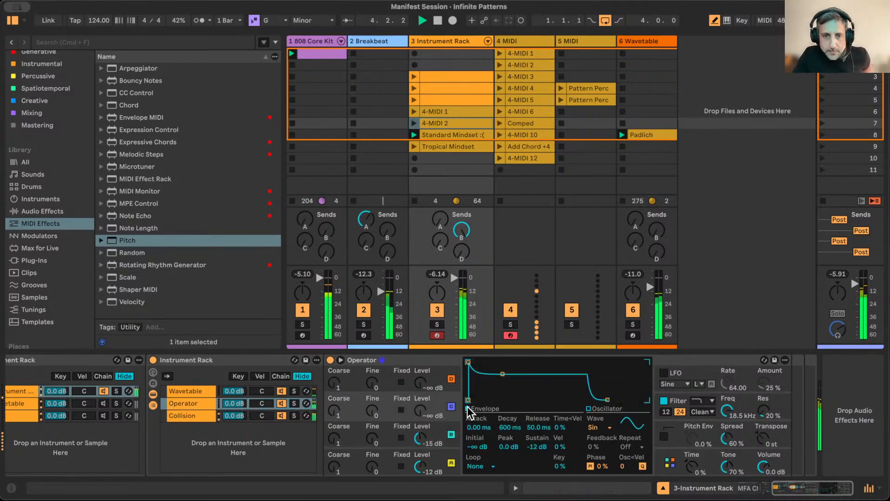
{"action": "right_click", "coordinate": [508, 381]}
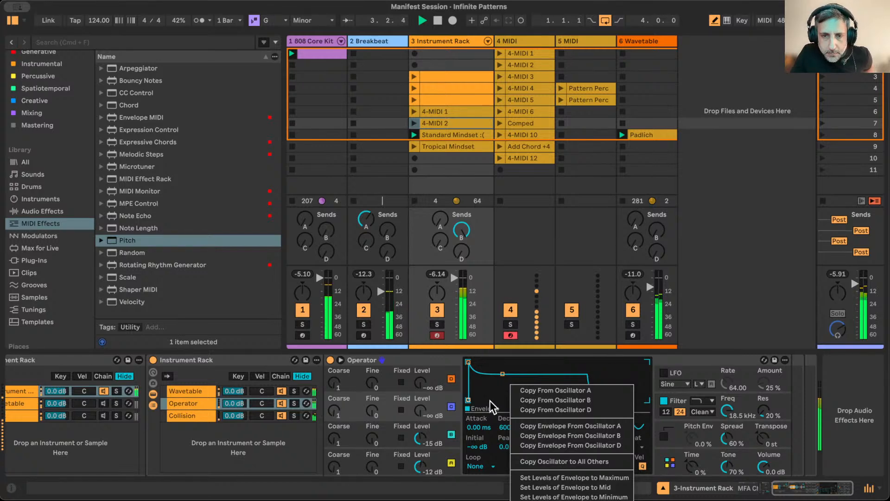
{"action": "left_click", "coordinate": [547, 389]}
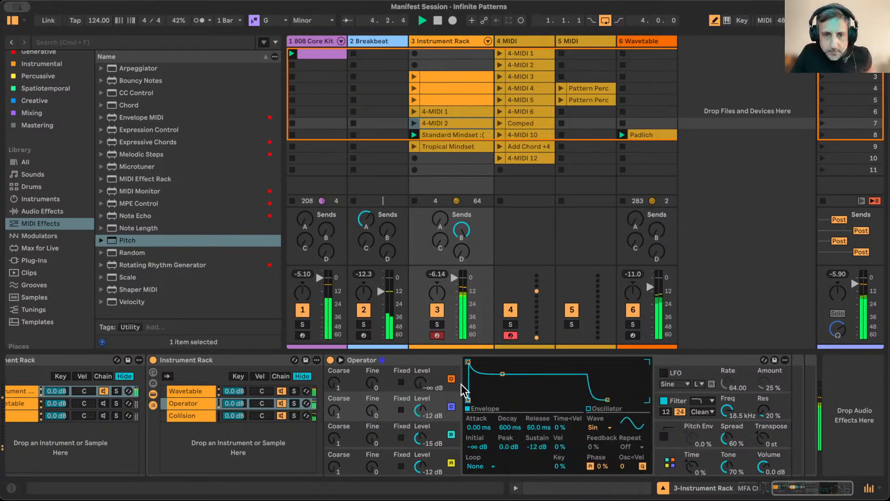
Set Operator's oscillator D to a coarse value of 2 and a level of -28 dB
{"action": "left_click_drag", "start_coordinate": [421, 386], "coordinate": [422, 380]}
{"action": "left_click_drag", "start_coordinate": [332, 385], "coordinate": [331, 381]}
{"action": "left_click_drag", "start_coordinate": [422, 385], "coordinate": [422, 378]}
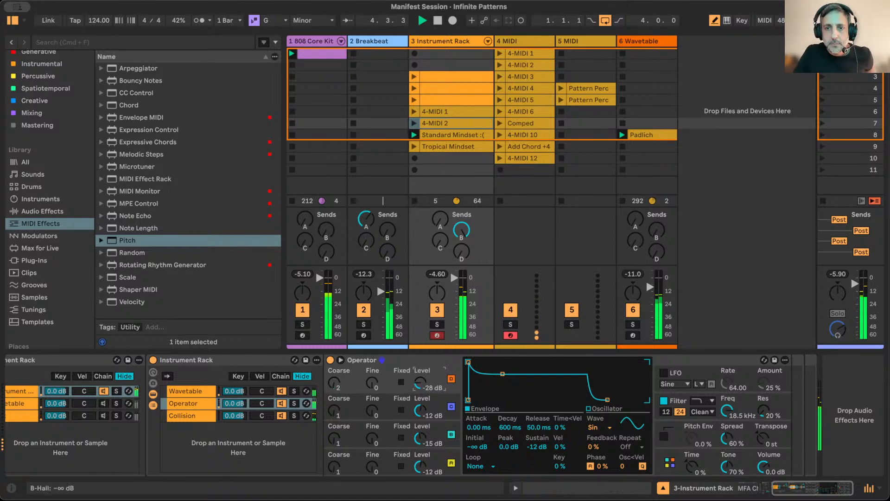
Raise the Wavetable track's send B and stop that track's playing clip
{"action": "left_click_drag", "start_coordinate": [657, 233], "coordinate": [656, 229]}
{"action": "left_click", "coordinate": [623, 200]}
{"action": "left_click_drag", "start_coordinate": [461, 250], "coordinate": [461, 278]}
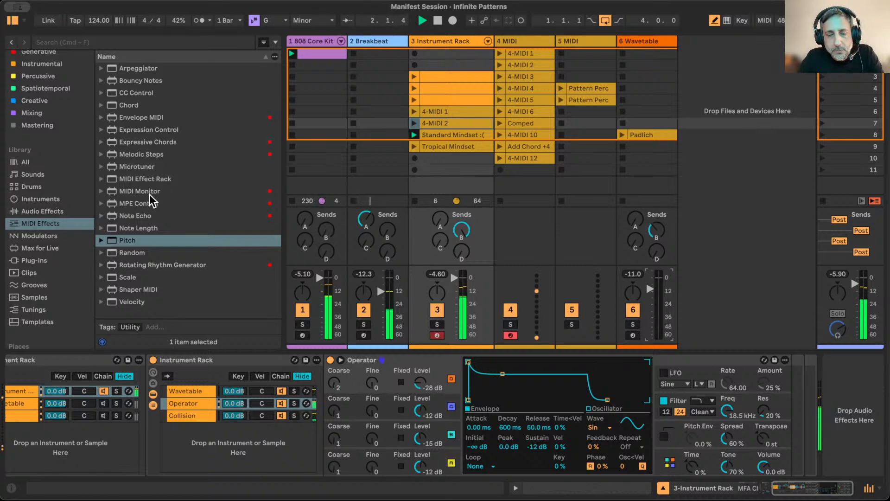
Add the MFA Autodubber Pro modulator to the Instrument Rack track
{"action": "left_click", "coordinate": [40, 234]}
{"action": "scroll", "coordinate": [211, 215], "scroll_direction": "down", "scroll_amount": 5}
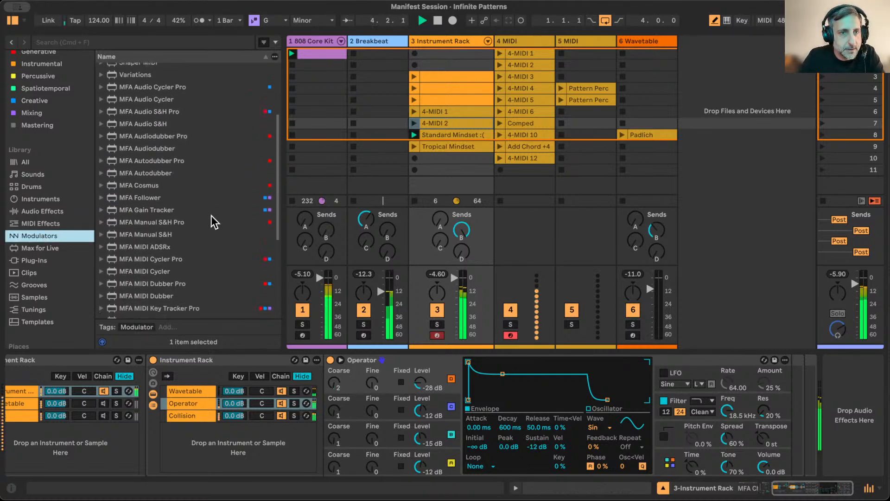
{"action": "left_click_drag", "start_coordinate": [149, 156], "coordinate": [428, 184]}
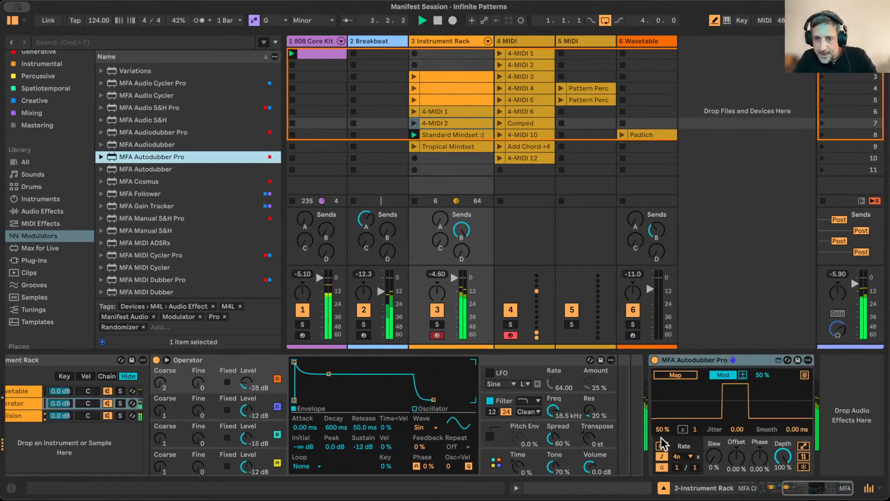
Set MFA Autodubber Pro's percentage to 25% and its x value to 3, and map it to the Instrument Rack track's send D (D-Dub)
{"action": "left_click", "coordinate": [661, 429]}
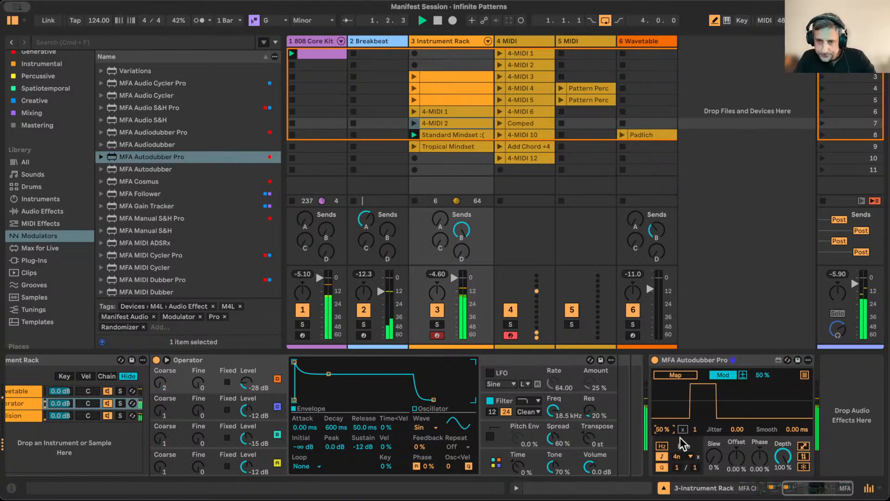
{"action": "left_click", "coordinate": [694, 429]}
{"action": "type", "text": "3"}
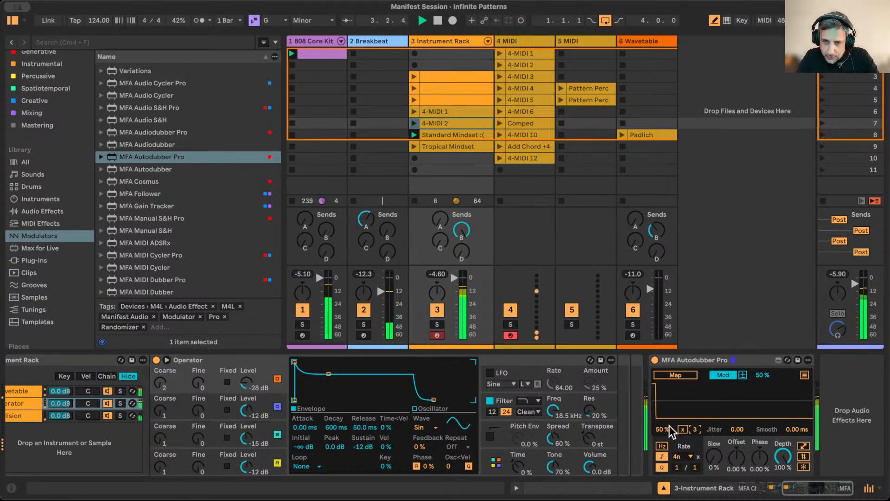
{"action": "left_click_drag", "start_coordinate": [662, 429], "coordinate": [662, 440]}
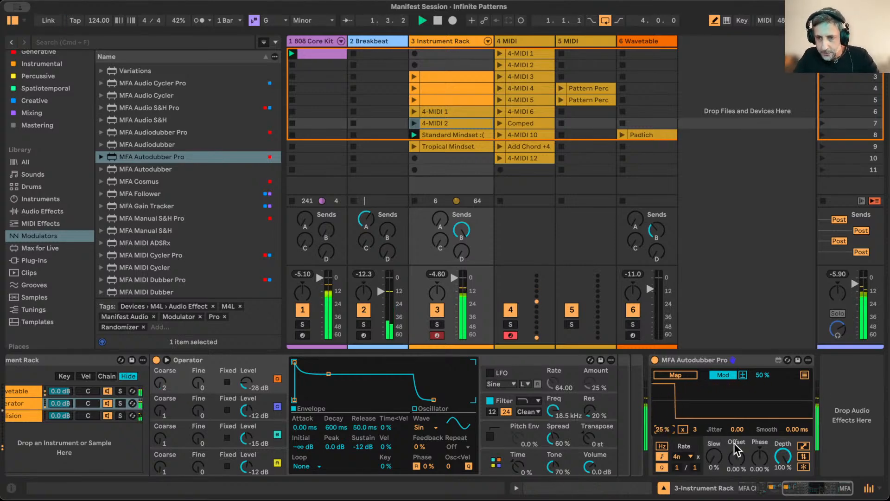
{"action": "left_click", "coordinate": [688, 374]}
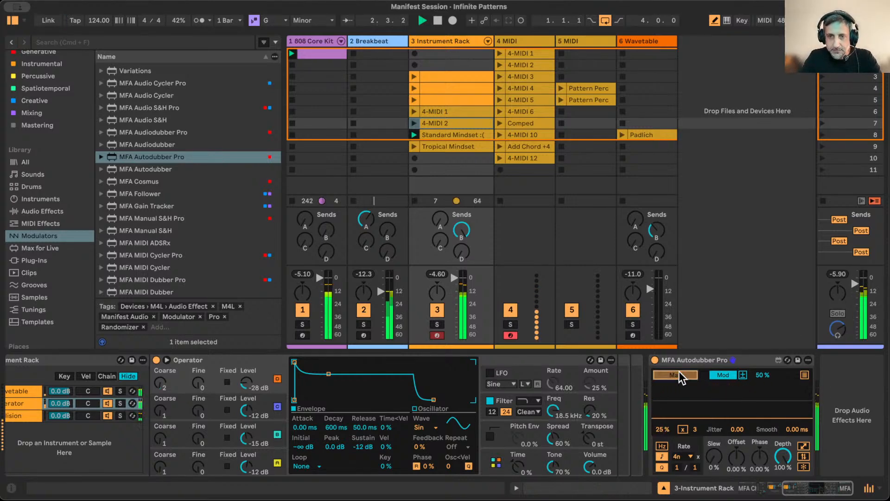
{"action": "left_click", "coordinate": [461, 252]}
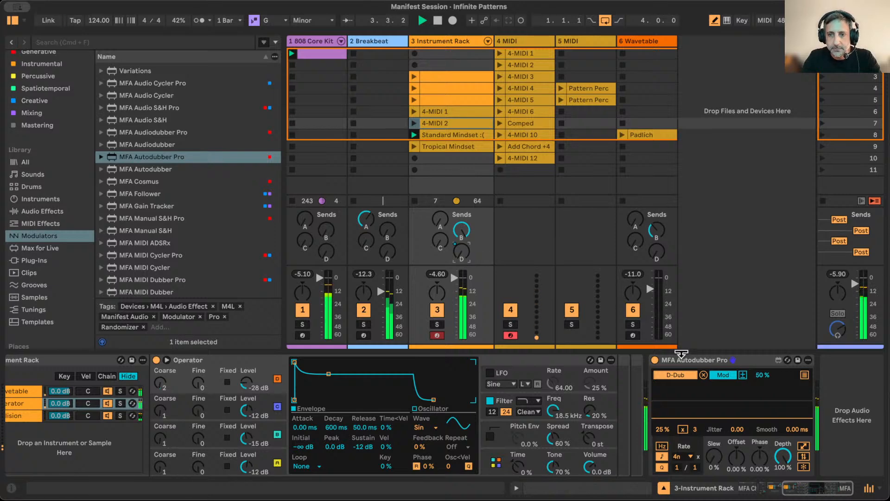
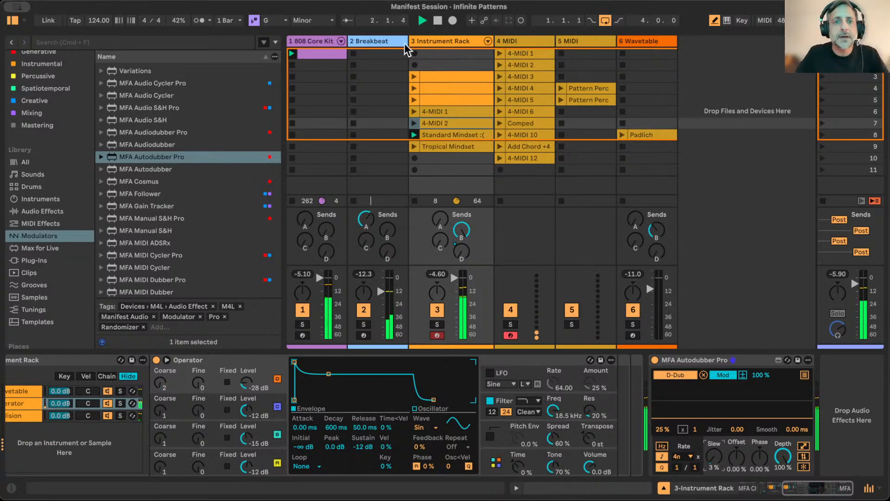
Set MFA Autodubber Pro's percentage on the Instrument Rack track to 15% and display the Breakbeat track's device chain
{"action": "left_click", "coordinate": [380, 45]}
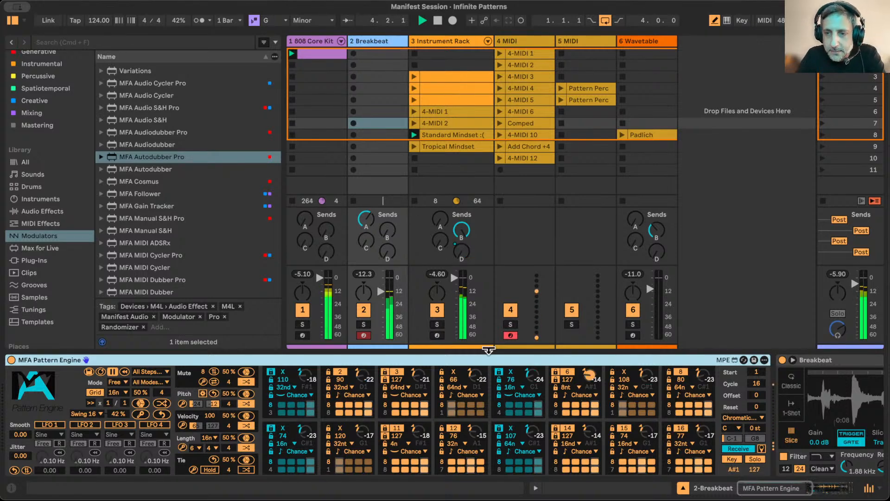
{"action": "left_click", "coordinate": [429, 41]}
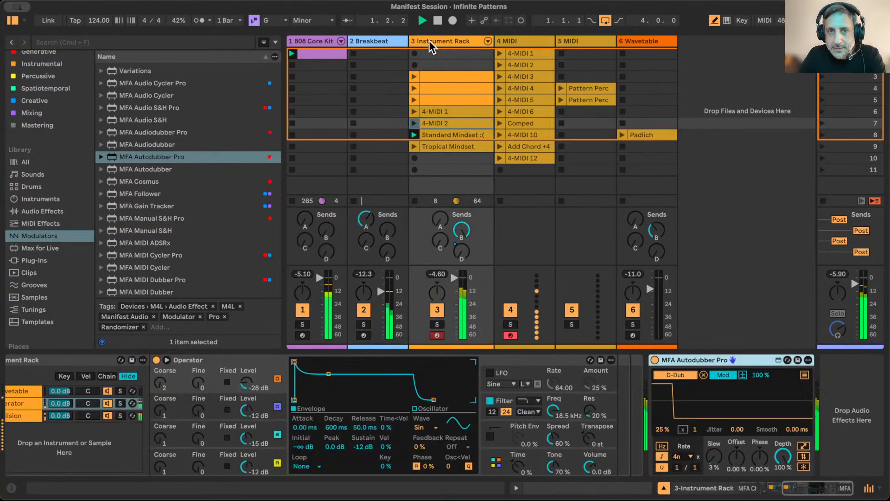
{"action": "left_click", "coordinate": [668, 433]}
{"action": "type", "text": "15"}
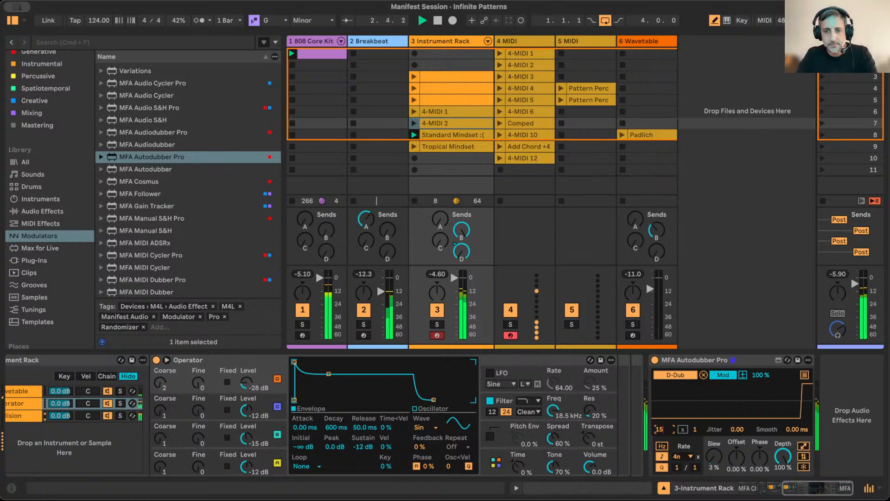
{"action": "key", "text": "Return"}
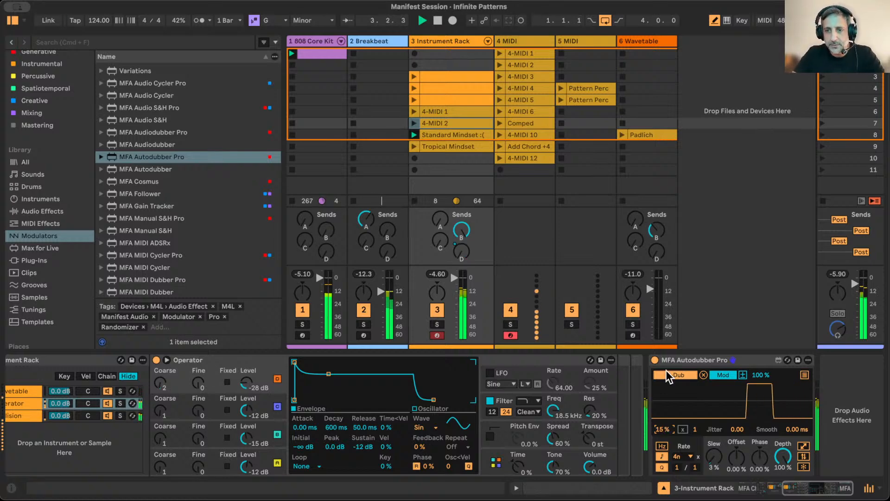
{"action": "left_click", "coordinate": [373, 35]}
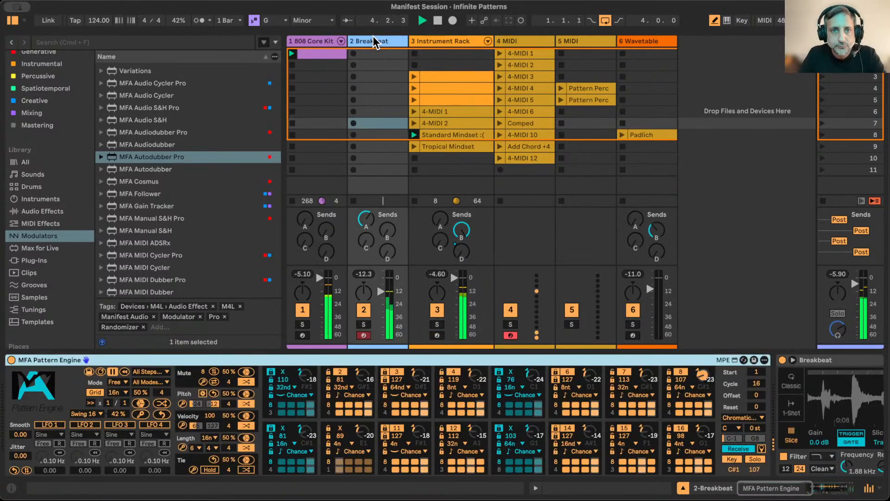
Set the rate of MFA Autodubber Pro on the Instrument Rack track to 8n and its percentage to 11%
{"action": "left_click", "coordinate": [455, 40]}
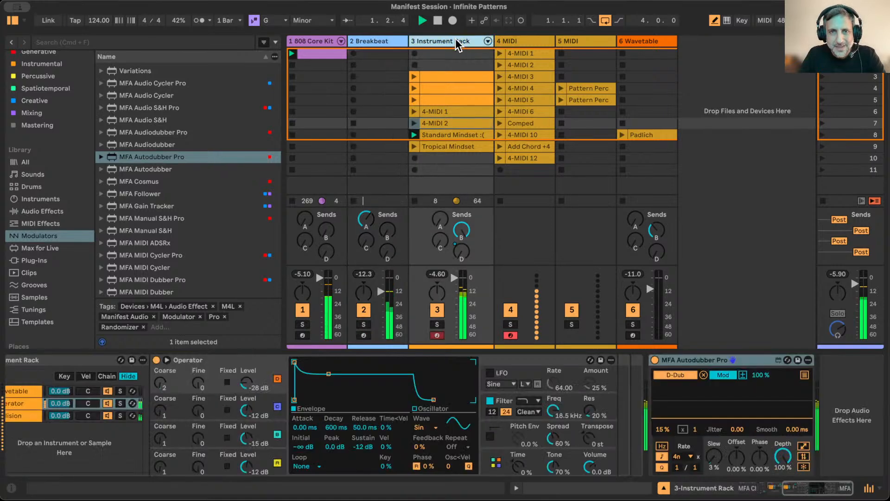
{"action": "left_click", "coordinate": [683, 457]}
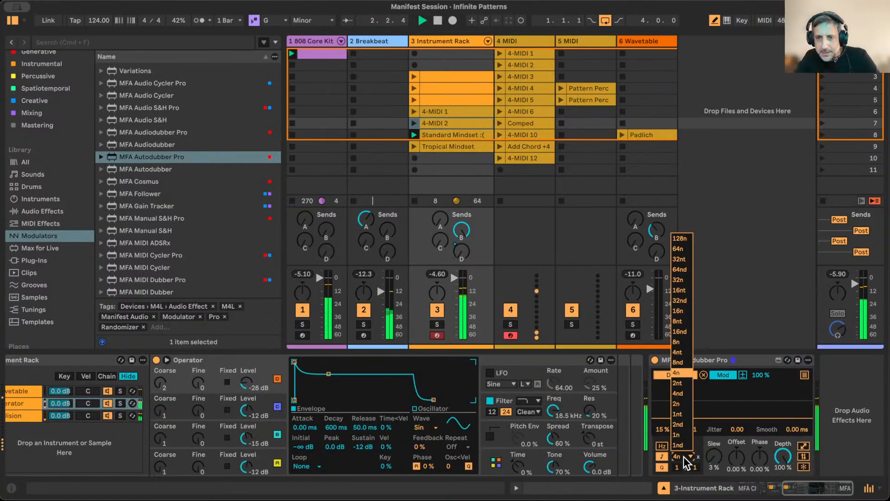
{"action": "left_click", "coordinate": [679, 342]}
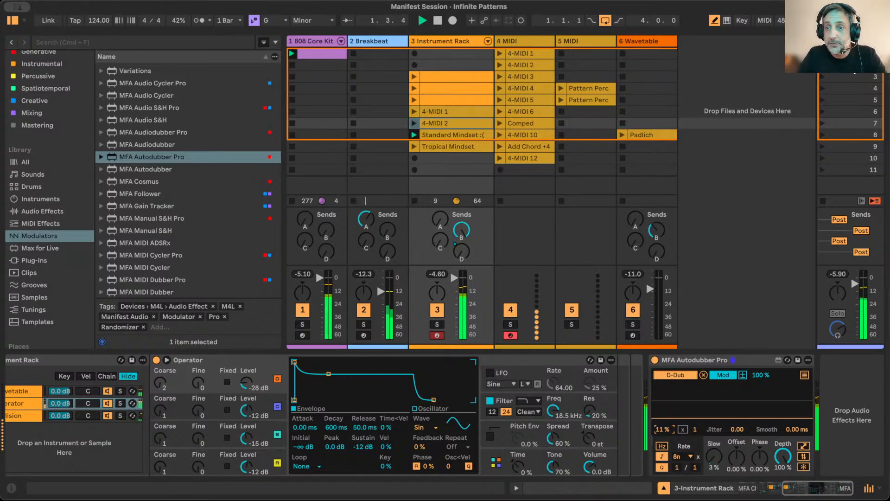
Show the return tracks, examine the D-Dub return's device chain, and hide the returns again
{"action": "left_click", "coordinate": [876, 489]}
{"action": "left_click", "coordinate": [842, 475]}
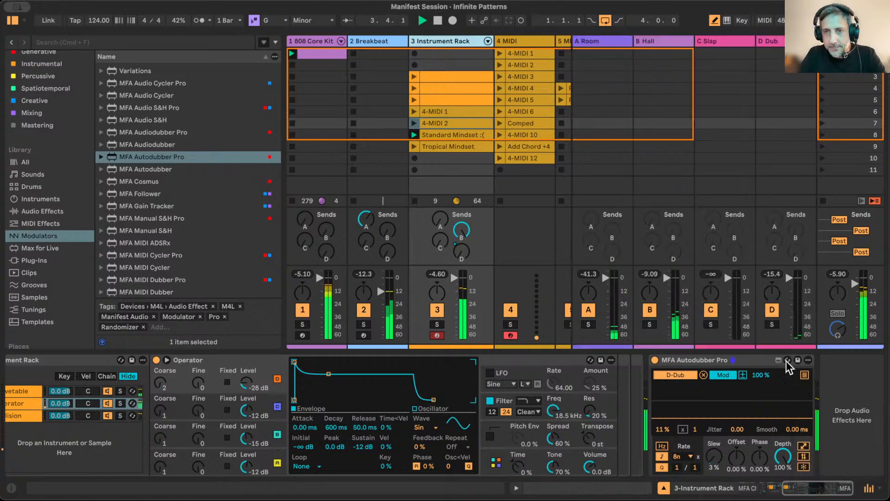
{"action": "left_click", "coordinate": [663, 269]}
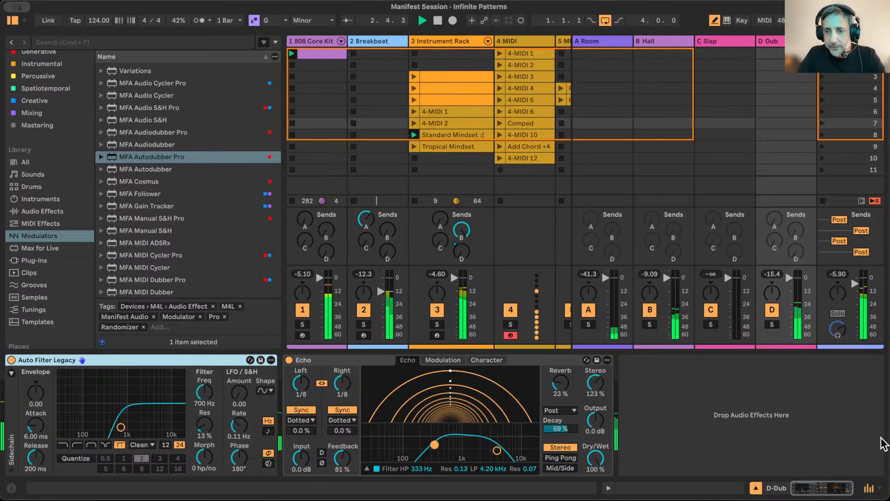
{"action": "left_click", "coordinate": [868, 487]}
{"action": "left_click", "coordinate": [868, 475]}
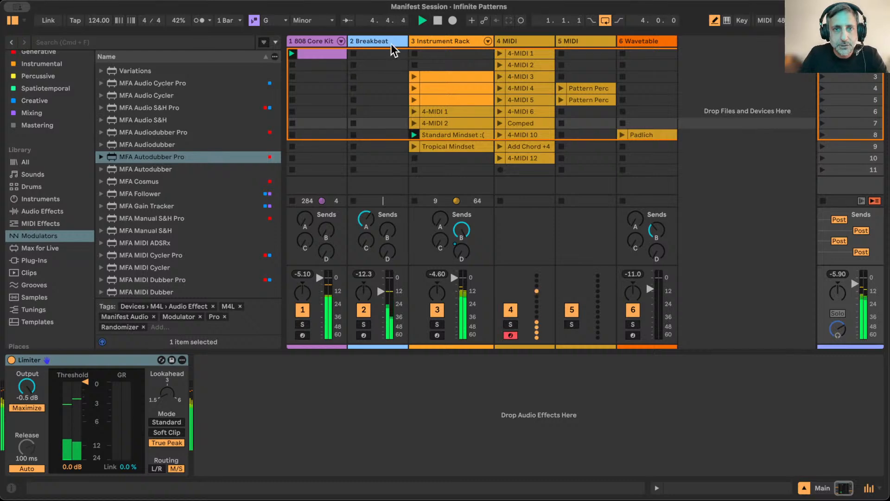
Add the MFA MIDI Key Tracker Pro modulator to the Breakbeat track, between MFA Pattern Engine and the Breakbeat sampler
{"action": "left_click", "coordinate": [379, 42]}
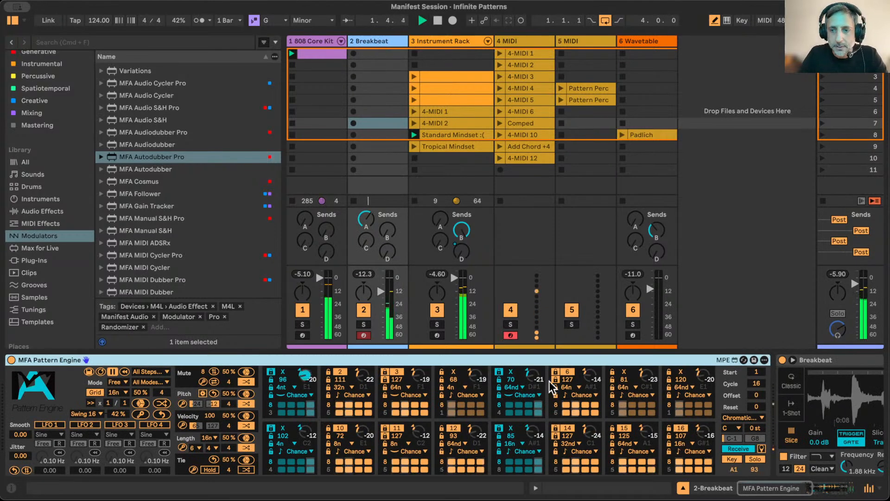
{"action": "scroll", "coordinate": [675, 414], "scroll_direction": "right", "scroll_amount": 2}
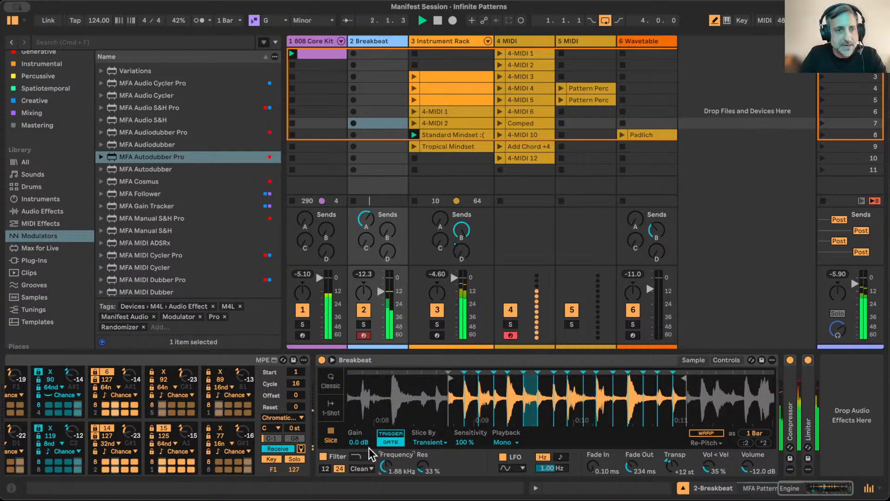
{"action": "scroll", "coordinate": [180, 222], "scroll_direction": "down", "scroll_amount": 5}
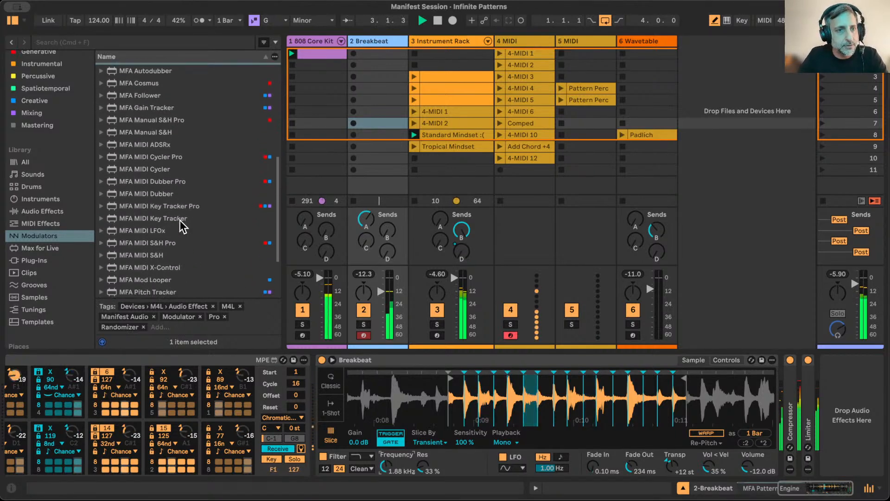
{"action": "scroll", "coordinate": [179, 221], "scroll_direction": "down", "scroll_amount": 1}
{"action": "scroll", "coordinate": [179, 221], "scroll_direction": "up", "scroll_amount": 3}
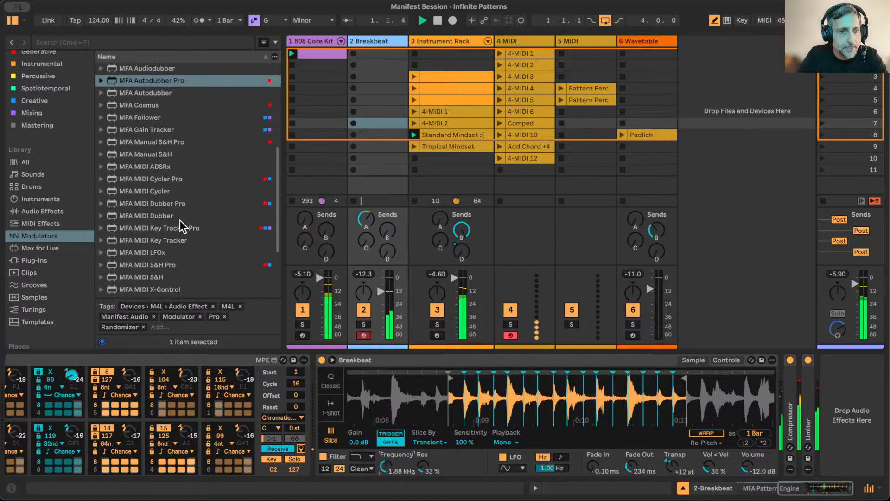
{"action": "left_click_drag", "start_coordinate": [161, 202], "coordinate": [315, 390]}
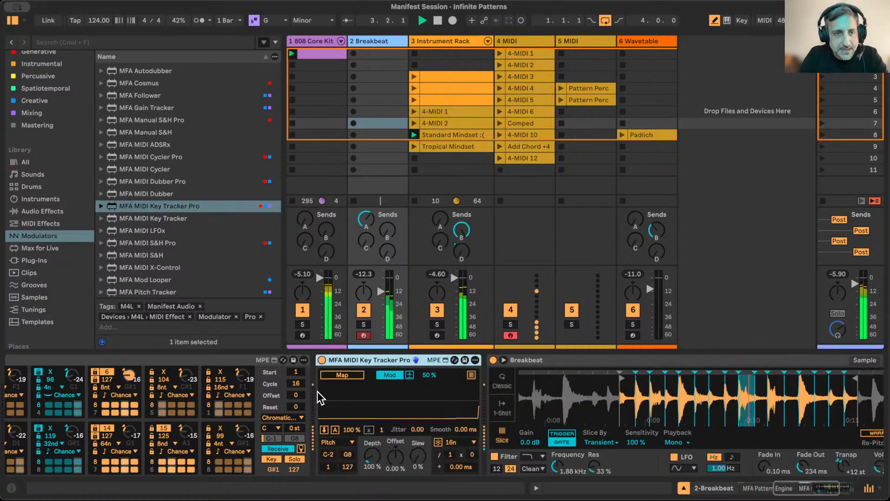
Set MFA MIDI Key Tracker Pro on the Breakbeat track to track Velocity
{"action": "scroll", "coordinate": [208, 413], "scroll_direction": "left", "scroll_amount": 5}
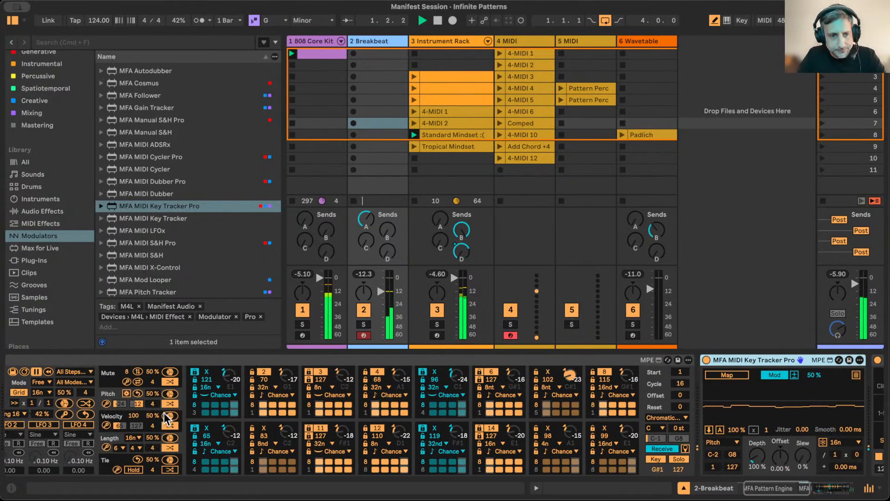
{"action": "scroll", "coordinate": [573, 399], "scroll_direction": "right", "scroll_amount": 10}
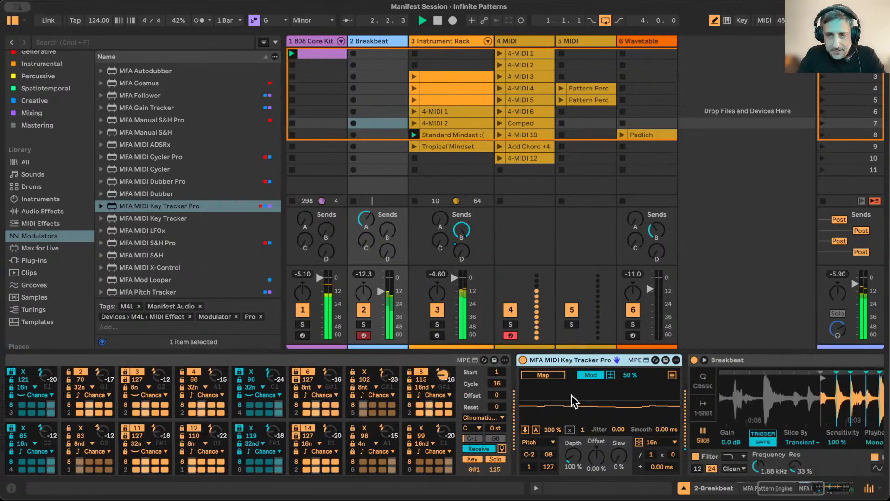
{"action": "scroll", "coordinate": [574, 398], "scroll_direction": "right", "scroll_amount": 2}
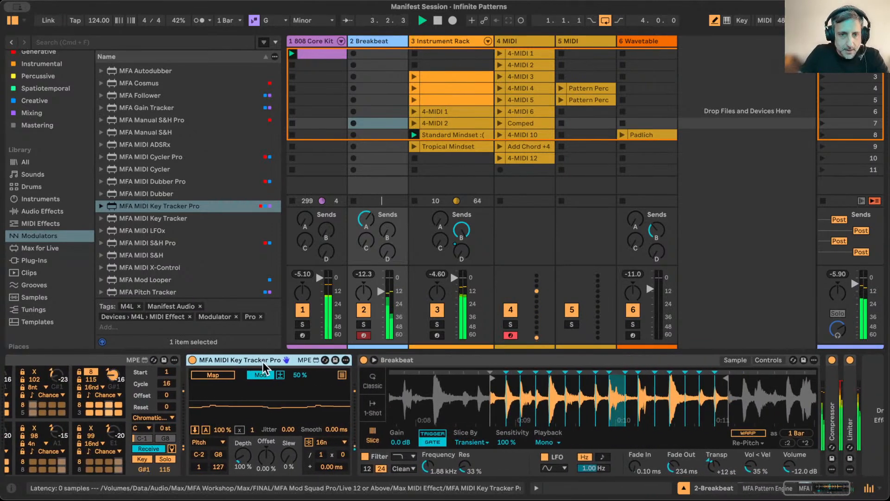
{"action": "left_click", "coordinate": [207, 441]}
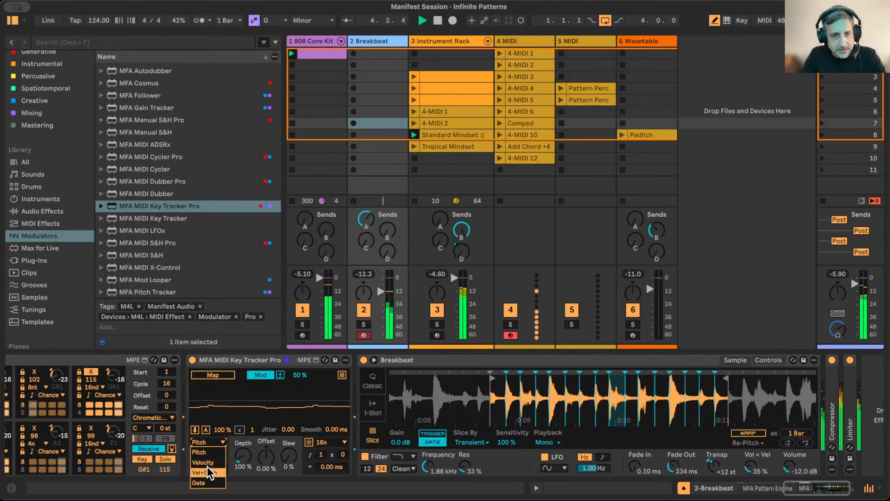
{"action": "left_click", "coordinate": [206, 463]}
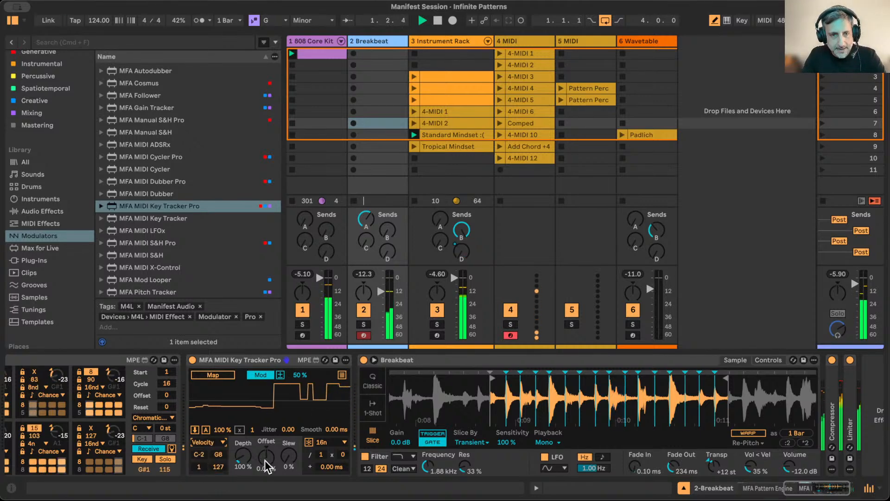
Lower the minimum of the velocity range in the Breakbeat track's MFA Pattern Engine
{"action": "scroll", "coordinate": [186, 431], "scroll_direction": "left", "scroll_amount": 10}
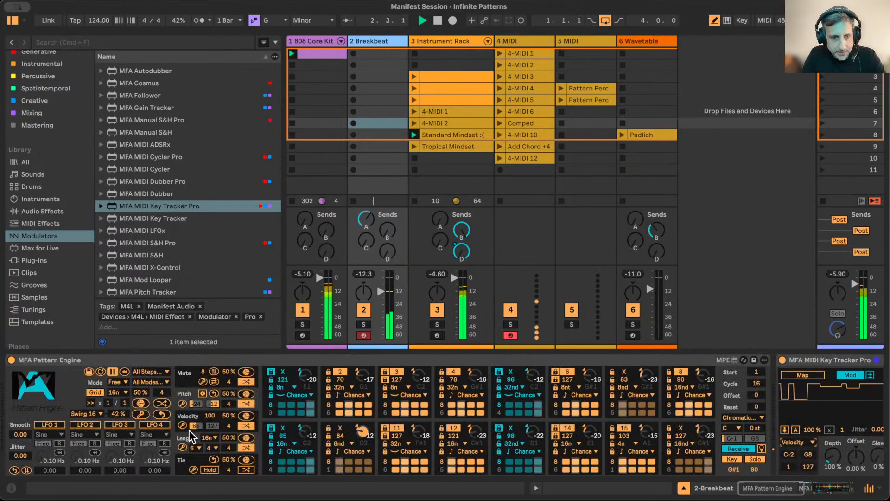
{"action": "left_click", "coordinate": [192, 426]}
{"action": "type", "text": "6"}
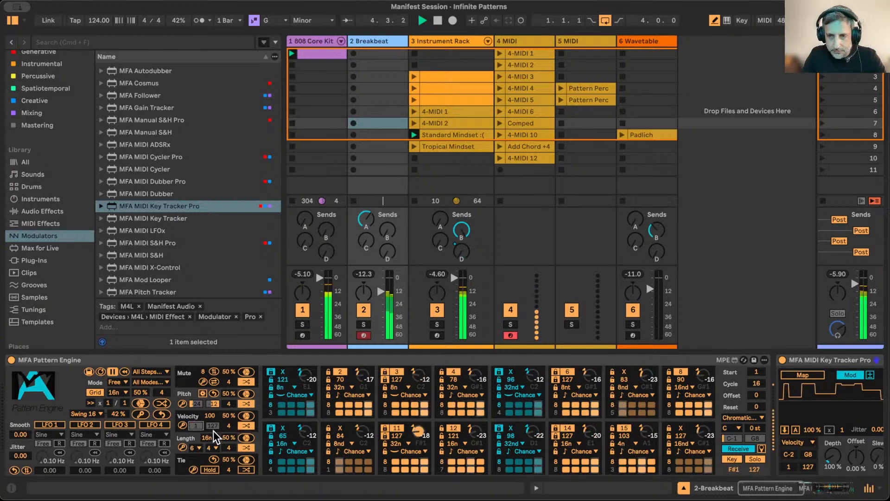
Map MFA MIDI Key Tracker Pro to the Breakbeat sampler's filter frequency
{"action": "scroll", "coordinate": [213, 430], "scroll_direction": "right", "scroll_amount": 15}
{"action": "scroll", "coordinate": [213, 430], "scroll_direction": "right", "scroll_amount": 8}
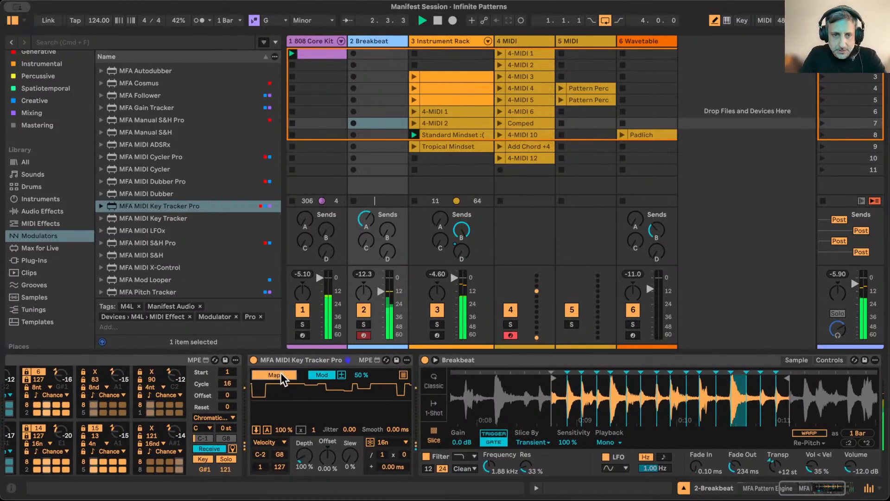
{"action": "left_click", "coordinate": [487, 464]}
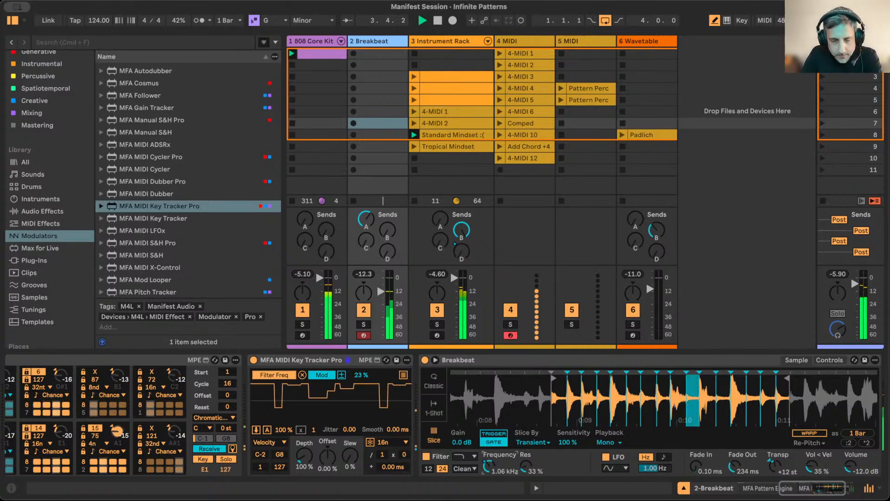
Set the filter frequency mapping's range to 13% and the sampler's filter frequency to 771 Hz, auditioning the Breakbeat track in solo
{"action": "left_click_drag", "start_coordinate": [367, 382], "coordinate": [368, 394]}
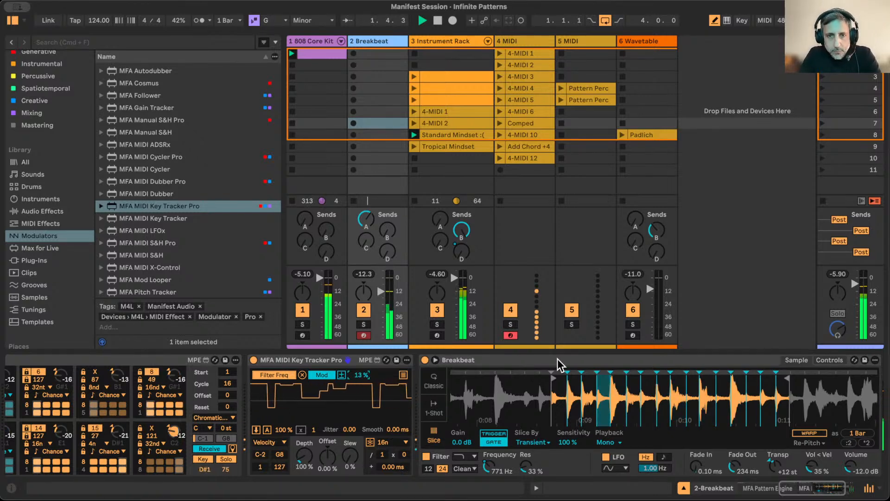
{"action": "left_click", "coordinate": [364, 324]}
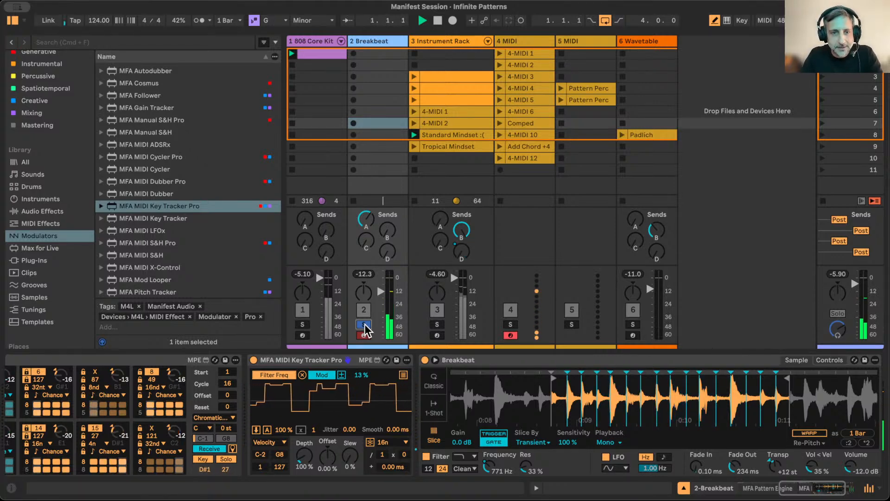
{"action": "left_click", "coordinate": [364, 324]}
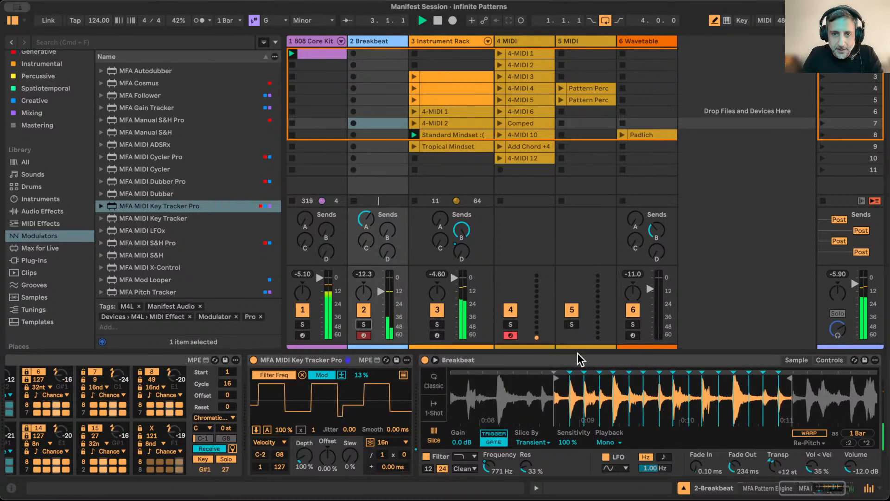
Add a Delay right after the Breakbeat sampler, in Time mode at 27.0 ms with 42% dry/wet and the filter at 1.70 kHz
{"action": "scroll", "coordinate": [576, 357], "scroll_direction": "right", "scroll_amount": 3}
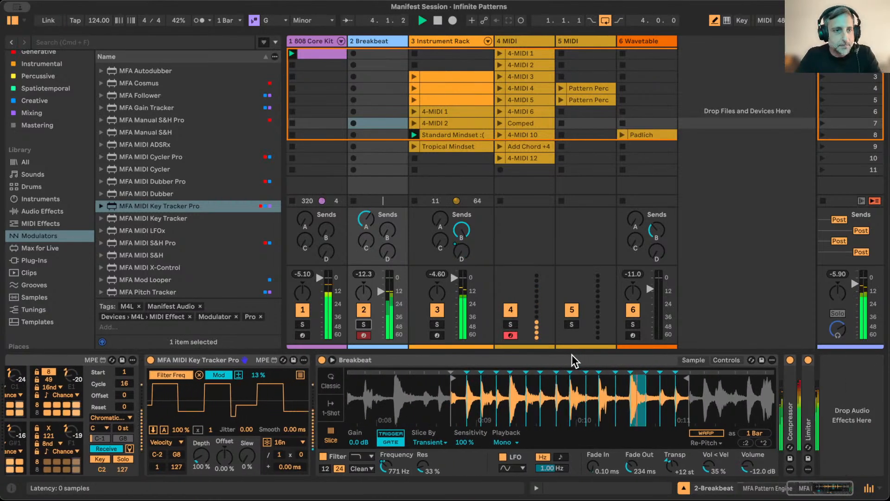
{"action": "scroll", "coordinate": [49, 90], "scroll_direction": "up", "scroll_amount": 2}
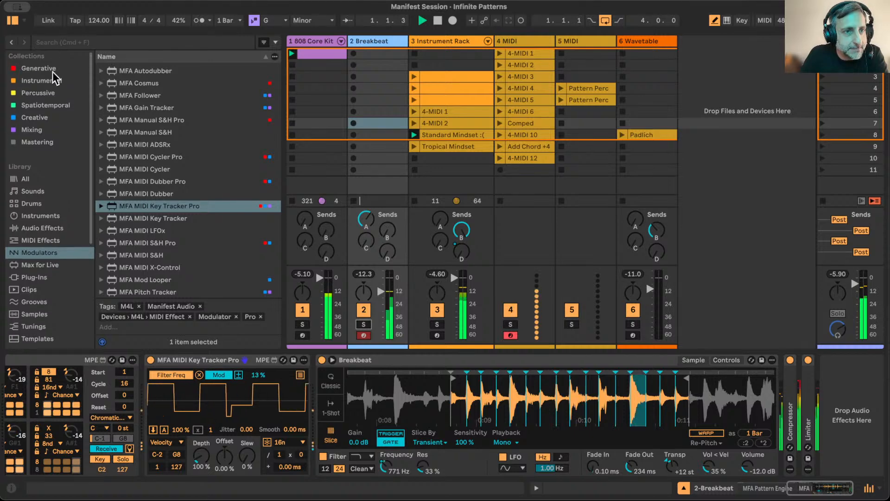
{"action": "left_click", "coordinate": [43, 105]}
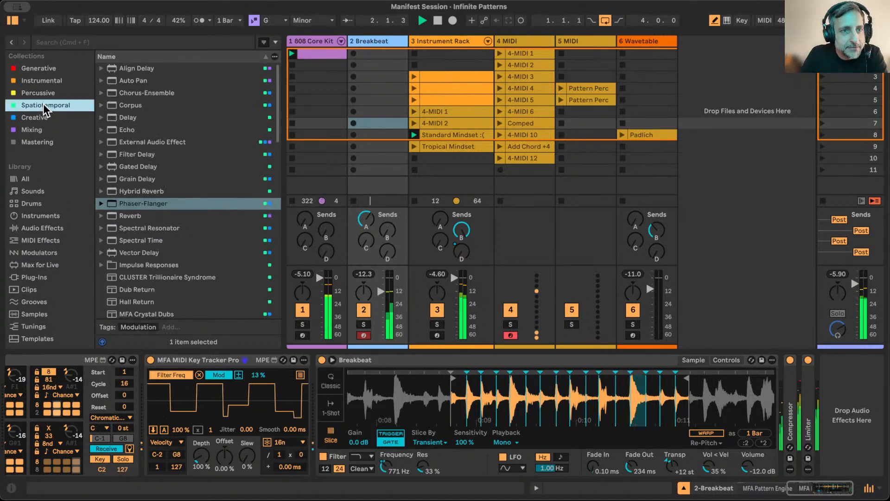
{"action": "left_click_drag", "start_coordinate": [110, 118], "coordinate": [789, 407]}
{"action": "left_click", "coordinate": [658, 382]}
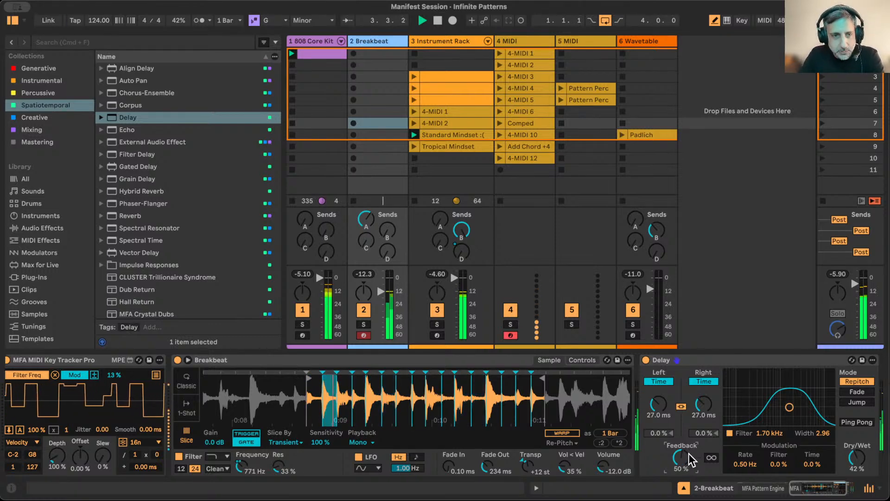
{"action": "left_click", "coordinate": [677, 361]}
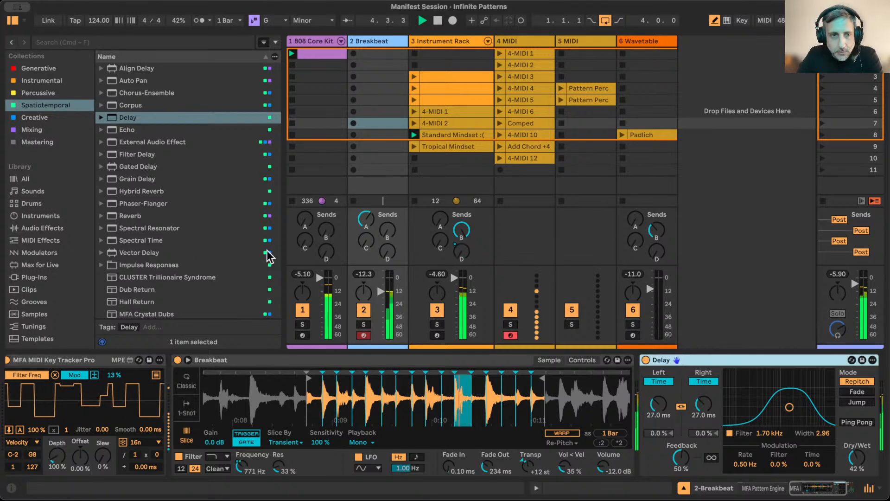
{"action": "scroll", "coordinate": [168, 238], "scroll_direction": "down", "scroll_amount": 10}
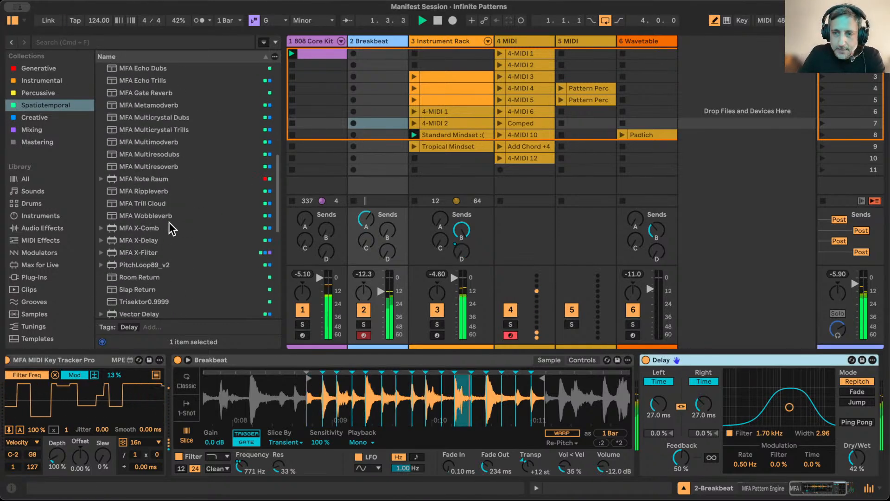
{"action": "scroll", "coordinate": [157, 177], "scroll_direction": "up", "scroll_amount": 10}
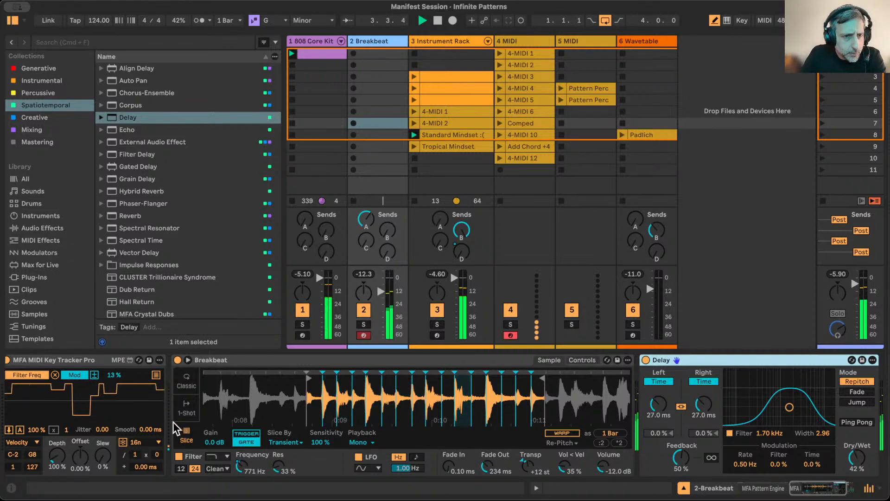
Map MFA MIDI Key Tracker Pro's second slot to the Delay's left time with a -9% range, and set the delay time to 80.2 ms
{"action": "scroll", "coordinate": [125, 396], "scroll_direction": "left", "scroll_amount": 5}
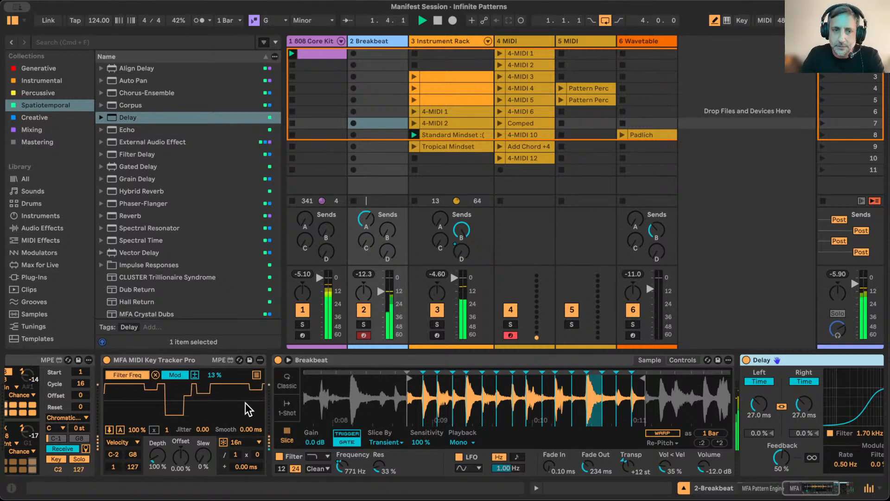
{"action": "left_click", "coordinate": [256, 374]}
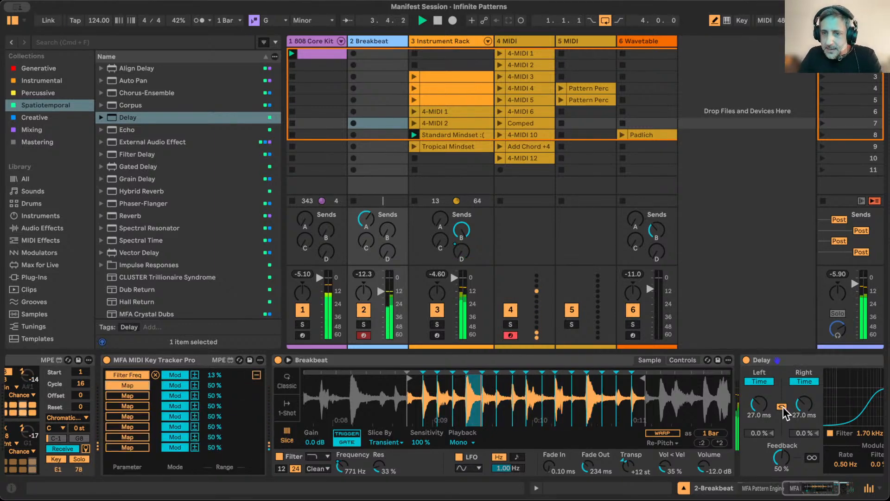
{"action": "left_click", "coordinate": [759, 403]}
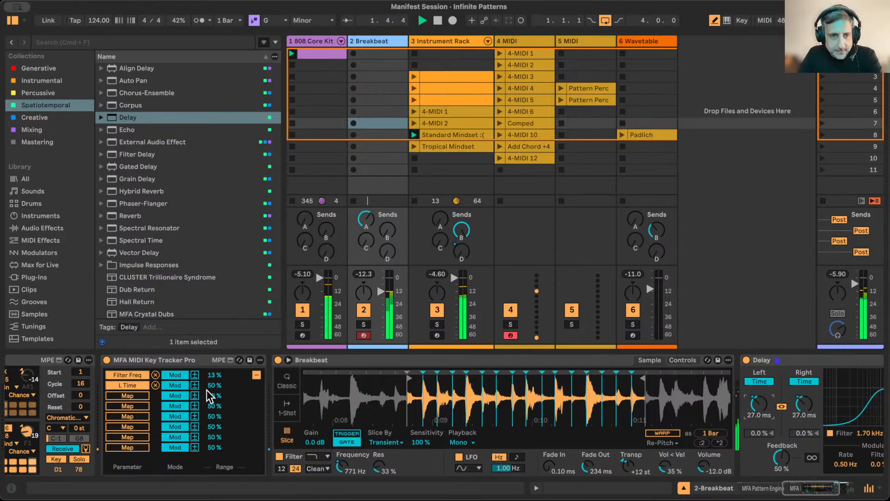
{"action": "left_click_drag", "start_coordinate": [214, 385], "coordinate": [214, 412]}
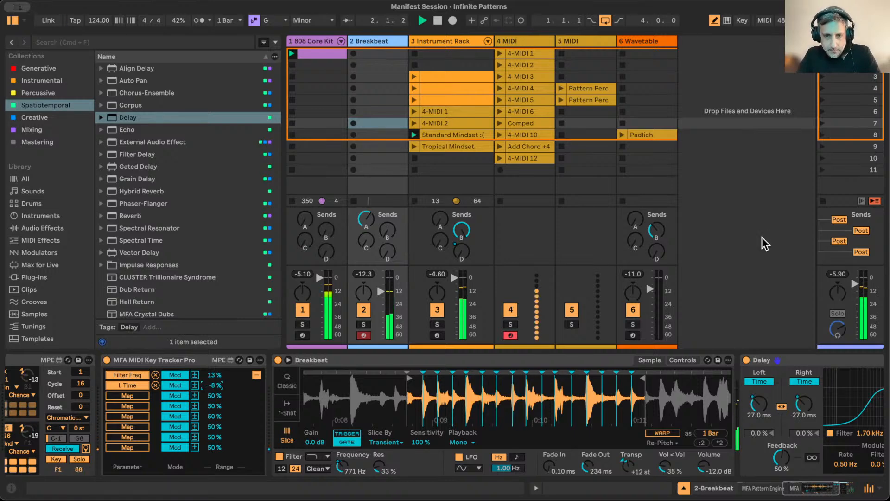
{"action": "left_click_drag", "start_coordinate": [803, 404], "coordinate": [804, 404]}
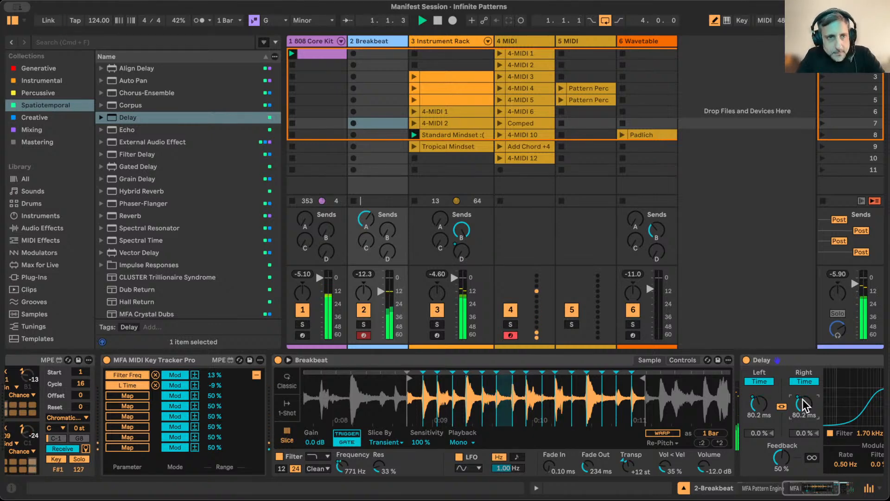
Show MFA MIDI Key Tracker Pro's detailed settings for the Filter Freq mapping and set its Smooth value to 1.00 ms
{"action": "left_click", "coordinate": [256, 375]}
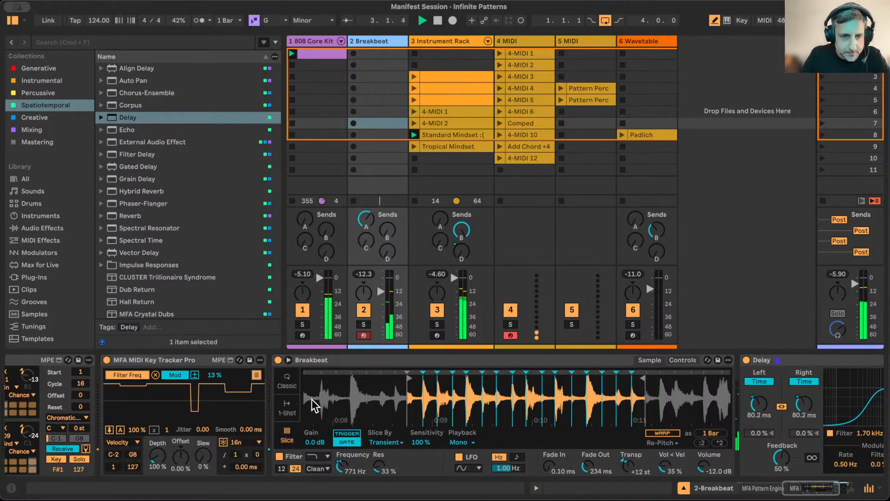
{"action": "scroll", "coordinate": [487, 398], "scroll_direction": "right", "scroll_amount": 5}
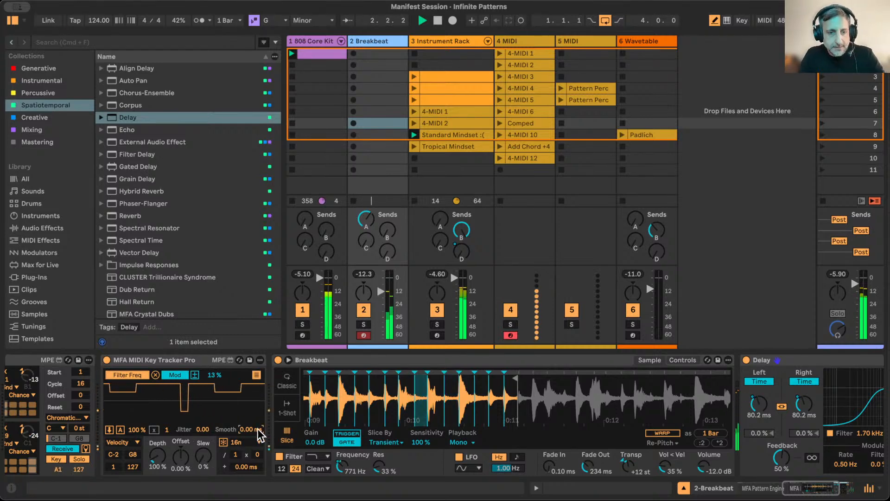
{"action": "left_click_drag", "start_coordinate": [253, 429], "coordinate": [240, 381]}
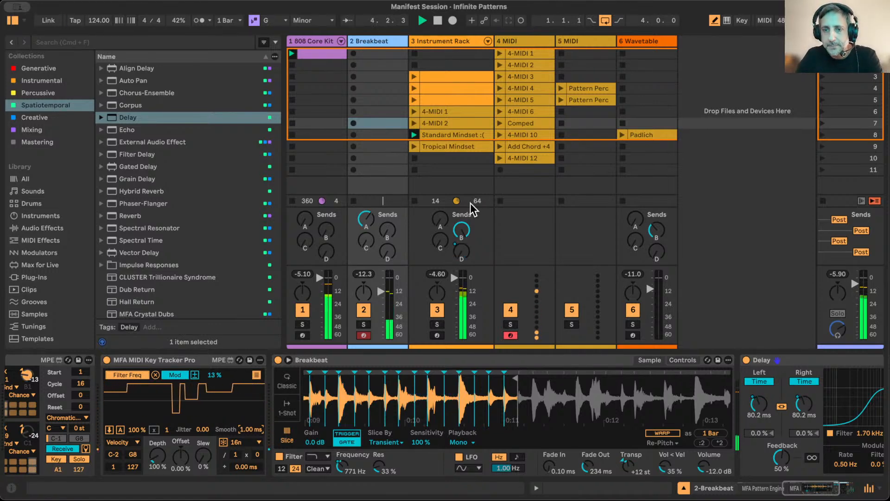
Examine the MFA Pattern Engine's step velocities, lengths and chances, along with its randomization settings, on the Breakbeat track
{"action": "scroll", "coordinate": [316, 422], "scroll_direction": "left", "scroll_amount": 10}
{"action": "scroll", "coordinate": [155, 417], "scroll_direction": "left", "scroll_amount": 10}
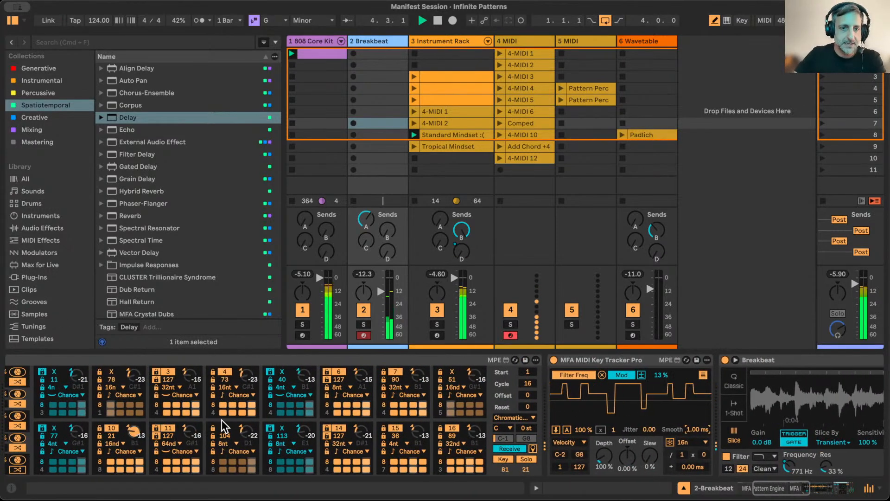
{"action": "scroll", "coordinate": [223, 417], "scroll_direction": "left", "scroll_amount": 3}
{"action": "scroll", "coordinate": [226, 418], "scroll_direction": "left", "scroll_amount": 10}
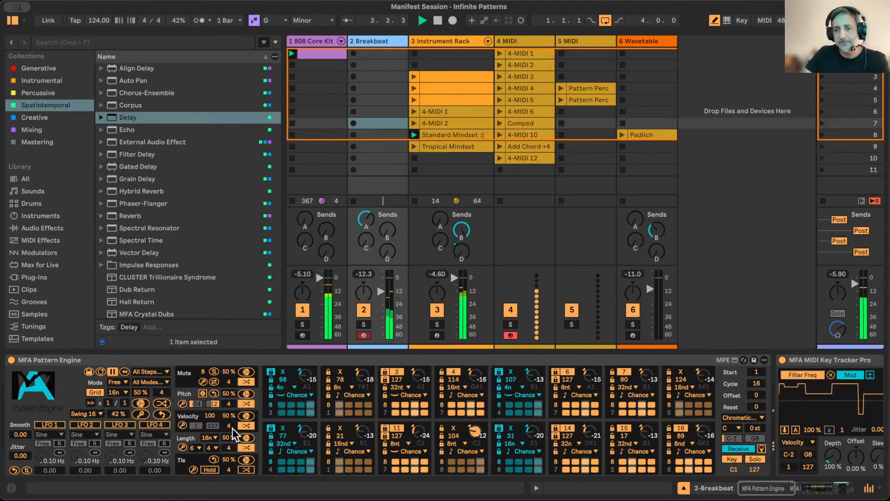
{"action": "scroll", "coordinate": [244, 438], "scroll_direction": "right", "scroll_amount": 5}
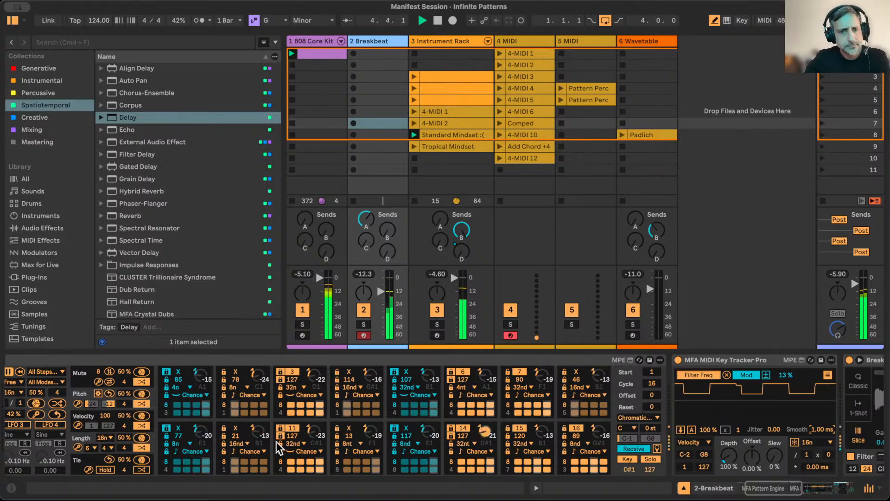
{"action": "scroll", "coordinate": [276, 441], "scroll_direction": "left", "scroll_amount": 5}
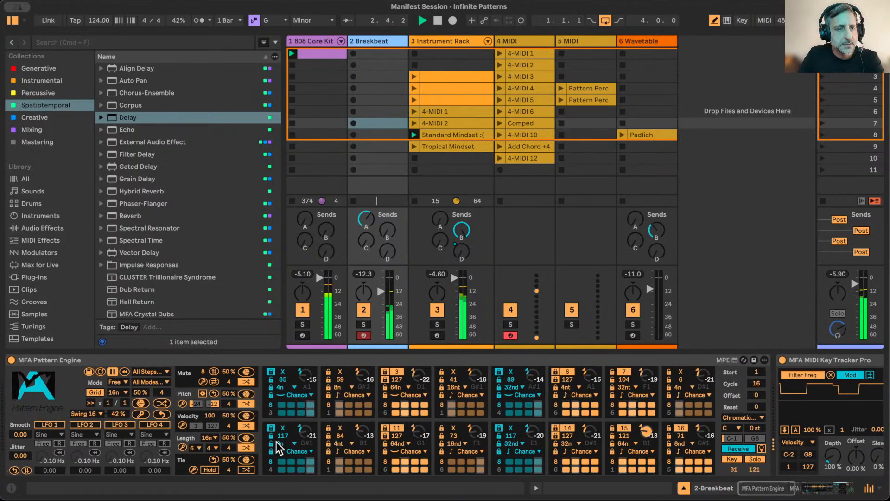
{"action": "scroll", "coordinate": [276, 441], "scroll_direction": "down", "scroll_amount": 1}
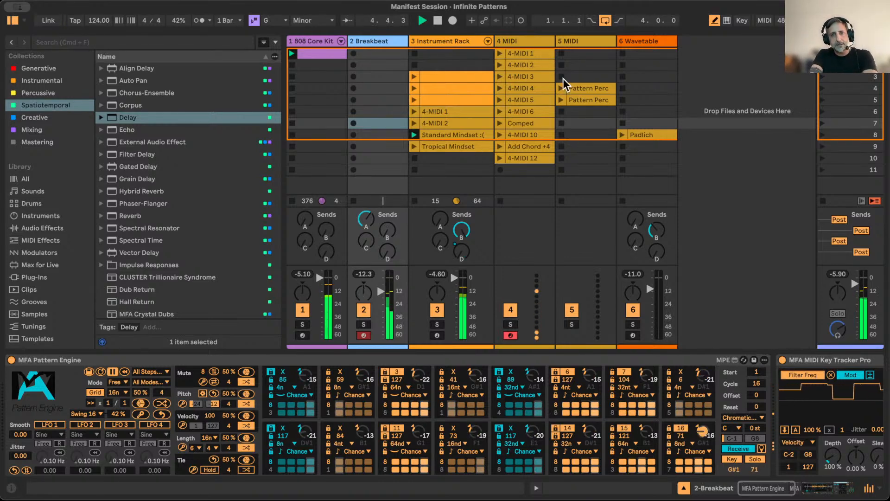
Load an Operator instrument onto the empty track 5 MIDI
{"action": "left_click", "coordinate": [571, 38]}
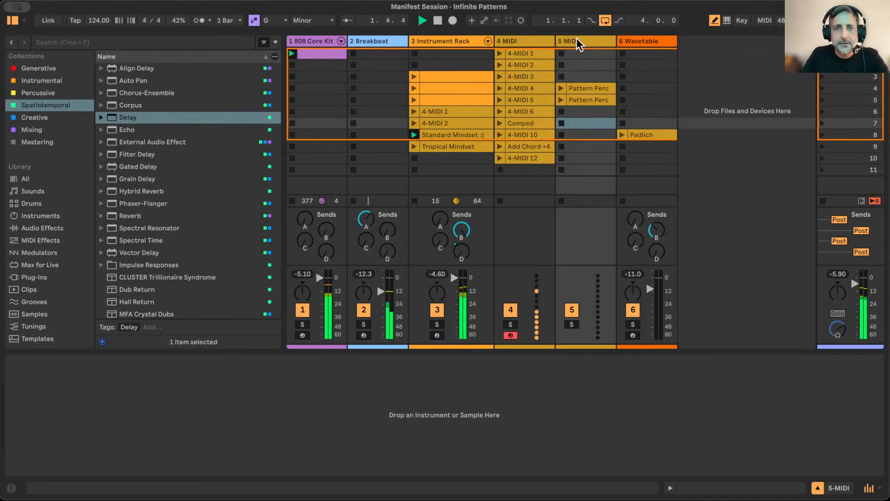
{"action": "left_click", "coordinate": [33, 215]}
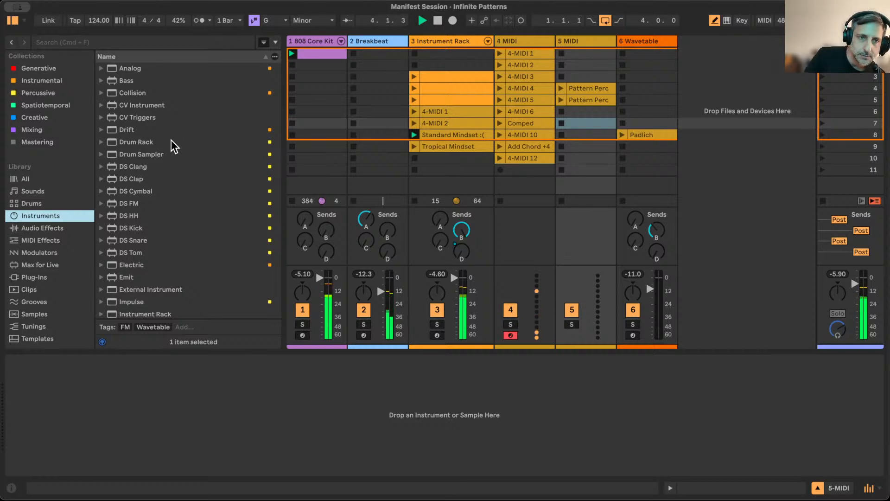
{"action": "scroll", "coordinate": [171, 140], "scroll_direction": "down", "scroll_amount": 5}
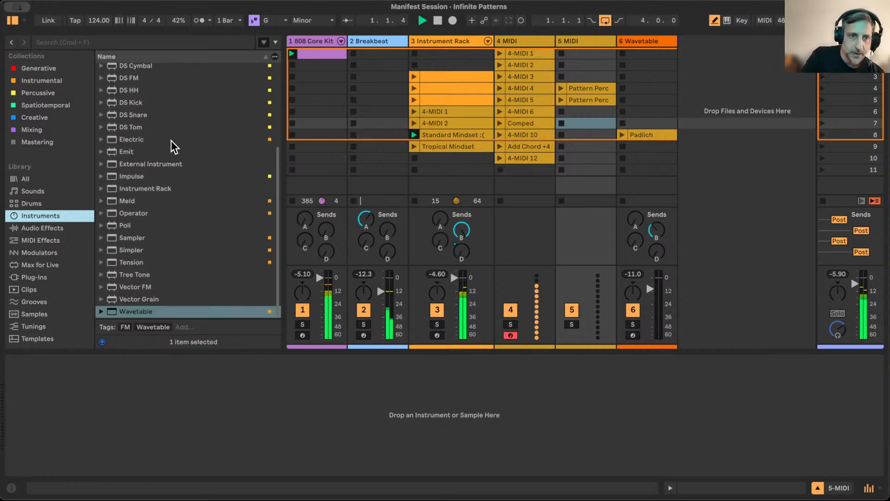
{"action": "left_click_drag", "start_coordinate": [134, 213], "coordinate": [242, 362]}
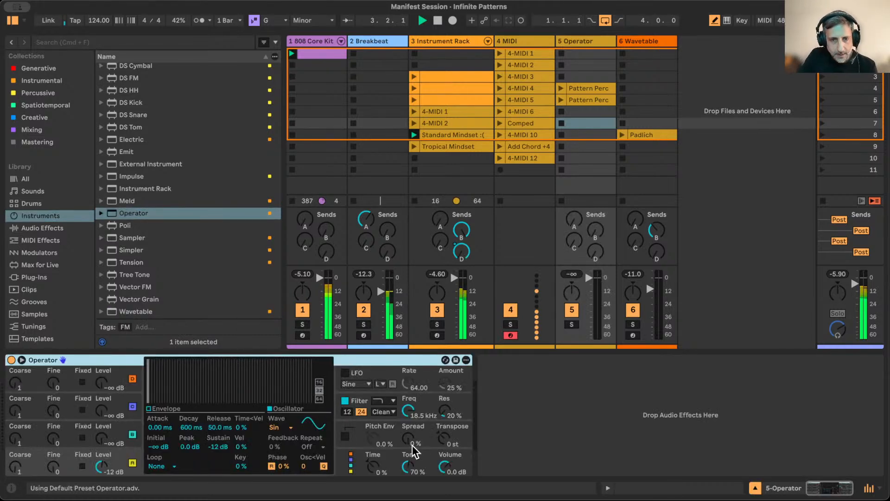
Set Operator's algorithm to two parallel oscillator pairs, with oscillator C at -9.8 dB and the Noise White waveform
{"action": "left_click", "coordinate": [420, 464]}
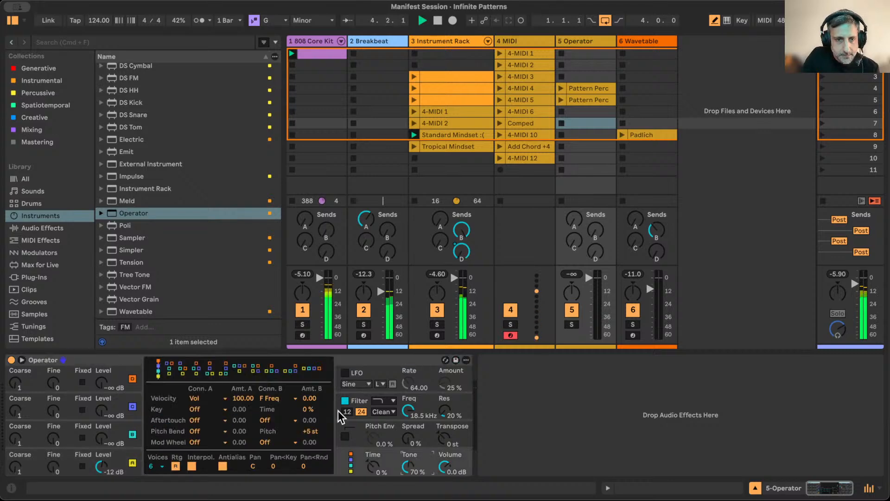
{"action": "left_click", "coordinate": [254, 367]}
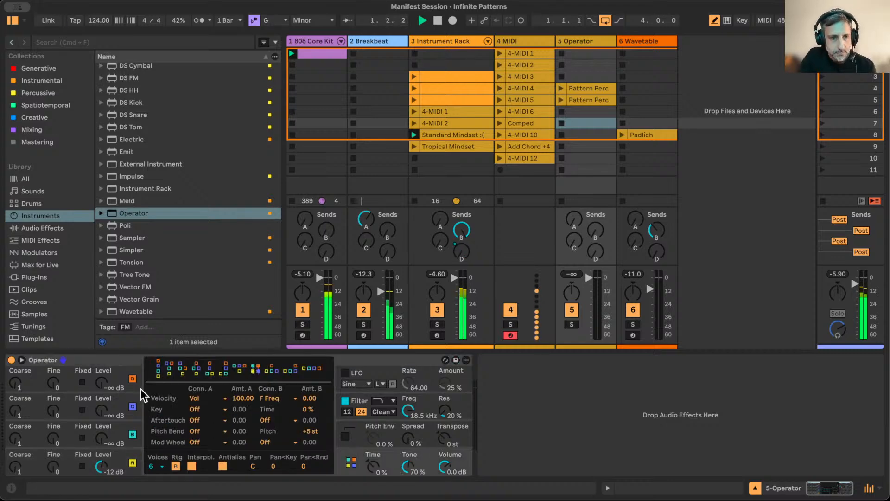
{"action": "left_click", "coordinate": [129, 394]}
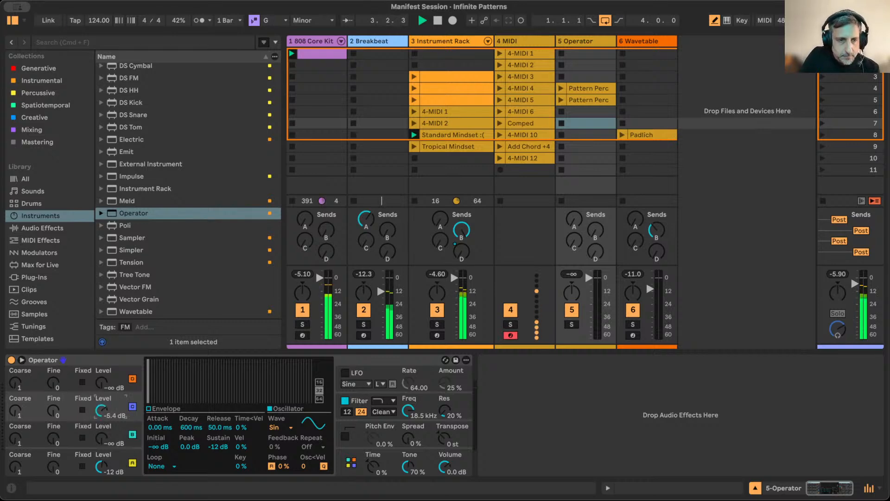
{"action": "left_click", "coordinate": [274, 427]}
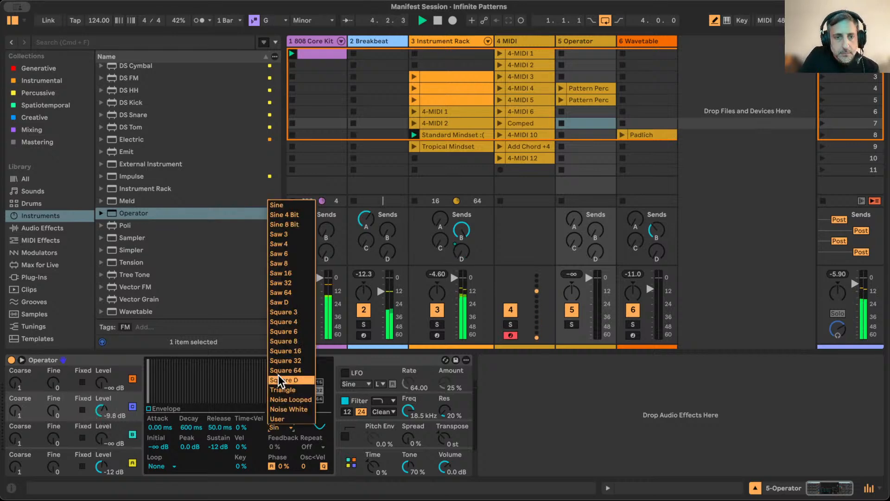
{"action": "left_click", "coordinate": [284, 420]}
Lower the Operator track's volume to -14.0 dB, launch its Pattern Perc clip in scene 4 and solo the track
{"action": "left_click_drag", "start_coordinate": [604, 277], "coordinate": [603, 298]}
{"action": "left_click", "coordinate": [560, 88]}
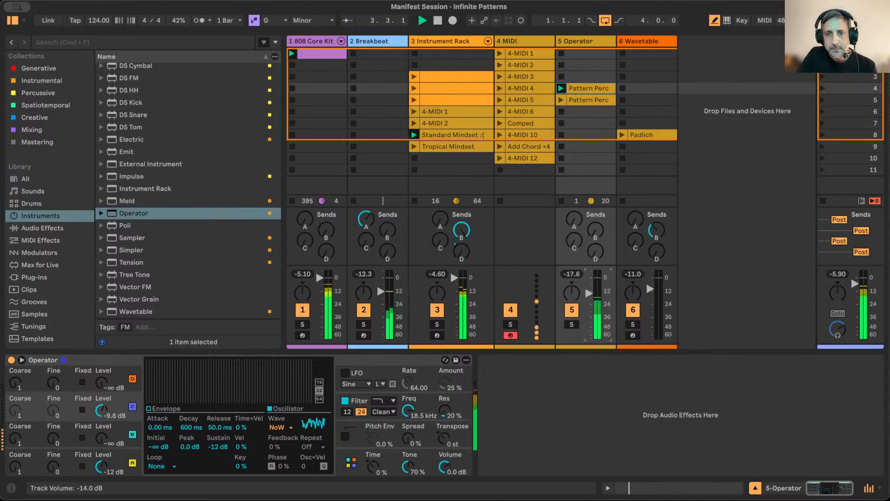
{"action": "left_click", "coordinate": [575, 326]}
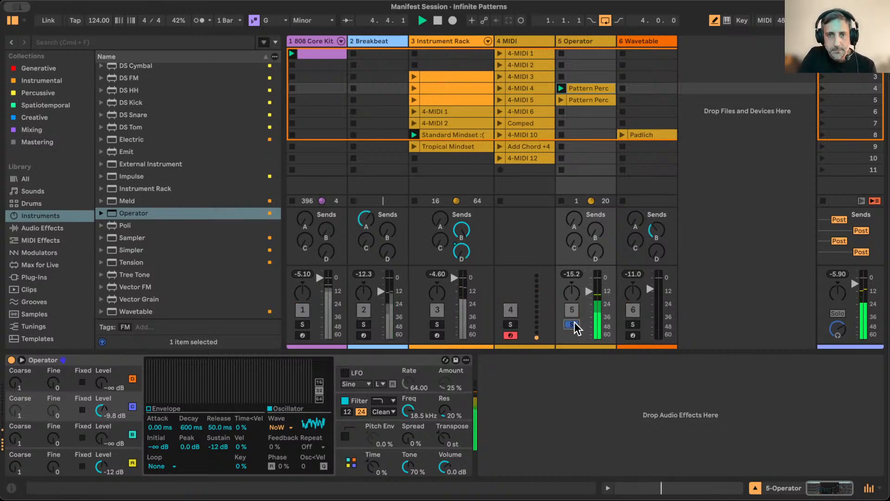
Set Operator's oscillator A to coarse 10, and shape its envelope with a 135 ms decay and -inf dB sustain
{"action": "left_click", "coordinate": [99, 466]}
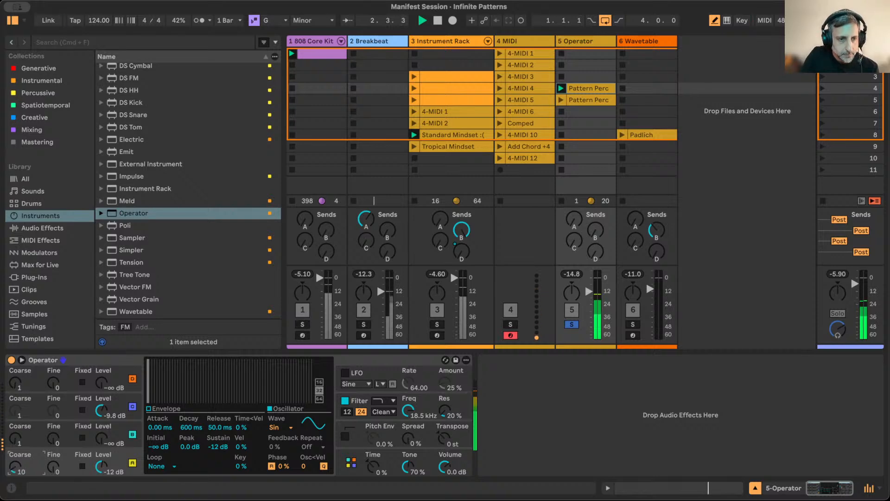
{"action": "left_click", "coordinate": [149, 408]}
{"action": "left_click_drag", "start_coordinate": [184, 373], "coordinate": [176, 399]}
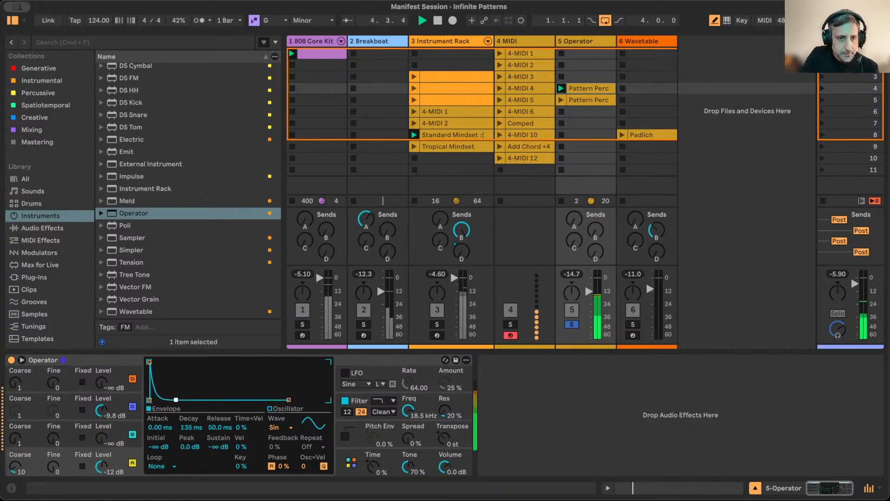
Shape oscillator C's envelope with a 217 ms decay and -inf dB sustain, and unsolo the Operator track
{"action": "left_click", "coordinate": [114, 409]}
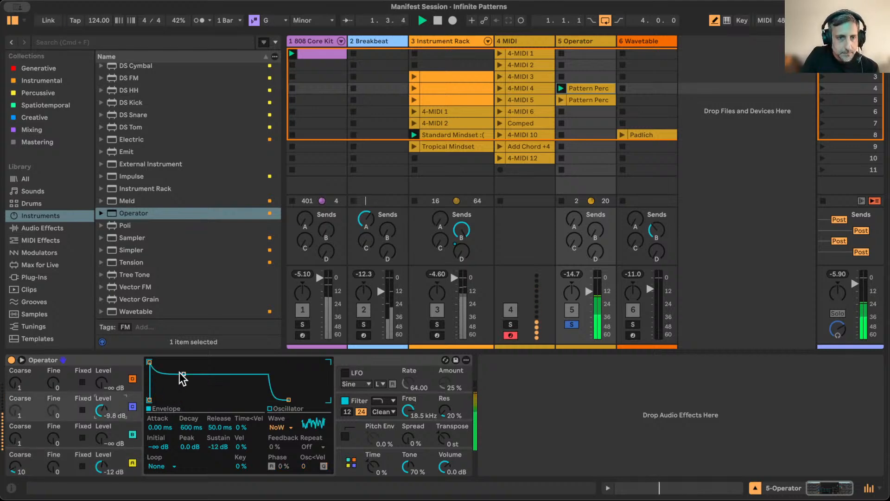
{"action": "left_click_drag", "start_coordinate": [209, 387], "coordinate": [178, 400]}
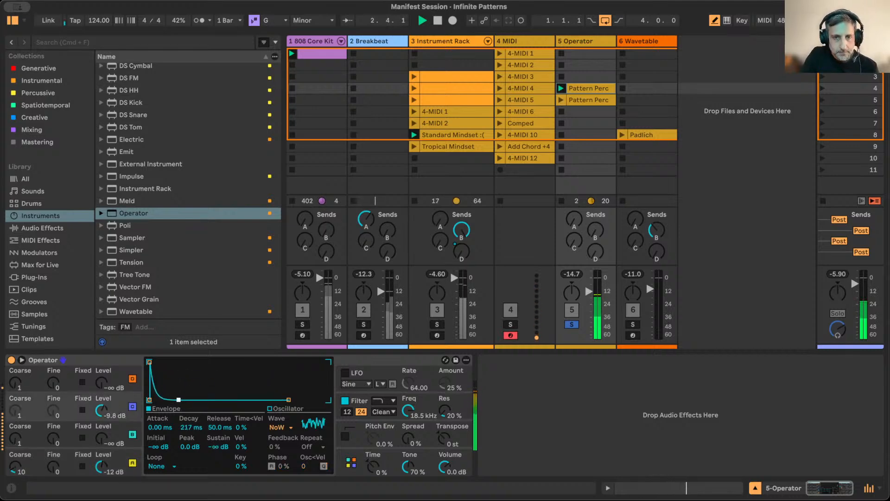
{"action": "left_click", "coordinate": [573, 323]}
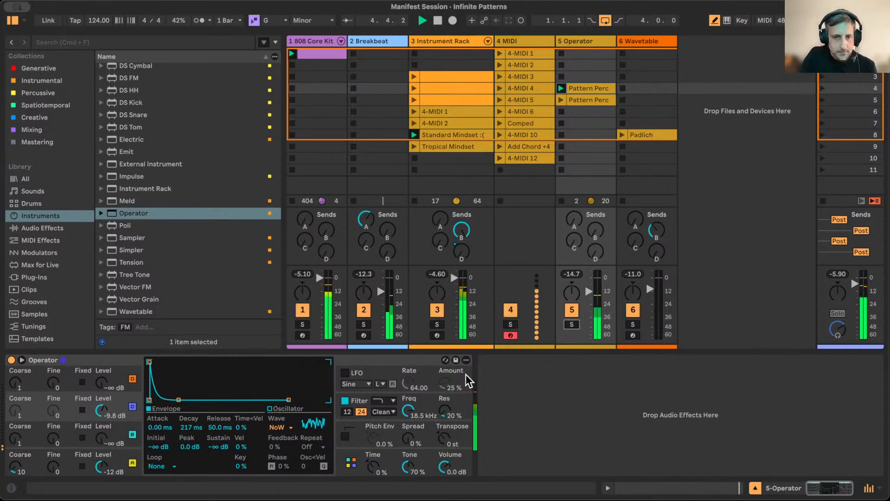
Examine the notes of both Pattern Perc clips on the Operator track, selecting all notes in the scene 4 clip
{"action": "left_click", "coordinate": [575, 86]}
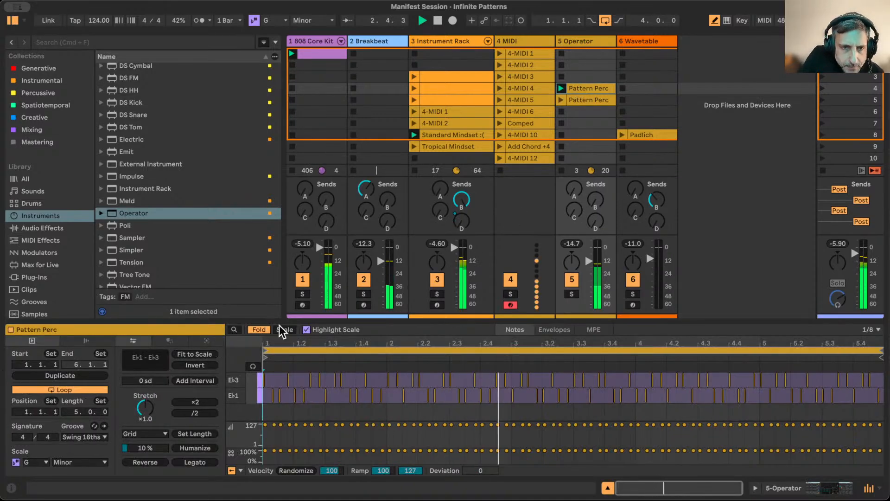
{"action": "left_click_drag", "start_coordinate": [274, 344], "coordinate": [274, 387]}
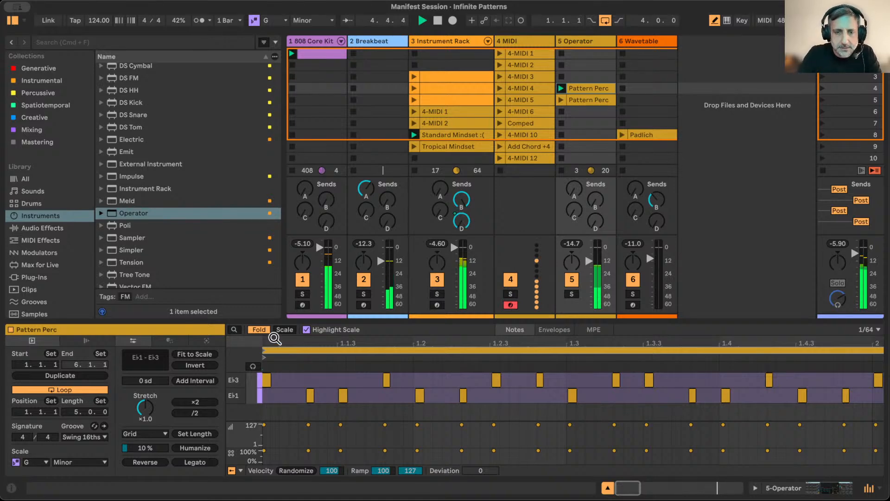
{"action": "key", "text": "super+a"}
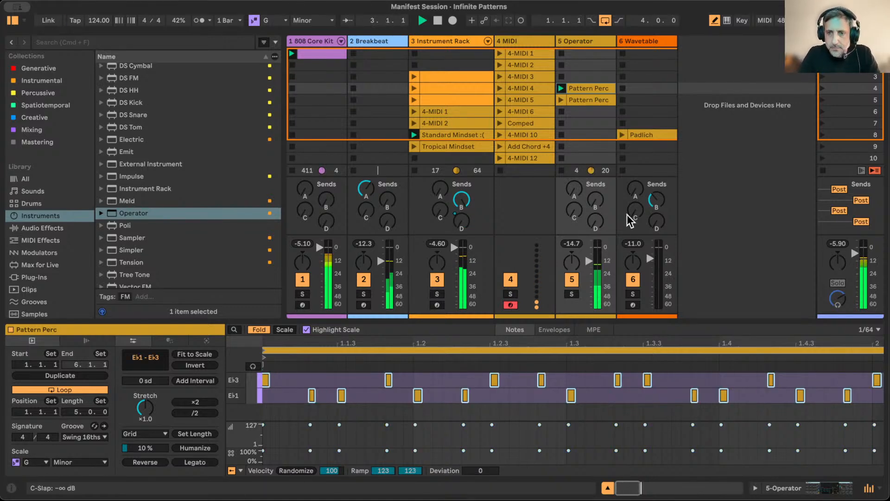
{"action": "left_click", "coordinate": [606, 487]}
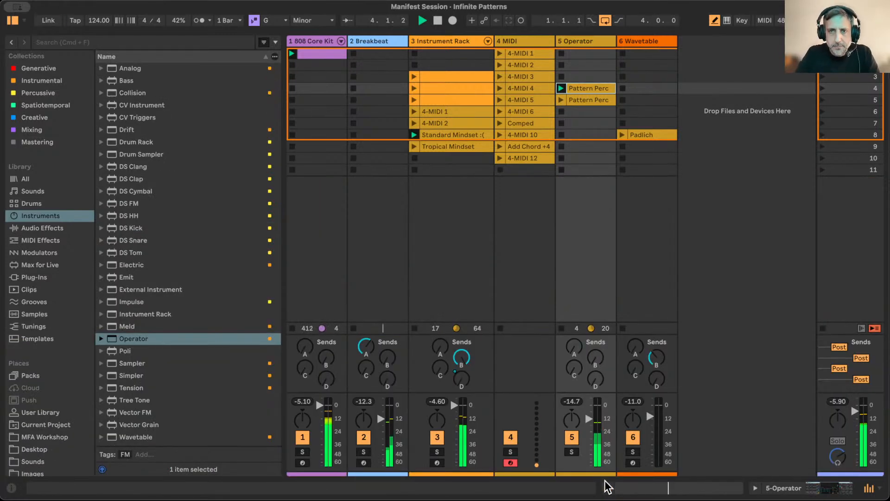
{"action": "double_click", "coordinate": [581, 98]}
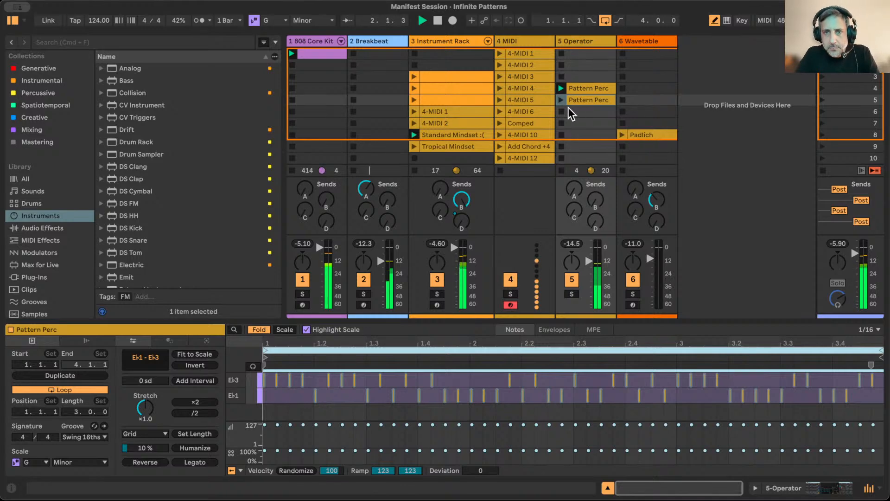
{"action": "left_click", "coordinate": [586, 79]}
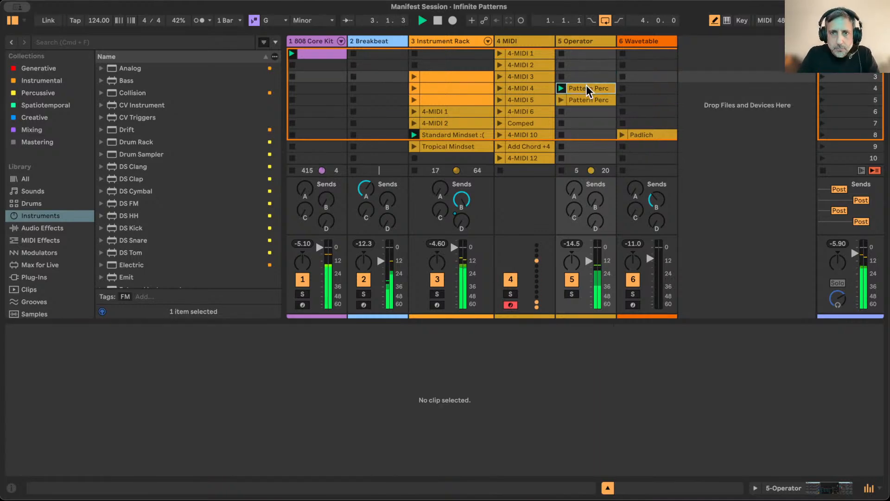
{"action": "left_click", "coordinate": [586, 86]}
Set Operator's oscillator A decay to 193 ms and group Operator into an Instrument Rack
{"action": "left_click", "coordinate": [579, 39]}
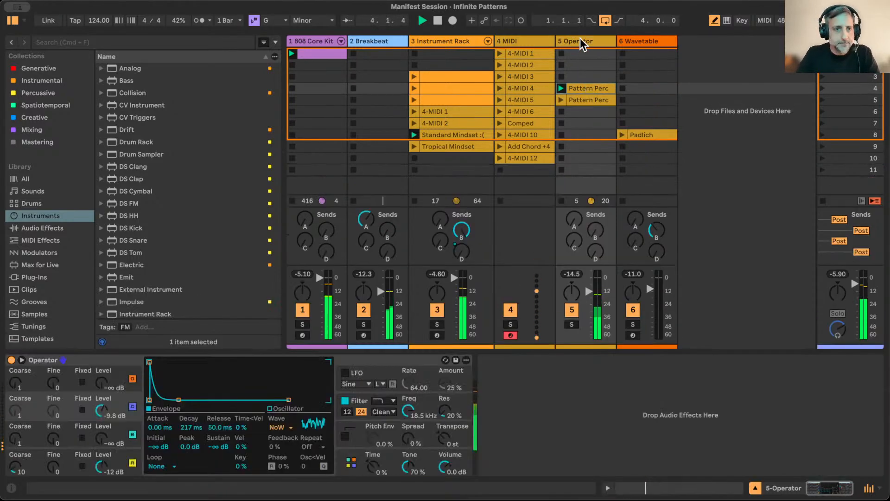
{"action": "left_click_drag", "start_coordinate": [17, 468], "coordinate": [17, 465]}
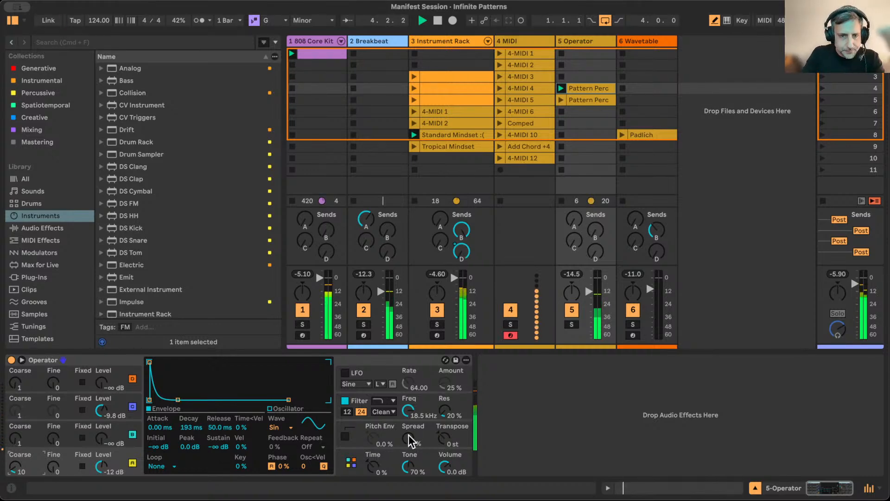
{"action": "left_click", "coordinate": [115, 374]}
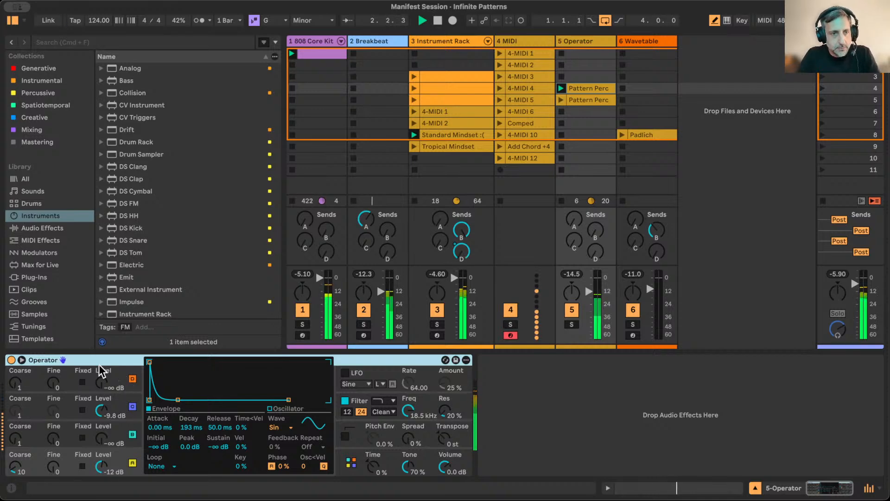
{"action": "key", "text": "super+g"}
{"action": "right_click", "coordinate": [203, 427]}
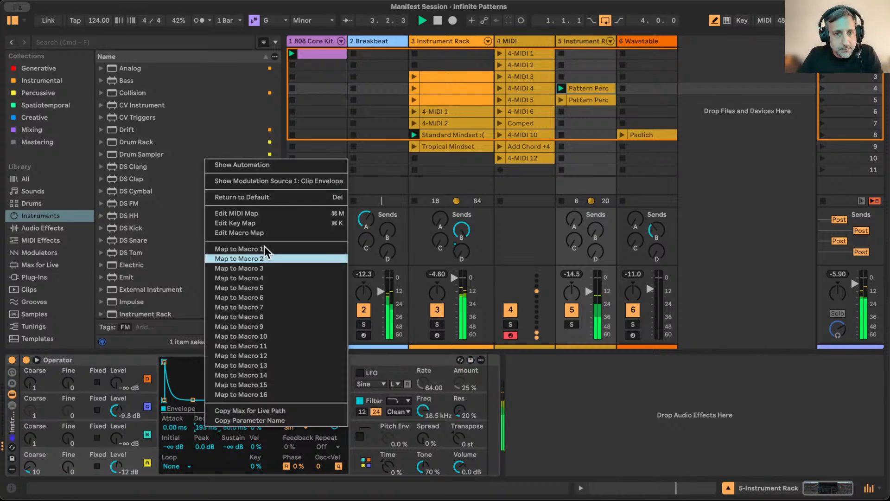
{"action": "left_click", "coordinate": [263, 248]}
{"action": "mouse_move", "coordinate": [47, 416]}
{"action": "left_mouse_down"}
{"action": "mouse_move", "coordinate": [47, 380]}
{"action": "mouse_move", "coordinate": [39, 407]}
{"action": "left_mouse_up"}
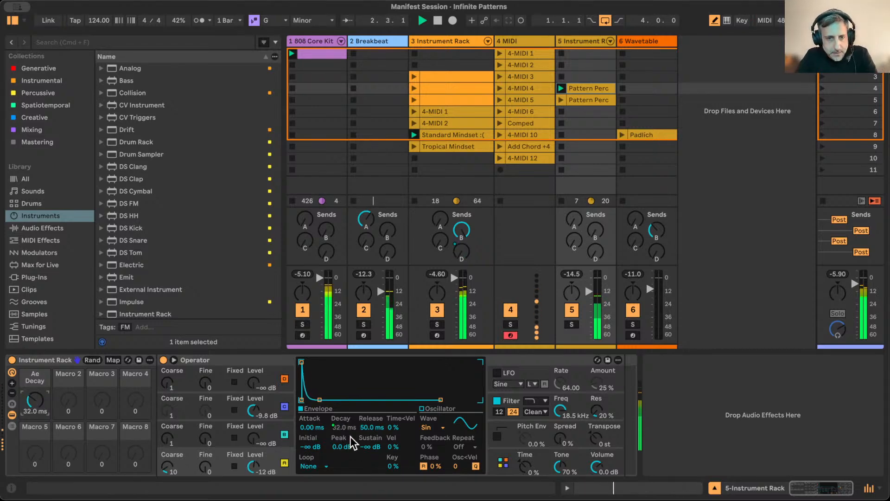
{"action": "right_click", "coordinate": [336, 427]}
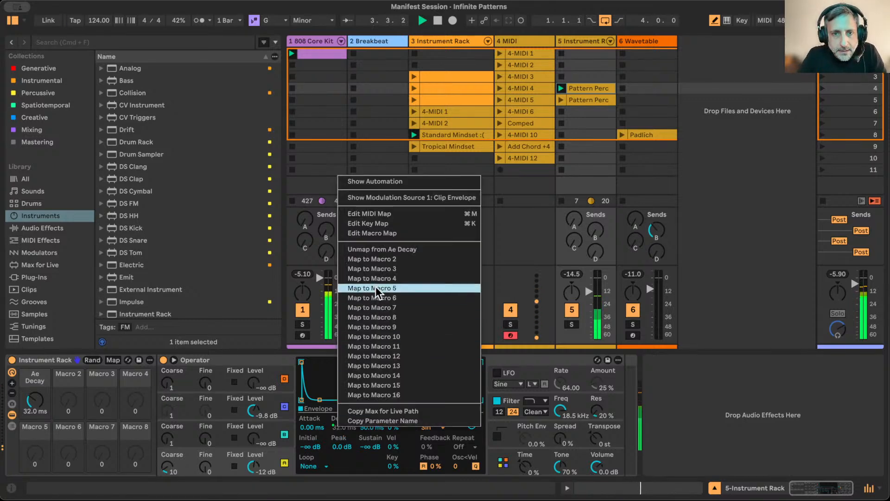
{"action": "left_click", "coordinate": [377, 249]}
Set oscillator A's decay to 40.3 ms, and map oscillator C's decay to Macro 1, turning the macro up to 1.88 s
{"action": "left_click", "coordinate": [342, 425]}
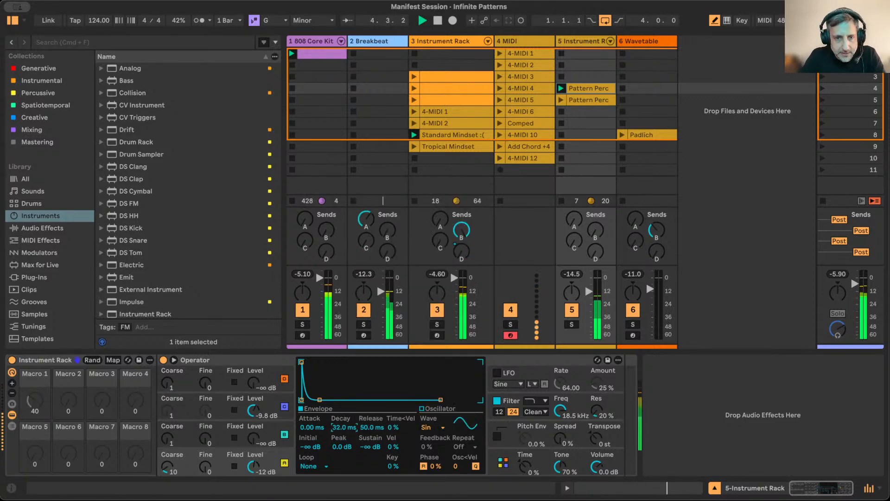
{"action": "left_click", "coordinate": [267, 405]}
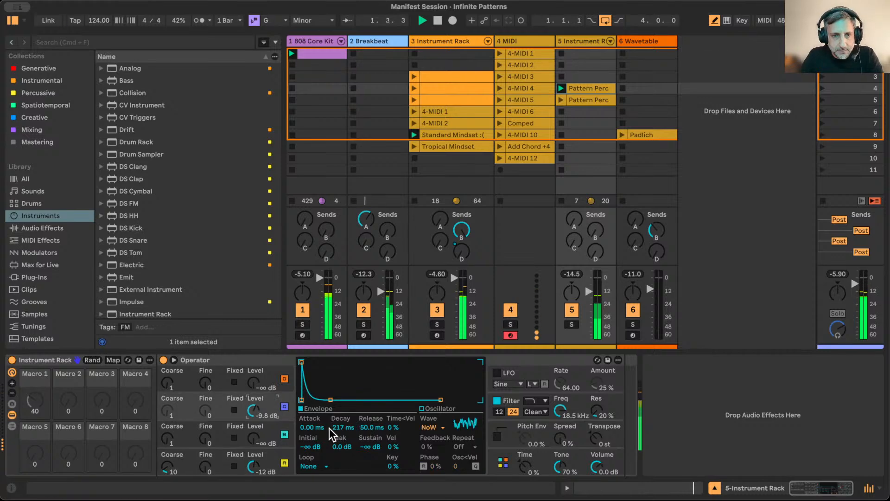
{"action": "right_click", "coordinate": [343, 425]}
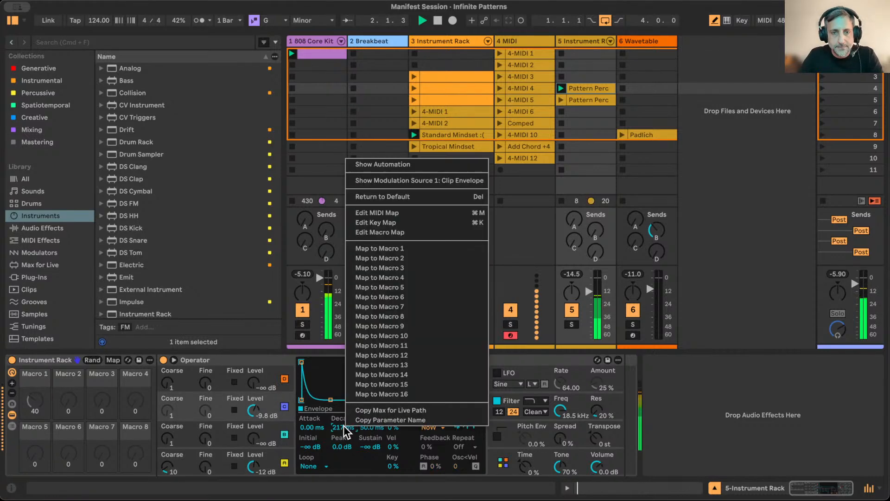
{"action": "left_click", "coordinate": [384, 247]}
{"action": "left_click_drag", "start_coordinate": [32, 399], "coordinate": [32, 377]}
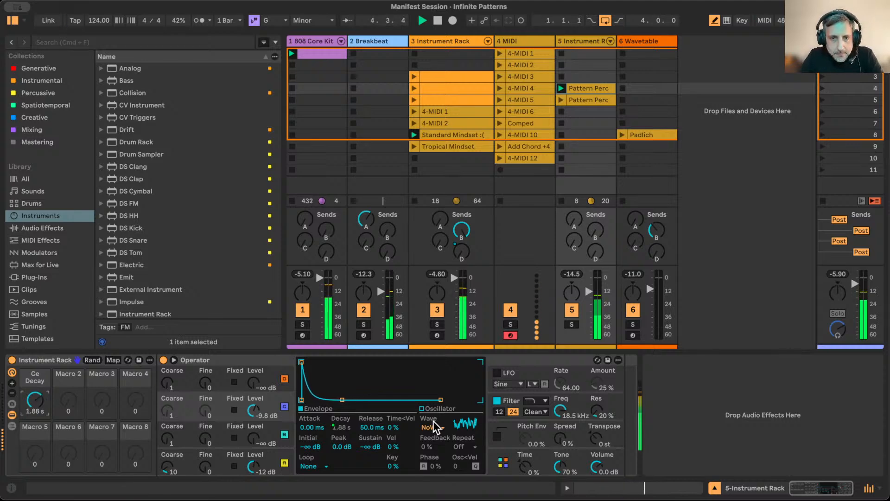
Map oscillator C's release to Macro 1 alongside its decay, and set the macro to about 362 ms
{"action": "left_click_drag", "start_coordinate": [377, 429], "coordinate": [377, 362]}
{"action": "left_click_drag", "start_coordinate": [369, 427], "coordinate": [369, 464]}
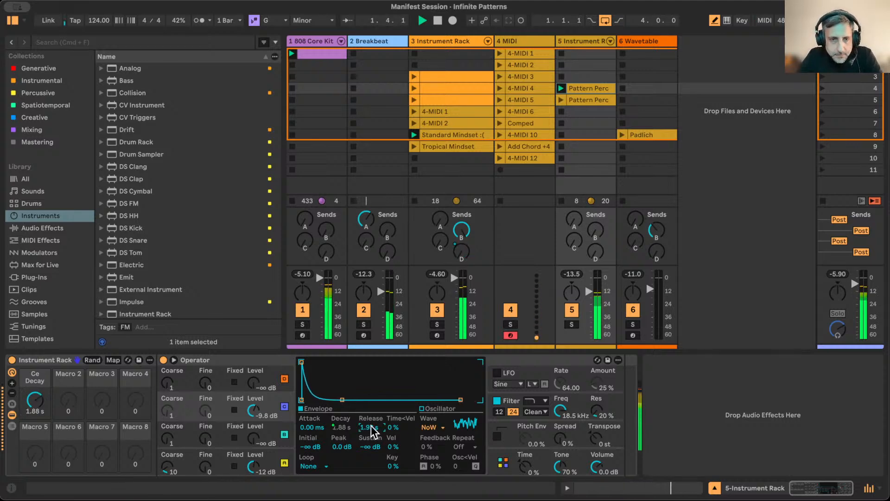
{"action": "left_click_drag", "start_coordinate": [35, 394], "coordinate": [41, 405]}
{"action": "right_click", "coordinate": [371, 427]}
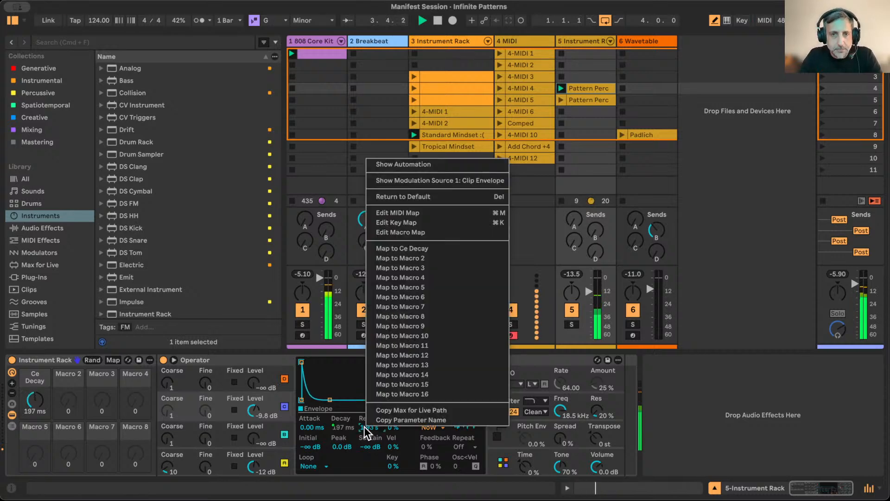
{"action": "left_click", "coordinate": [401, 249]}
{"action": "mouse_move", "coordinate": [34, 398]}
{"action": "left_mouse_down"}
{"action": "mouse_move", "coordinate": [31, 412]}
{"action": "mouse_move", "coordinate": [30, 392]}
{"action": "left_mouse_up"}
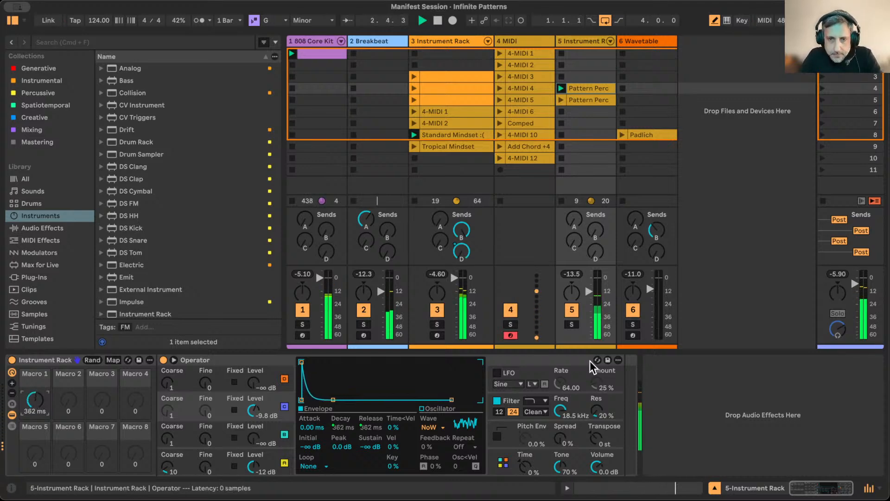
Switch Operator's filter to high-pass and set its frequency to 198 Hz
{"action": "left_click", "coordinate": [535, 397]}
{"action": "left_click", "coordinate": [531, 420]}
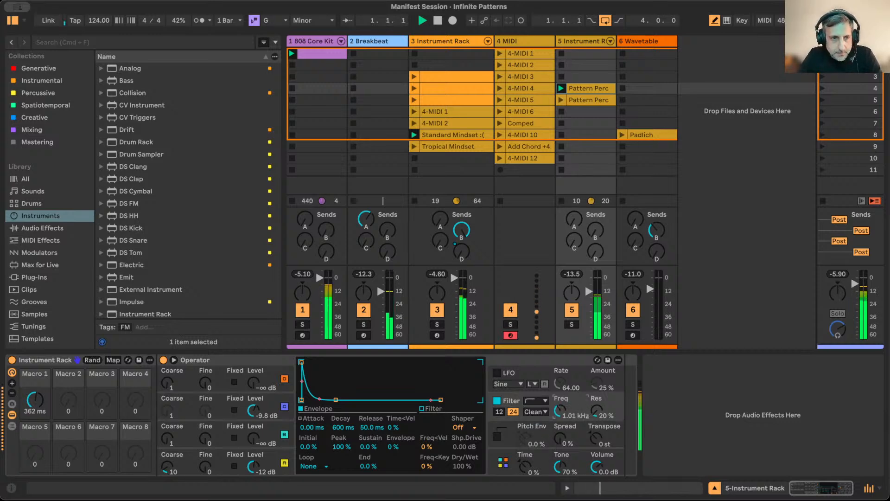
{"action": "left_click_drag", "start_coordinate": [559, 410], "coordinate": [559, 412]}
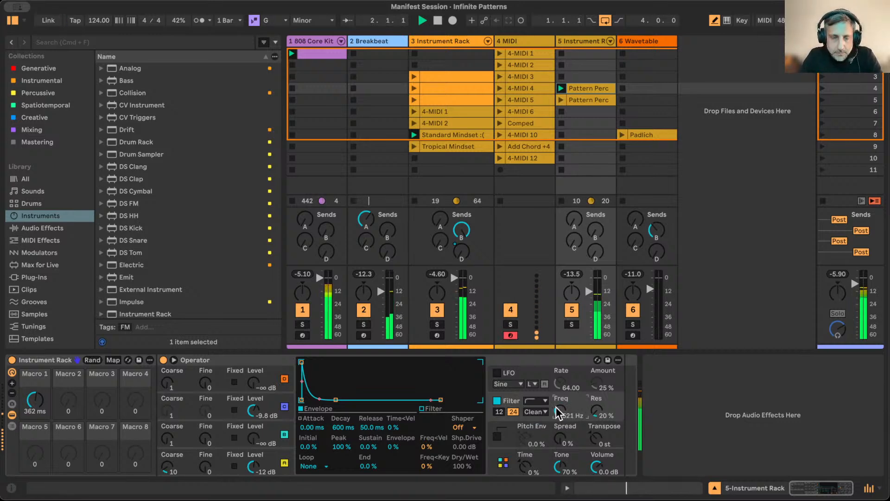
{"action": "left_click_drag", "start_coordinate": [176, 470], "coordinate": [343, 475]}
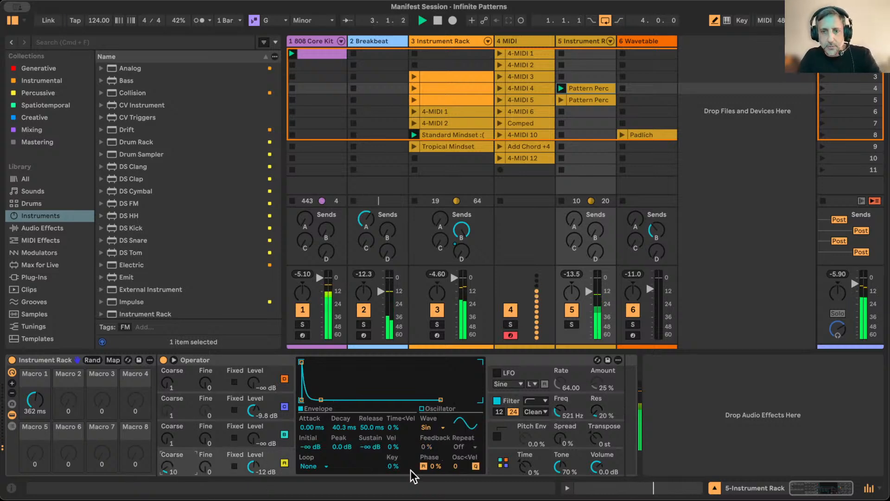
{"action": "left_click_drag", "start_coordinate": [566, 411], "coordinate": [567, 417]}
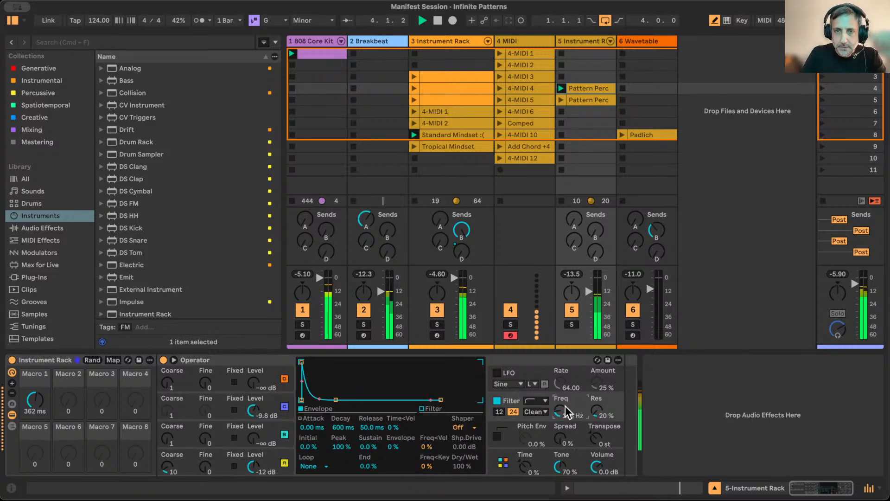
Set oscillator A's level to -10 dB and oscillator C's level to -15 dB, with Macro 1 at 304 ms
{"action": "left_click", "coordinate": [253, 464]}
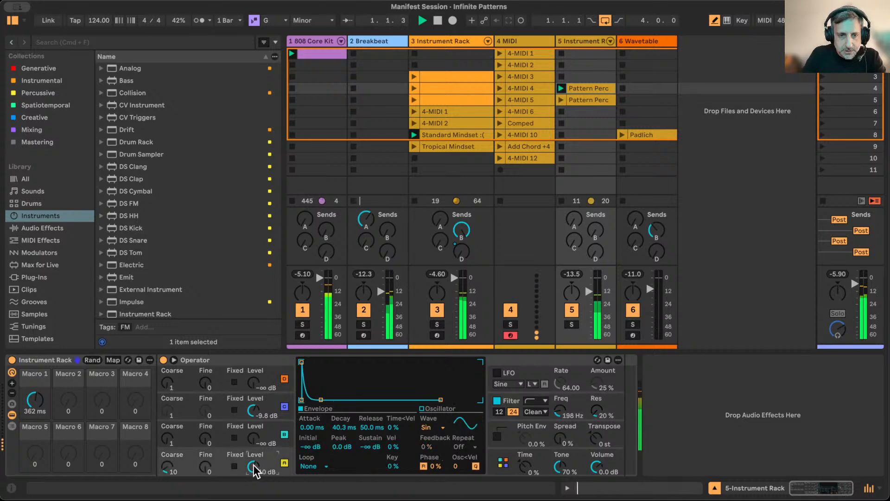
{"action": "left_click_drag", "start_coordinate": [254, 410], "coordinate": [254, 417]}
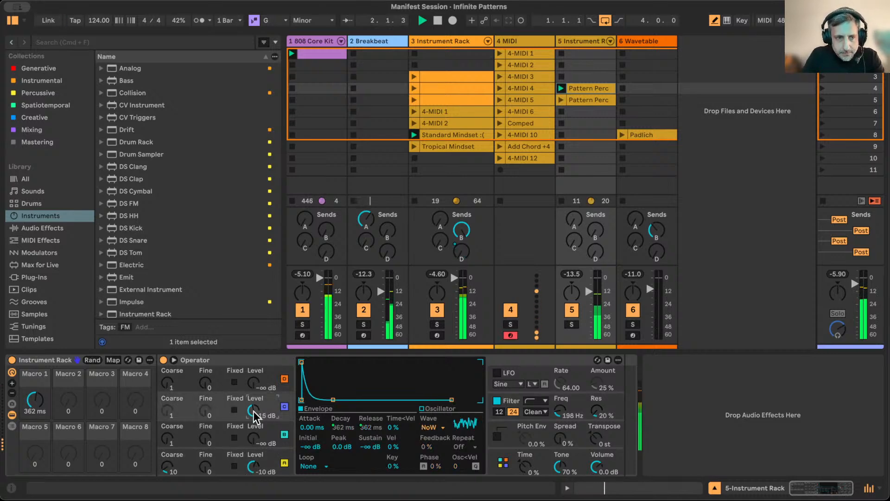
{"action": "left_click_drag", "start_coordinate": [35, 400], "coordinate": [35, 423]}
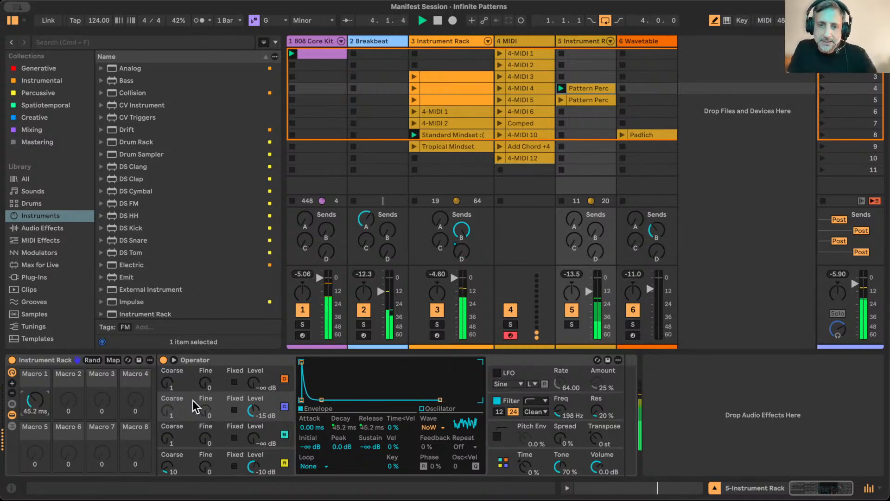
{"action": "left_click", "coordinate": [33, 406]}
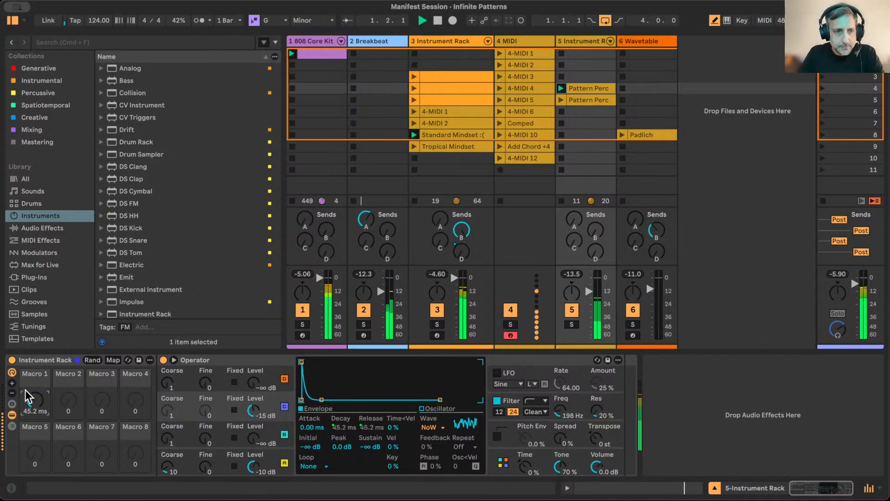
{"action": "left_click_drag", "start_coordinate": [32, 406], "coordinate": [33, 390]}
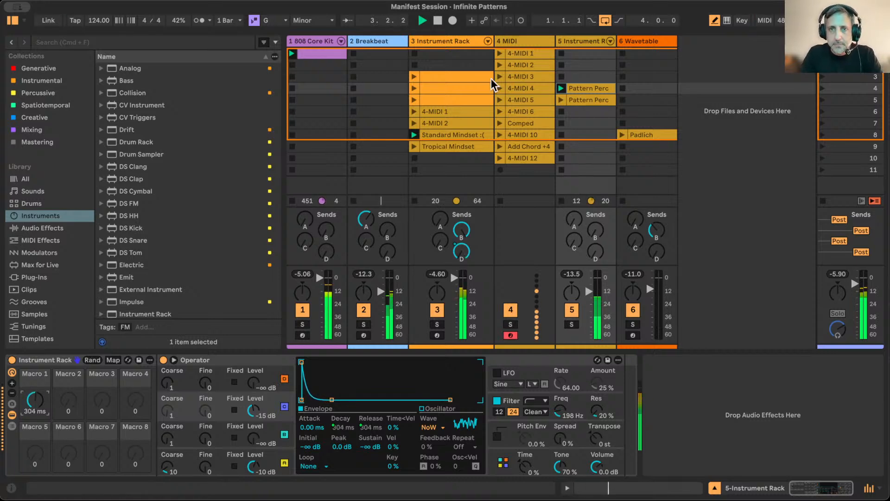
Launch the Pattern Perc clip in scene 5, and set oscillator B's waveform to Square 16
{"action": "left_click", "coordinate": [561, 100]}
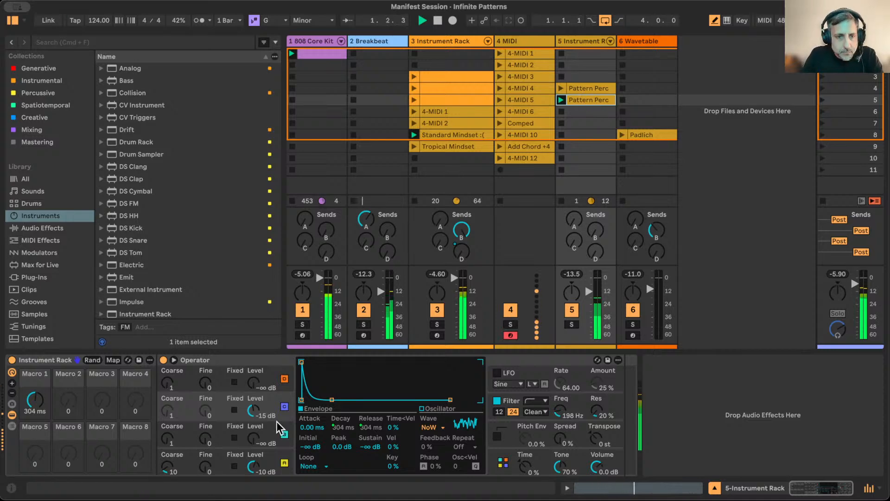
{"action": "left_click", "coordinate": [517, 455]}
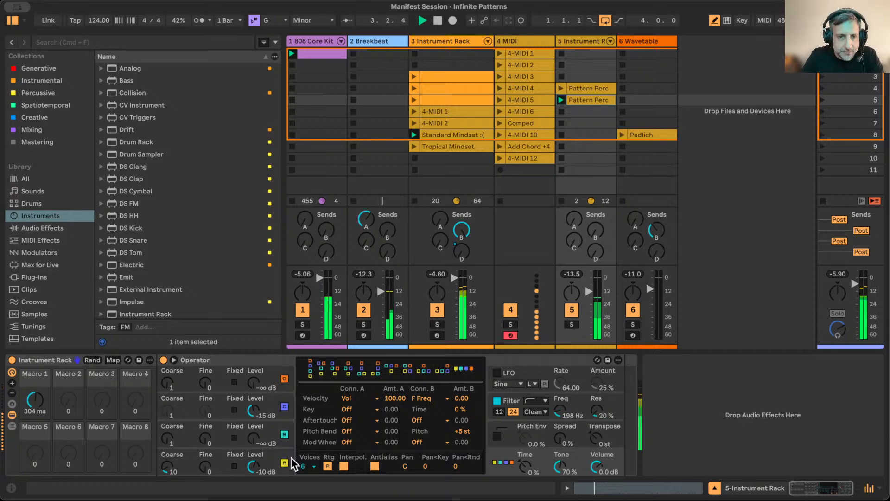
{"action": "left_click", "coordinate": [285, 438]}
{"action": "left_click", "coordinate": [427, 426]}
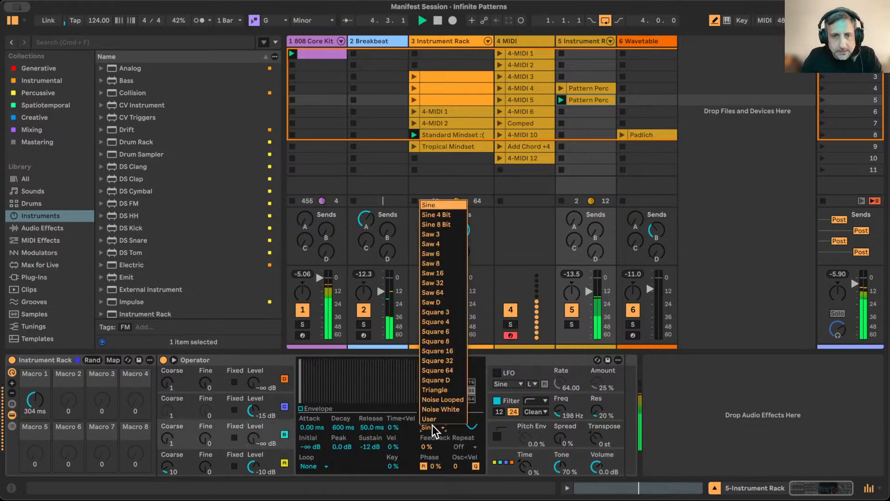
{"action": "left_click", "coordinate": [437, 350]}
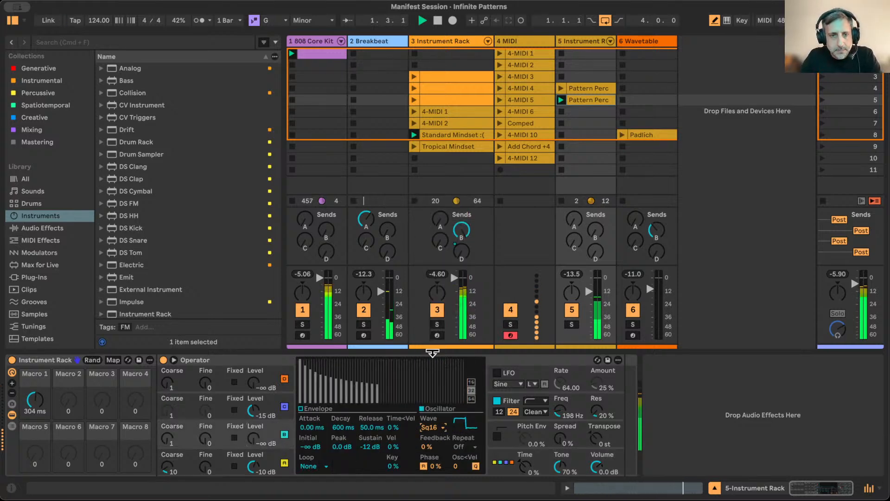
Shape oscillator B's envelope with a 217 ms decay and -inf dB sustain, and set its level to -7.9 dB
{"action": "left_click", "coordinate": [297, 403]}
{"action": "left_click_drag", "start_coordinate": [333, 378], "coordinate": [331, 403]}
{"action": "left_click_drag", "start_coordinate": [253, 438], "coordinate": [254, 415]}
Solo the Operator track while setting oscillator B's coarse tuning to 5, and unsolo it
{"action": "left_click", "coordinate": [571, 324]}
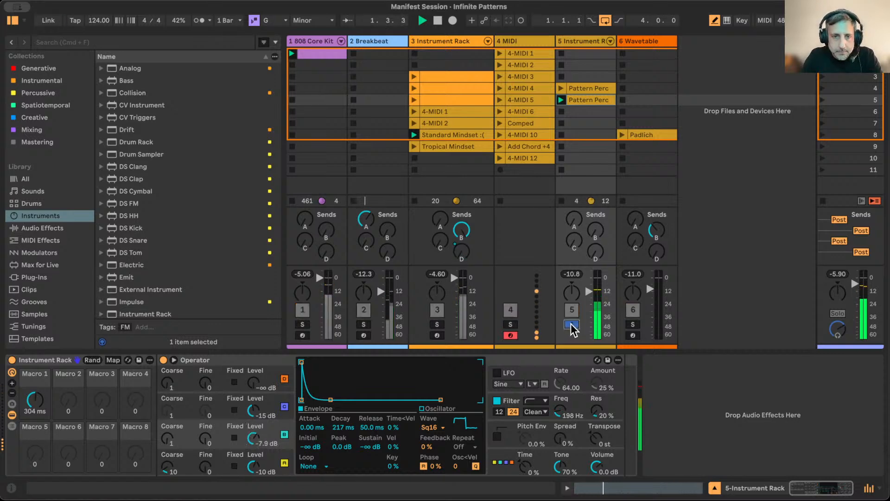
{"action": "left_click_drag", "start_coordinate": [167, 438], "coordinate": [166, 427]}
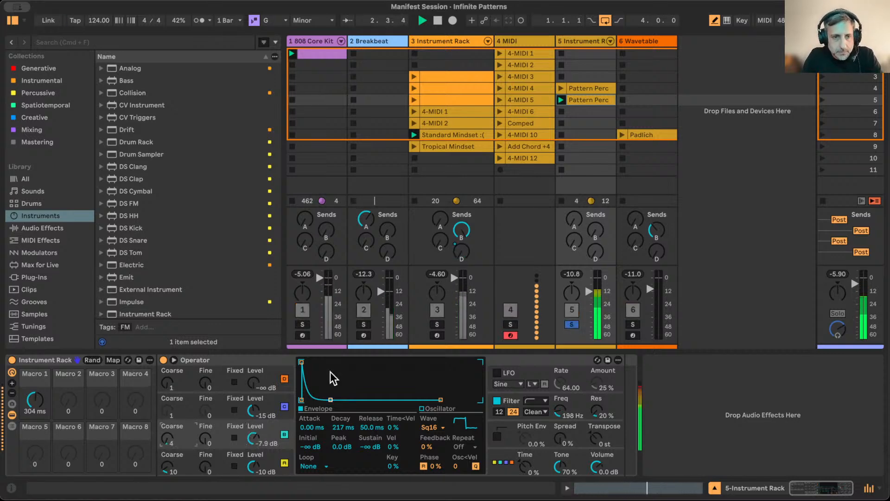
{"action": "key", "text": "Up"}
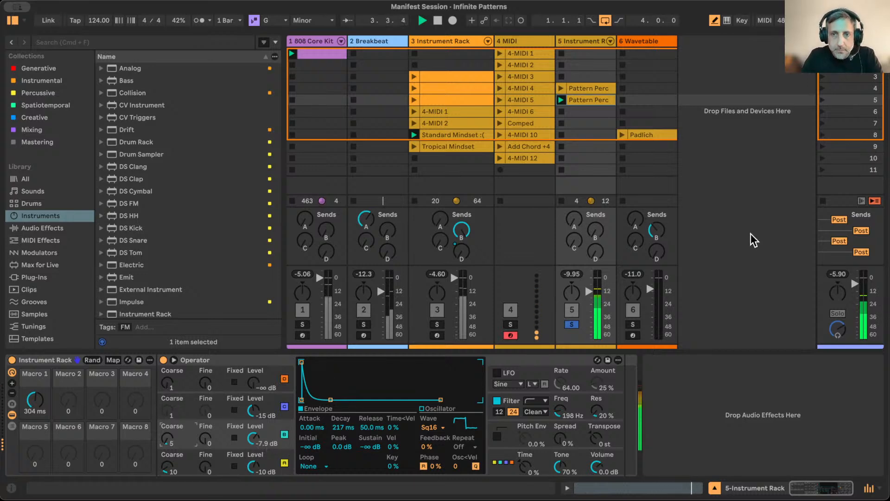
{"action": "left_click", "coordinate": [572, 324]}
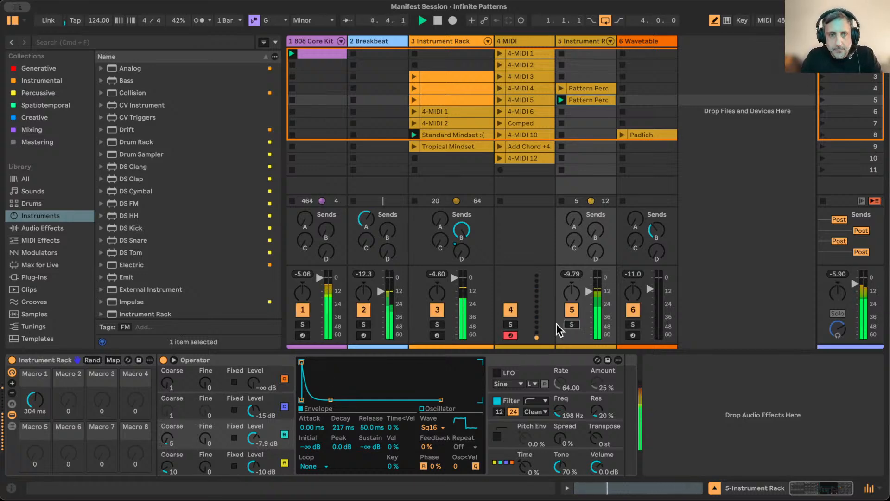
Set oscillator B's level to -14 dB and its decay to 135 ms
{"action": "left_click_drag", "start_coordinate": [253, 438], "coordinate": [253, 445]}
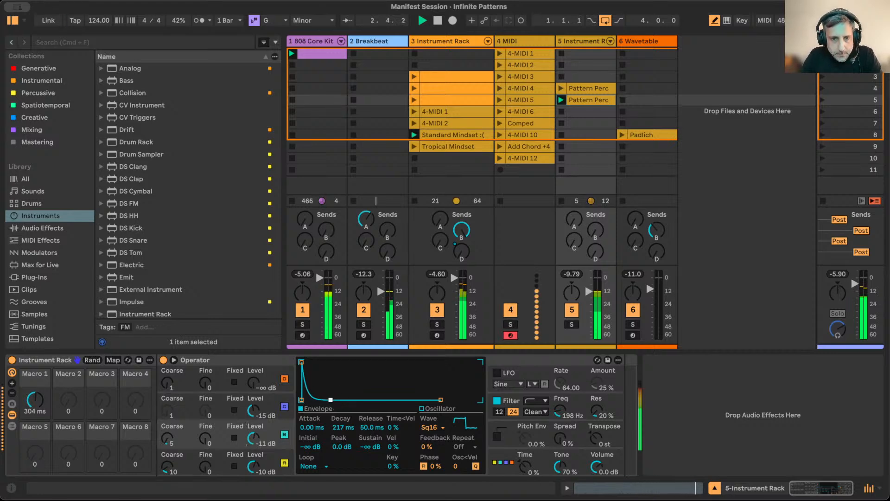
{"action": "left_click_drag", "start_coordinate": [330, 399], "coordinate": [332, 399]}
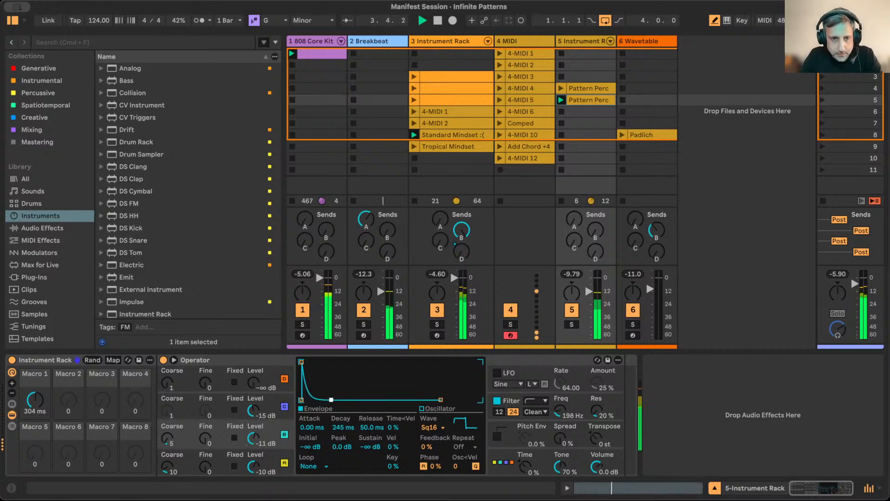
{"action": "left_click_drag", "start_coordinate": [253, 436], "coordinate": [256, 445]}
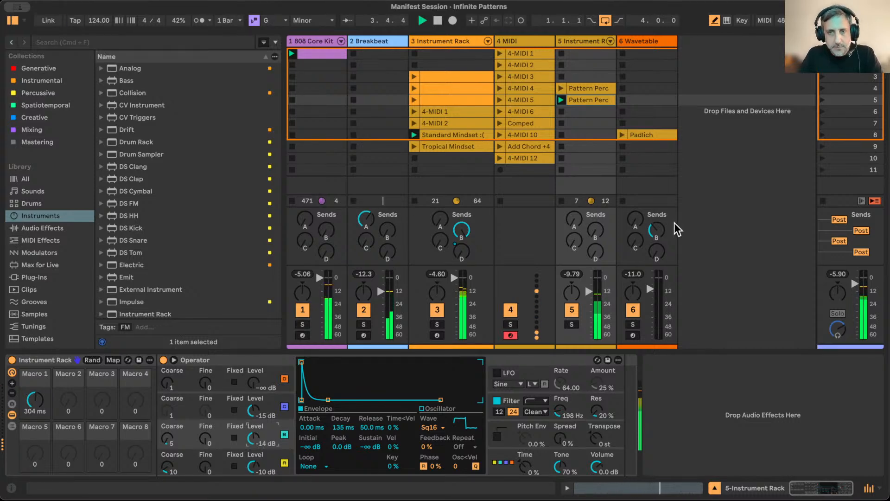
View the notes of both Pattern Perc clips, duplicate the scene 4 clip into scene 3, and reselect the scene 4 clip
{"action": "left_click", "coordinate": [596, 99]}
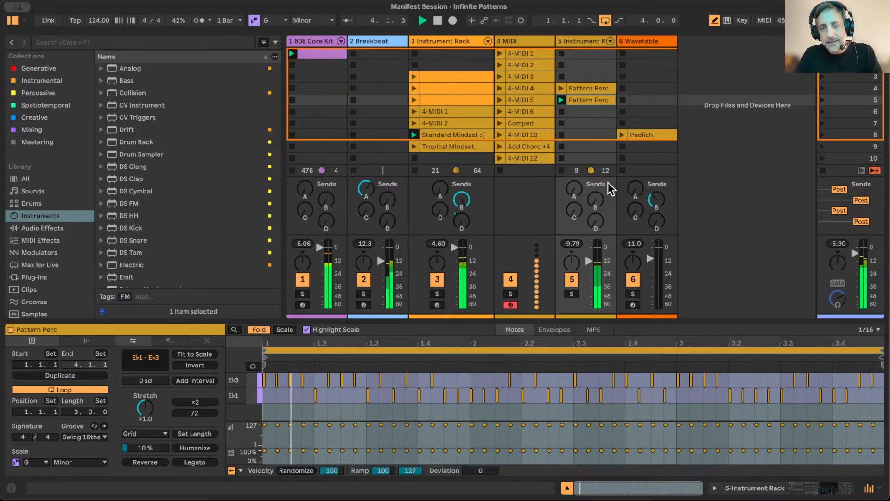
{"action": "left_click", "coordinate": [574, 84]}
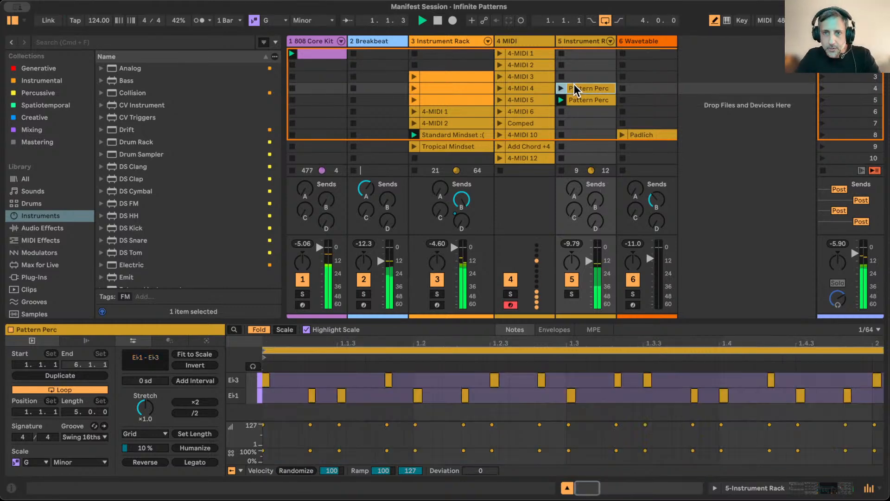
{"action": "double_click", "coordinate": [680, 345]}
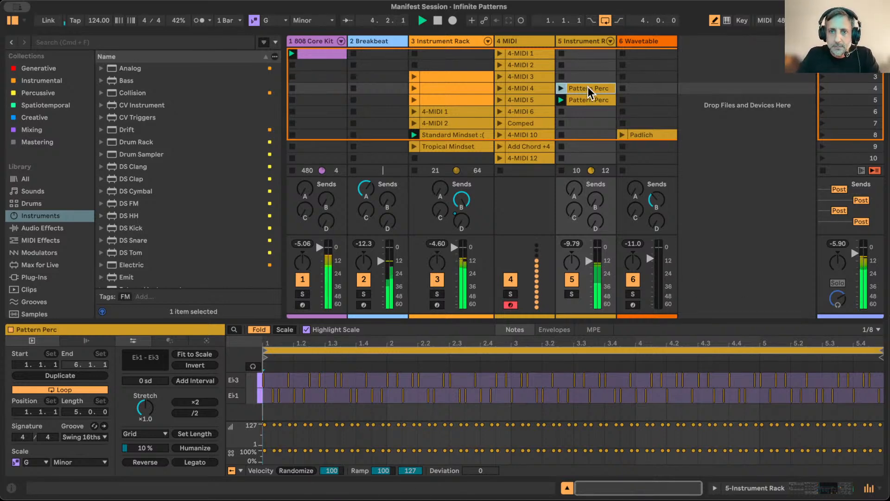
{"action": "left_click_drag", "start_coordinate": [588, 87], "coordinate": [582, 76]}
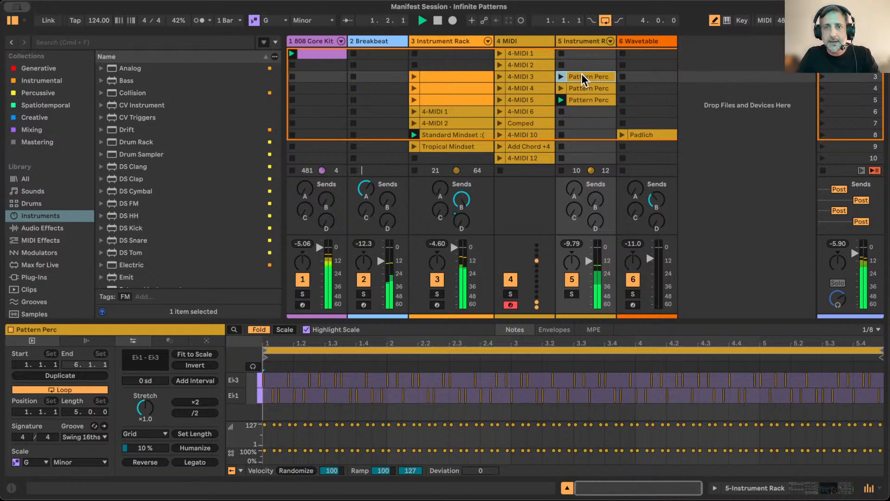
{"action": "left_click", "coordinate": [581, 85]}
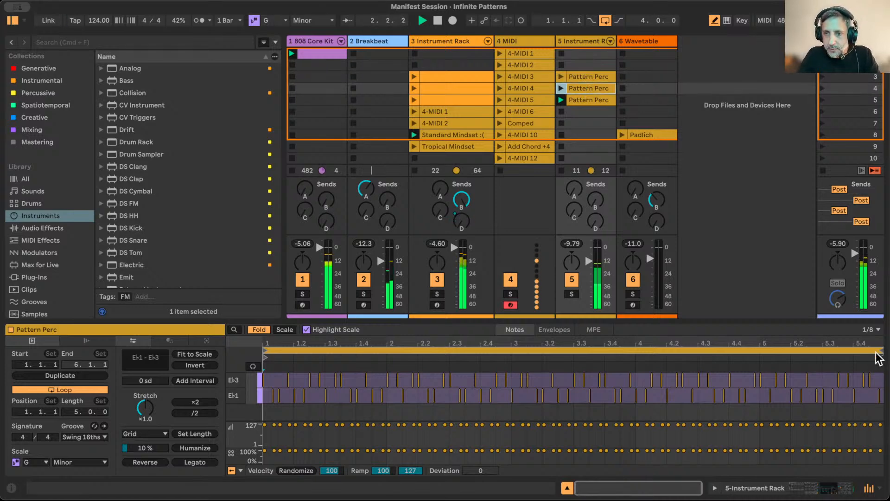
Shorten the scene 4 Pattern Perc clip's loop to 4 bars and launch the clip
{"action": "left_click_drag", "start_coordinate": [880, 346], "coordinate": [761, 356]}
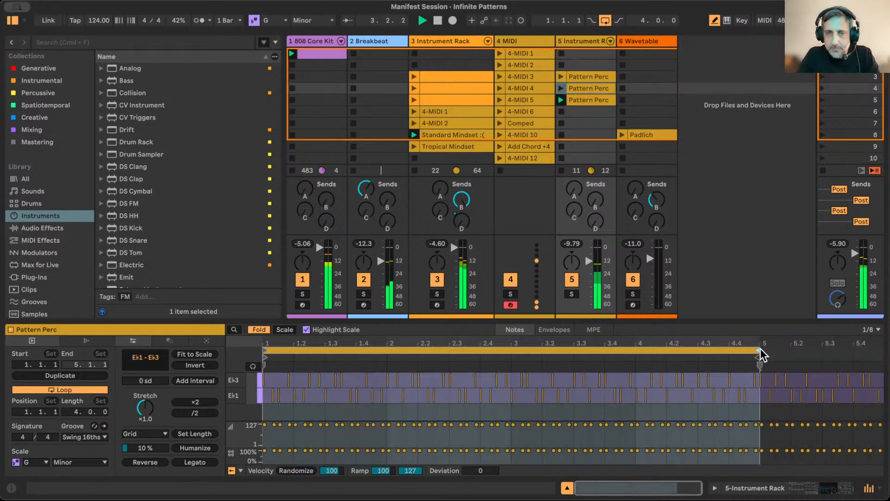
{"action": "left_click", "coordinate": [561, 89]}
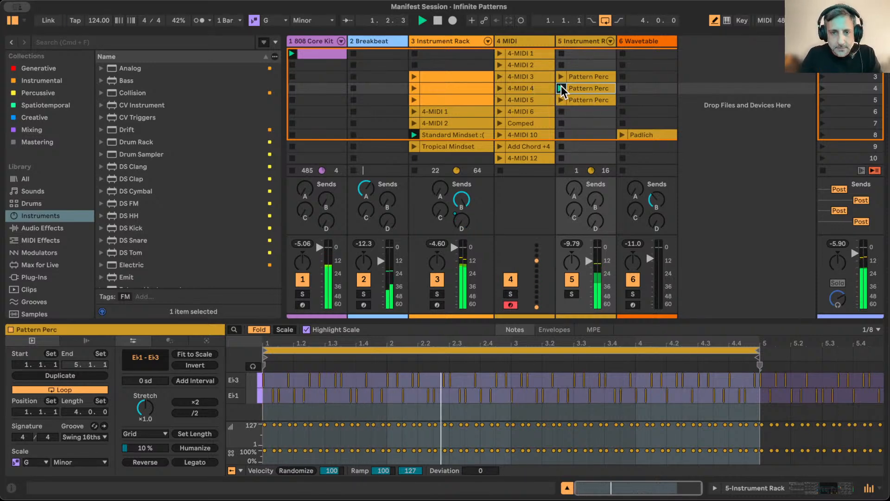
Select the Instrument Rack on track 3 and disarm the MIDI track 4
{"action": "left_click", "coordinate": [465, 37]}
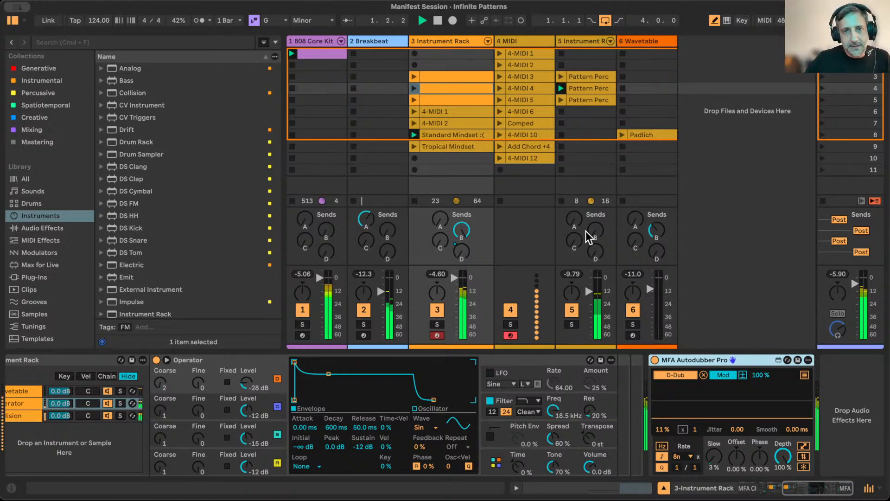
{"action": "left_click", "coordinate": [511, 335]}
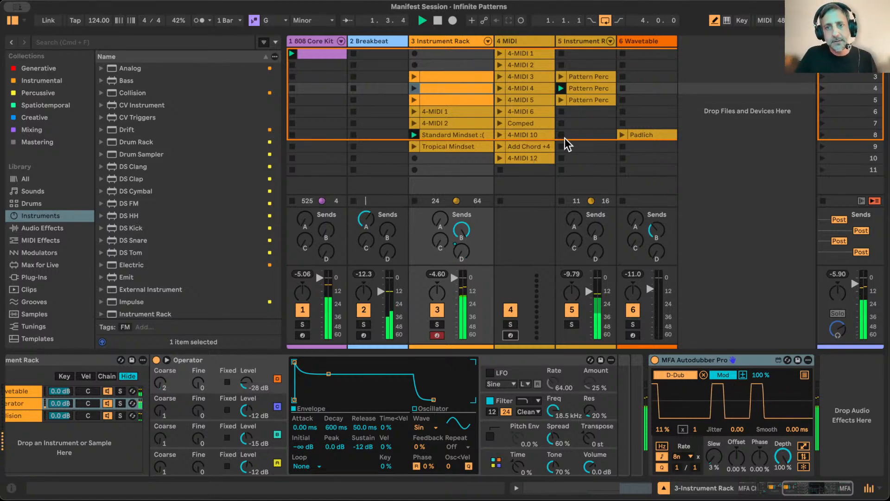
Launch the Padlich clip and shape Wavetable's amp envelope with 1.05 s attack, 790 ms decay, -3.1 dB sustain and 2.04 s release
{"action": "left_click", "coordinate": [622, 134]}
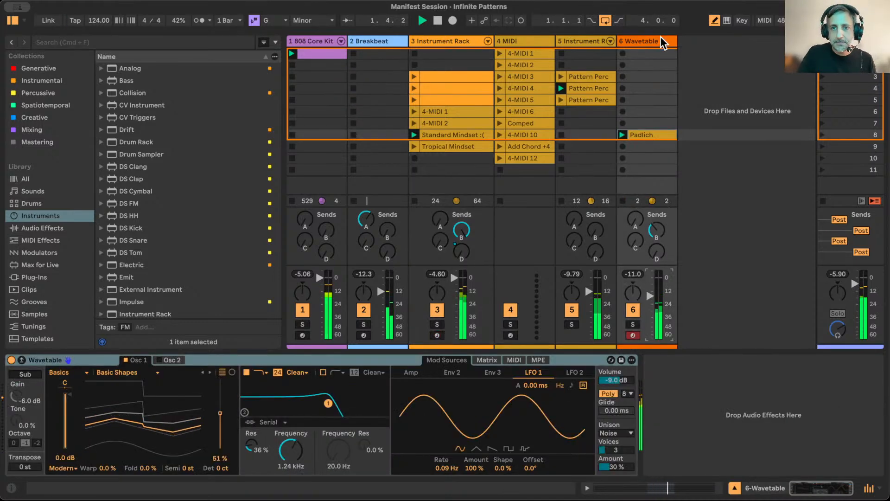
{"action": "left_click", "coordinate": [491, 359]}
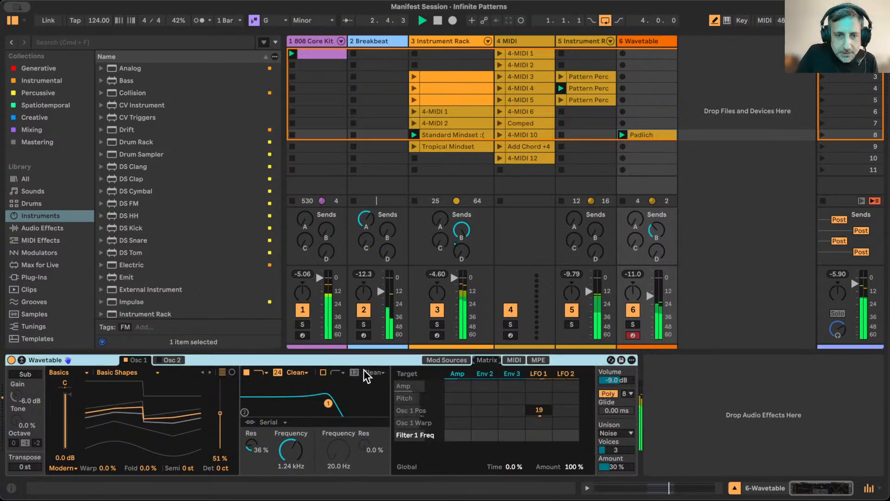
{"action": "left_click", "coordinate": [443, 360]}
{"action": "left_click", "coordinate": [417, 372]}
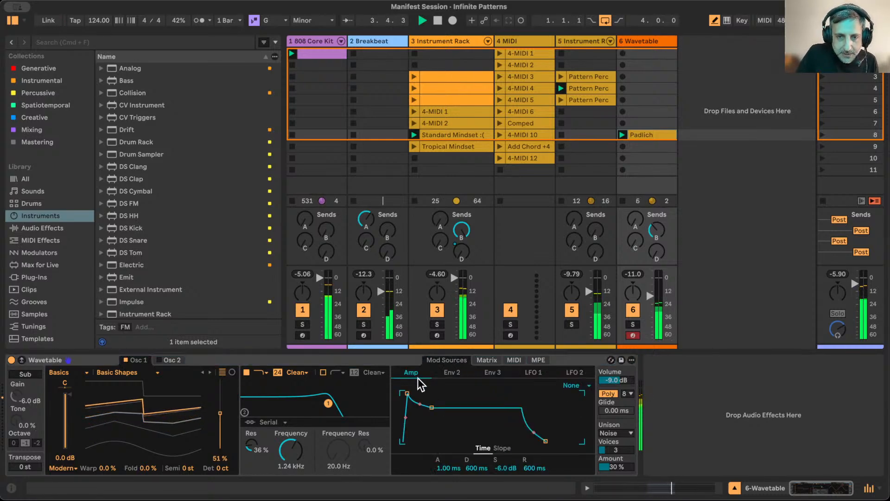
{"action": "left_click_drag", "start_coordinate": [417, 417], "coordinate": [417, 406]}
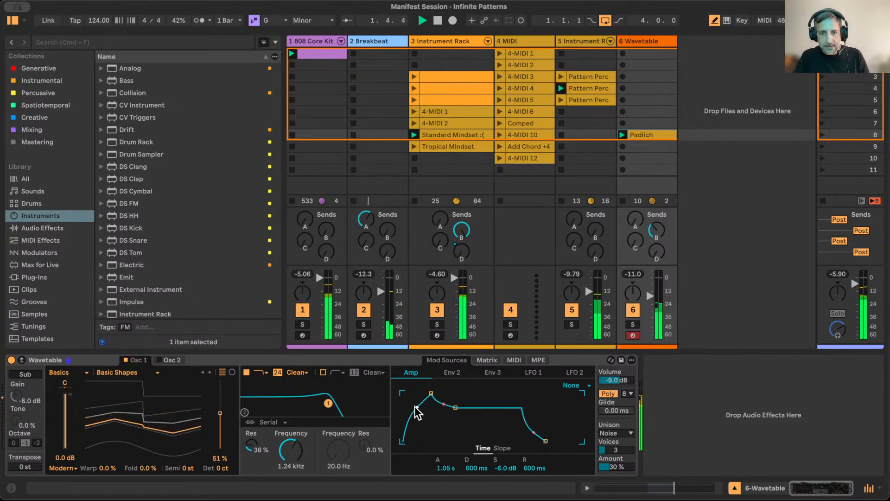
{"action": "left_click_drag", "start_coordinate": [545, 440], "coordinate": [554, 441]}
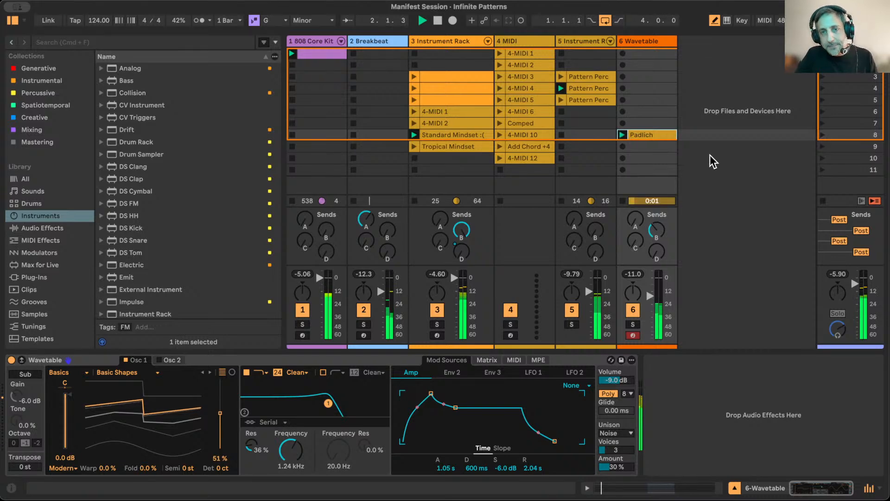
{"action": "left_click", "coordinate": [431, 393]}
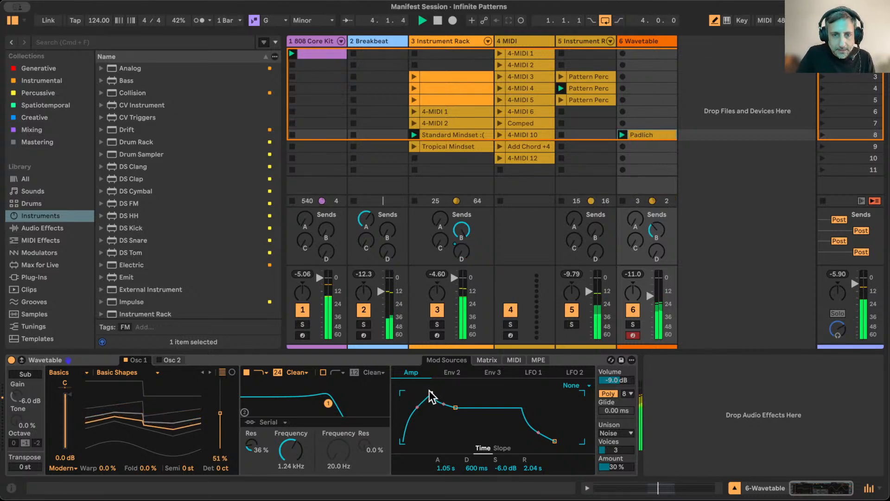
{"action": "left_click_drag", "start_coordinate": [450, 401], "coordinate": [458, 400]}
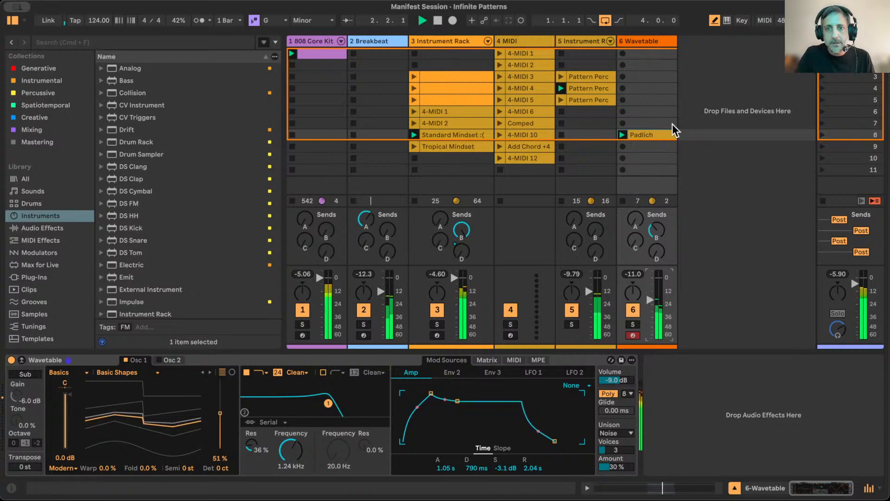
View the Padlich clip's notes and stop the clips on the Wavetable track and both Instrument Rack tracks
{"action": "left_click", "coordinate": [658, 135]}
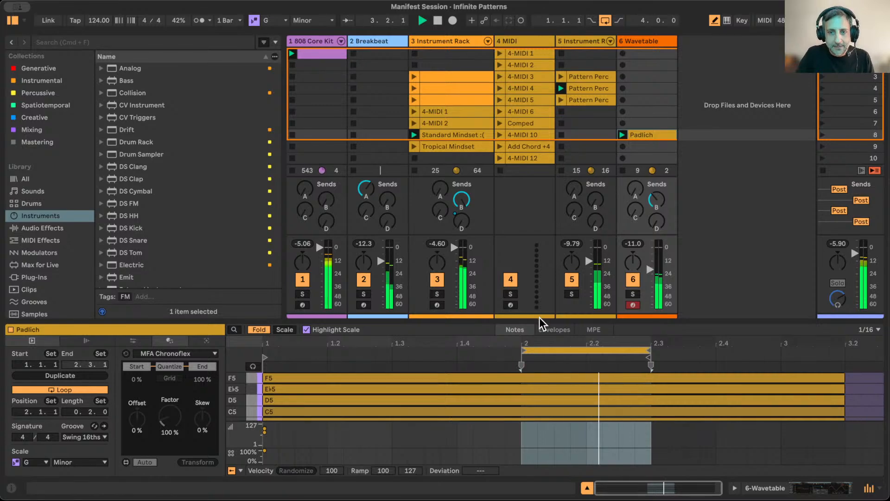
{"action": "mouse_move", "coordinate": [538, 321]}
{"action": "left_mouse_down"}
{"action": "mouse_move", "coordinate": [531, 144]}
{"action": "mouse_move", "coordinate": [502, 43]}
{"action": "mouse_move", "coordinate": [533, 186]}
{"action": "mouse_move", "coordinate": [543, 321]}
{"action": "left_mouse_up"}
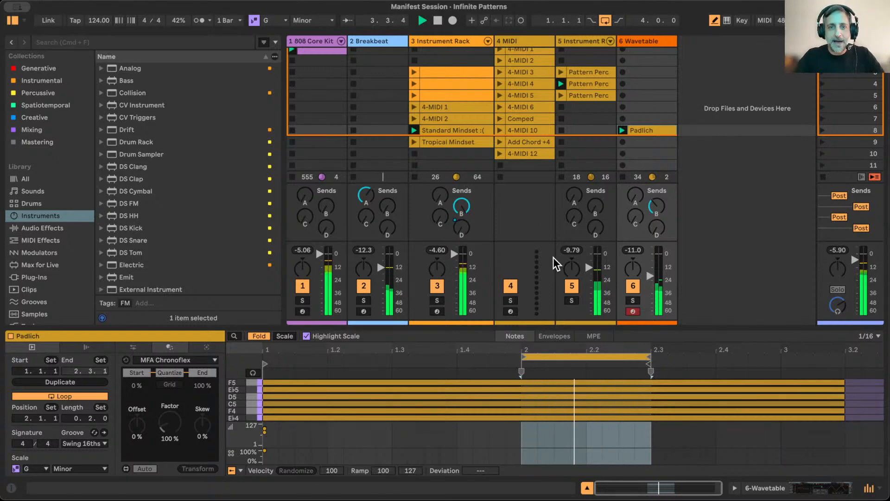
{"action": "left_click", "coordinate": [622, 177]}
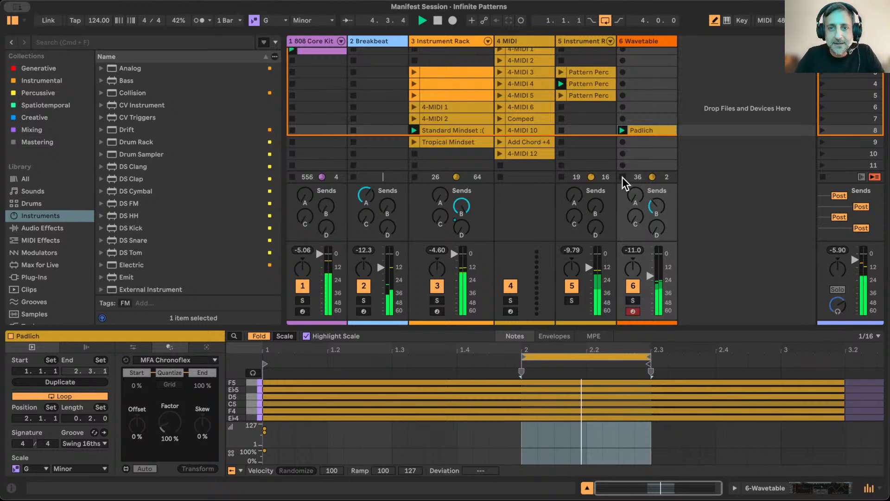
{"action": "left_click", "coordinate": [561, 177]}
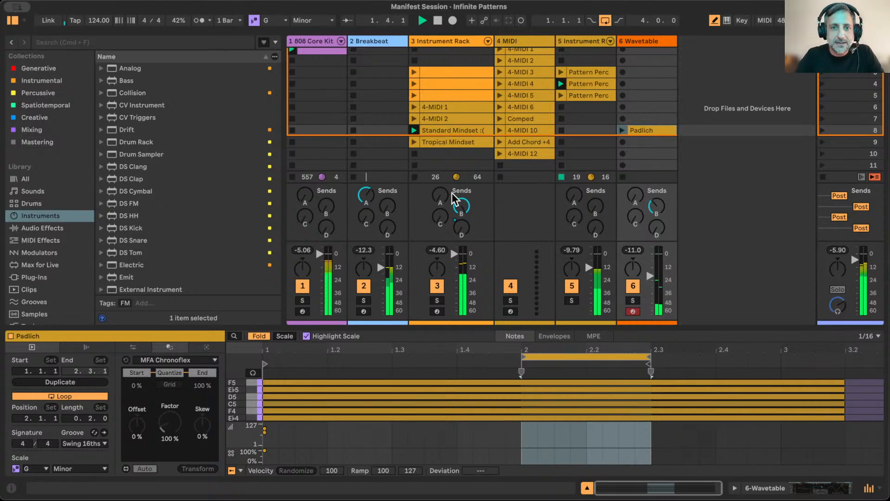
{"action": "left_click", "coordinate": [412, 176]}
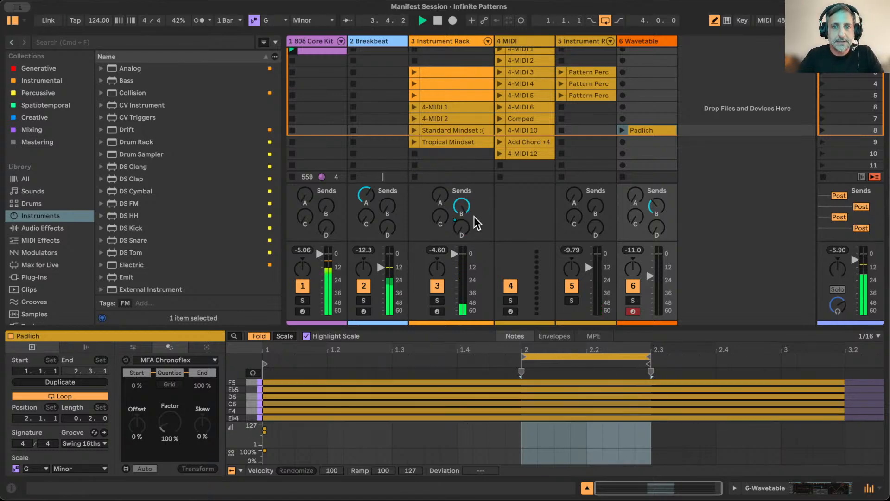
Add the Electric instrument on a new MIDI track and group it into an Instrument Rack
{"action": "left_click", "coordinate": [435, 39]}
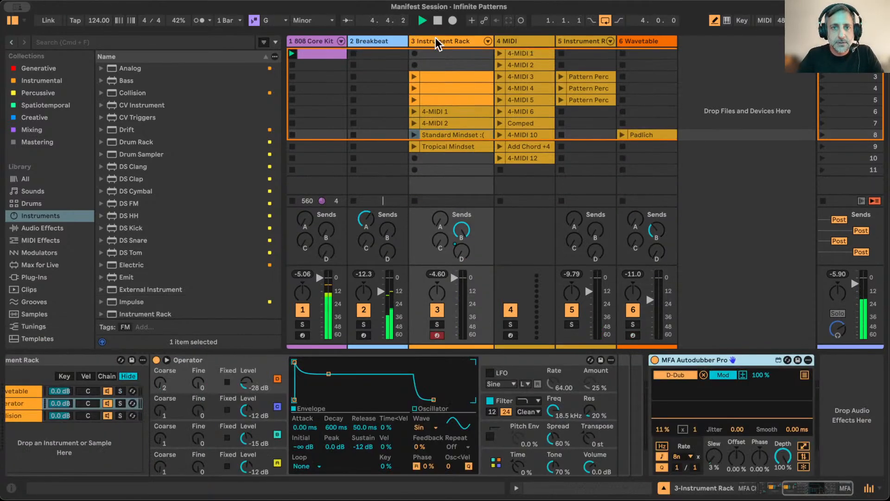
{"action": "scroll", "coordinate": [266, 441], "scroll_direction": "left", "scroll_amount": 10}
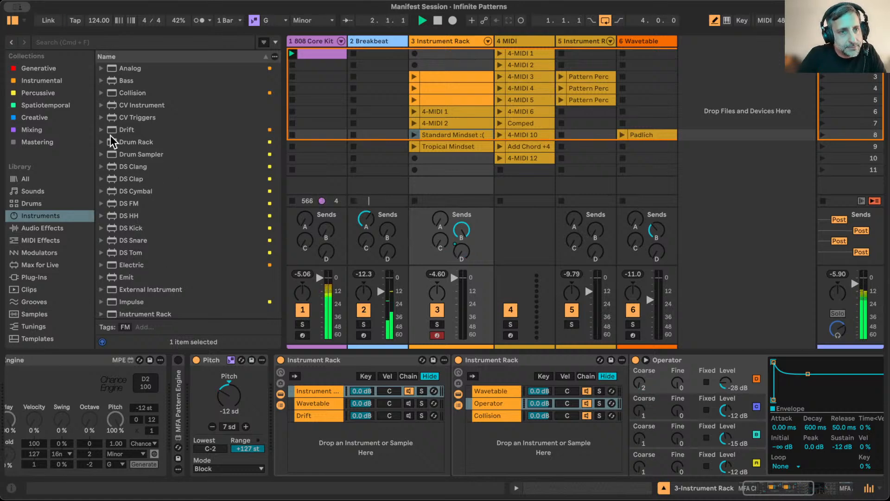
{"action": "scroll", "coordinate": [109, 148], "scroll_direction": "down", "scroll_amount": 5}
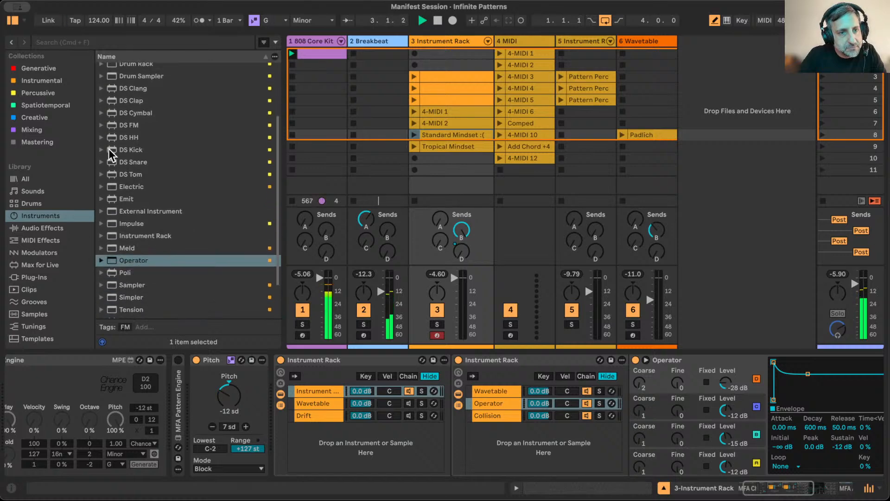
{"action": "scroll", "coordinate": [108, 148], "scroll_direction": "down", "scroll_amount": 3}
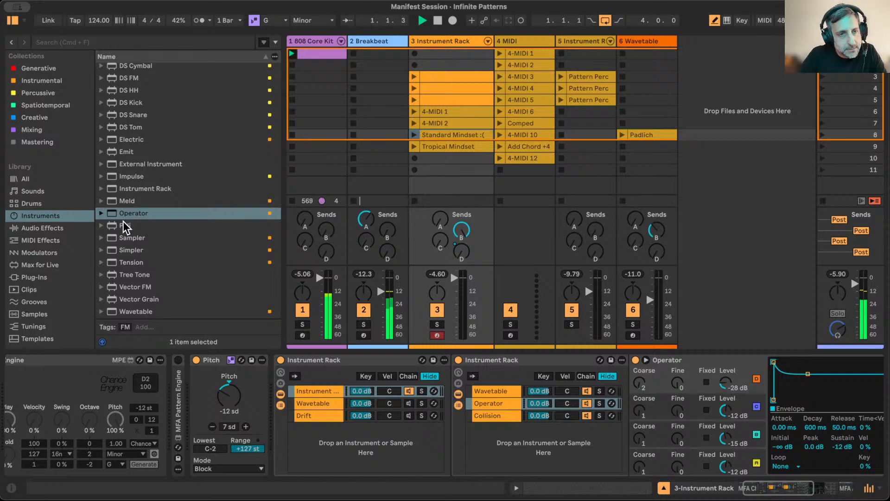
{"action": "scroll", "coordinate": [123, 221], "scroll_direction": "up", "scroll_amount": 7}
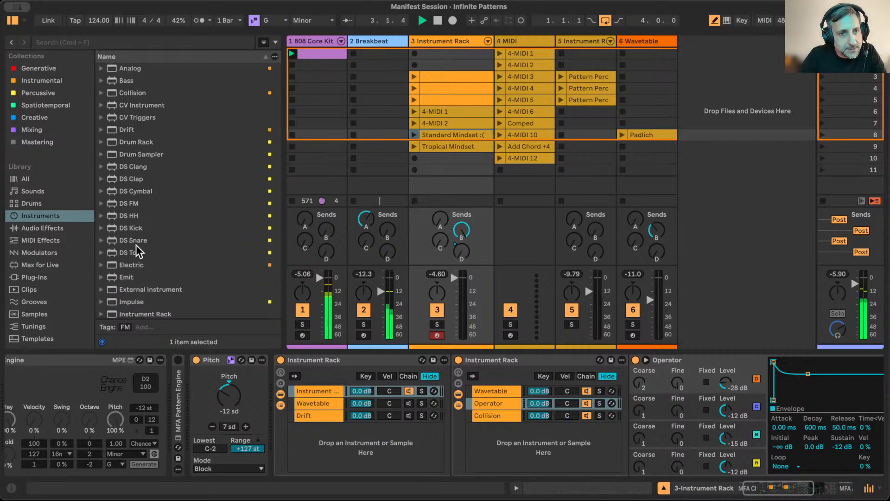
{"action": "left_click_drag", "start_coordinate": [114, 263], "coordinate": [696, 65]}
{"action": "left_click", "coordinate": [100, 357]}
{"action": "key", "text": "super+g"}
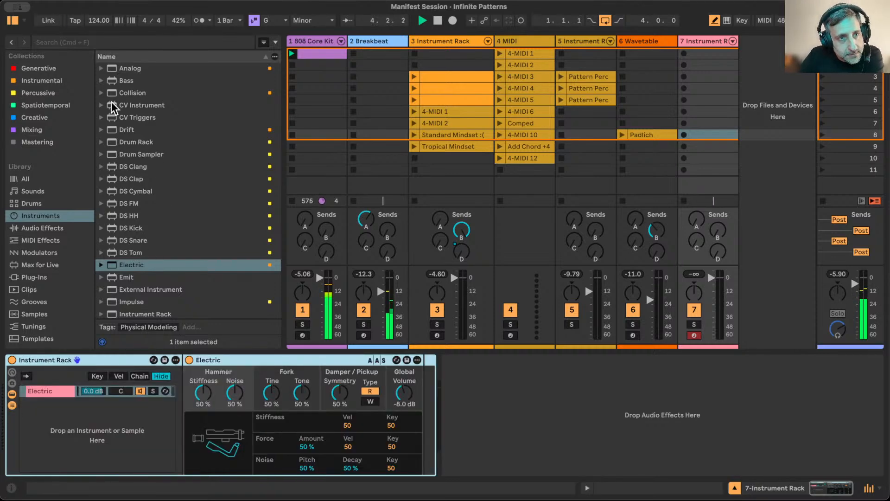
Add Drift as a second chain in the new rack and map its chain selector to Macro 1
{"action": "left_click_drag", "start_coordinate": [119, 131], "coordinate": [80, 407]}
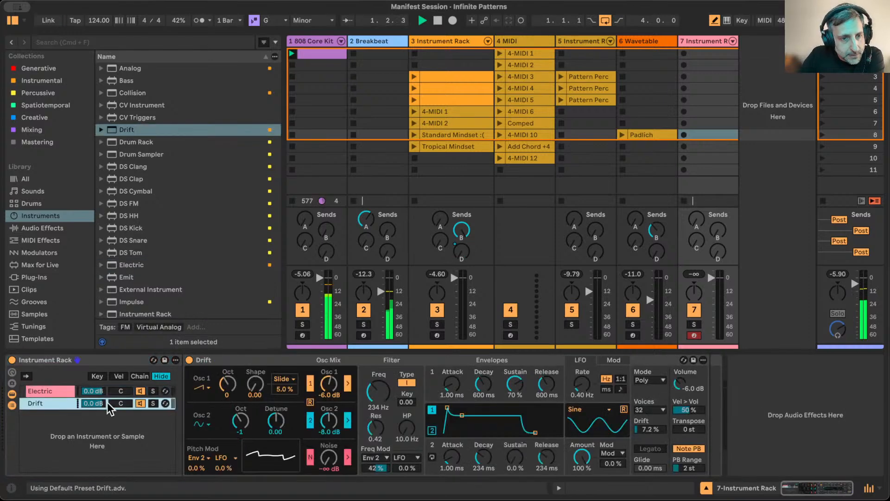
{"action": "left_click", "coordinate": [139, 376]}
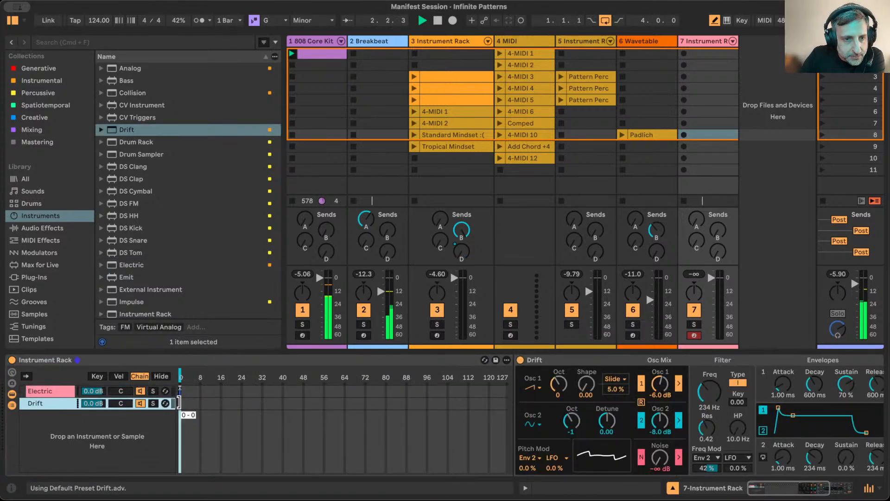
{"action": "right_click", "coordinate": [180, 374]}
{"action": "left_click", "coordinate": [235, 195]}
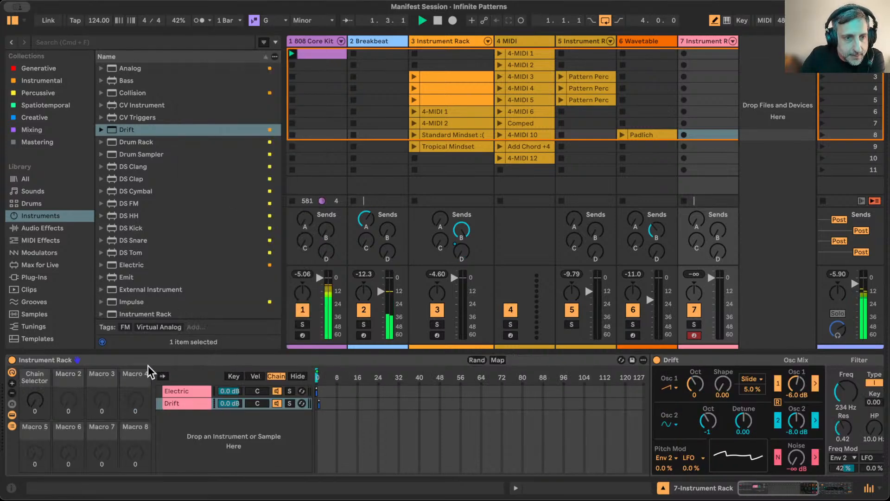
Limit the Chain Selector macro mapping to a maximum of 1 and try out the macro
{"action": "left_click", "coordinate": [500, 361]}
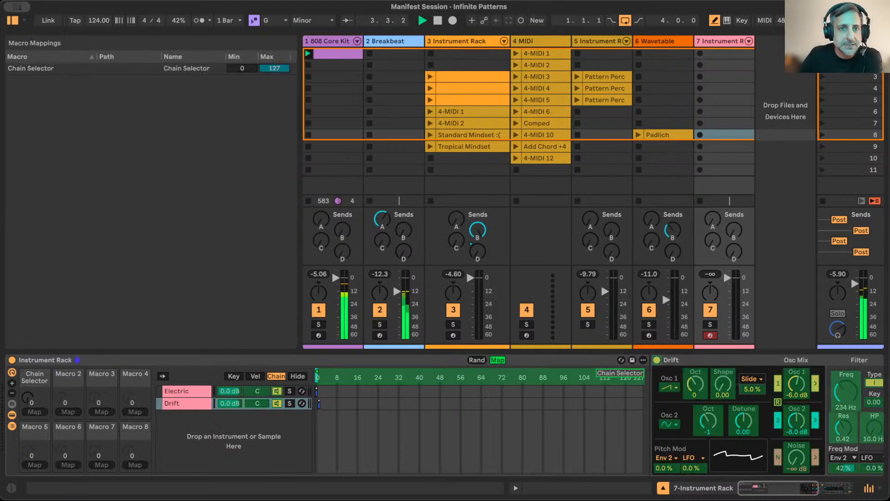
{"action": "left_click", "coordinate": [273, 69]}
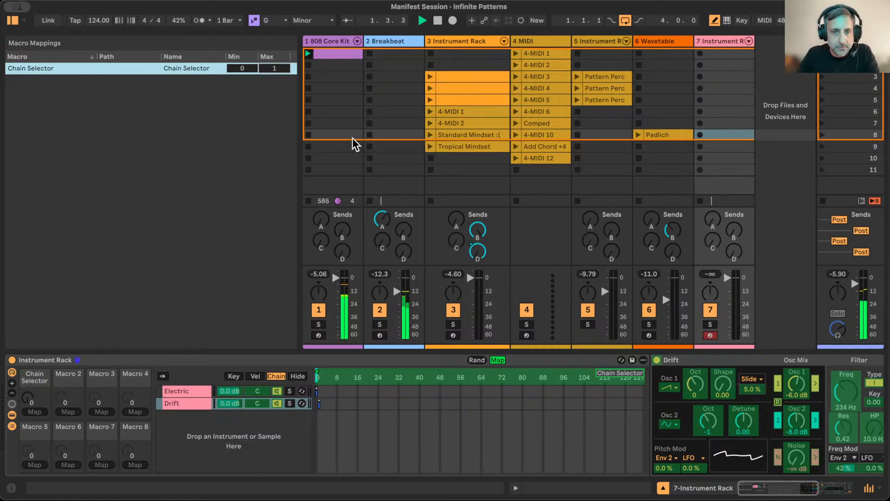
{"action": "left_click", "coordinate": [497, 360]}
{"action": "mouse_move", "coordinate": [34, 399]}
{"action": "left_mouse_down"}
{"action": "mouse_move", "coordinate": [35, 392]}
{"action": "mouse_move", "coordinate": [34, 399]}
{"action": "left_mouse_up"}
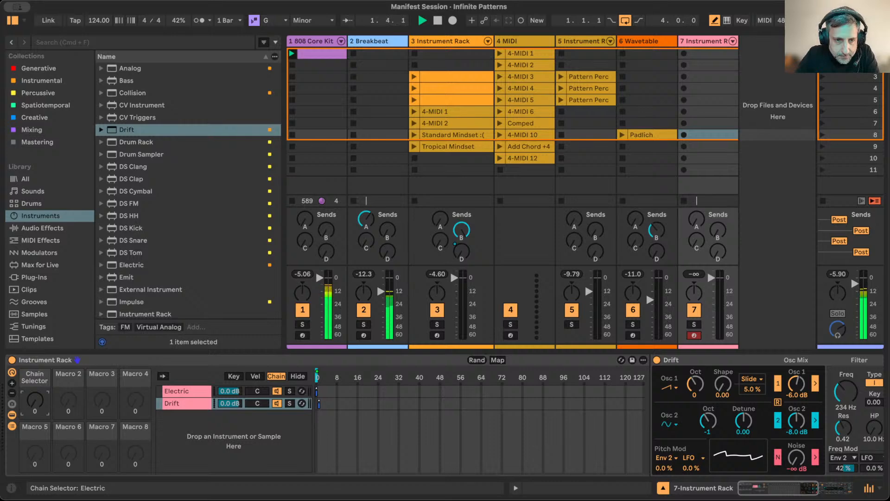
Reposition the Drift and Electric chains' zones in the chain selector and test the Chain Selector macro
{"action": "left_click", "coordinate": [319, 403]}
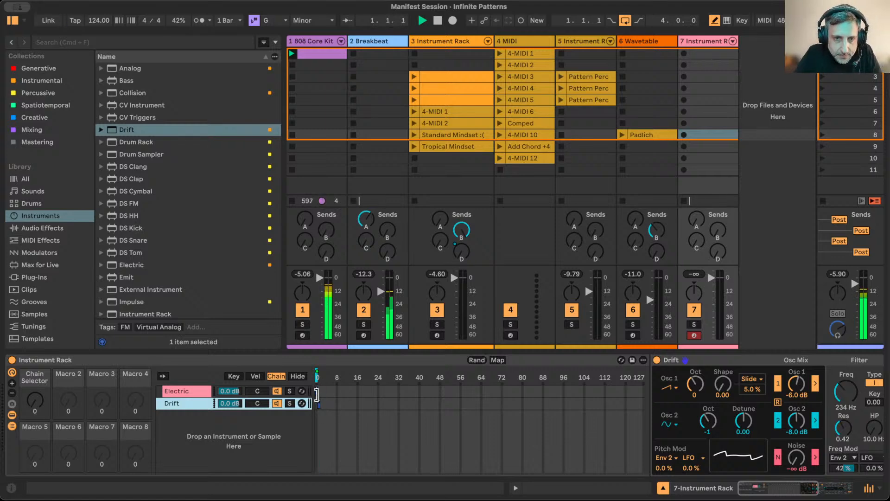
{"action": "left_click", "coordinate": [318, 392]}
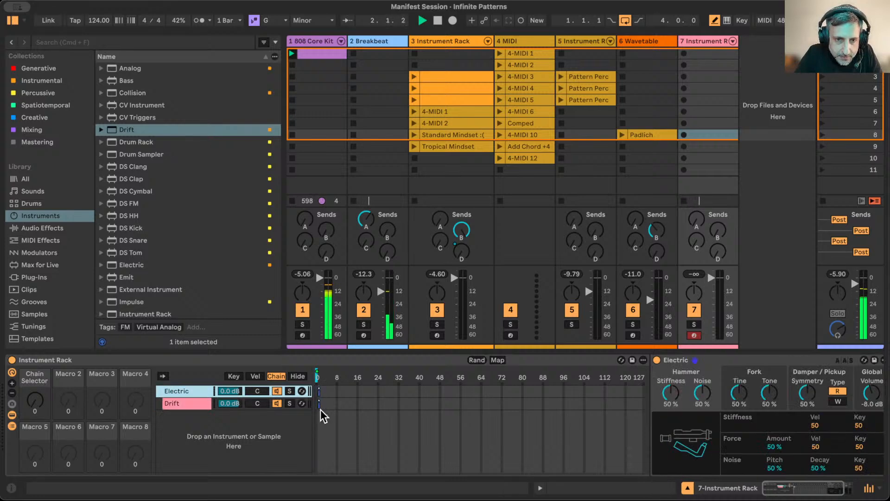
{"action": "left_click", "coordinate": [314, 404]}
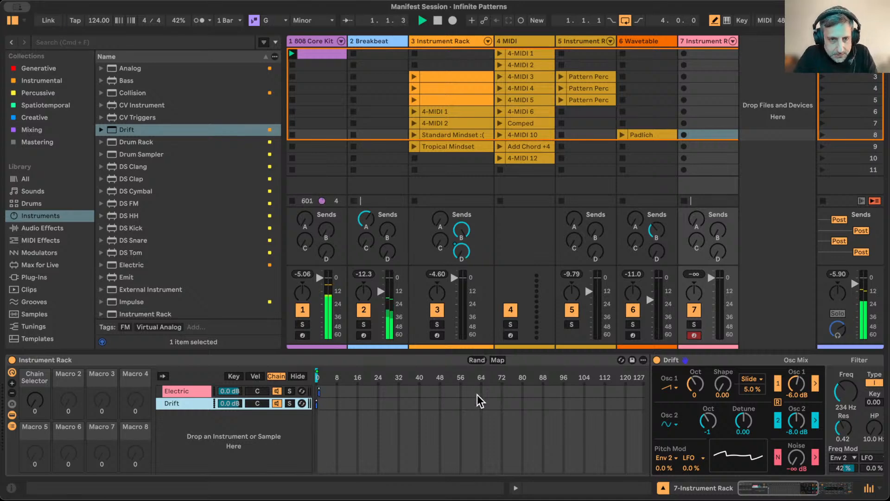
{"action": "left_click", "coordinate": [31, 404]}
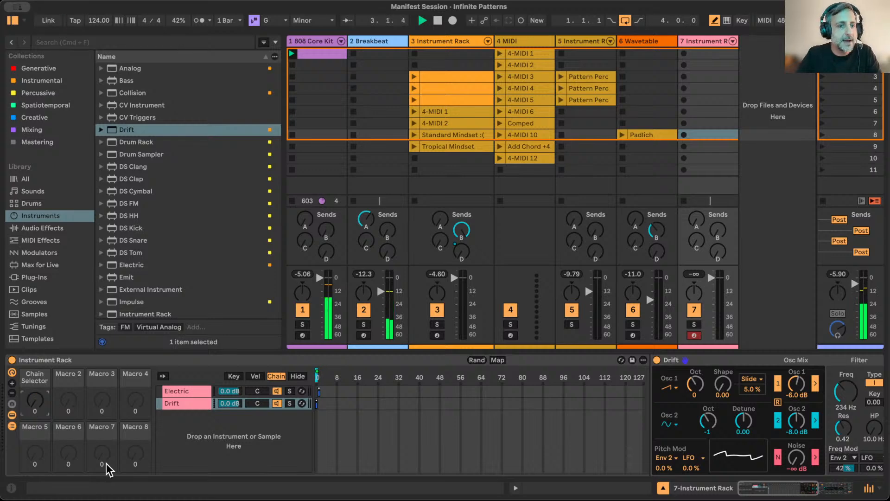
Insert MFA Pattern Engine before the Instrument Rack on track 7 and randomize all of its steps
{"action": "scroll", "coordinate": [26, 333], "scroll_direction": "down", "scroll_amount": 5}
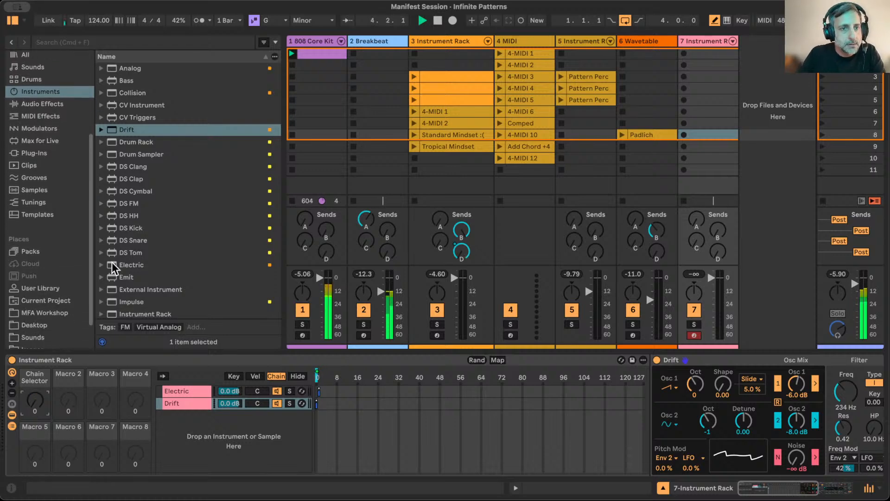
{"action": "scroll", "coordinate": [51, 176], "scroll_direction": "up", "scroll_amount": 5}
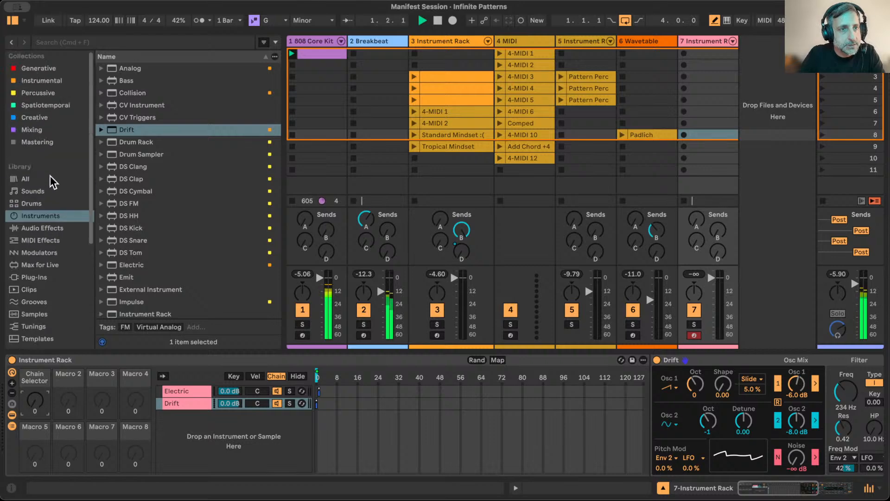
{"action": "left_click", "coordinate": [36, 66]}
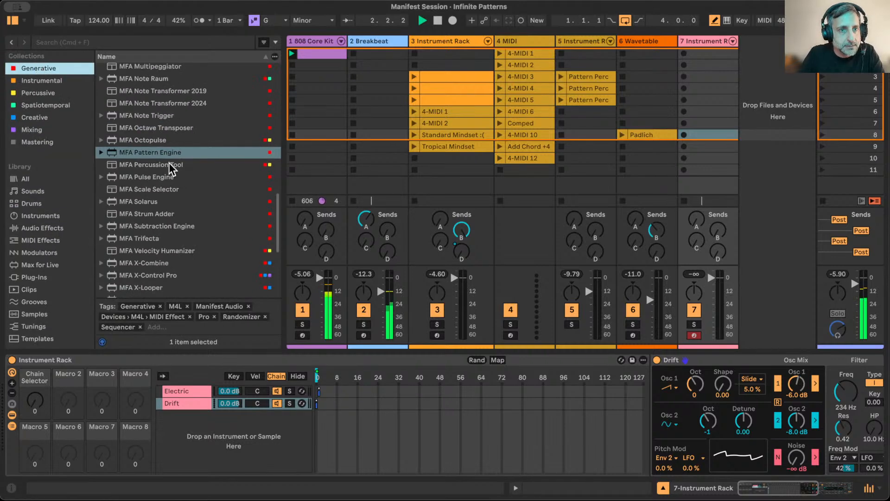
{"action": "left_click_drag", "start_coordinate": [118, 152], "coordinate": [2, 409]}
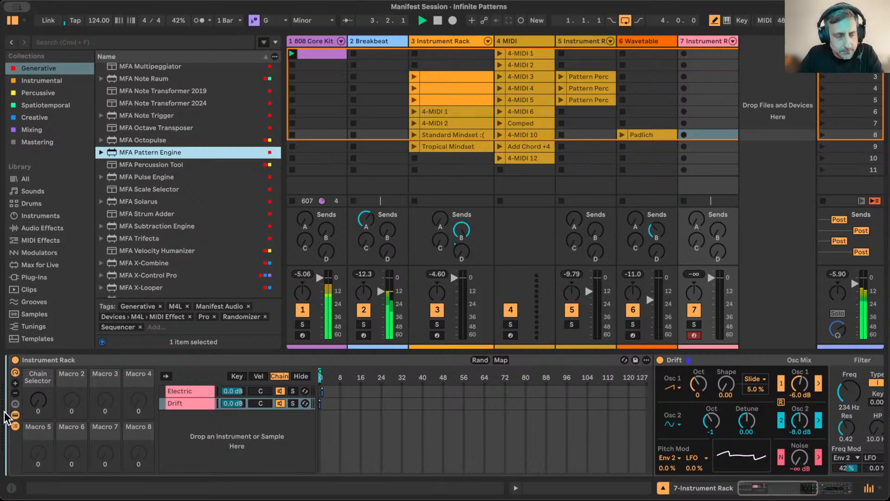
{"action": "left_click_drag", "start_coordinate": [4, 410], "coordinate": [5, 410]}
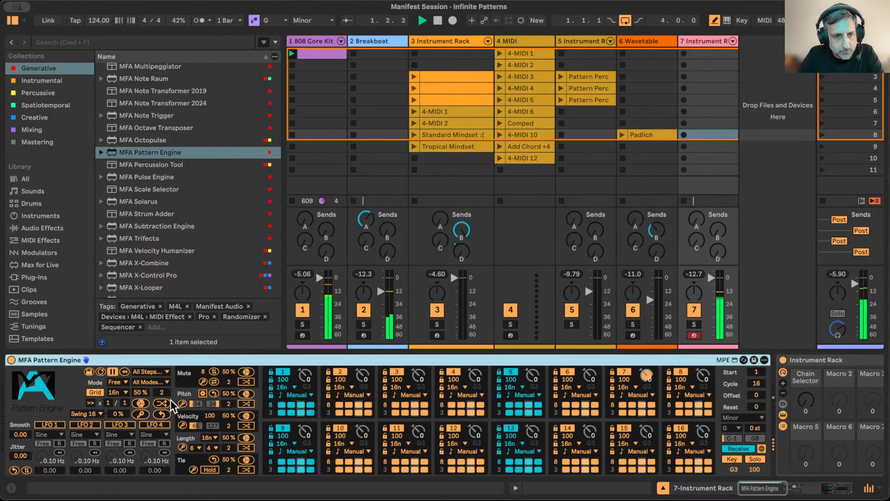
{"action": "left_click", "coordinate": [160, 405]}
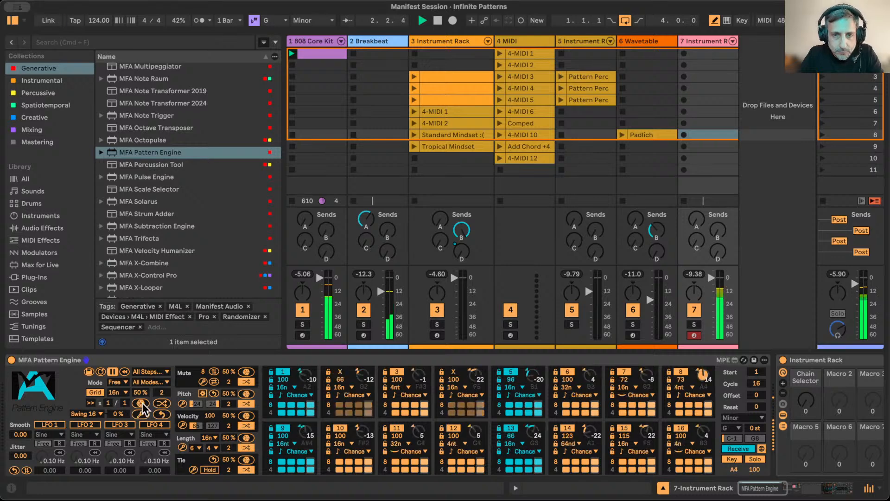
{"action": "left_click", "coordinate": [142, 402]}
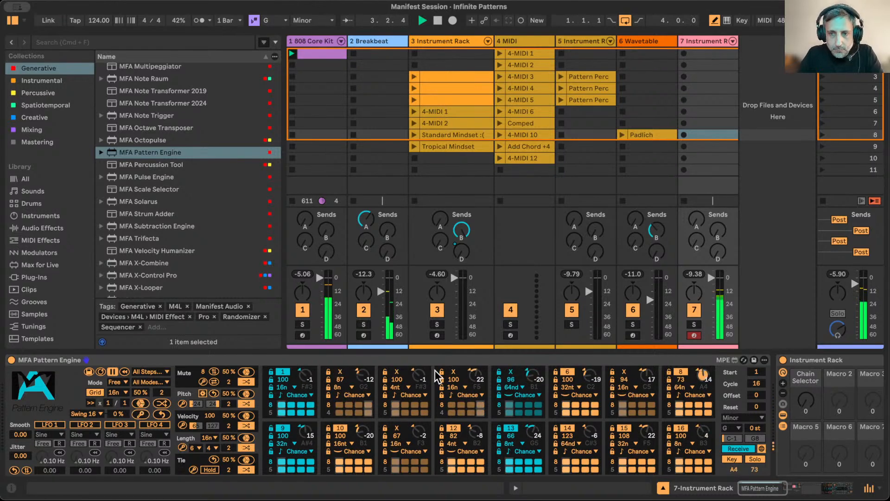
Try out Send A on track 7, return it to minimum and turn up Send B instead
{"action": "scroll", "coordinate": [649, 461], "scroll_direction": "right", "scroll_amount": 10}
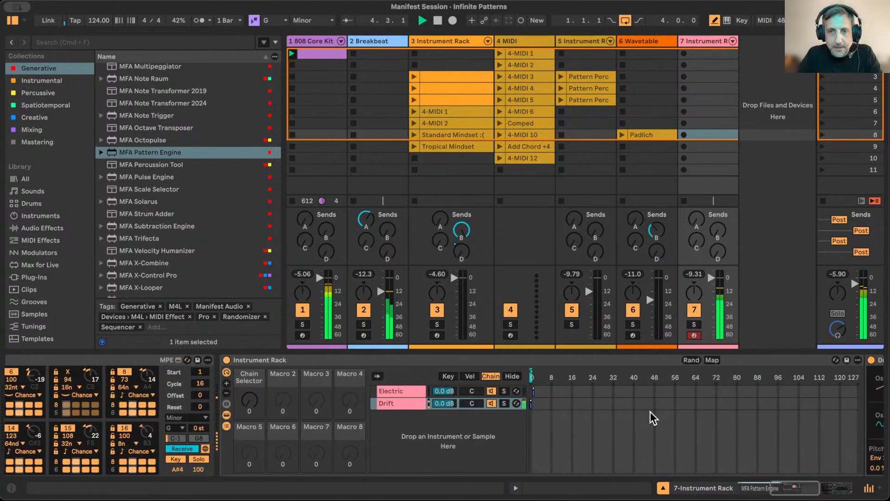
{"action": "left_click", "coordinate": [696, 221]}
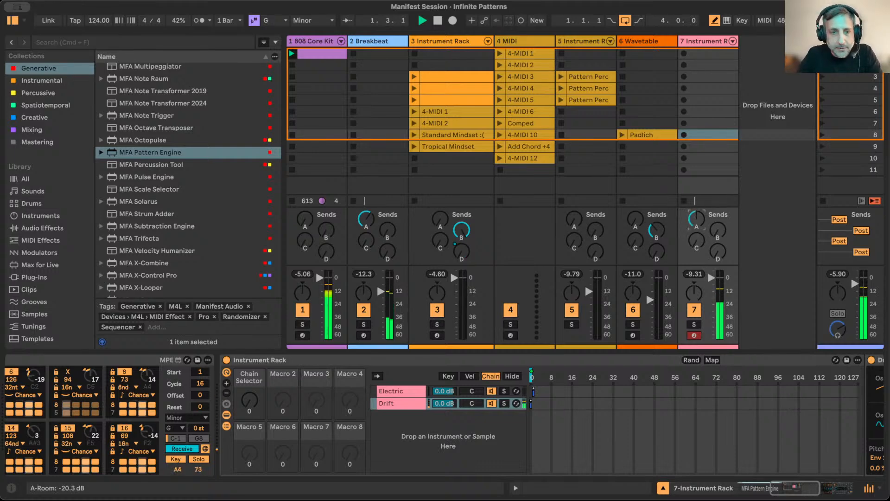
{"action": "left_click_drag", "start_coordinate": [695, 221], "coordinate": [717, 220]}
Set the Drift chain's synth to Mono mode with 64 ms glide and switch its filter to type II
{"action": "left_click", "coordinate": [406, 406]}
{"action": "scroll", "coordinate": [576, 430], "scroll_direction": "right", "scroll_amount": 3}
{"action": "left_click", "coordinate": [739, 380]}
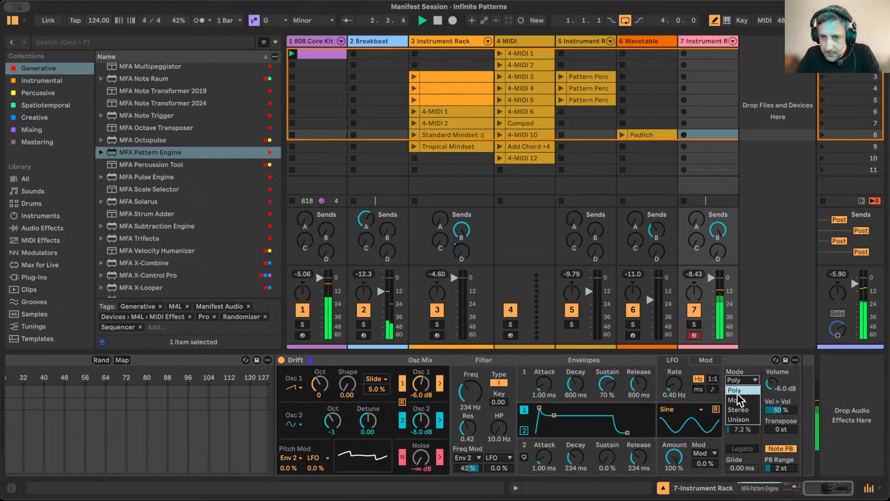
{"action": "left_click", "coordinate": [736, 399]}
{"action": "left_click_drag", "start_coordinate": [740, 468], "coordinate": [738, 466]}
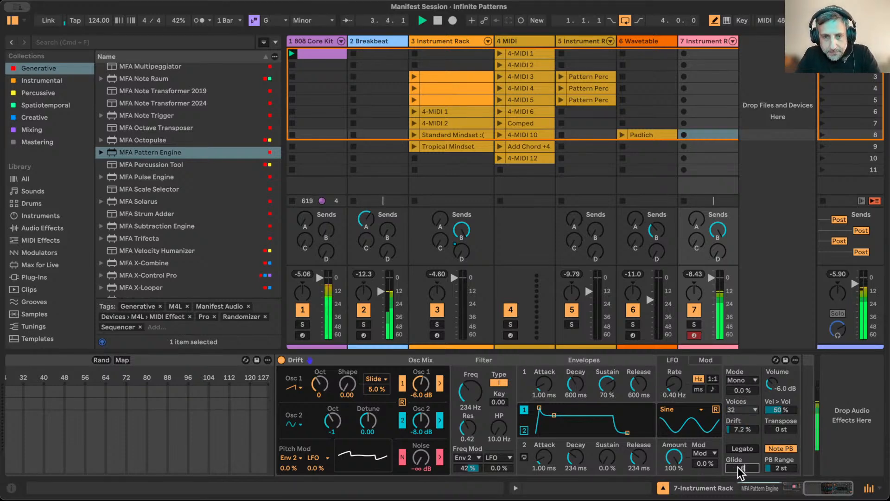
{"action": "left_click", "coordinate": [500, 381]}
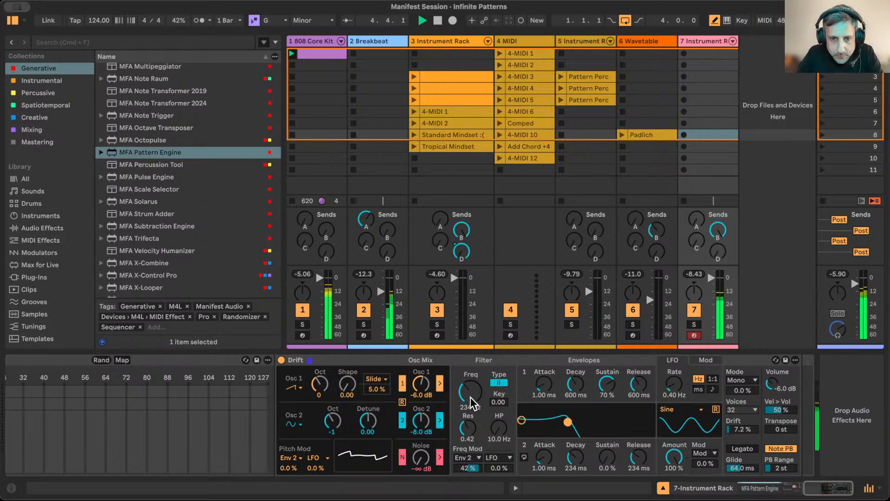
Add a Chord effect to the Electric chain with Shift 1 at +2 sd, Shift 2 at +3 sd and Shift 3 at +4 sd
{"action": "scroll", "coordinate": [354, 398], "scroll_direction": "left", "scroll_amount": 15}
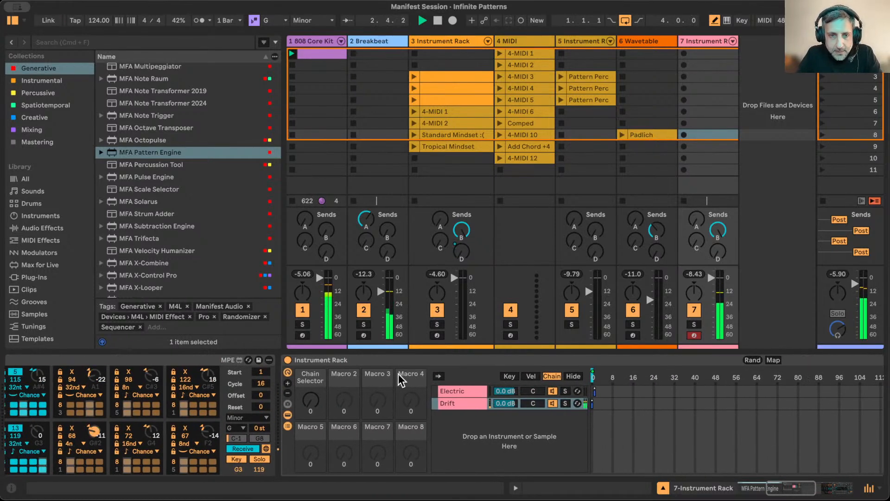
{"action": "left_click", "coordinate": [447, 389]}
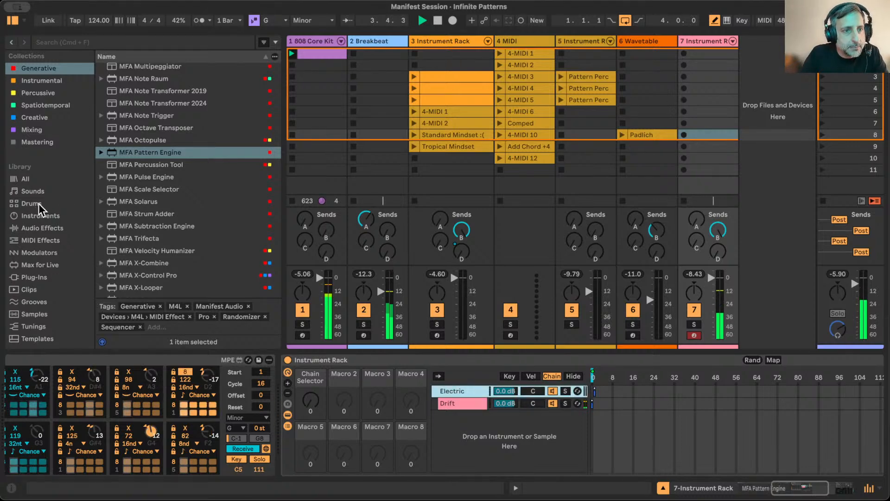
{"action": "left_click", "coordinate": [48, 216]}
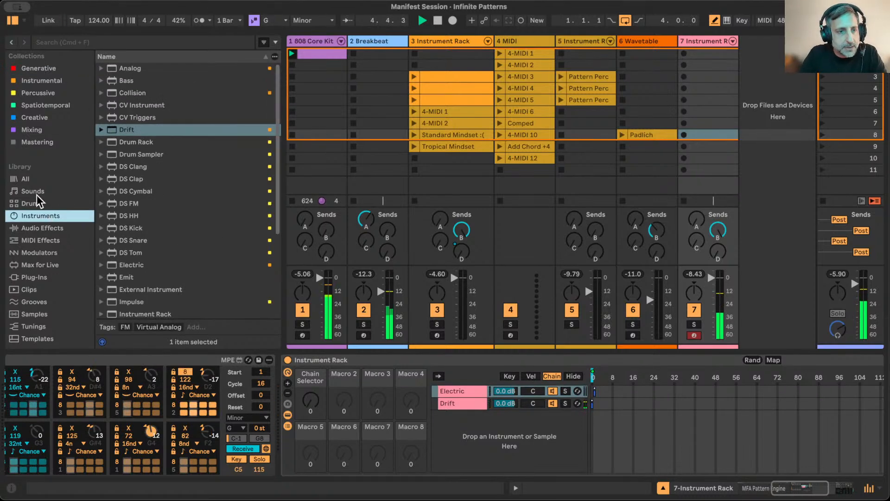
{"action": "left_click", "coordinate": [28, 242]}
{"action": "left_click_drag", "start_coordinate": [115, 103], "coordinate": [467, 390]}
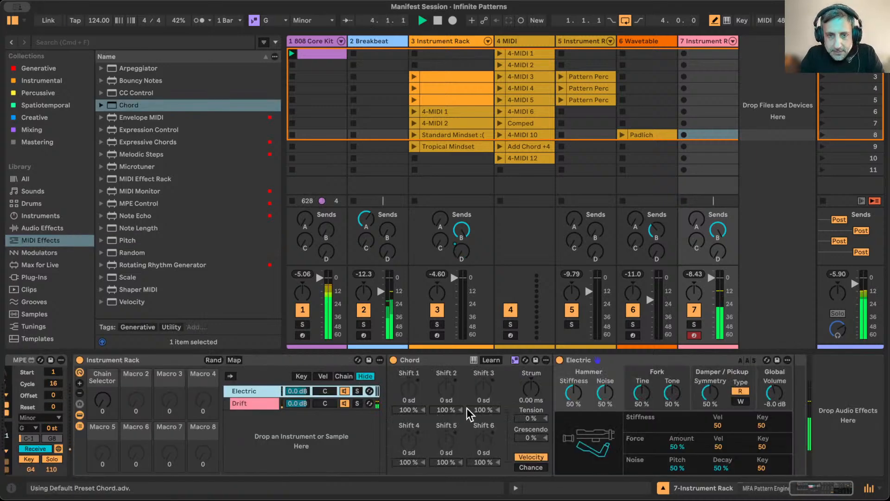
{"action": "left_click_drag", "start_coordinate": [406, 389], "coordinate": [485, 379]}
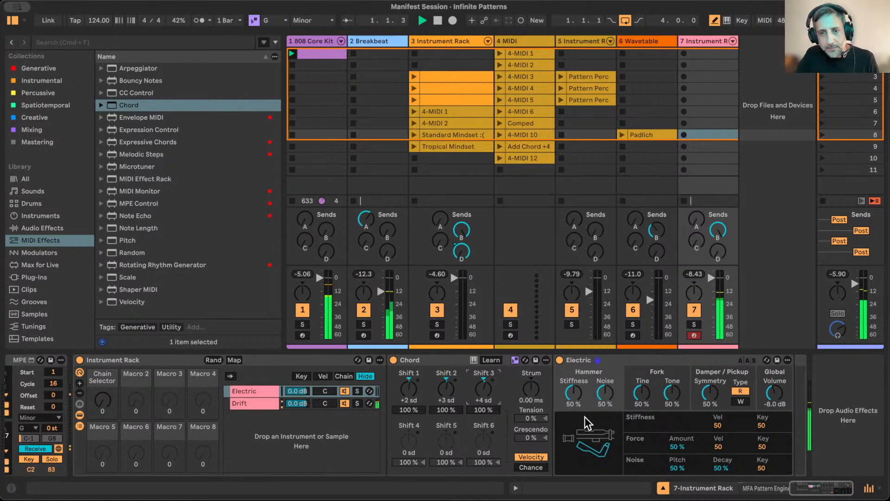
Set Electric's hammer stiffness to 65%, noise to 66%, fork tine to 62%, tone to 55% and pickup symmetry to 35%
{"action": "left_click_drag", "start_coordinate": [574, 392], "coordinate": [573, 387]}
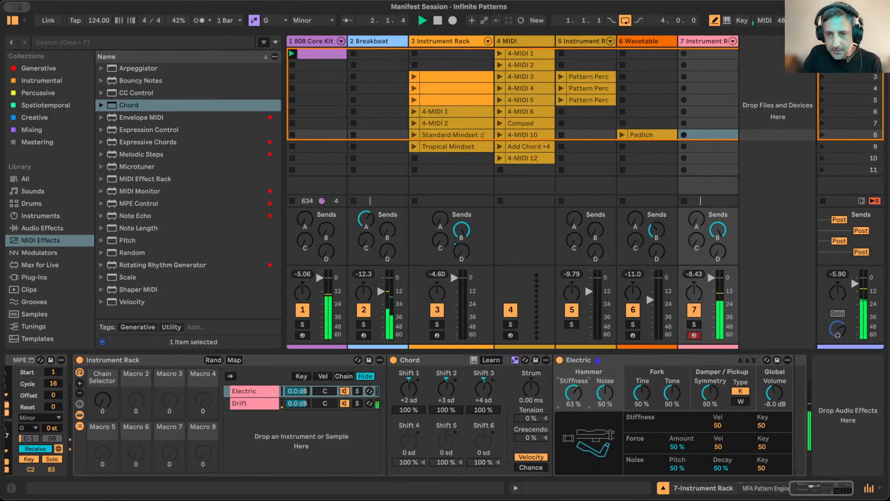
{"action": "left_click_drag", "start_coordinate": [707, 396], "coordinate": [662, 394]}
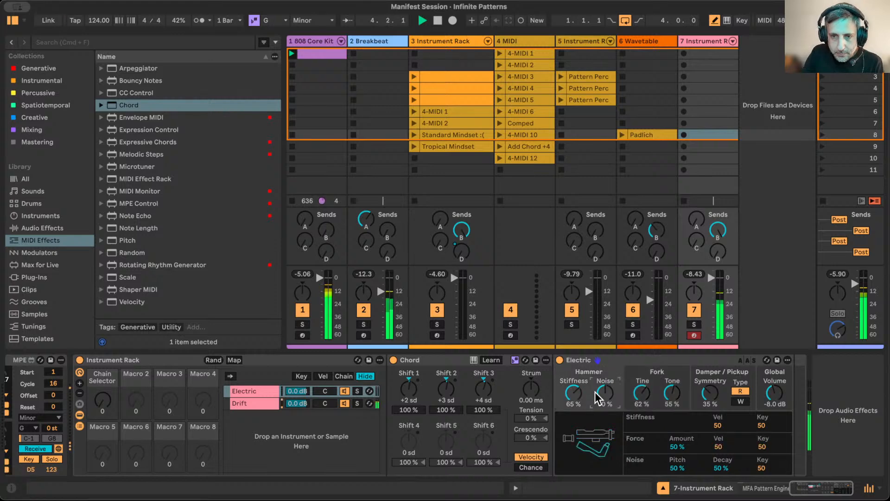
{"action": "left_click_drag", "start_coordinate": [596, 388], "coordinate": [596, 381]}
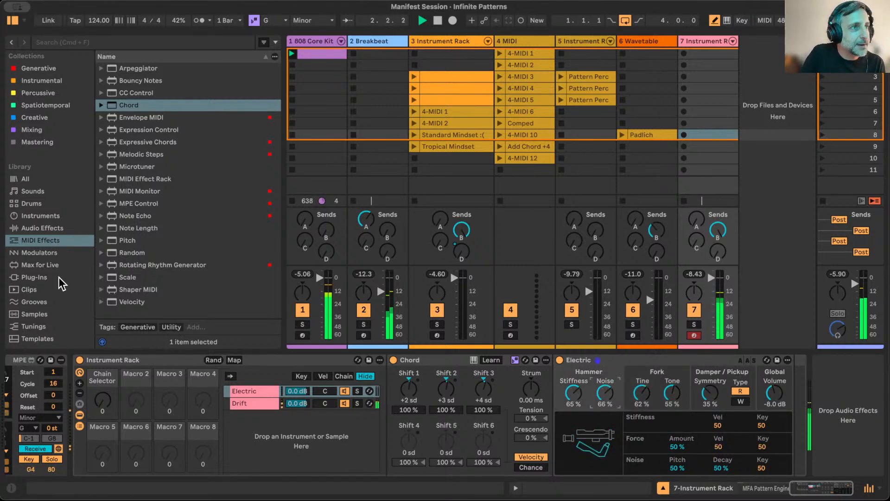
Find MFA Autodubber Pro in the Generative collection, fold the Instrument Rack and add the device after it
{"action": "left_click", "coordinate": [44, 67]}
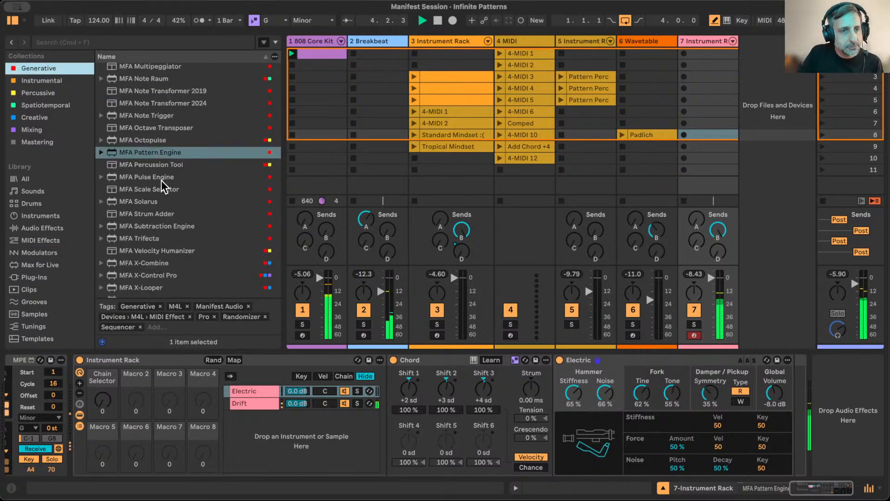
{"action": "scroll", "coordinate": [162, 180], "scroll_direction": "up", "scroll_amount": 8}
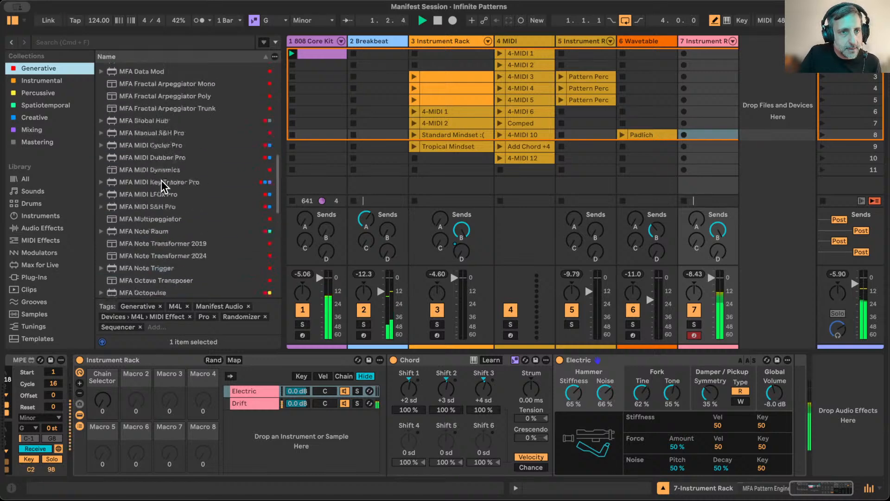
{"action": "scroll", "coordinate": [161, 180], "scroll_direction": "up", "scroll_amount": 8}
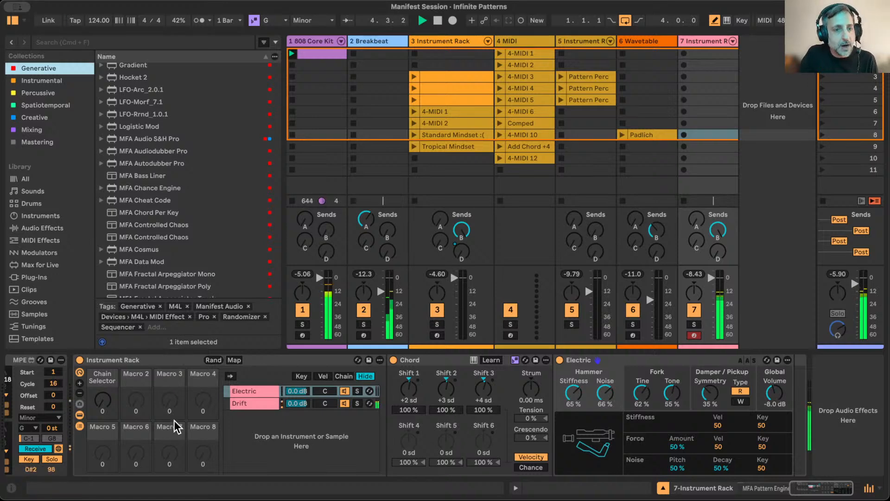
{"action": "key", "text": "Return"}
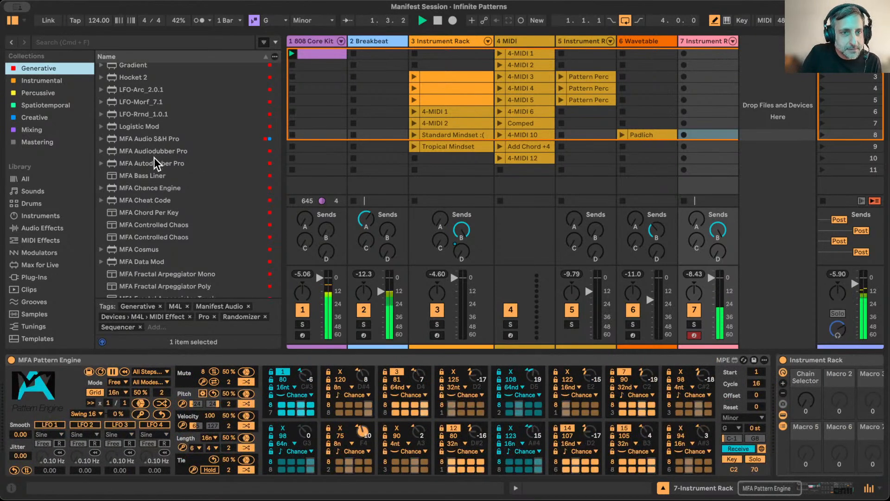
{"action": "left_click", "coordinate": [154, 163]}
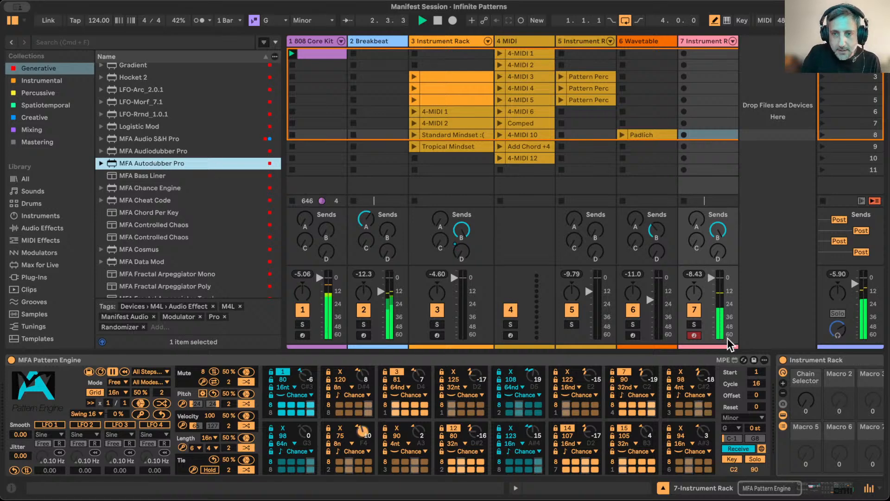
{"action": "scroll", "coordinate": [441, 370], "scroll_direction": "right", "scroll_amount": 10}
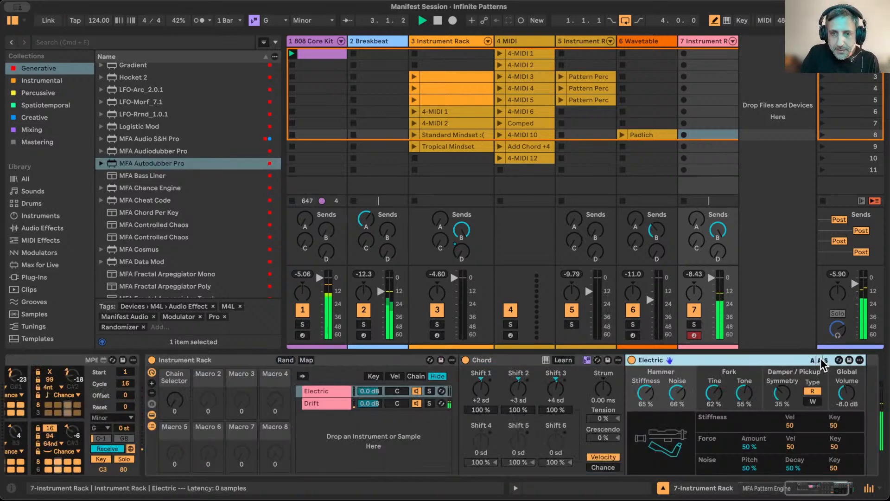
{"action": "left_click", "coordinate": [227, 362]}
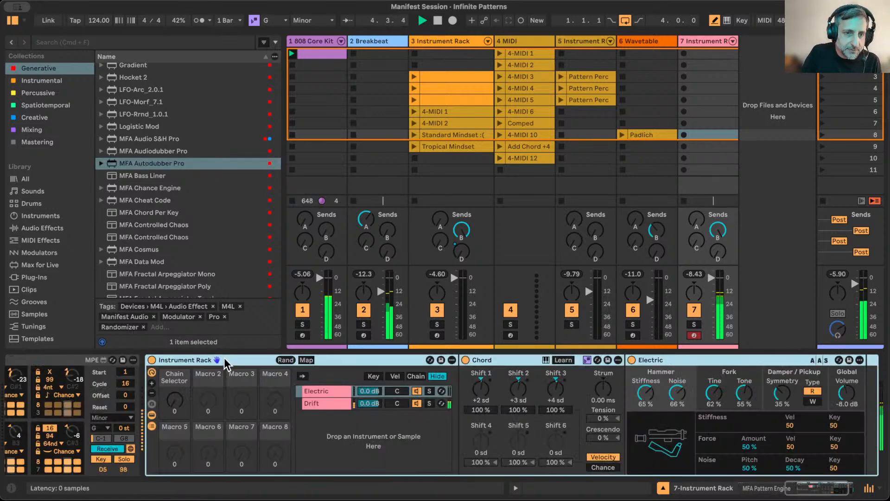
{"action": "double_click", "coordinate": [227, 361]}
{"action": "left_click_drag", "start_coordinate": [132, 167], "coordinate": [337, 408]}
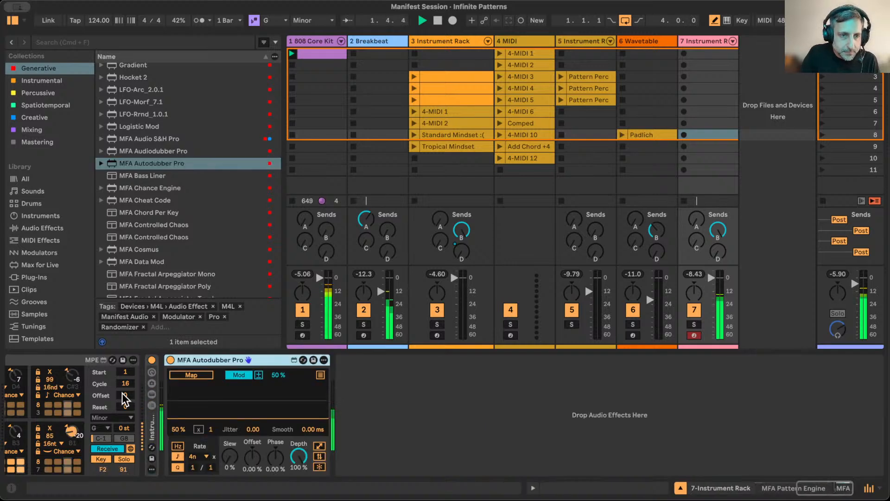
Map Autodubber Pro to the rack's Chain Selector macro with a 100% range and set the percentage below its waveform to 33%
{"action": "double_click", "coordinate": [155, 379]}
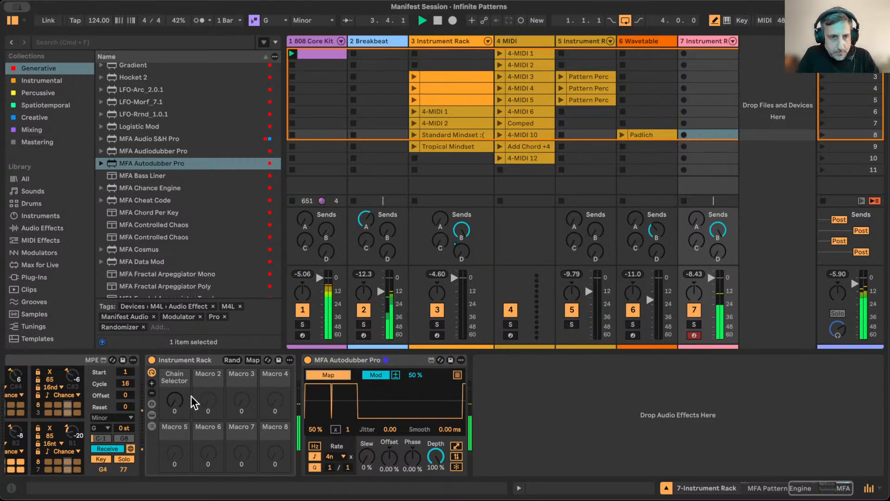
{"action": "left_click", "coordinate": [174, 399]}
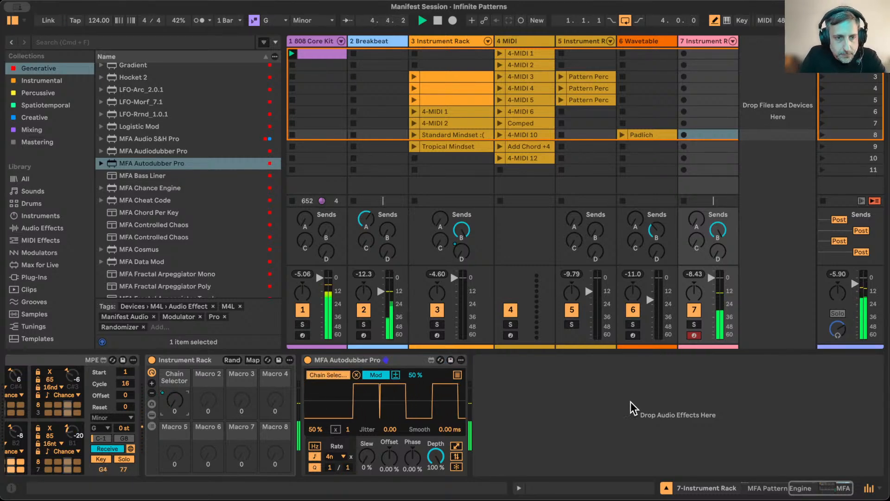
{"action": "left_click_drag", "start_coordinate": [412, 375], "coordinate": [410, 381]}
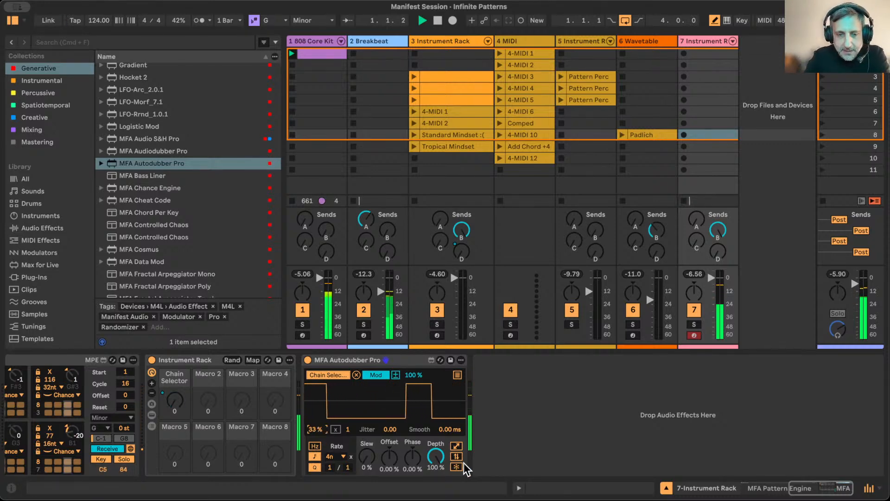
Map Autodubber Pro's second target to track 7's Send D and show the Instrument Rack's chains and devices
{"action": "left_click", "coordinate": [457, 375]}
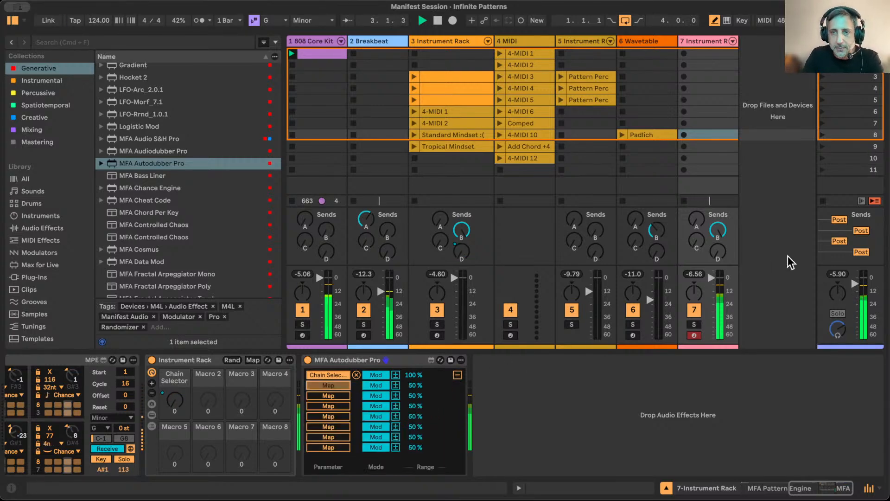
{"action": "left_click", "coordinate": [717, 252]}
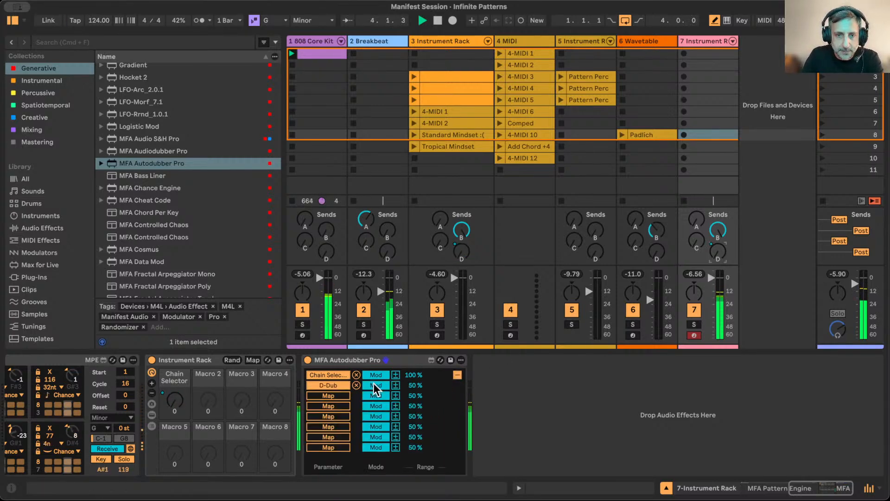
{"action": "left_click", "coordinate": [456, 375]}
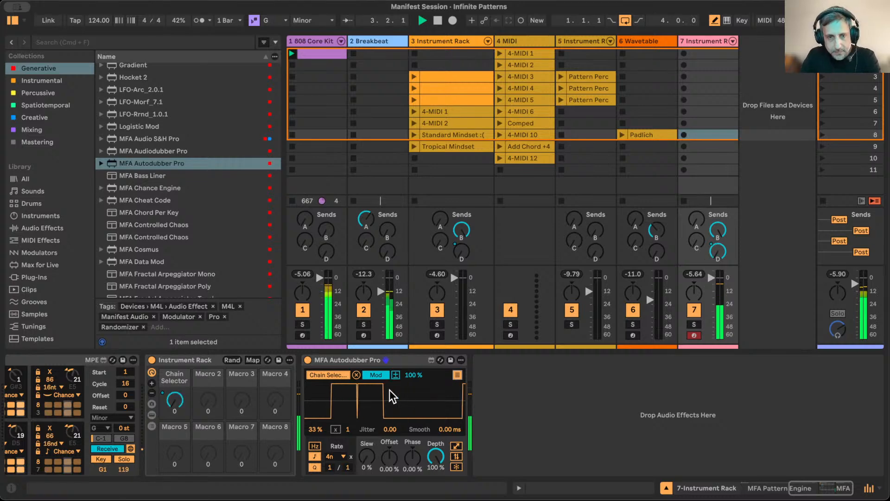
{"action": "left_click", "coordinate": [151, 415]}
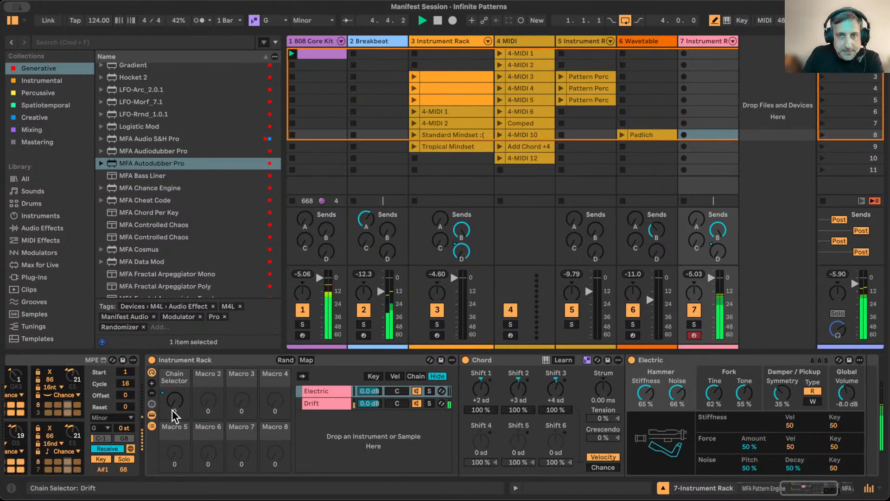
Unfold track 7's rack chains in the mixer and set the Electric chain's volume to -7.6 dB
{"action": "left_click", "coordinate": [732, 40]}
{"action": "left_click_drag", "start_coordinate": [762, 277], "coordinate": [762, 290]}
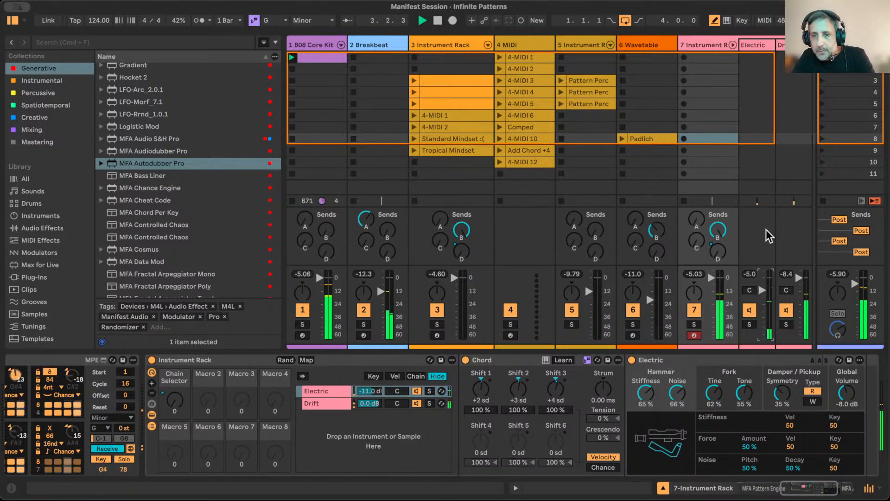
{"action": "left_click_drag", "start_coordinate": [762, 291], "coordinate": [761, 286]}
{"action": "left_click", "coordinate": [761, 286]}
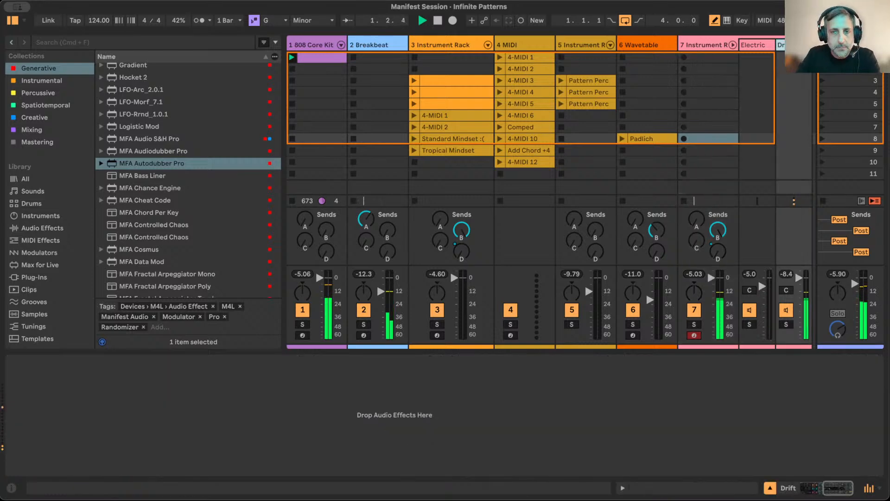
{"action": "left_click", "coordinate": [755, 45]}
{"action": "left_click", "coordinate": [700, 45]}
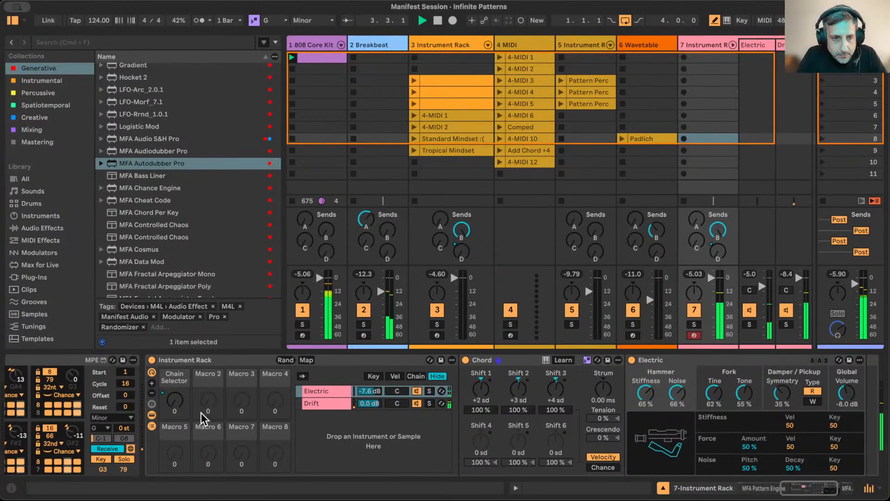
Set the percentage below MFA Autodubber Pro's waveform to 37% and its Slew to 2%
{"action": "key", "text": "Return"}
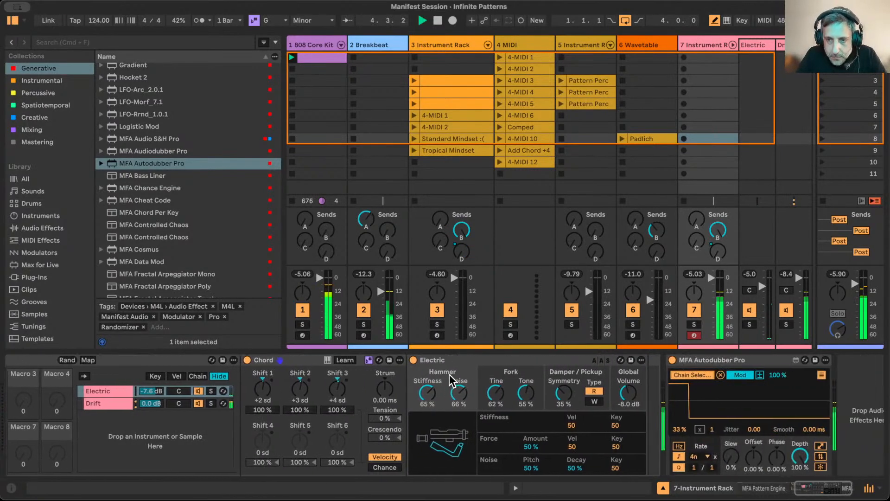
{"action": "left_click", "coordinate": [666, 428]}
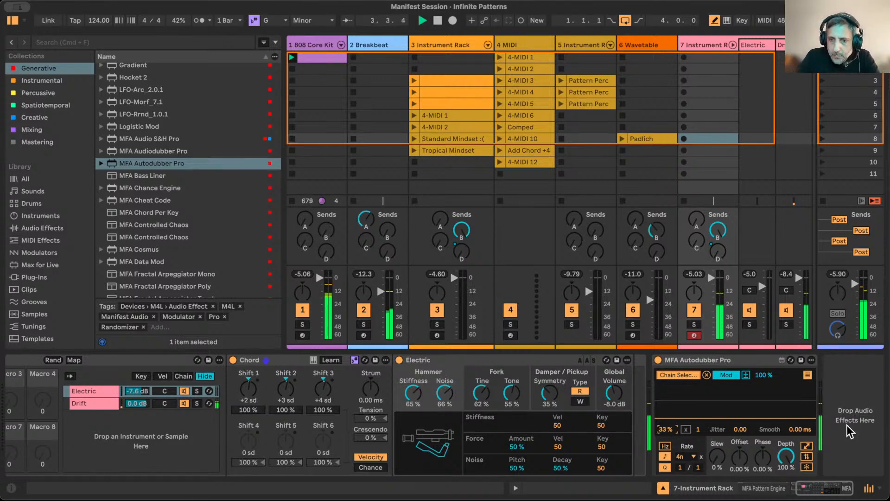
{"action": "key", "text": "Up"}
{"action": "key", "text": "Up"}
{"action": "key", "text": "Up"}
{"action": "key", "text": "Up"}
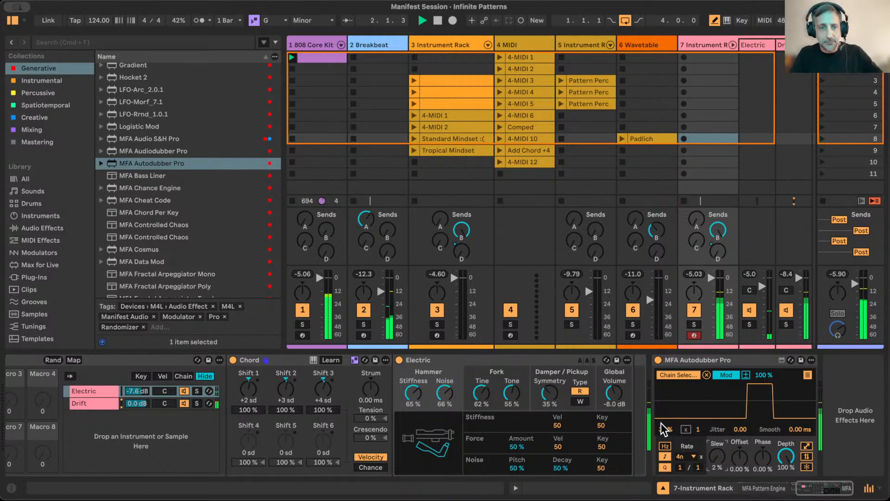
Try 79%, 100% and 50% for the percentage below Autodubber Pro's waveform and settle on 21%
{"action": "scroll", "coordinate": [424, 447], "scroll_direction": "left", "scroll_amount": 5}
{"action": "scroll", "coordinate": [424, 446], "scroll_direction": "left", "scroll_amount": 10}
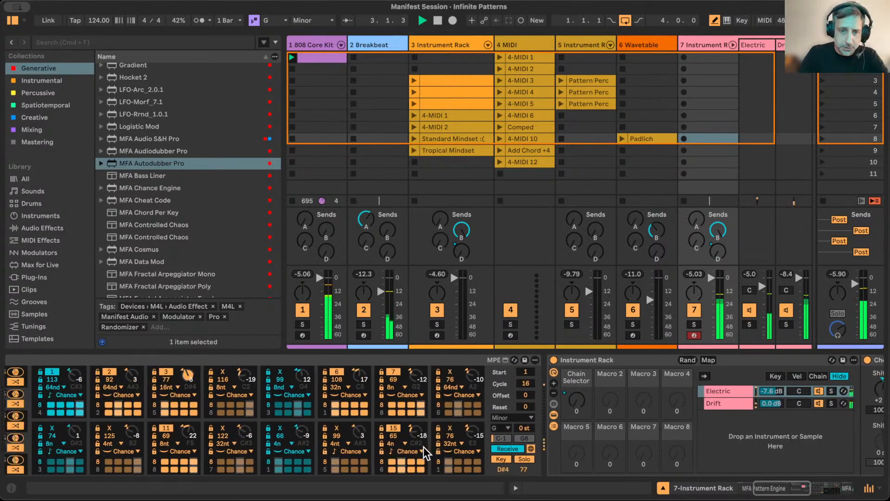
{"action": "scroll", "coordinate": [424, 446], "scroll_direction": "right", "scroll_amount": 8}
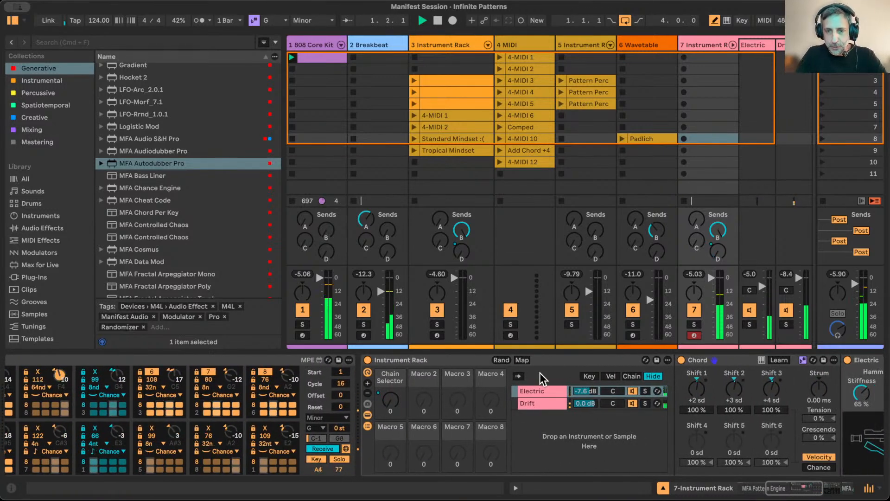
{"action": "left_click", "coordinate": [533, 390]}
{"action": "scroll", "coordinate": [719, 407], "scroll_direction": "right", "scroll_amount": 6}
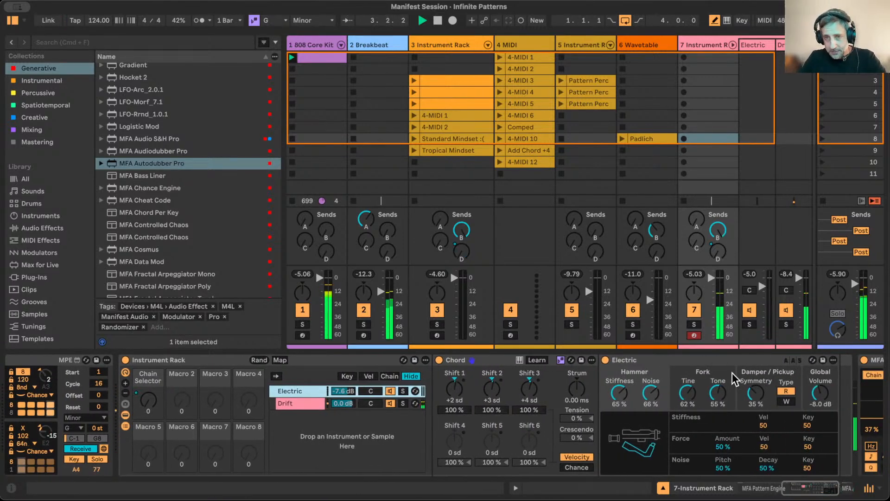
{"action": "scroll", "coordinate": [716, 278], "scroll_direction": "right", "scroll_amount": 2}
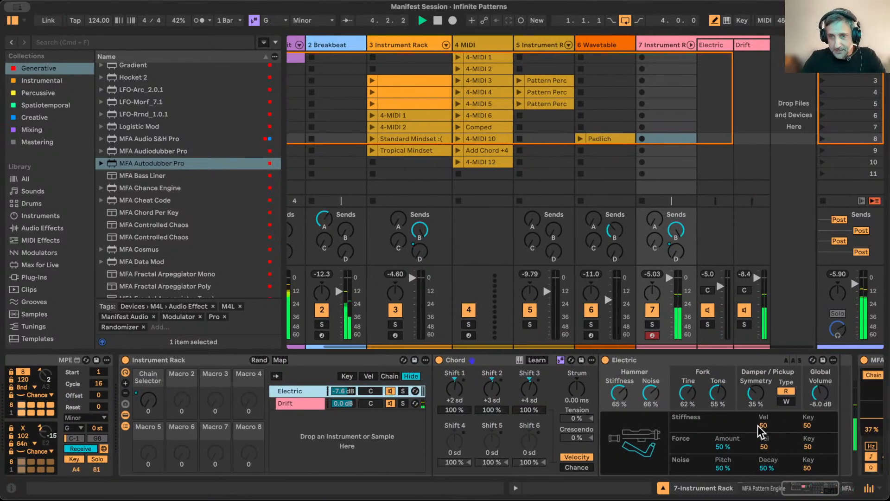
{"action": "scroll", "coordinate": [760, 430], "scroll_direction": "right", "scroll_amount": 4}
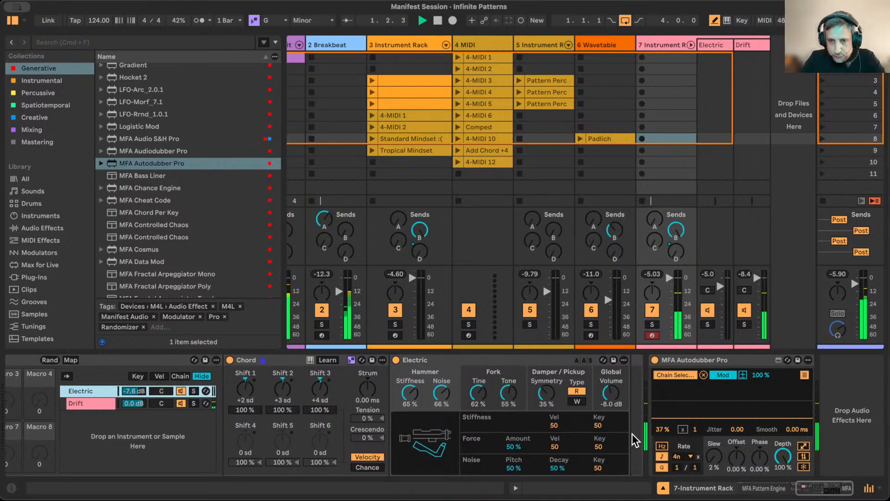
{"action": "left_click", "coordinate": [679, 435]}
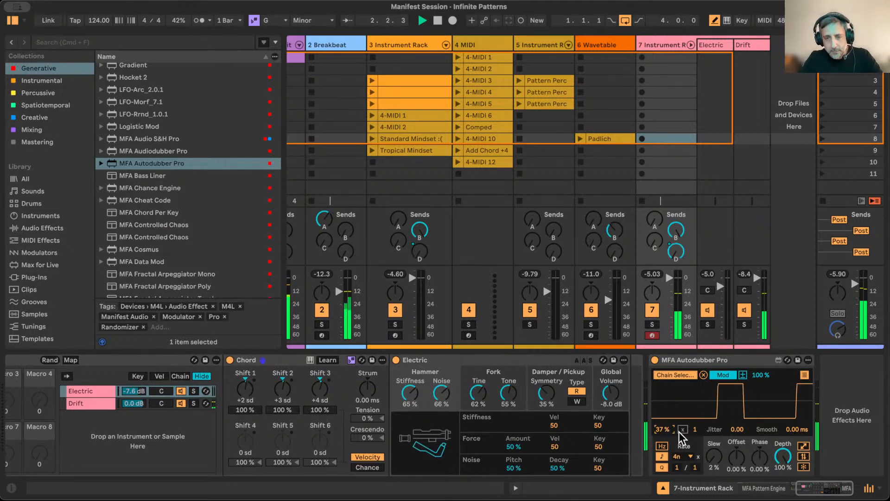
{"action": "left_click_drag", "start_coordinate": [662, 430], "coordinate": [663, 392]}
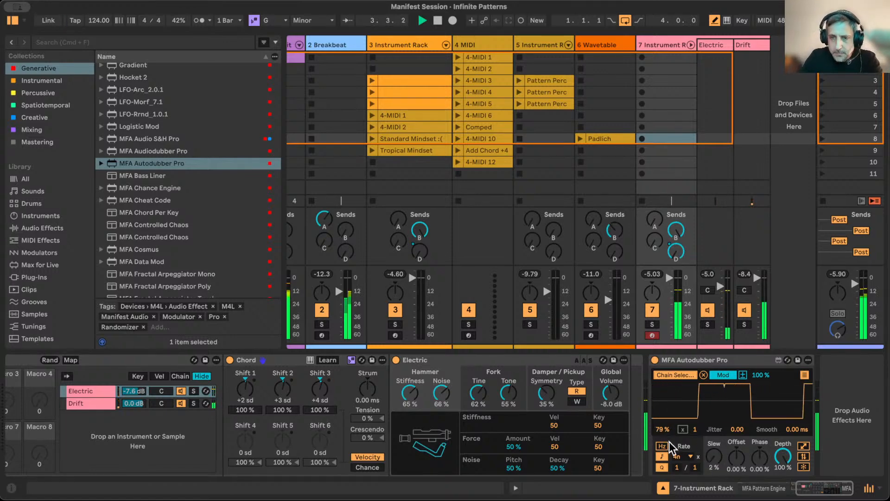
{"action": "left_click_drag", "start_coordinate": [665, 430], "coordinate": [665, 417]}
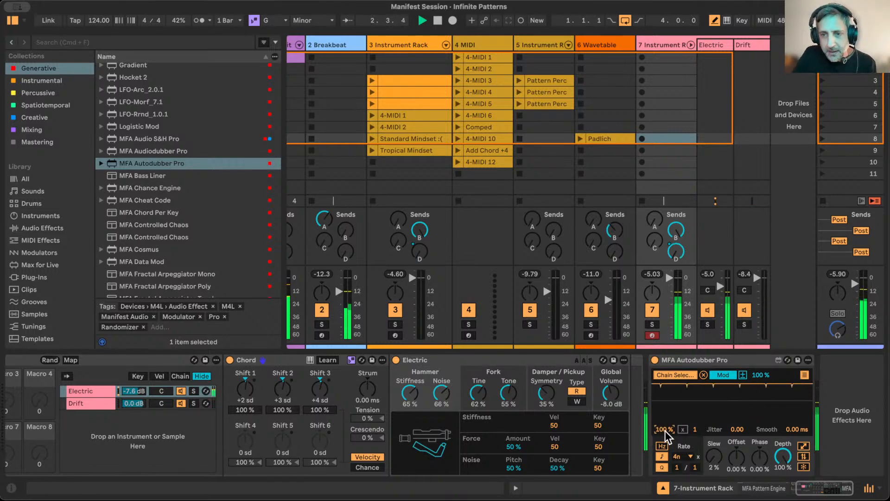
{"action": "left_click_drag", "start_coordinate": [665, 428], "coordinate": [665, 451]}
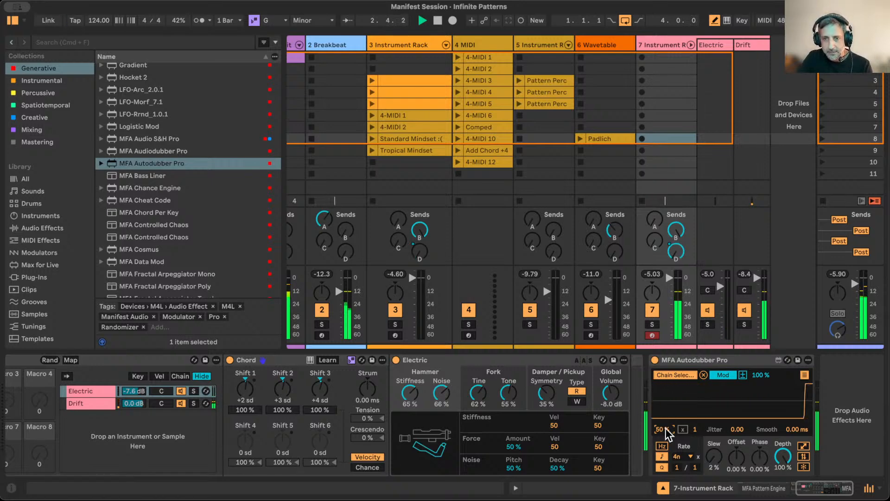
{"action": "left_click_drag", "start_coordinate": [665, 427], "coordinate": [665, 441]}
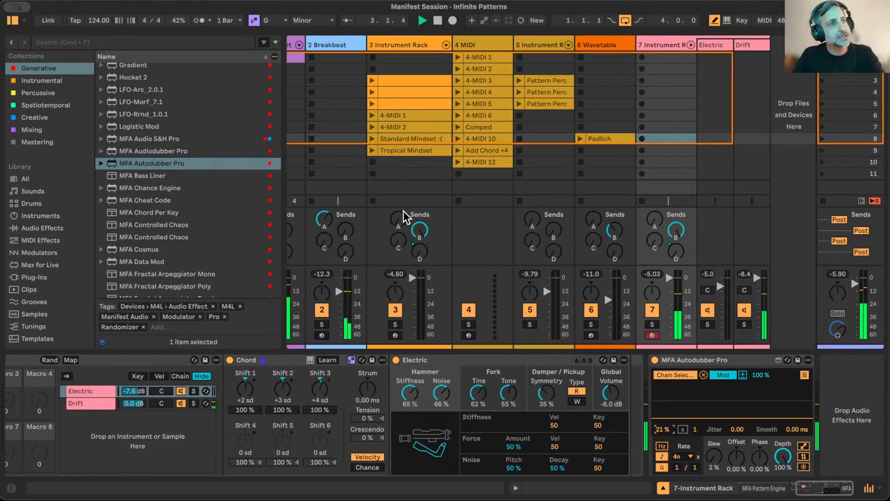
Launch the Padlich clip on the Wavetable track and the scene 4 Pattern Perc clip on track 5
{"action": "scroll", "coordinate": [438, 182], "scroll_direction": "left", "scroll_amount": 2}
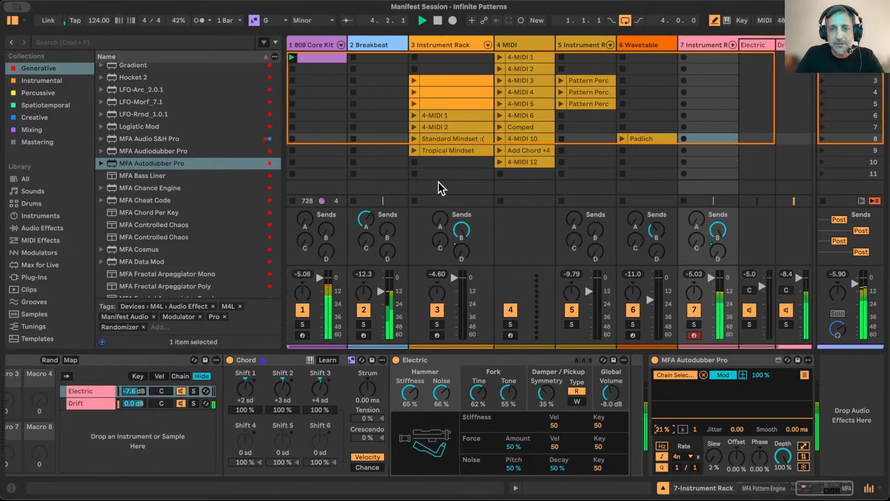
{"action": "left_click", "coordinate": [620, 138]}
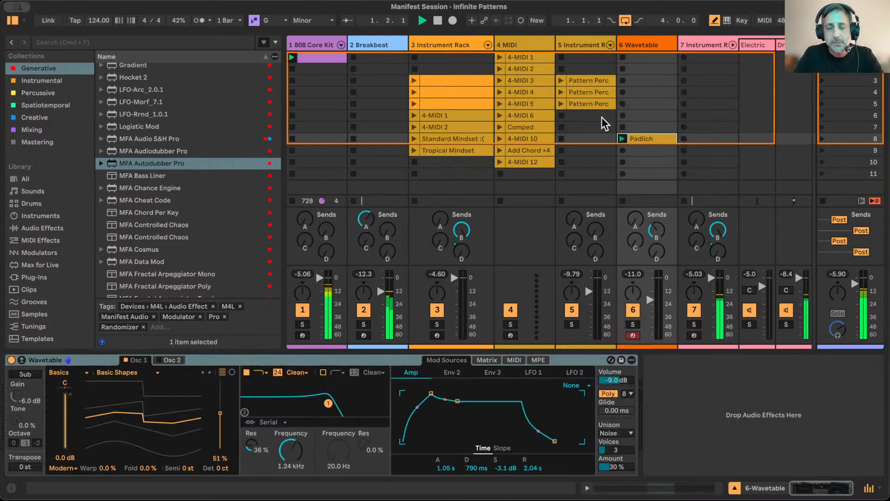
{"action": "left_click", "coordinate": [561, 92]}
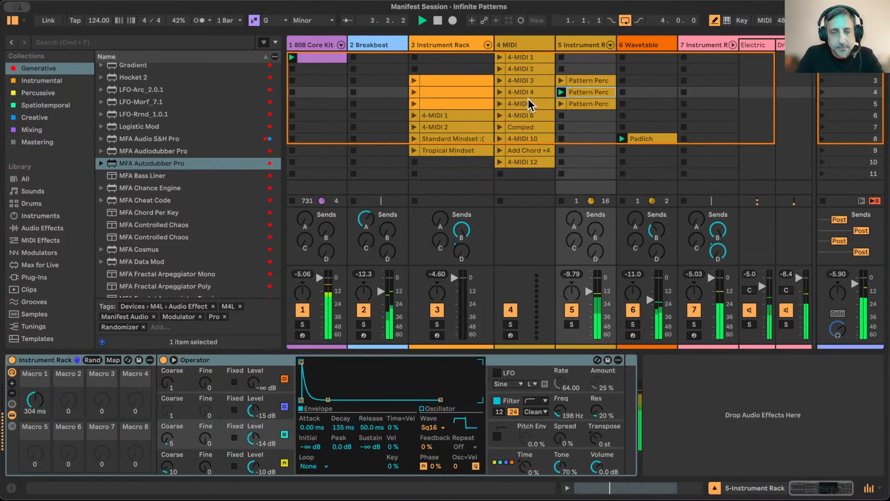
Hide the browser and examine the Breakbeat track's devices and its full sample waveform
{"action": "left_click", "coordinate": [368, 38]}
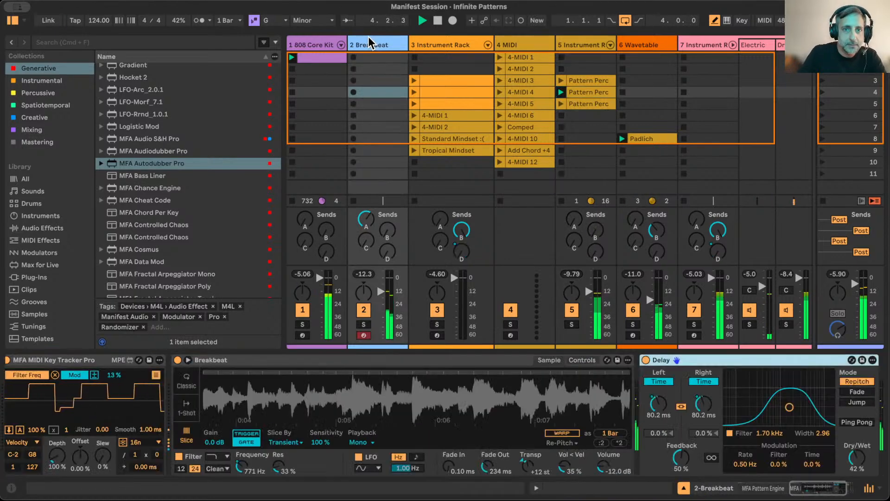
{"action": "left_click", "coordinate": [20, 22]}
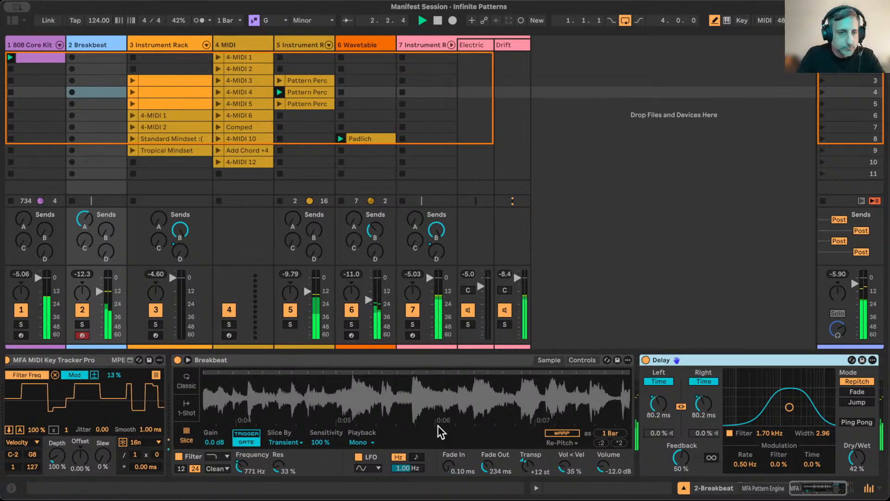
{"action": "scroll", "coordinate": [441, 427], "scroll_direction": "left", "scroll_amount": 5}
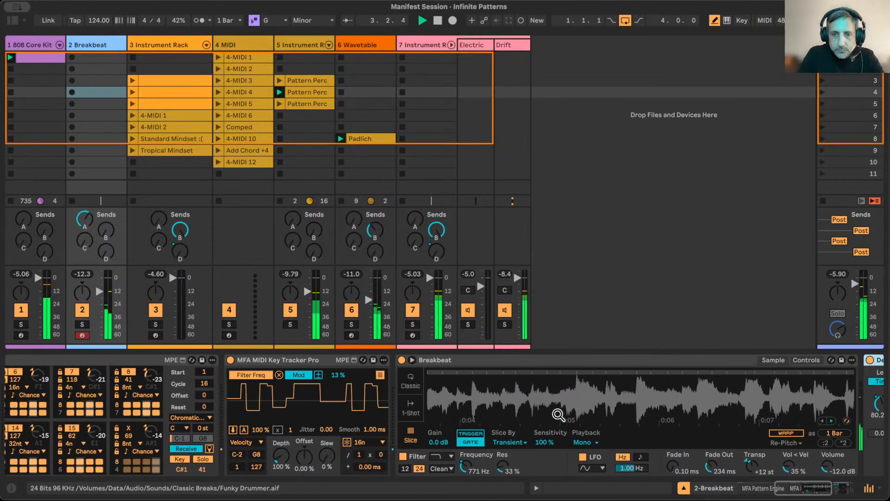
{"action": "scroll", "coordinate": [486, 425], "scroll_direction": "down", "scroll_amount": 5}
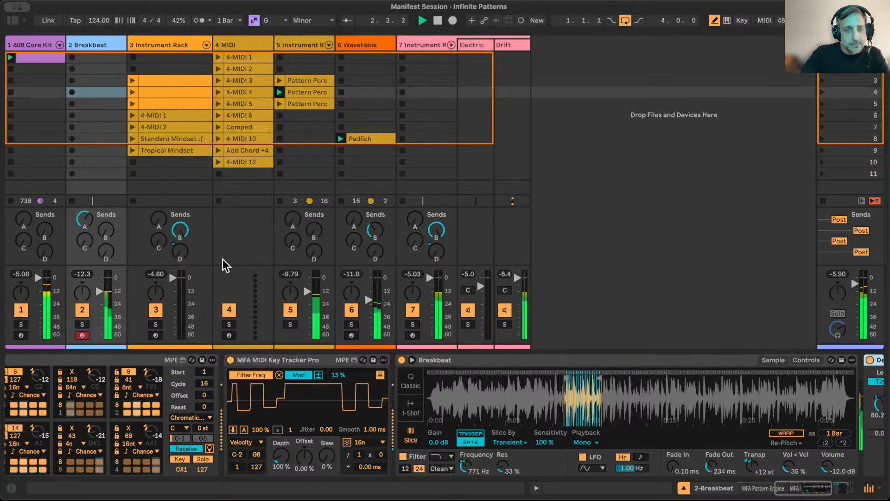
Show the Drift chain's devices and set Drift's filter frequency to 200 Hz
{"action": "left_click", "coordinate": [408, 44]}
{"action": "left_click", "coordinate": [512, 45]}
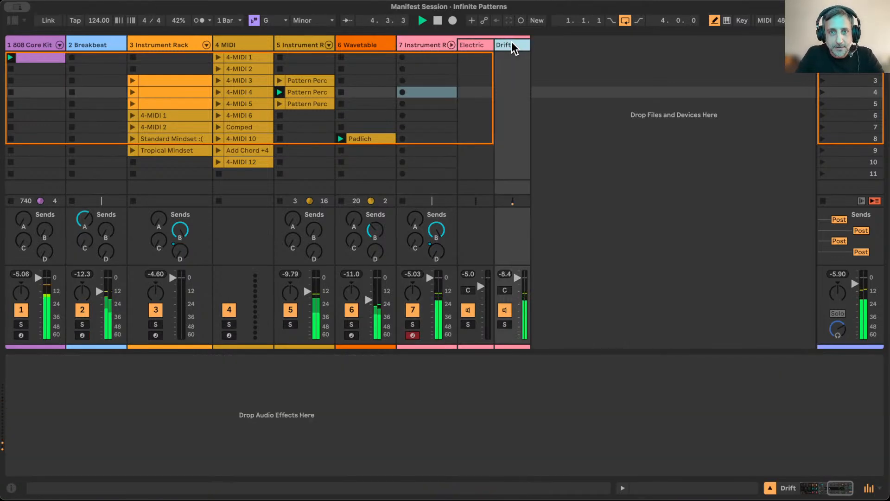
{"action": "left_click", "coordinate": [486, 45]}
{"action": "left_click", "coordinate": [512, 44]}
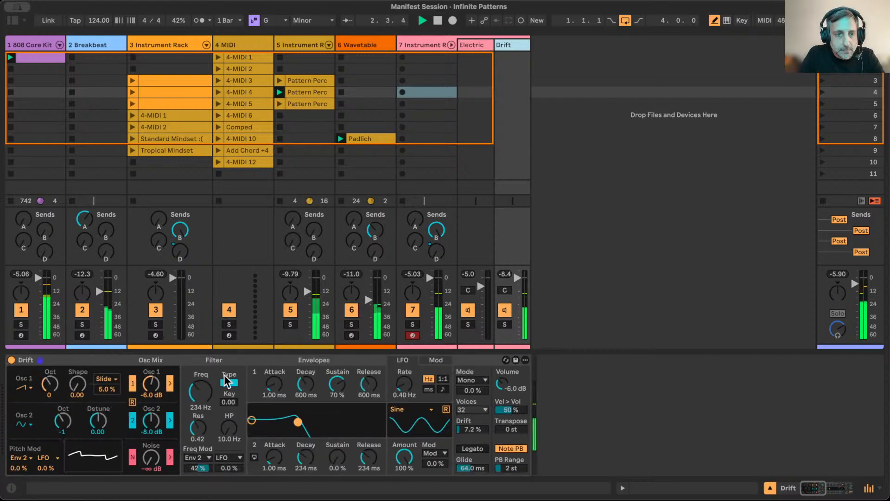
{"action": "mouse_move", "coordinate": [200, 392]}
{"action": "left_mouse_down"}
{"action": "mouse_move", "coordinate": [201, 371]}
{"action": "mouse_move", "coordinate": [200, 396]}
{"action": "left_mouse_up"}
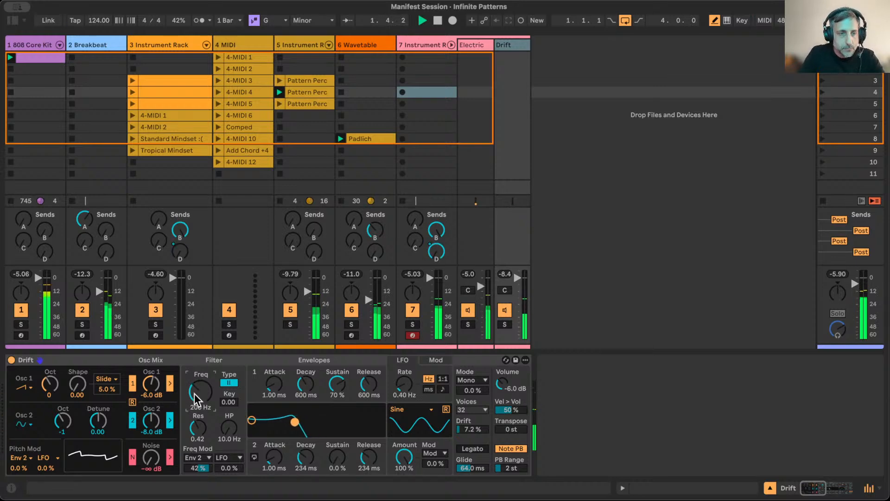
Show the browser again and add MFA MIDI S&H Pro between track 7's Pattern Engine and Instrument Rack
{"action": "left_click", "coordinate": [11, 20]}
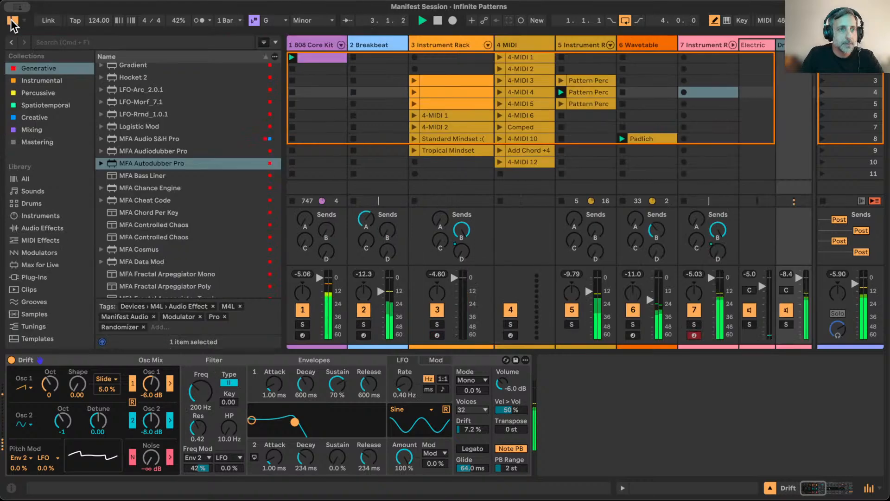
{"action": "left_click", "coordinate": [703, 45]}
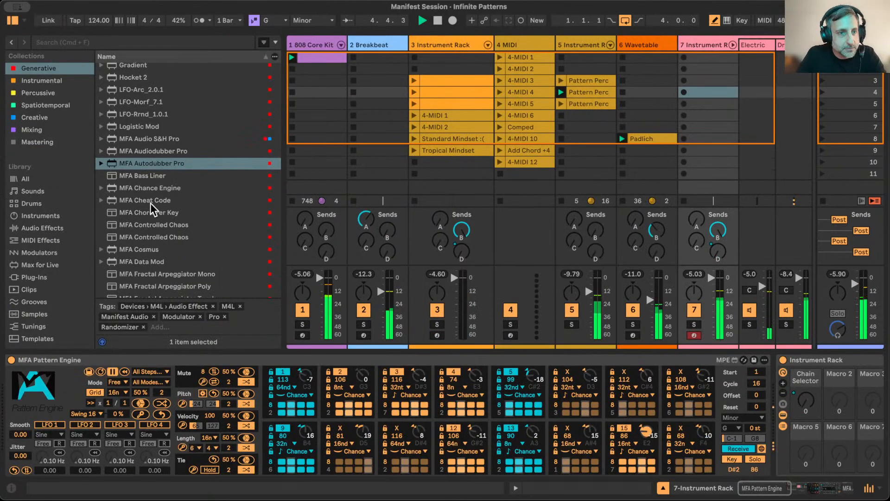
{"action": "scroll", "coordinate": [149, 203], "scroll_direction": "down", "scroll_amount": 10}
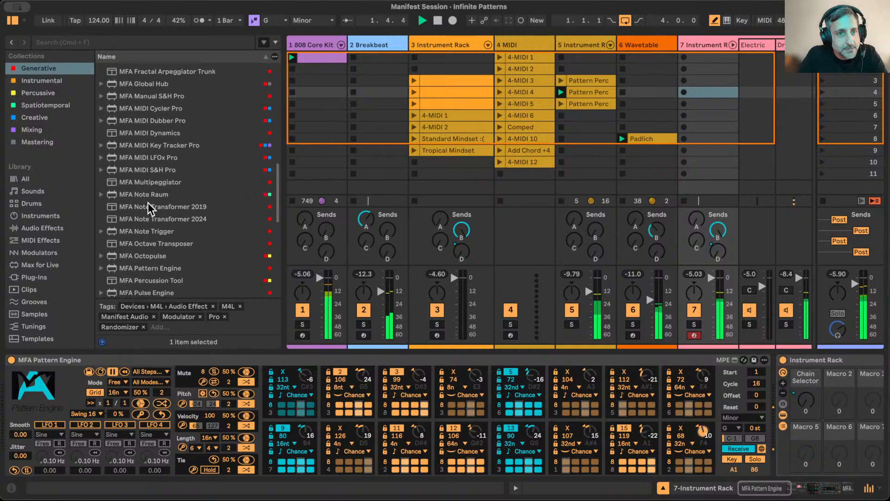
{"action": "scroll", "coordinate": [148, 202], "scroll_direction": "down", "scroll_amount": 1}
{"action": "left_click", "coordinate": [136, 158]}
{"action": "left_click_drag", "start_coordinate": [767, 352], "coordinate": [776, 372]}
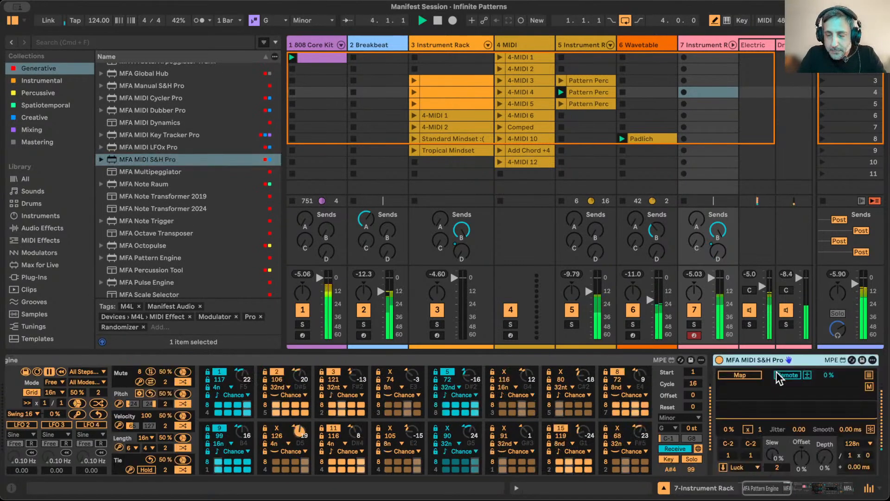
{"action": "scroll", "coordinate": [556, 413], "scroll_direction": "right", "scroll_amount": 10}
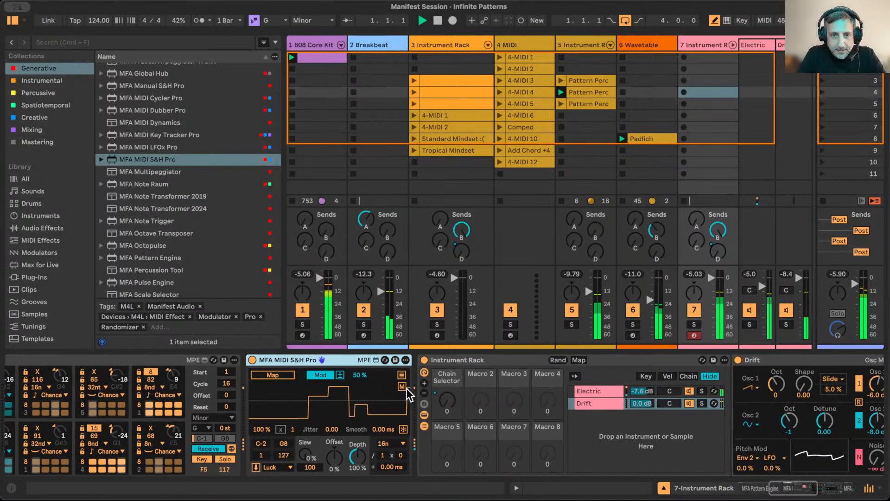
Expand MFA MIDI S&H Pro's eight-slot mapping section and map slot 1 to Electric's fork tine volume
{"action": "left_click", "coordinate": [403, 386]}
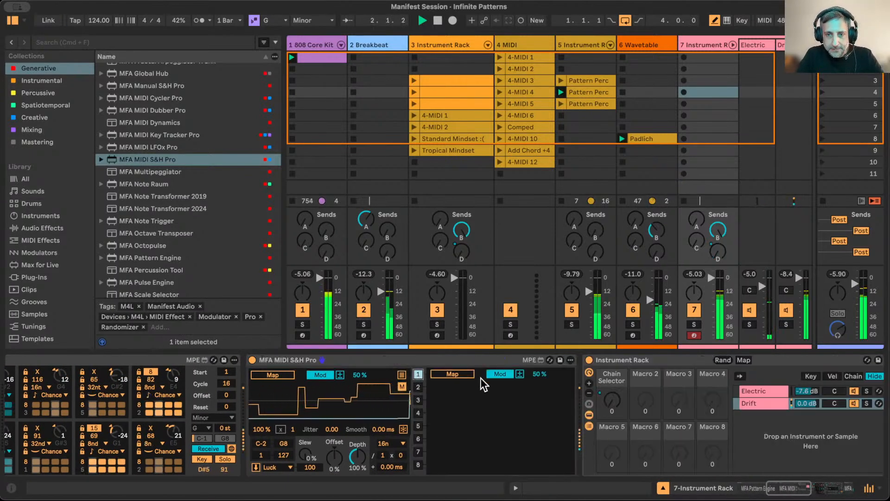
{"action": "scroll", "coordinate": [440, 380], "scroll_direction": "right", "scroll_amount": 4}
{"action": "left_click", "coordinate": [619, 393]}
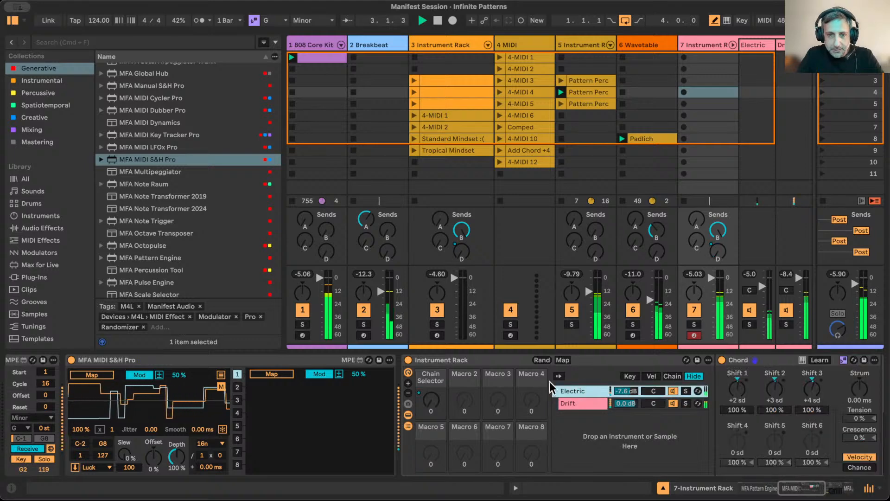
{"action": "scroll", "coordinate": [769, 408], "scroll_direction": "right", "scroll_amount": 2}
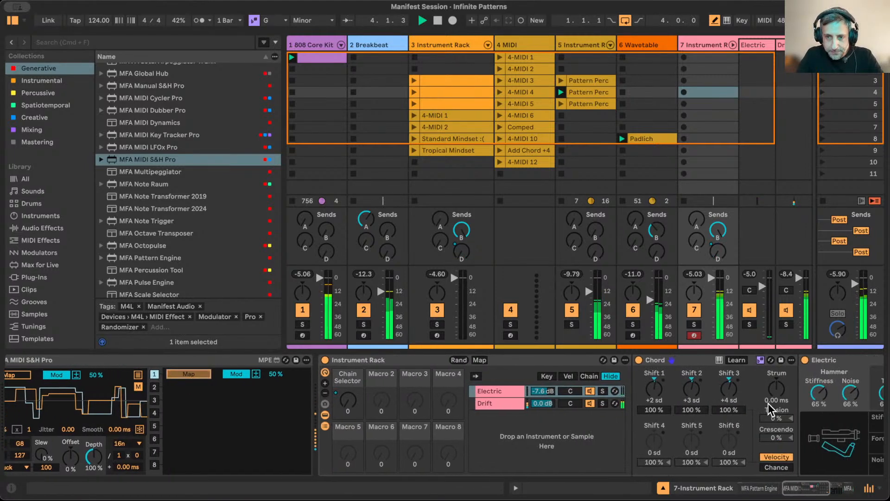
{"action": "scroll", "coordinate": [830, 399], "scroll_direction": "right", "scroll_amount": 2}
{"action": "scroll", "coordinate": [835, 398], "scroll_direction": "right", "scroll_amount": 1}
{"action": "left_click", "coordinate": [810, 395]}
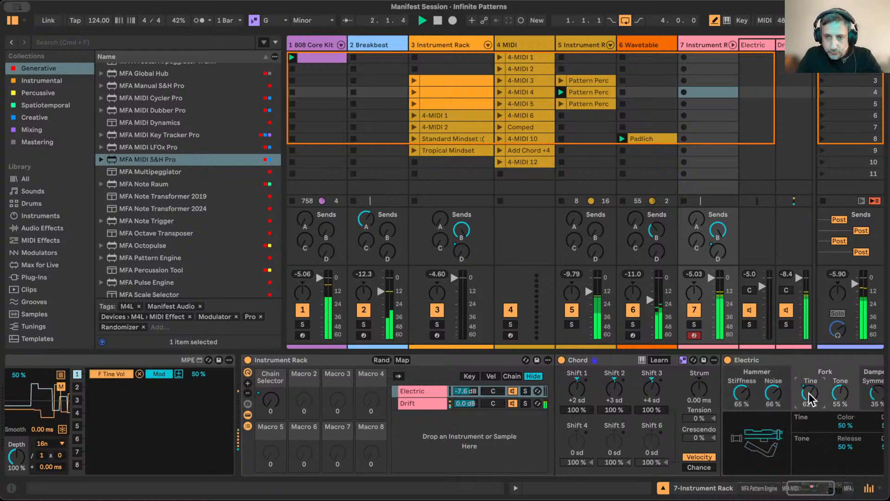
Map MFA MIDI S&H Pro's slot 2 to Electric's fork tone volume and set the modulation amounts of slots 1 and 2 to 23 %
{"action": "left_click", "coordinate": [76, 388]}
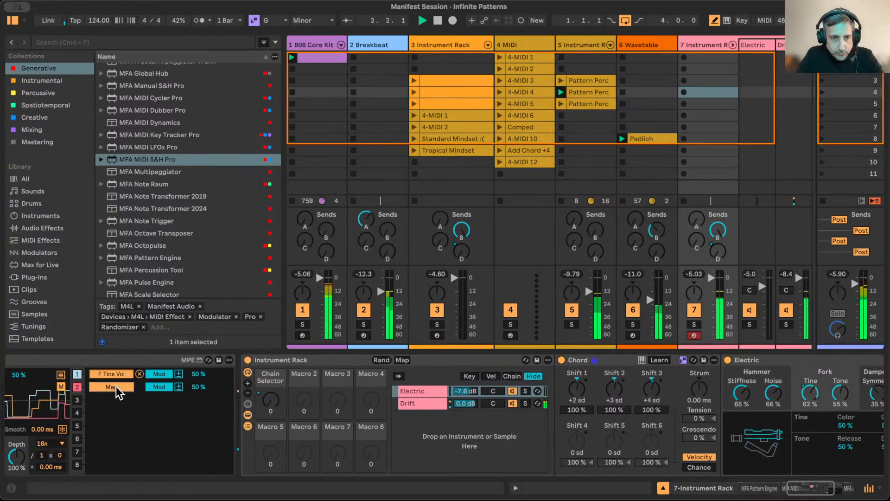
{"action": "left_click", "coordinate": [841, 397]}
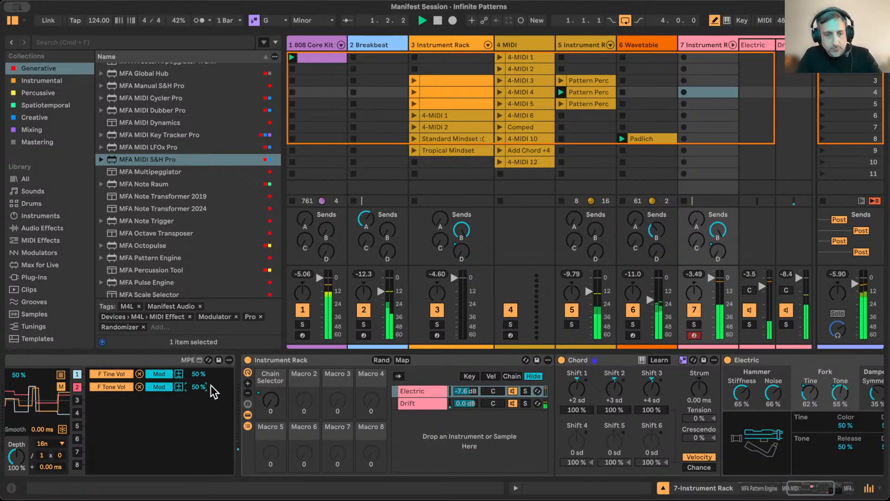
{"action": "left_click_drag", "start_coordinate": [199, 374], "coordinate": [199, 387]}
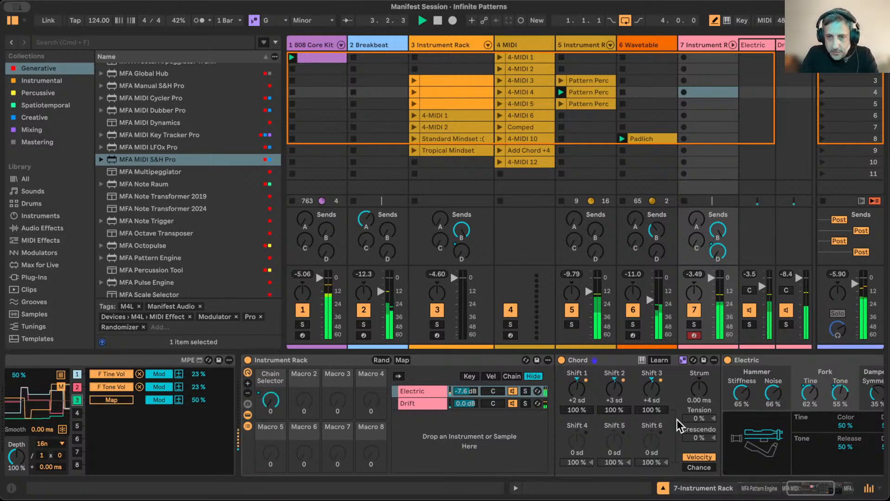
Map MFA MIDI S&H Pro's slot 3 to the Damper/Pickup Symmetry of Electric
{"action": "scroll", "coordinate": [682, 424], "scroll_direction": "right", "scroll_amount": 5}
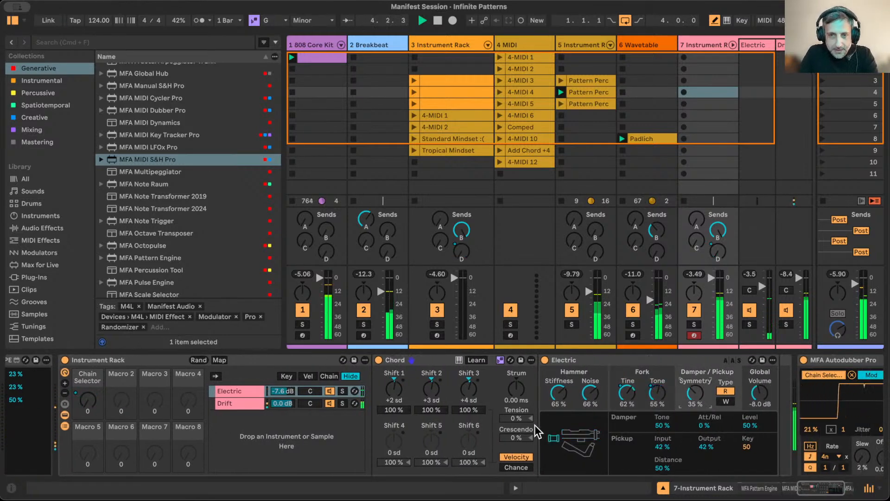
{"action": "scroll", "coordinate": [379, 408], "scroll_direction": "left", "scroll_amount": 6}
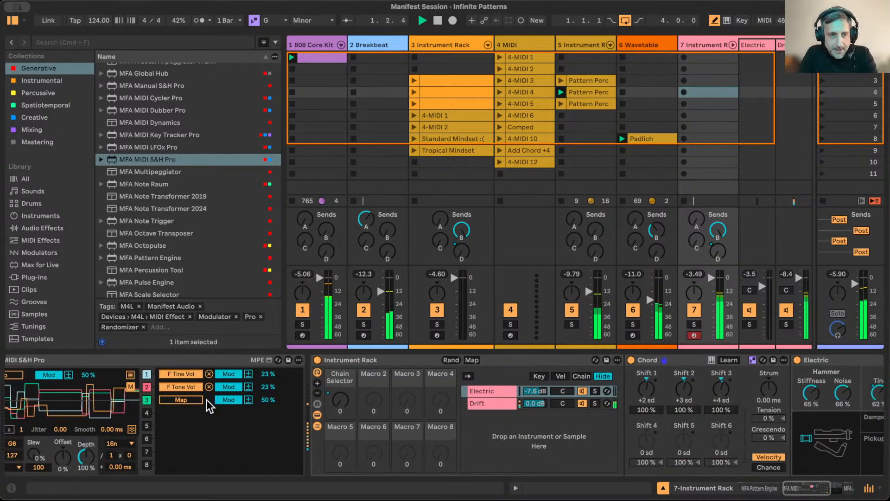
{"action": "scroll", "coordinate": [607, 410], "scroll_direction": "right", "scroll_amount": 7}
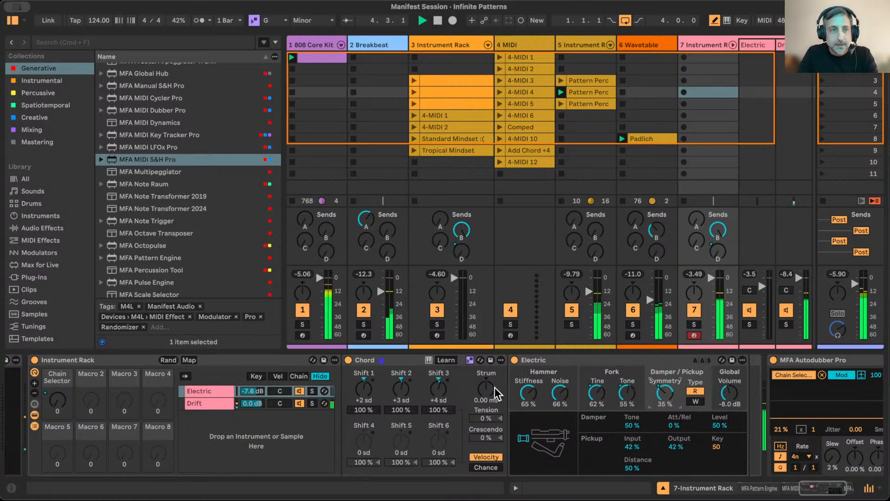
{"action": "scroll", "coordinate": [472, 428], "scroll_direction": "left", "scroll_amount": 7}
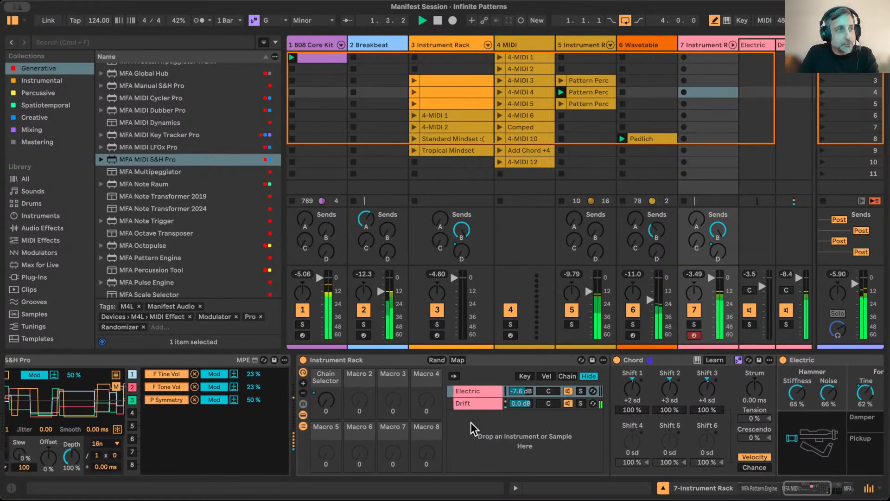
{"action": "scroll", "coordinate": [472, 429], "scroll_direction": "left", "scroll_amount": 5}
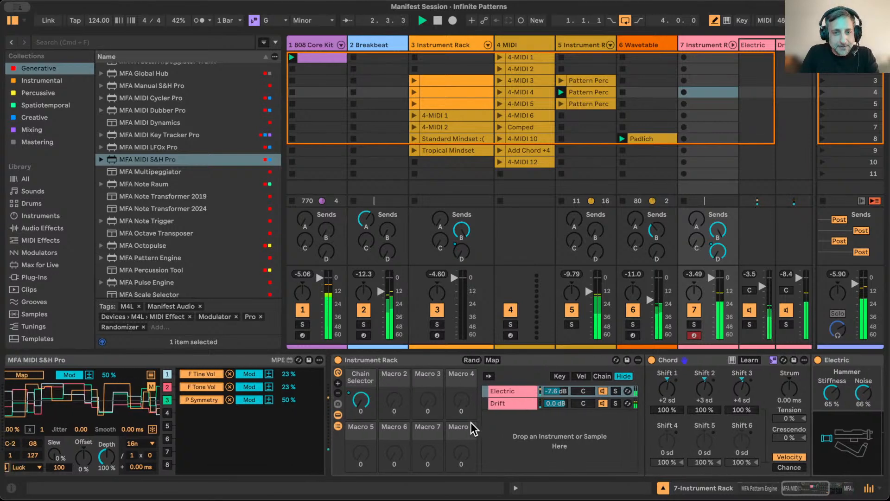
{"action": "scroll", "coordinate": [472, 429], "scroll_direction": "left", "scroll_amount": 2}
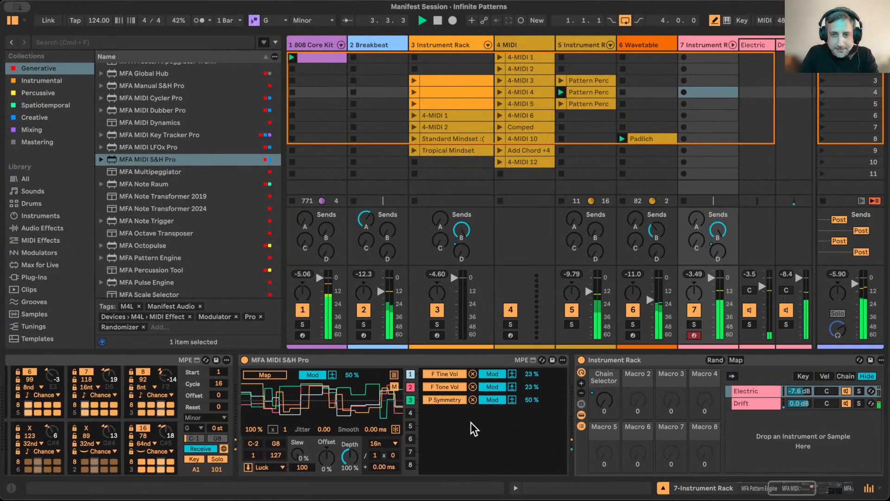
Collapse MFA MIDI S&H Pro's multi-slot mapping section and map its main output to Drift's filter frequency
{"action": "scroll", "coordinate": [472, 429], "scroll_direction": "right", "scroll_amount": 5}
{"action": "scroll", "coordinate": [472, 428], "scroll_direction": "left", "scroll_amount": 2}
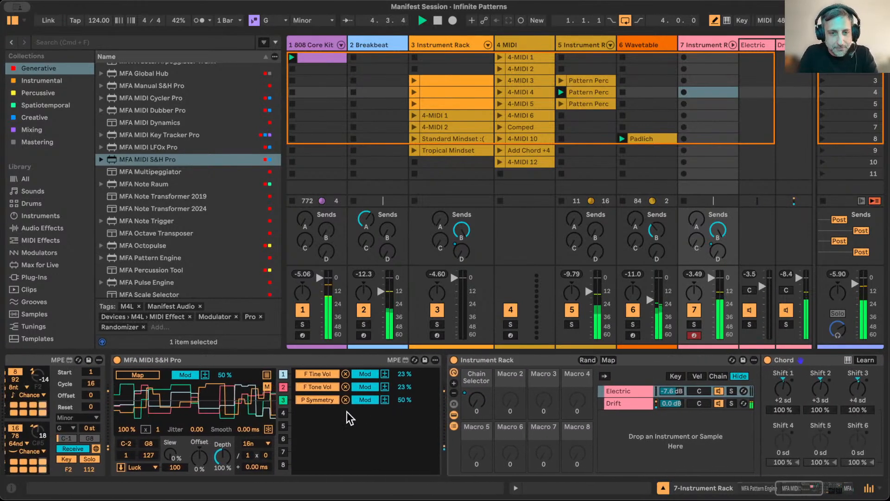
{"action": "scroll", "coordinate": [267, 393], "scroll_direction": "right", "scroll_amount": 6}
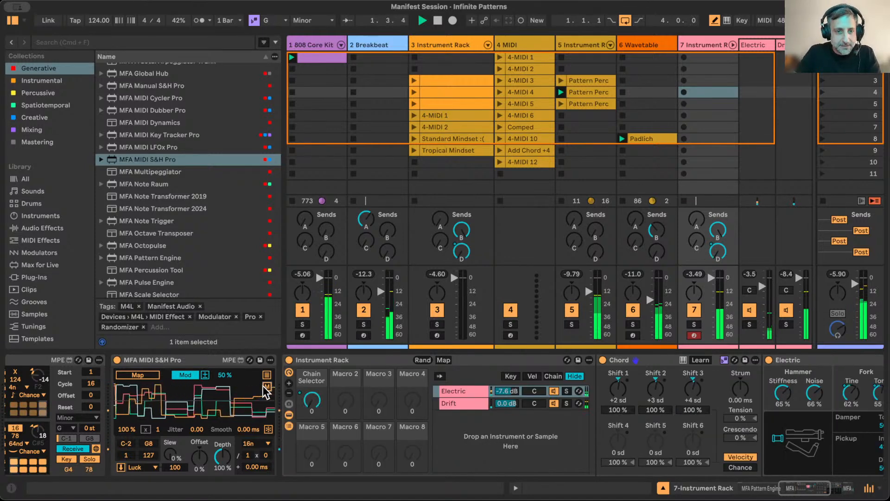
{"action": "left_click", "coordinate": [167, 362]}
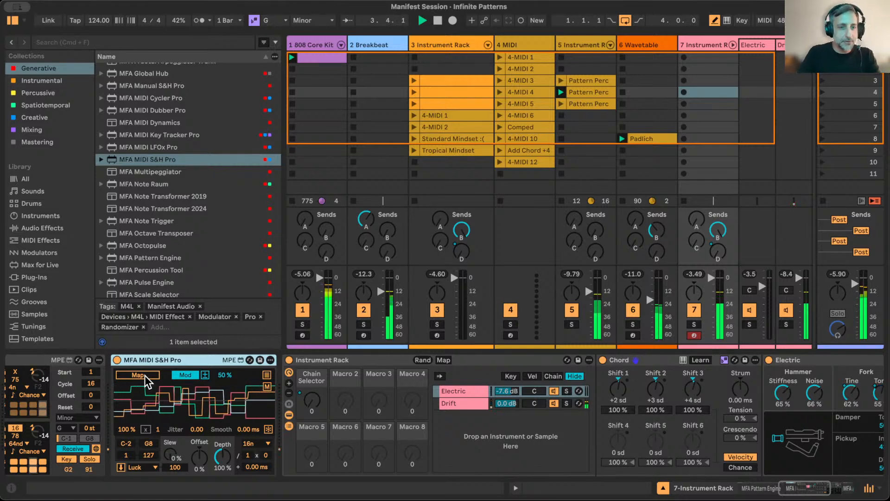
{"action": "left_click", "coordinate": [145, 376]}
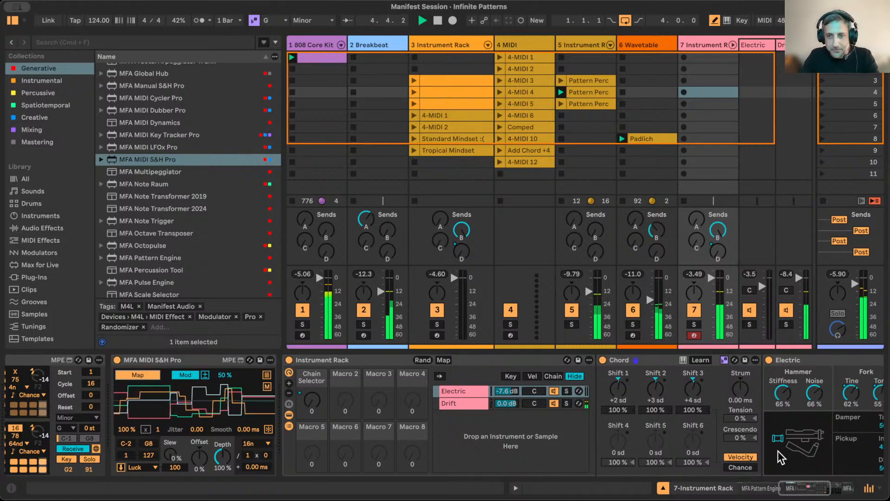
{"action": "left_click", "coordinate": [470, 406]}
{"action": "left_click", "coordinate": [791, 392]}
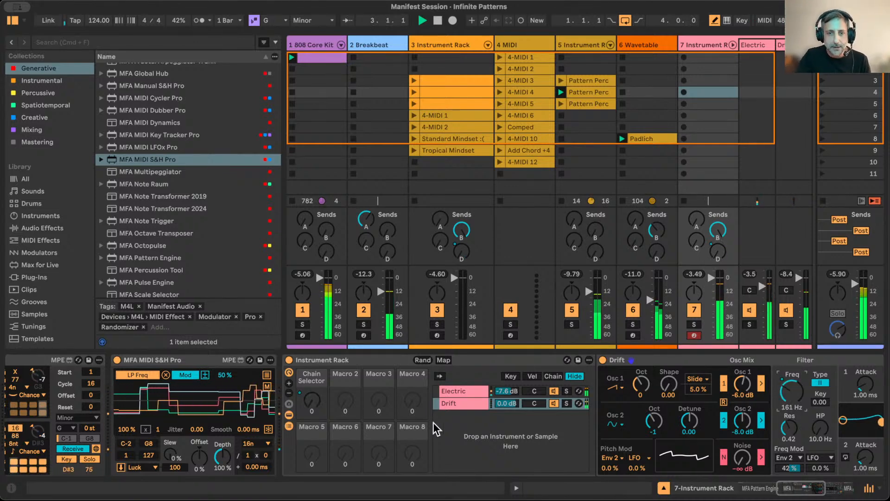
Set MFA MIDI S&H Pro's slew to 7 % and modulation amount to 23 %, with Drift's filter frequency at 223 Hz
{"action": "scroll", "coordinate": [506, 436], "scroll_direction": "right", "scroll_amount": 3}
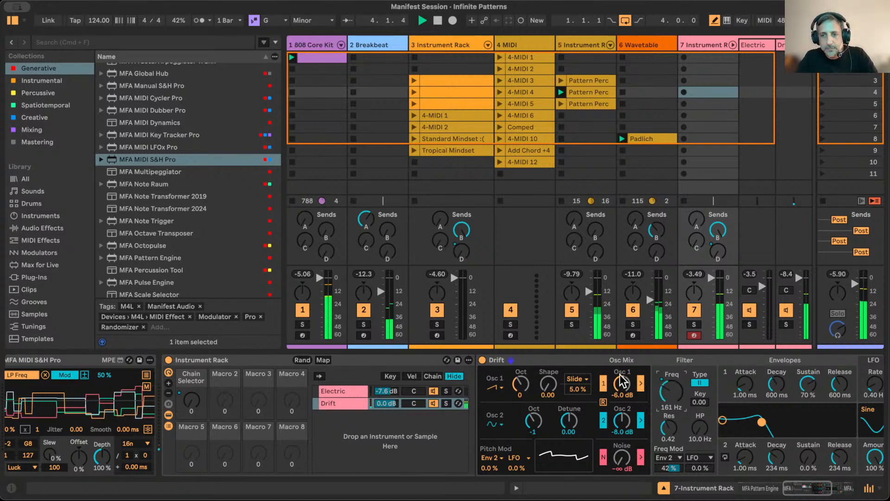
{"action": "scroll", "coordinate": [332, 435], "scroll_direction": "left", "scroll_amount": 3}
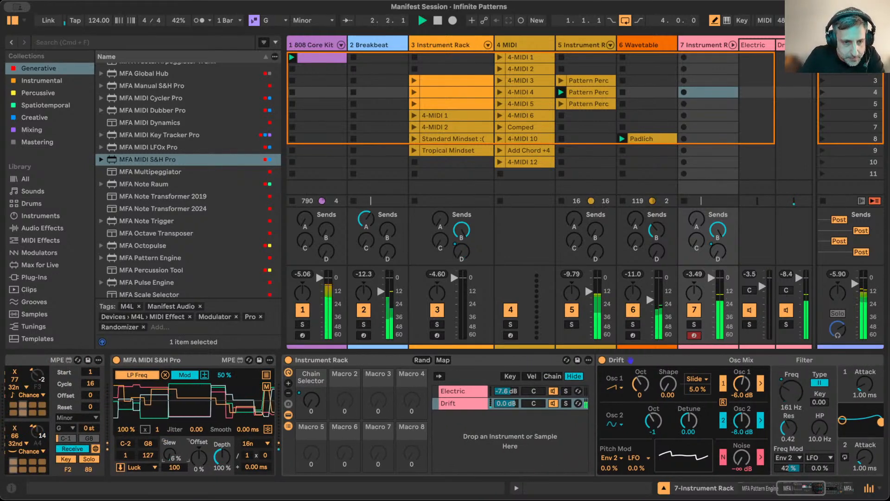
{"action": "left_click_drag", "start_coordinate": [174, 454], "coordinate": [174, 452]}
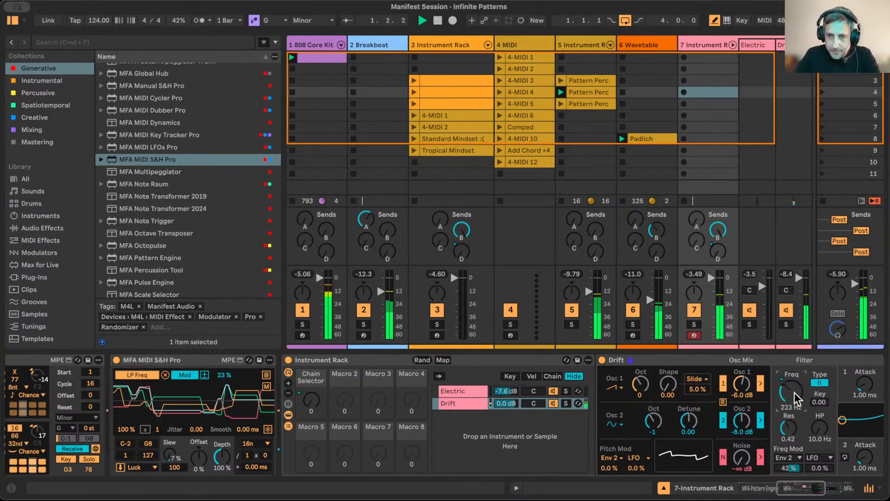
Add MFA Pulse Engine in front of Drift in the rack's Drift chain
{"action": "scroll", "coordinate": [796, 397], "scroll_direction": "right", "scroll_amount": 10}
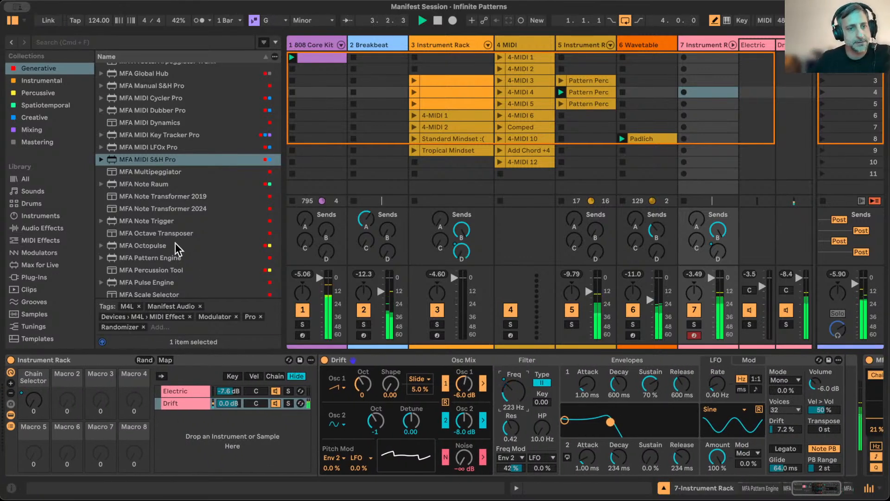
{"action": "left_click", "coordinate": [137, 281]}
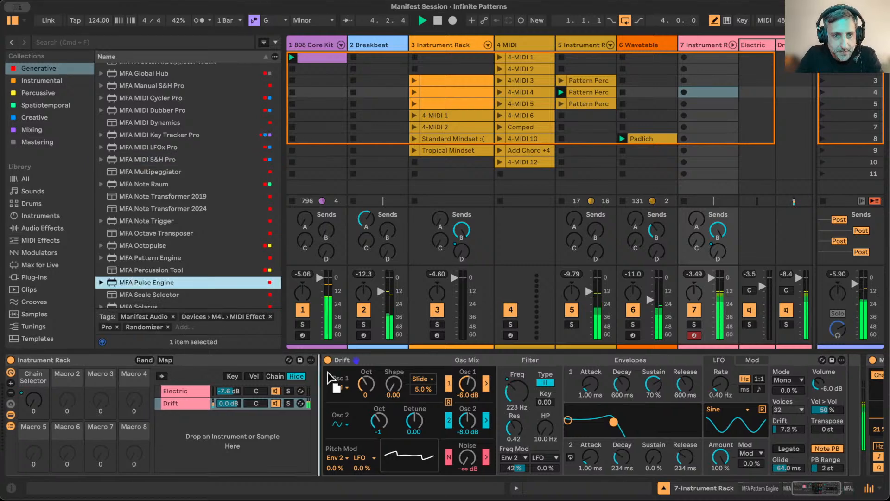
{"action": "key", "text": "Return"}
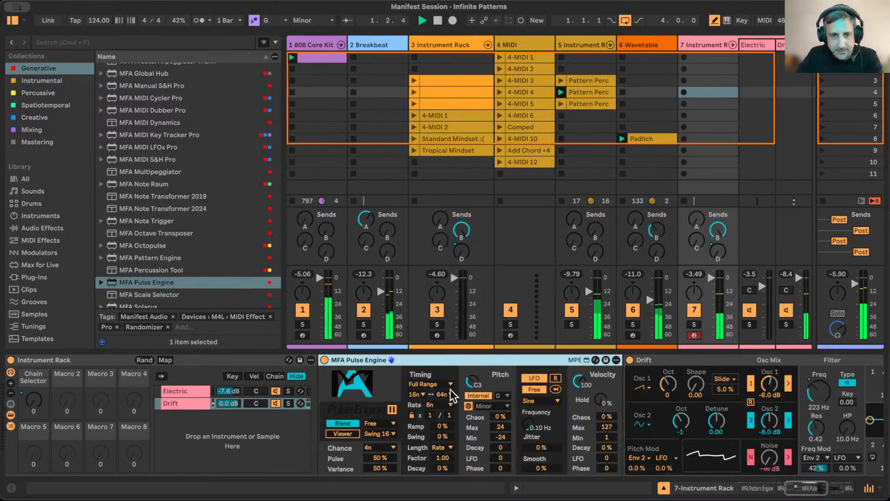
Configure Pulse Engine with Fill mode, Manual timing, a 32n rate, 25 % pulse and 0 % variance
{"action": "left_click", "coordinate": [387, 424]}
{"action": "left_click", "coordinate": [369, 474]}
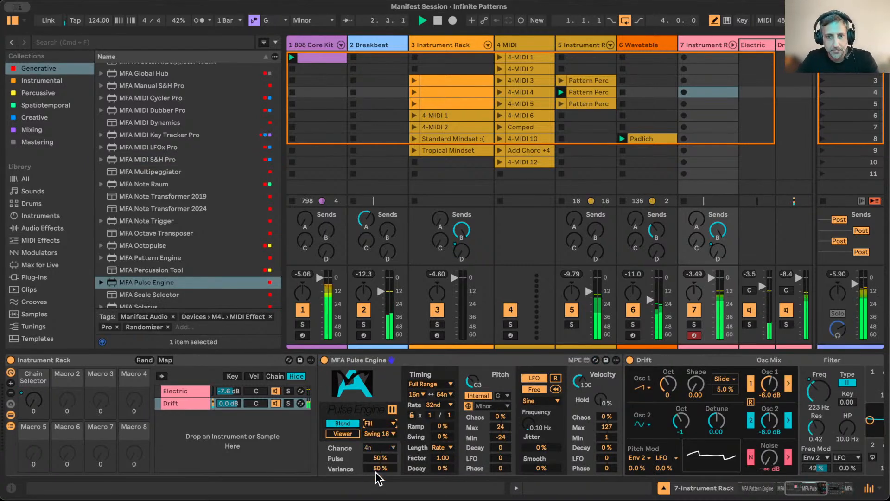
{"action": "left_click", "coordinate": [449, 384]}
{"action": "left_click", "coordinate": [436, 467]}
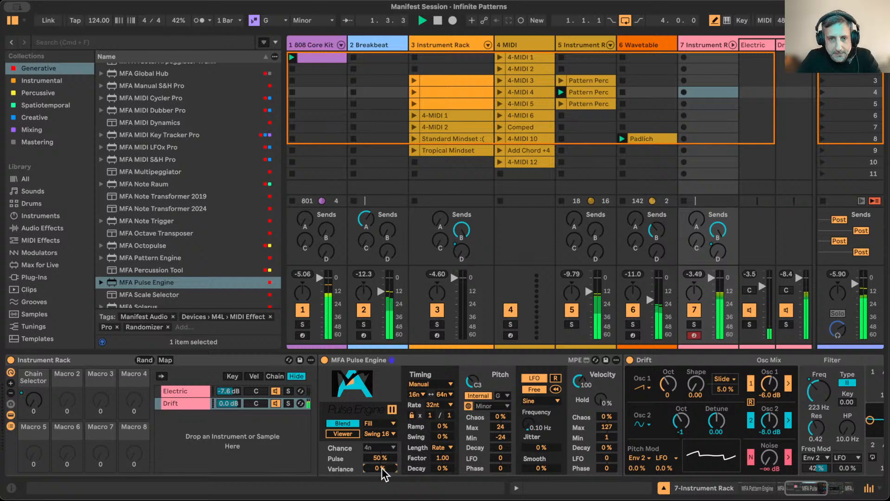
{"action": "left_click", "coordinate": [443, 405]}
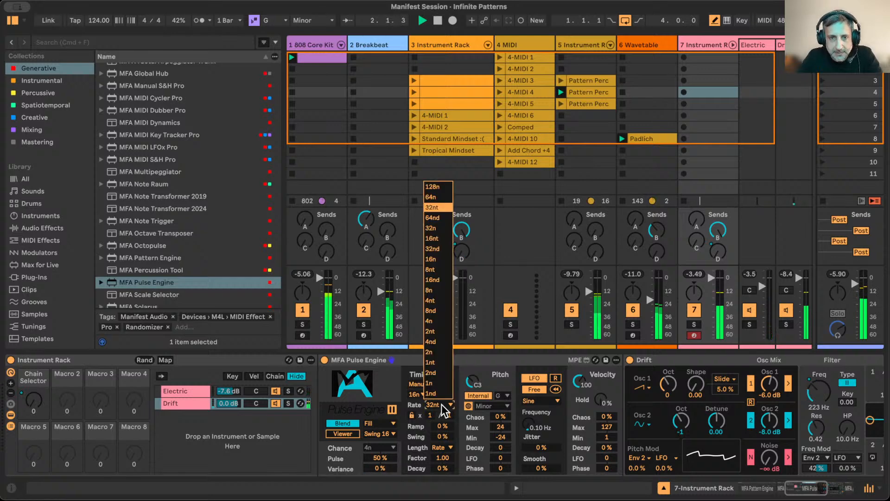
{"action": "left_click", "coordinate": [438, 234]}
{"action": "left_click_drag", "start_coordinate": [380, 457], "coordinate": [380, 466]}
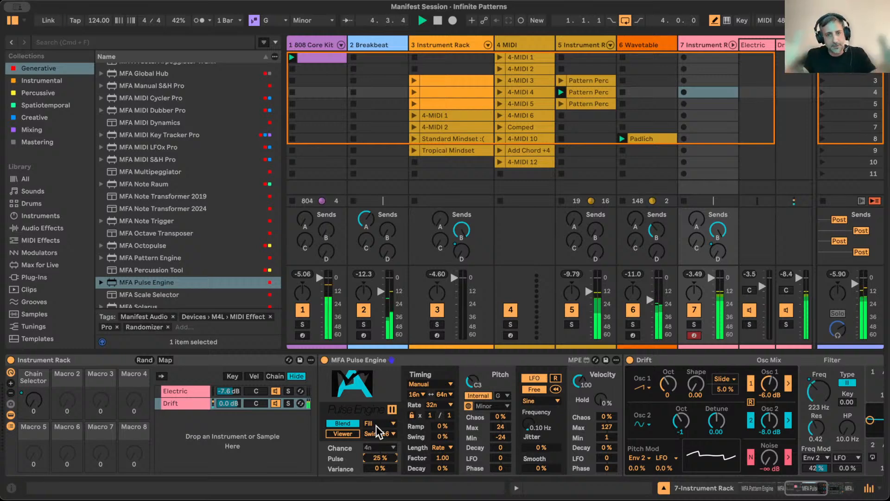
Set Pulse Engine's pitch to Receive at +24 st with 31 % chaos, velocity decay to -54 % and timing decay to -31 %
{"action": "left_click", "coordinate": [477, 396]}
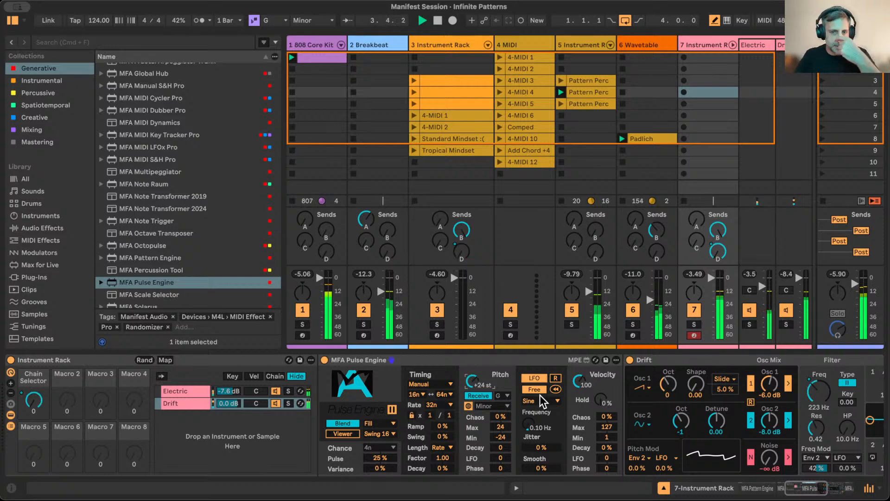
{"action": "left_click_drag", "start_coordinate": [504, 416], "coordinate": [504, 393]}
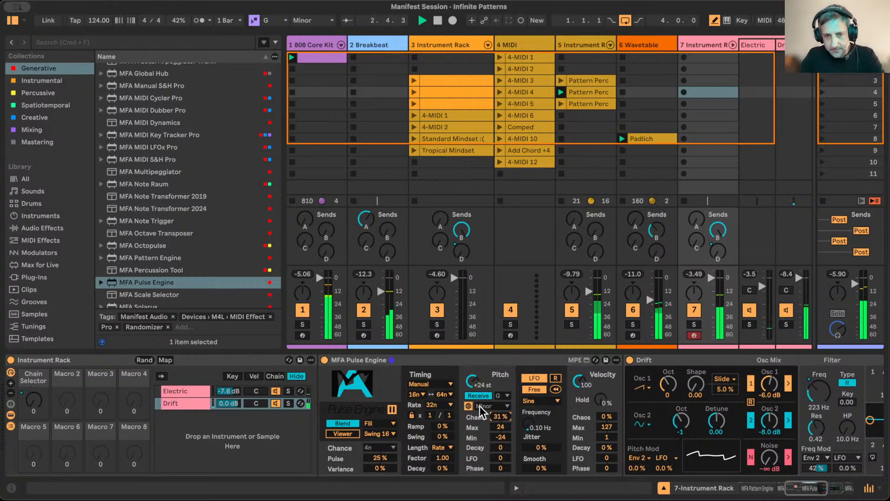
{"action": "left_click_drag", "start_coordinate": [605, 448], "coordinate": [605, 471]}
{"action": "left_click_drag", "start_coordinate": [443, 468], "coordinate": [443, 475]}
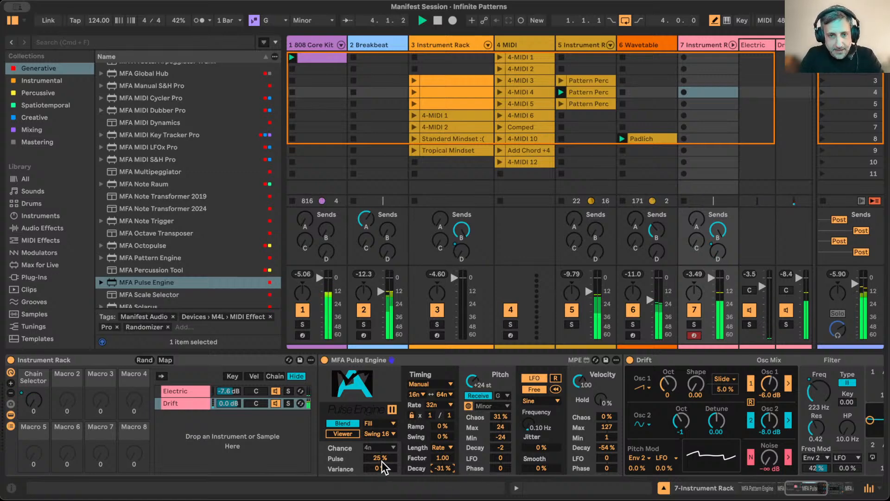
Set Pulse Engine's pulse to 11 %, pitch decay to -1 and pitch LFO to 16, with the LFO frequency at 0.19 Hz
{"action": "left_click_drag", "start_coordinate": [501, 451], "coordinate": [501, 446]}
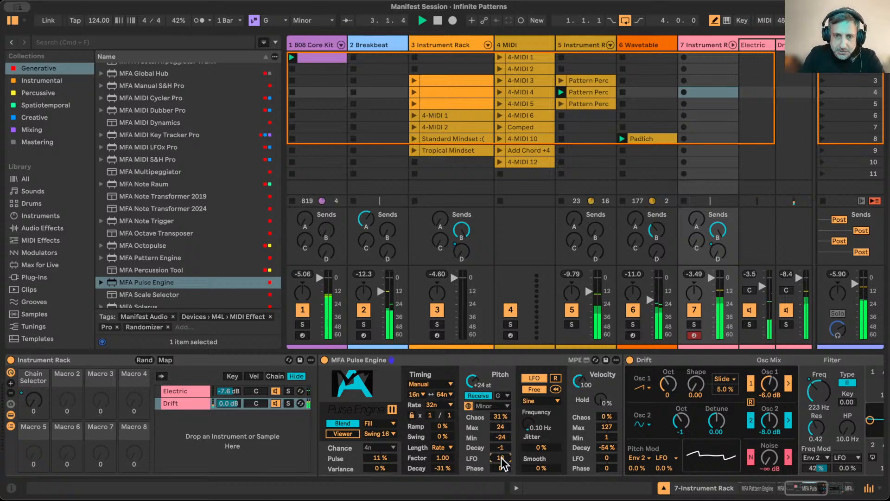
{"action": "left_click", "coordinate": [528, 424]}
{"action": "left_click_drag", "start_coordinate": [383, 458], "coordinate": [383, 455]}
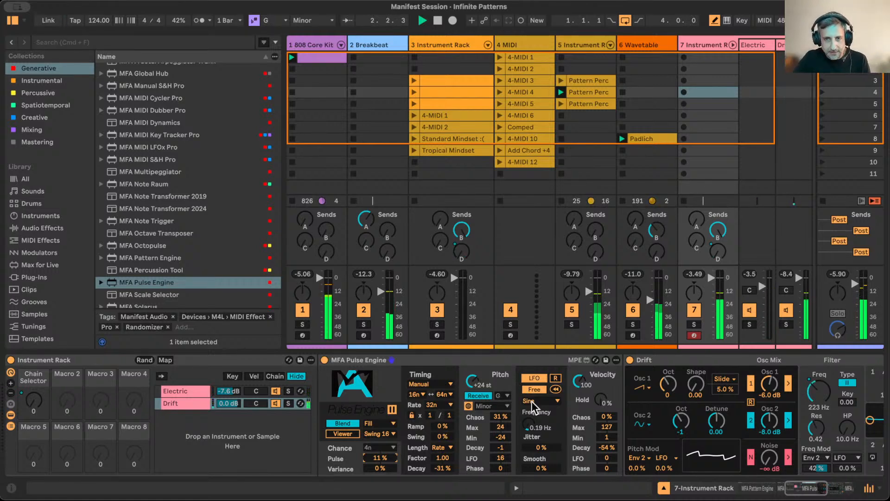
Lower Pulse Engine's velocity to 61
{"action": "scroll", "coordinate": [534, 408], "scroll_direction": "right", "scroll_amount": 3}
{"action": "scroll", "coordinate": [534, 408], "scroll_direction": "right", "scroll_amount": 15}
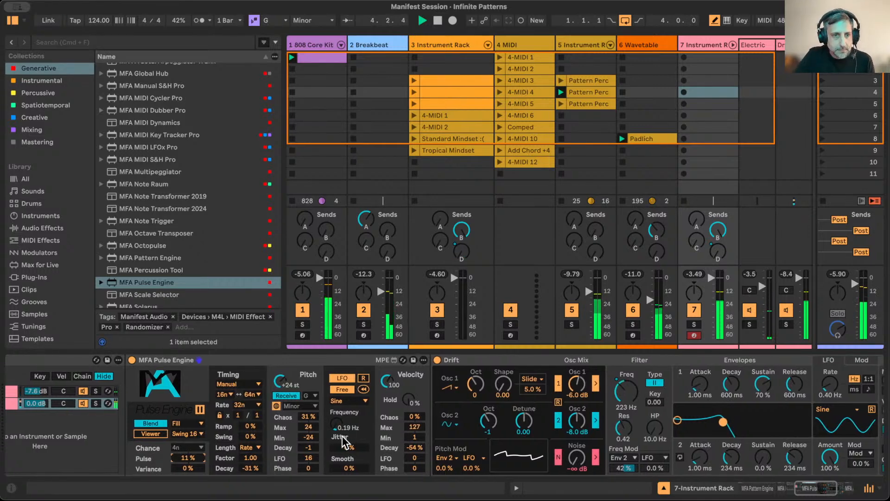
{"action": "scroll", "coordinate": [343, 440], "scroll_direction": "left", "scroll_amount": 15}
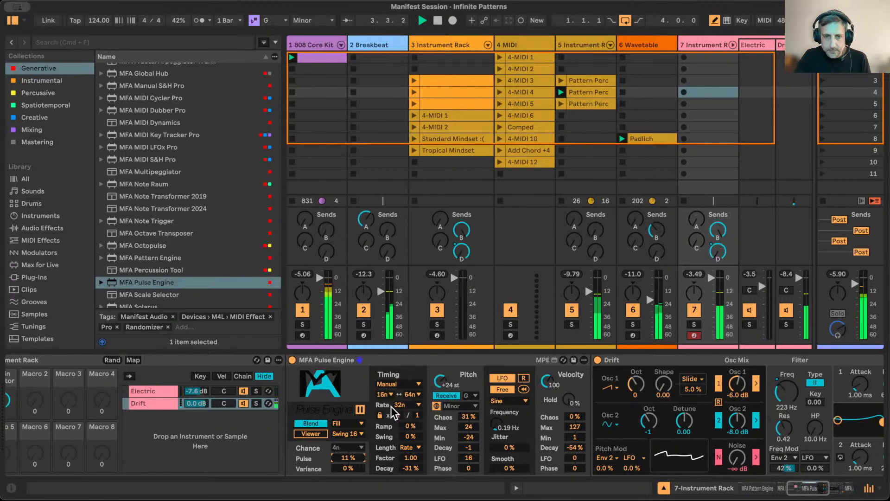
{"action": "mouse_move", "coordinate": [545, 381]}
{"action": "left_mouse_down"}
{"action": "mouse_move", "coordinate": [545, 392]}
{"action": "mouse_move", "coordinate": [548, 381]}
{"action": "left_mouse_up"}
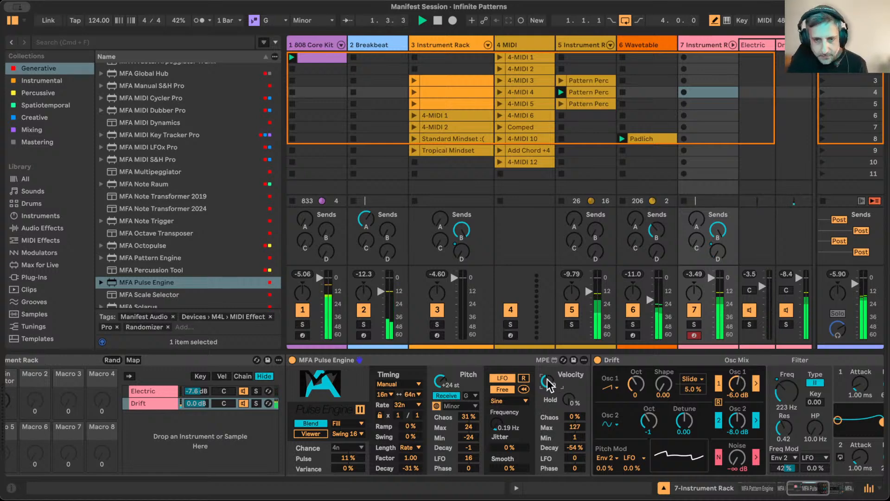
{"action": "left_click_drag", "start_coordinate": [541, 385], "coordinate": [543, 380]}
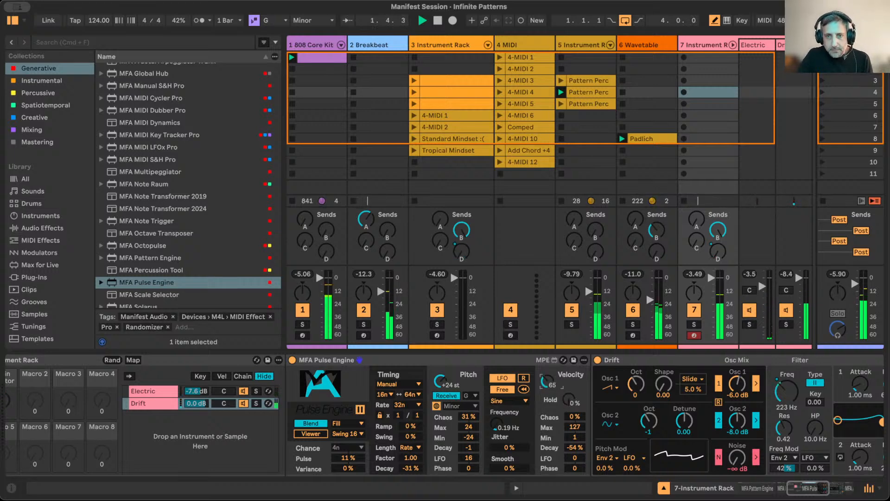
{"action": "left_click_drag", "start_coordinate": [548, 384], "coordinate": [549, 379]}
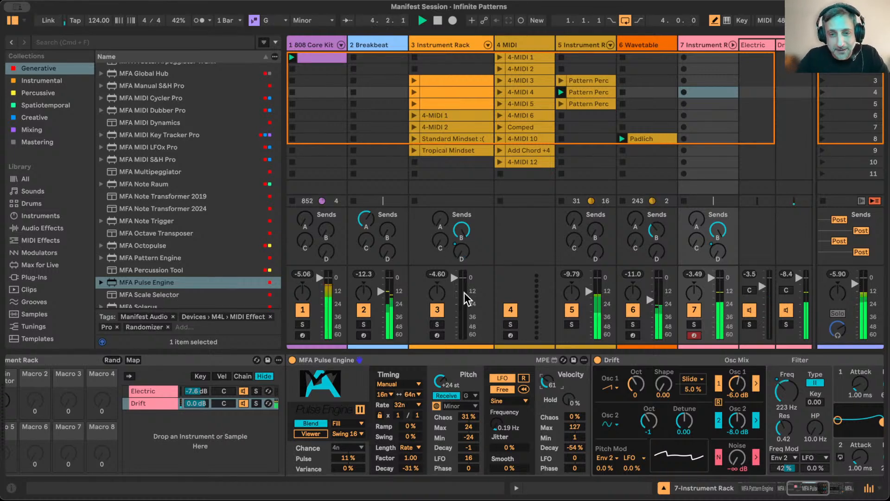
{"action": "scroll", "coordinate": [549, 381], "scroll_direction": "left", "scroll_amount": 5}
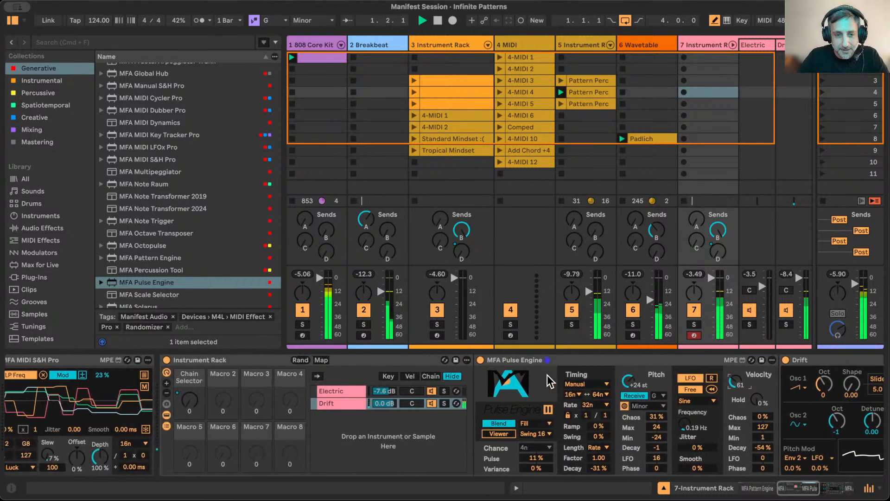
Hide the browser, fold the Electric and Drift chains of track 7, and widen that track until its full name fits
{"action": "scroll", "coordinate": [550, 381], "scroll_direction": "left", "scroll_amount": 2}
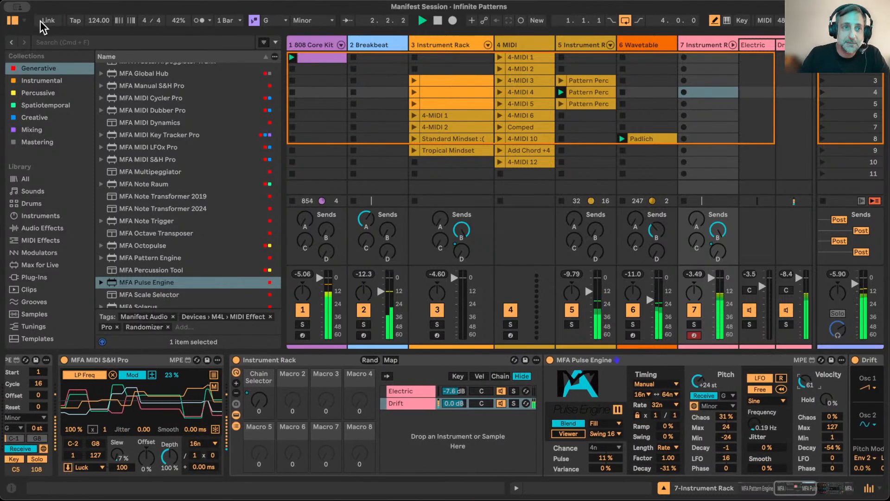
{"action": "left_click", "coordinate": [12, 22]}
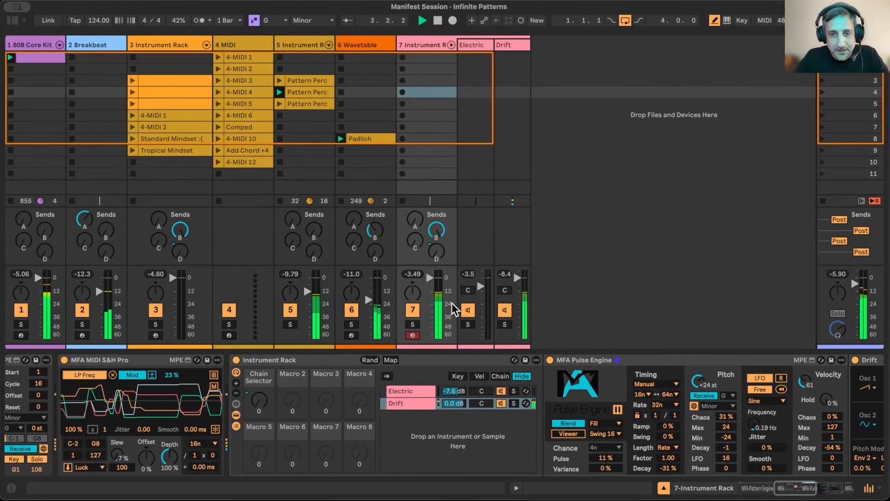
{"action": "left_click", "coordinate": [451, 45]}
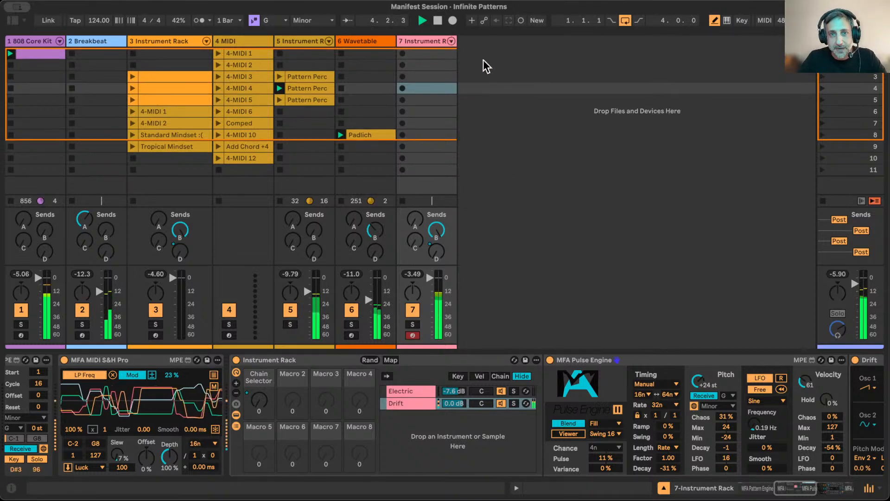
{"action": "left_click_drag", "start_coordinate": [453, 42], "coordinate": [475, 47]}
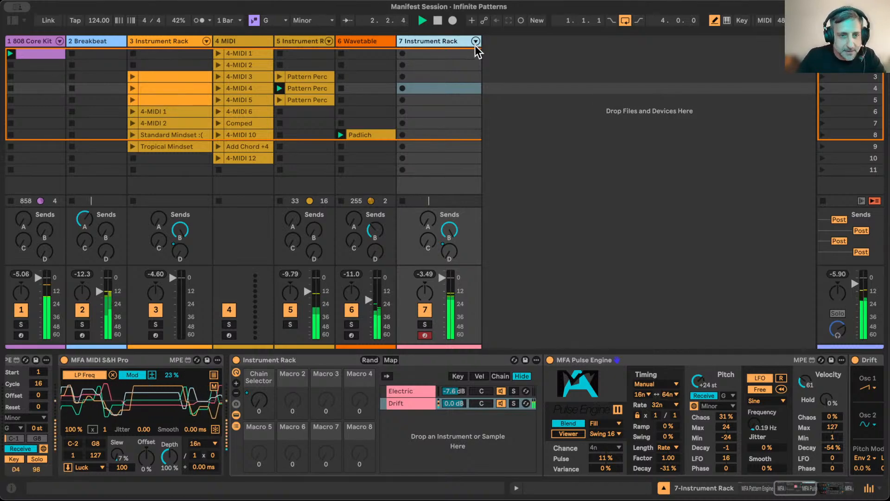
Raise the velocity Hold in Pulse Engine to 28 %
{"action": "left_click", "coordinate": [656, 359]}
{"action": "scroll", "coordinate": [657, 358], "scroll_direction": "right", "scroll_amount": 5}
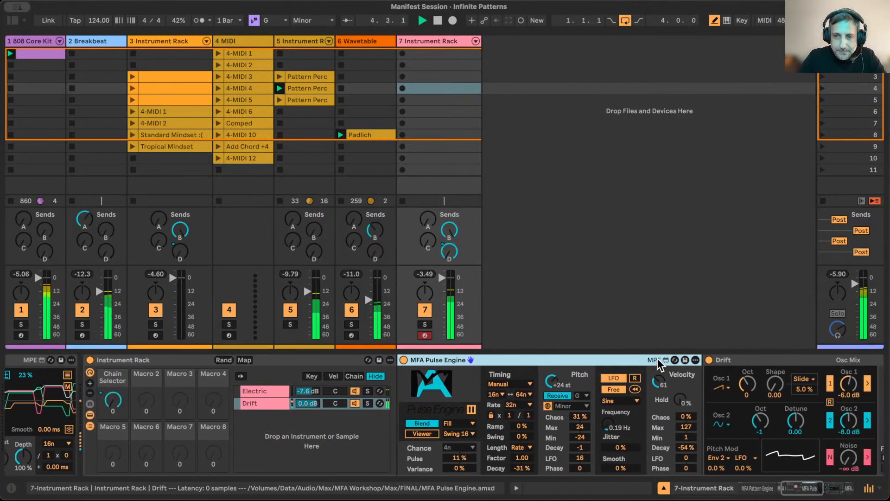
{"action": "left_click", "coordinate": [619, 401]}
{"action": "mouse_move", "coordinate": [623, 407]}
{"action": "left_mouse_down"}
{"action": "mouse_move", "coordinate": [624, 394]}
{"action": "mouse_move", "coordinate": [621, 411]}
{"action": "left_mouse_up"}
{"action": "scroll", "coordinate": [630, 408], "scroll_direction": "left", "scroll_amount": 10}
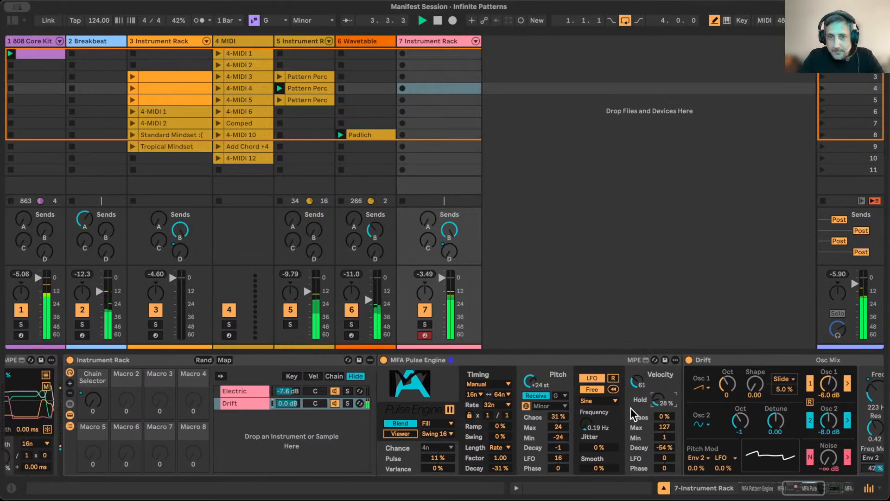
Inspect the first clip on the MIDI track and the device chain of track 3 through to its Autodubber Pro
{"action": "scroll", "coordinate": [631, 408], "scroll_direction": "left", "scroll_amount": 5}
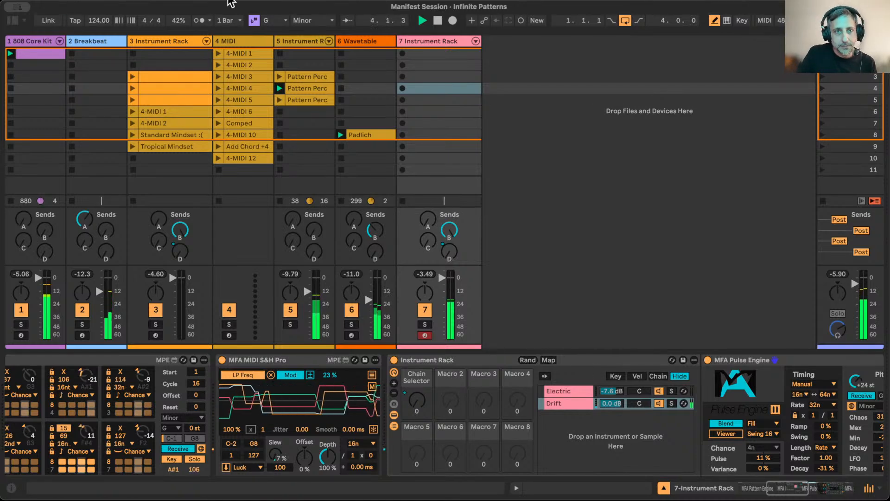
{"action": "left_click", "coordinate": [243, 52]}
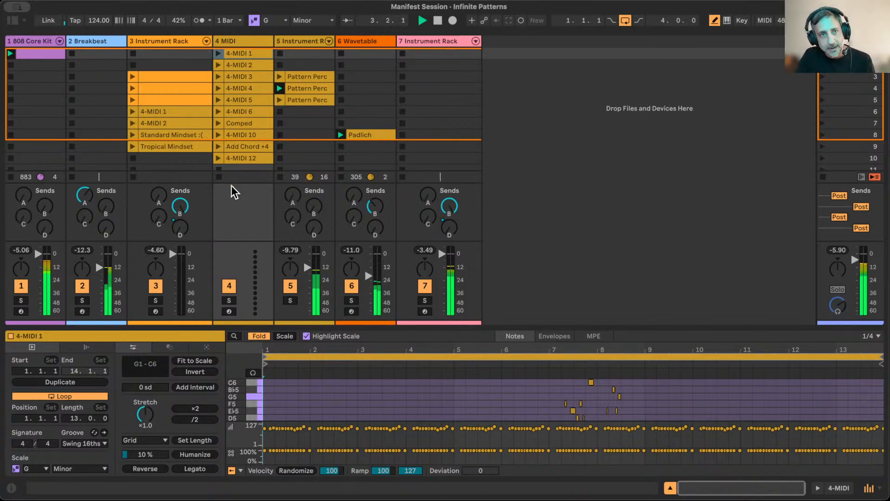
{"action": "left_click", "coordinate": [171, 36]}
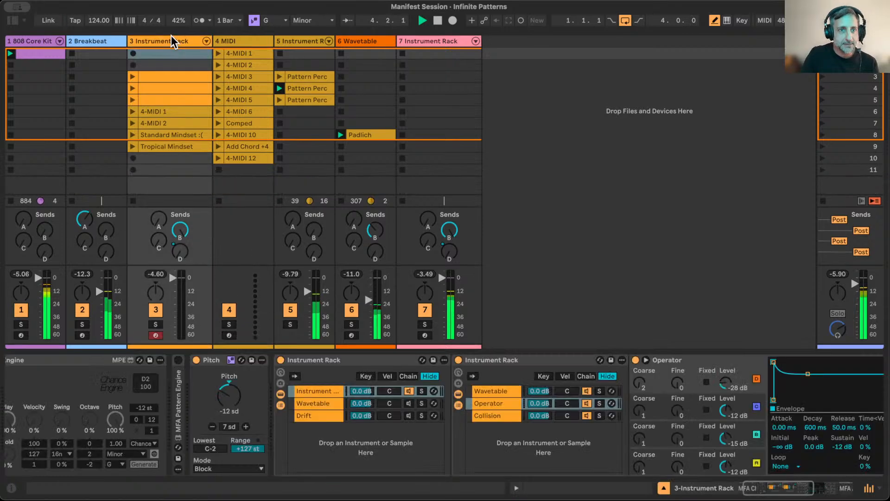
{"action": "left_click", "coordinate": [236, 412]}
{"action": "scroll", "coordinate": [236, 411], "scroll_direction": "right", "scroll_amount": 10}
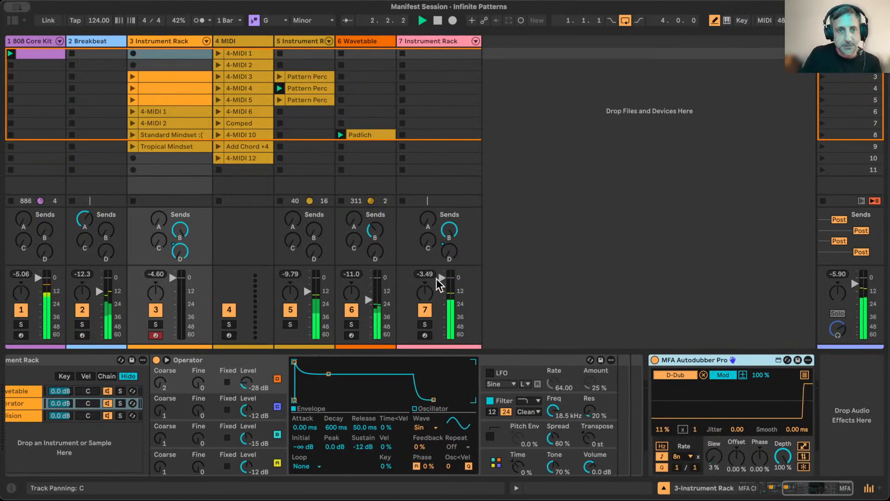